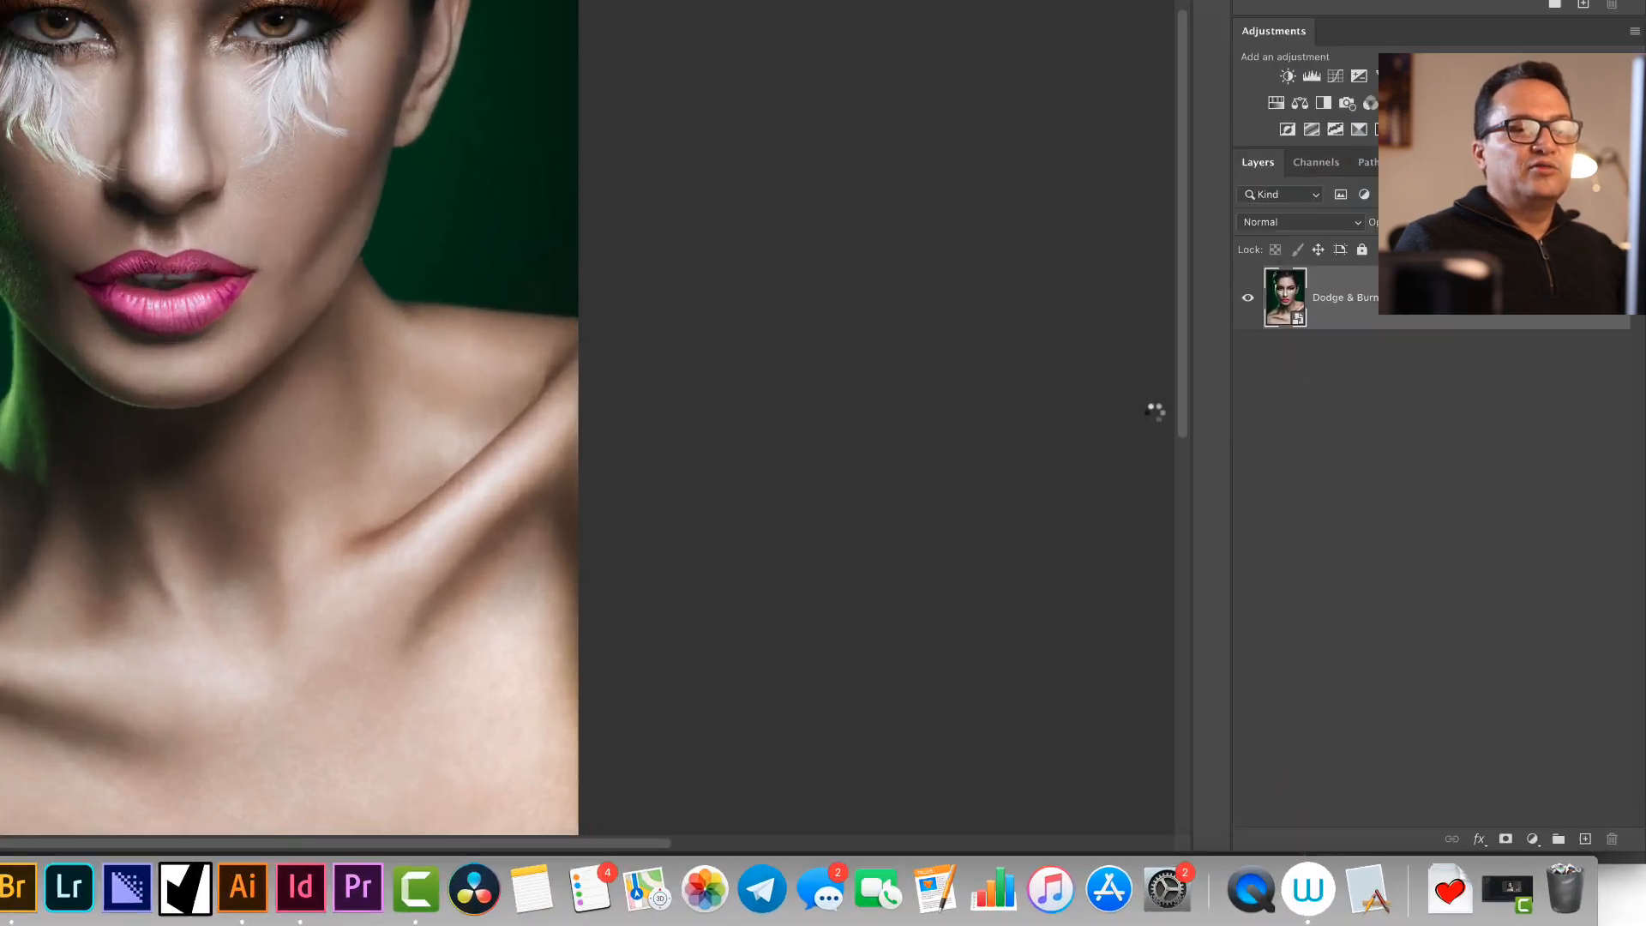
- Open the contents of the Dodge & Burn smart object and add a new empty layer on top
{"action": "double_click", "coordinate": [1419, 530]}
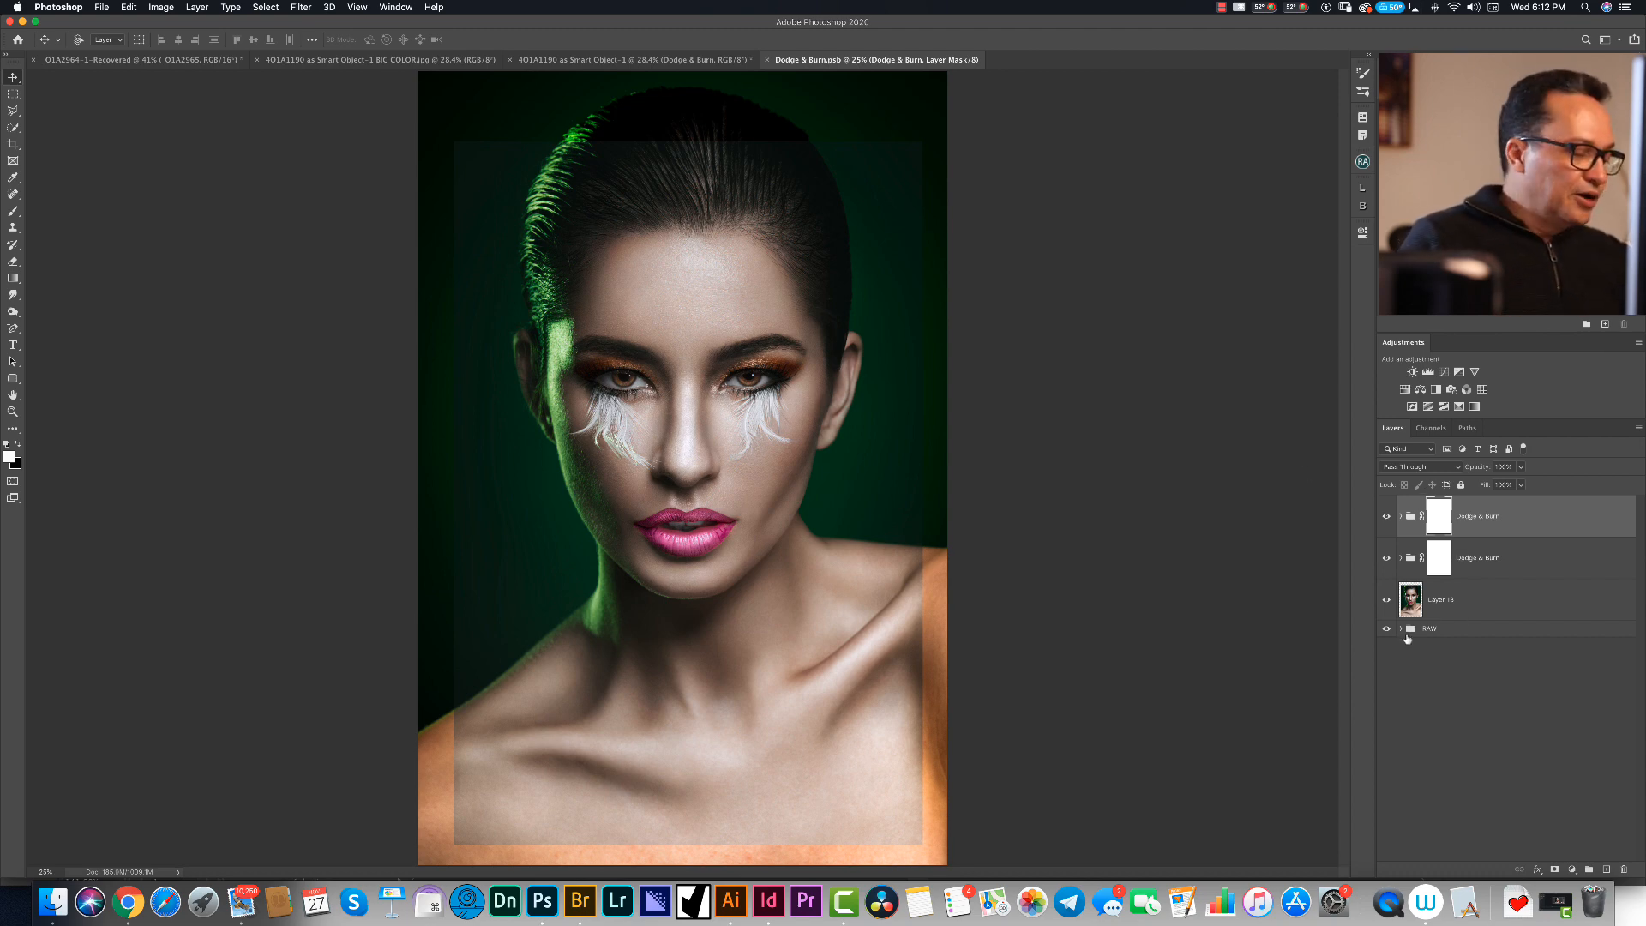
{"action": "key", "text": "alt+shift+super+n"}
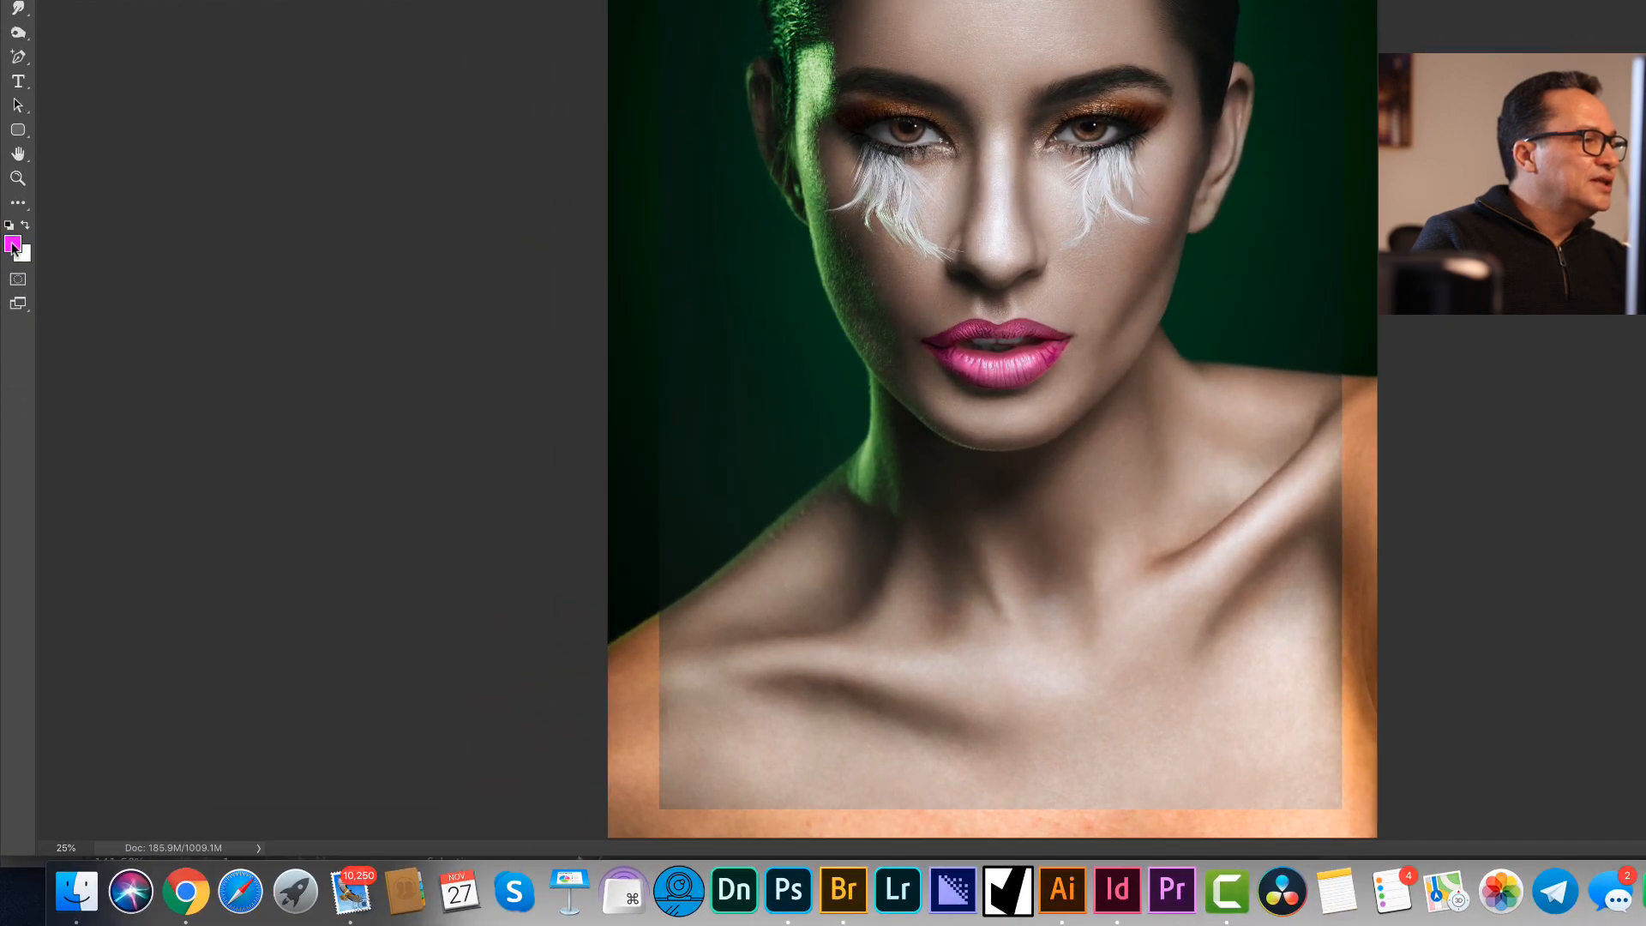
- Fill a rectangular area over the face with magenta (#fc00ff) on the new layer and clear the selection
{"action": "left_click", "coordinate": [10, 454]}
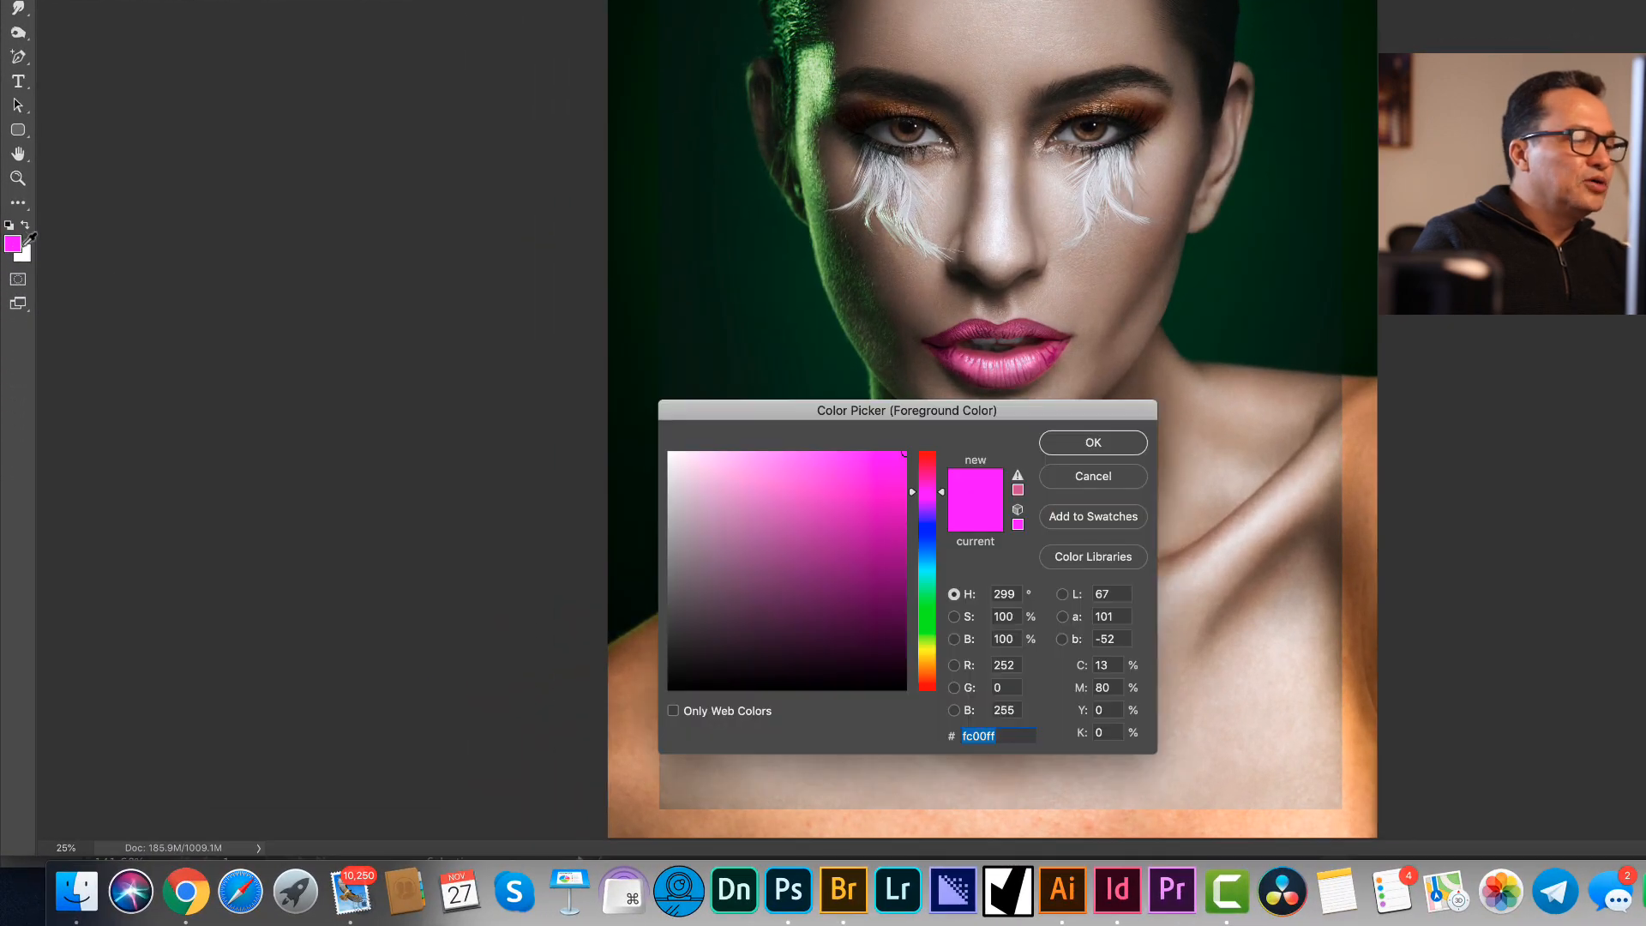
{"action": "left_click", "coordinate": [1086, 449]}
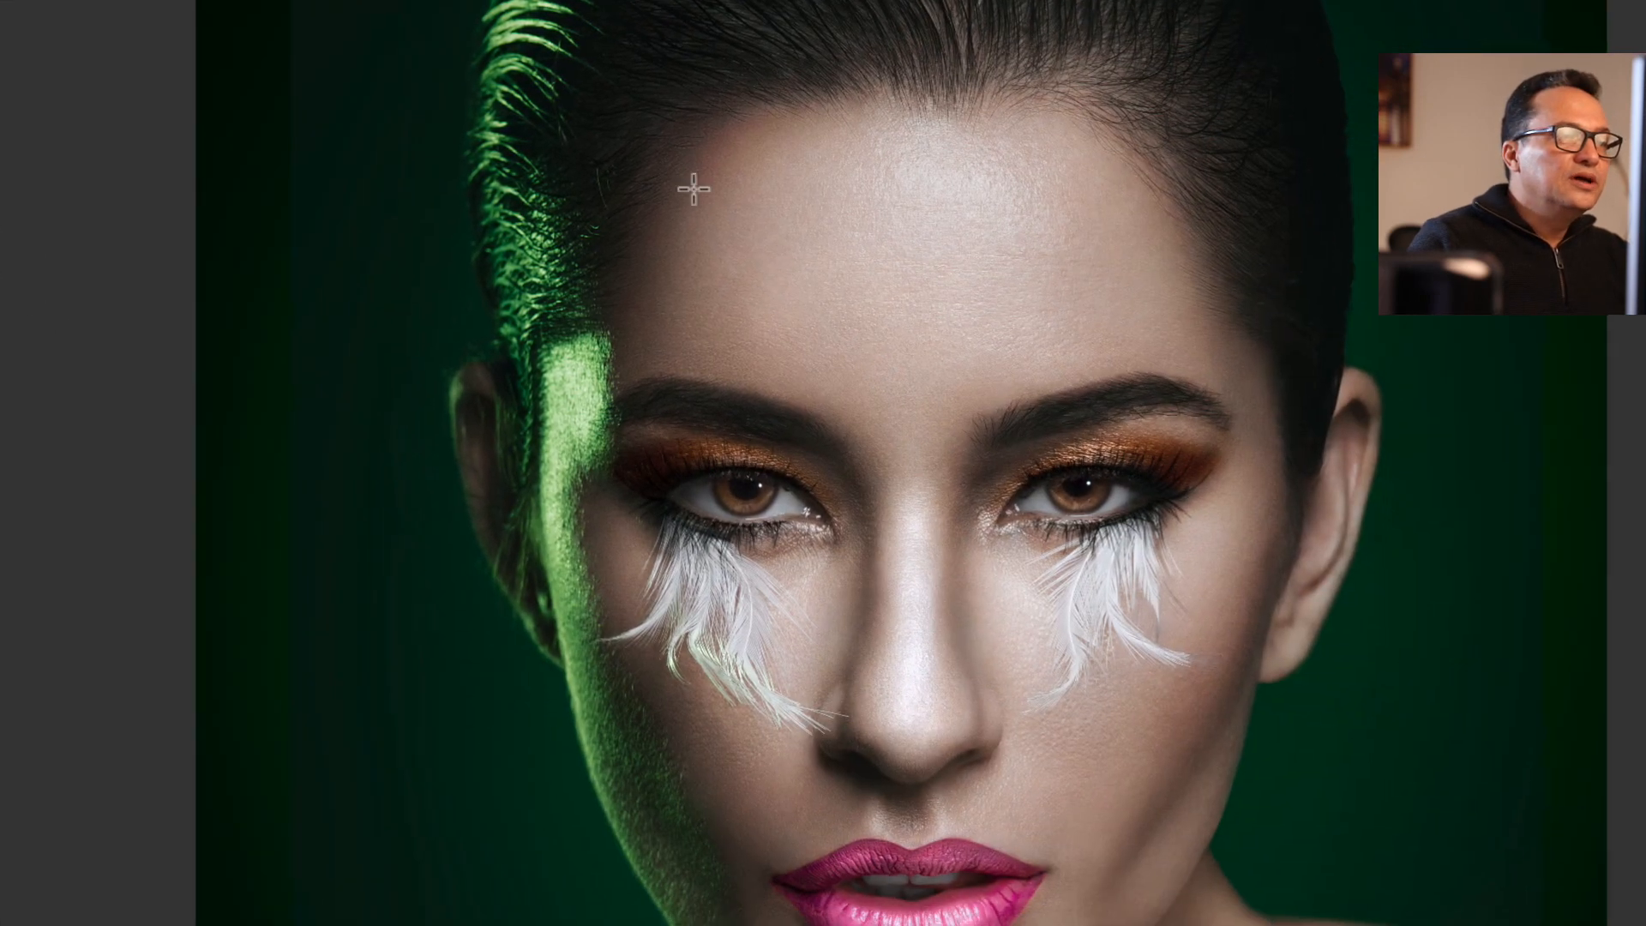
{"action": "left_click_drag", "start_coordinate": [964, 349], "coordinate": [909, 725]}
{"action": "left_click", "coordinate": [898, 730]}
{"action": "key", "text": "ctrl+z"}
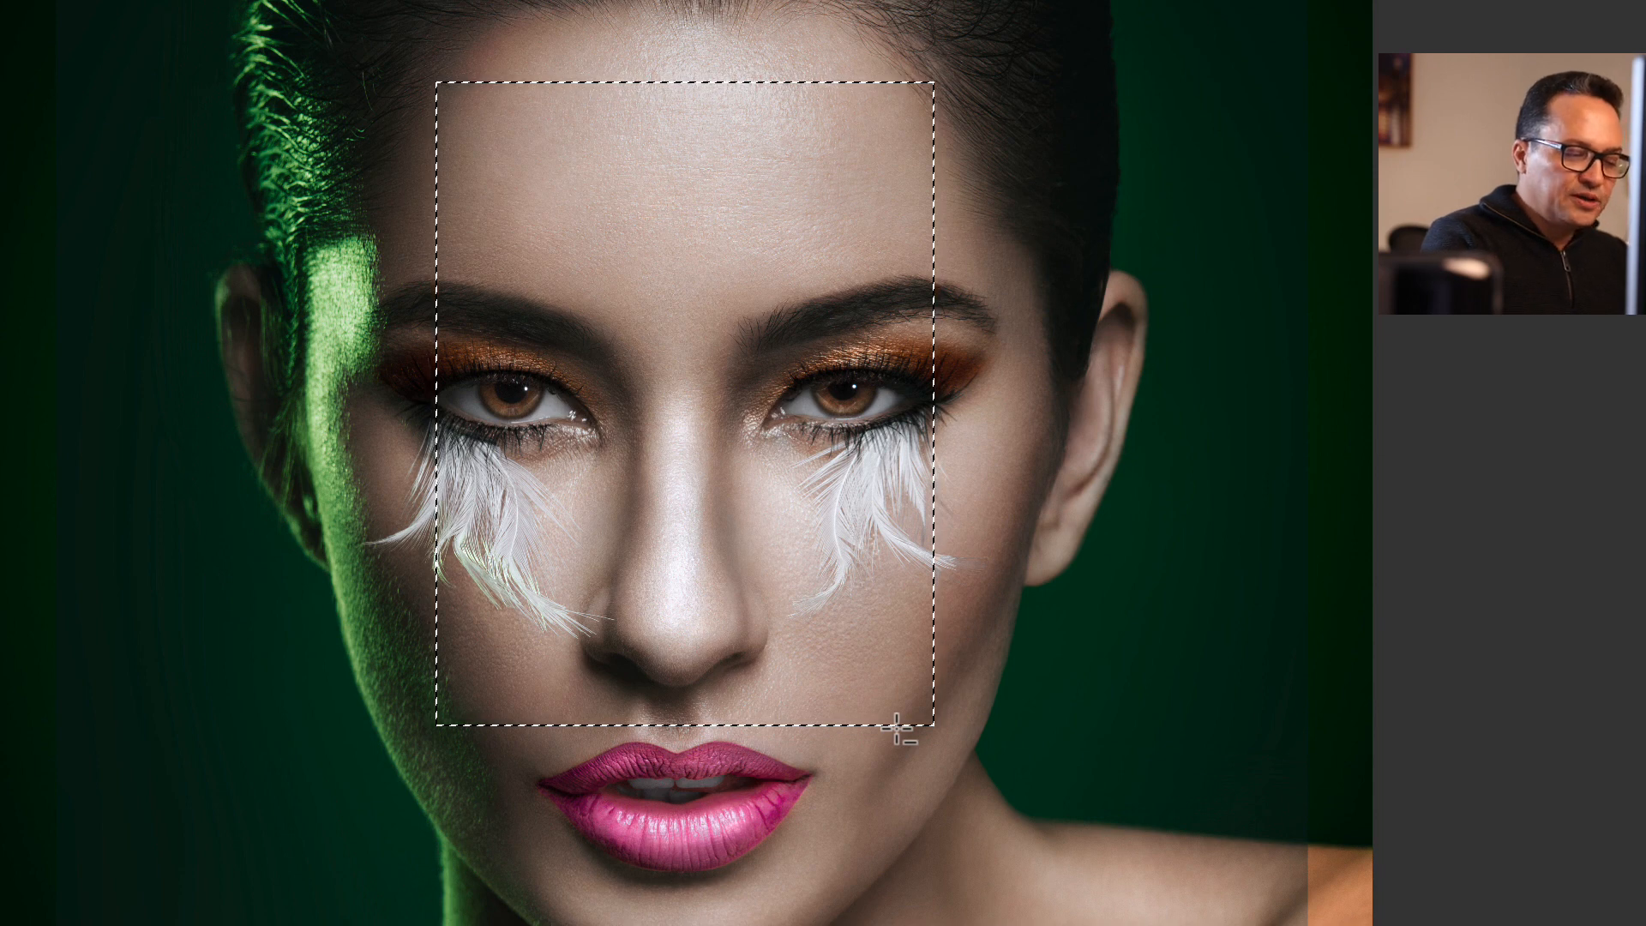
{"action": "key", "text": "alt+BackSpace"}
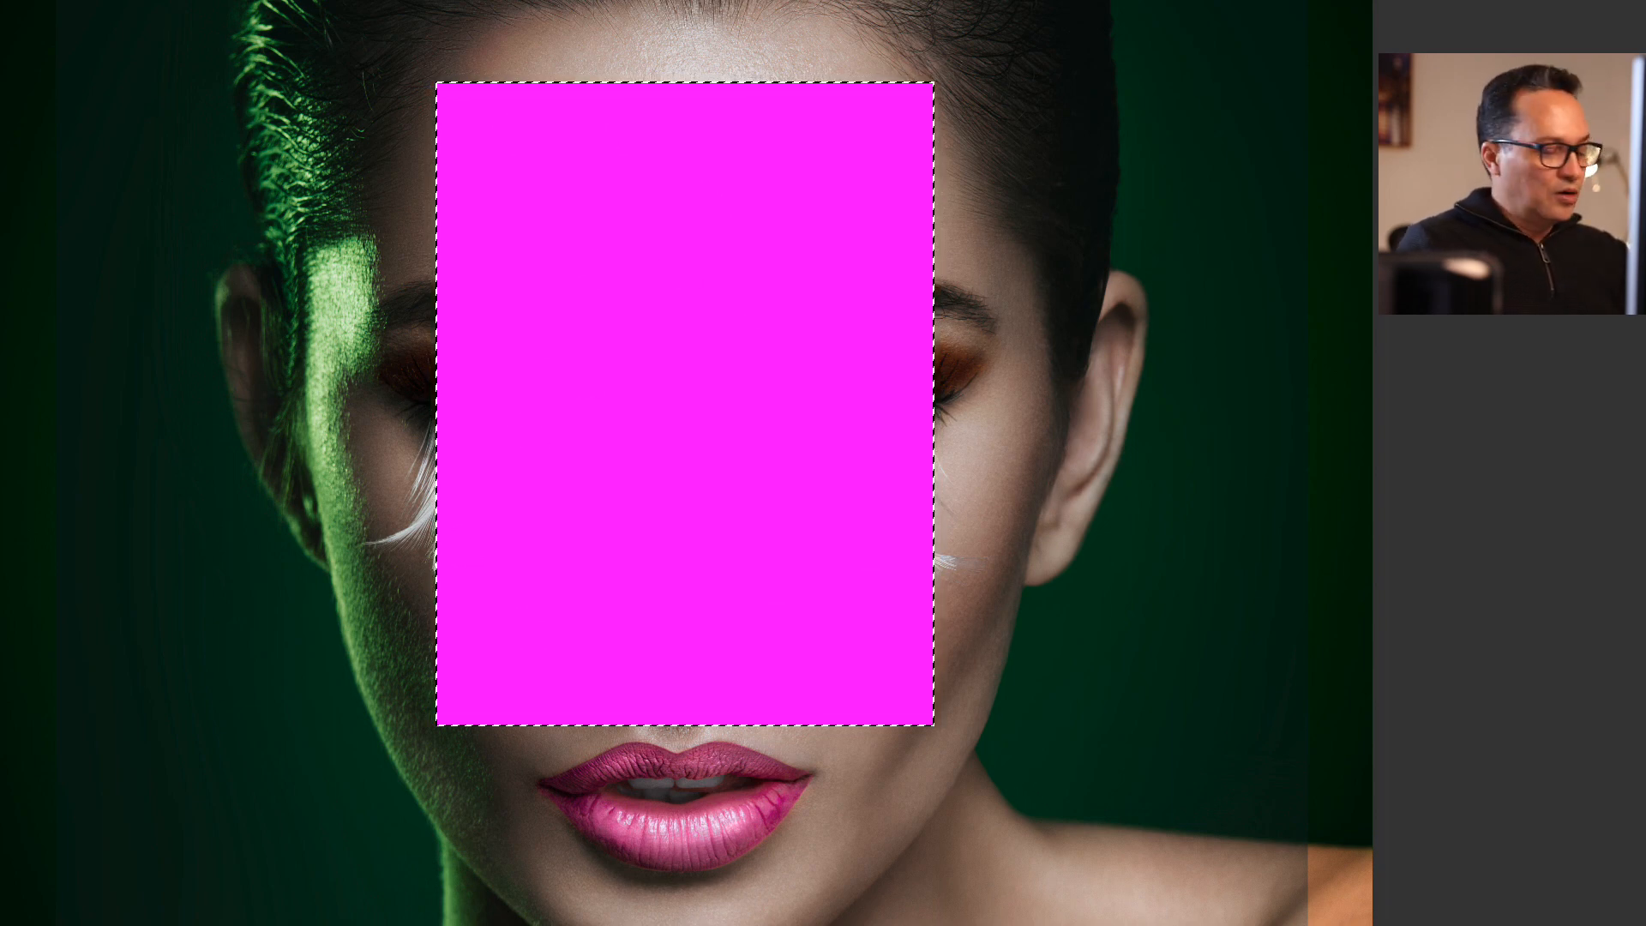
{"action": "key", "text": "super+d"}
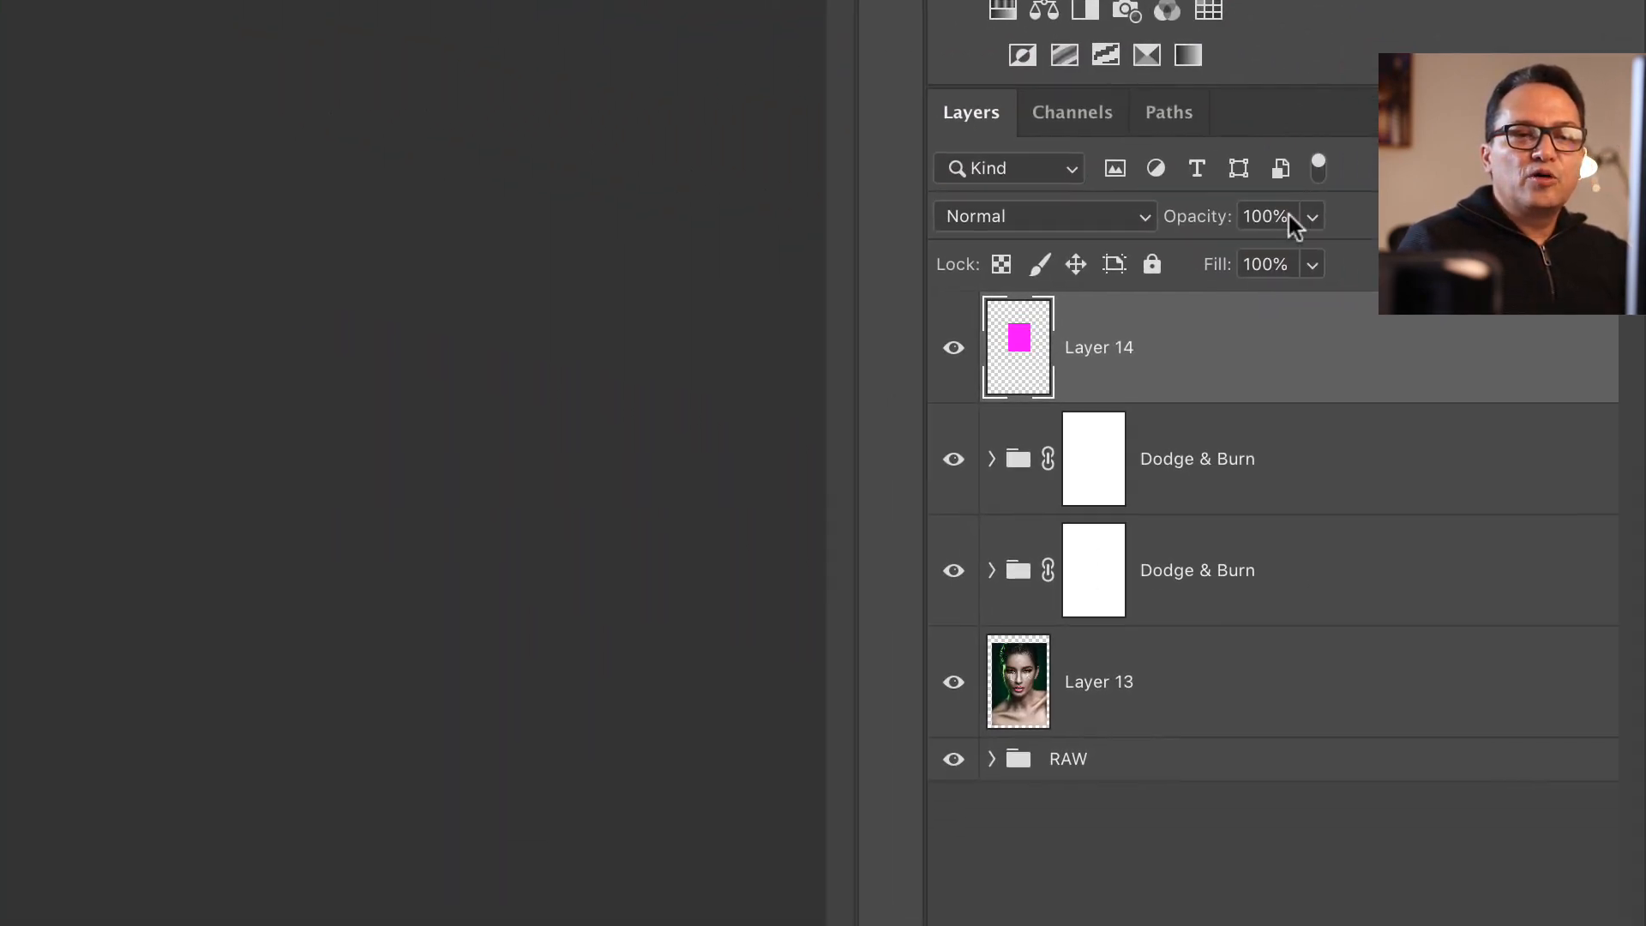
- Set the magenta rectangle layer's opacity to 50%, and save and close the smart object's contents
{"action": "left_click", "coordinate": [1269, 216]}
{"action": "type", "text": "50"}
{"action": "key", "text": "Return"}
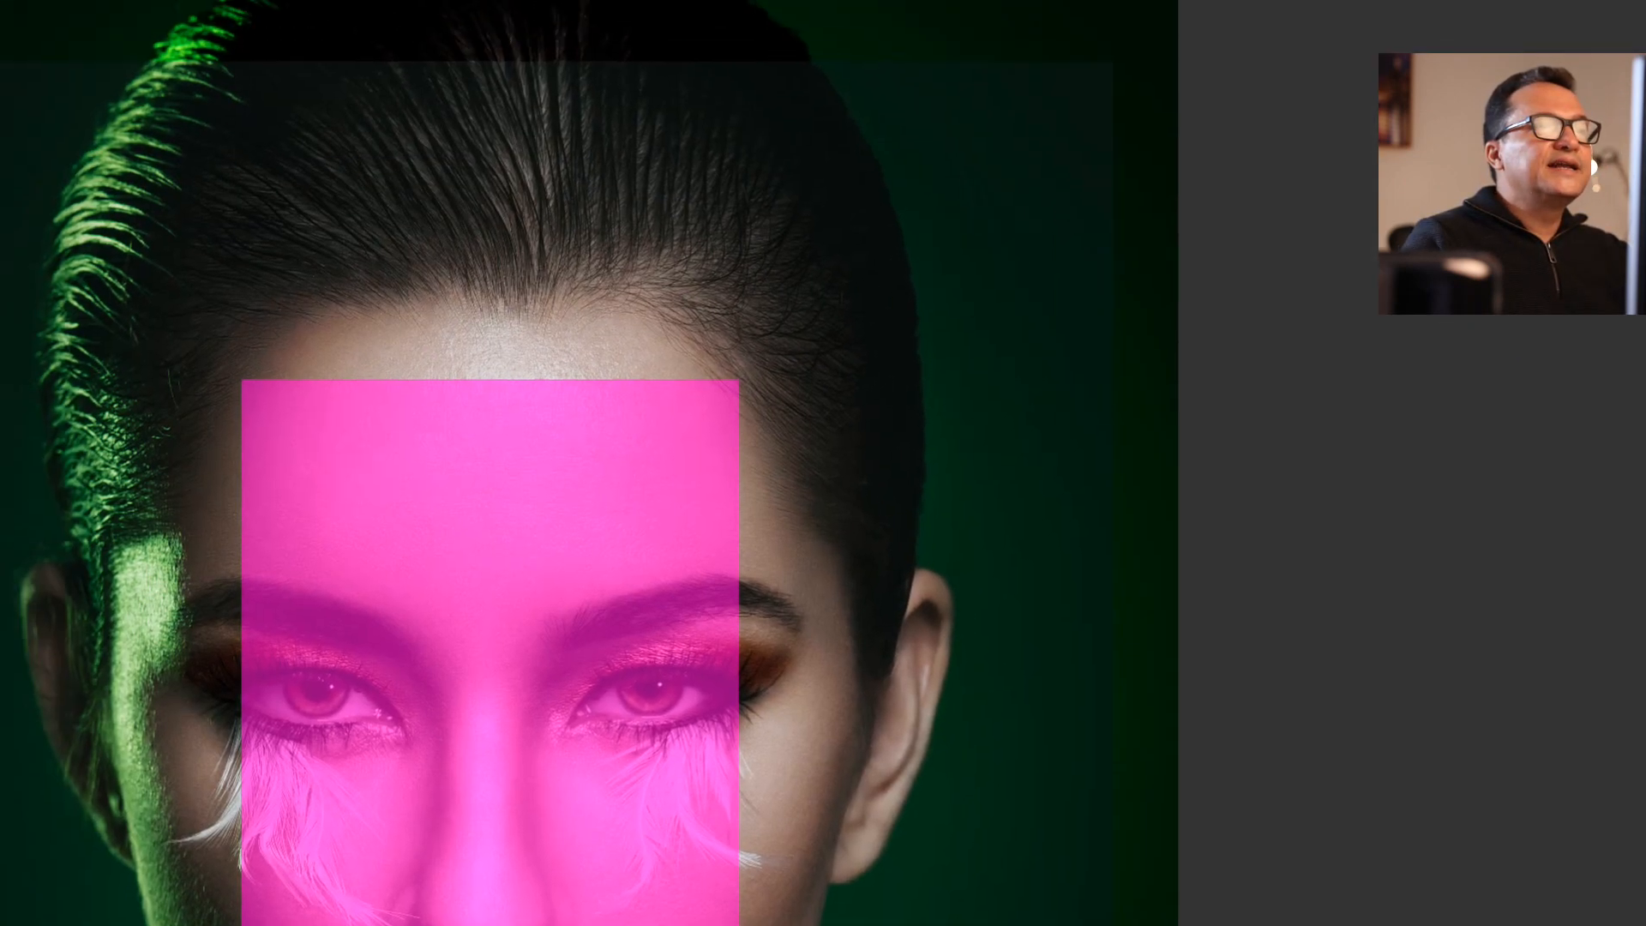
{"action": "key", "text": "super+w"}
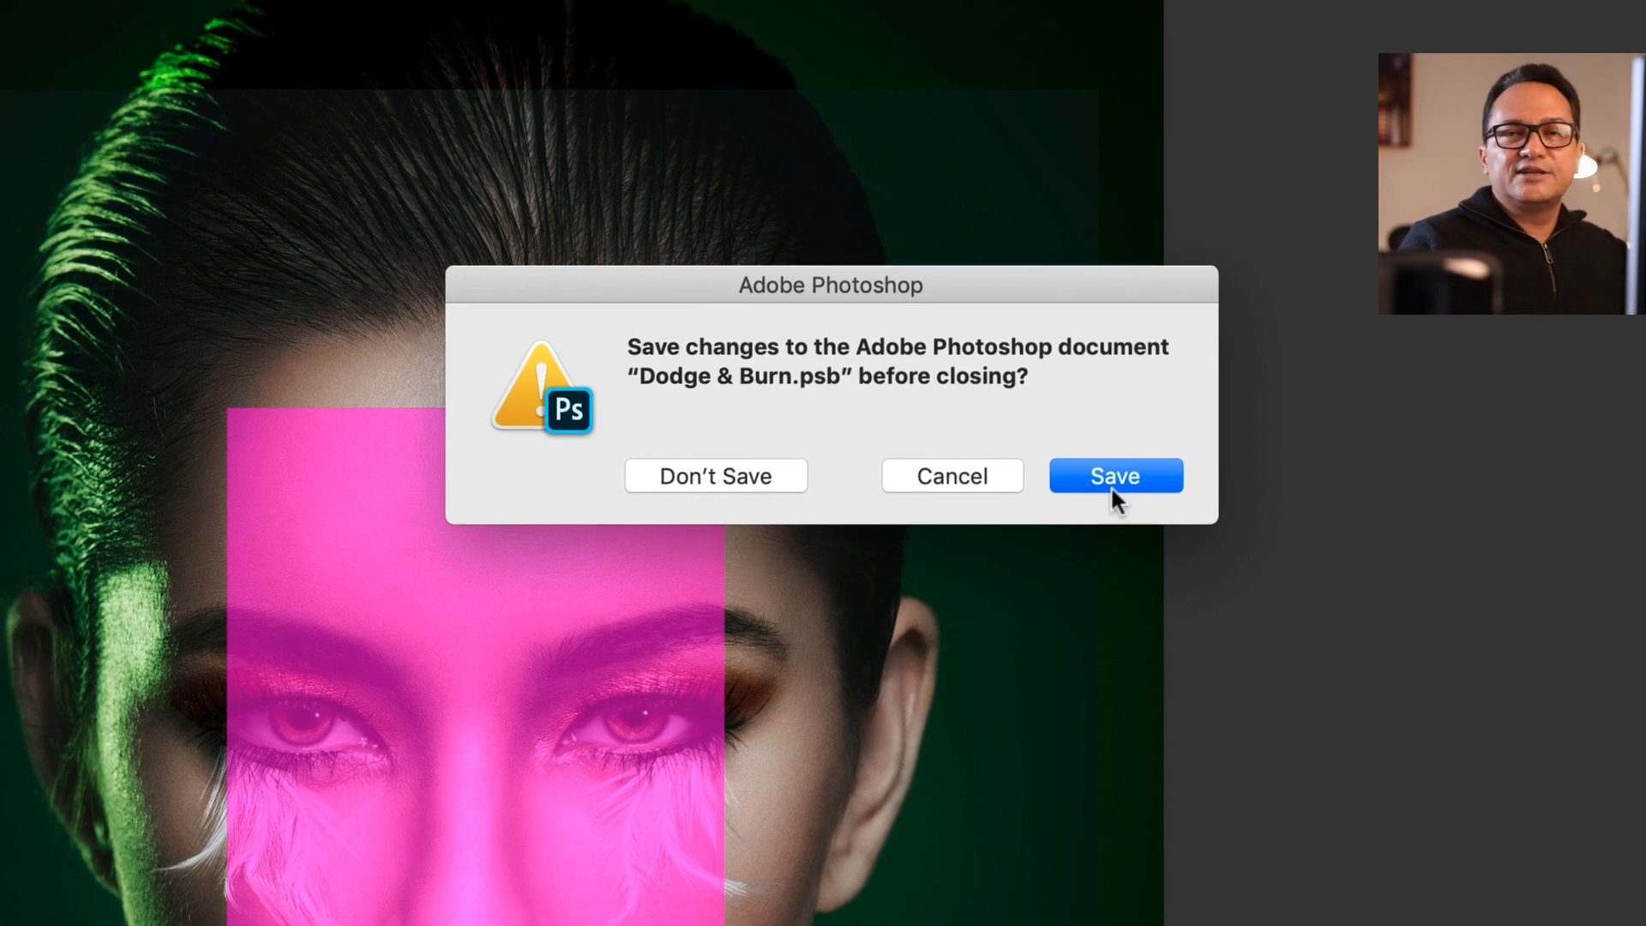
{"action": "left_click", "coordinate": [1087, 485]}
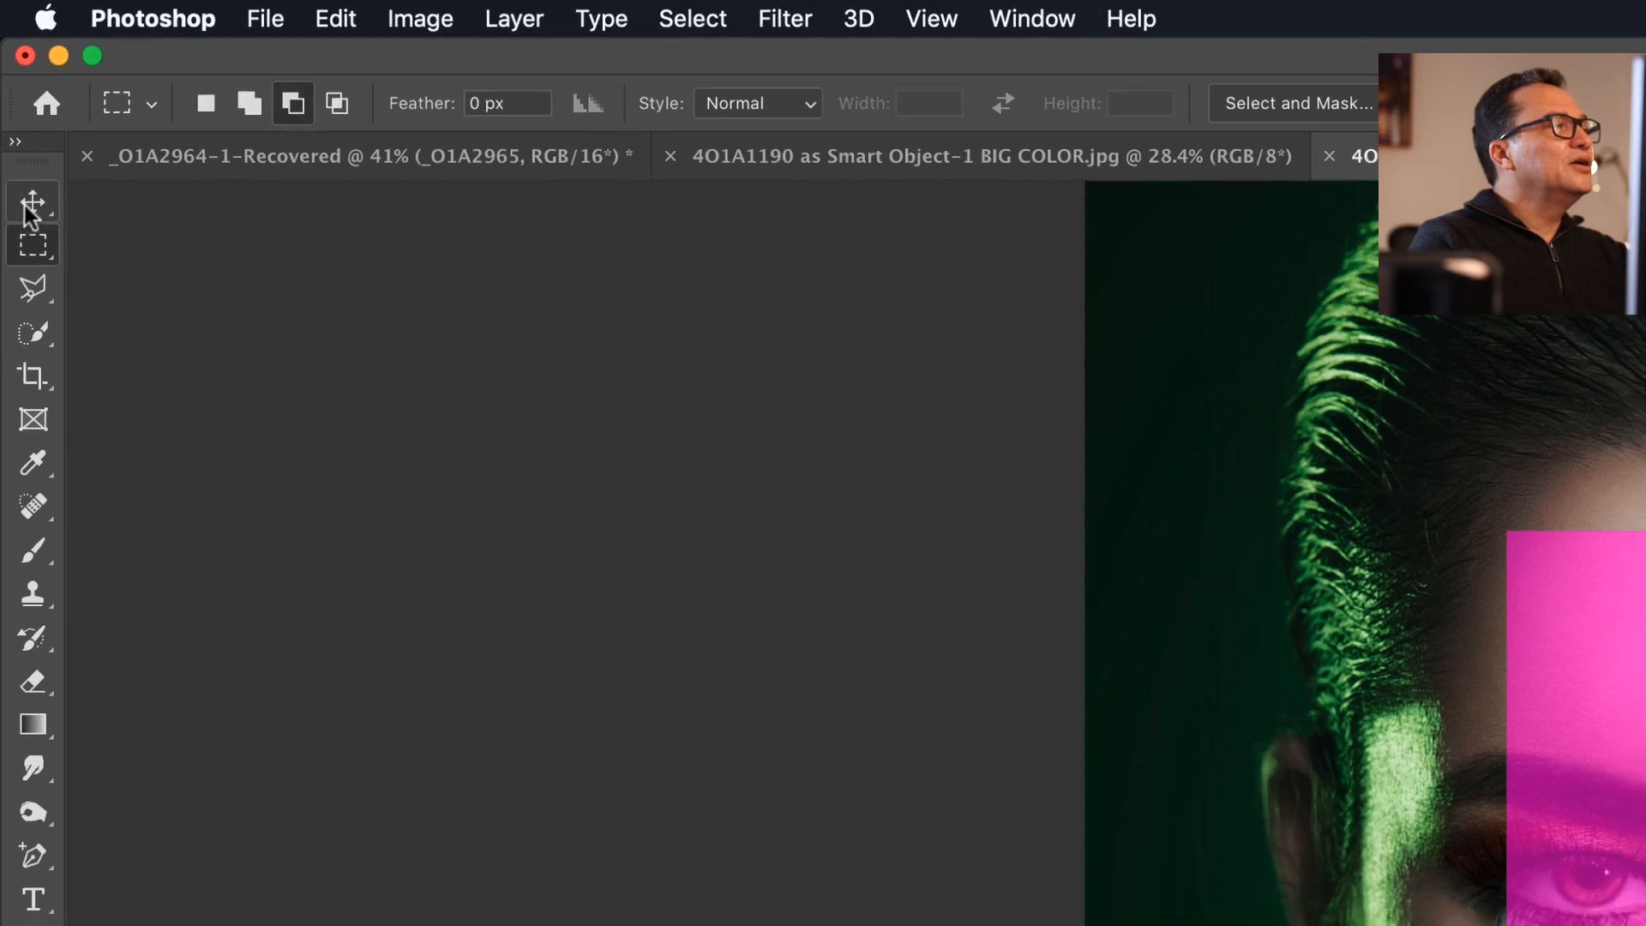
- Try moving the Dodge & Burn smart object around the canvas with the Move tool, and undo the move
{"action": "left_click", "coordinate": [13, 77]}
{"action": "left_click_drag", "start_coordinate": [1035, 573], "coordinate": [1176, 601]}
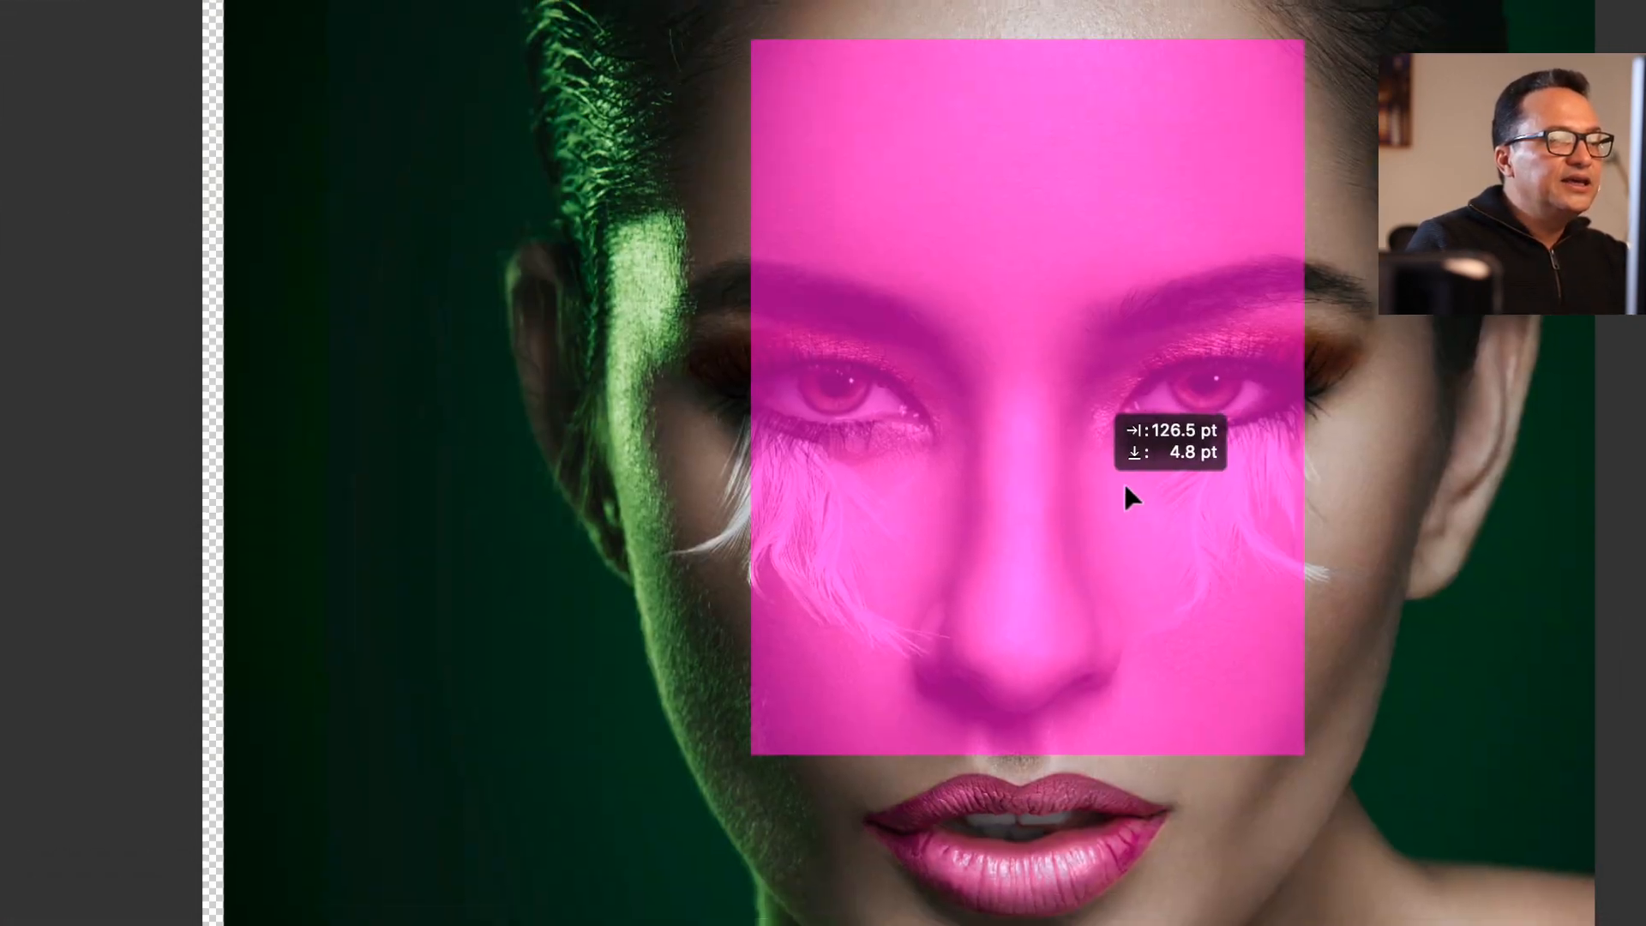
{"action": "left_click_drag", "start_coordinate": [884, 344], "coordinate": [613, 292]}
{"action": "left_click_drag", "start_coordinate": [589, 390], "coordinate": [686, 387]}
{"action": "key", "text": "super+z"}
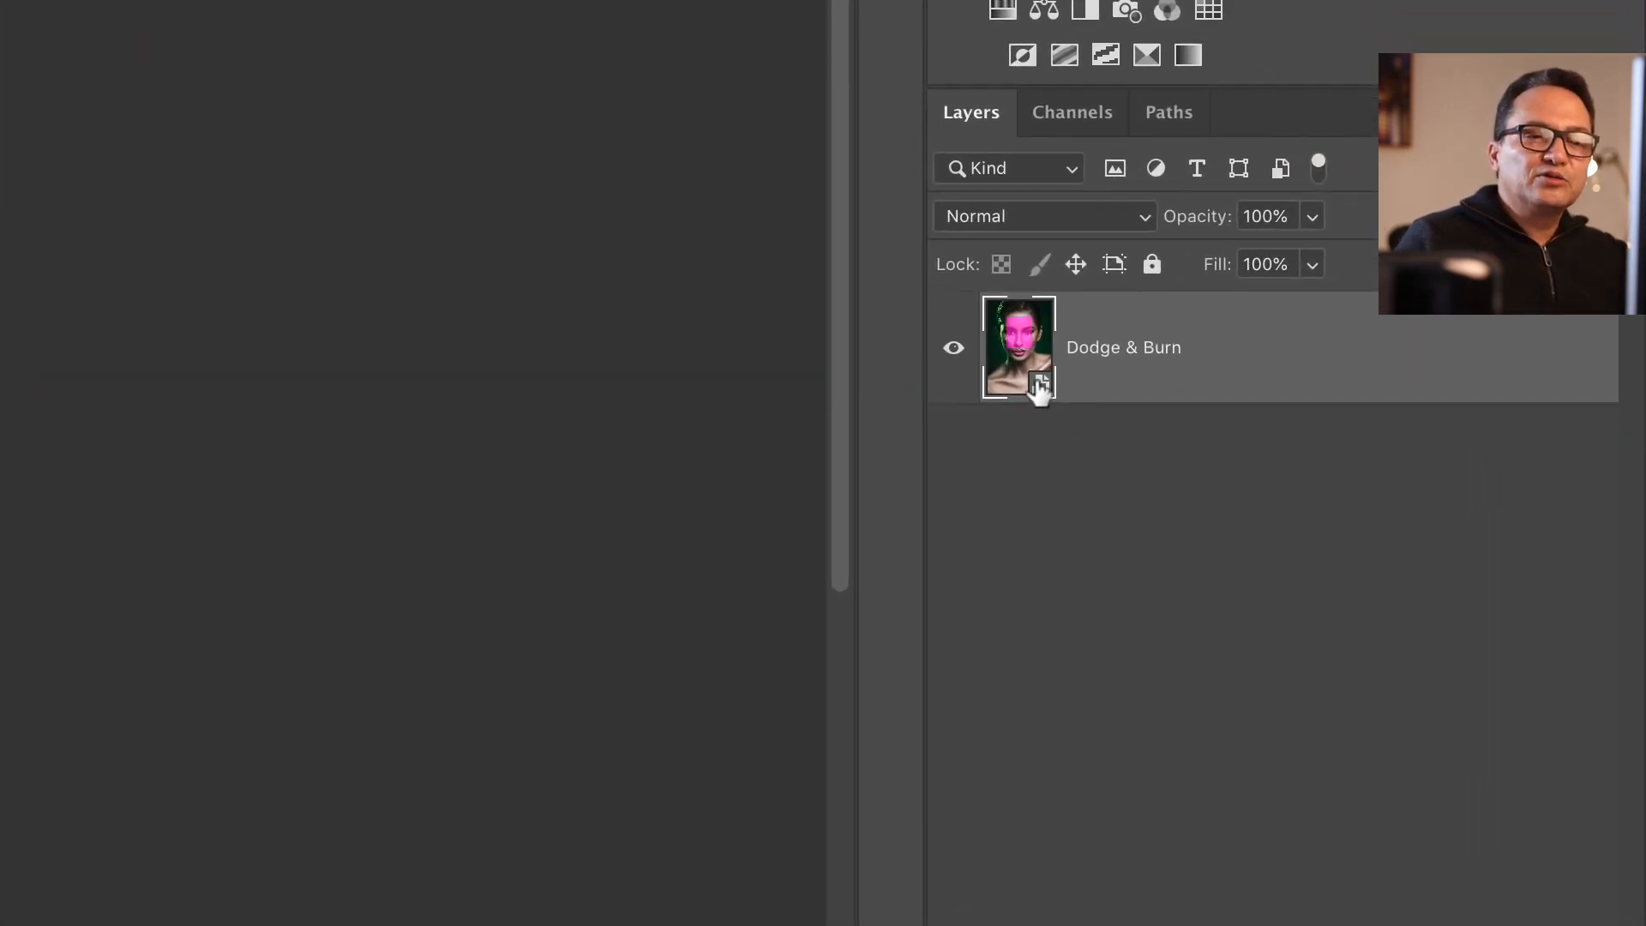
- Delete the magenta rectangle layer inside the Dodge & Burn smart object, and save and close its contents
{"action": "double_click", "coordinate": [1241, 460]}
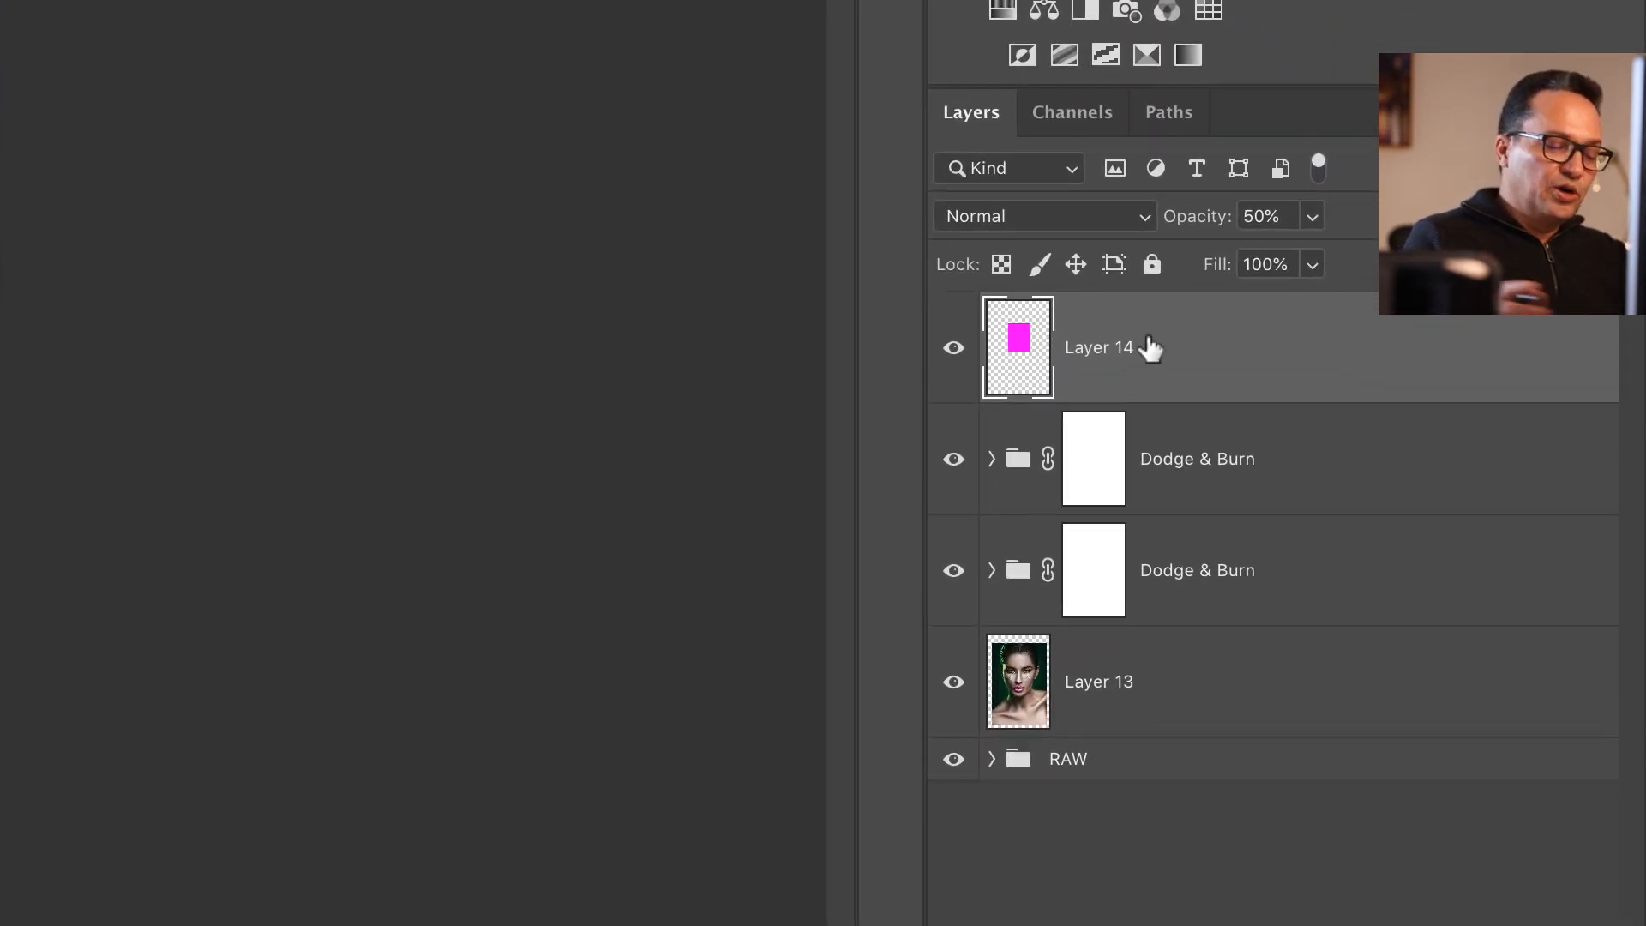
{"action": "key", "text": "Delete"}
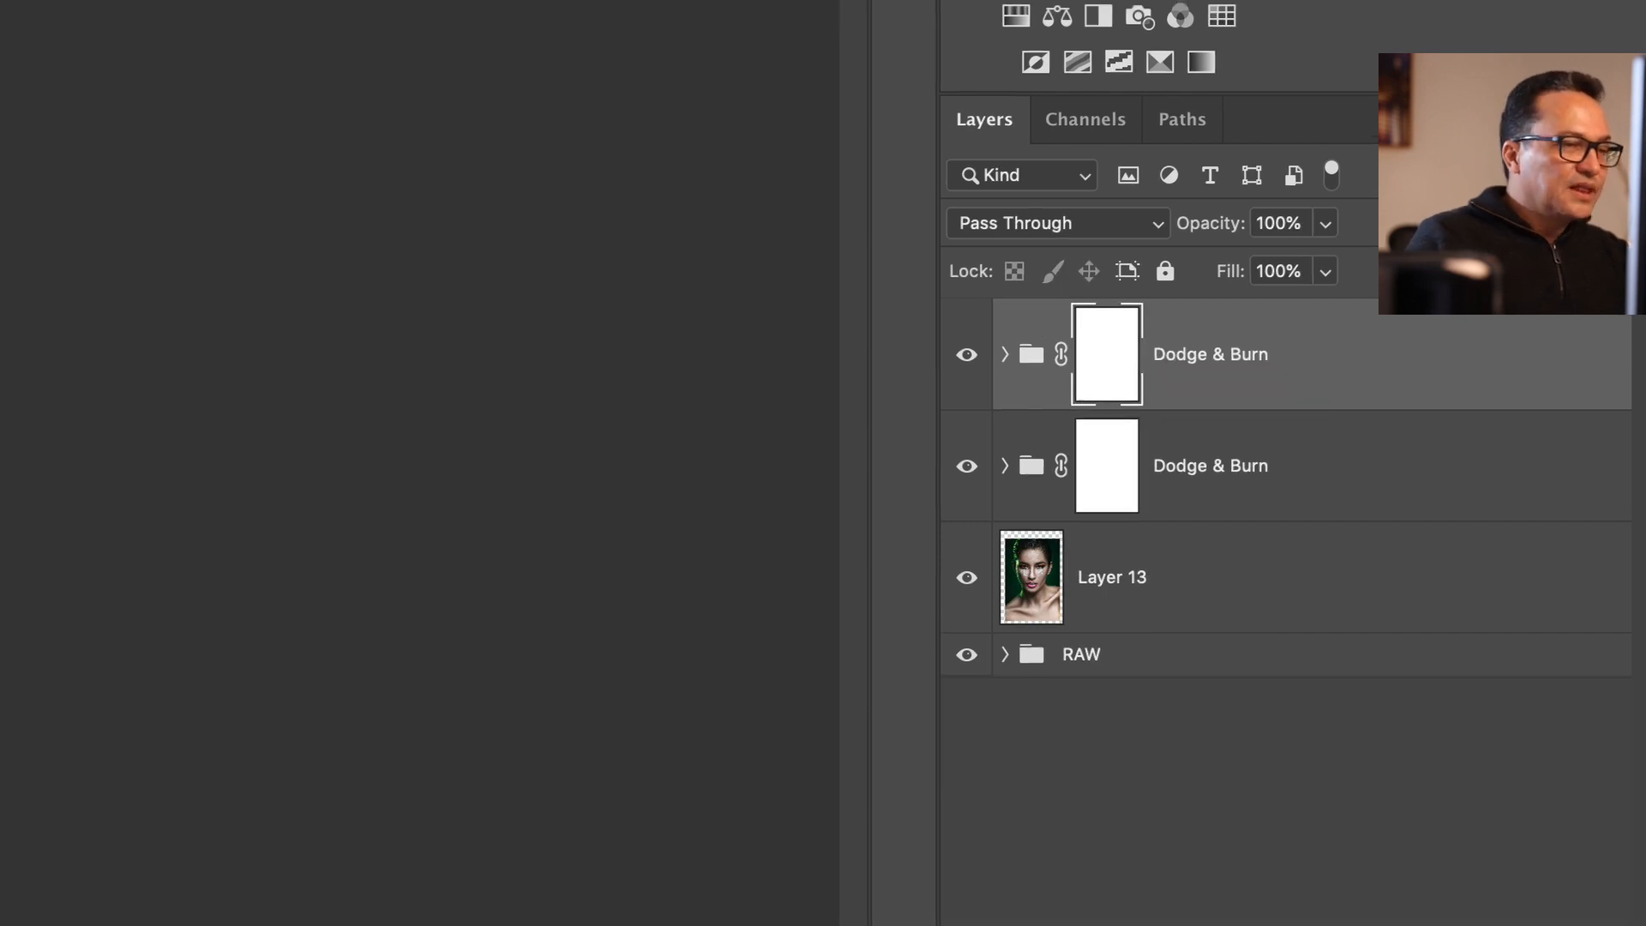
{"action": "key", "text": "super+w"}
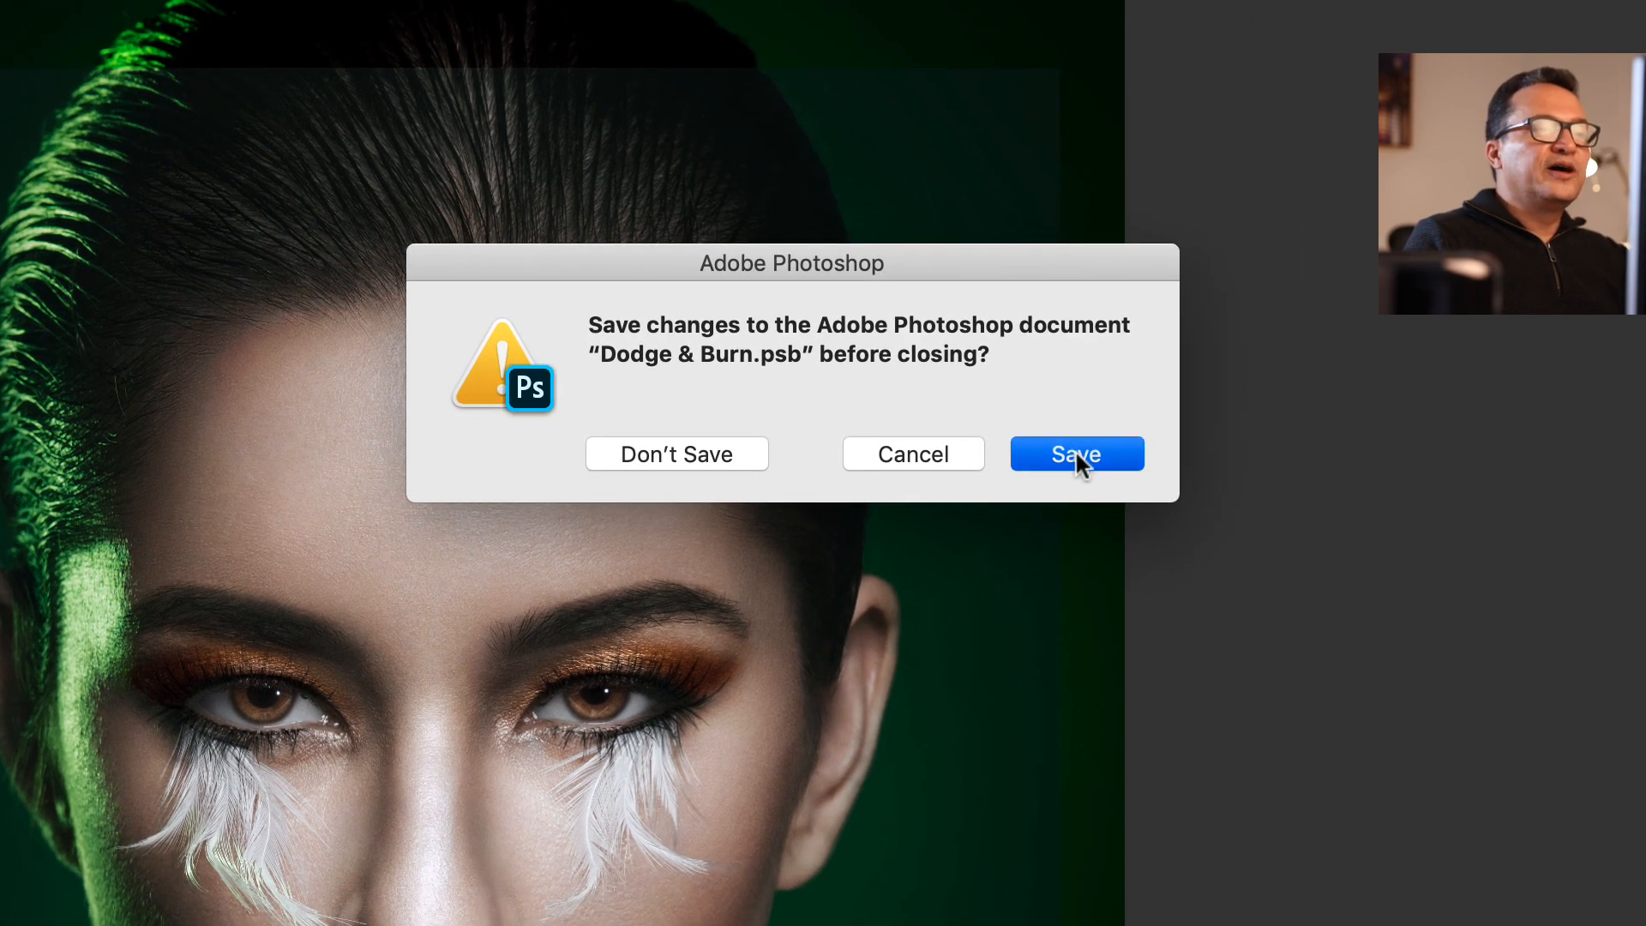
{"action": "left_click", "coordinate": [1075, 453]}
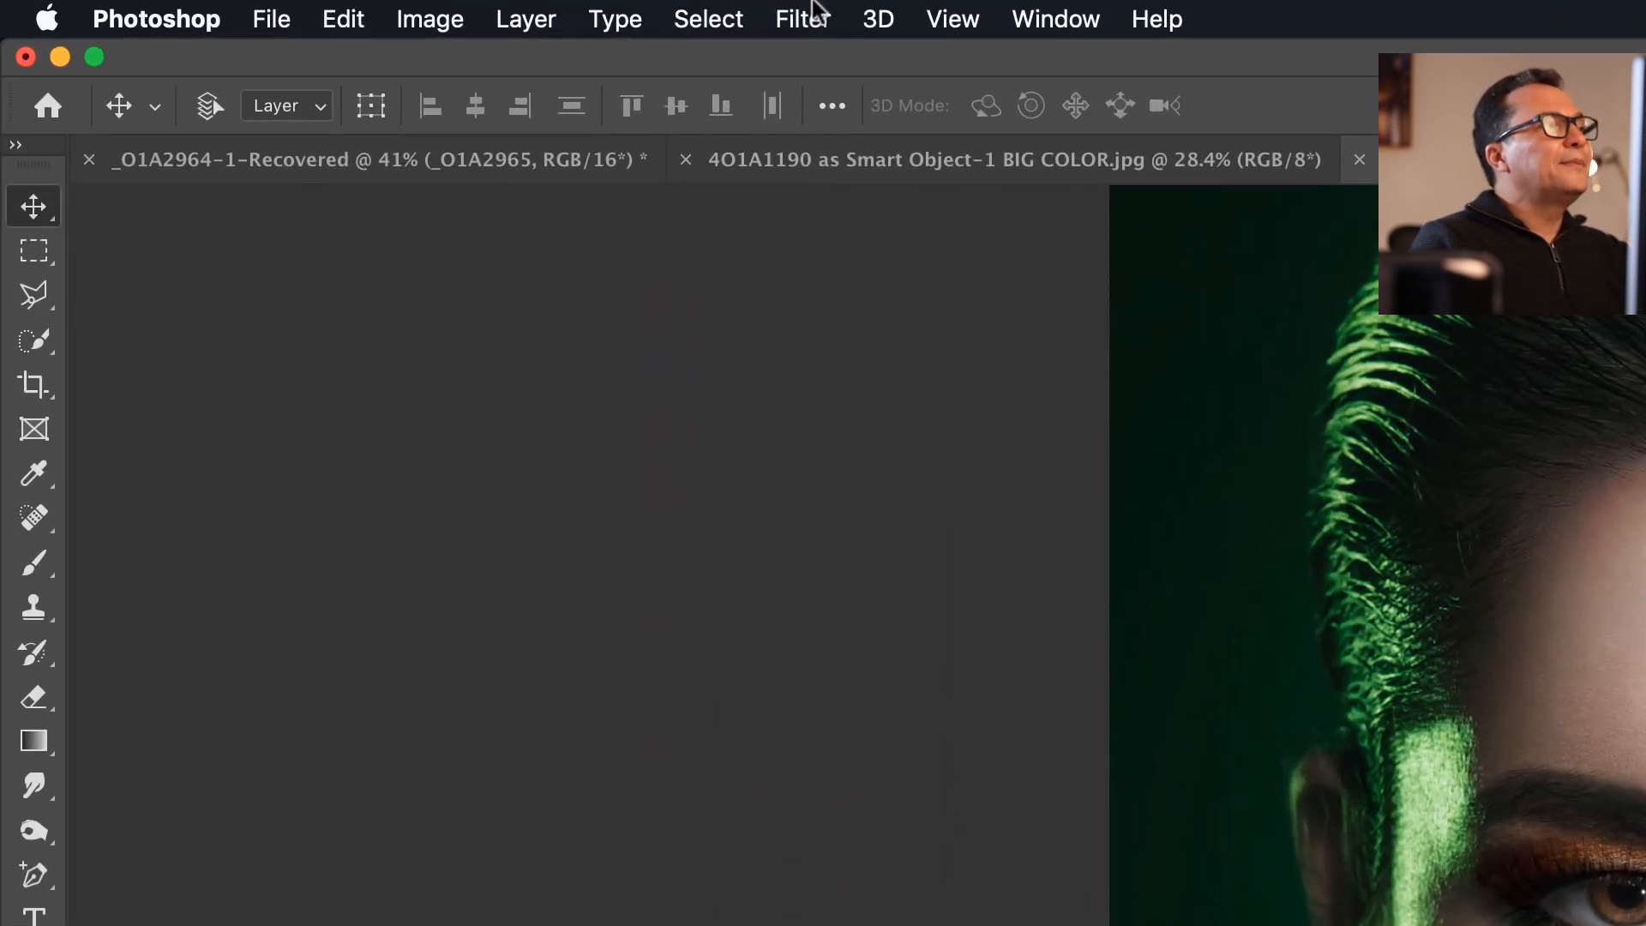
{"action": "left_click", "coordinate": [301, 6]}
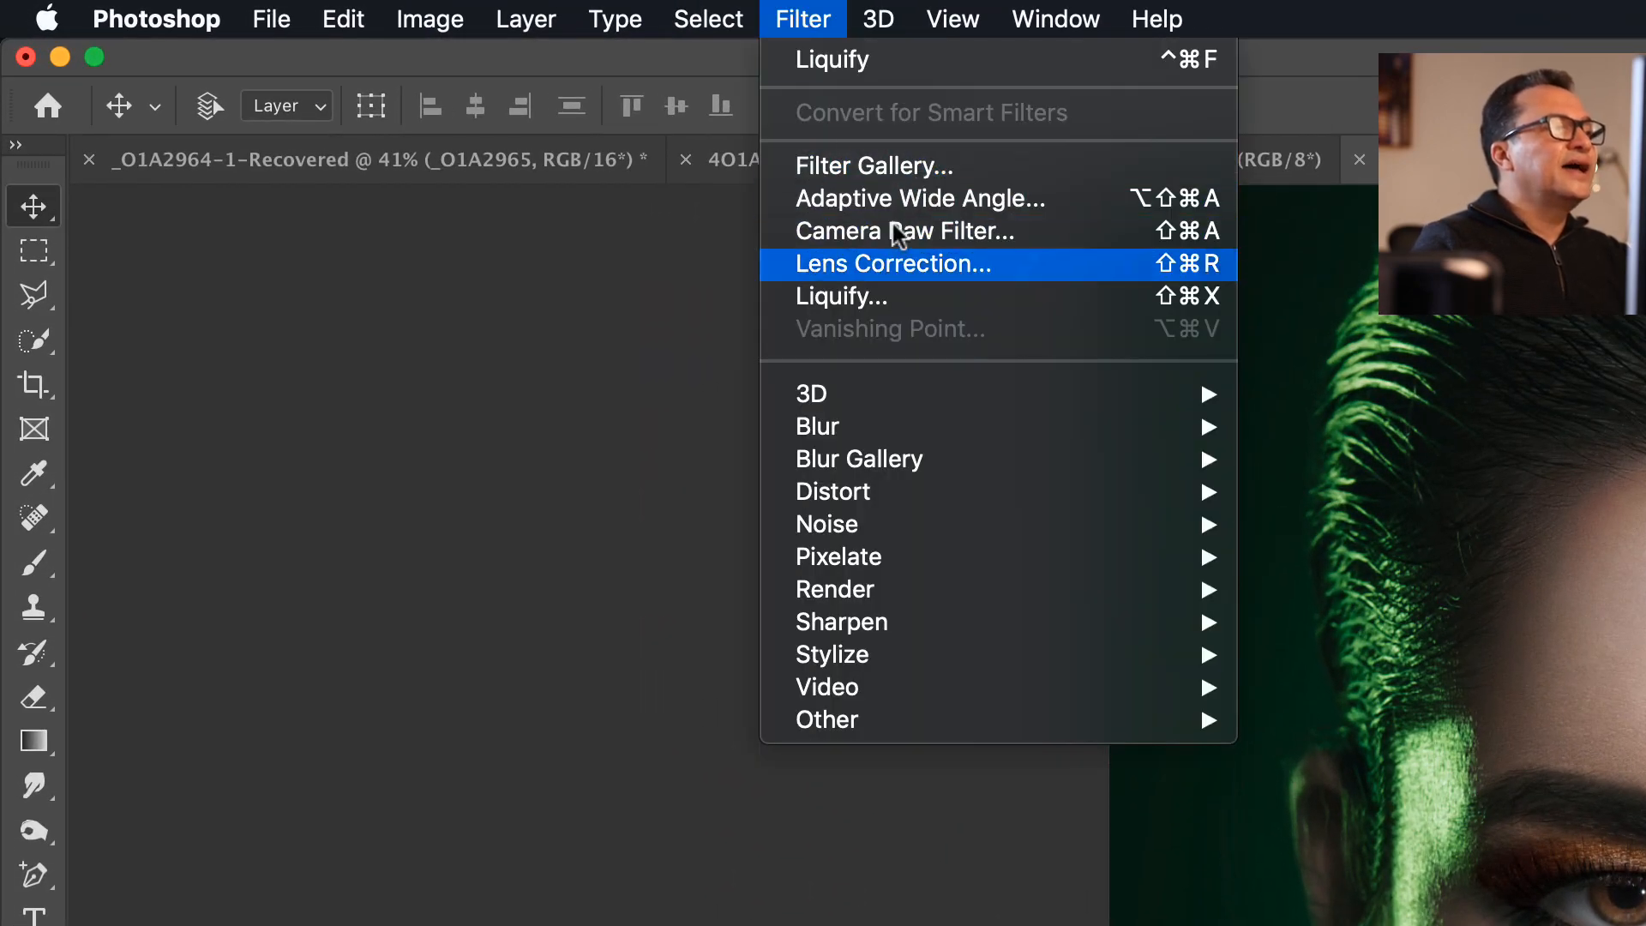
{"action": "mouse_move", "coordinate": [1150, 557]}
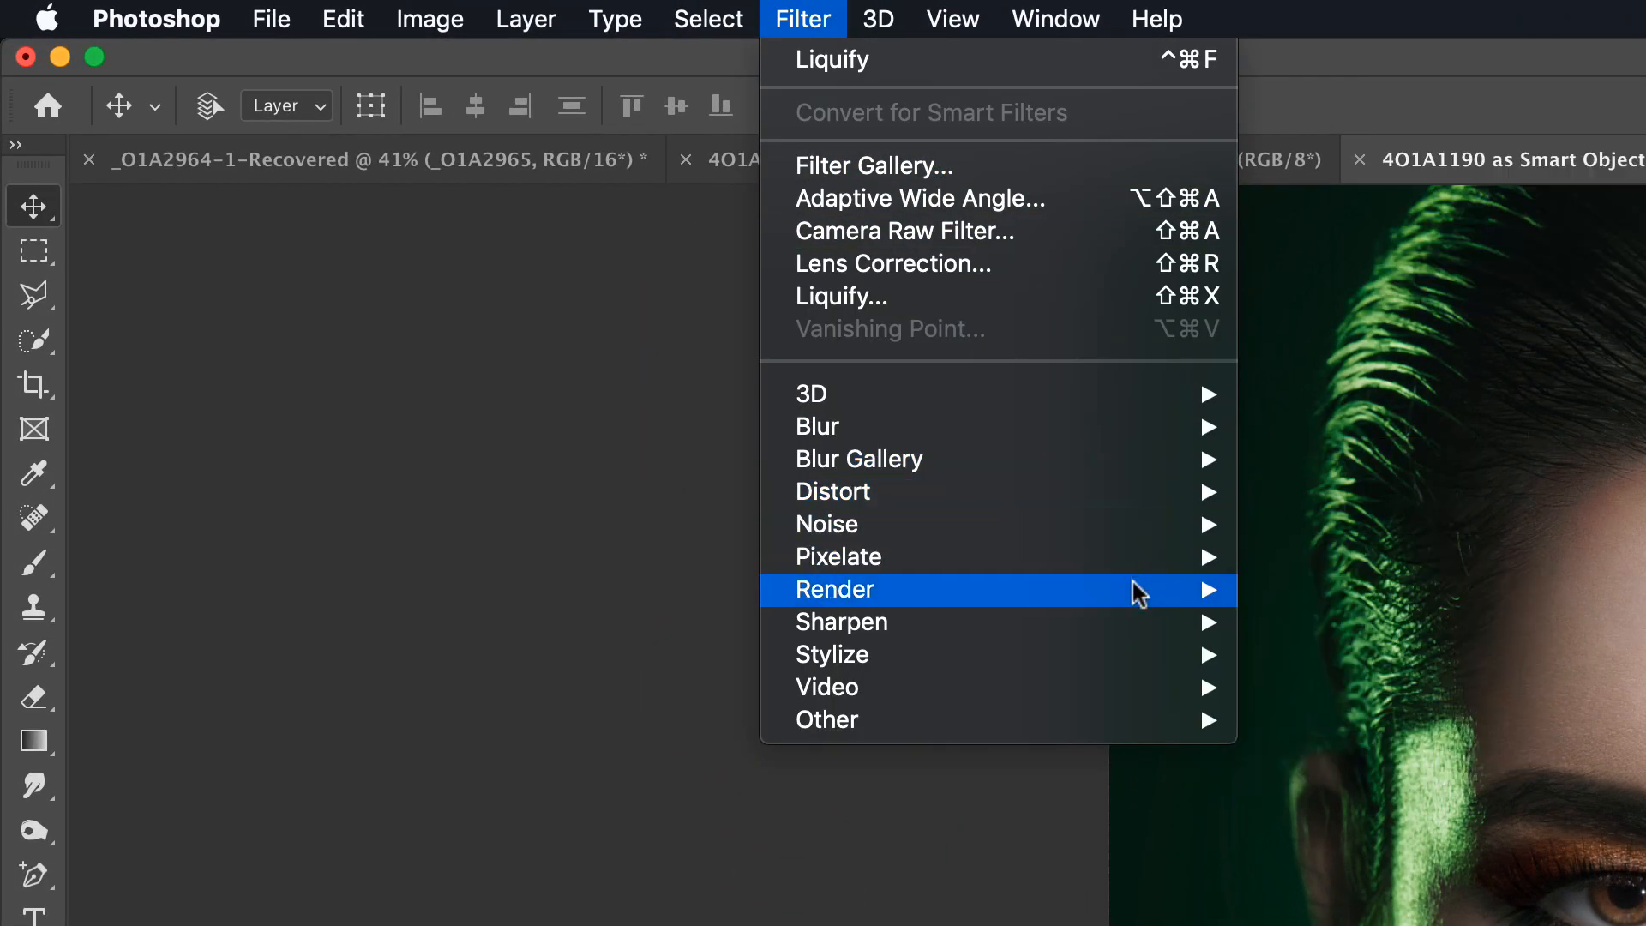
{"action": "mouse_move", "coordinate": [1131, 591]}
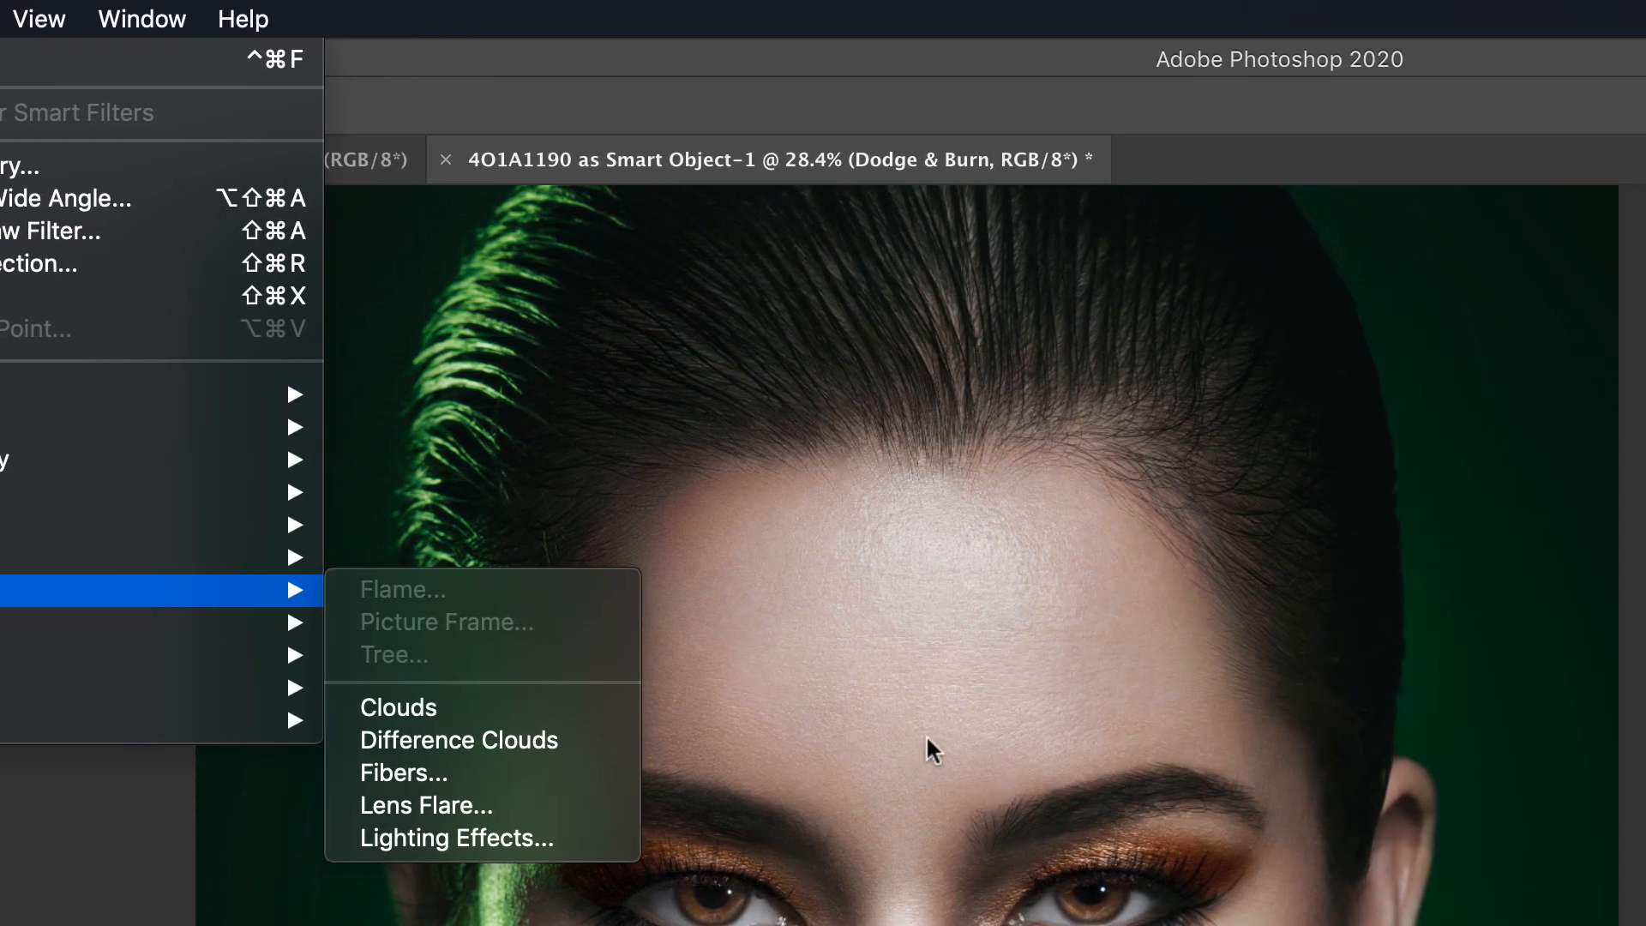
{"action": "key", "text": "Escape"}
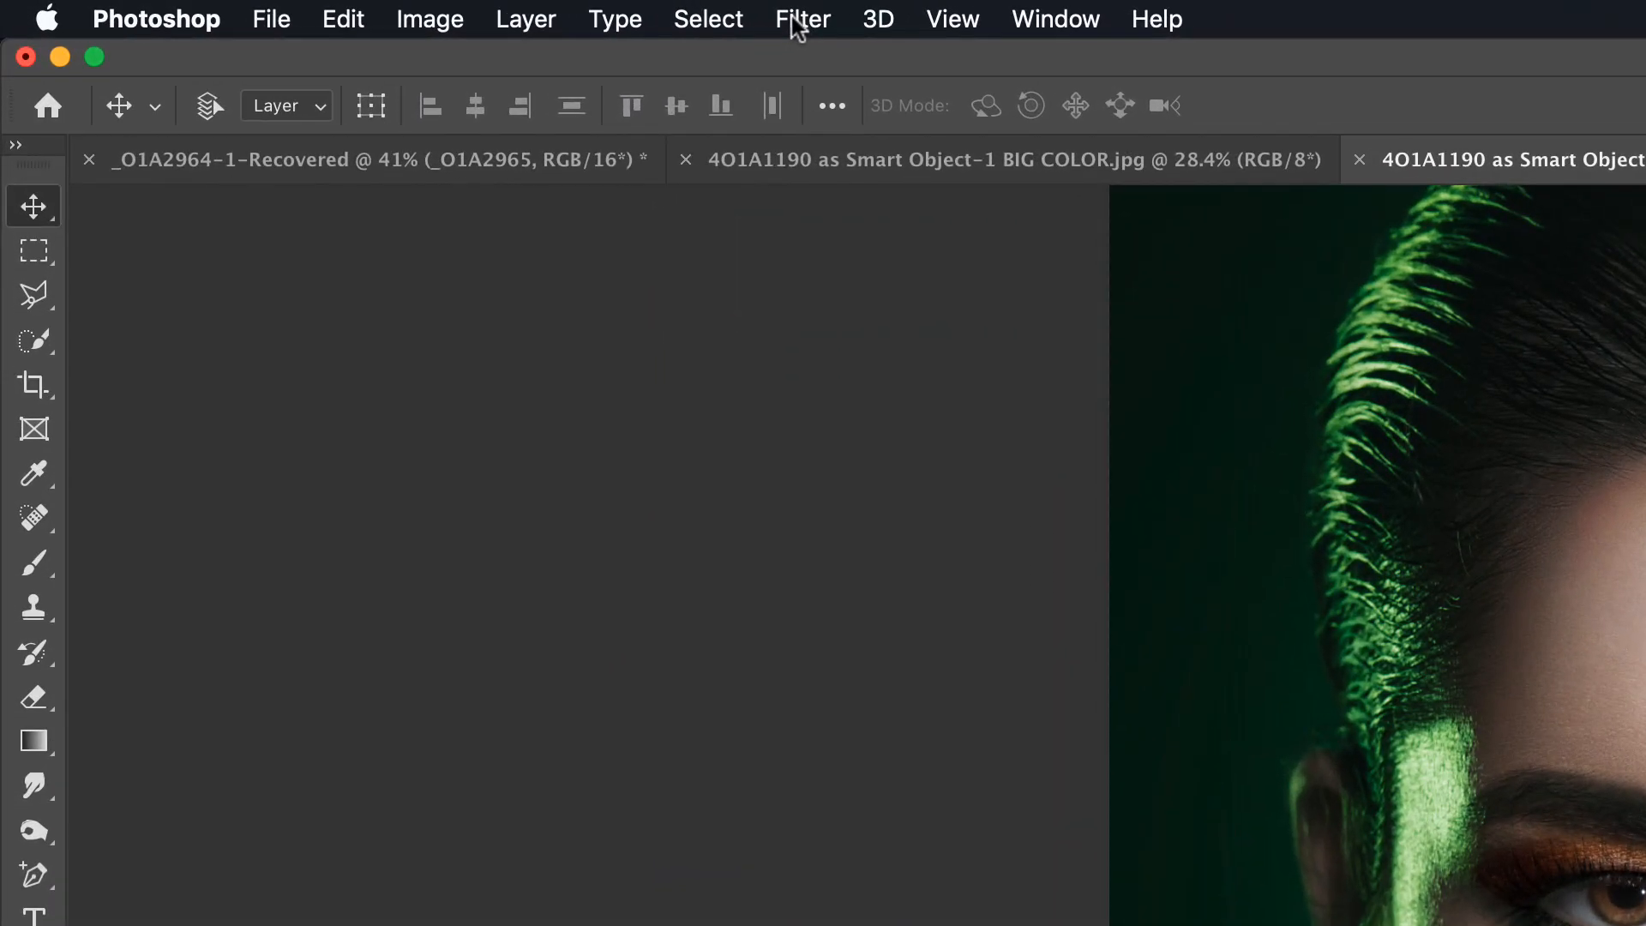
- Start the Camera Raw Filter on the Dodge & Burn smart object and set Texture to +61, Clarity to +38 and Dehaze to +11
{"action": "left_click", "coordinate": [301, 7]}
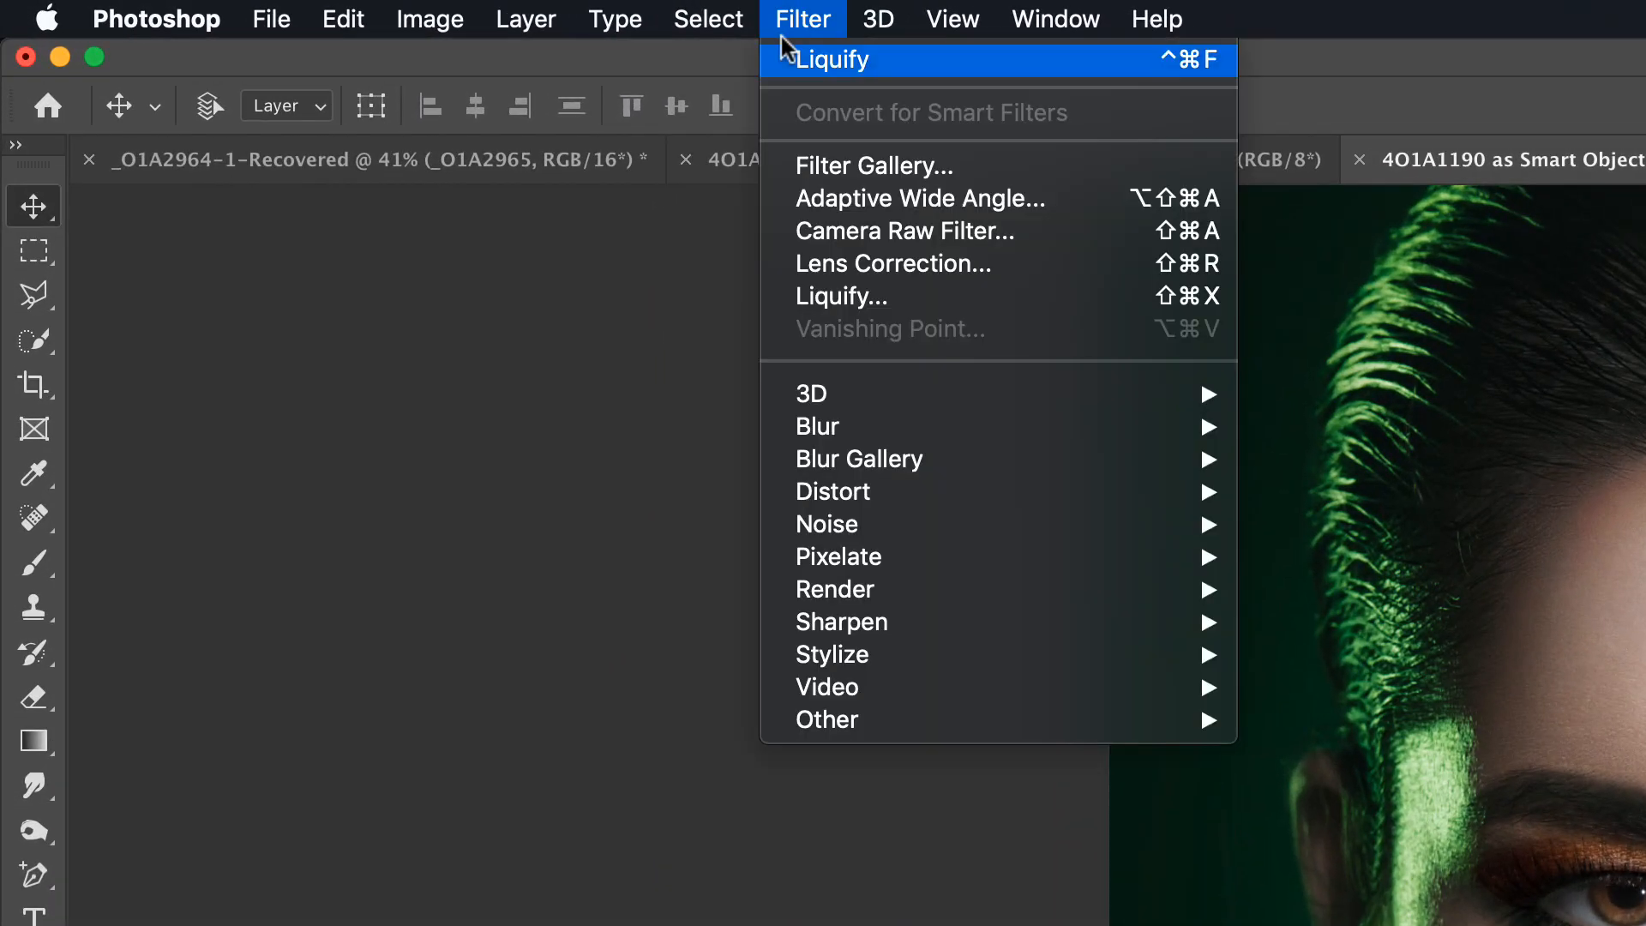
{"action": "mouse_move", "coordinate": [922, 480]}
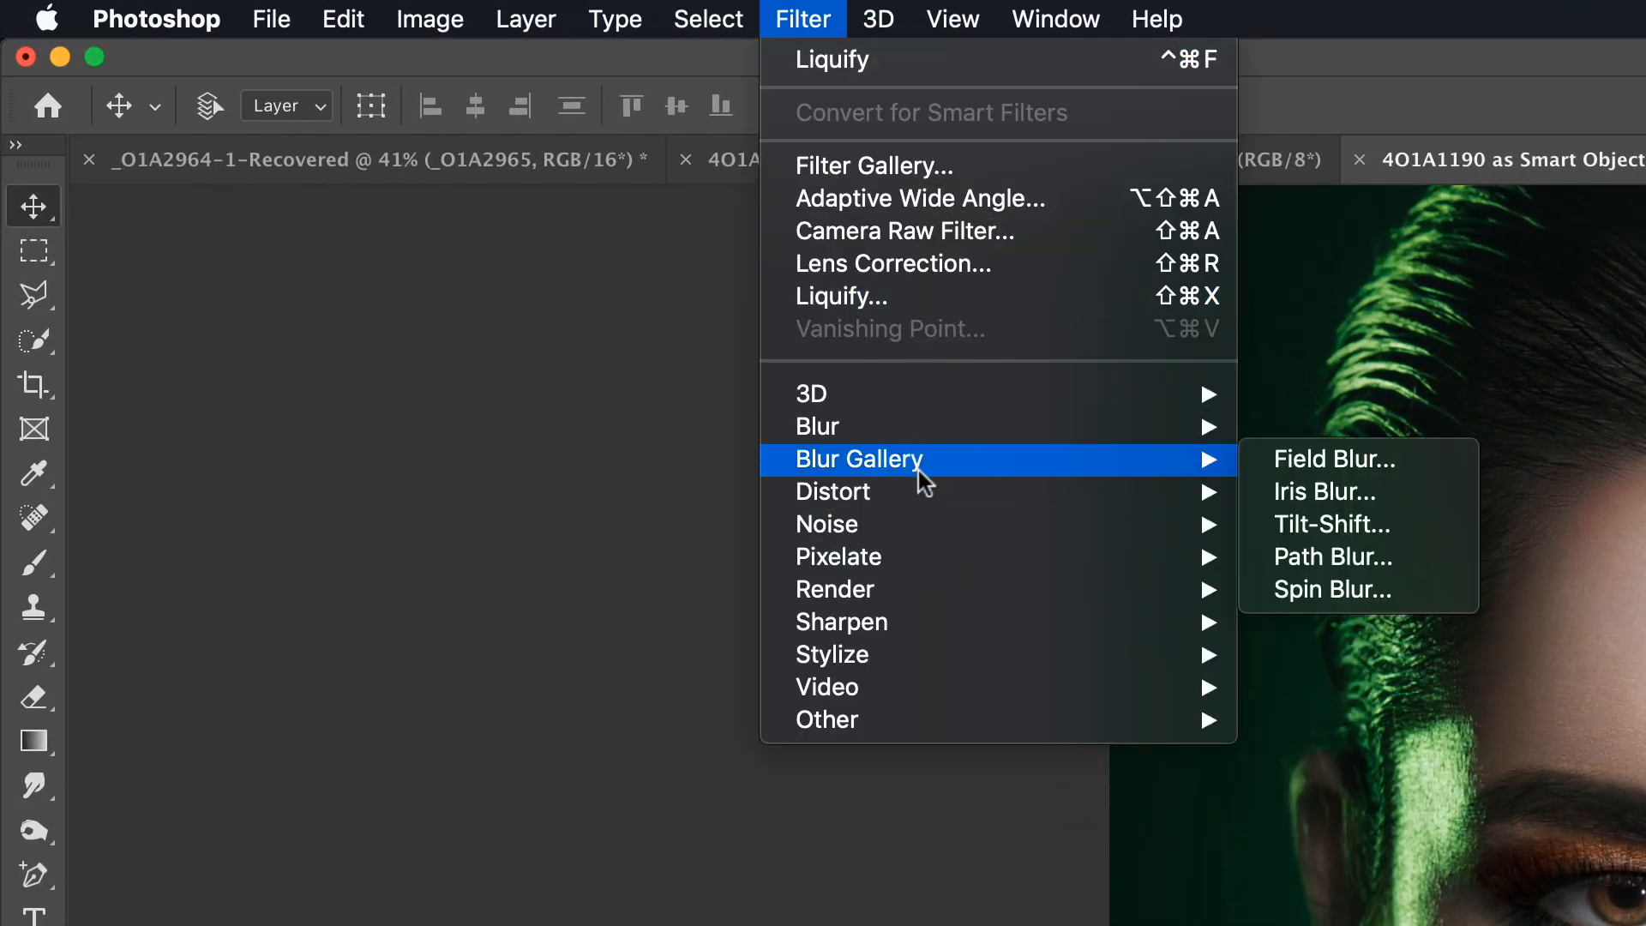
{"action": "left_click", "coordinate": [943, 233]}
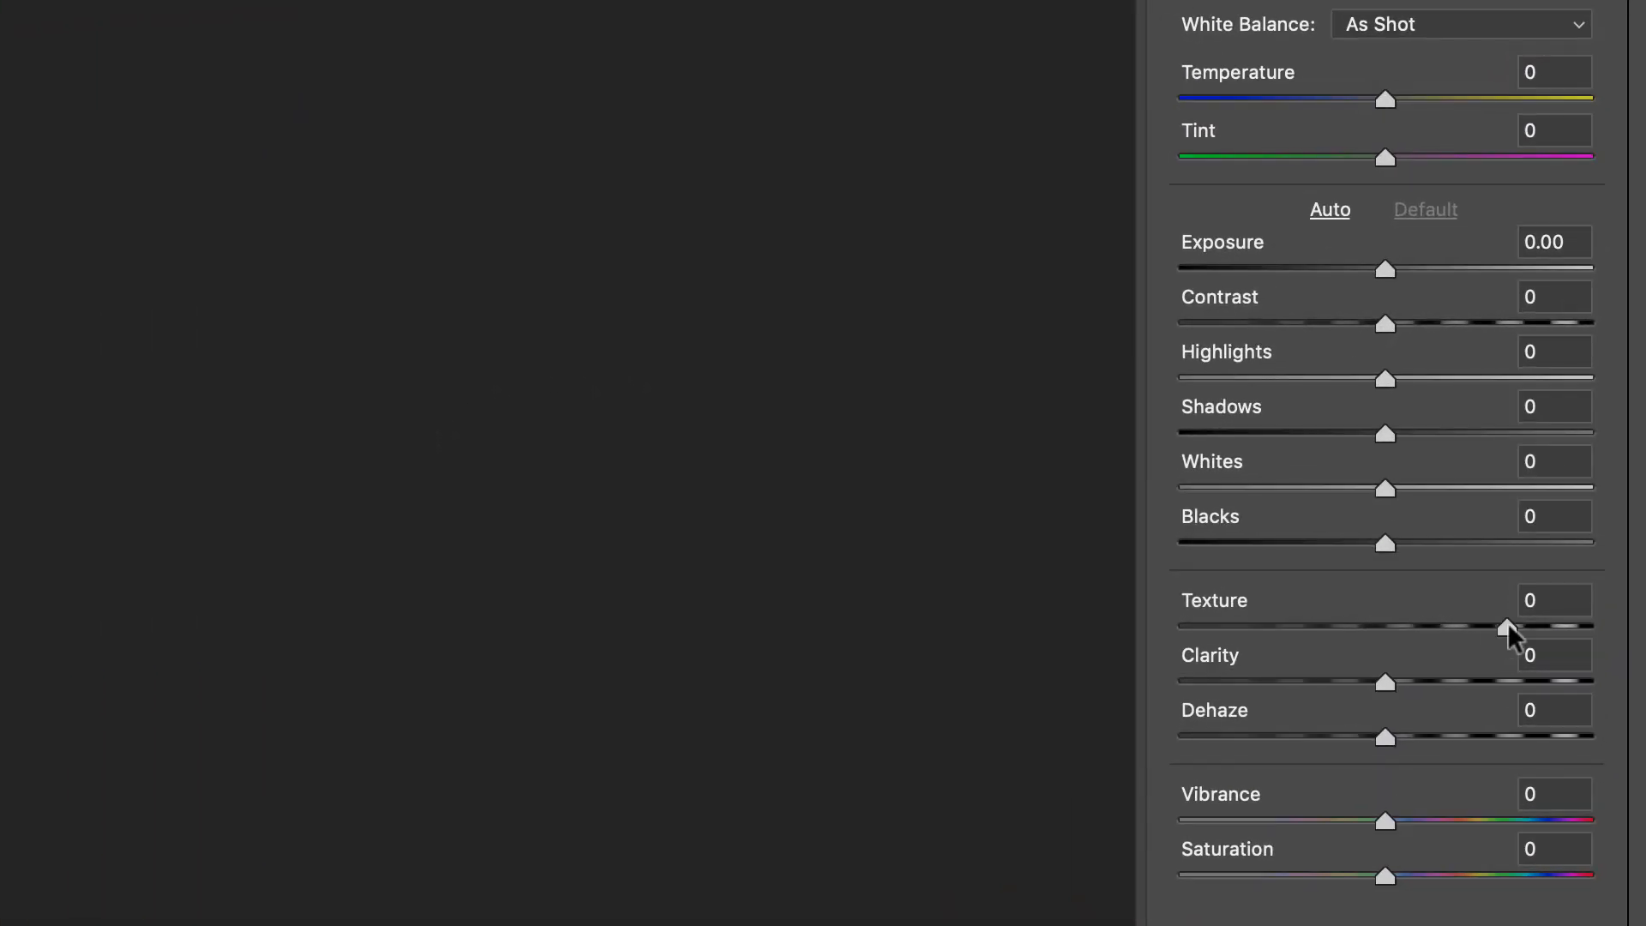
{"action": "left_click_drag", "start_coordinate": [1506, 623], "coordinate": [1510, 626]}
{"action": "left_click", "coordinate": [1445, 681]}
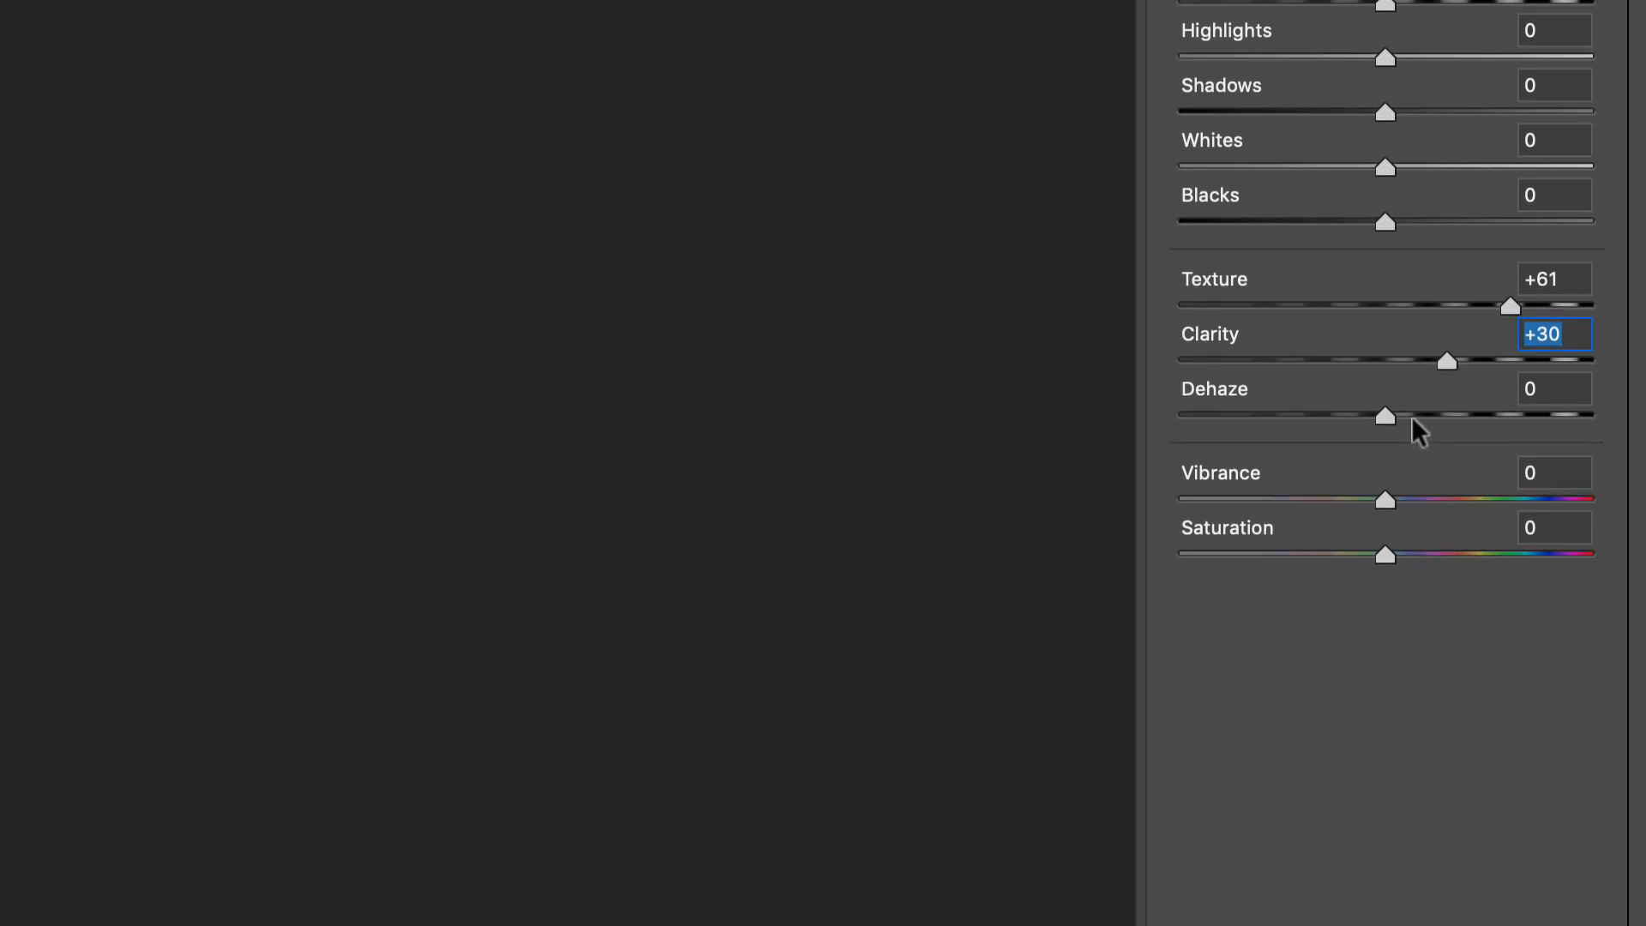
{"action": "left_click", "coordinate": [1406, 735]}
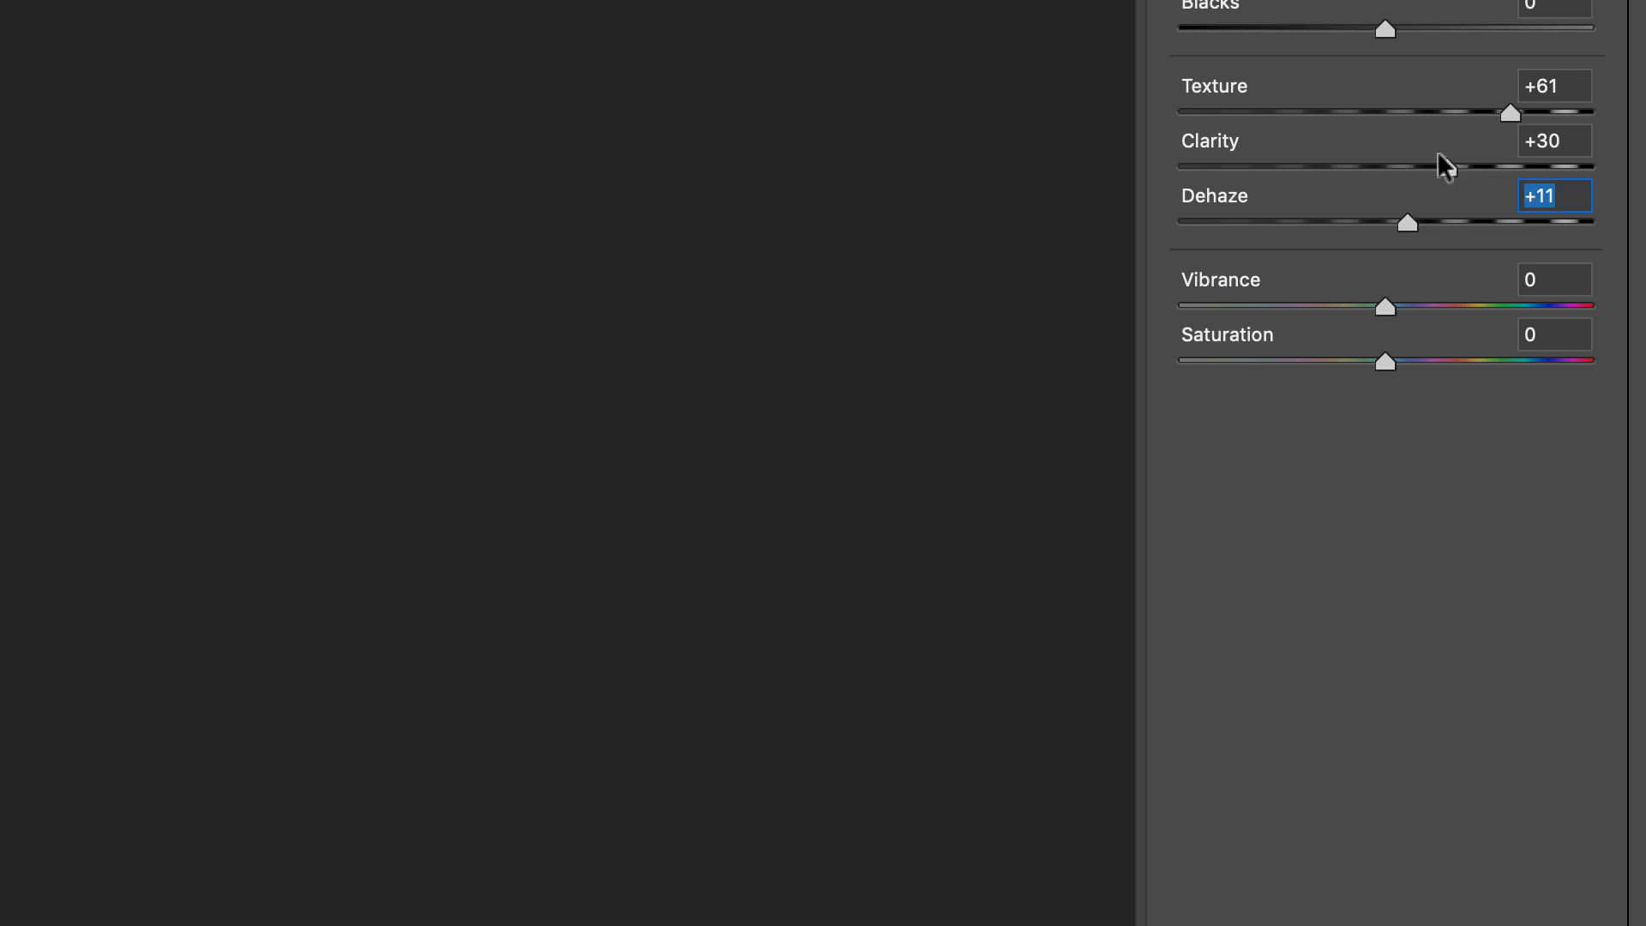
{"action": "left_click_drag", "start_coordinate": [1448, 682], "coordinate": [1462, 683]}
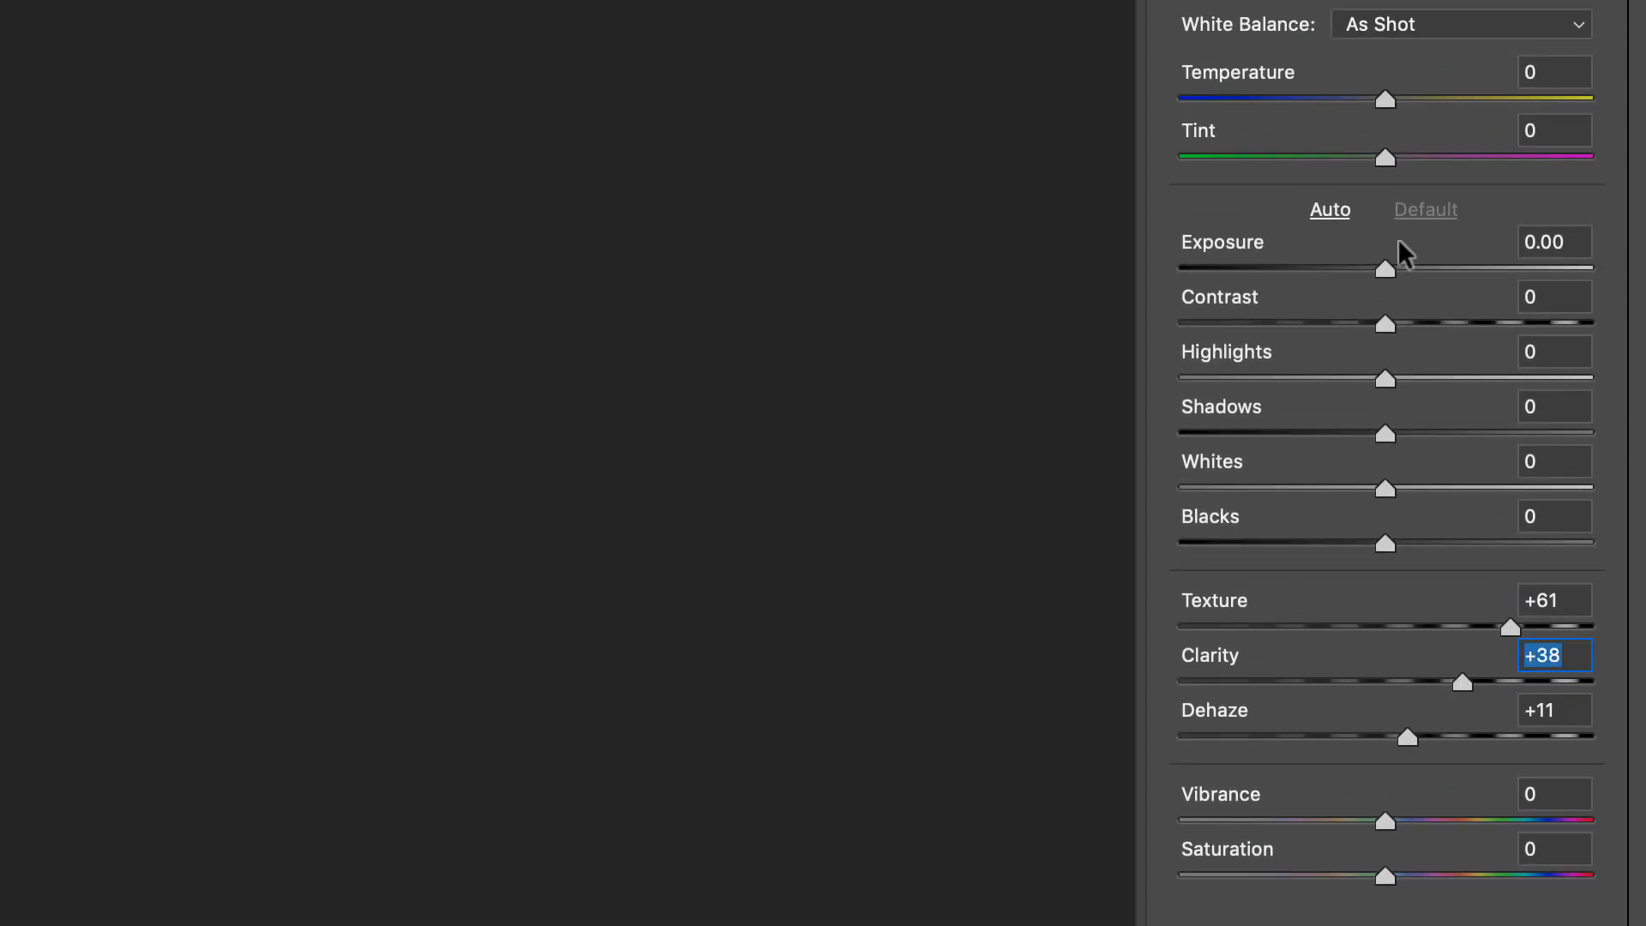
- Set Contrast to +32, Highlights to +23 and Exposure to +0.45, choose the Black & White treatment and apply the filter
{"action": "left_click", "coordinate": [1449, 322]}
{"action": "left_click", "coordinate": [1432, 374]}
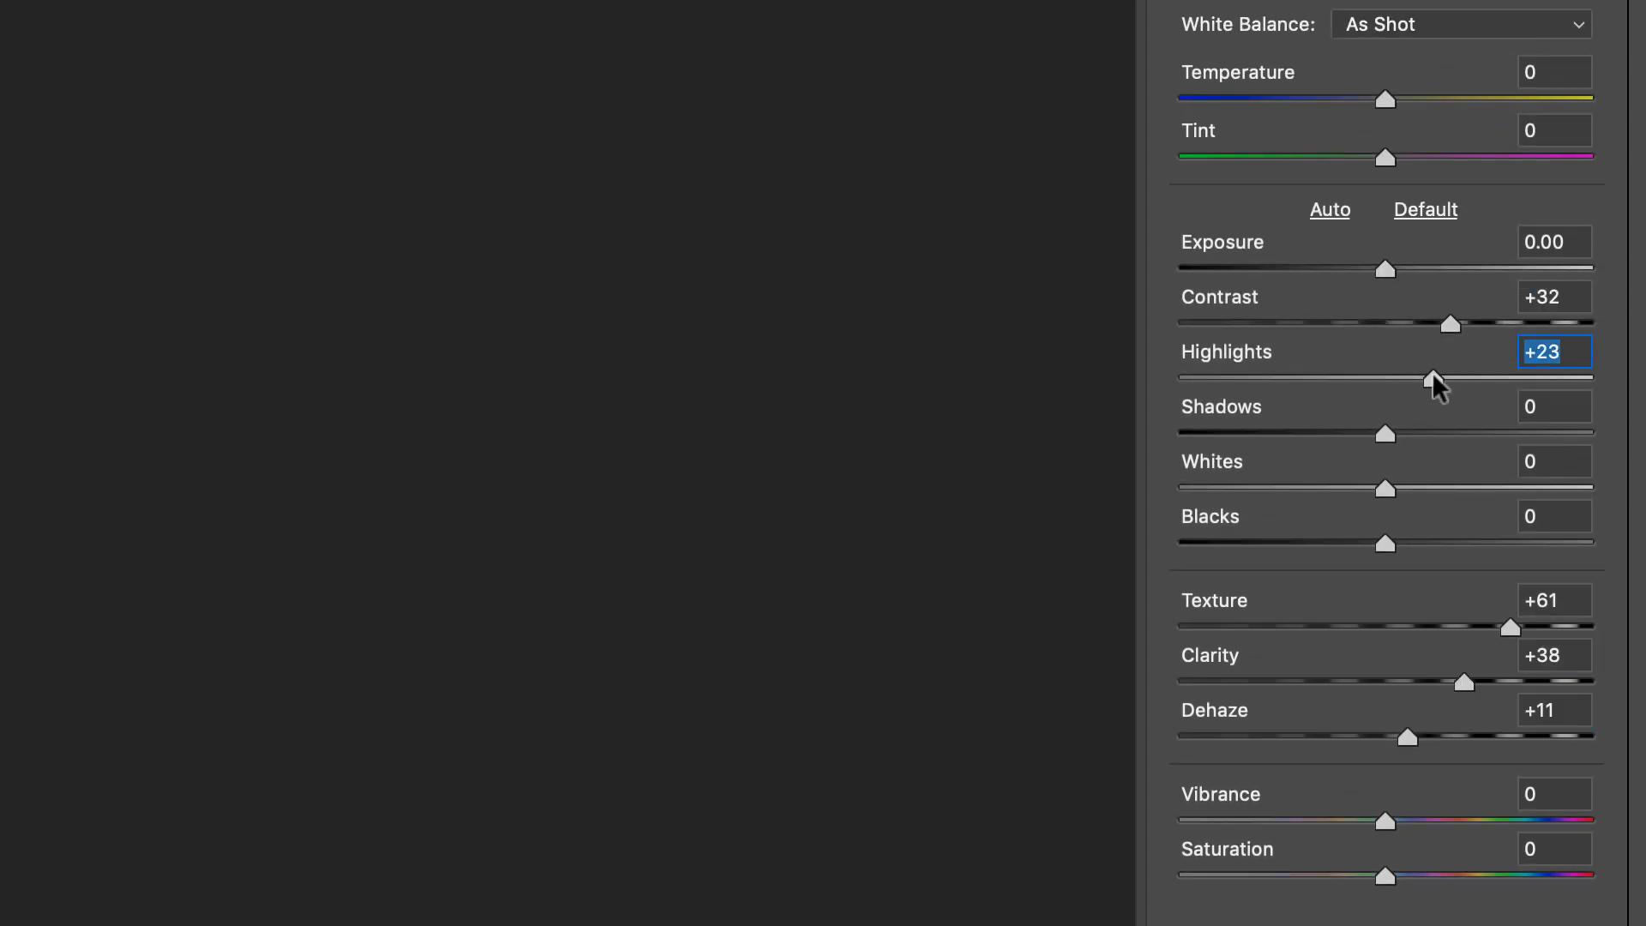
{"action": "left_click", "coordinate": [1404, 271]}
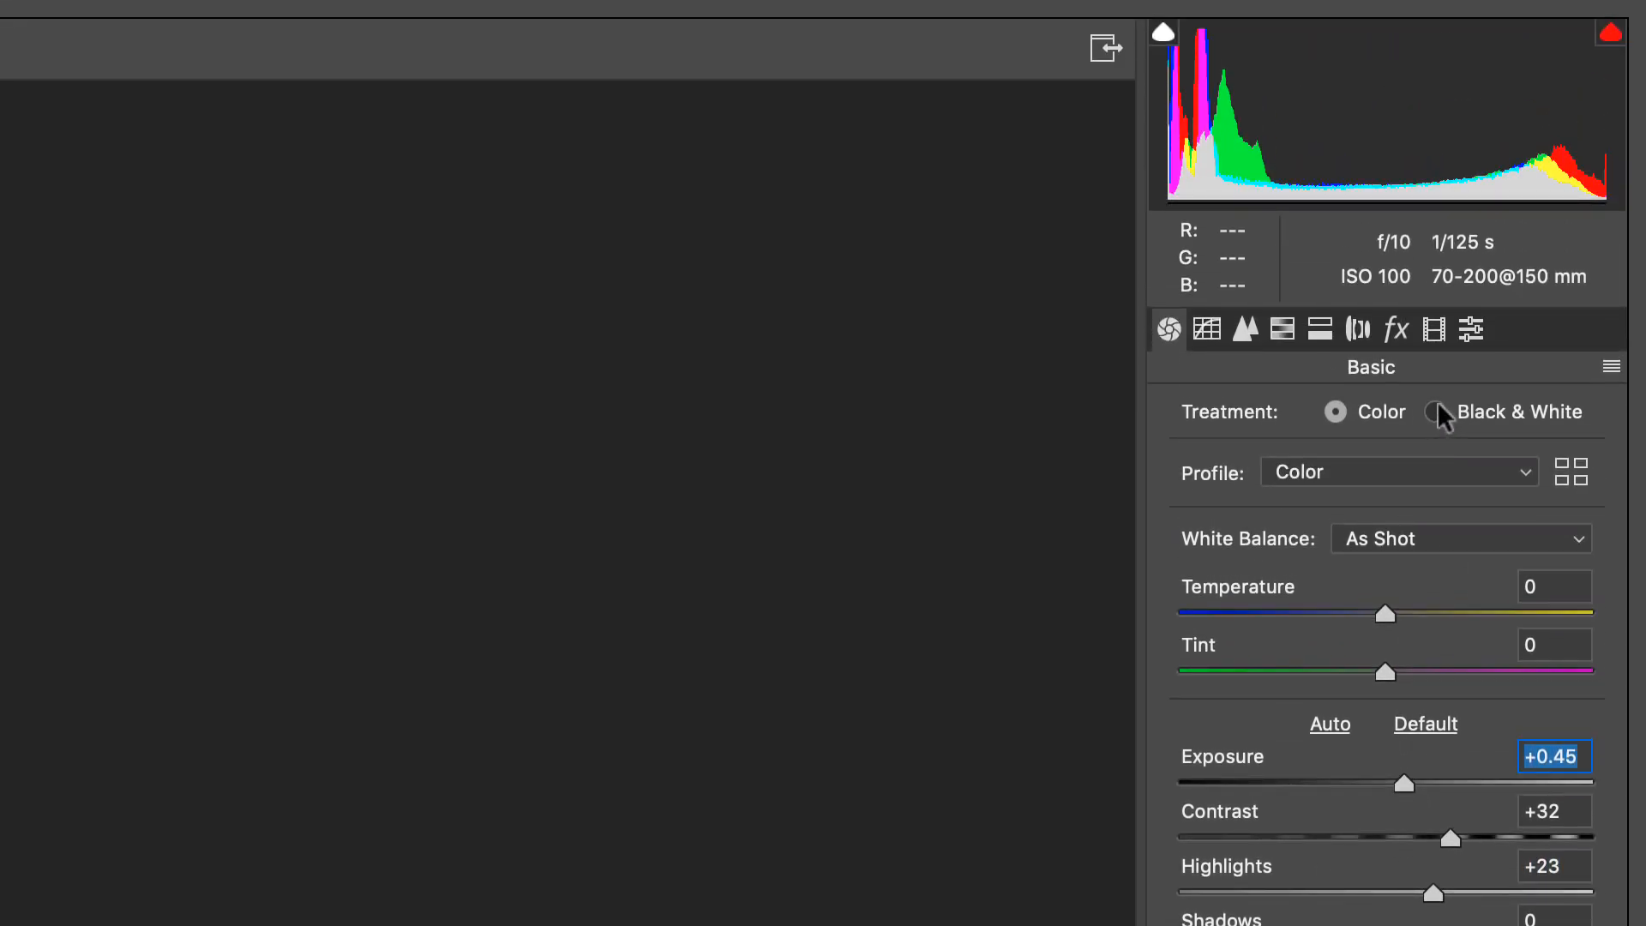
{"action": "left_click", "coordinate": [1438, 404]}
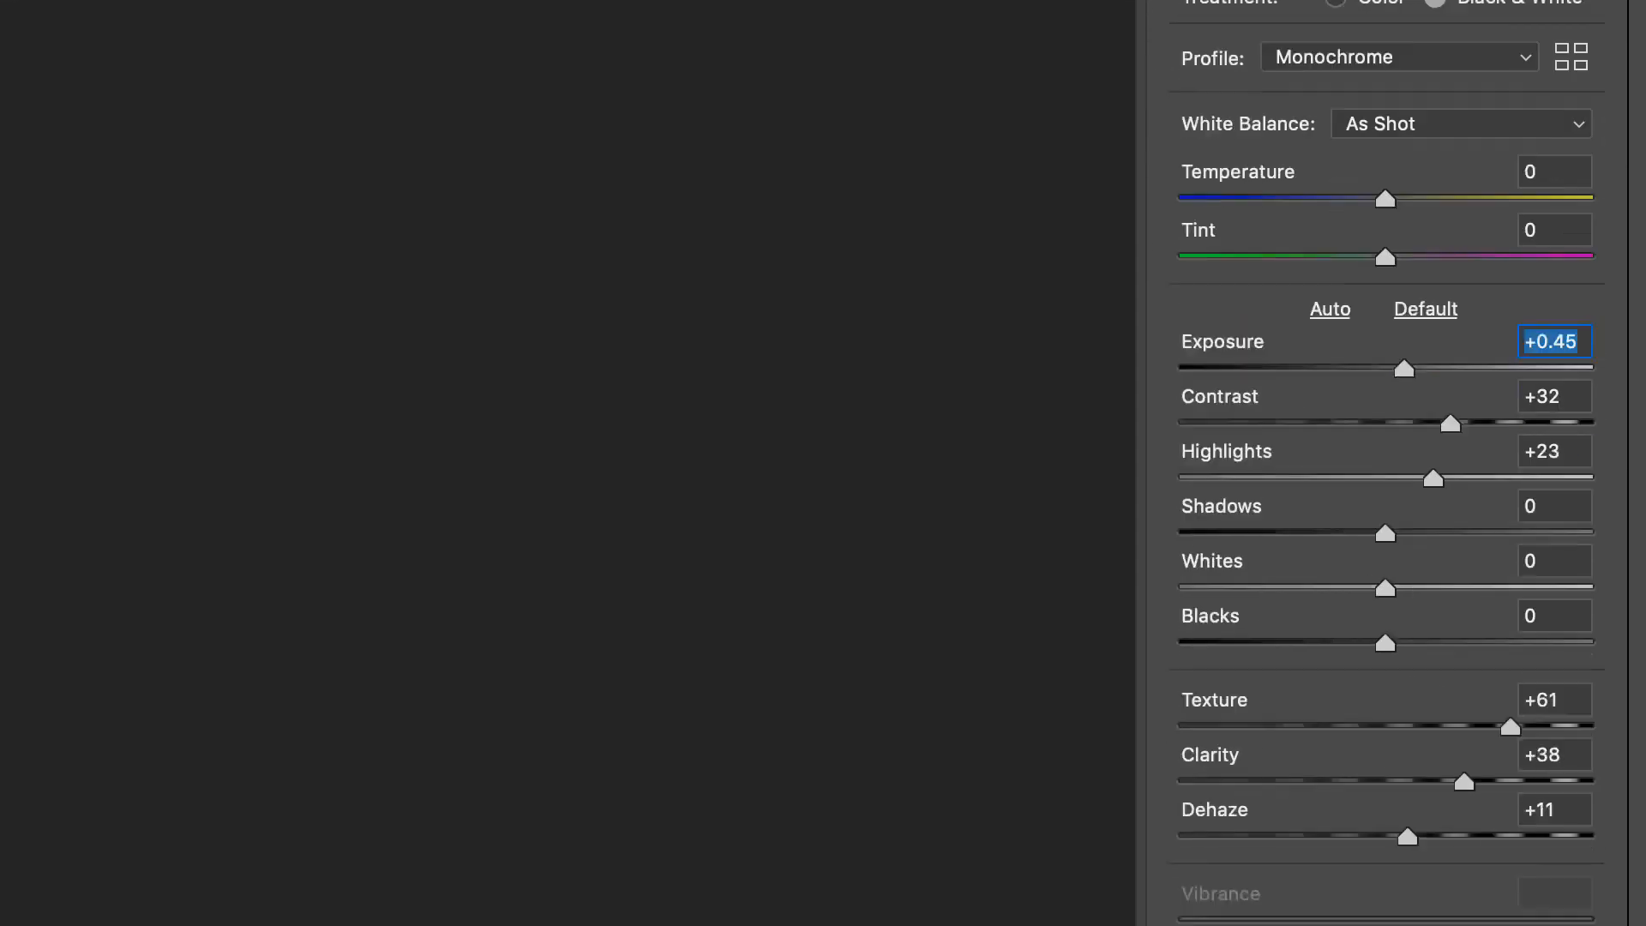
{"action": "key", "text": "Return"}
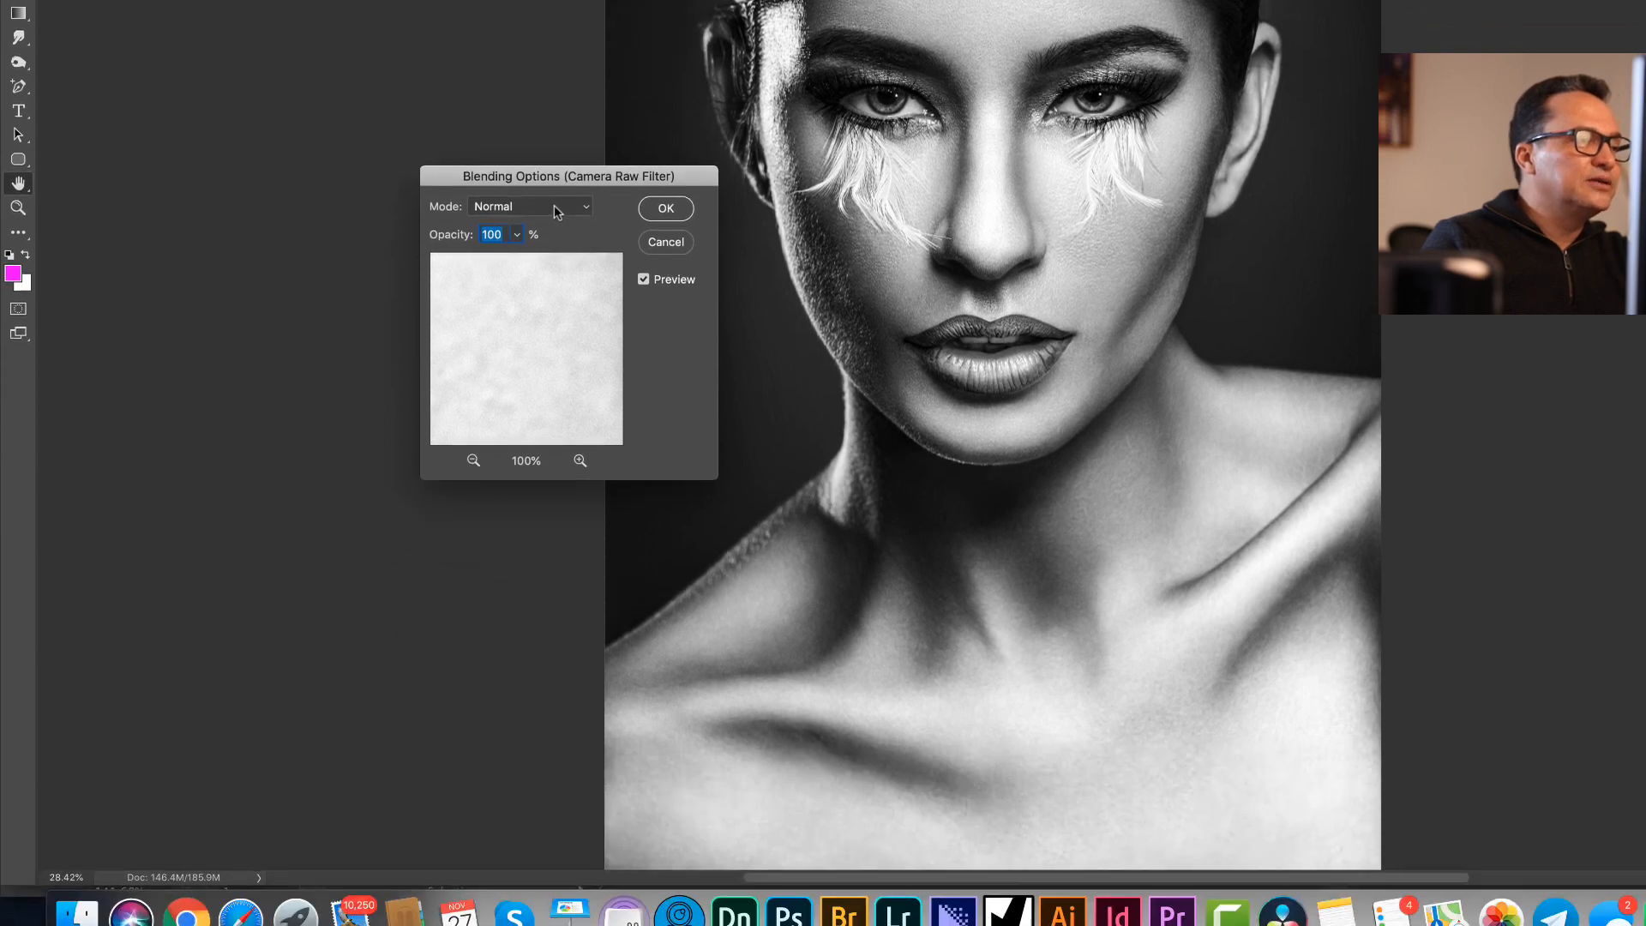
- Blend the Camera Raw smart filter in Luminosity mode at 45% opacity and compare the image with the layer hidden and shown
{"action": "left_click", "coordinate": [554, 388]}
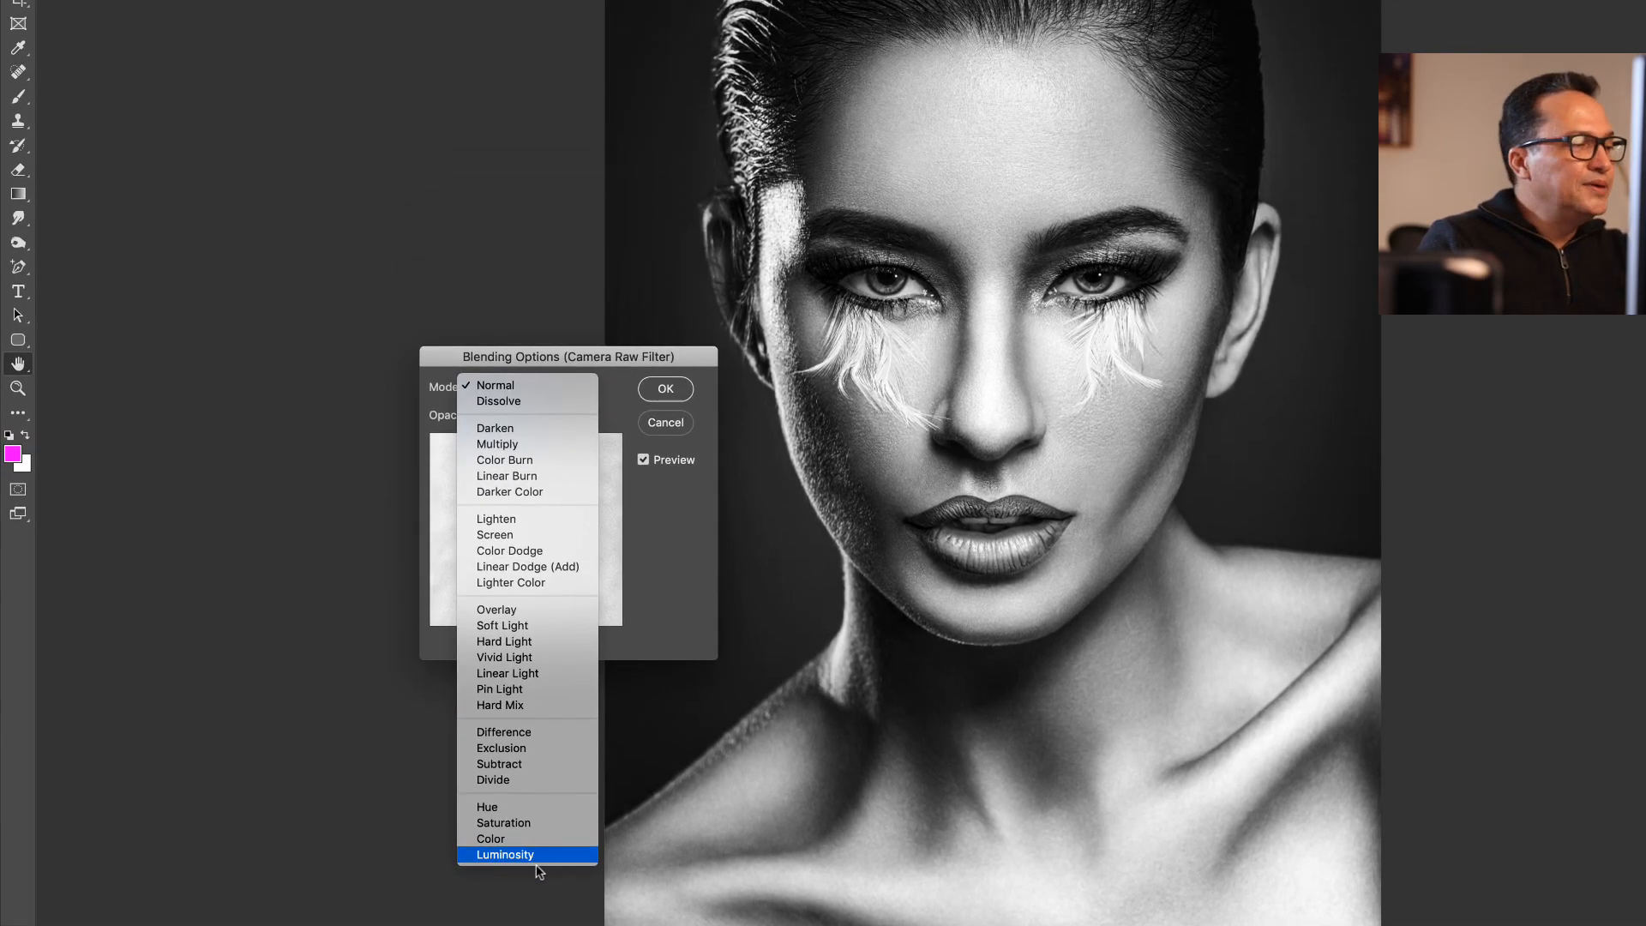
{"action": "left_click", "coordinate": [537, 855]}
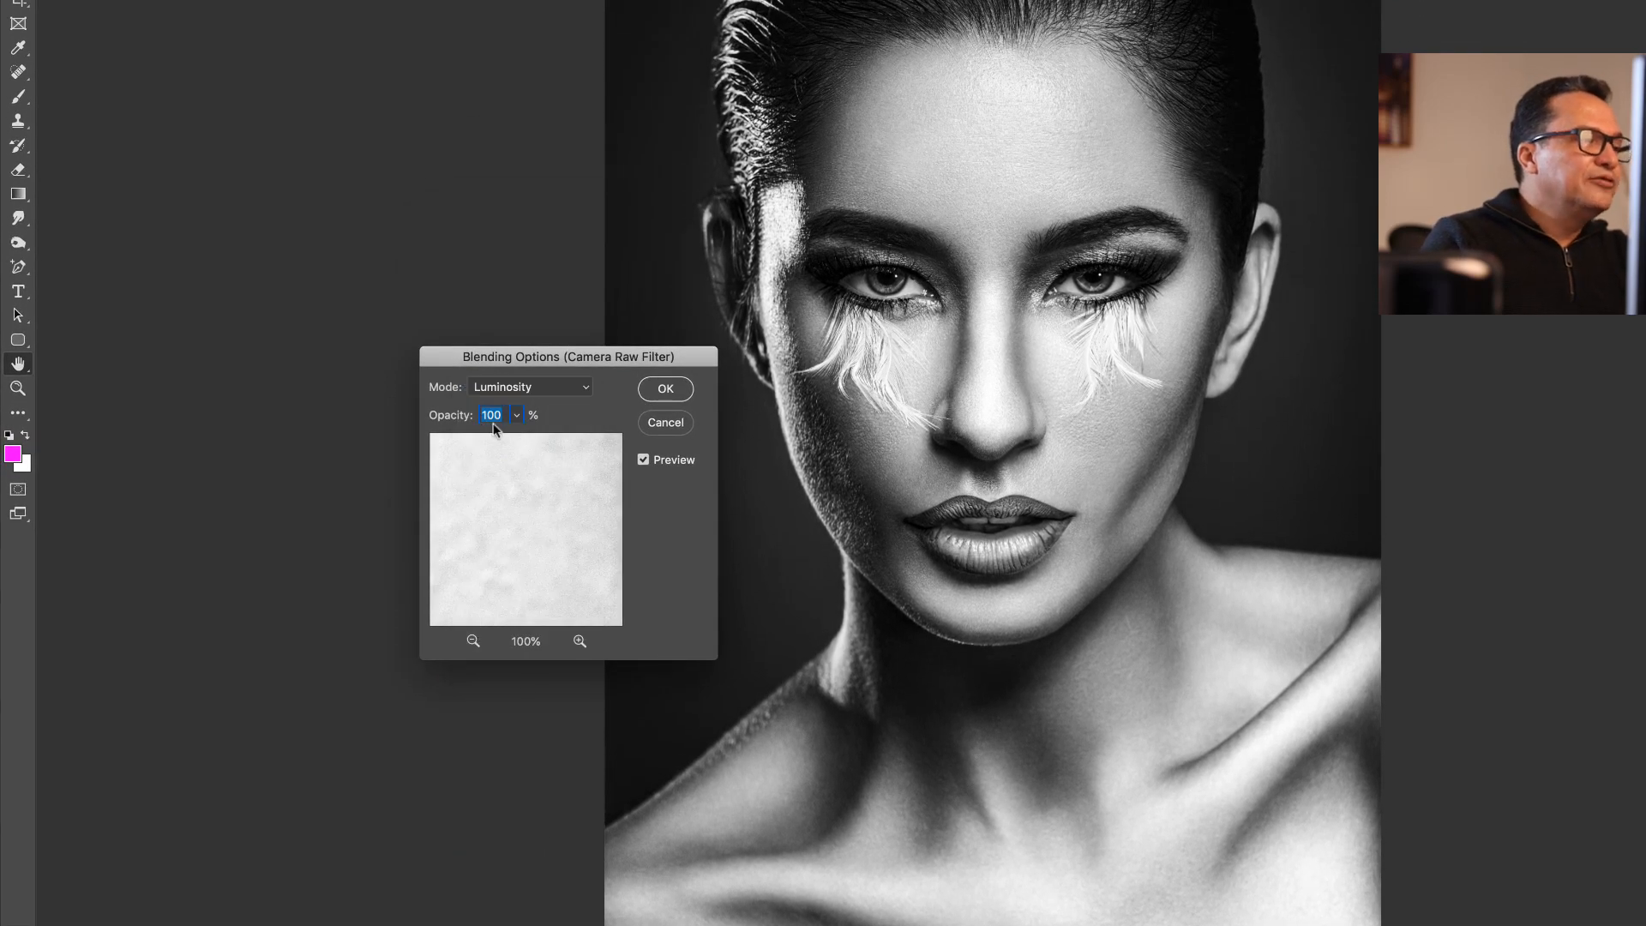
{"action": "type", "text": "45"}
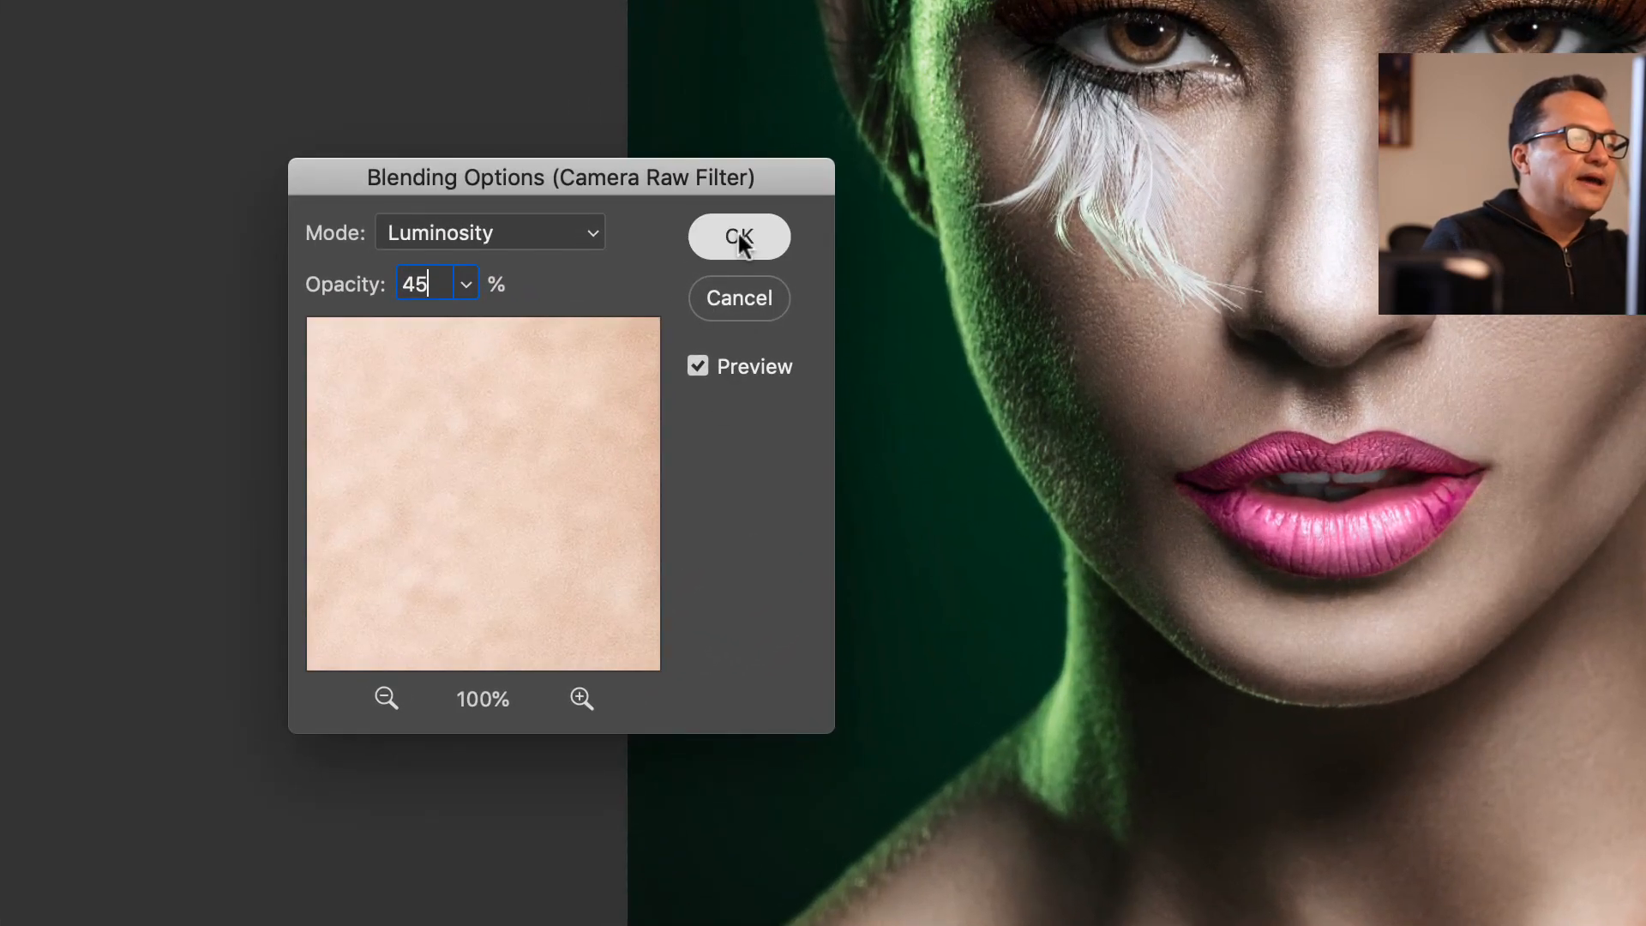
{"action": "left_click", "coordinate": [711, 238]}
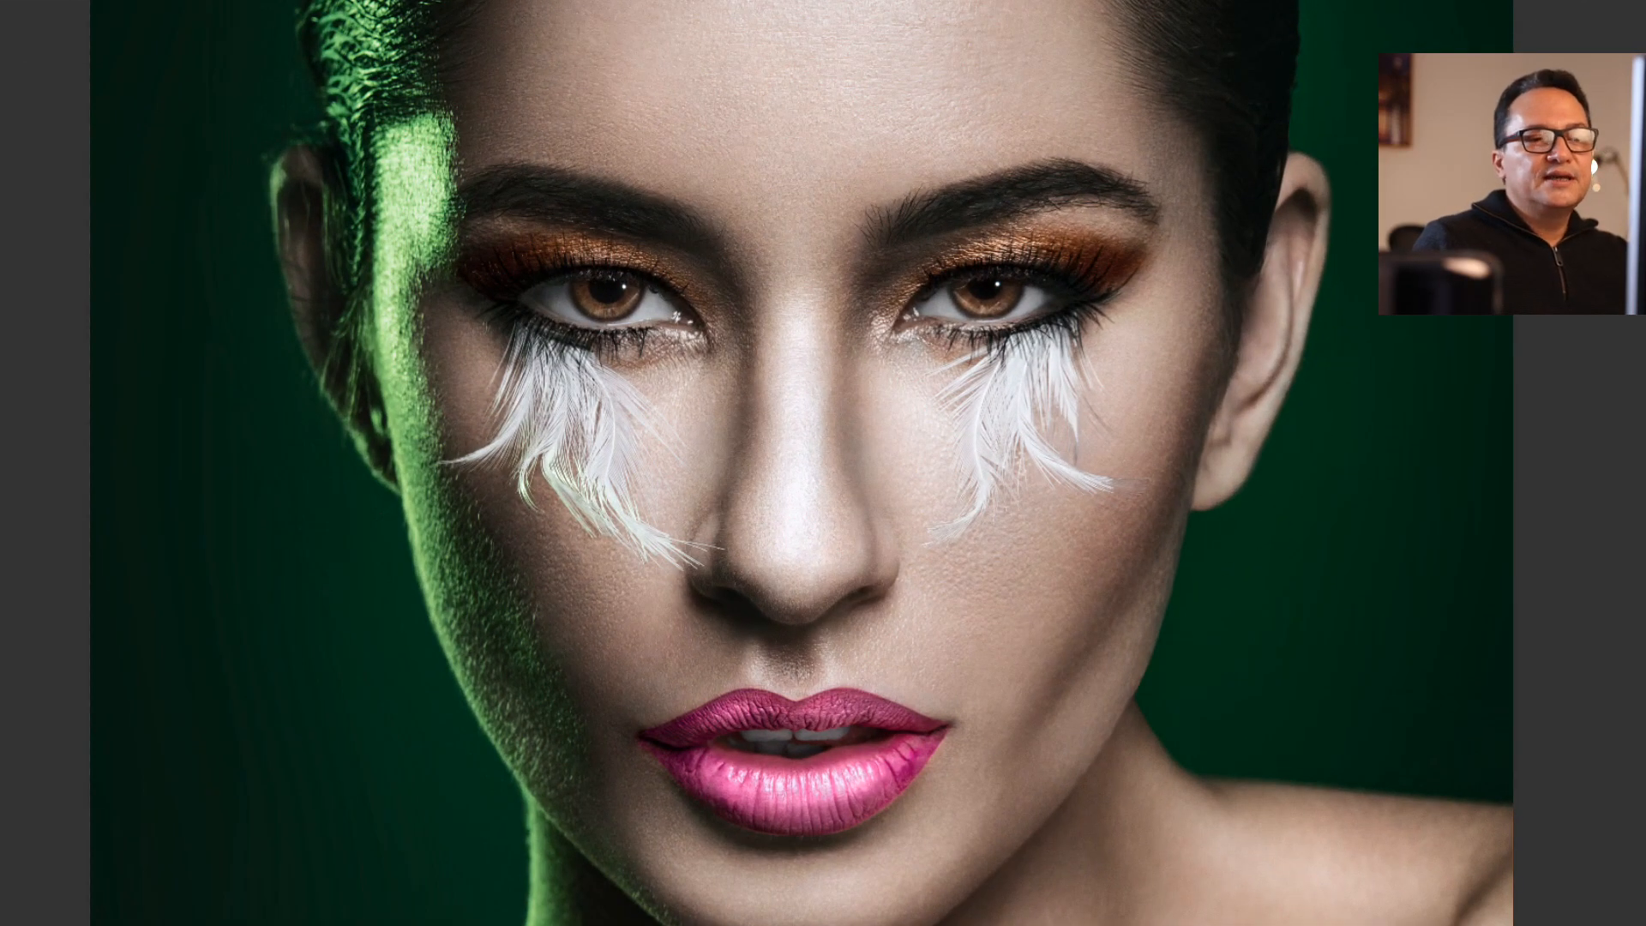
{"action": "key", "text": "ctrl+comma"}
{"action": "key", "text": "ctrl+comma"}
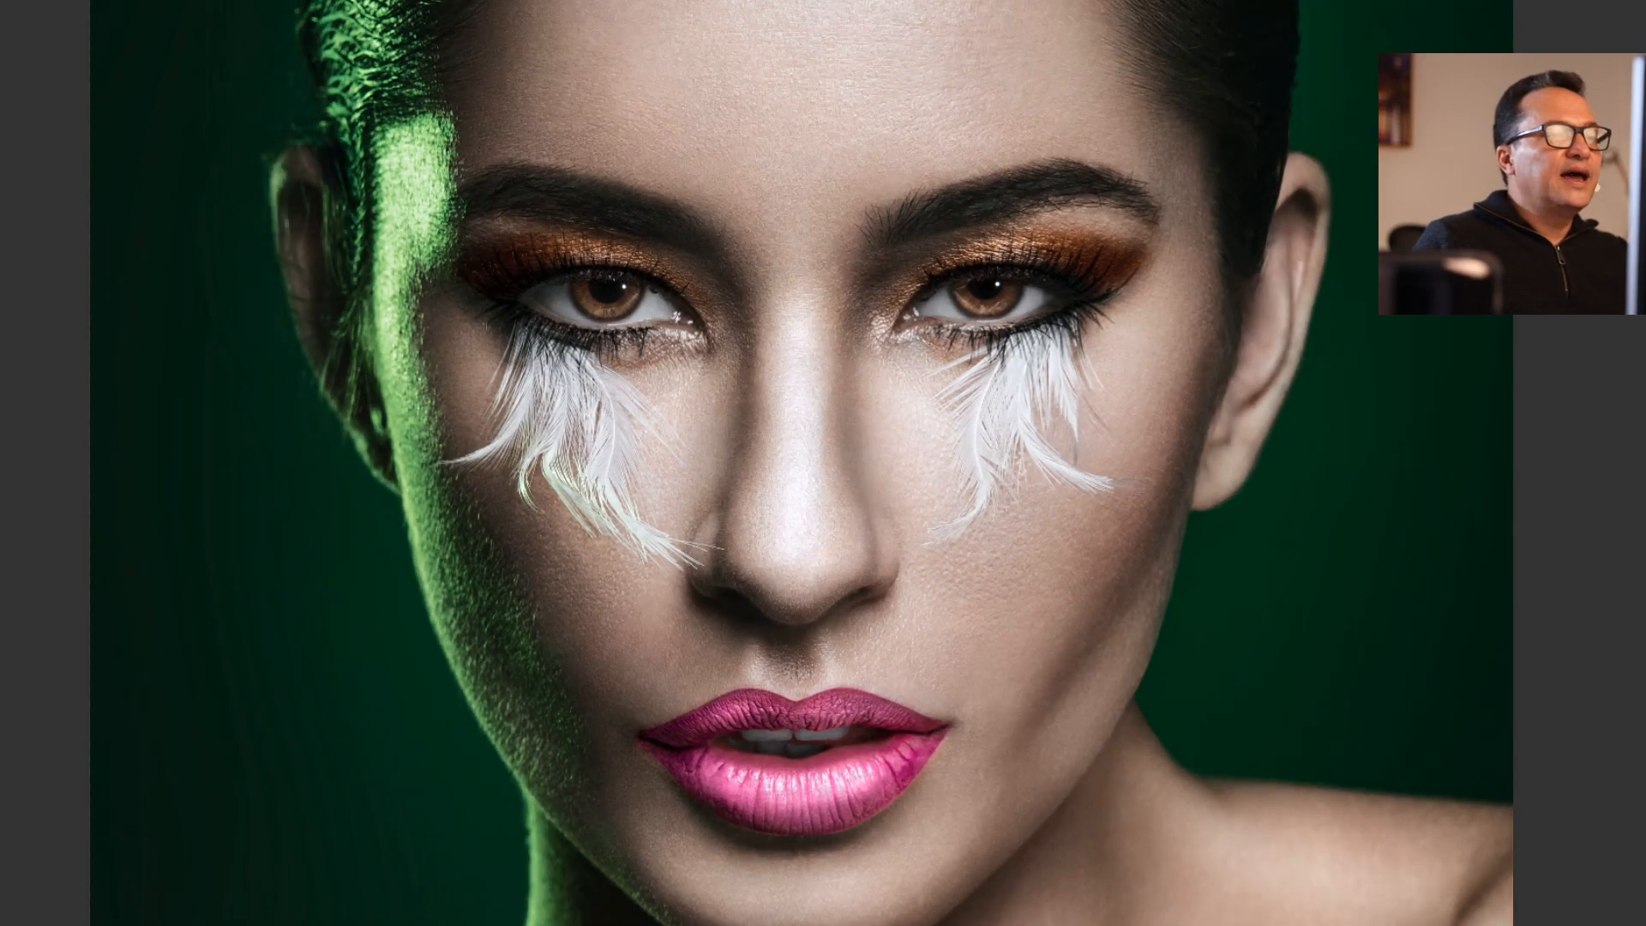
- Add a High Pass smart filter to the Dodge & Burn smart object and blend it in Linear Light mode
{"action": "key", "text": "ctrl+comma"}
{"action": "key", "text": "ctrl+comma"}
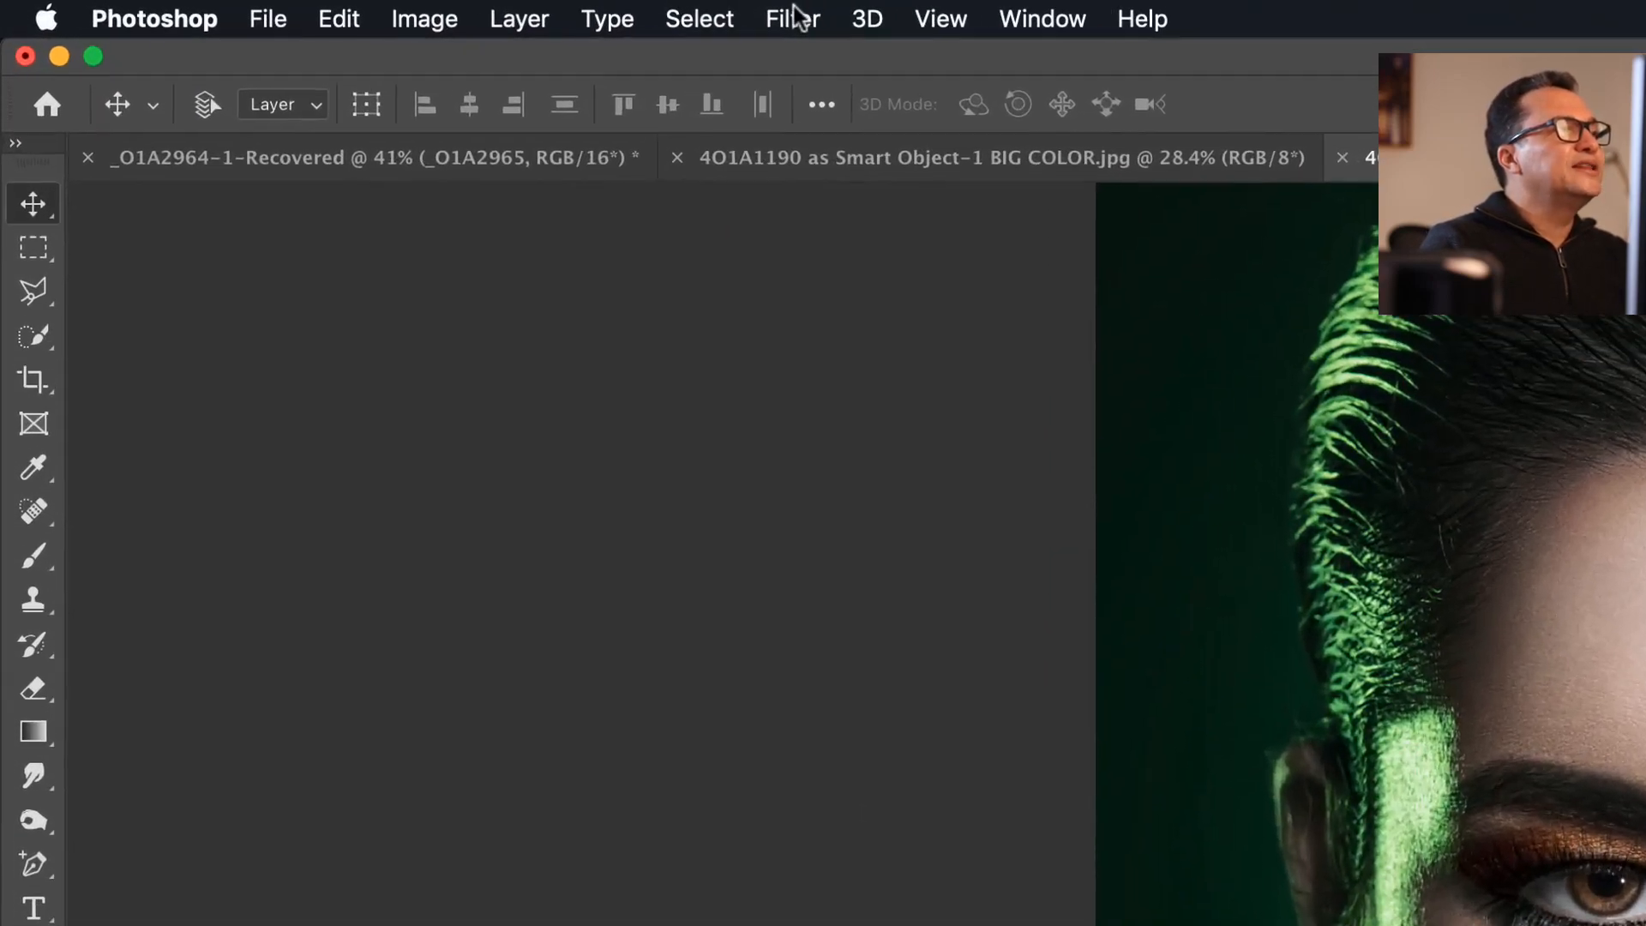
{"action": "left_click", "coordinate": [301, 6]}
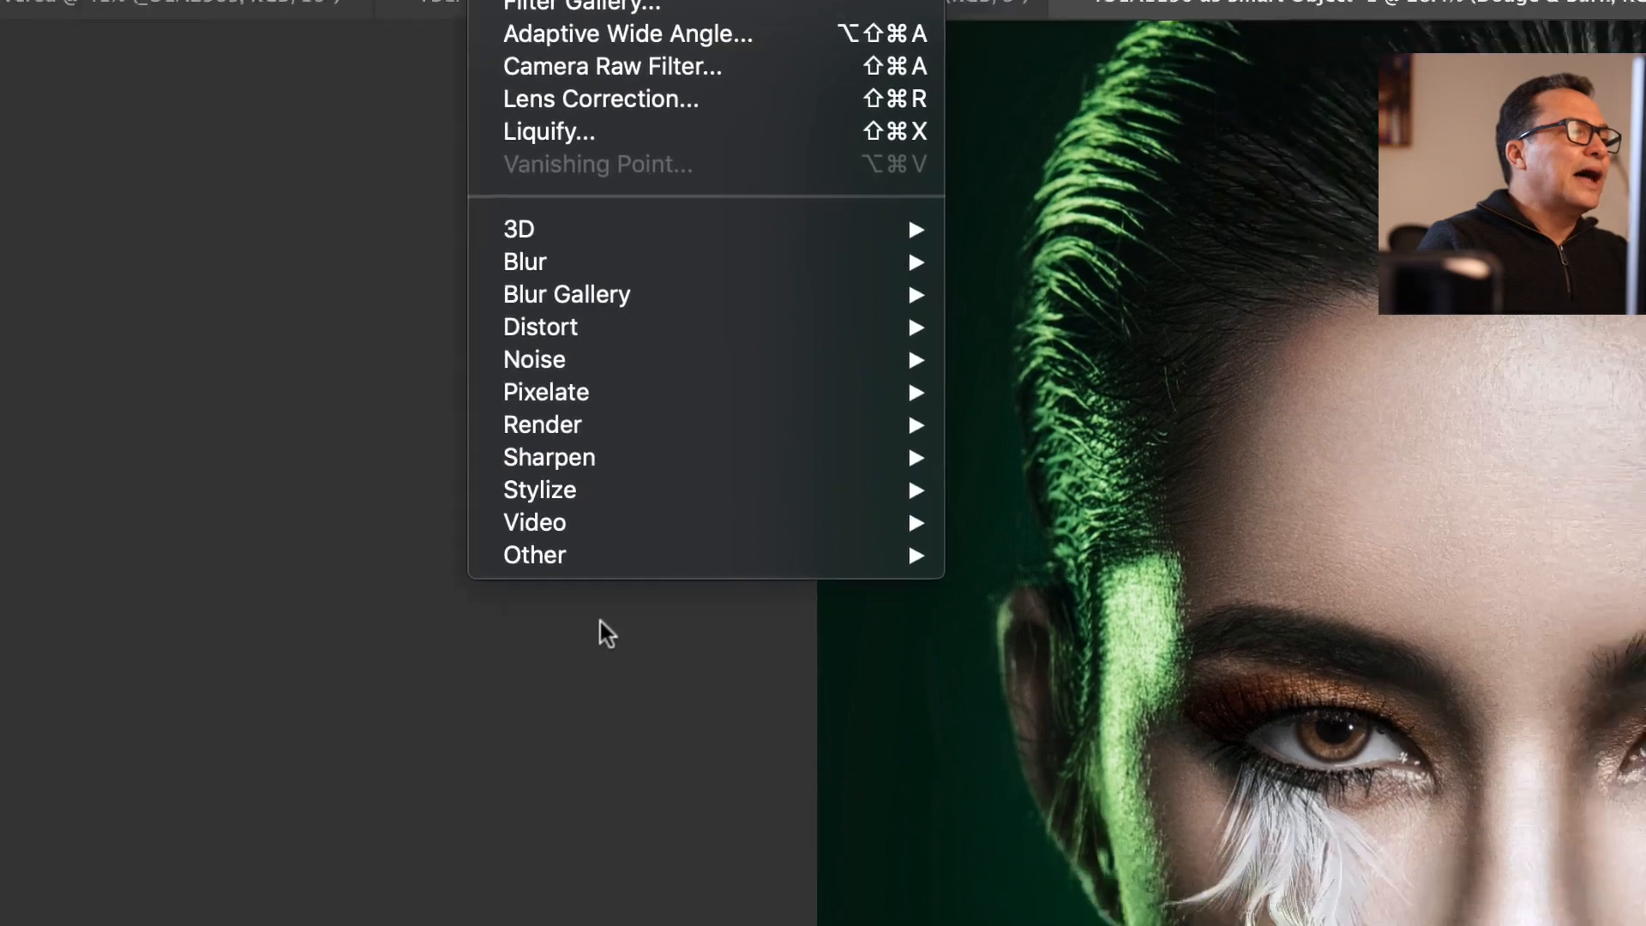
{"action": "mouse_move", "coordinate": [899, 730]}
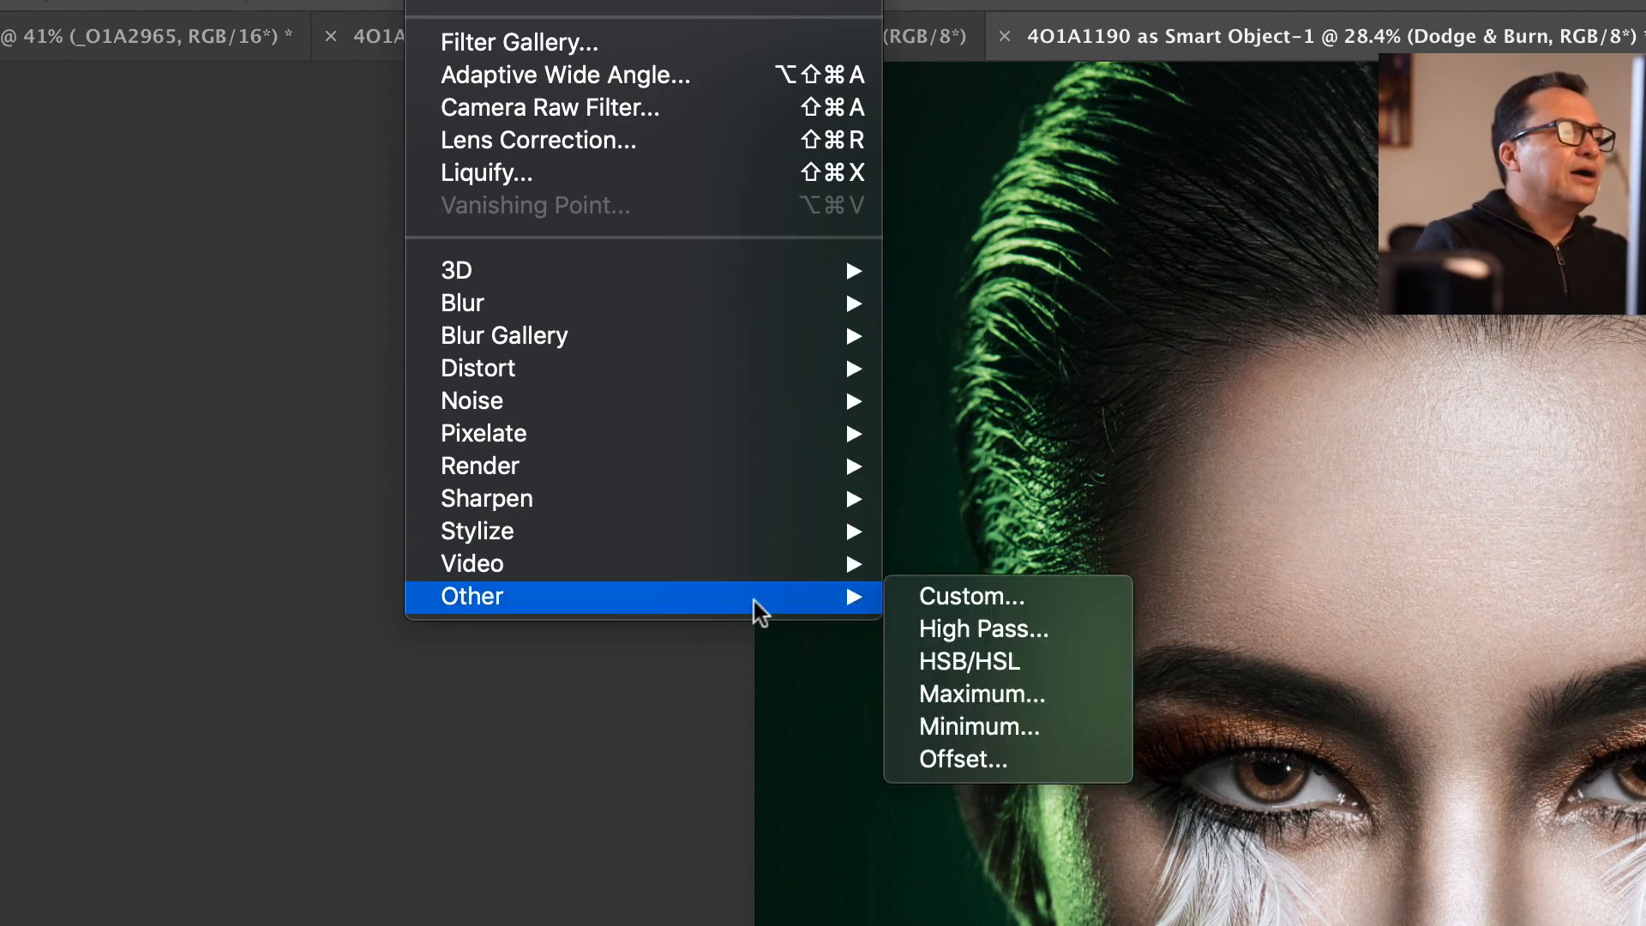
{"action": "left_click", "coordinate": [950, 632]}
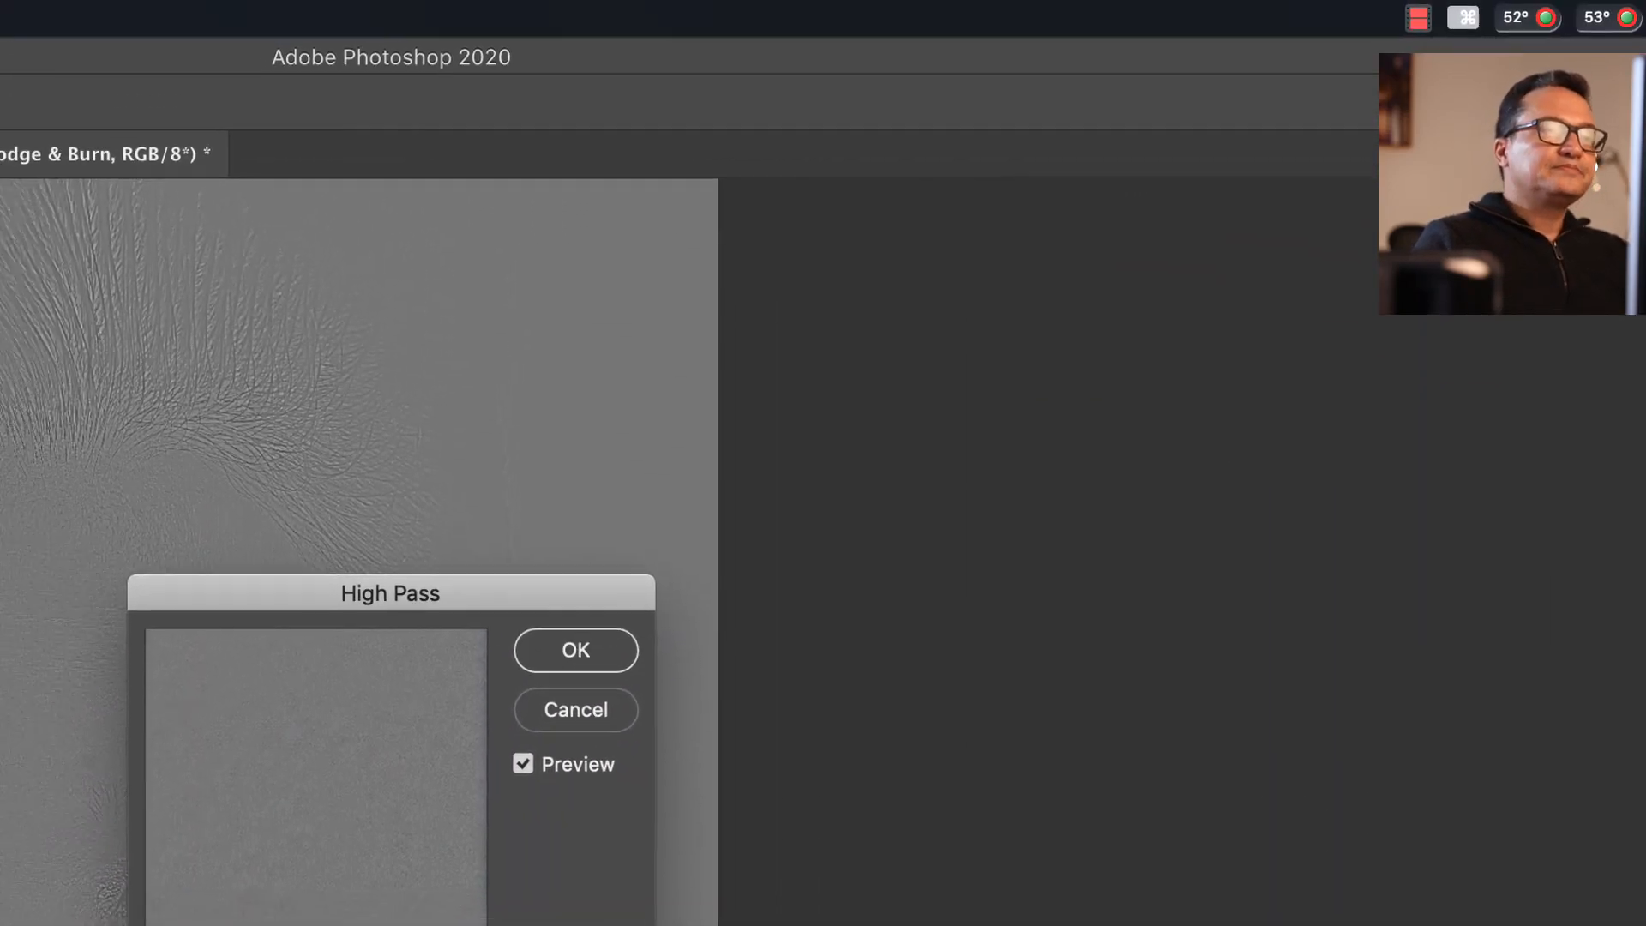
{"action": "left_click", "coordinate": [558, 177]}
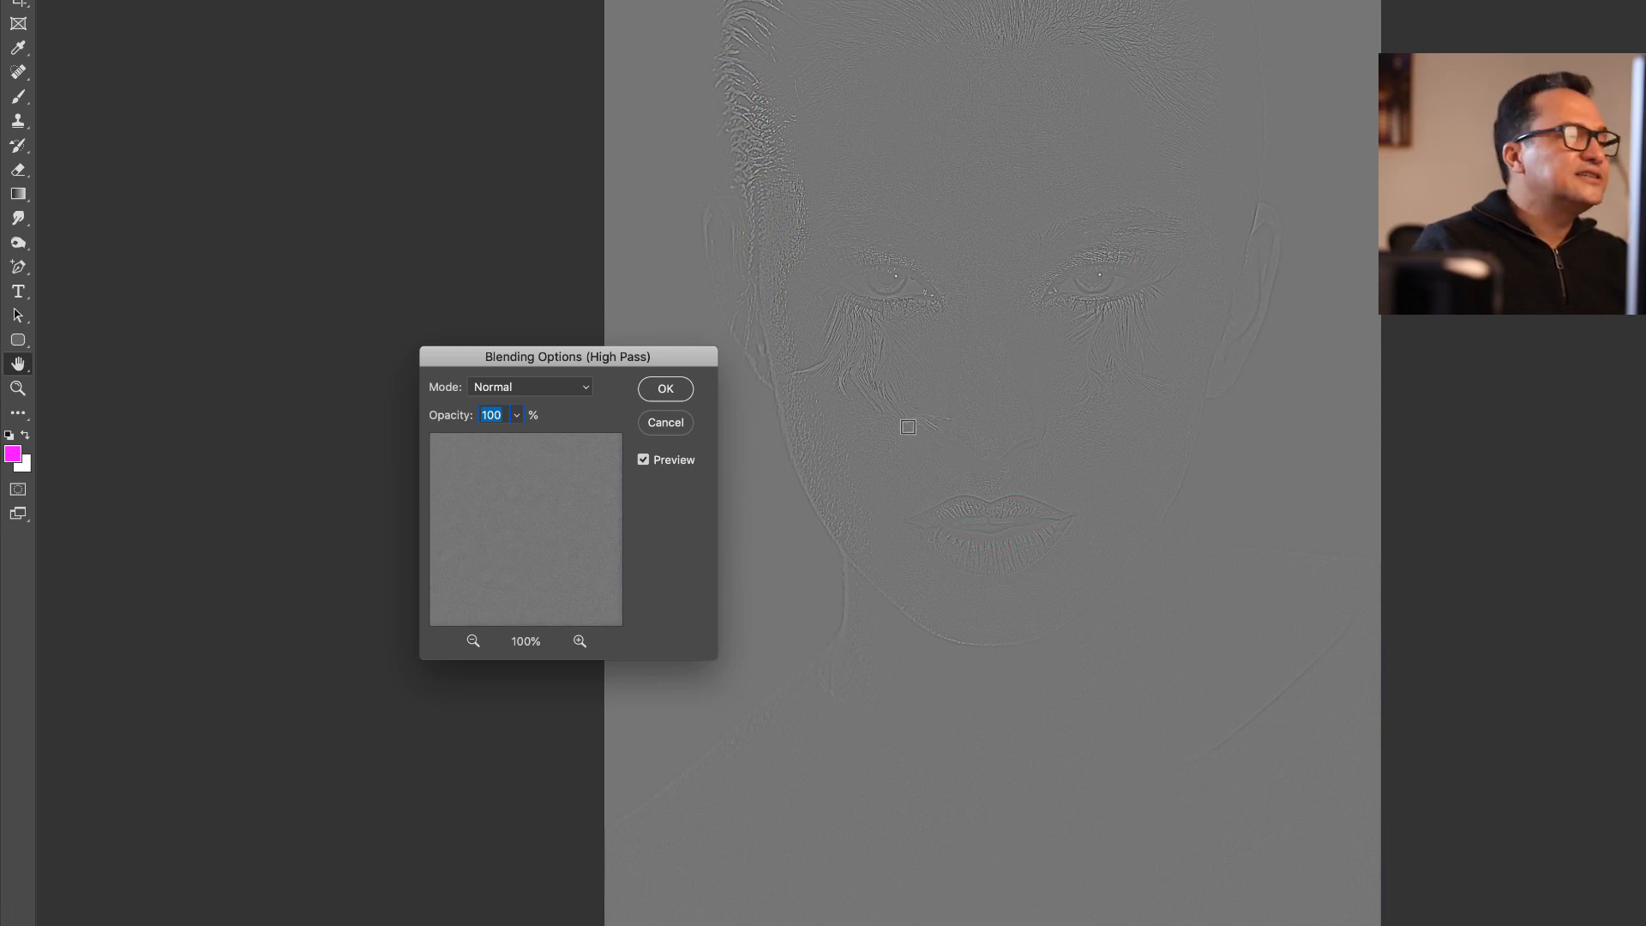
{"action": "left_click", "coordinate": [548, 389]}
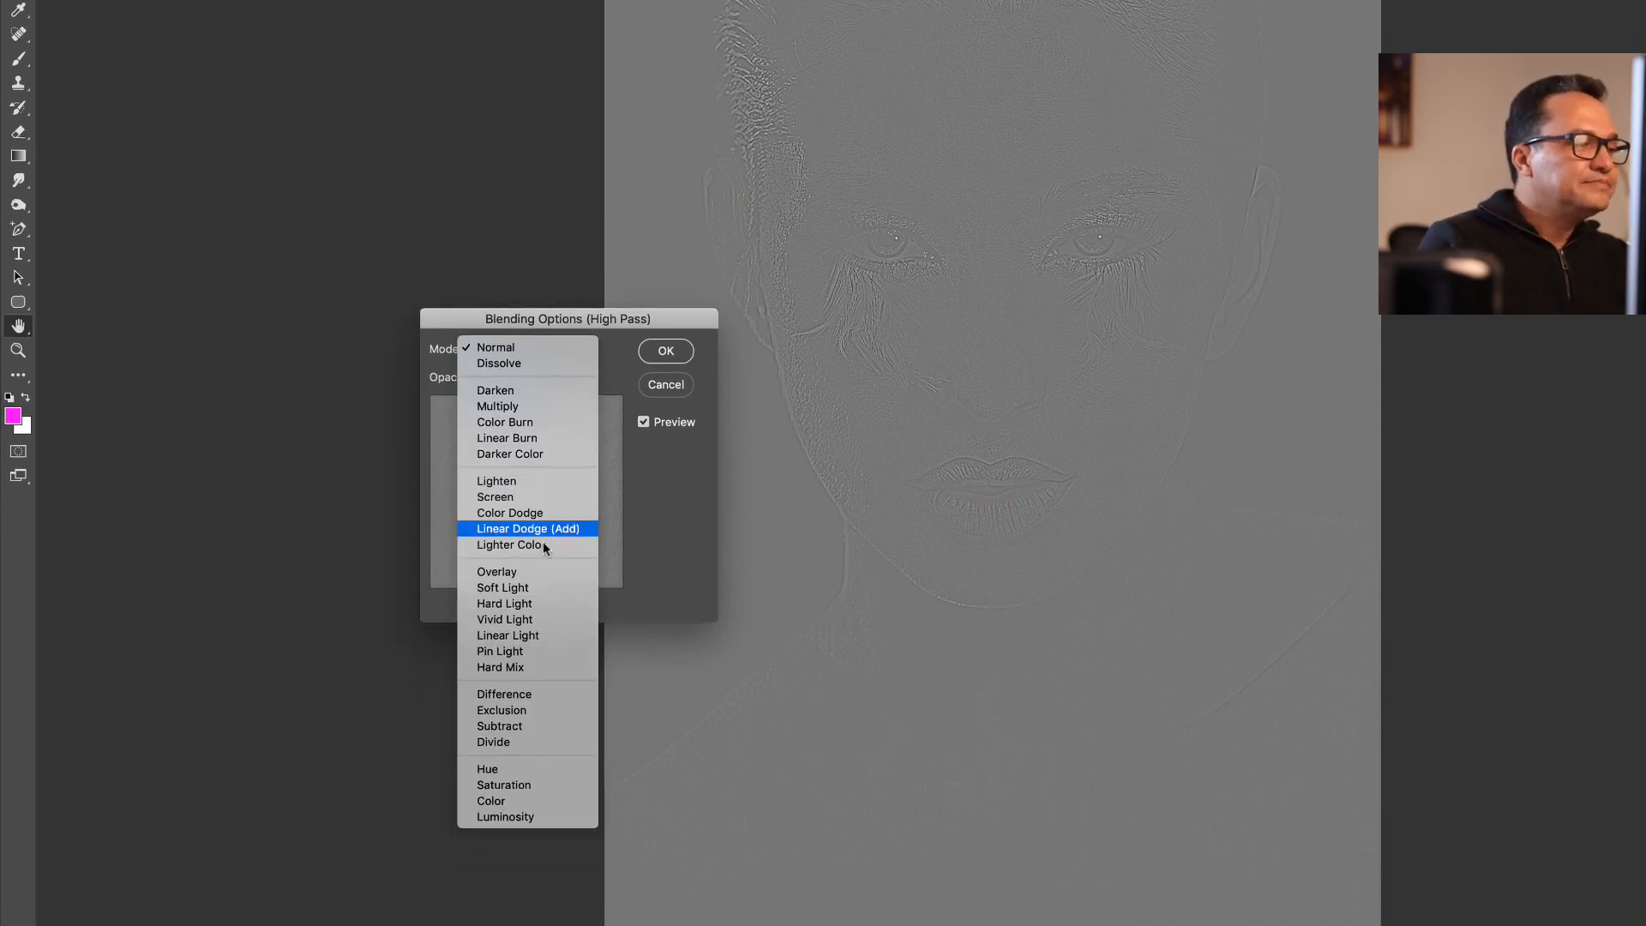
{"action": "left_click", "coordinate": [514, 636]}
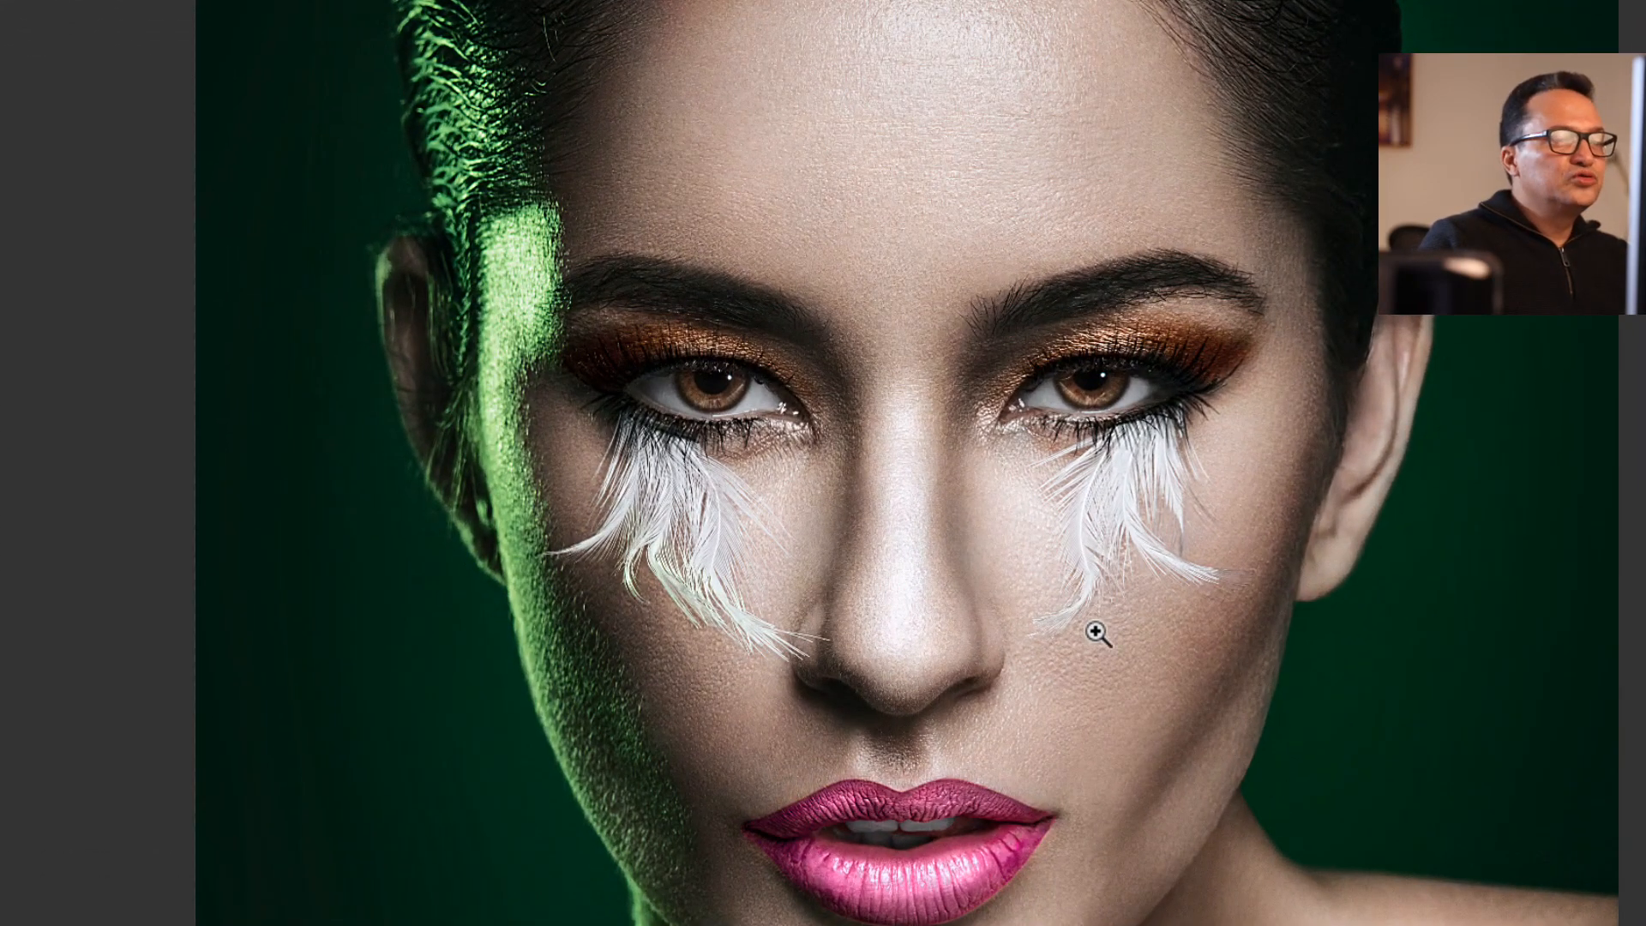
- Compare the facial detail with the High Pass smart filter hidden and shown
{"action": "key", "text": "z"}
{"action": "left_click_drag", "start_coordinate": [1112, 627], "coordinate": [1050, 663]}
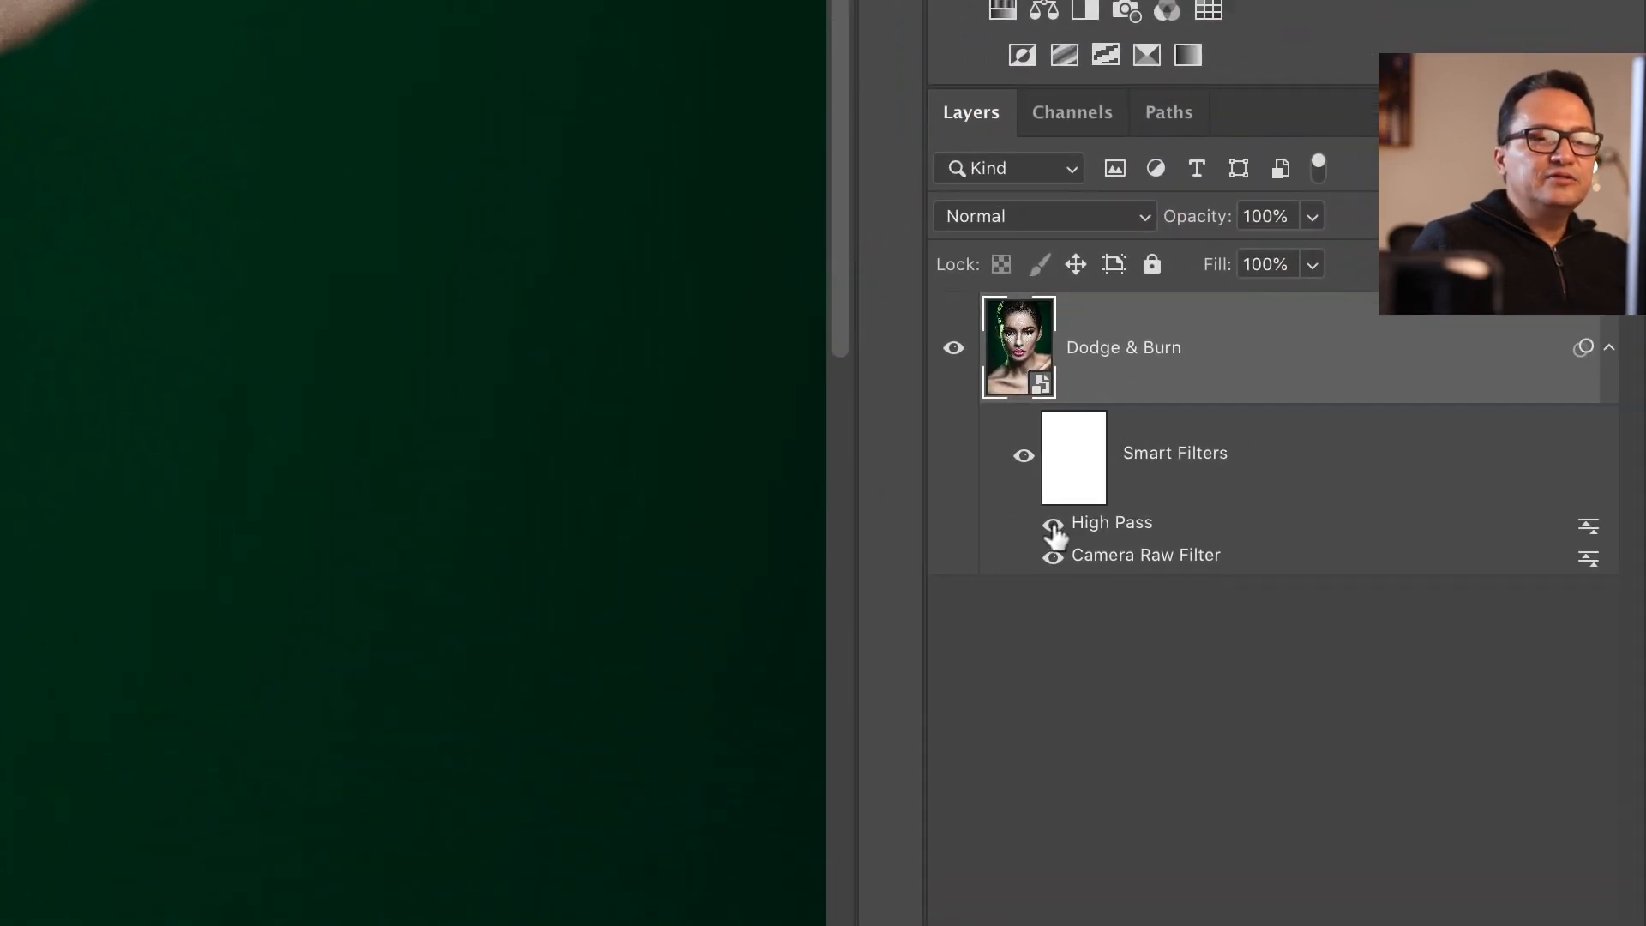
{"action": "left_click", "coordinate": [1054, 524]}
{"action": "left_click", "coordinate": [1054, 524]}
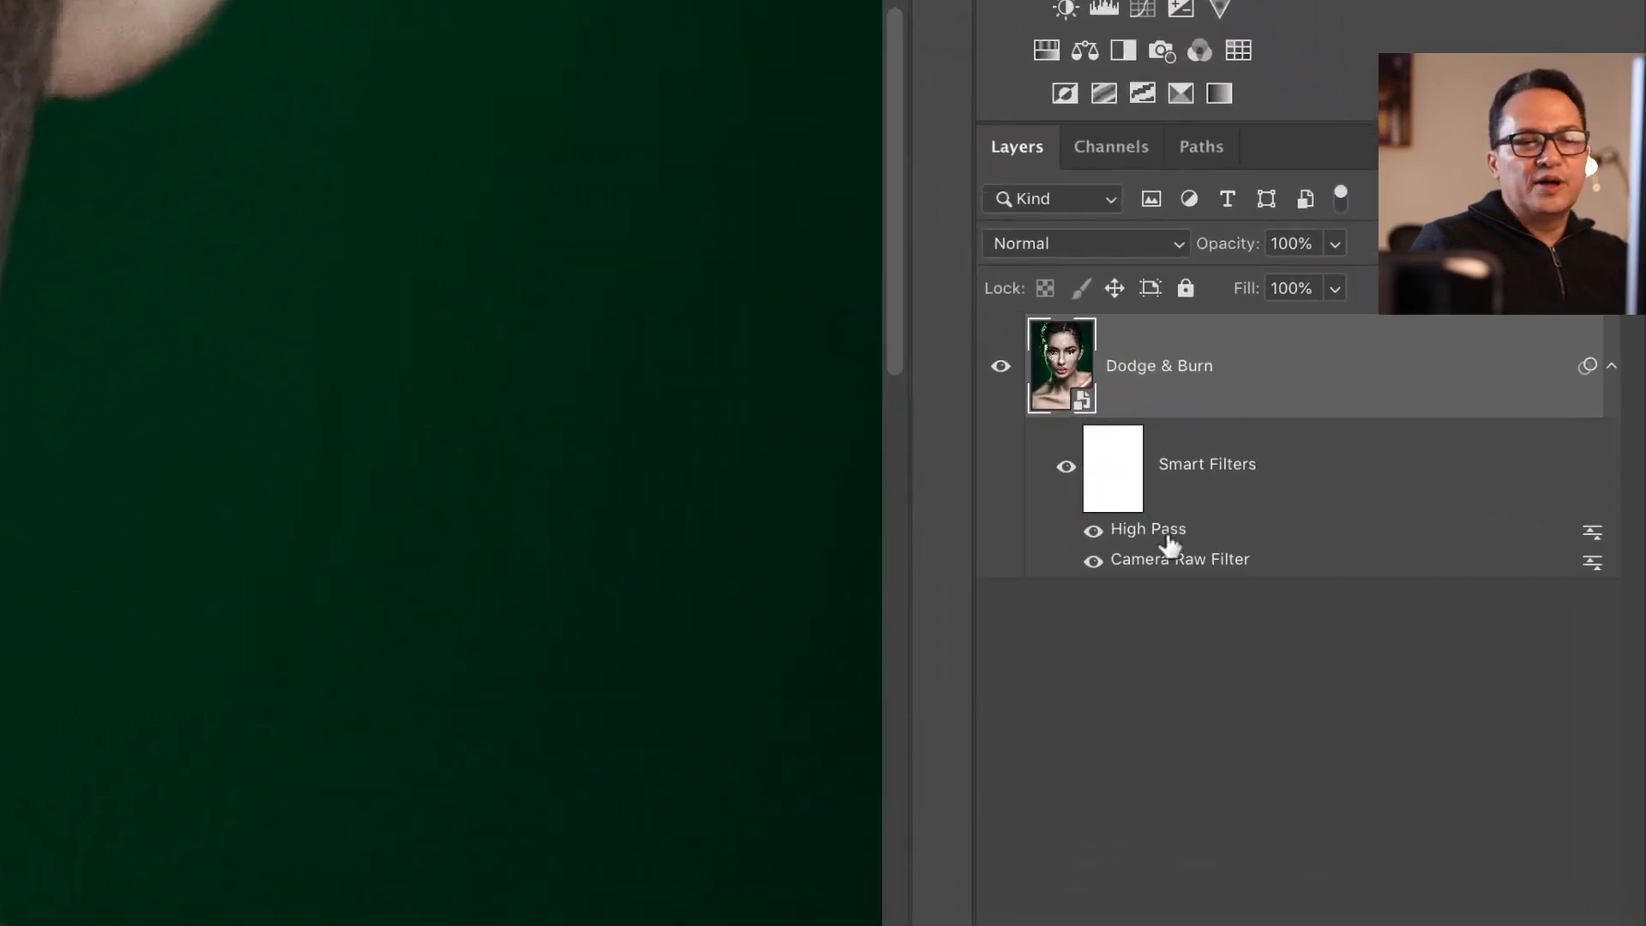
- Reopen the High Pass smart filter's settings, increase its radius slightly and apply the change
{"action": "double_click", "coordinate": [1454, 583]}
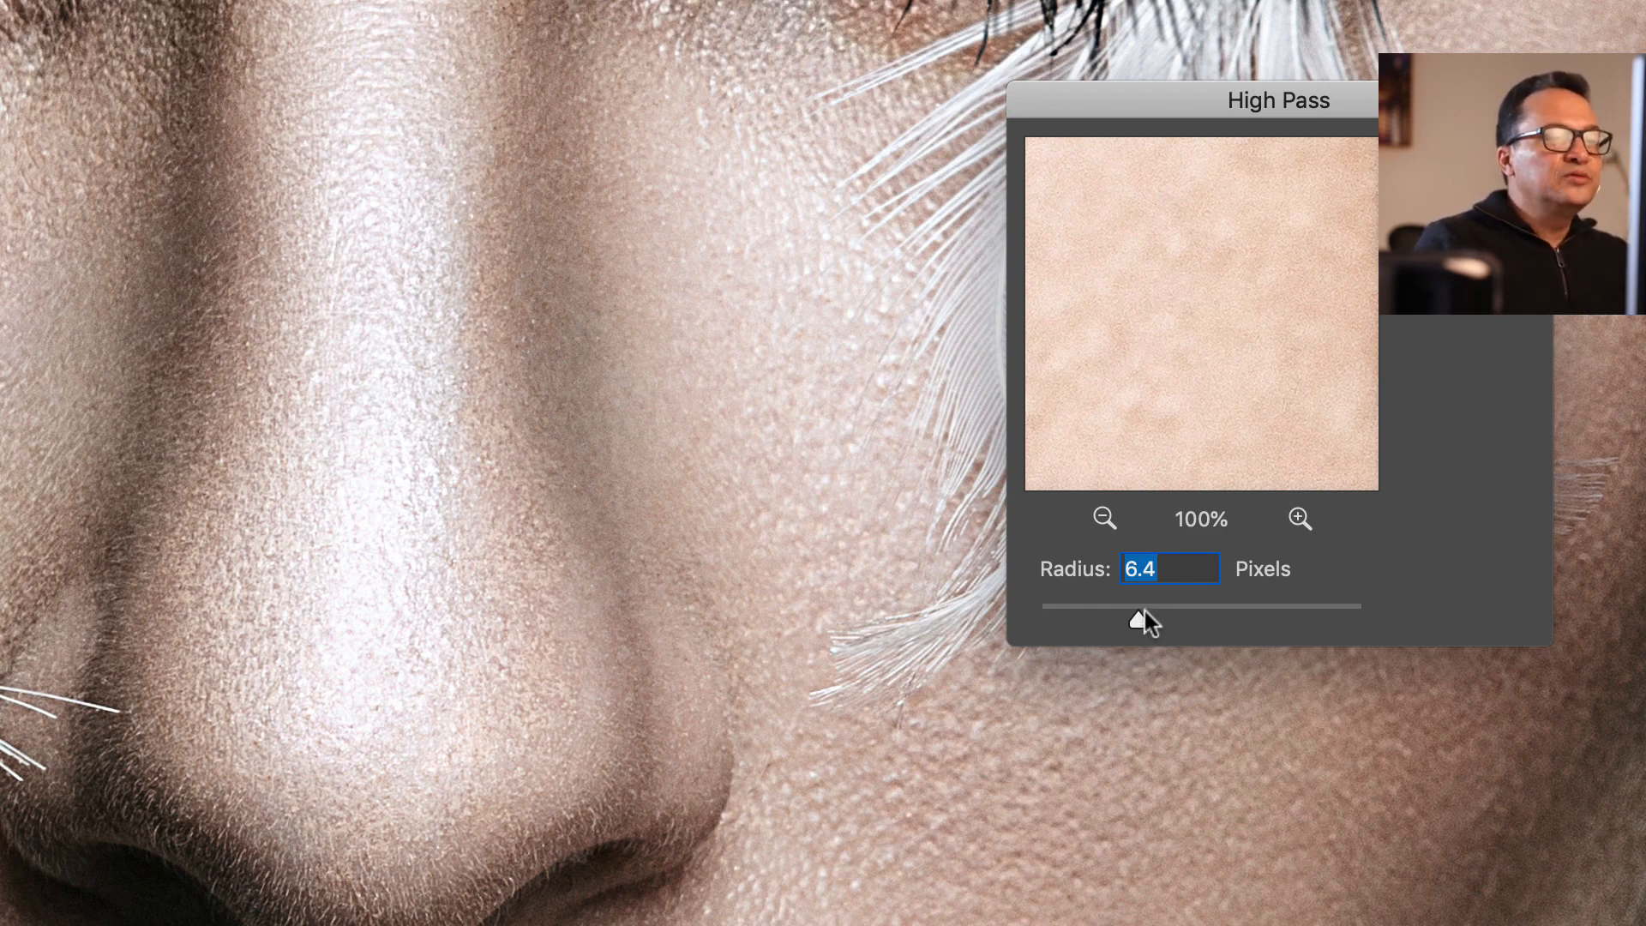
{"action": "mouse_move", "coordinate": [1140, 624]}
{"action": "left_mouse_down"}
{"action": "mouse_move", "coordinate": [1176, 624]}
{"action": "mouse_move", "coordinate": [1150, 624]}
{"action": "left_mouse_up"}
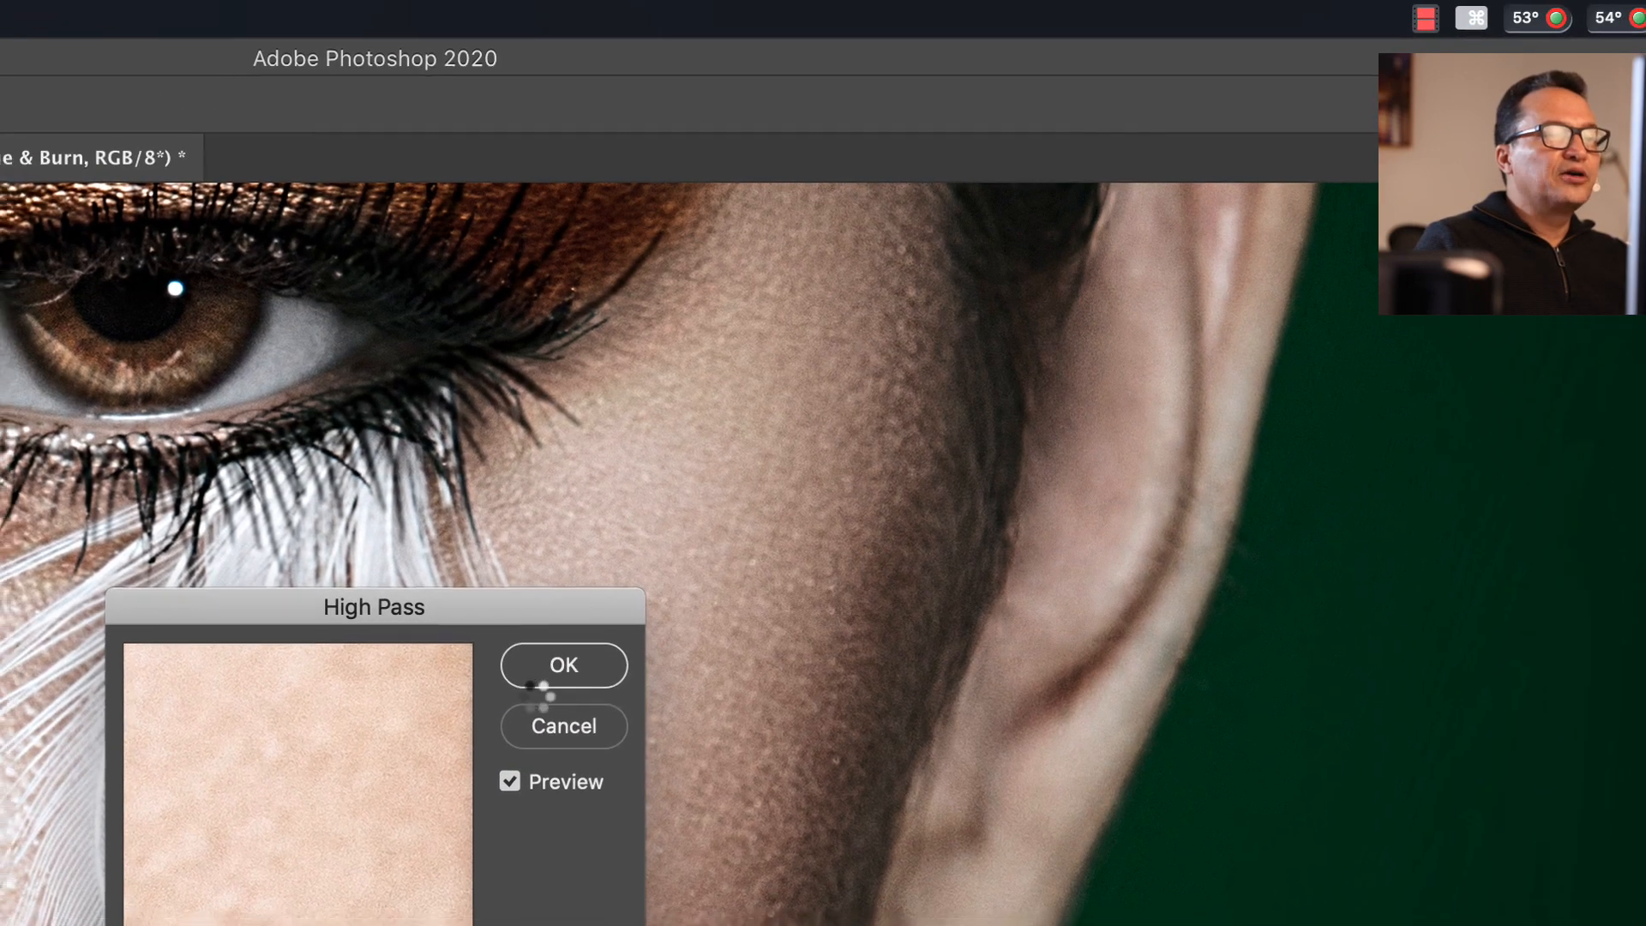
{"action": "left_click", "coordinate": [556, 676]}
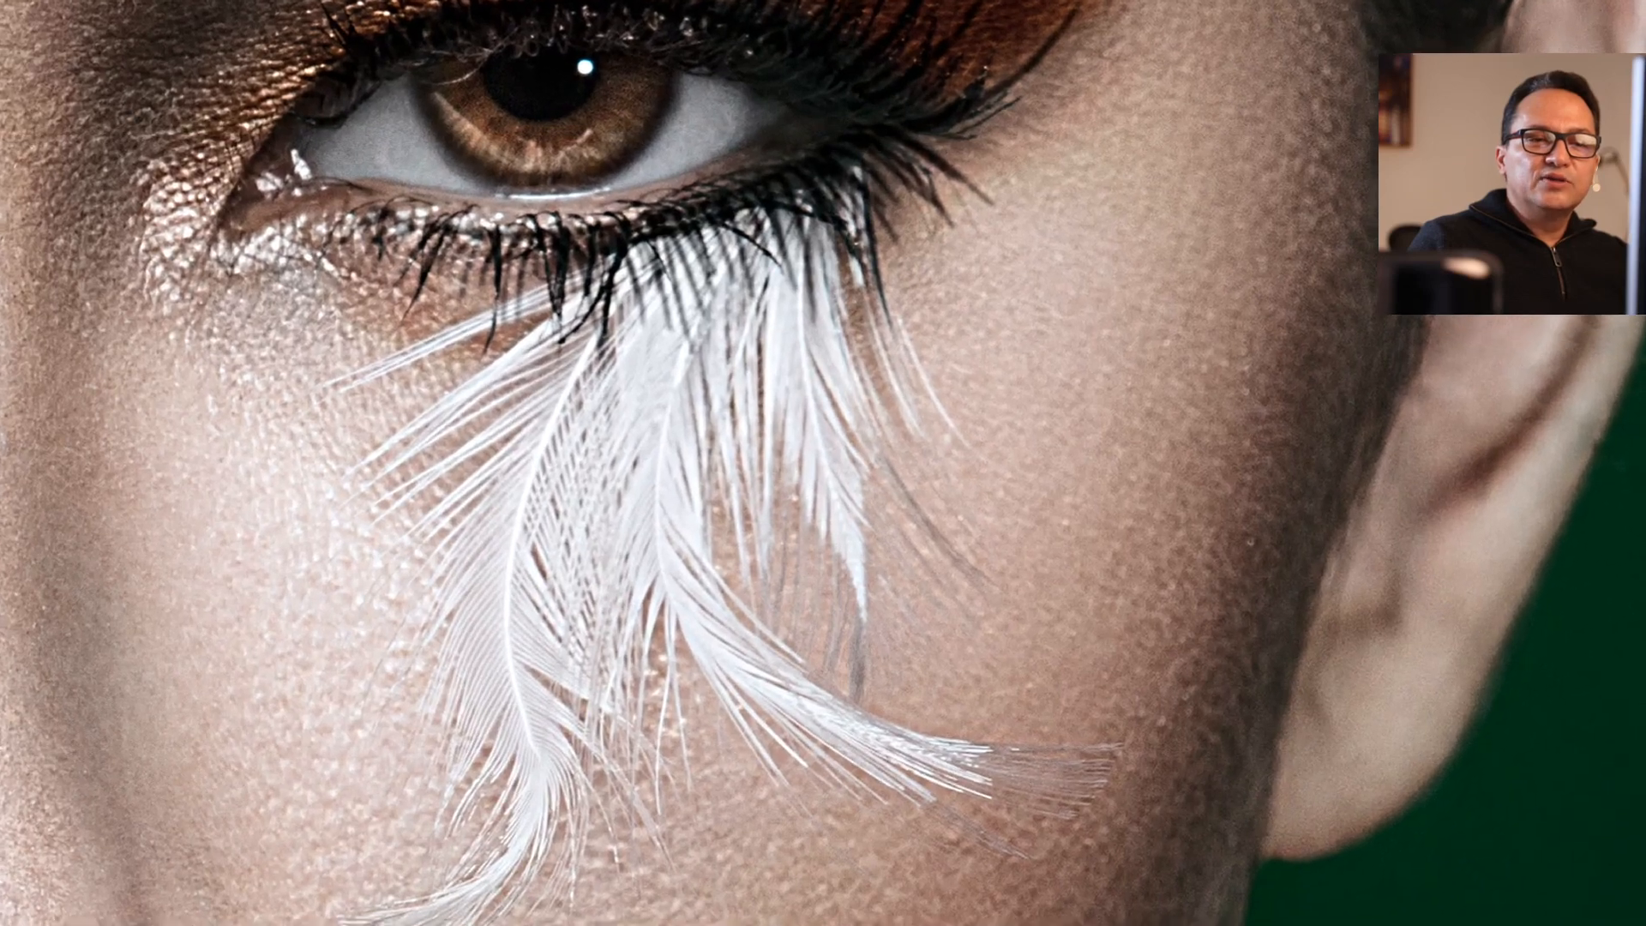
- Reopen the Camera Raw smart filter, switch its treatment to Color and set Temperature to +18
{"action": "double_click", "coordinate": [1452, 595]}
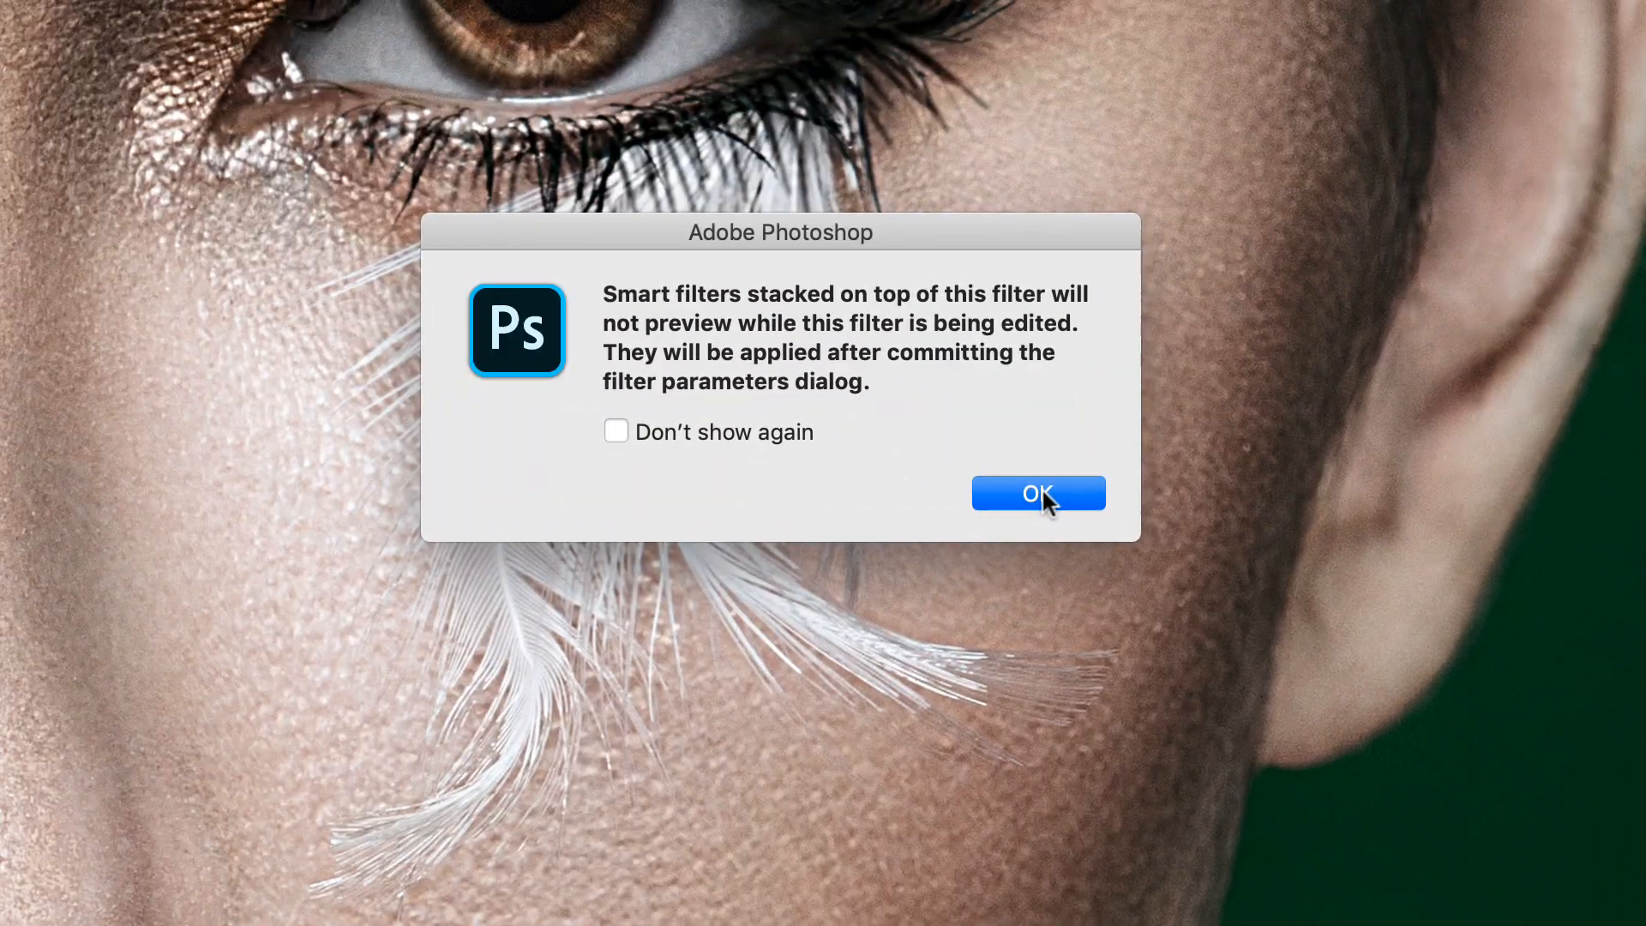
{"action": "left_click", "coordinate": [1041, 485]}
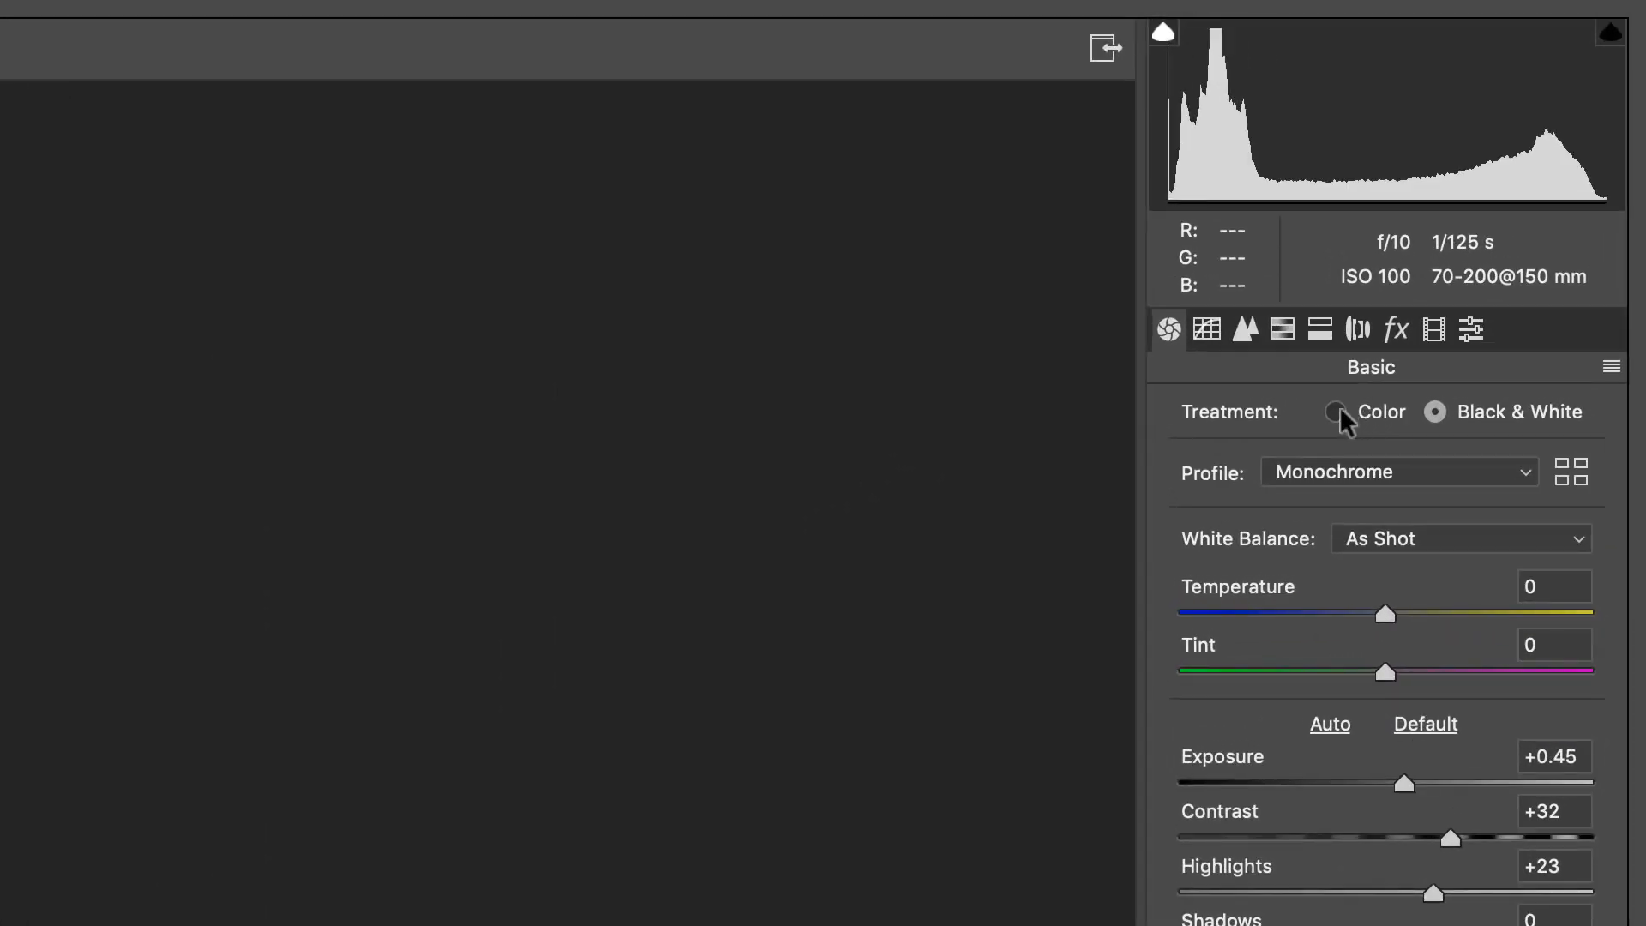
{"action": "left_click", "coordinate": [1336, 412]}
{"action": "left_click", "coordinate": [1444, 612]}
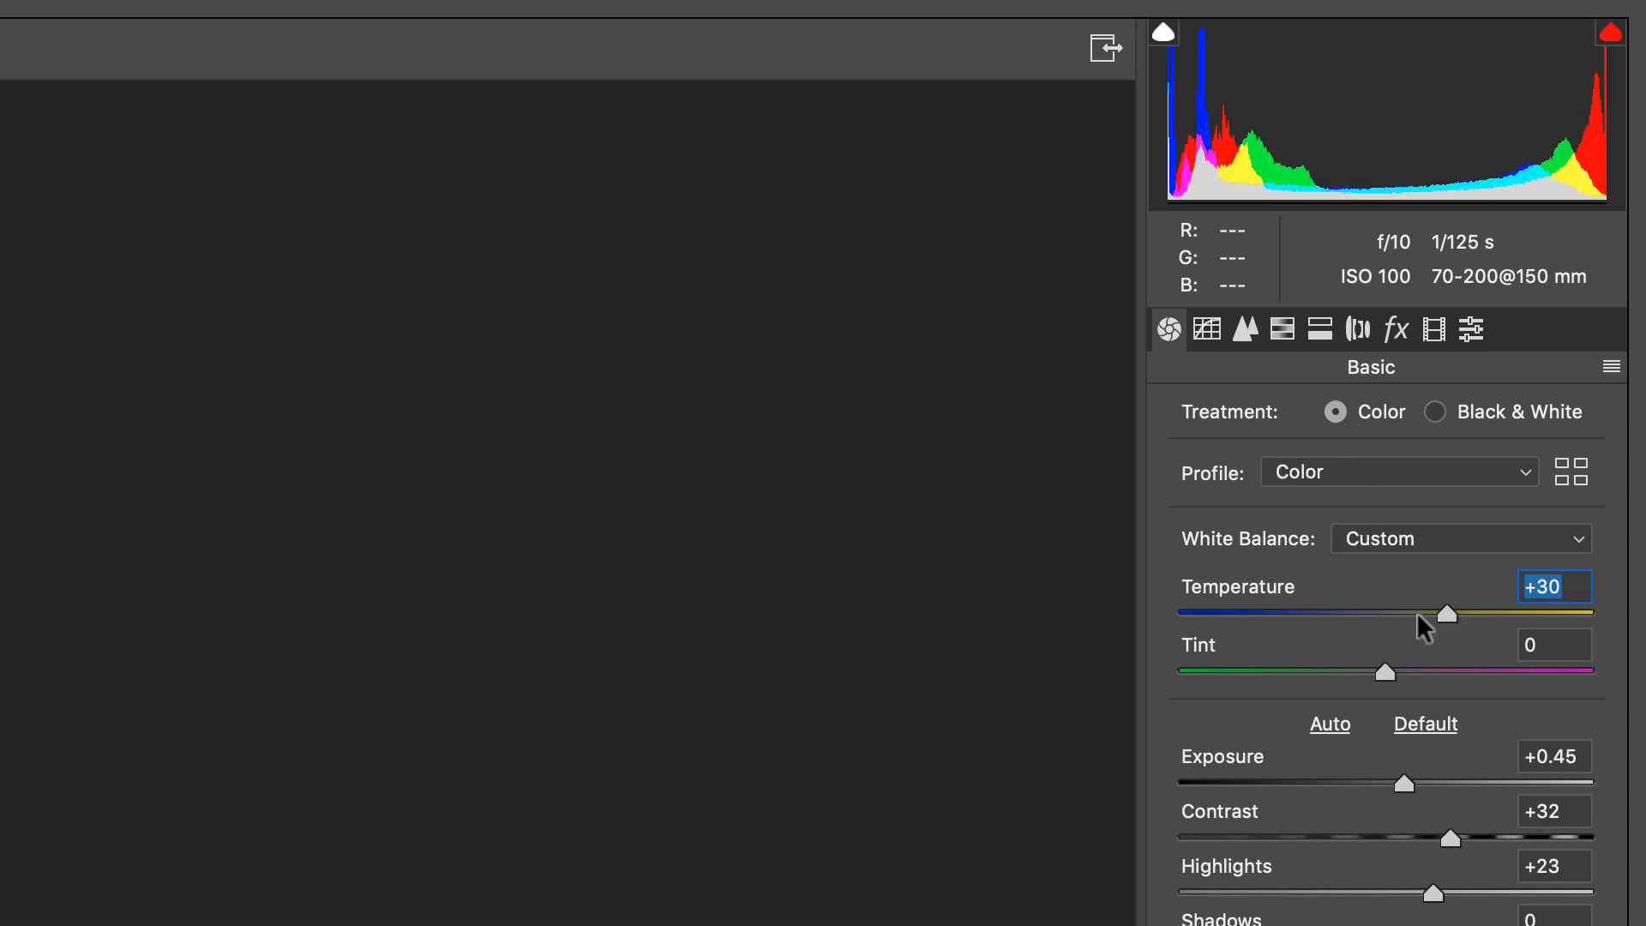
{"action": "left_click_drag", "start_coordinate": [1437, 610], "coordinate": [1423, 612]}
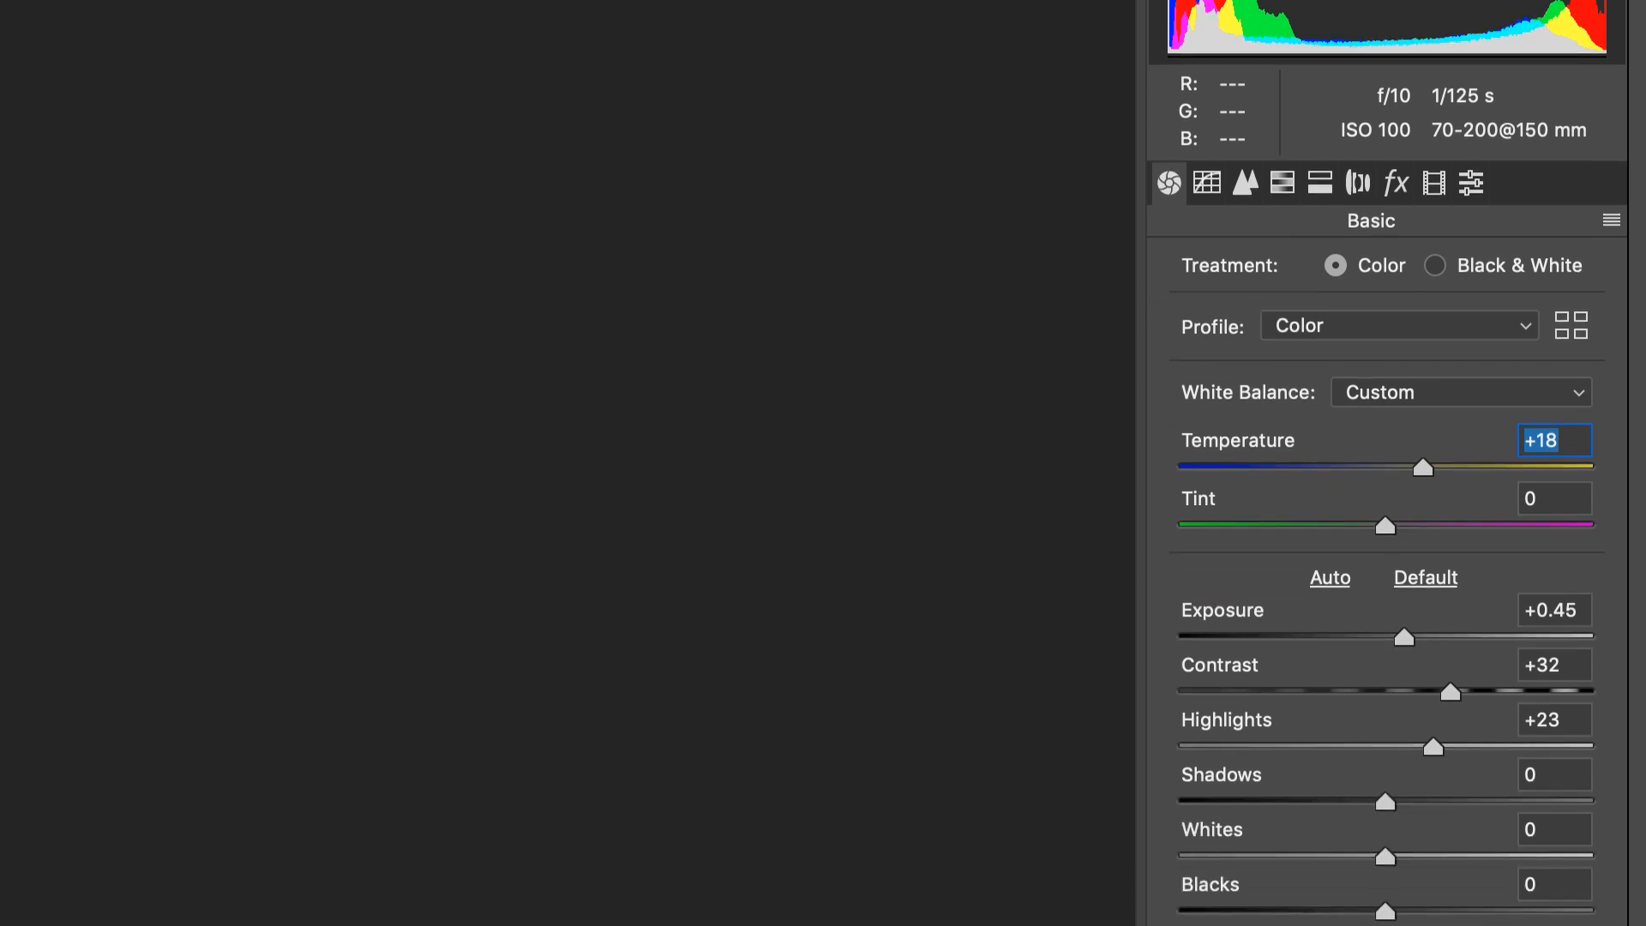
- Set Saturation to -26, Highlights to -76, Contrast to +50, Whites to -52, Blacks to +15 and Shadows to +22
{"action": "left_click", "coordinate": [1331, 507]}
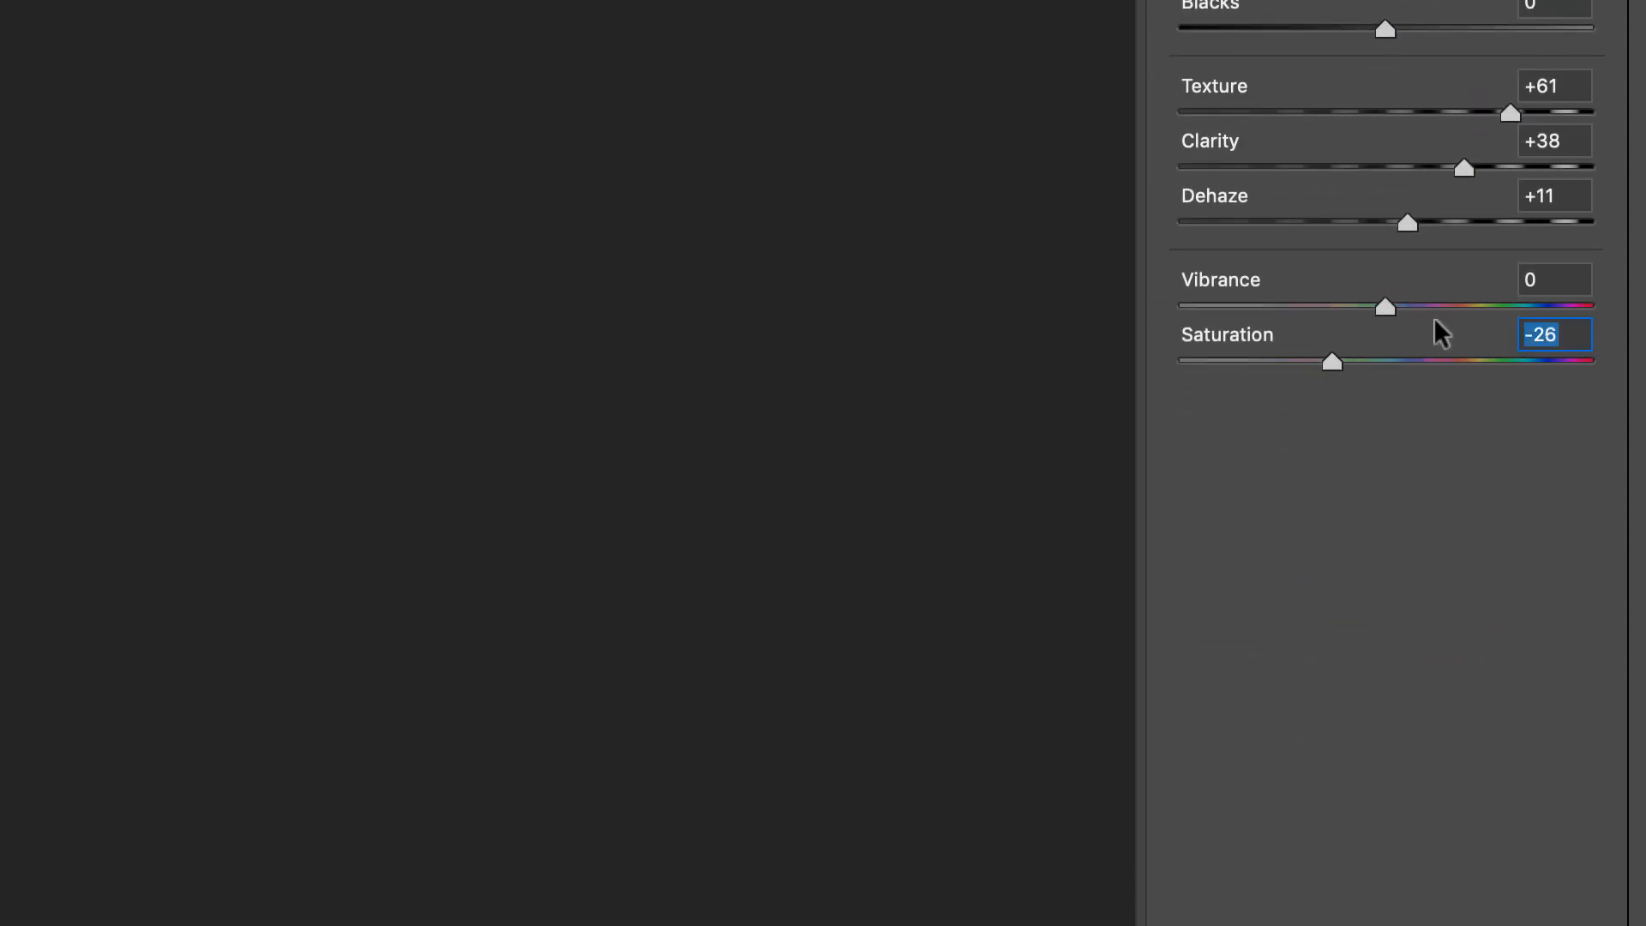
{"action": "left_click", "coordinate": [1259, 377]}
{"action": "left_click", "coordinate": [1230, 378]}
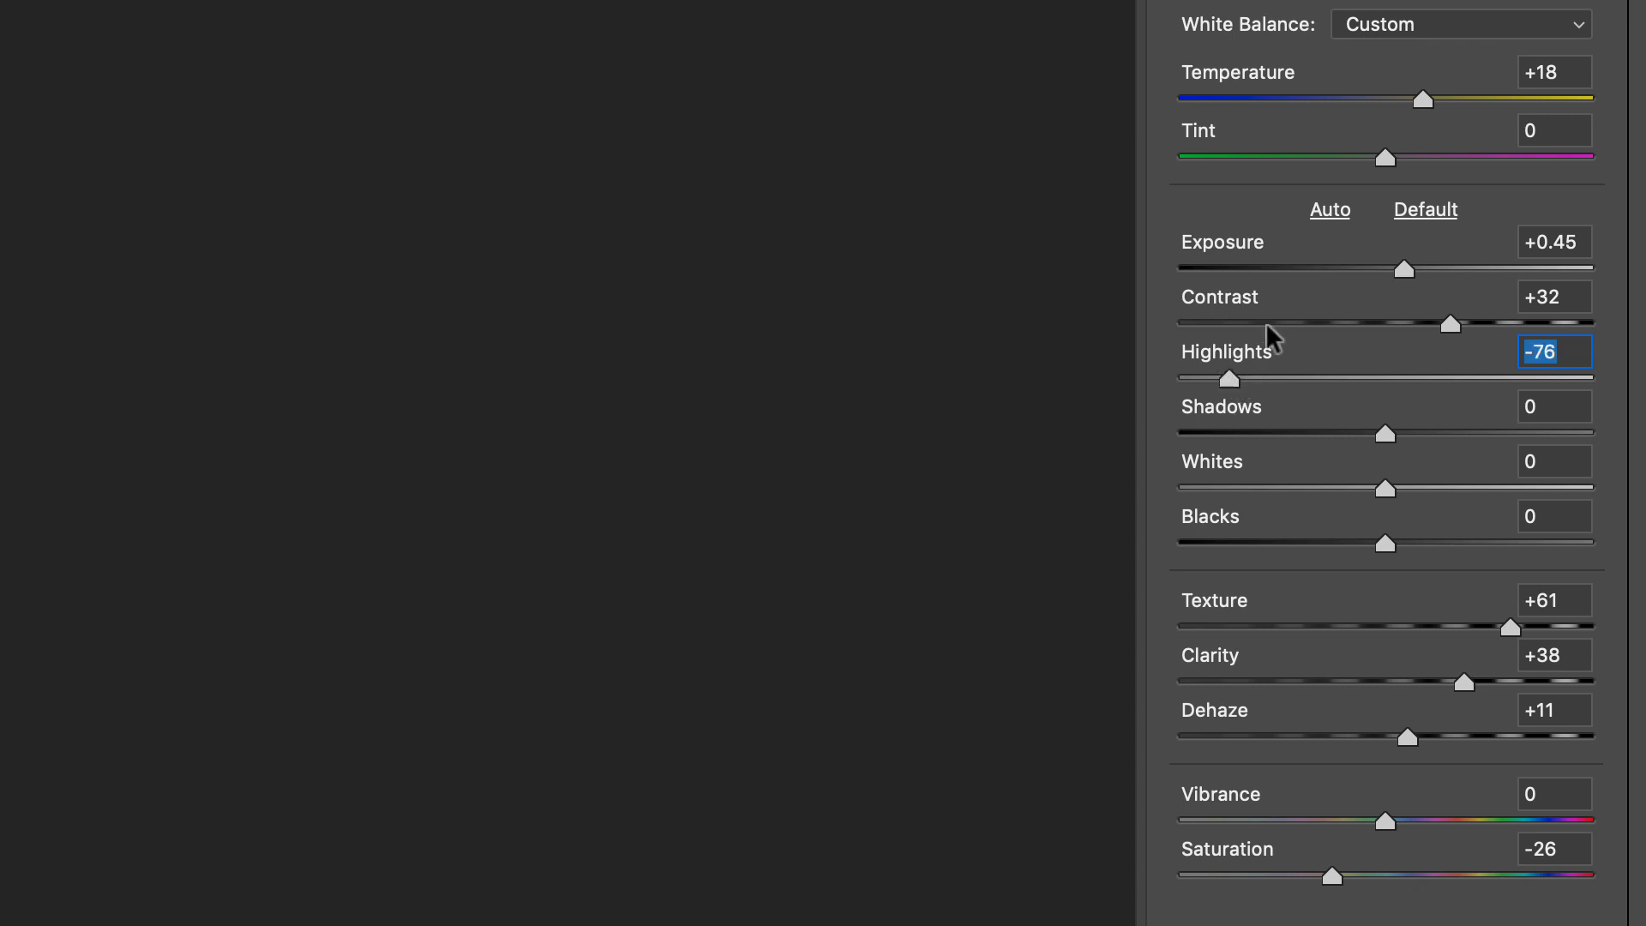
{"action": "left_click", "coordinate": [1489, 326]}
{"action": "left_click", "coordinate": [1278, 487]}
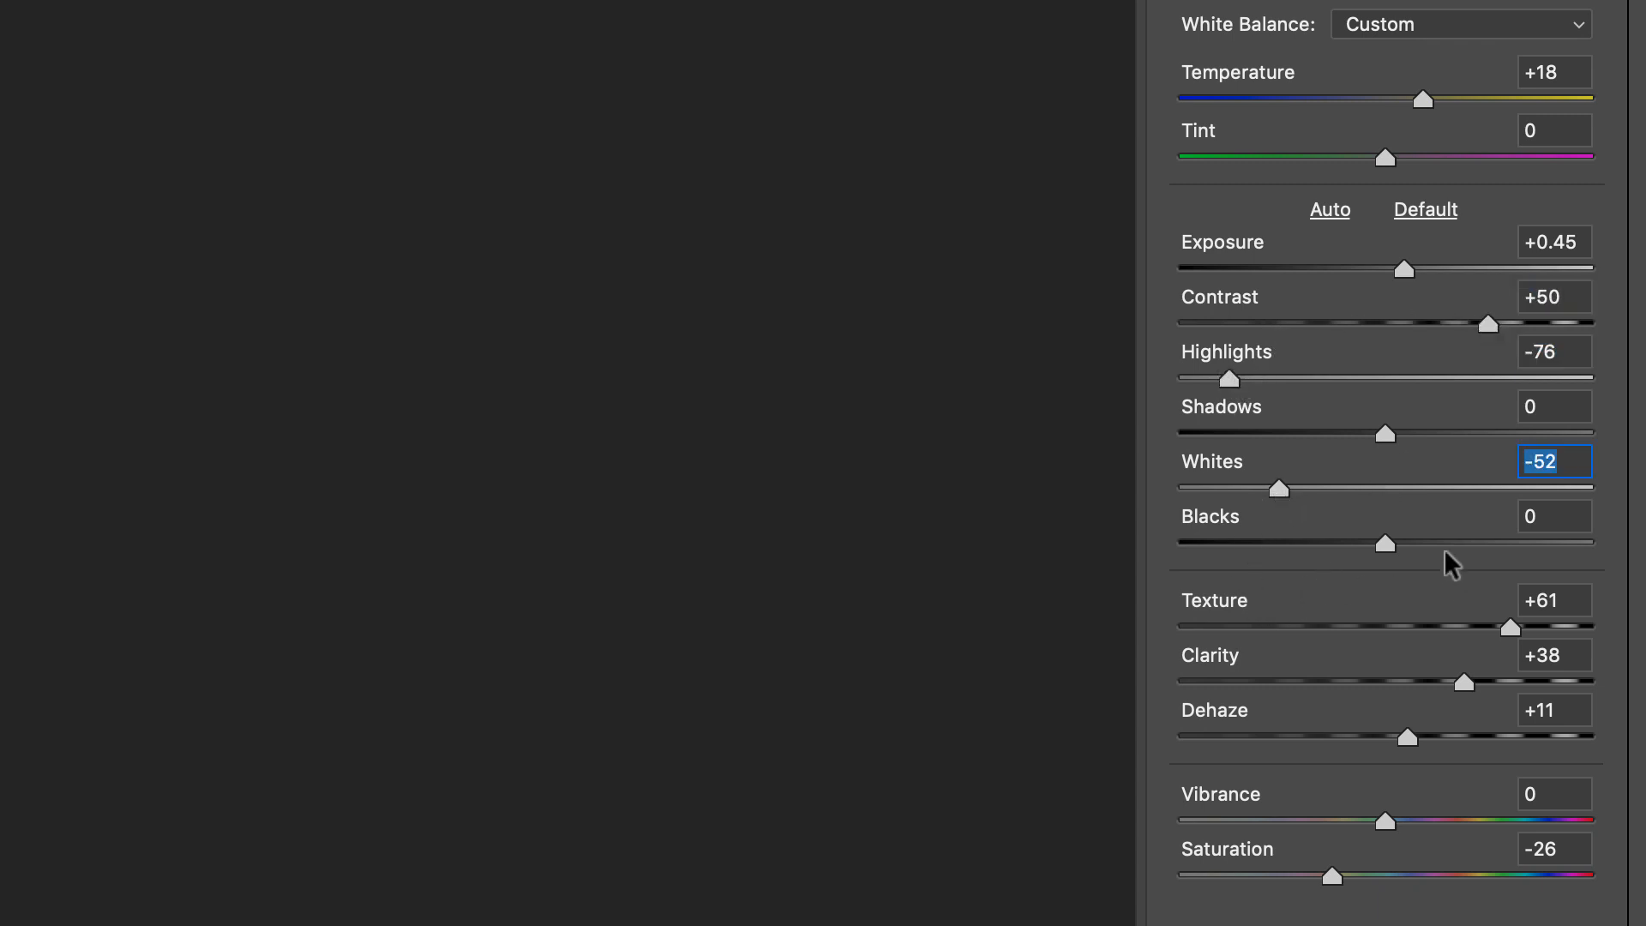
{"action": "left_click", "coordinate": [1417, 543]}
{"action": "left_click", "coordinate": [1428, 426]}
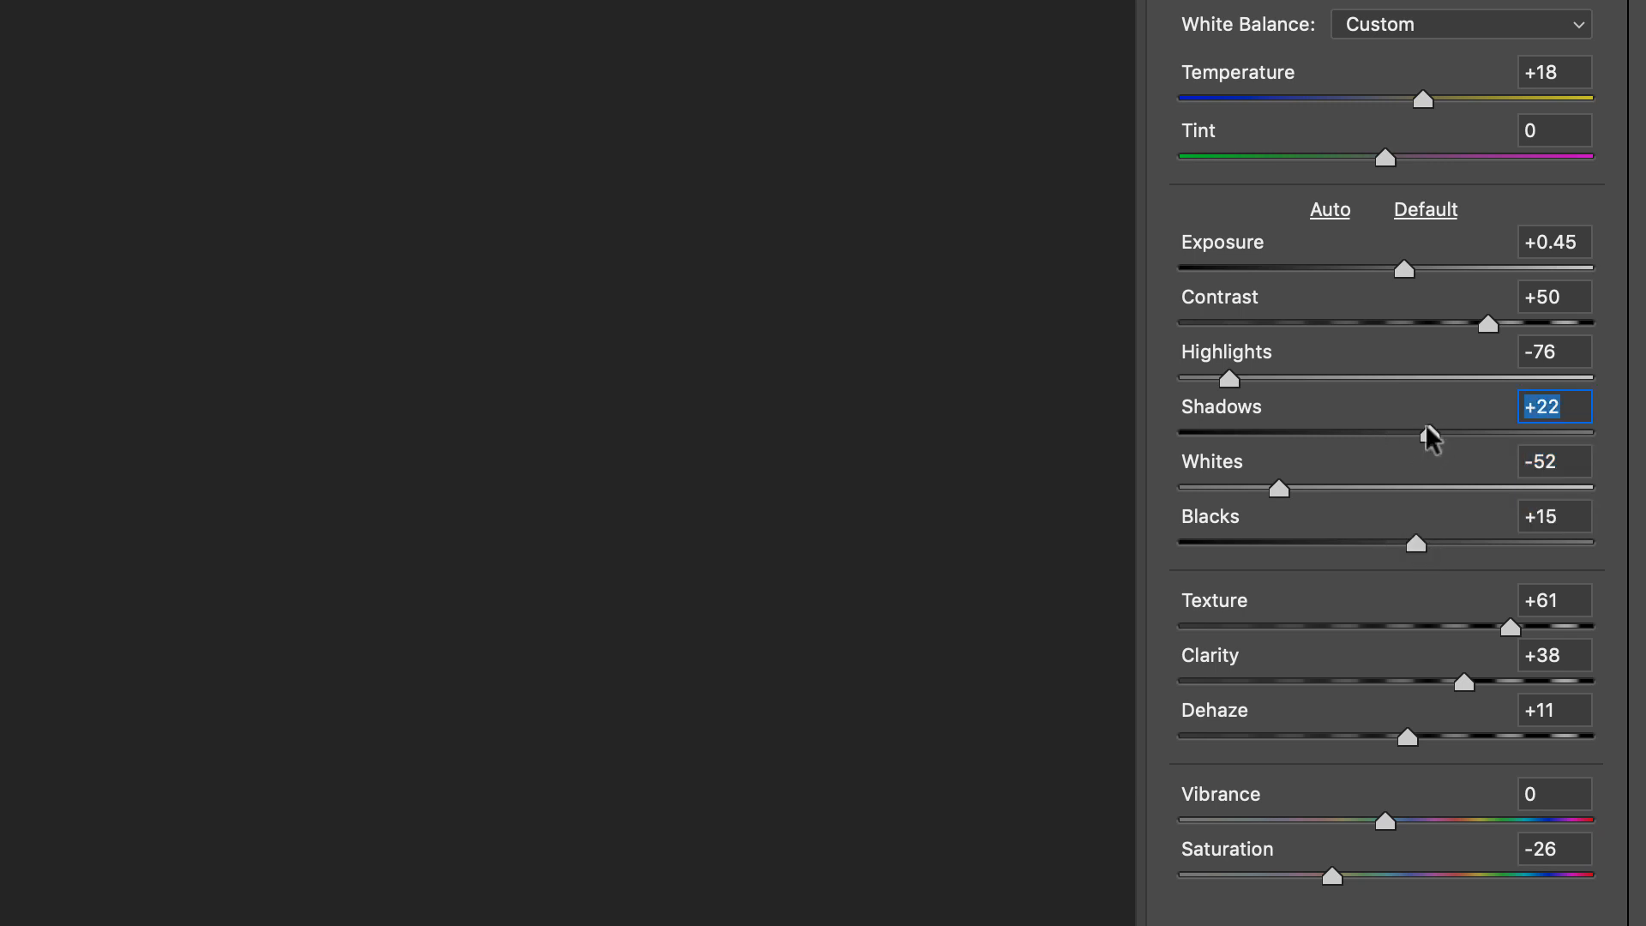
- Set Vibrance to +25 and Saturation to -43, and apply the revised Camera Raw settings
{"action": "scroll", "coordinate": [1286, 801], "scroll_direction": "down", "scroll_amount": 5}
{"action": "left_click", "coordinate": [1435, 306]}
{"action": "scroll", "coordinate": [1469, 117], "scroll_direction": "up", "scroll_amount": 9}
{"action": "left_click_drag", "start_coordinate": [1373, 439], "coordinate": [1404, 441]}
{"action": "left_click_drag", "start_coordinate": [1406, 675], "coordinate": [1416, 673]}
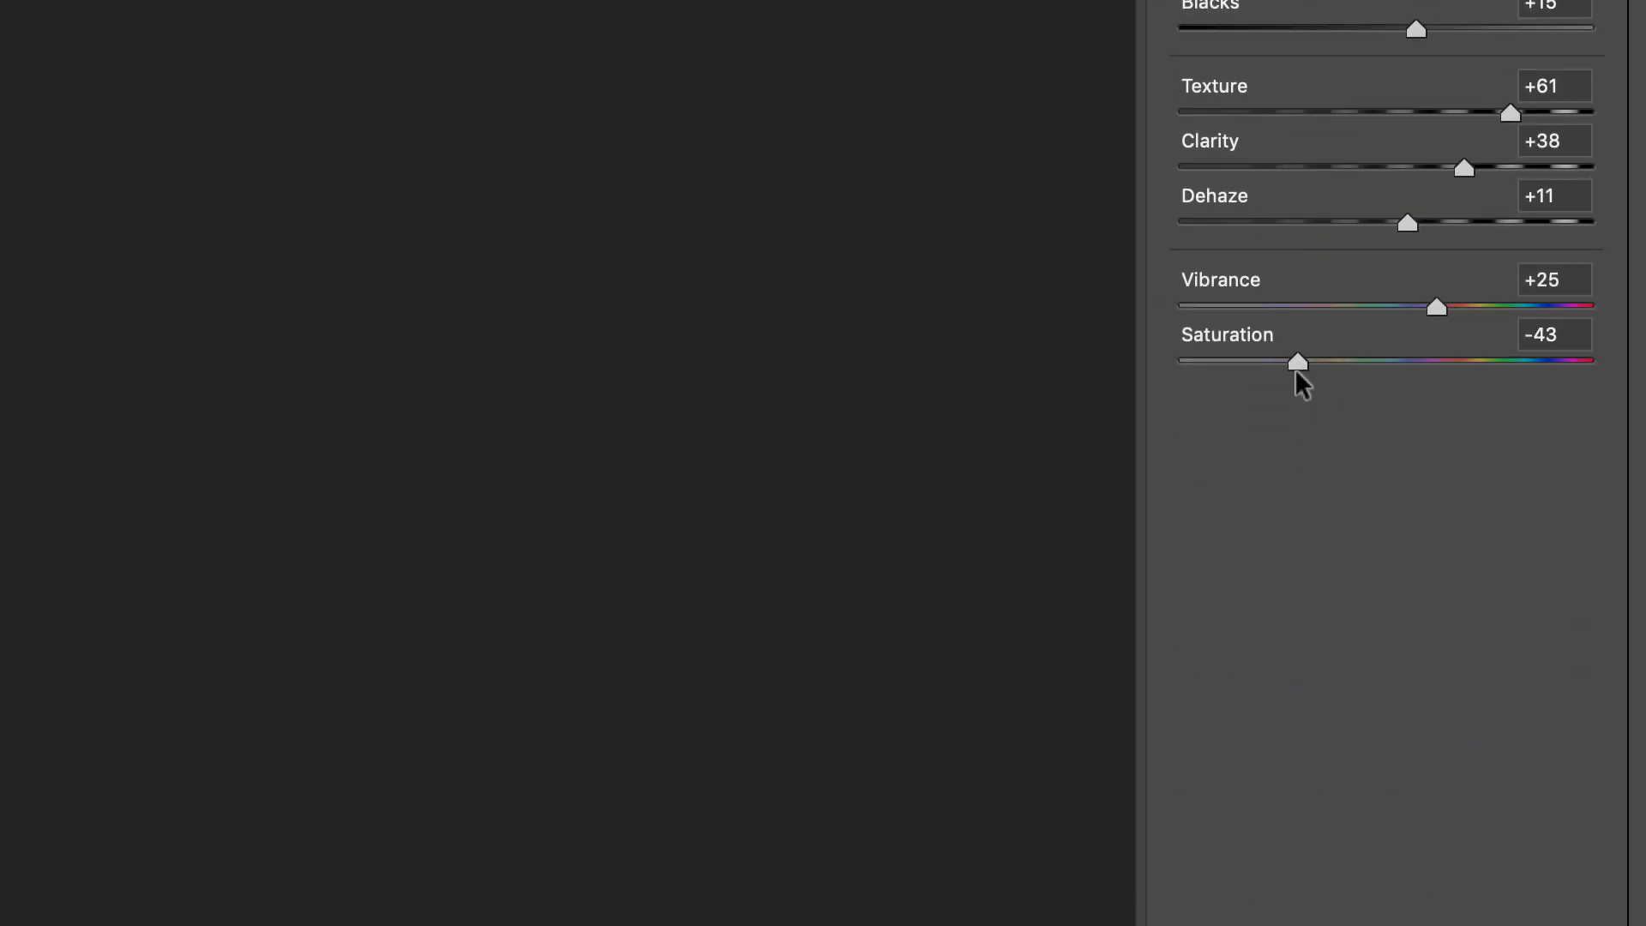
{"action": "left_click_drag", "start_coordinate": [1296, 372], "coordinate": [1297, 367]}
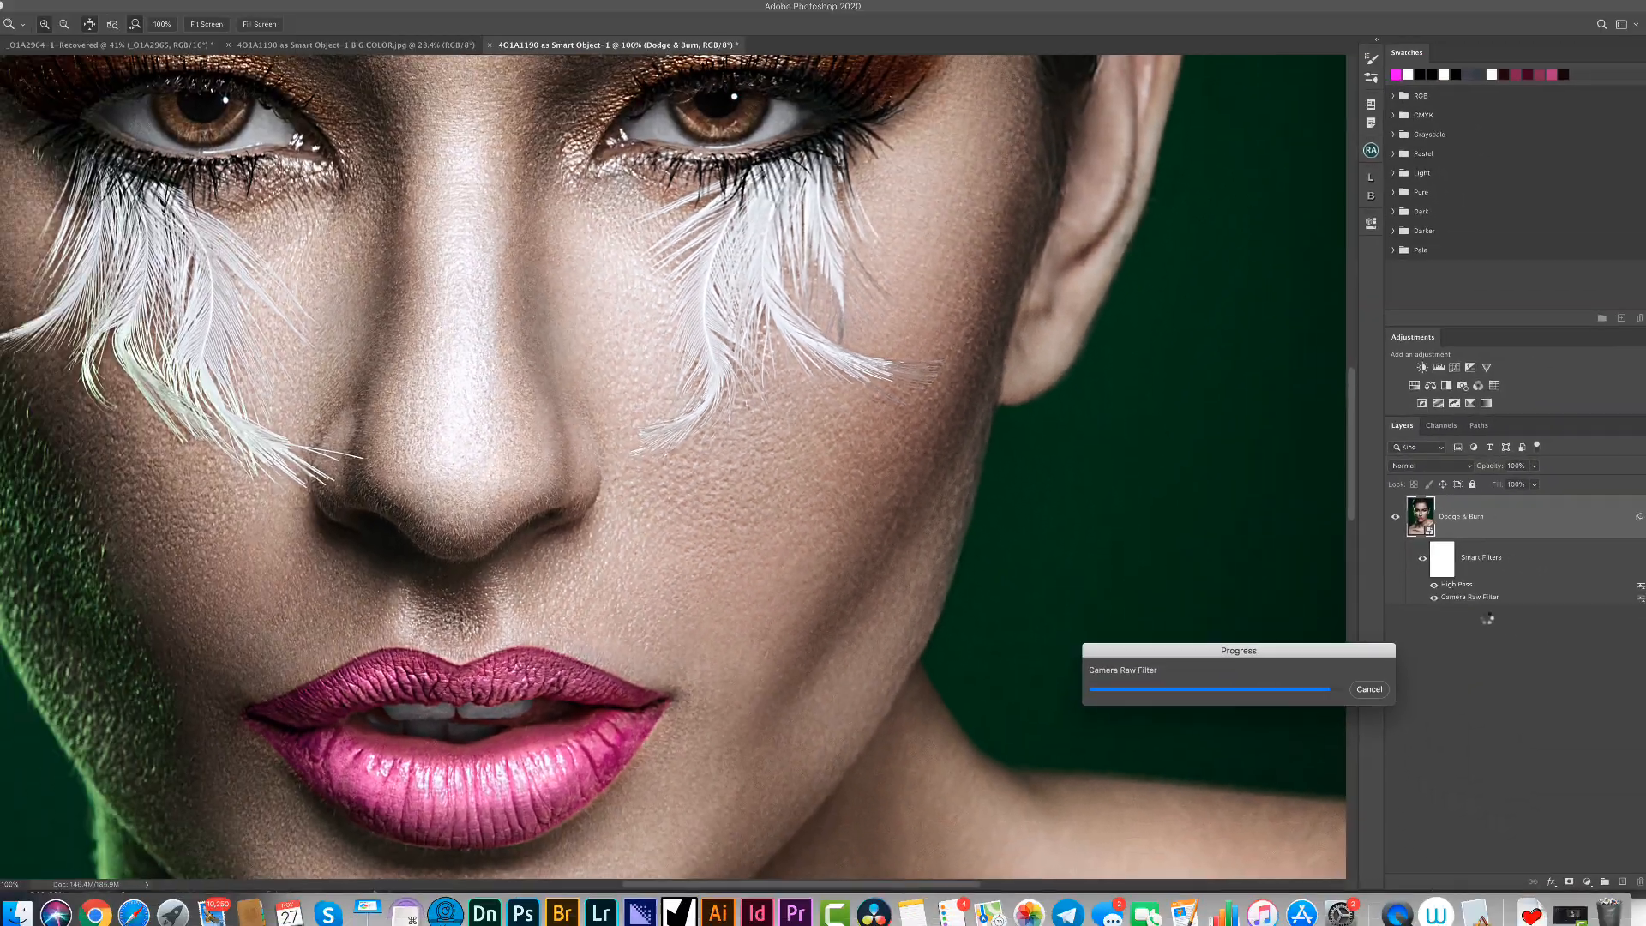
- Change the Camera Raw smart filter's blending to Color mode at 65% opacity, with the whole portrait in view
{"action": "key", "text": "super+0"}
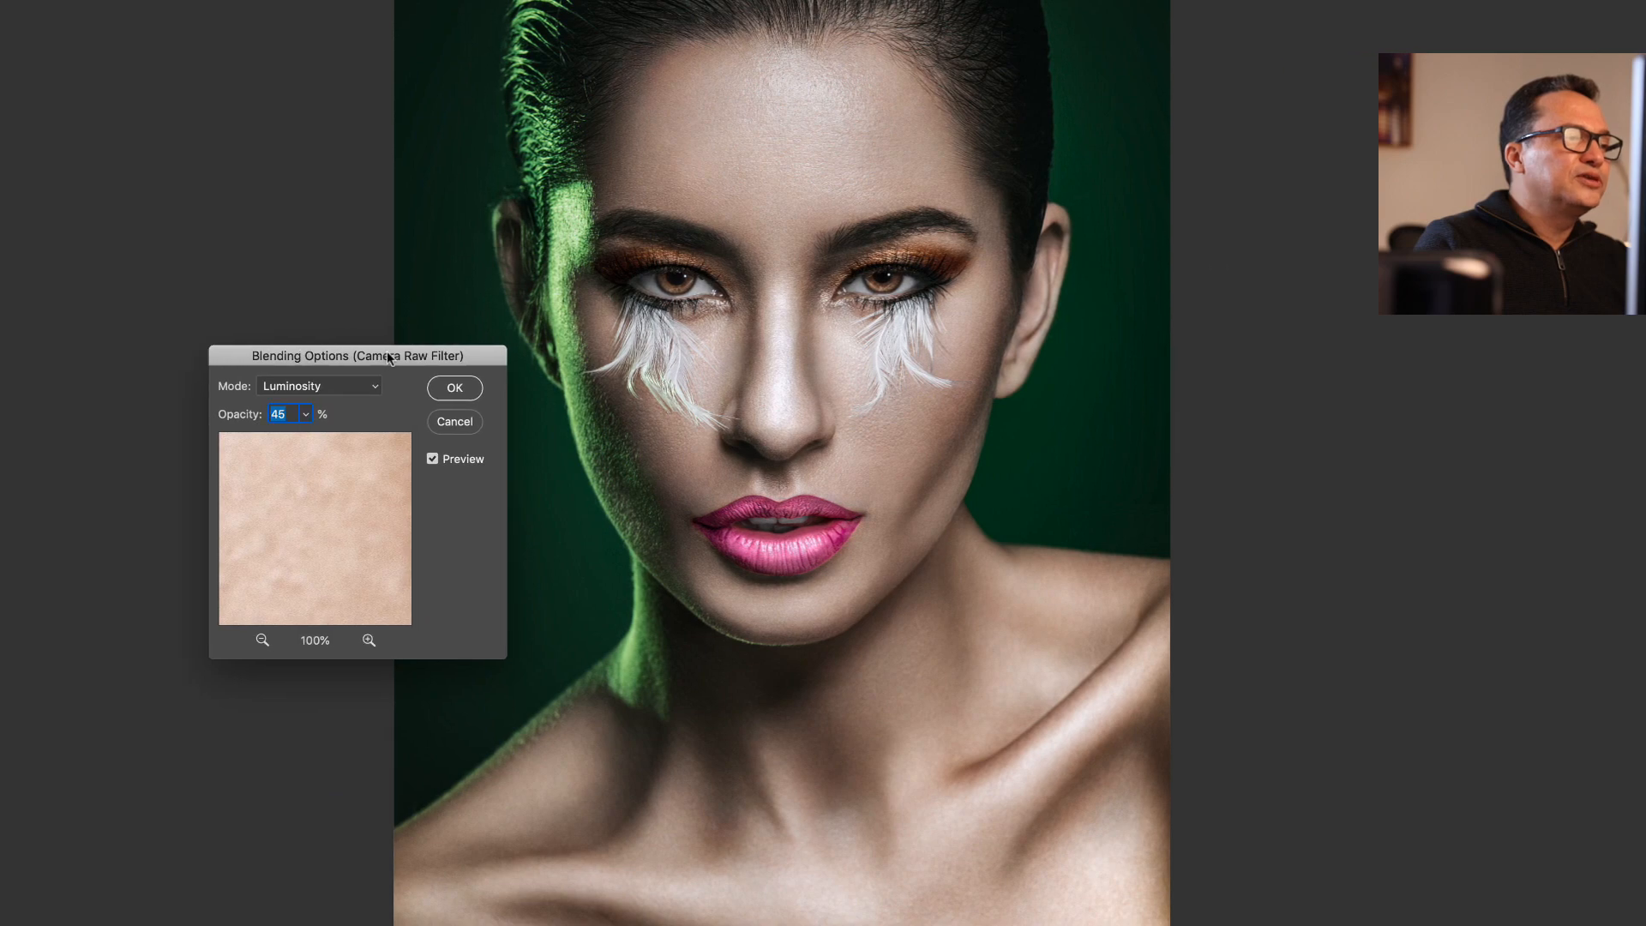
{"action": "left_click_drag", "start_coordinate": [599, 357], "coordinate": [1411, 249]}
{"action": "left_click_drag", "start_coordinate": [1038, 250], "coordinate": [1031, 247]}
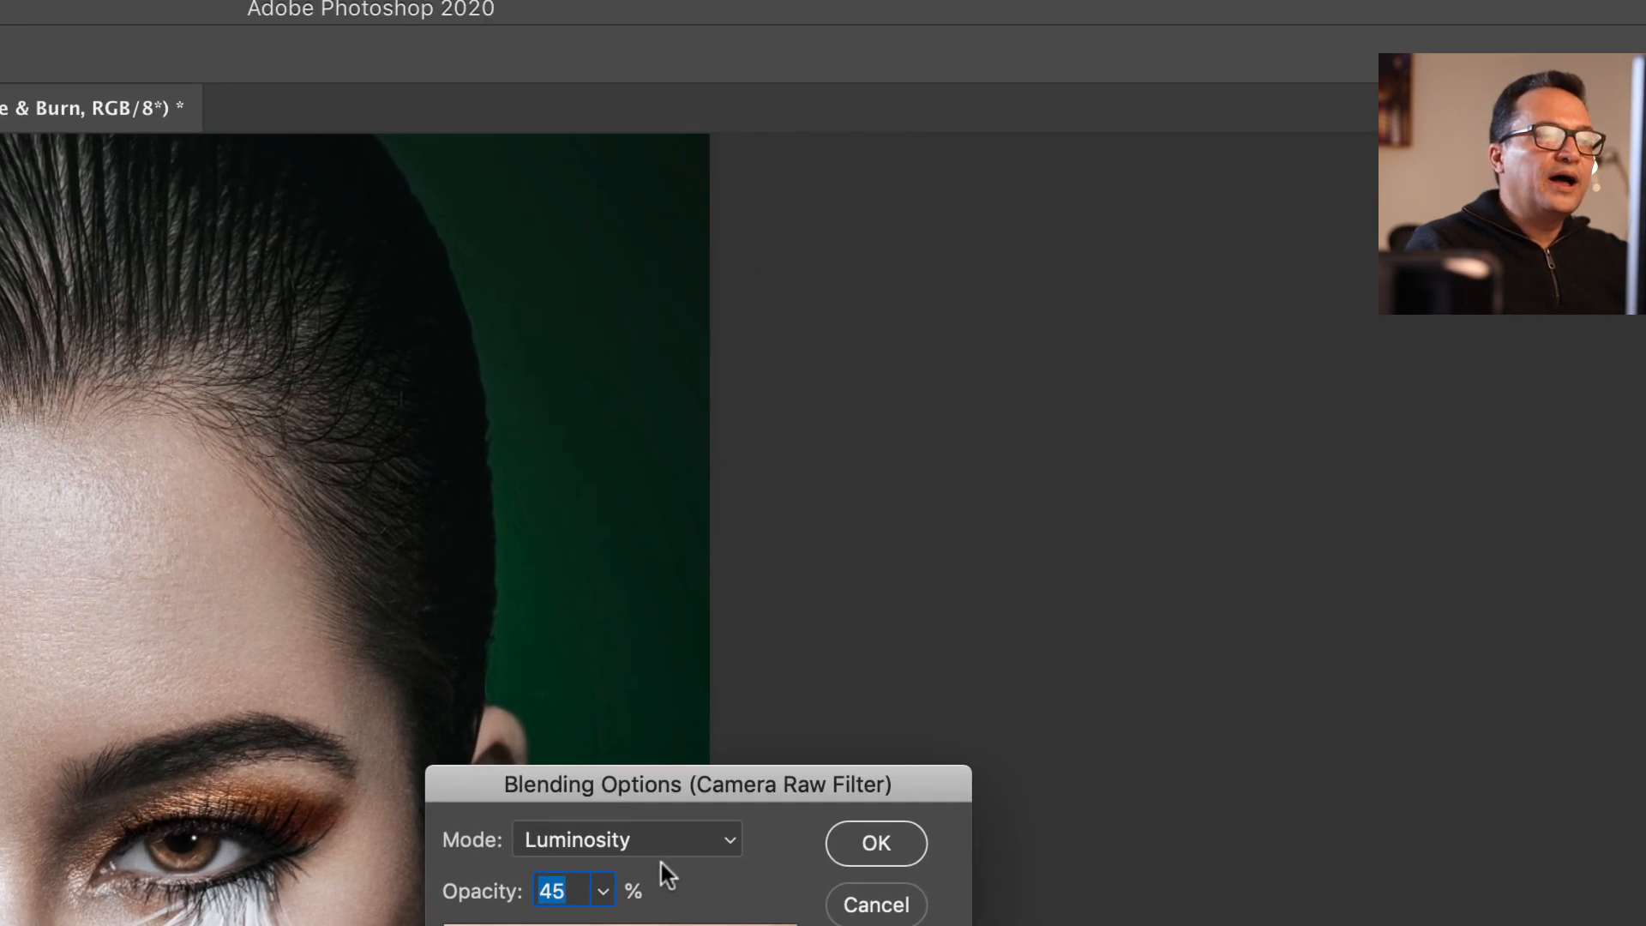
{"action": "left_click", "coordinate": [681, 842]}
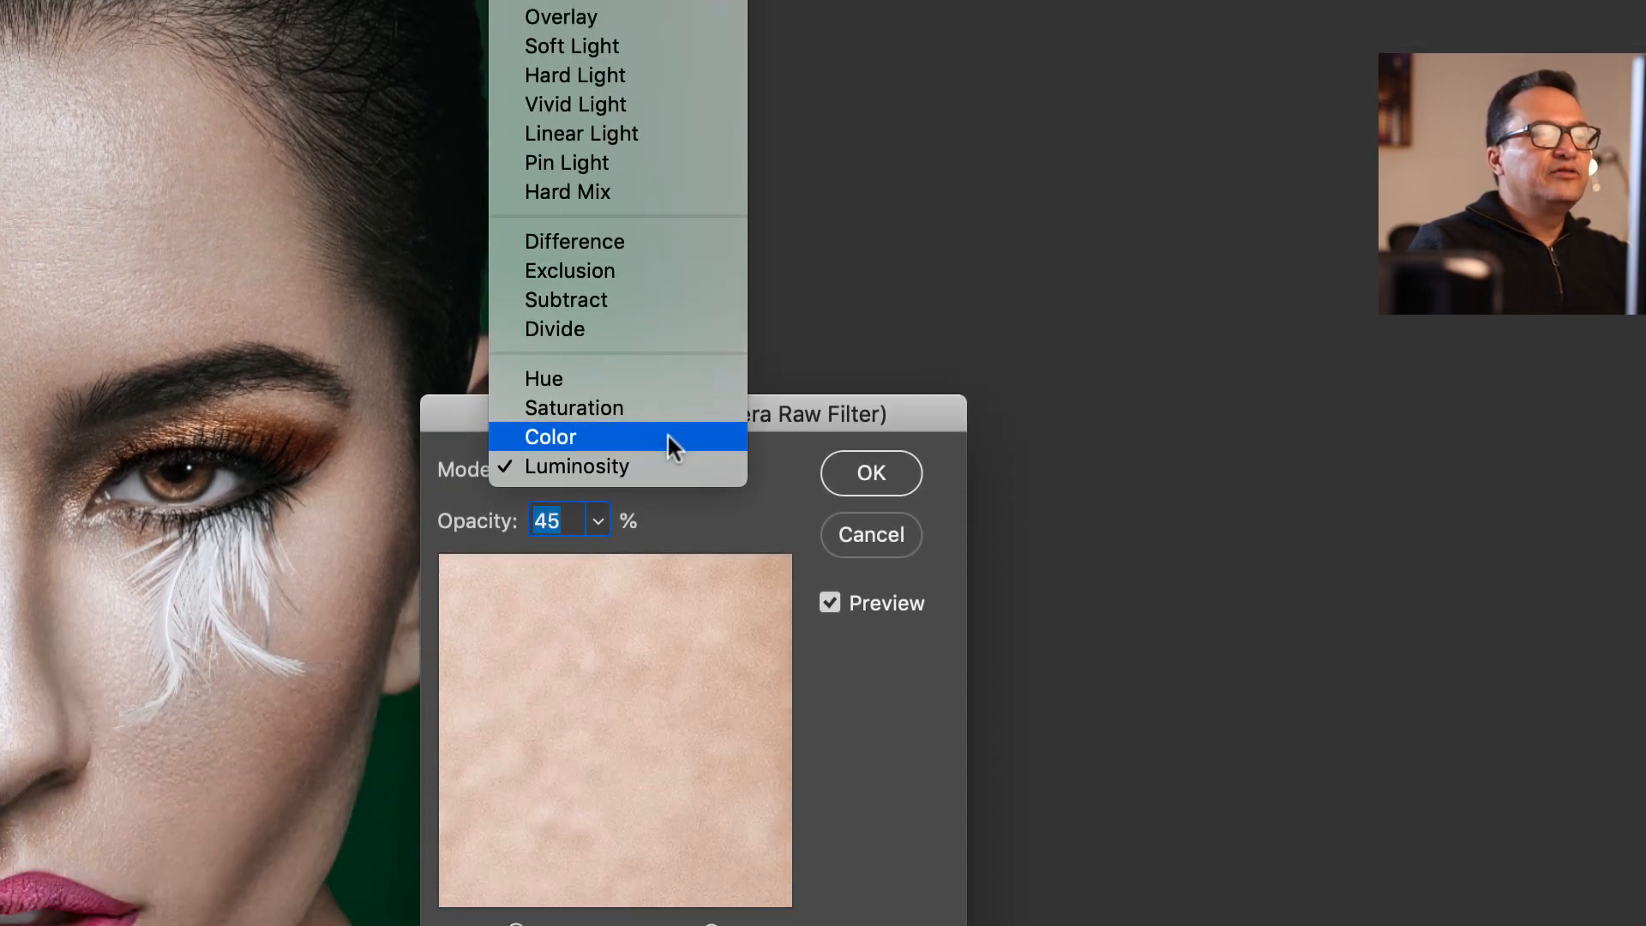
{"action": "left_click", "coordinate": [665, 815]}
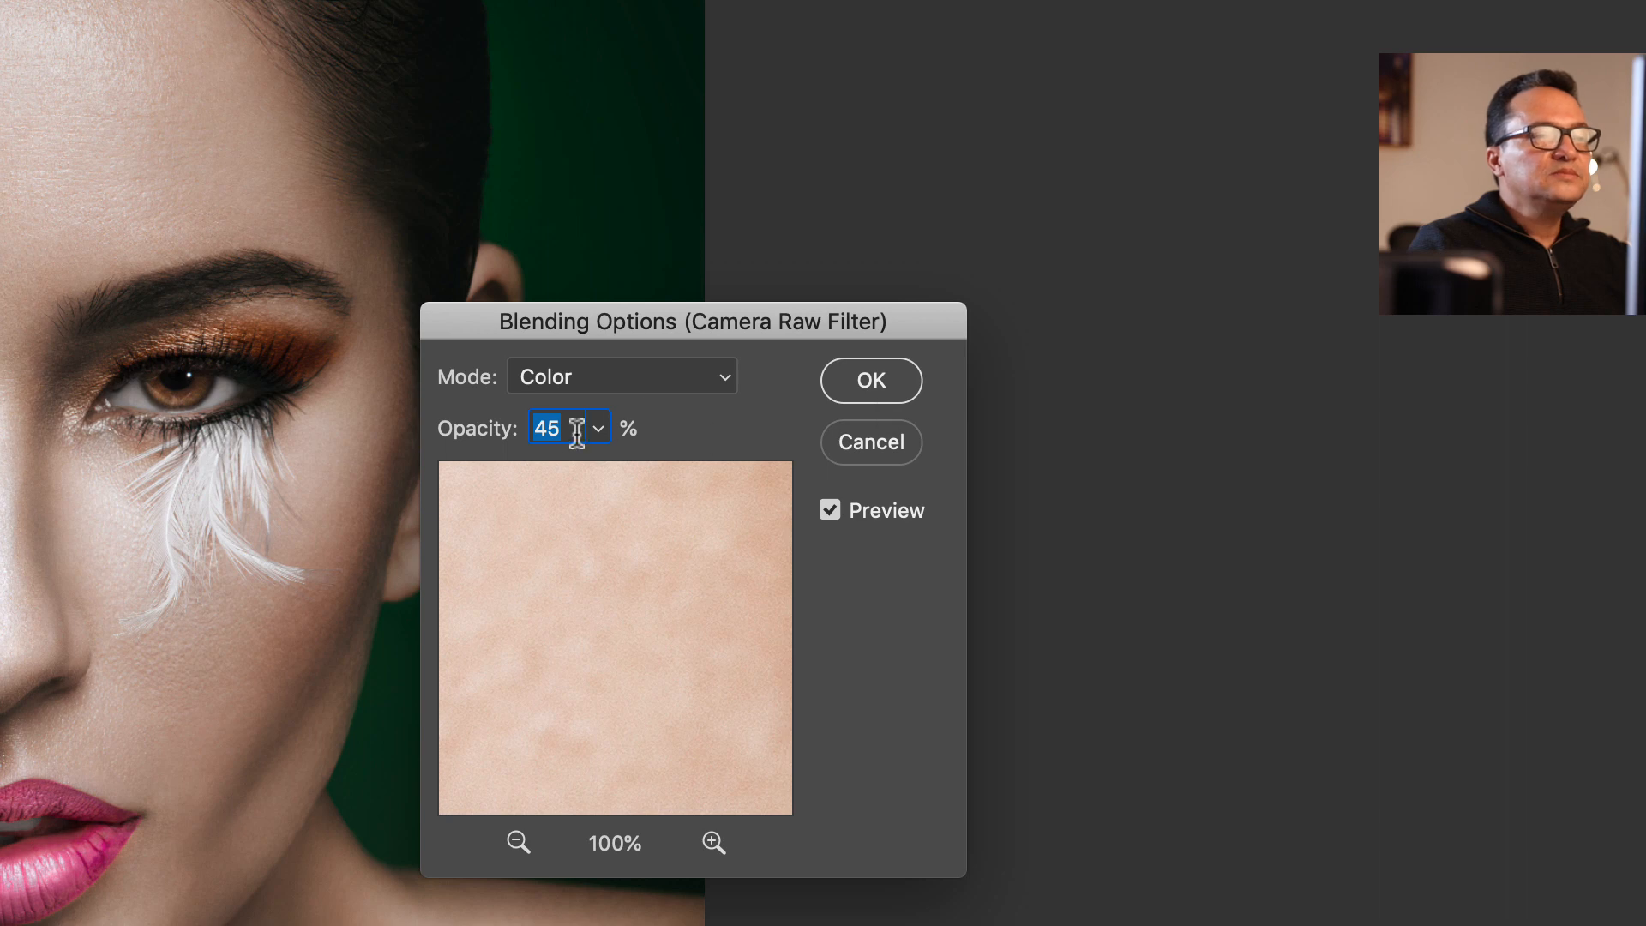
{"action": "type", "text": "6"}
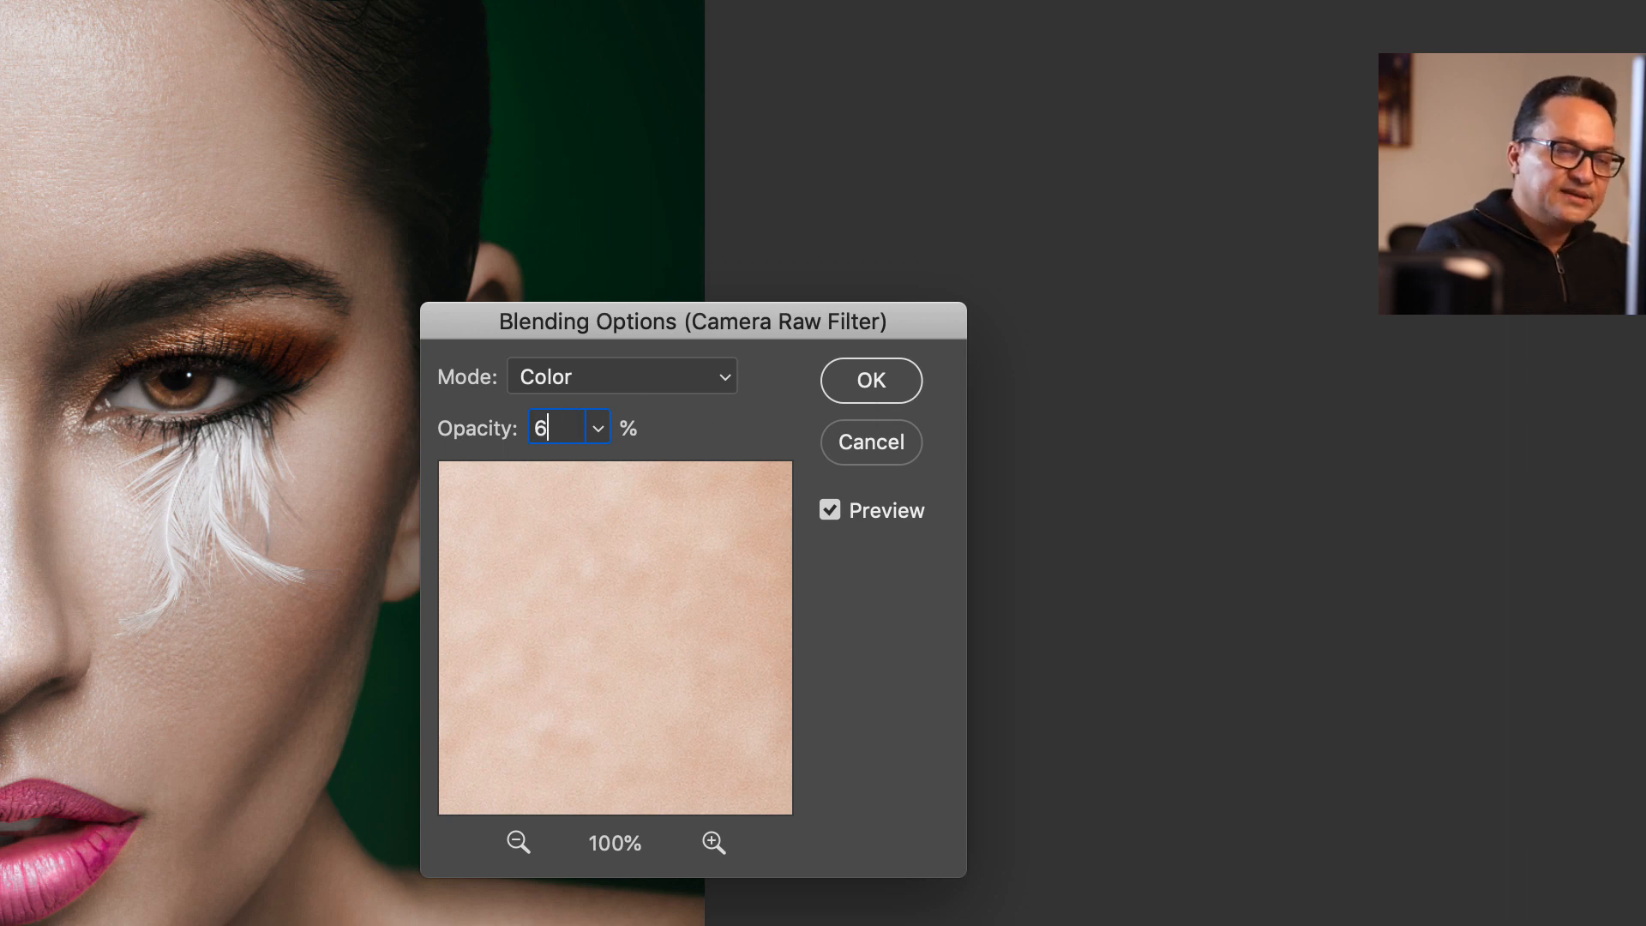
{"action": "type", "text": "5"}
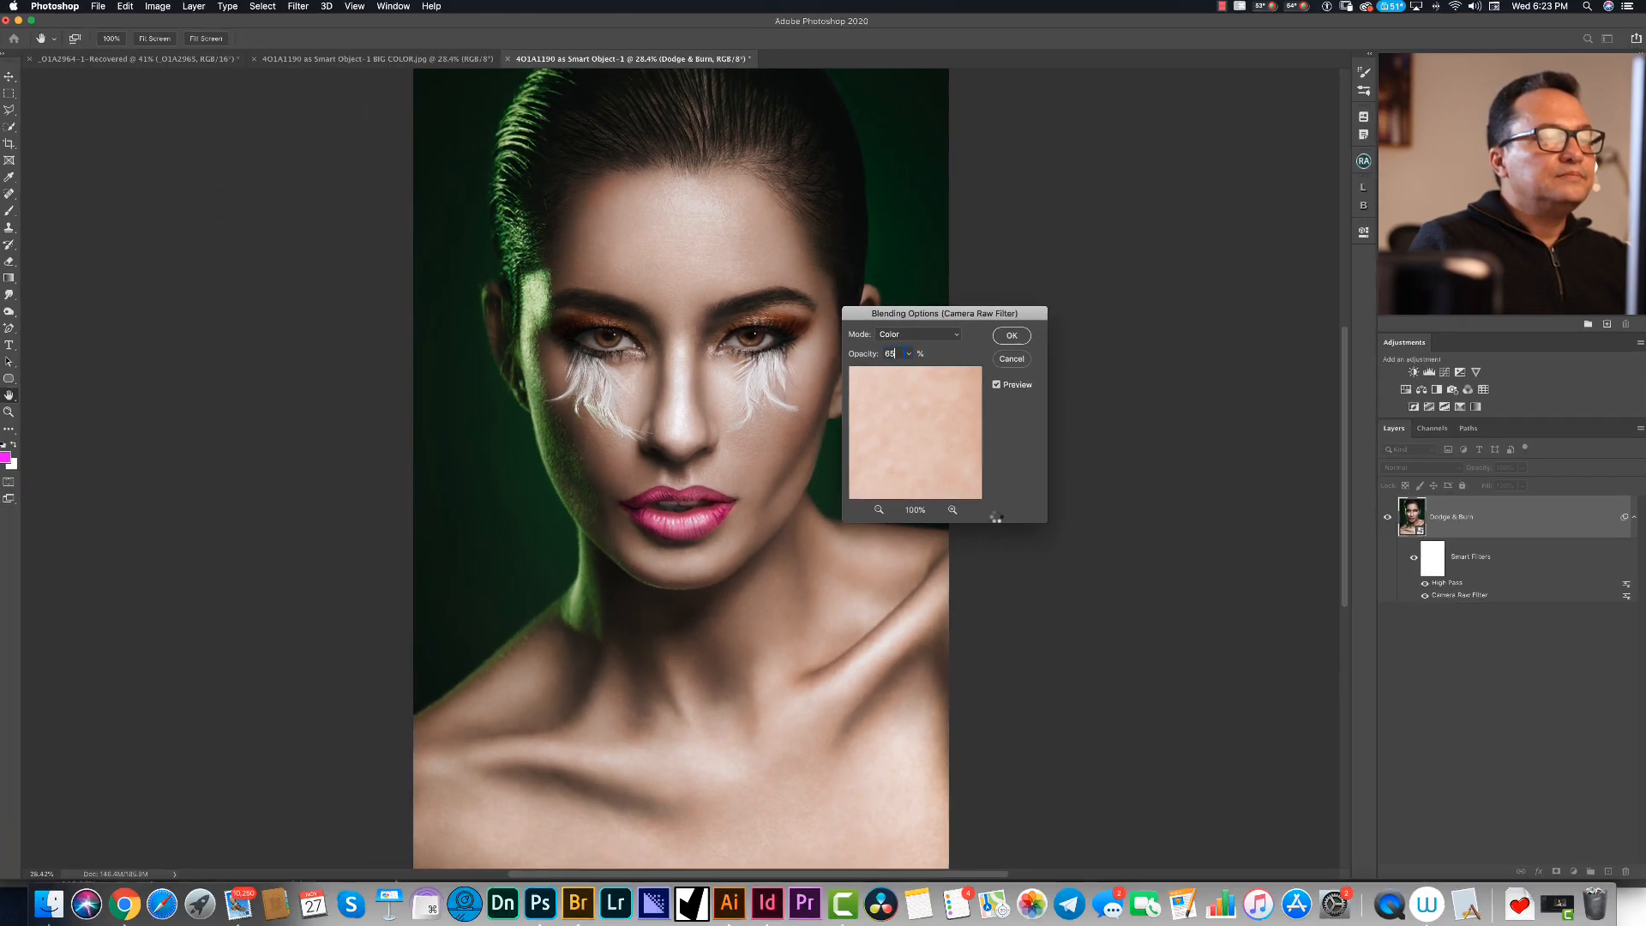
{"action": "key", "text": "Return"}
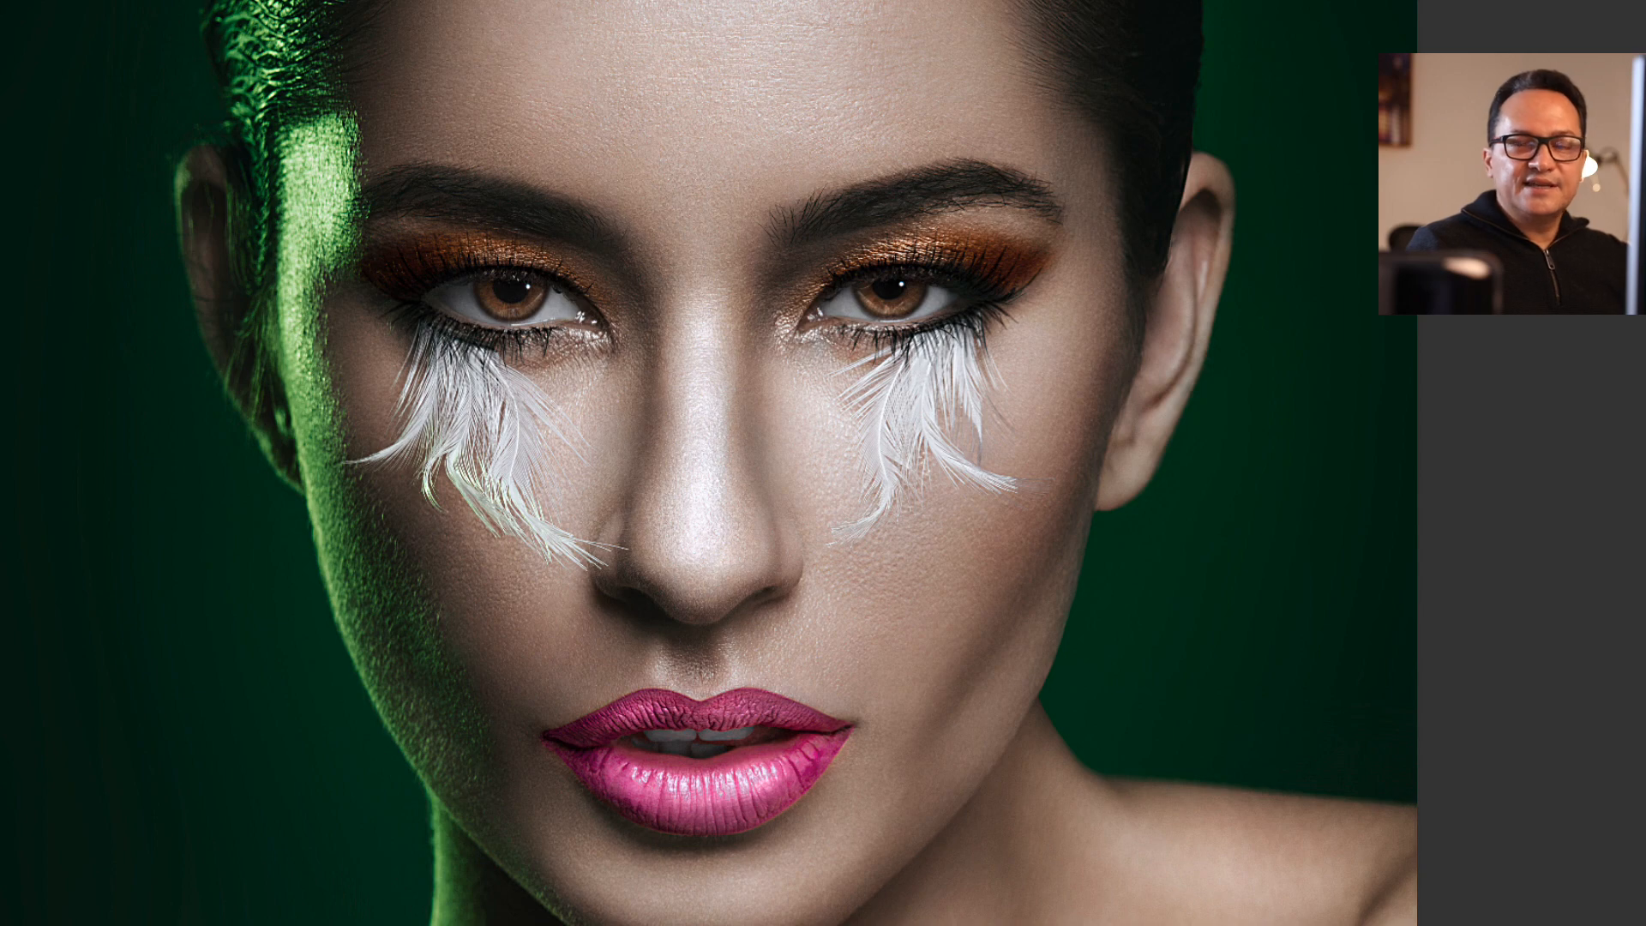
- Add another Camera Raw smart filter with Contrast at +18, Highlights at +36, Shadows at +33 and Whites at -43
{"action": "key", "text": "super+0"}
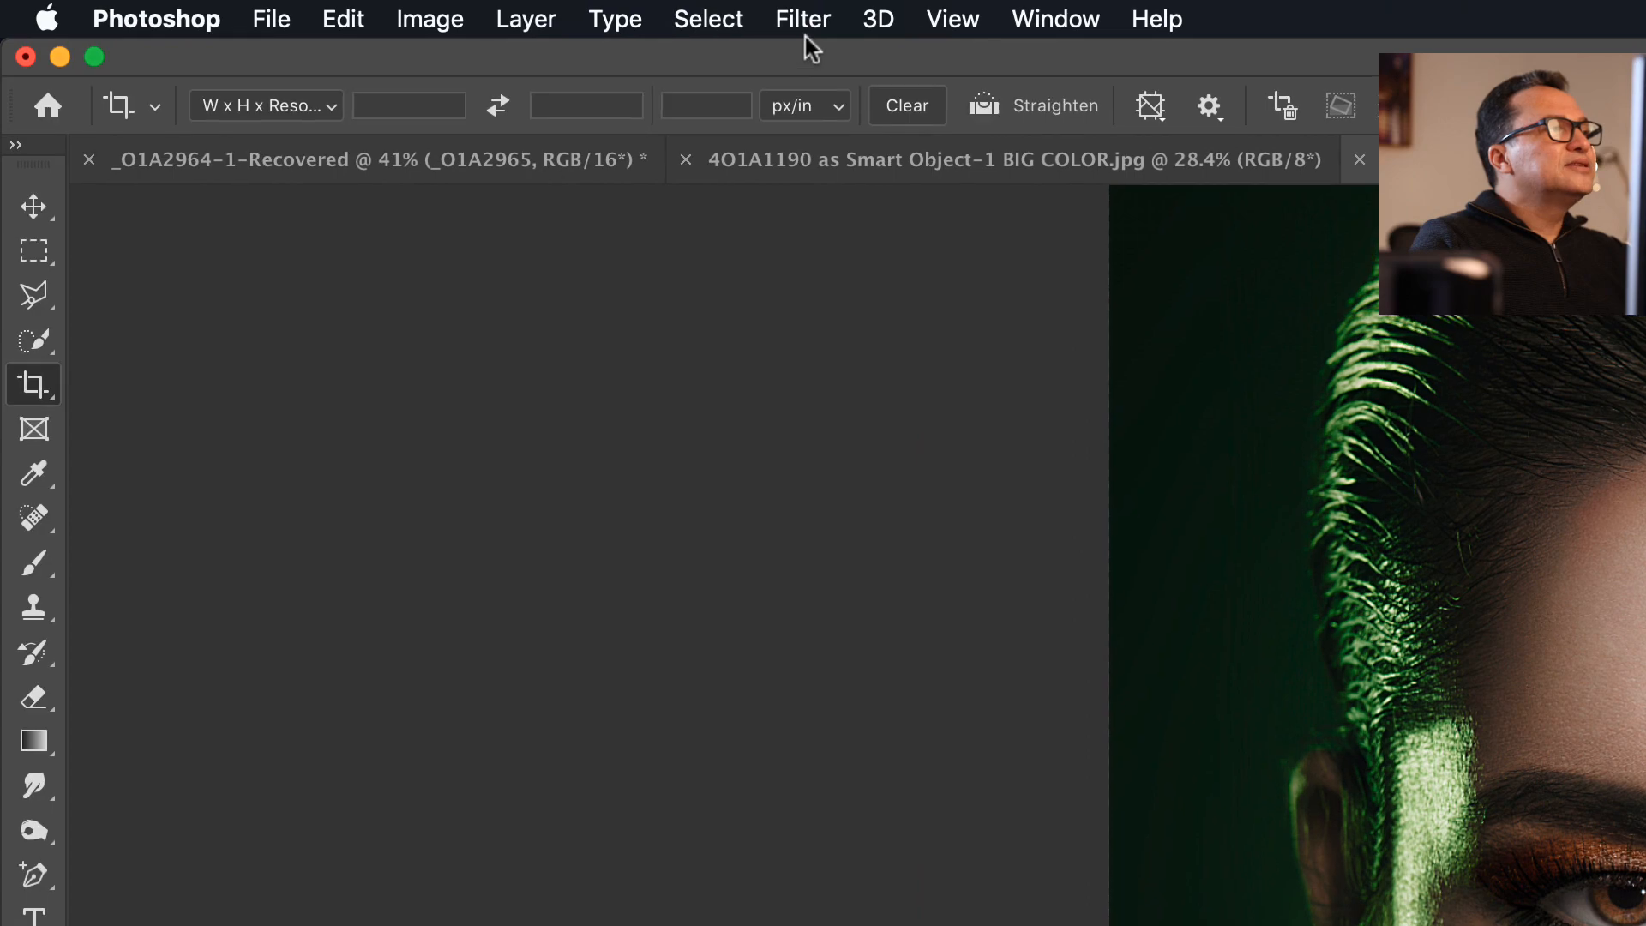
{"action": "left_click", "coordinate": [305, 7]}
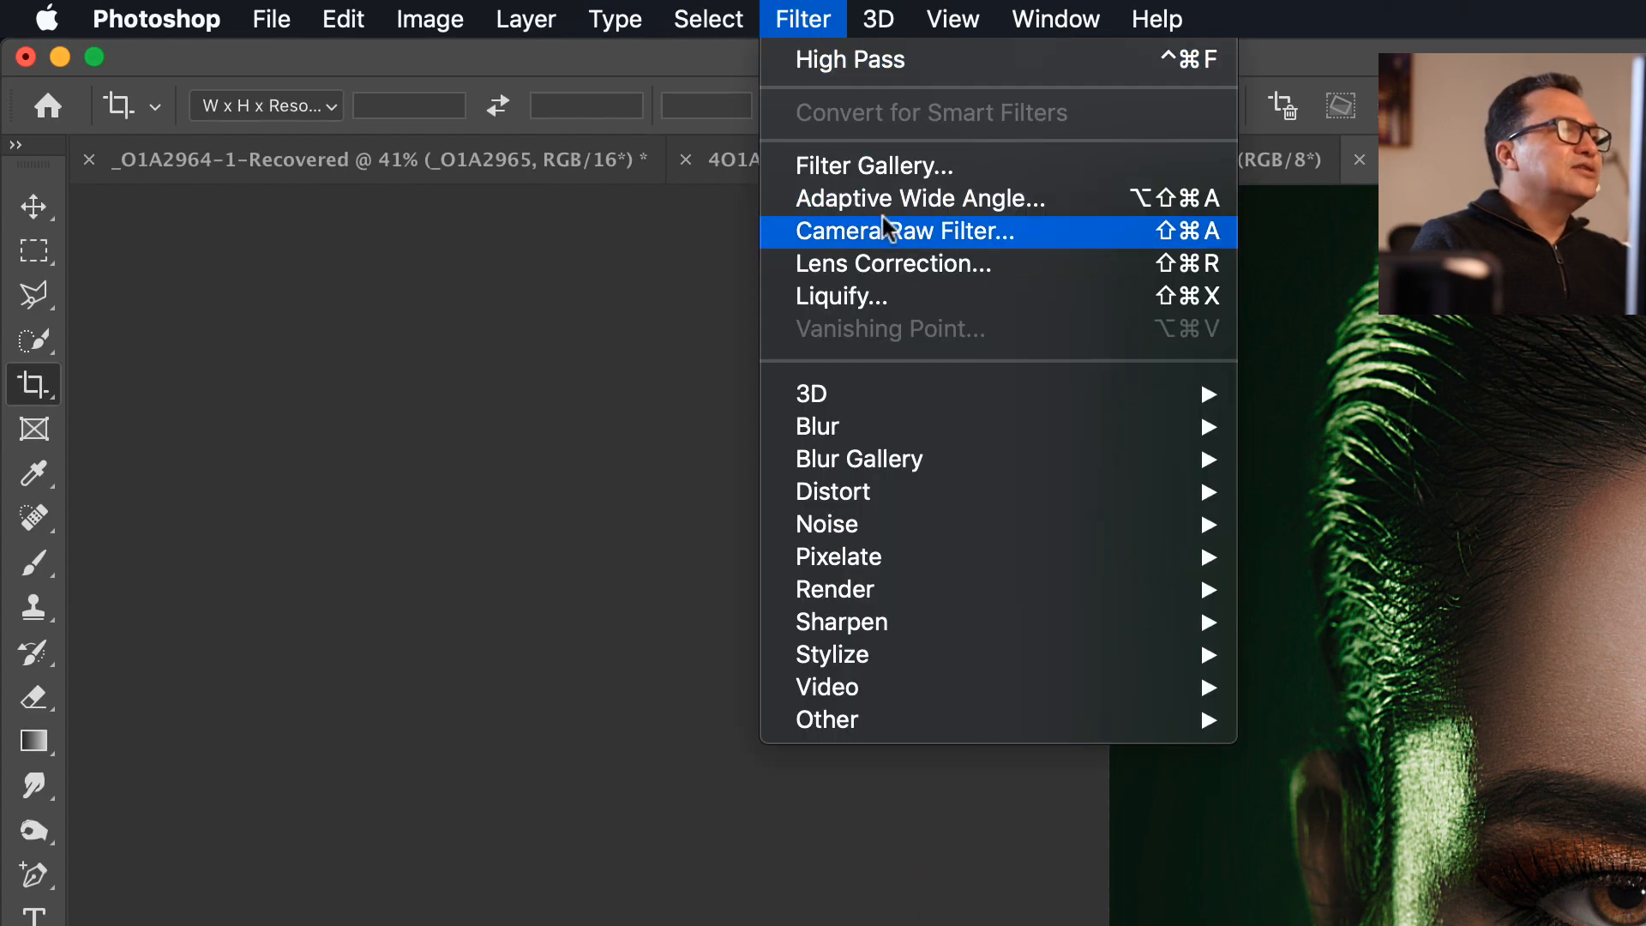
{"action": "left_click", "coordinate": [904, 233]}
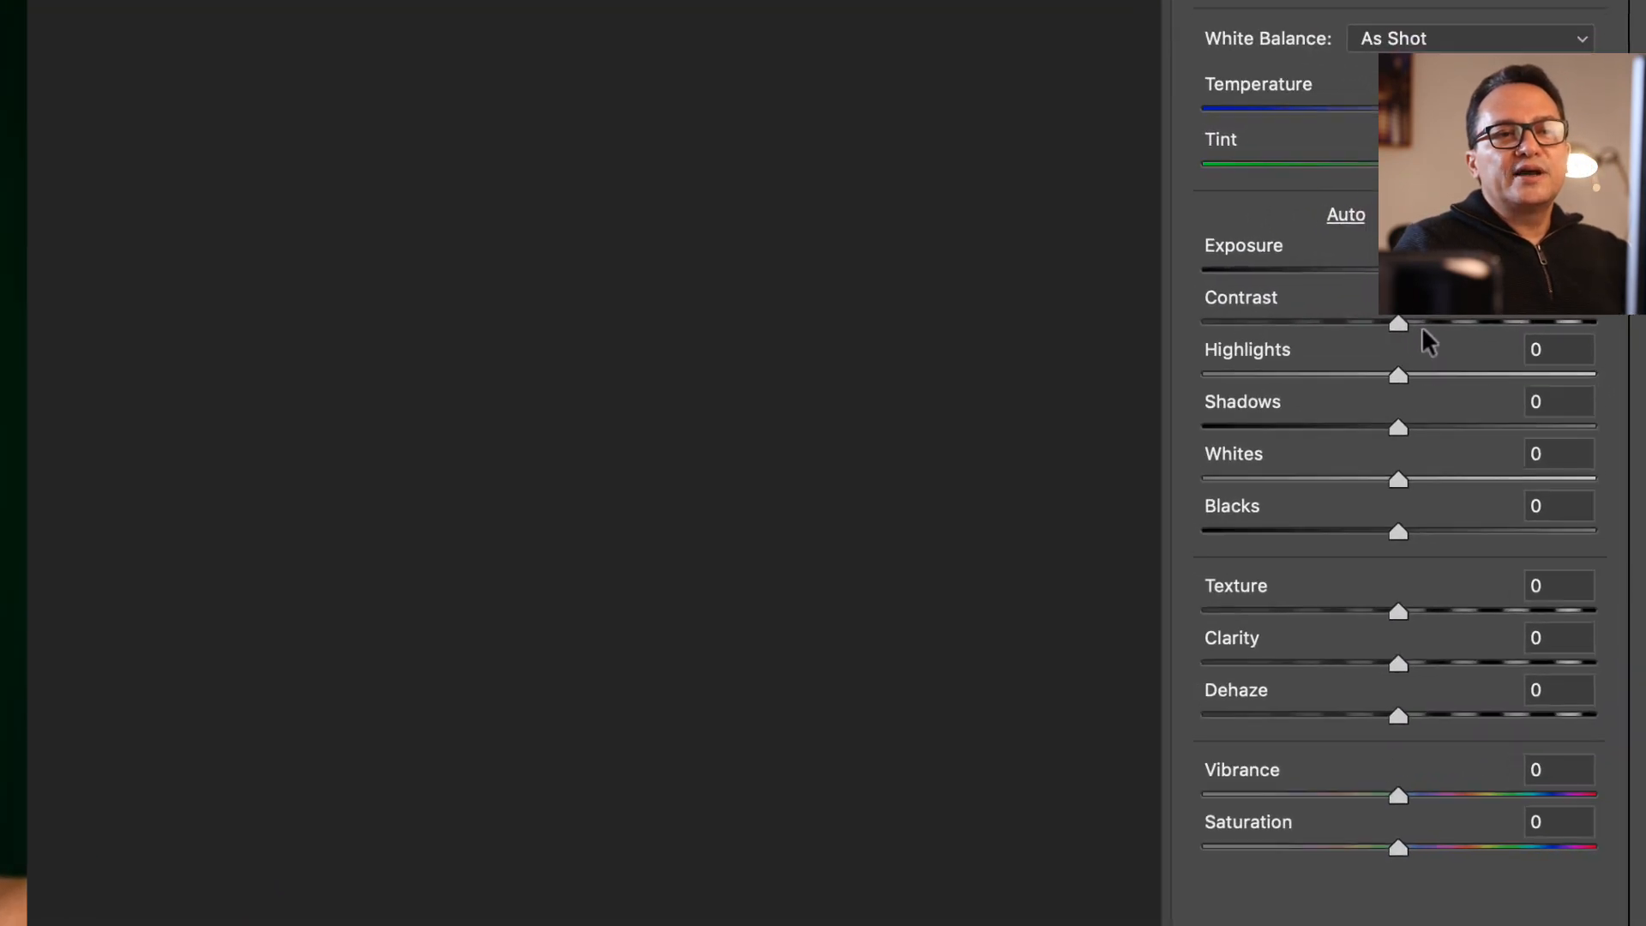
{"action": "left_click", "coordinate": [1424, 324]}
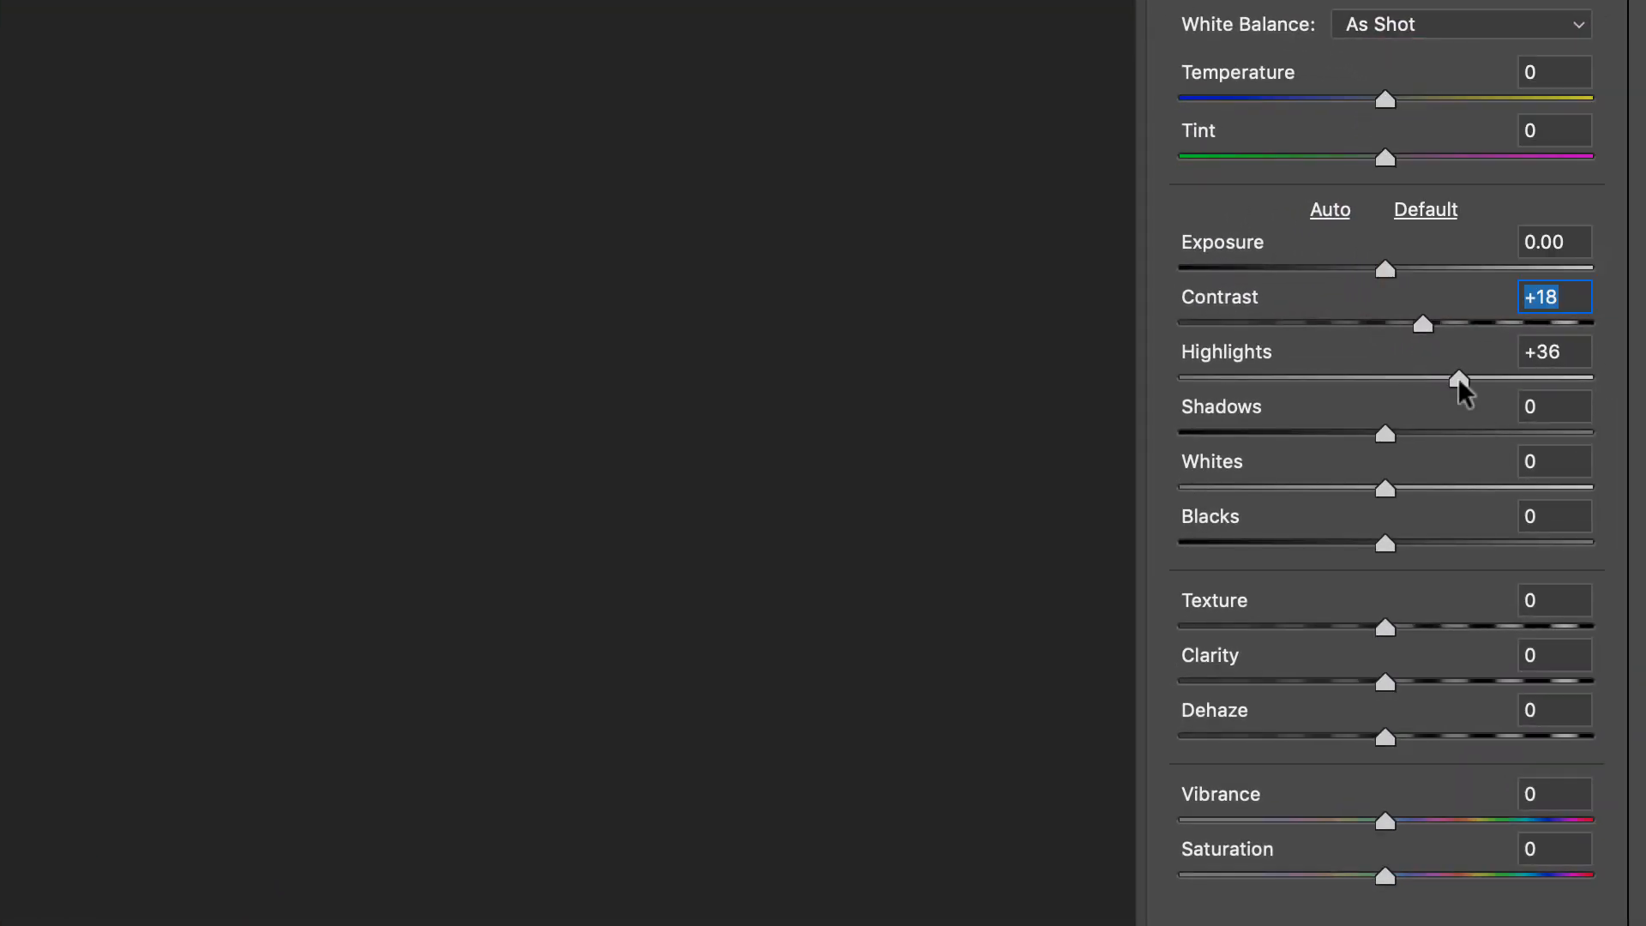
{"action": "left_click", "coordinate": [1457, 377]}
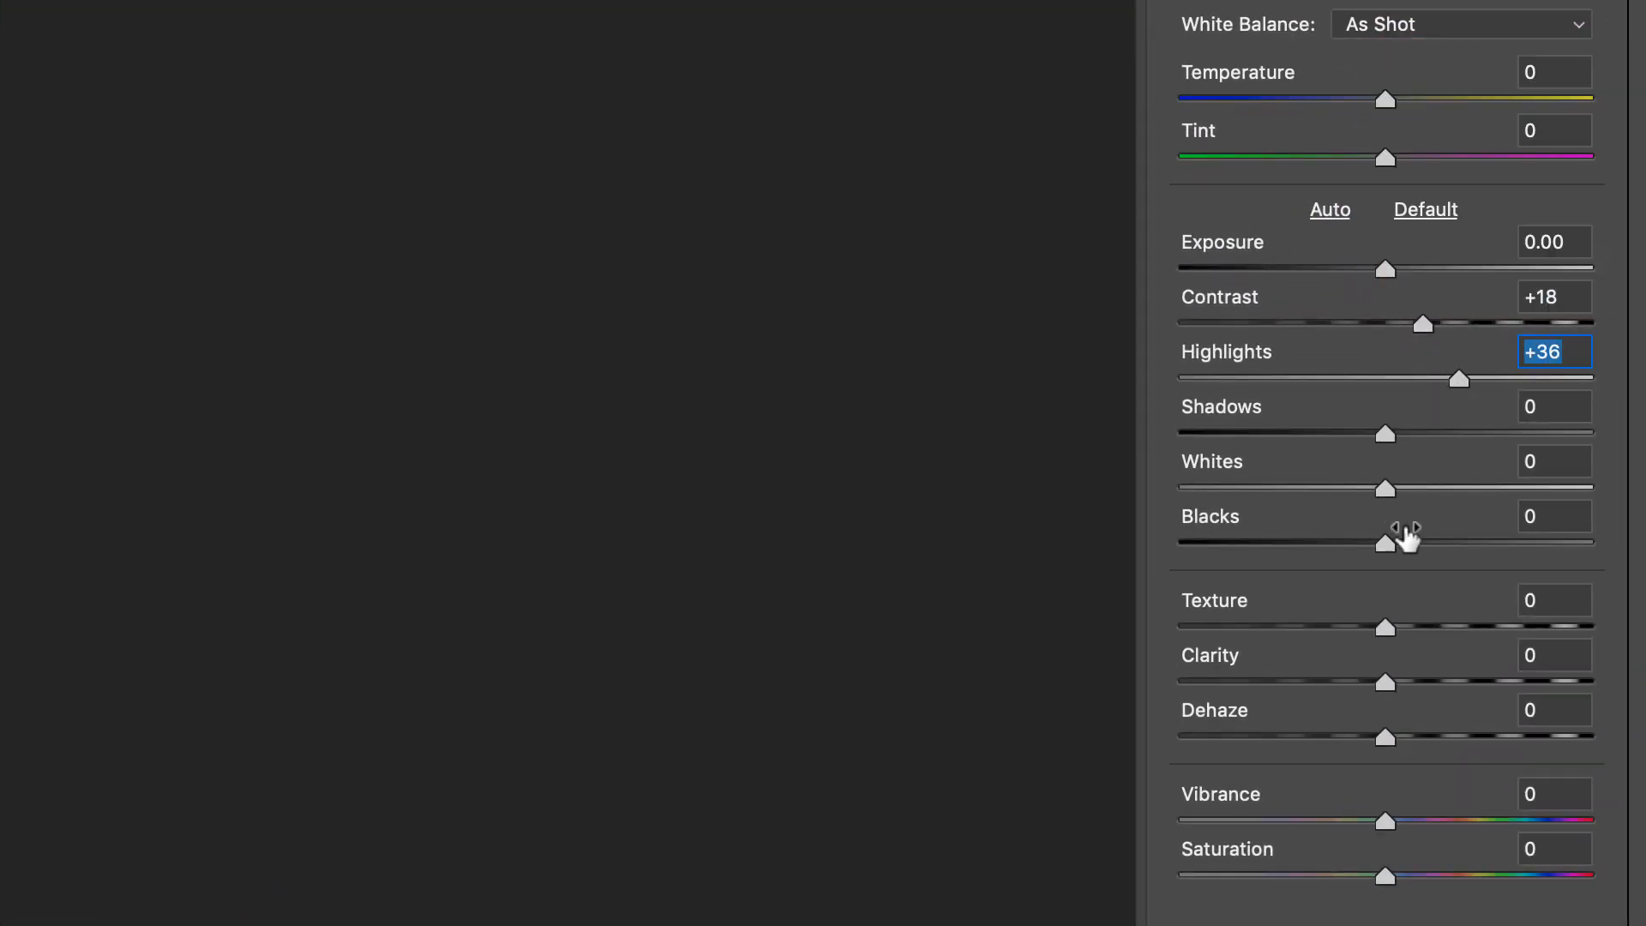
{"action": "left_click", "coordinate": [1346, 432]}
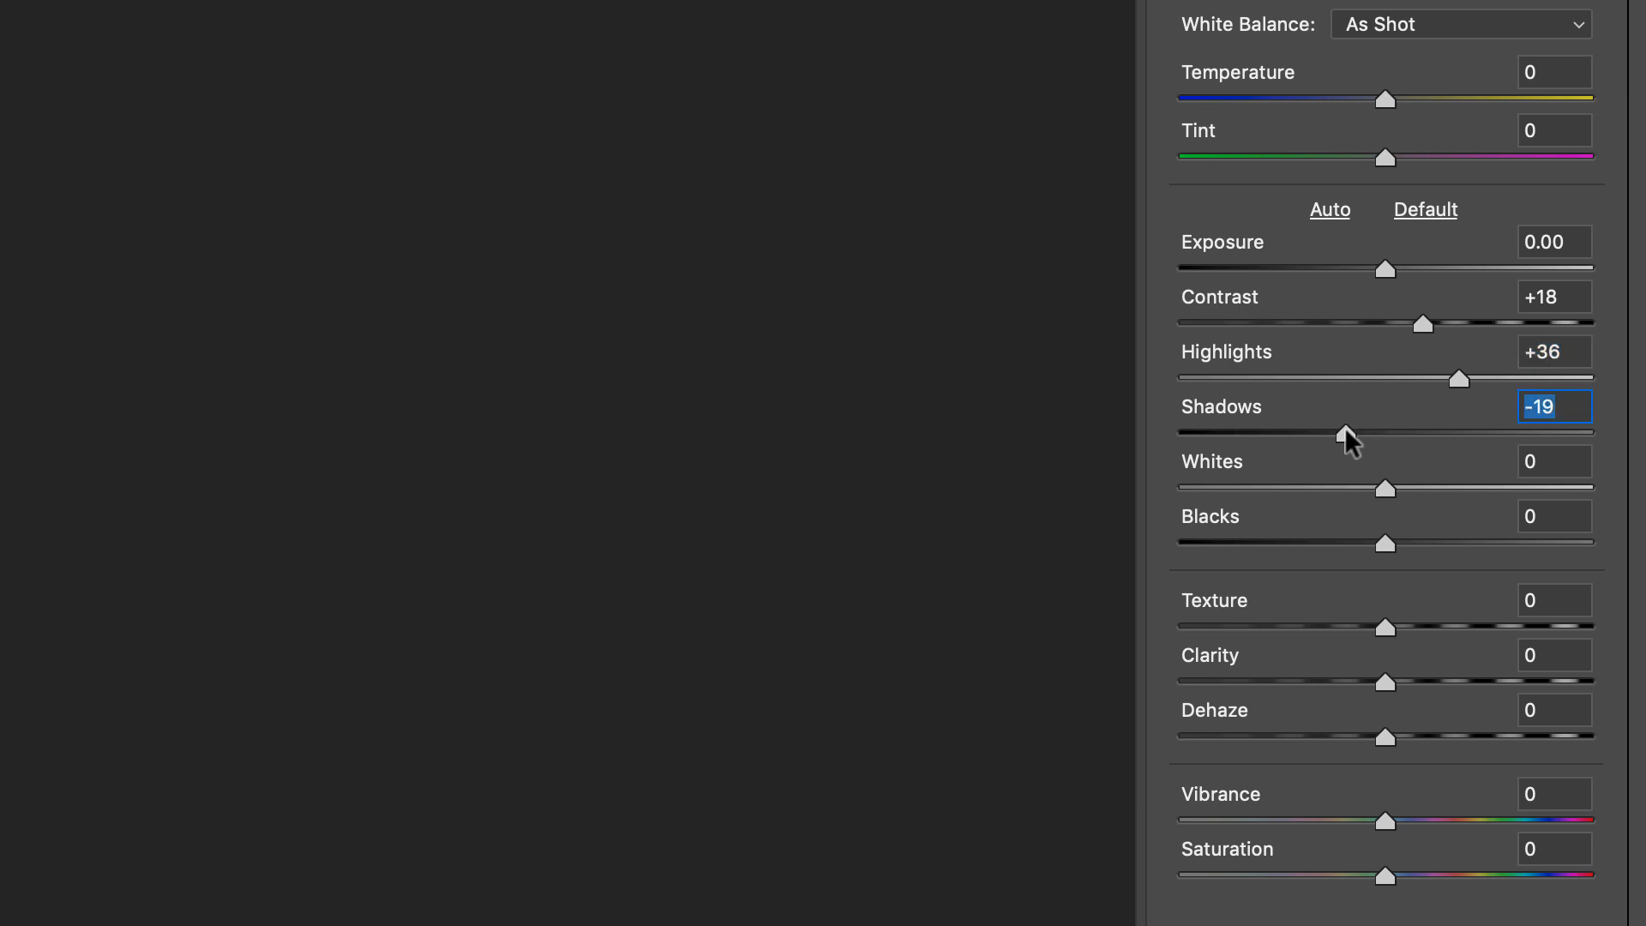
{"action": "left_click", "coordinate": [1453, 488]}
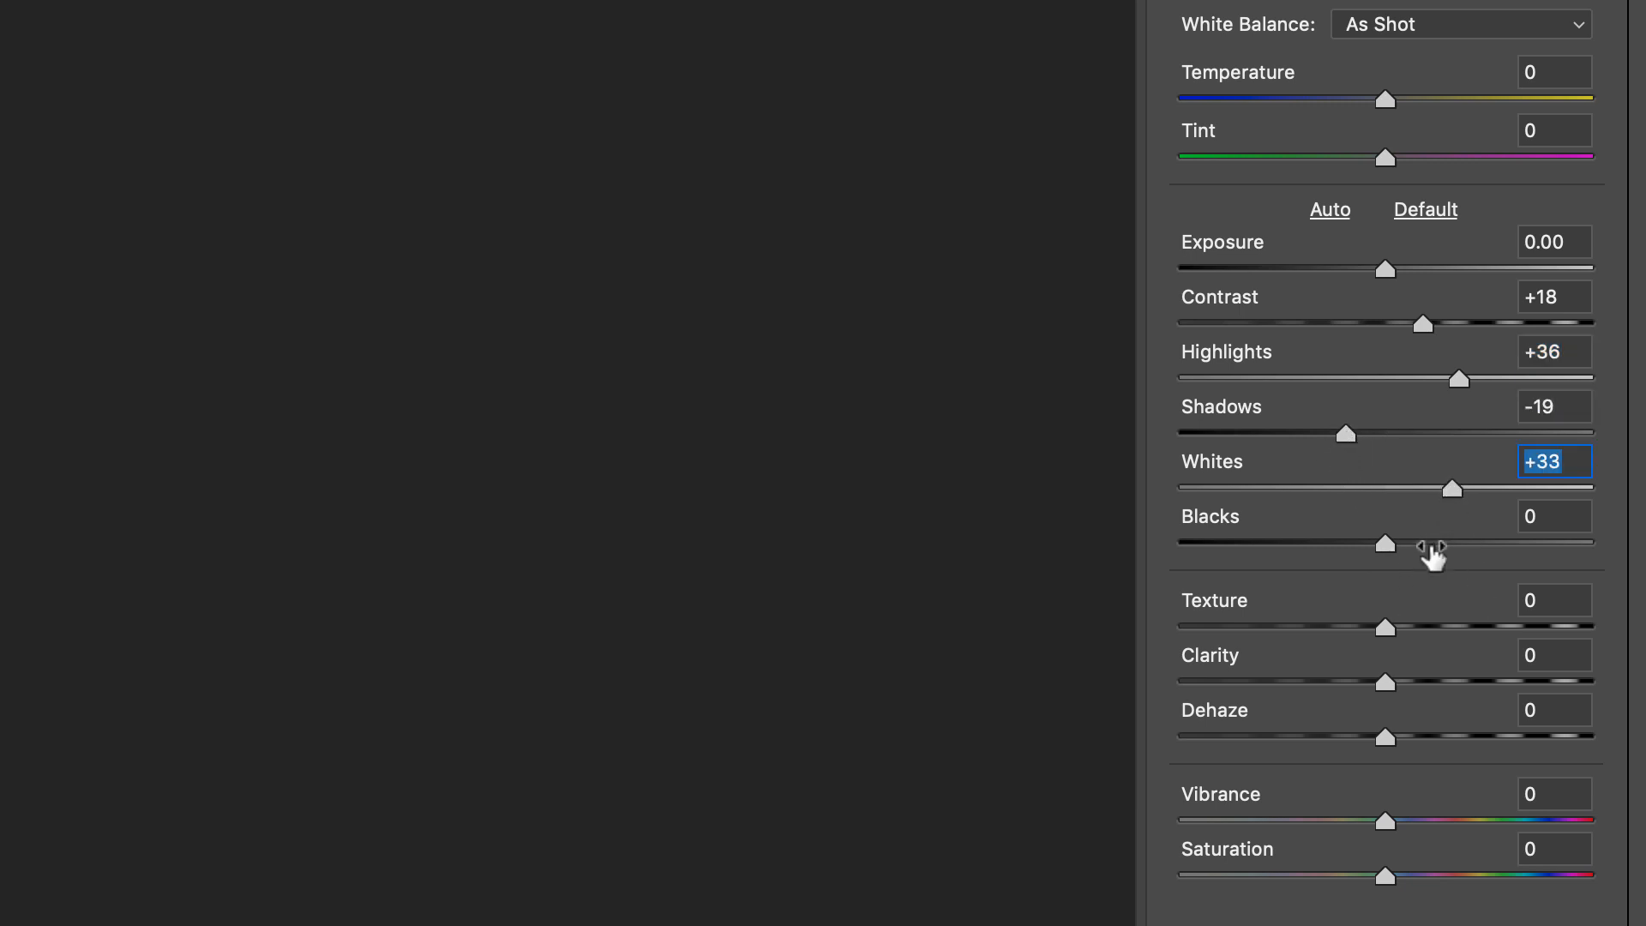
{"action": "left_click_drag", "start_coordinate": [1339, 485], "coordinate": [1298, 487]}
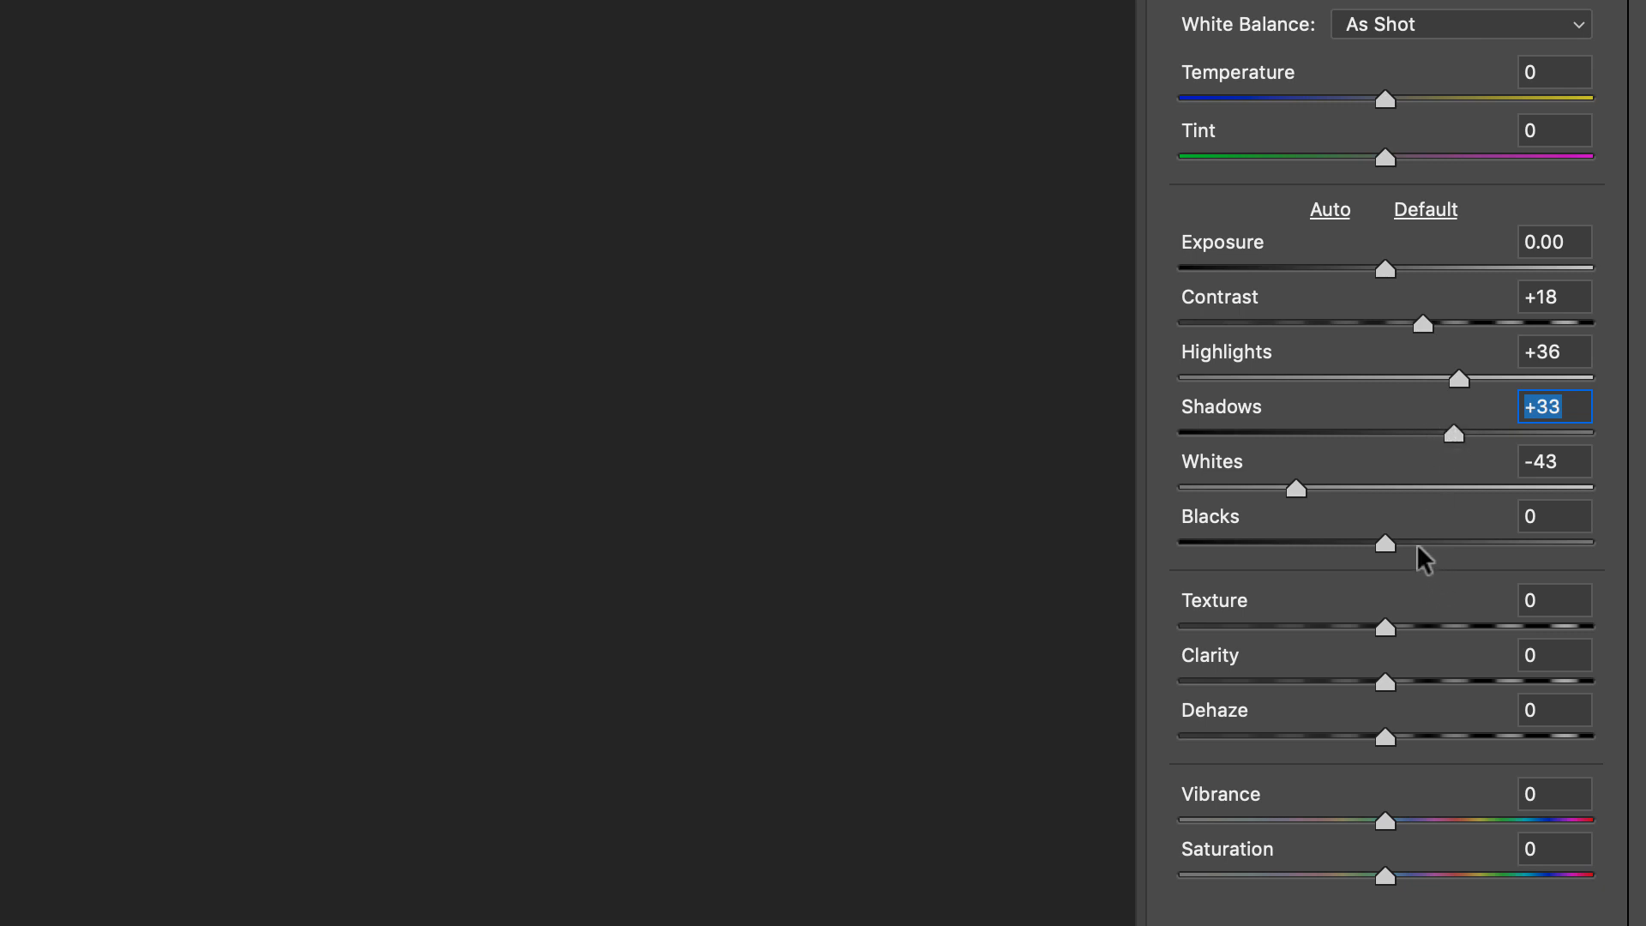
- Set Blacks to -15, Texture to +40, Clarity to +22 and Dehaze to +10, and switch the treatment to Black & White
{"action": "left_click_drag", "start_coordinate": [1369, 543], "coordinate": [1354, 540]}
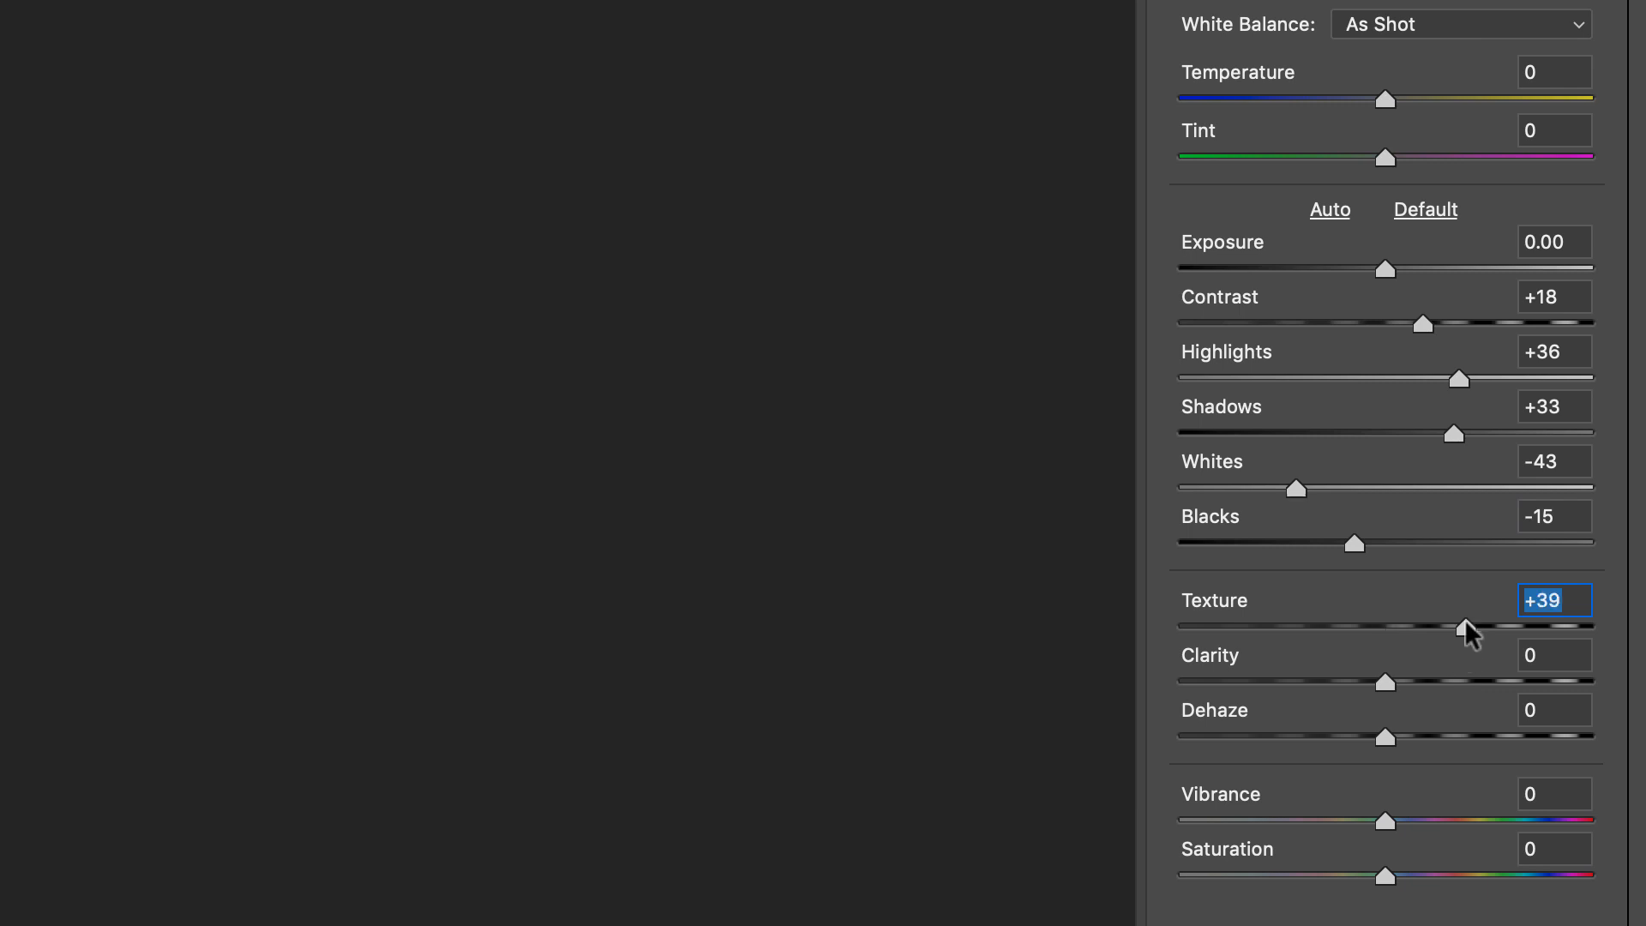
{"action": "left_click_drag", "start_coordinate": [1455, 689], "coordinate": [1428, 679]}
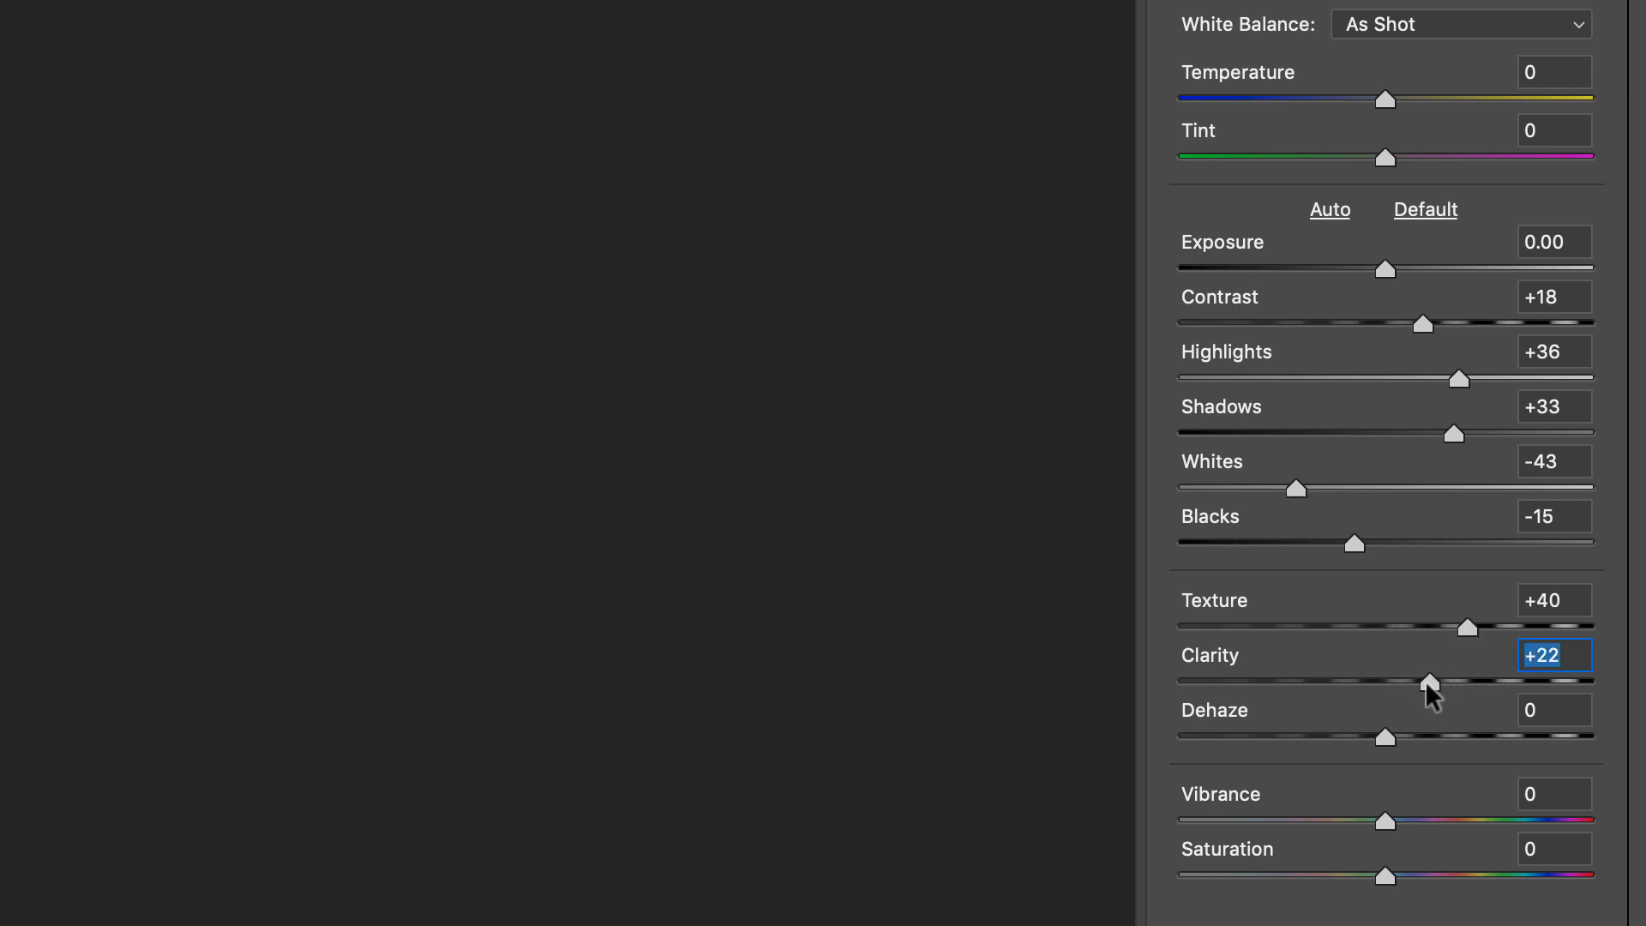
{"action": "scroll", "coordinate": [1421, 686], "scroll_direction": "down", "scroll_amount": 5}
{"action": "scroll", "coordinate": [1413, 497], "scroll_direction": "down", "scroll_amount": 8}
{"action": "left_click", "coordinate": [1401, 224]}
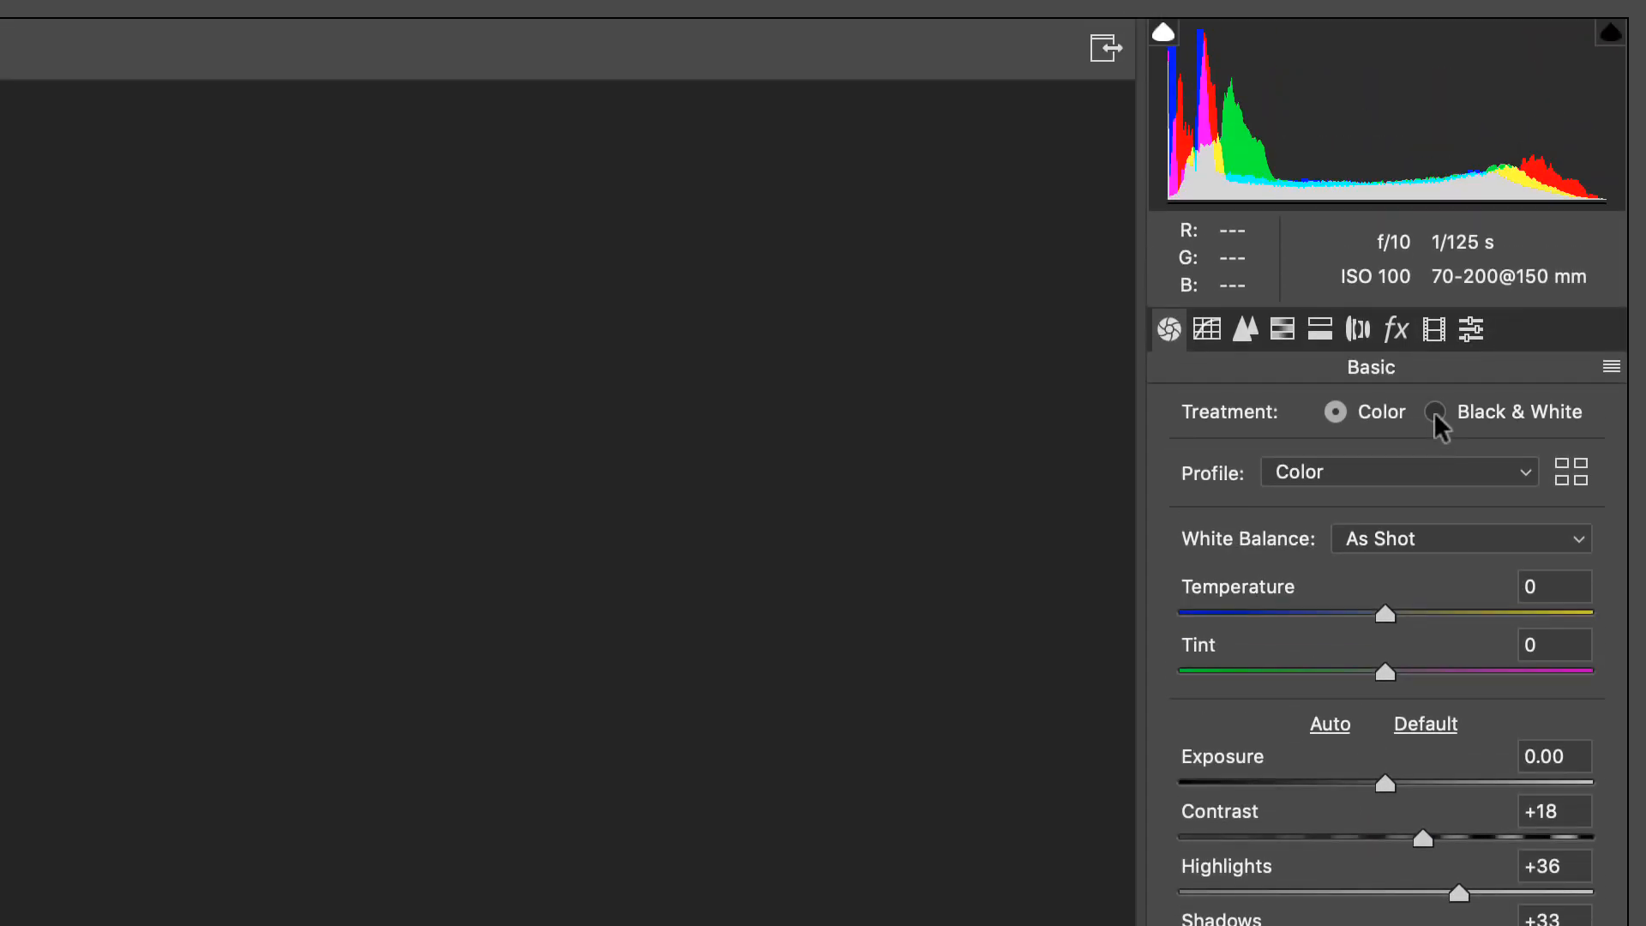
{"action": "left_click", "coordinate": [1434, 411]}
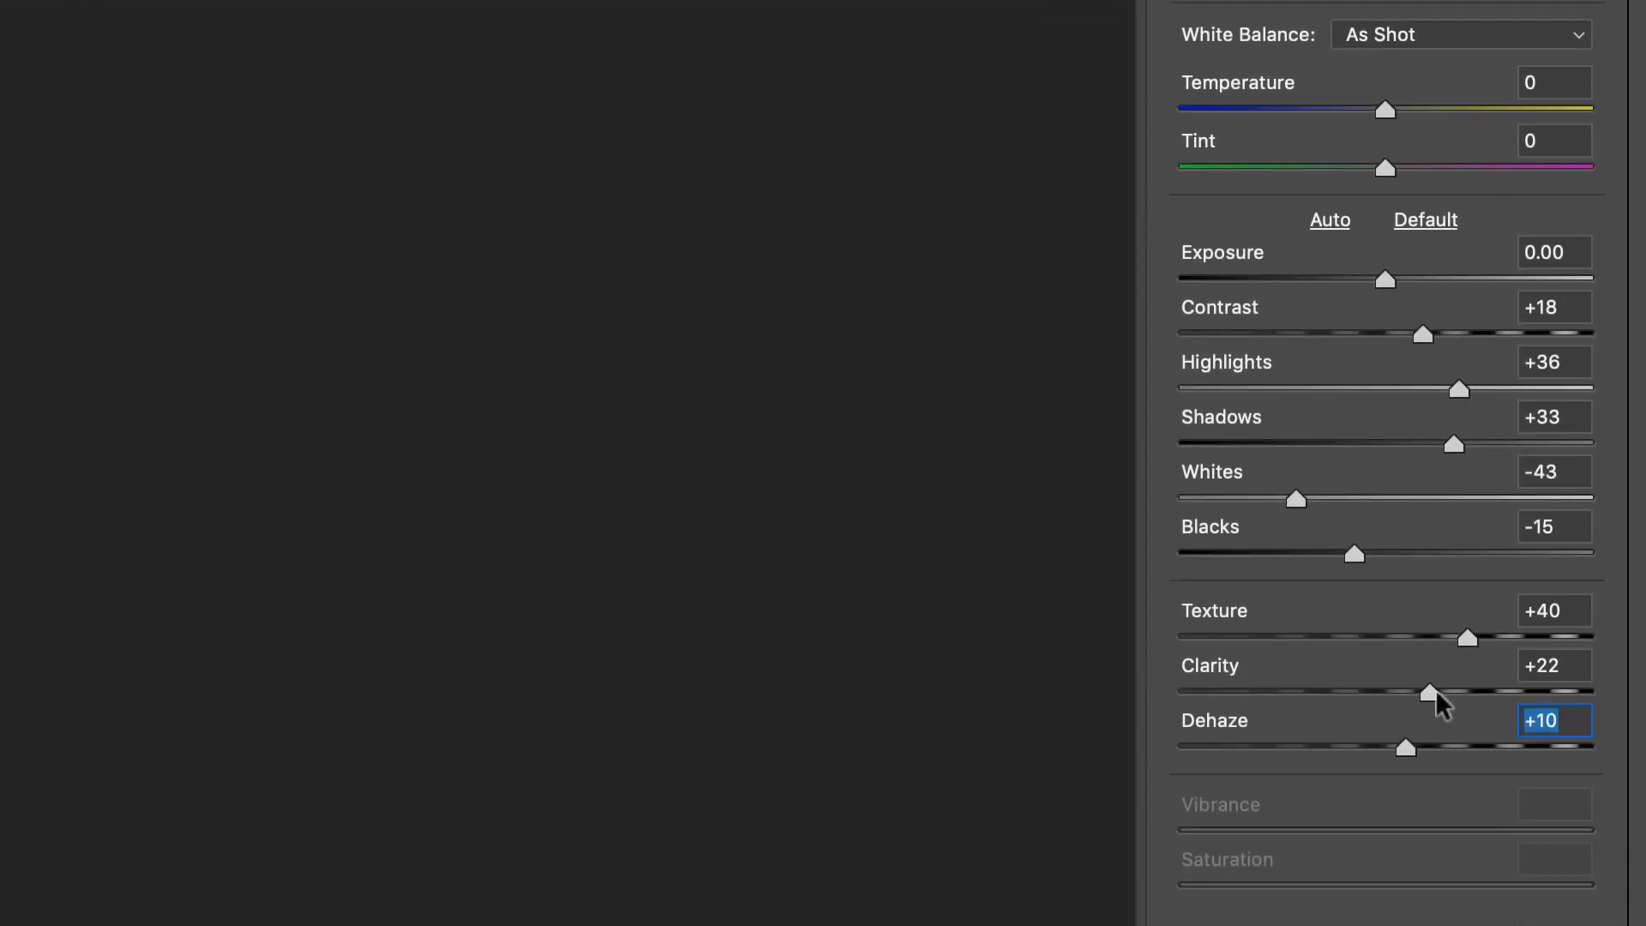
{"action": "left_click", "coordinate": [1445, 679]}
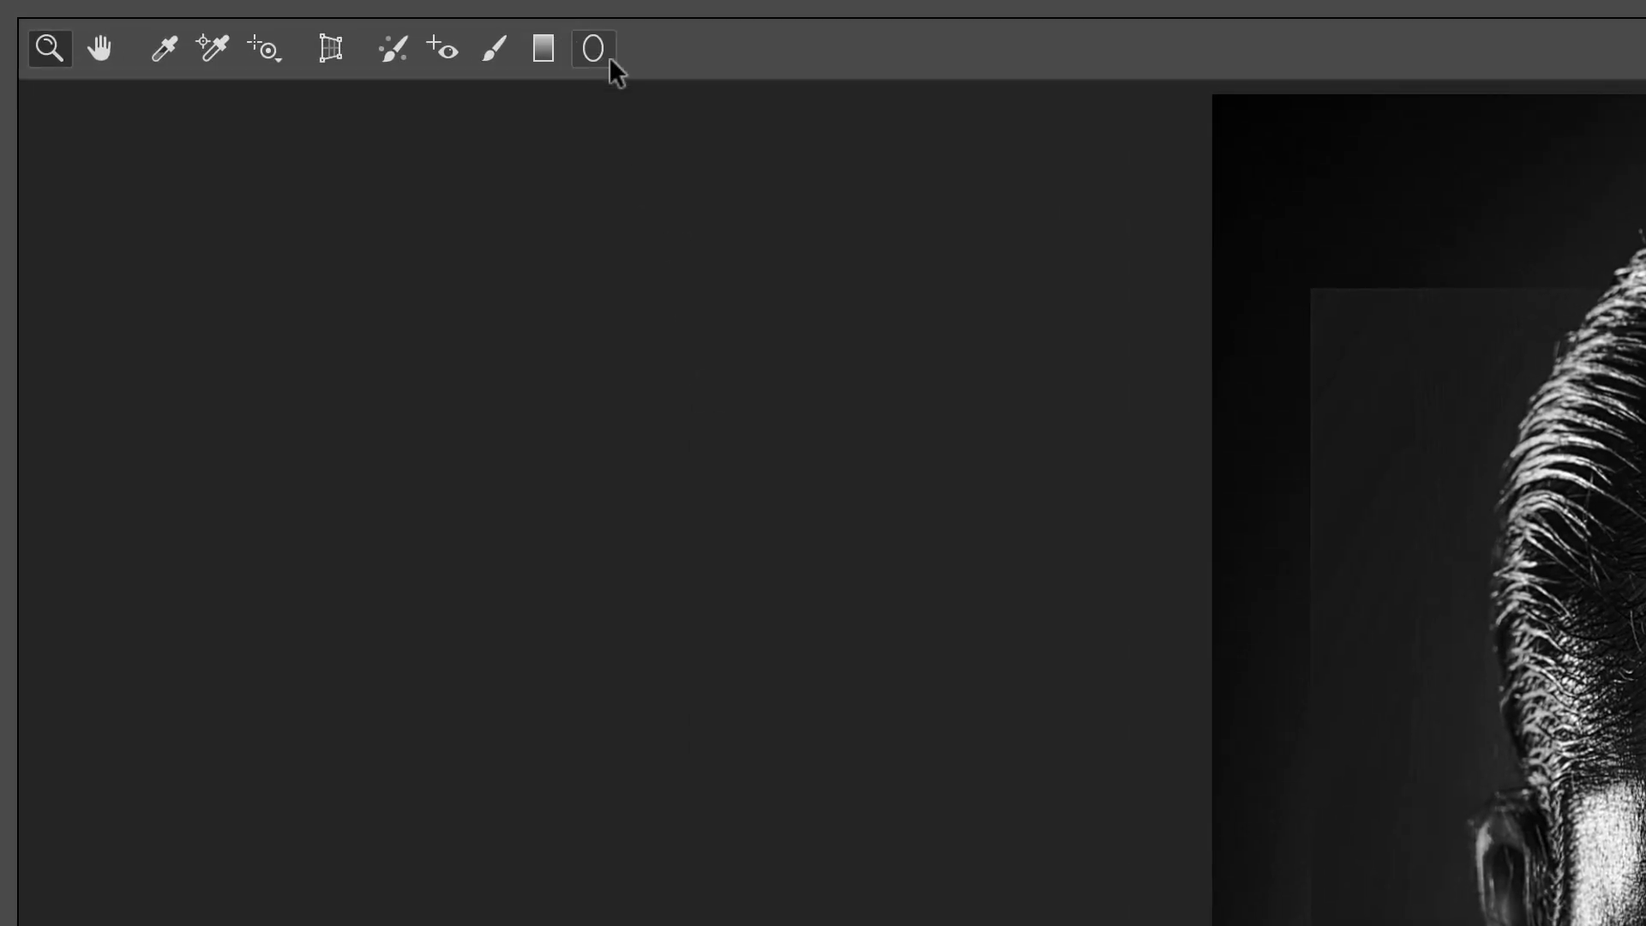
- Draw a radial filter over the brightly lit hair at the side of the head and duplicate it onto the opposite side
{"action": "left_click", "coordinate": [593, 49]}
{"action": "left_click_drag", "start_coordinate": [1470, 347], "coordinate": [1645, 560]}
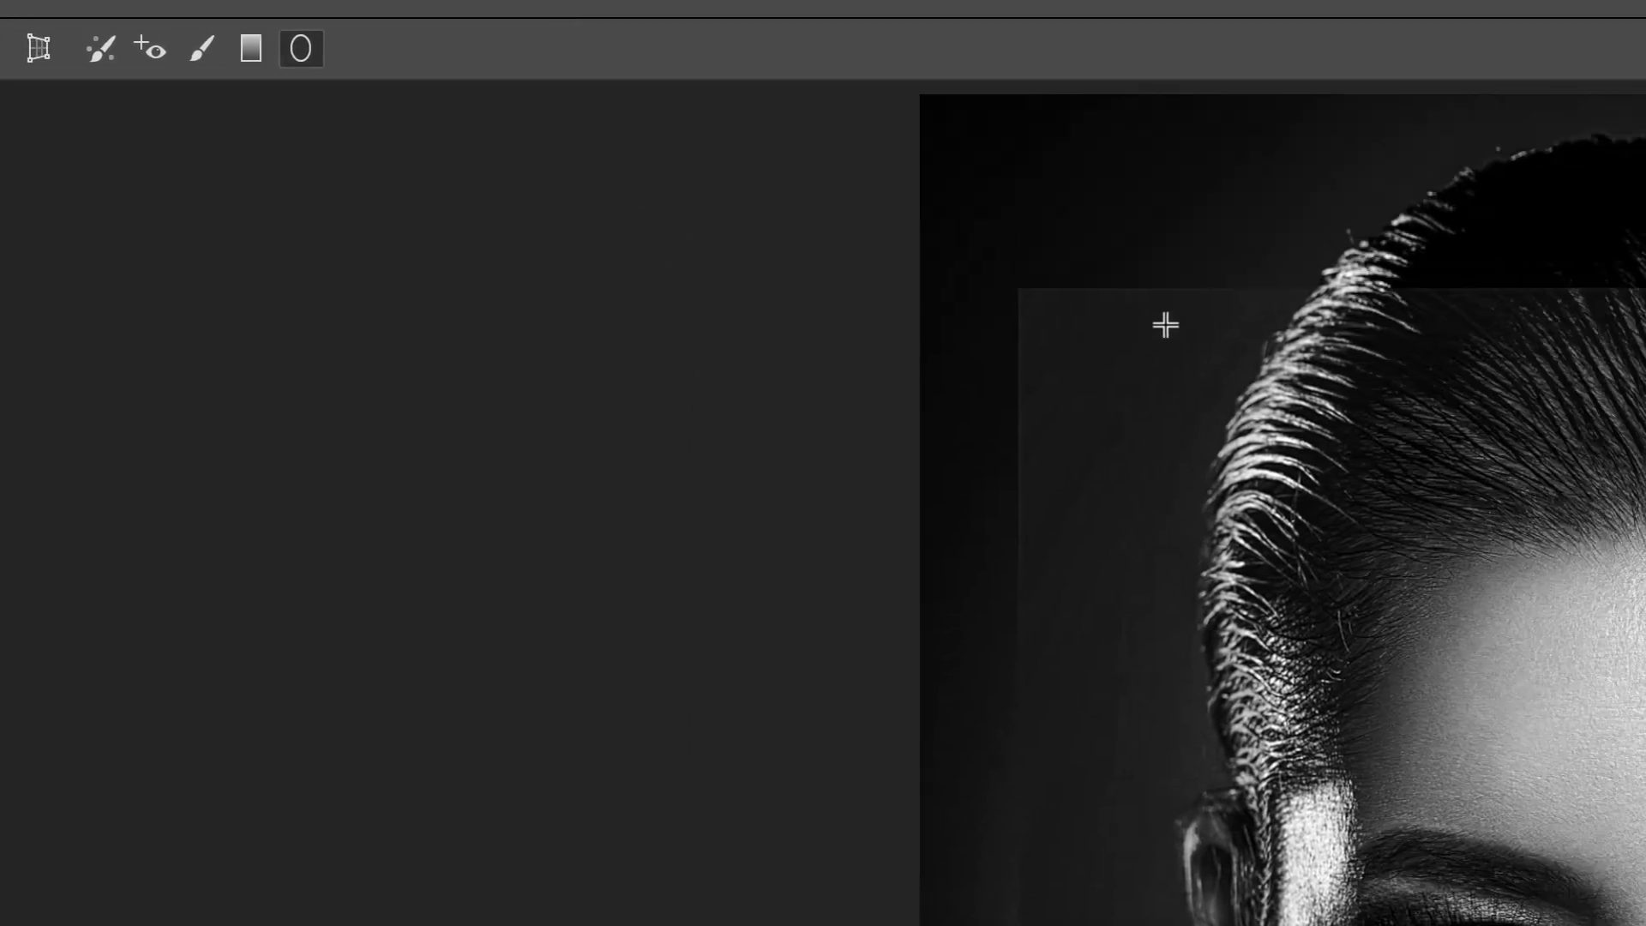
{"action": "left_click_drag", "start_coordinate": [758, 560], "coordinate": [736, 597]}
{"action": "left_click_drag", "start_coordinate": [592, 301], "coordinate": [683, 384]}
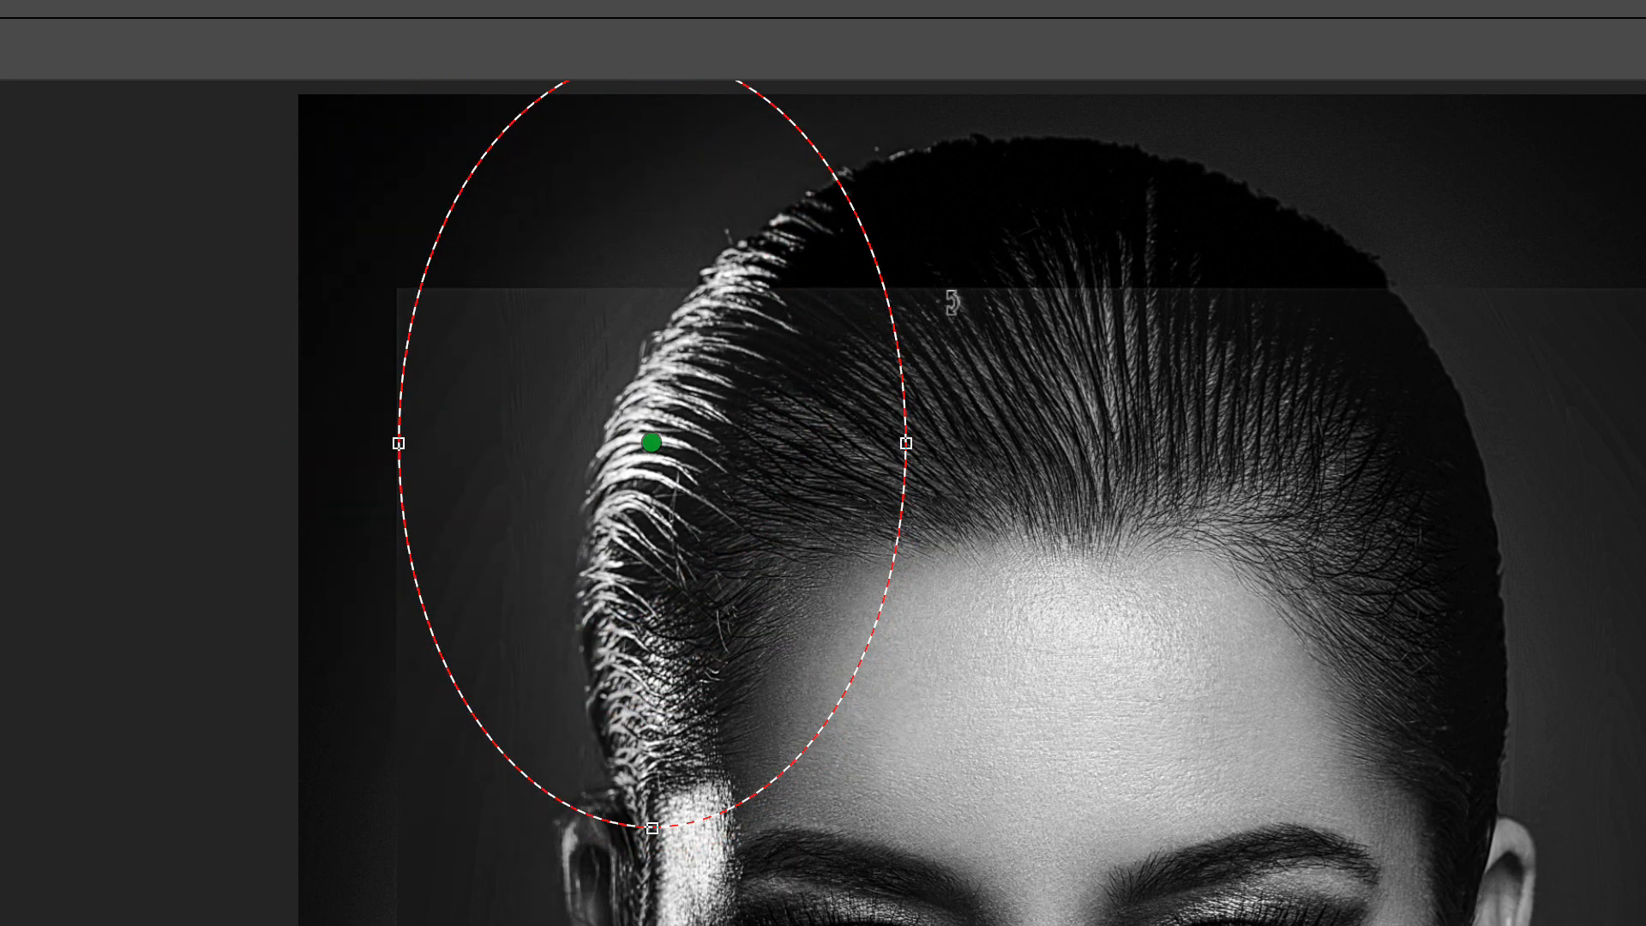
{"action": "right_click", "coordinate": [613, 420]}
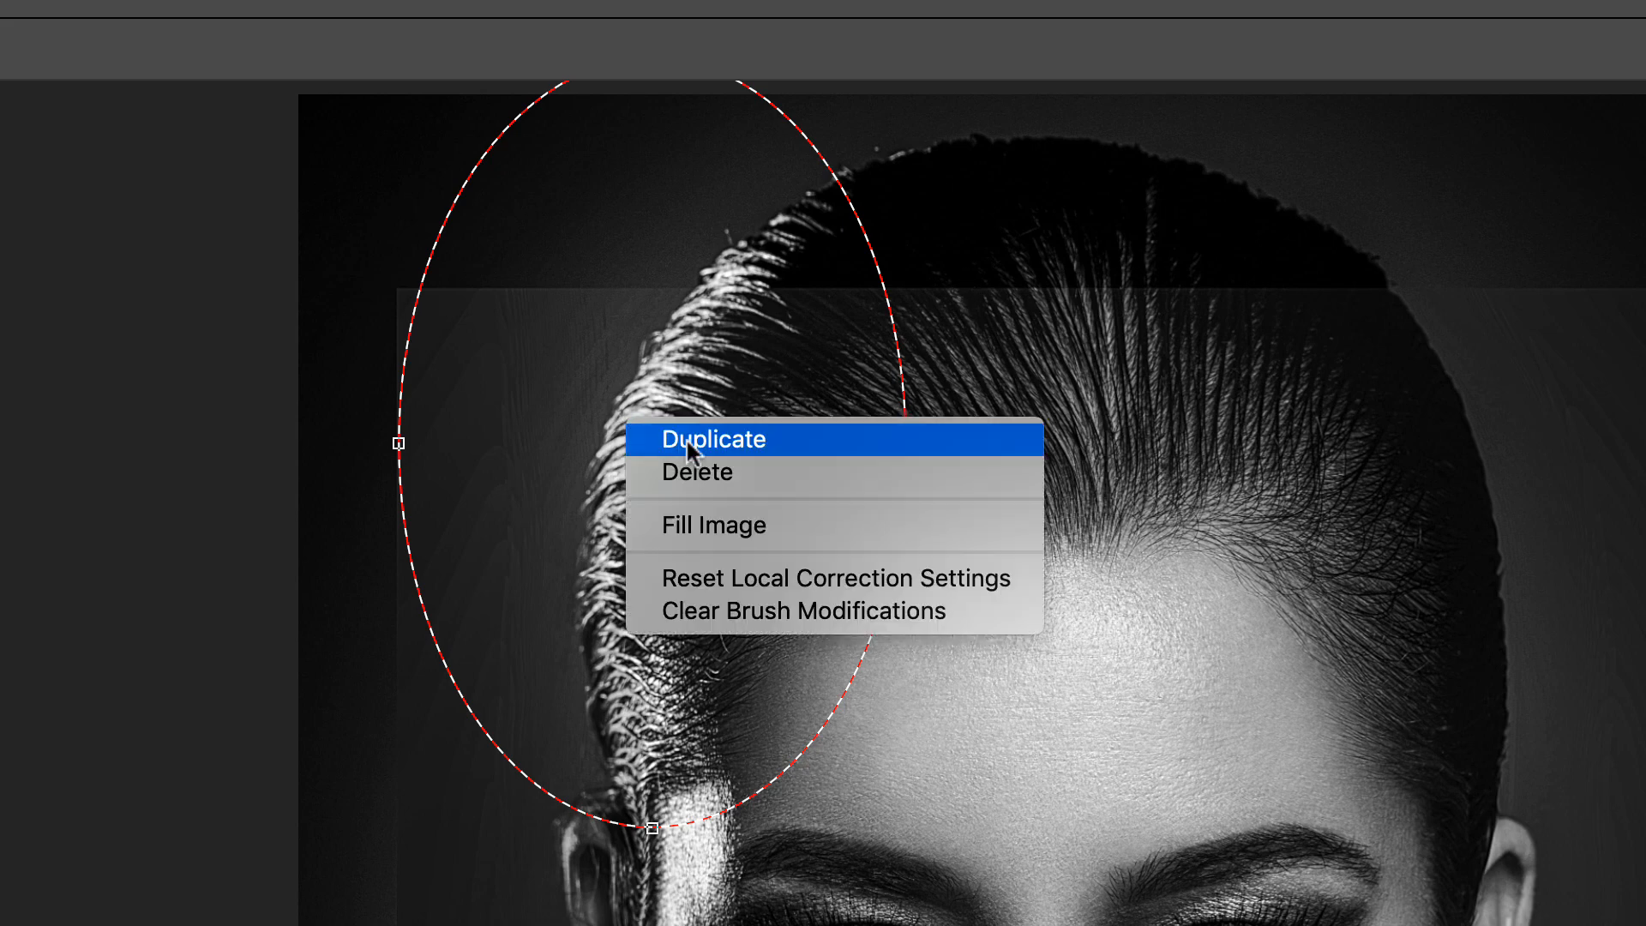
{"action": "left_click", "coordinate": [838, 434]}
{"action": "left_click_drag", "start_coordinate": [652, 442], "coordinate": [1462, 417]}
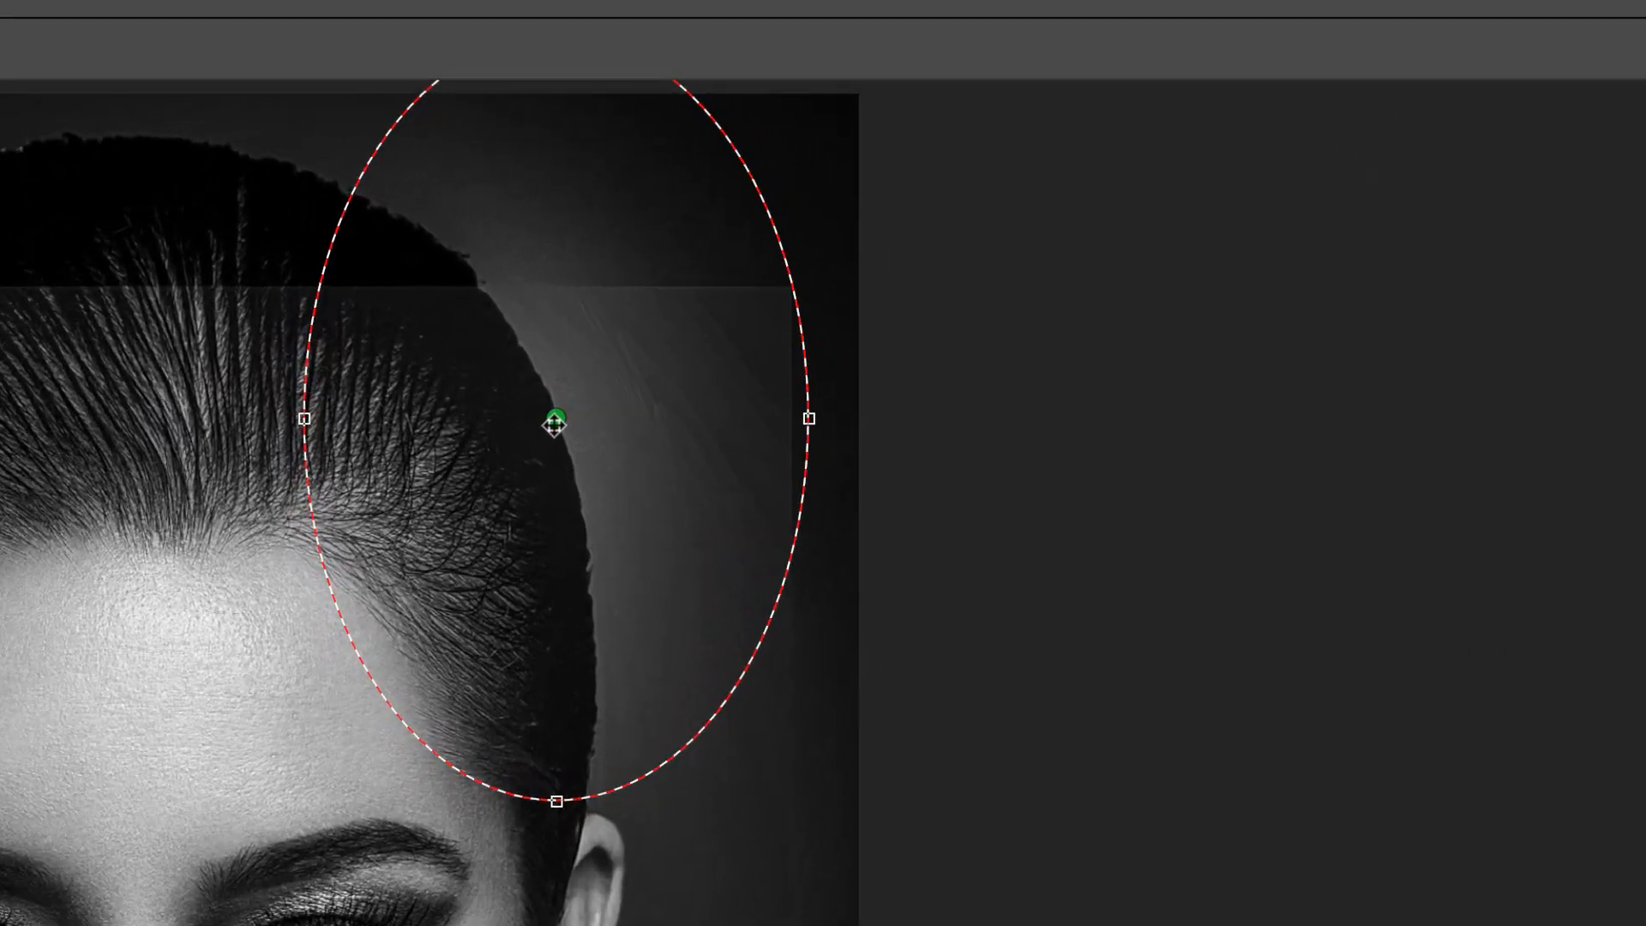
- Duplicate the radial filter onto the hair above the forehead and flatten the copy into a wide ellipse
{"action": "right_click", "coordinate": [892, 159]}
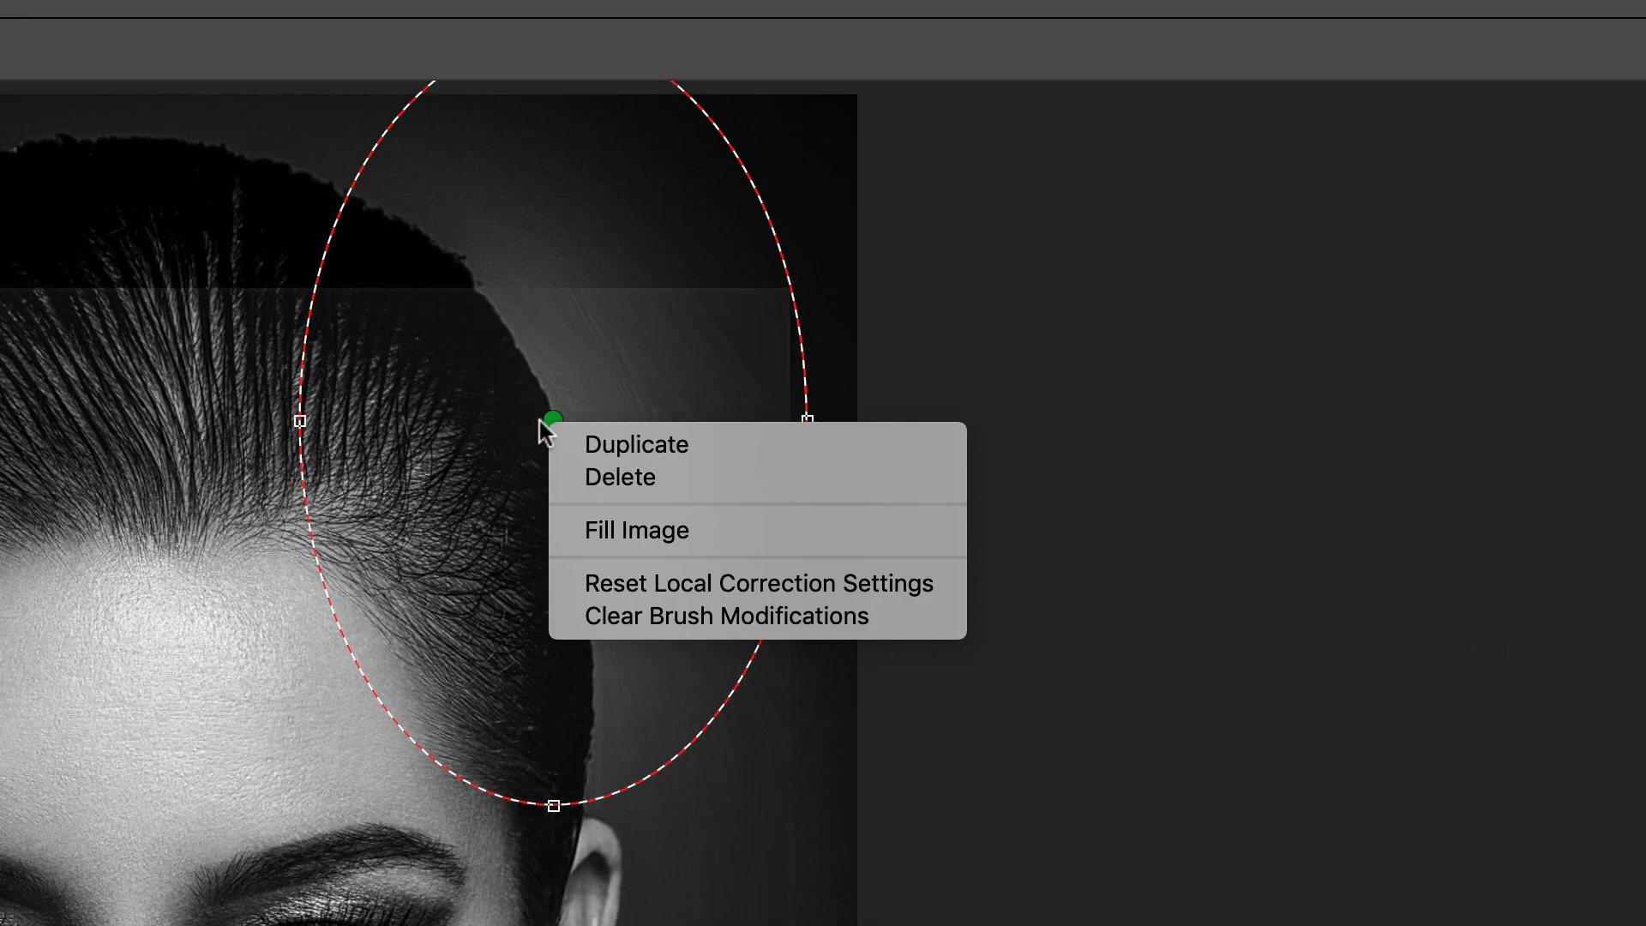
{"action": "left_click", "coordinate": [634, 448]}
{"action": "left_click_drag", "start_coordinate": [501, 436], "coordinate": [441, 446]}
{"action": "left_click_drag", "start_coordinate": [318, 389], "coordinate": [39, 377]}
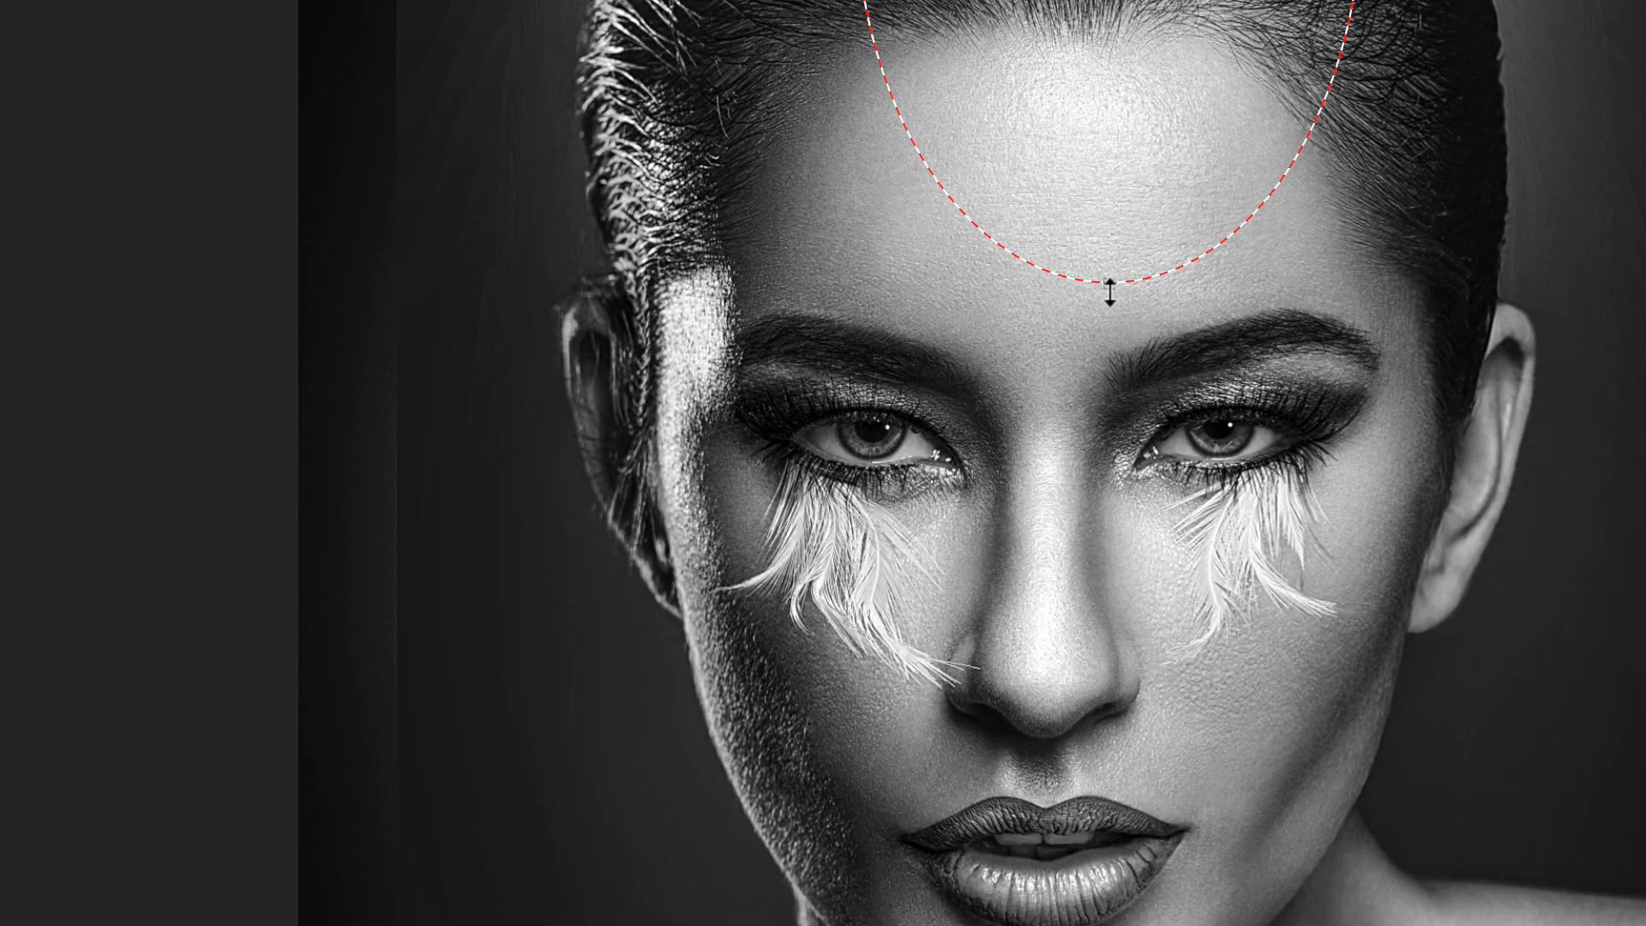
{"action": "left_click_drag", "start_coordinate": [1109, 291], "coordinate": [1110, 110]}
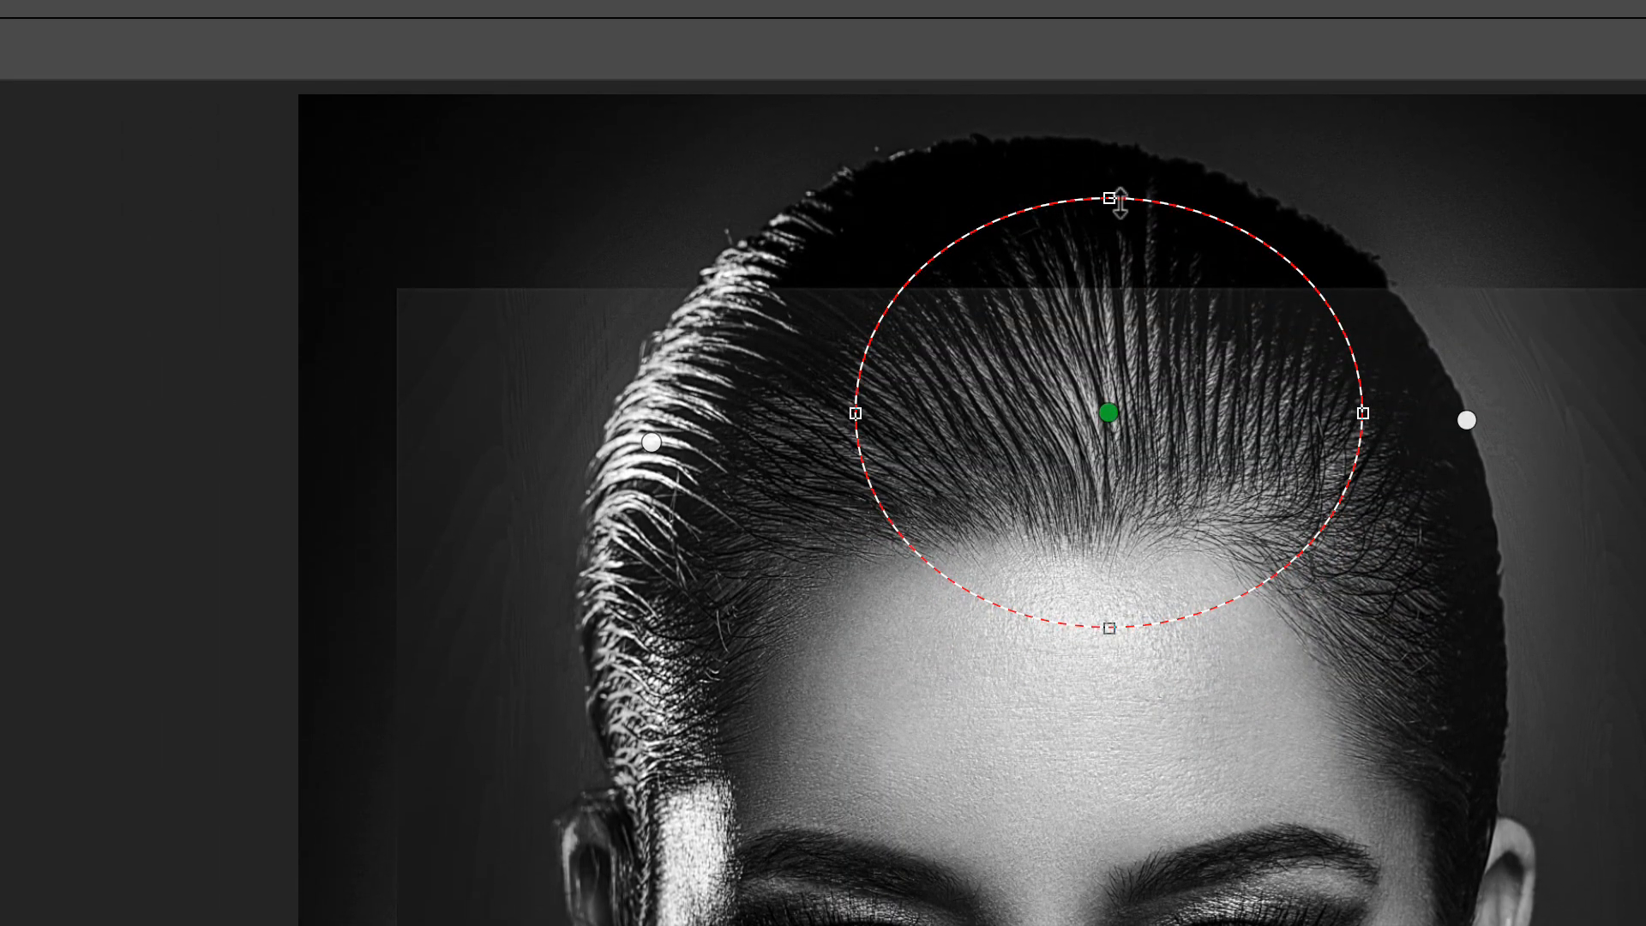
{"action": "left_click_drag", "start_coordinate": [1118, 203], "coordinate": [1119, 286]}
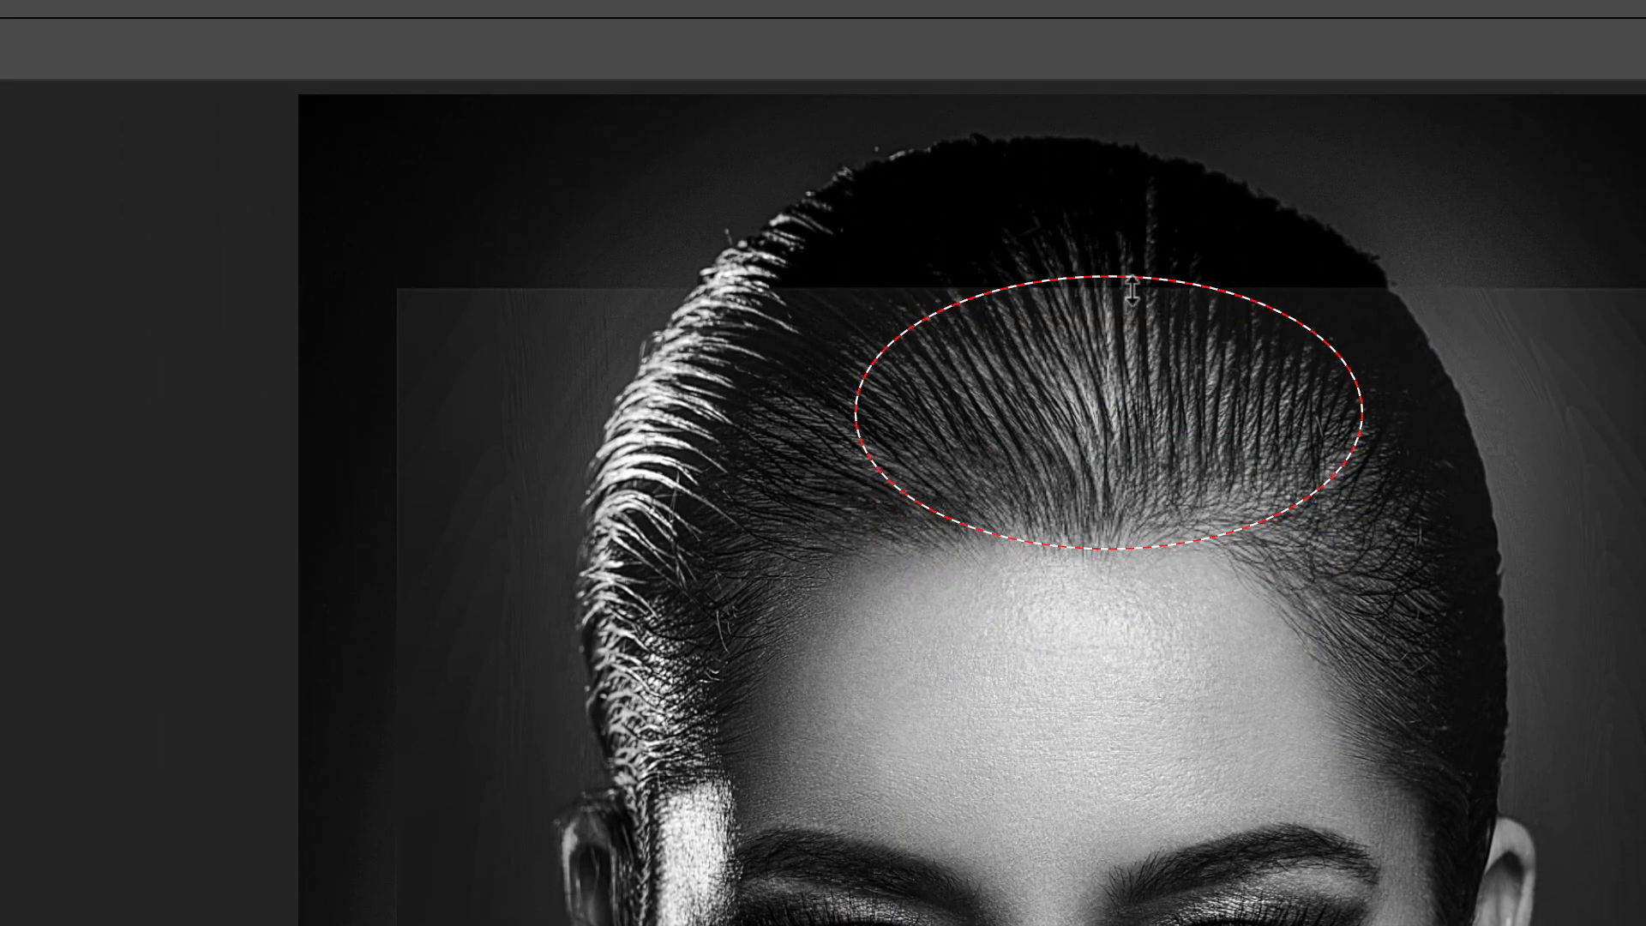
{"action": "left_click_drag", "start_coordinate": [1163, 370], "coordinate": [1082, 322]}
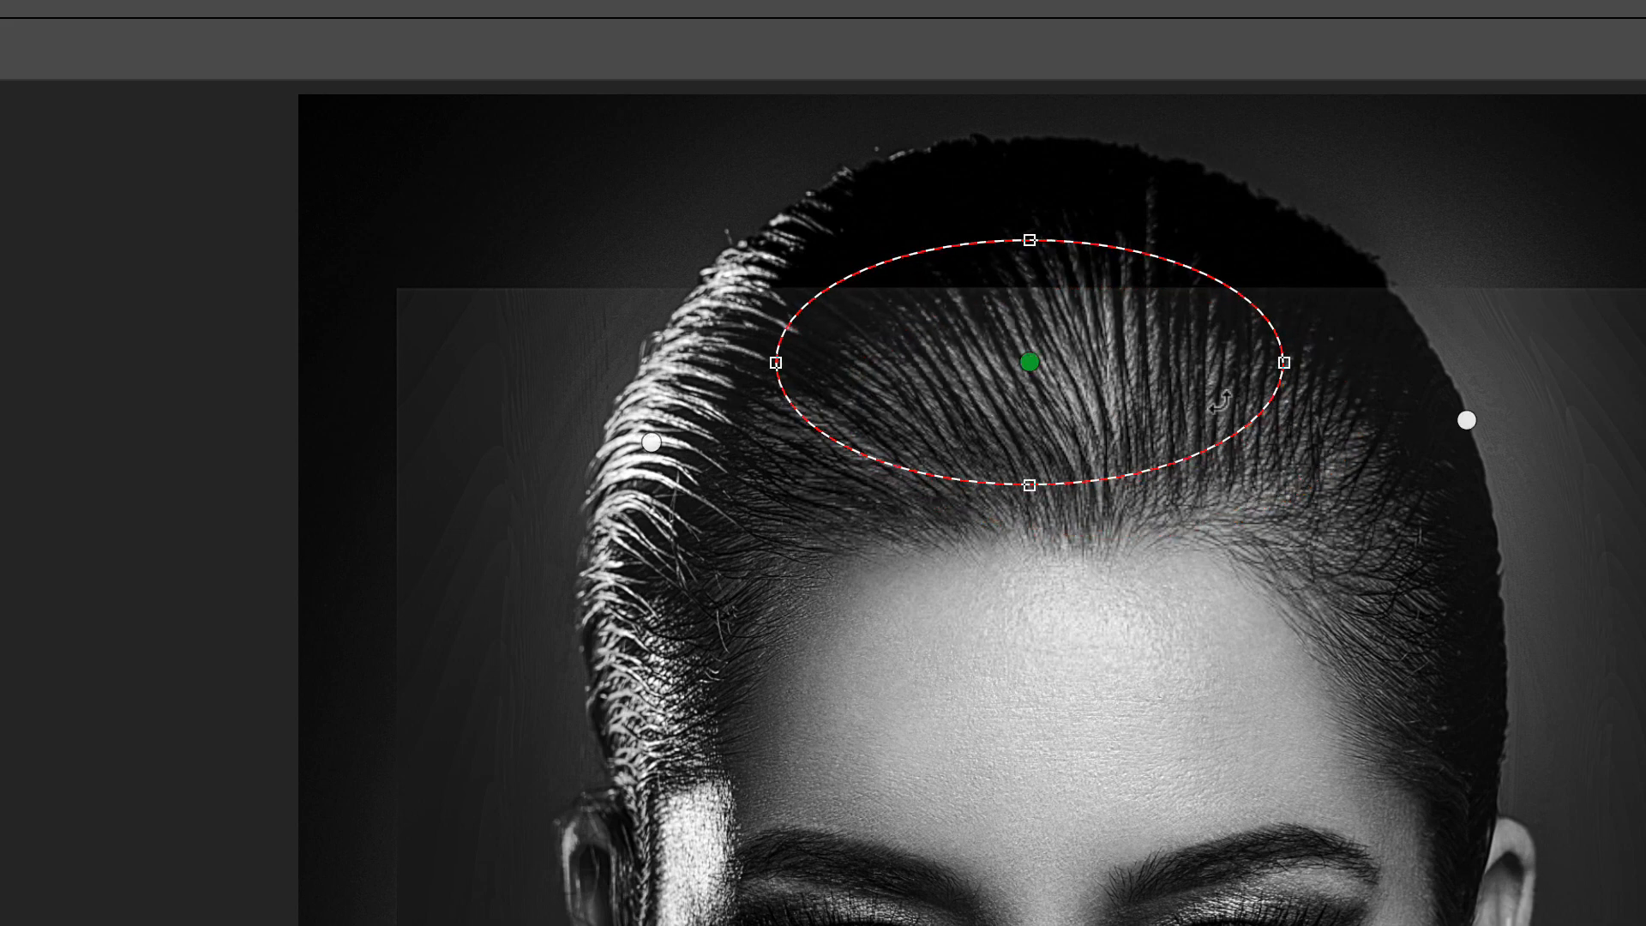
- Duplicate the flattened radial filter onto the eye on the portrait's right, narrowing and tilting it to follow the brow
{"action": "right_click", "coordinate": [1122, 388]}
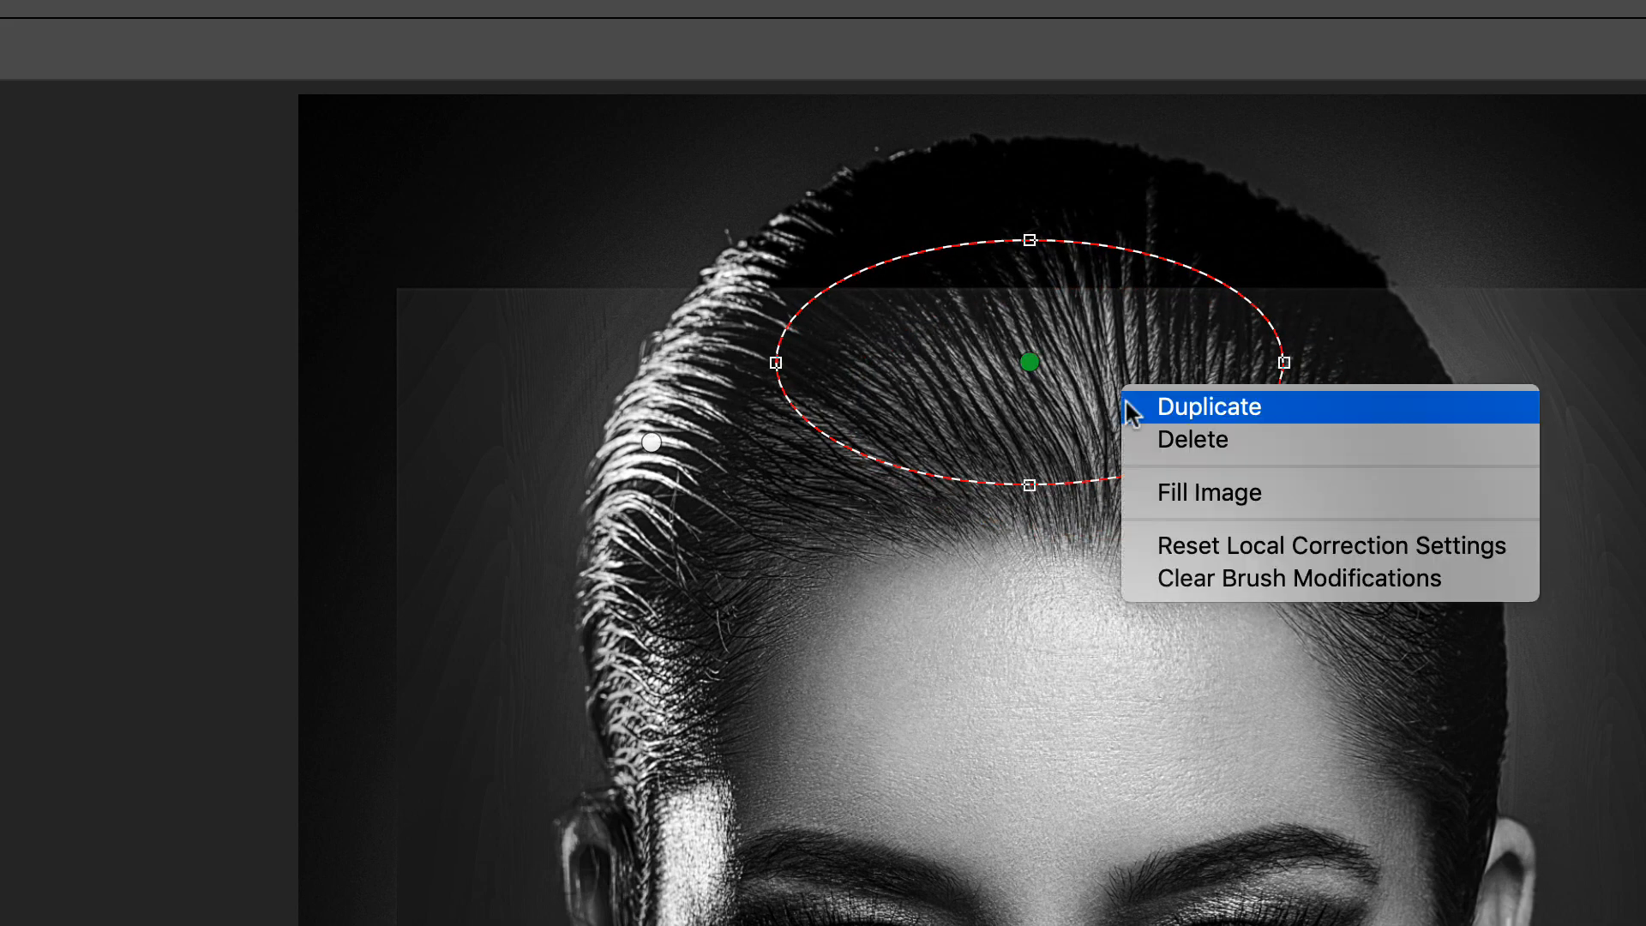
{"action": "left_click", "coordinate": [1178, 410]}
{"action": "left_click_drag", "start_coordinate": [1089, 386], "coordinate": [1283, 861]}
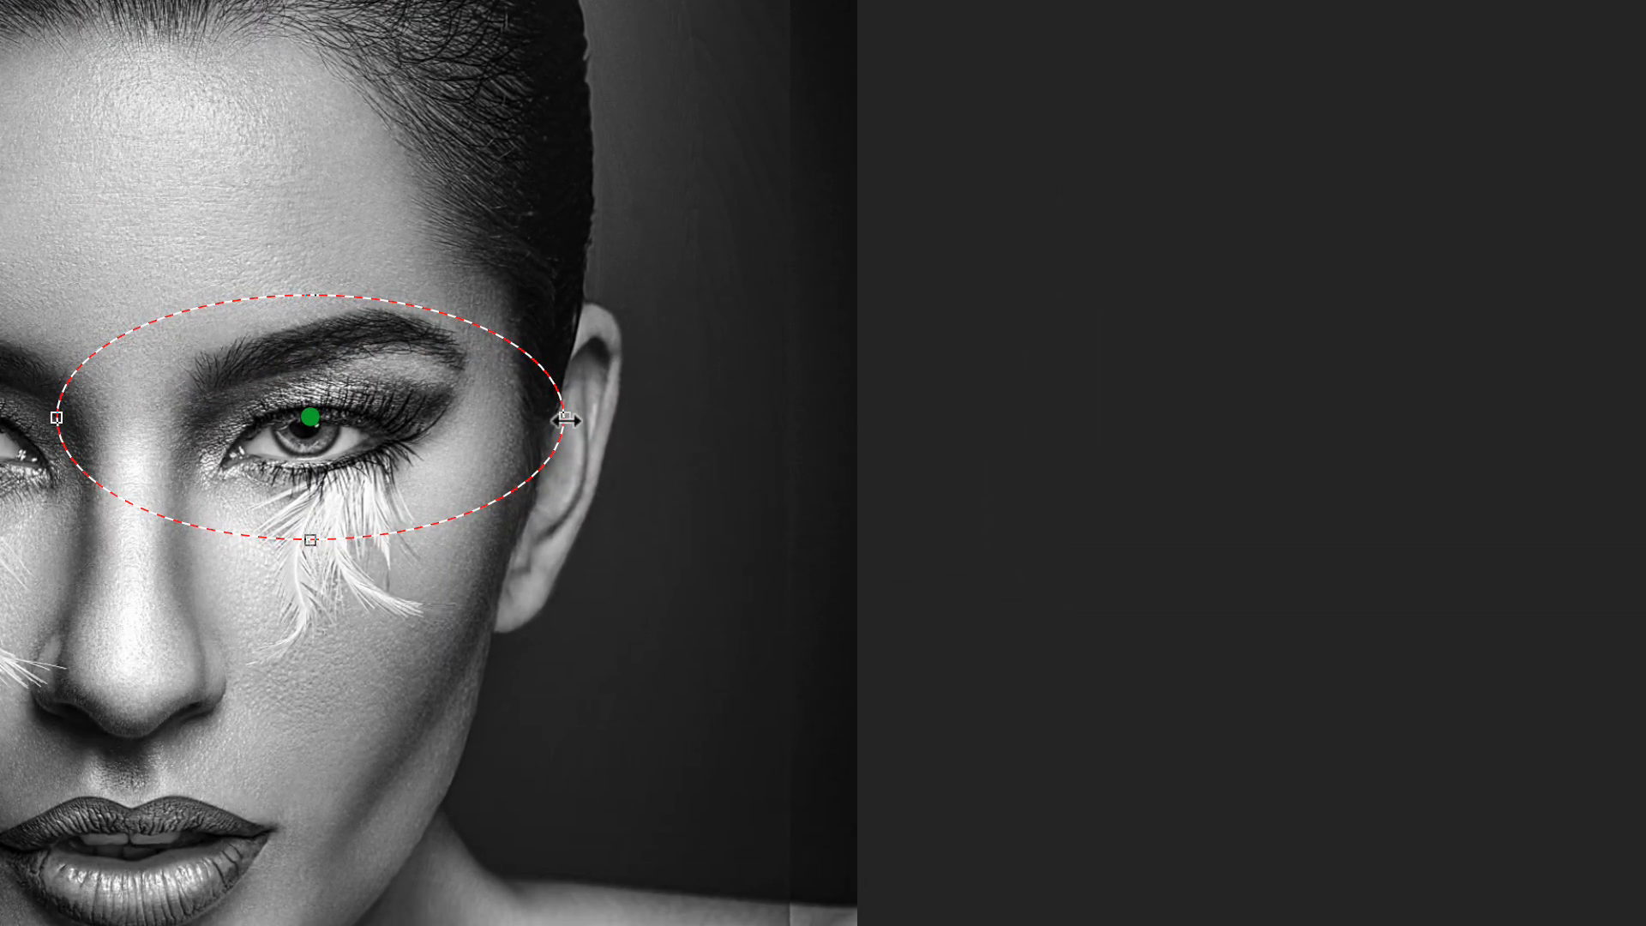
{"action": "left_click_drag", "start_coordinate": [565, 420], "coordinate": [537, 320]}
{"action": "left_click_drag", "start_coordinate": [568, 396], "coordinate": [522, 449]}
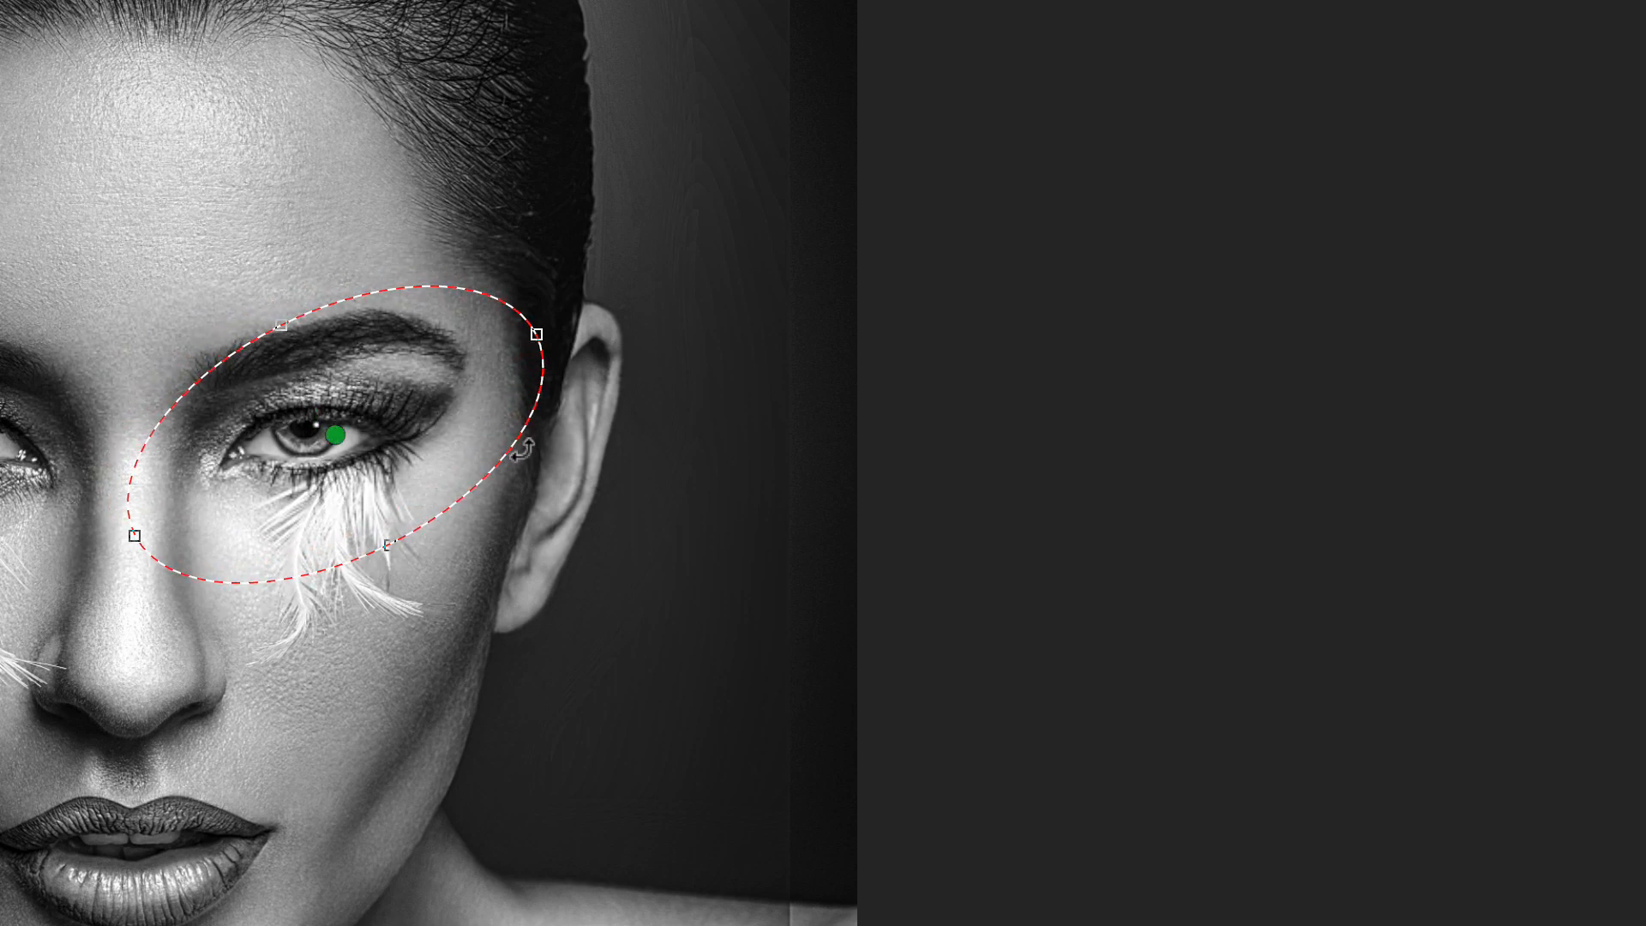
{"action": "left_click_drag", "start_coordinate": [429, 419], "coordinate": [423, 410]}
- Duplicate the eye's radial filter onto the other eye, rotating it to mirror the first and narrowing it to fit
{"action": "right_click", "coordinate": [403, 421]}
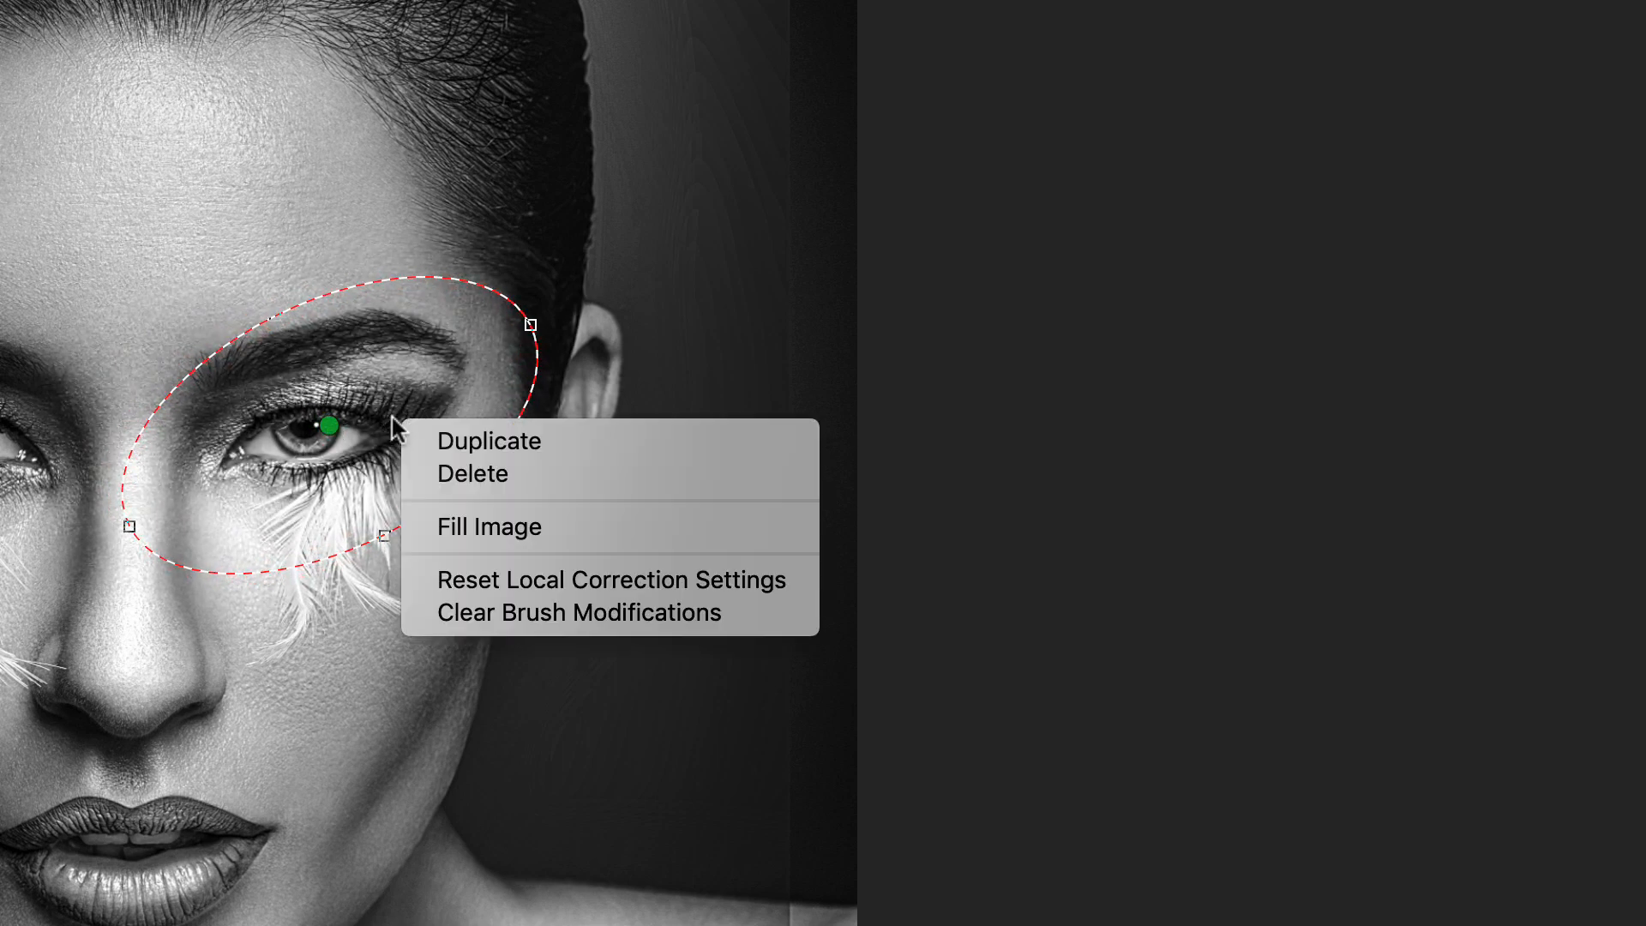
{"action": "left_click", "coordinate": [480, 441]}
{"action": "left_click_drag", "start_coordinate": [331, 426], "coordinate": [3, 423]}
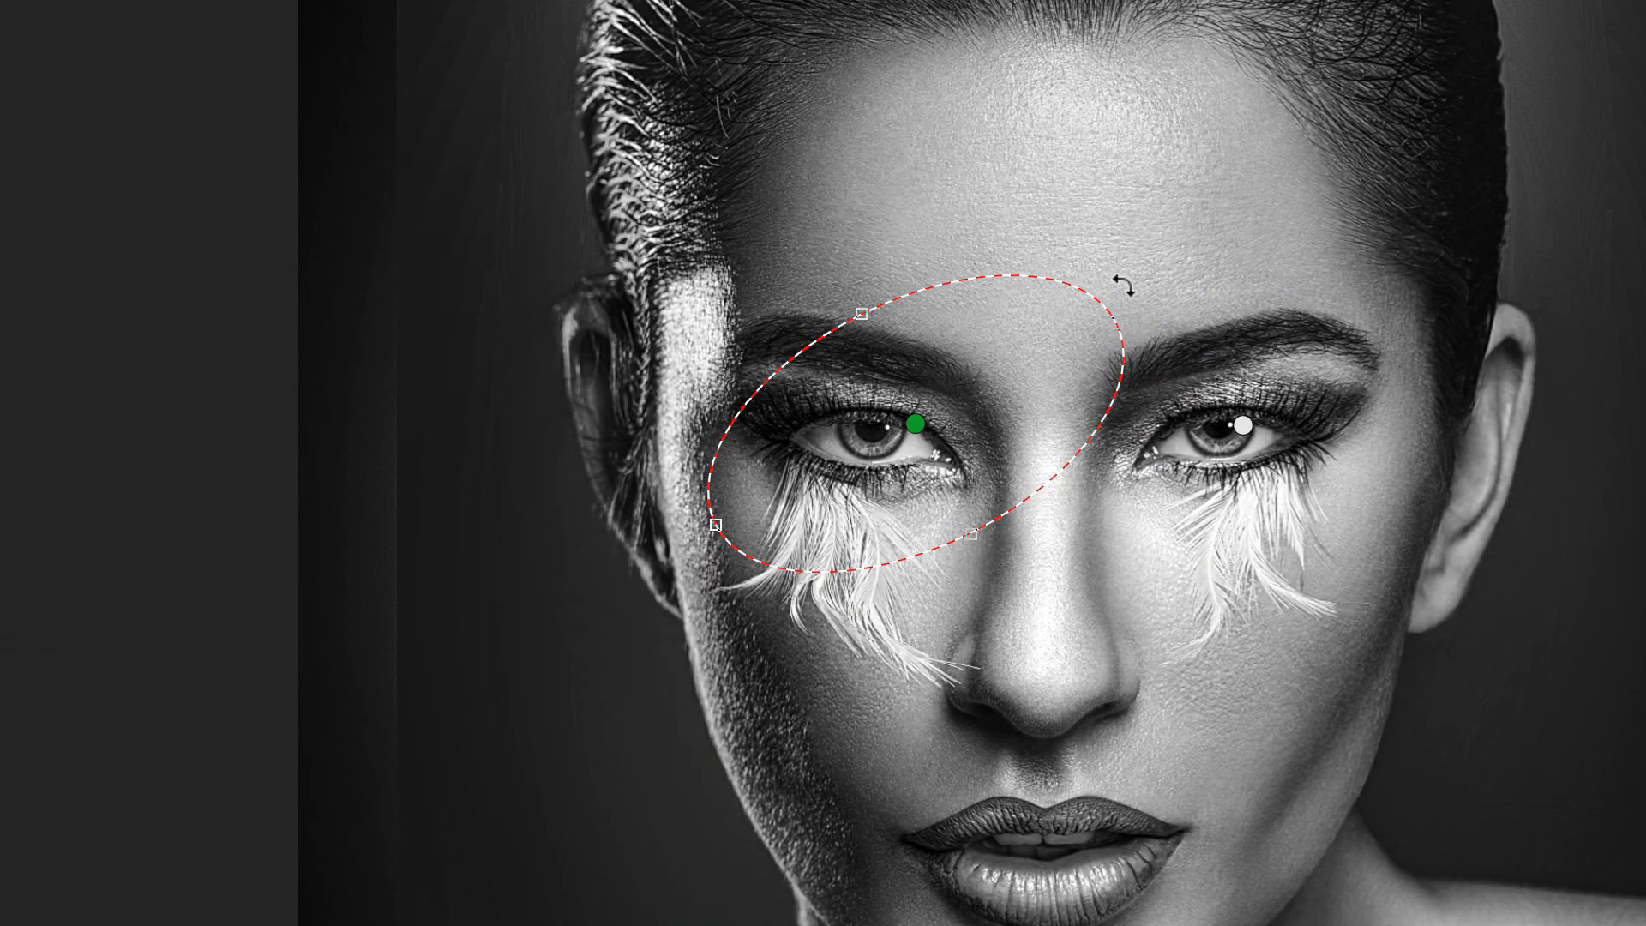
{"action": "left_click_drag", "start_coordinate": [207, 279], "coordinate": [270, 452]}
{"action": "left_click_drag", "start_coordinate": [1181, 450], "coordinate": [1147, 497]}
{"action": "left_click_drag", "start_coordinate": [978, 449], "coordinate": [917, 465]}
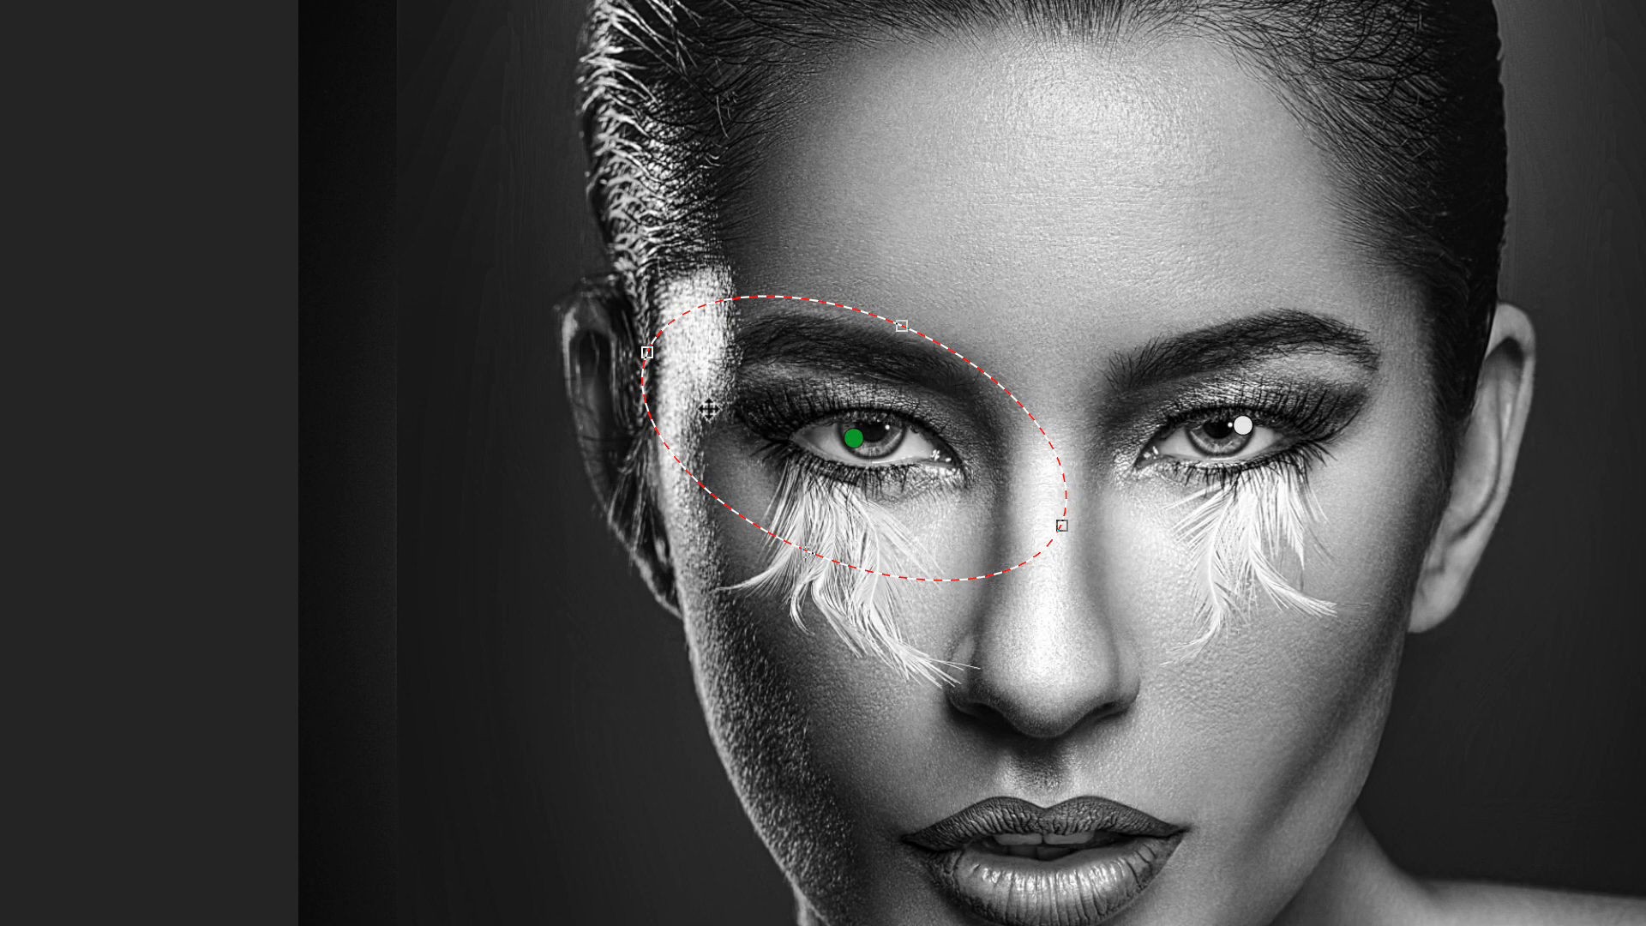
{"action": "mouse_move", "coordinate": [649, 351]}
{"action": "left_mouse_down"}
{"action": "mouse_move", "coordinate": [679, 341]}
{"action": "mouse_move", "coordinate": [672, 367]}
{"action": "left_mouse_up"}
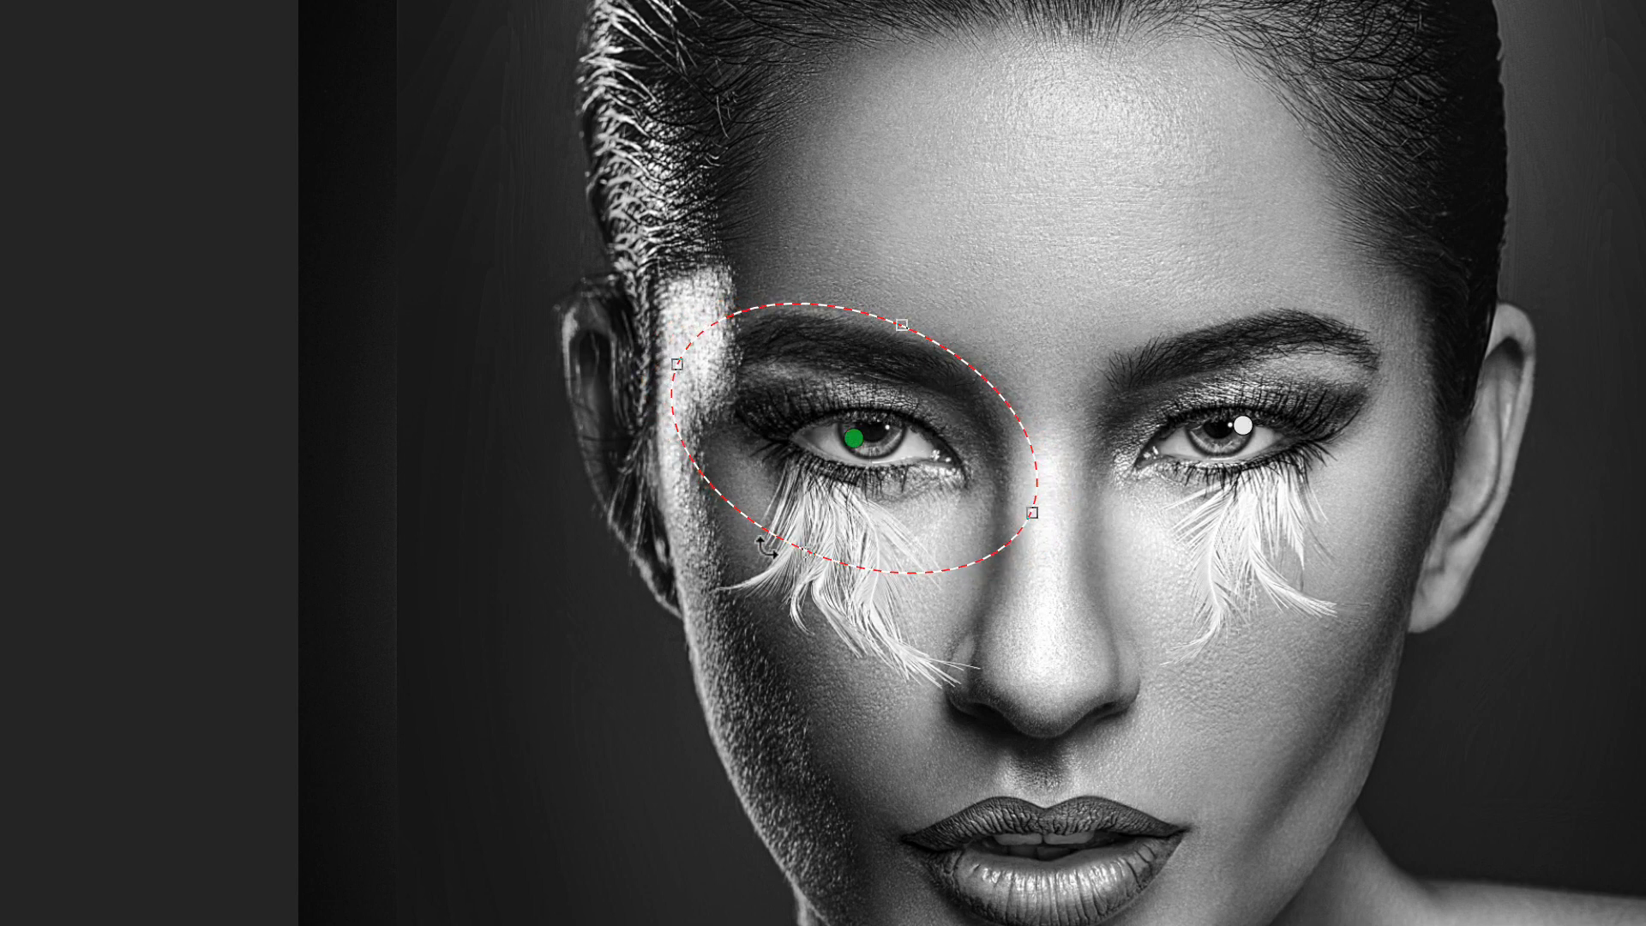
{"action": "left_click_drag", "start_coordinate": [799, 547], "coordinate": [810, 518]}
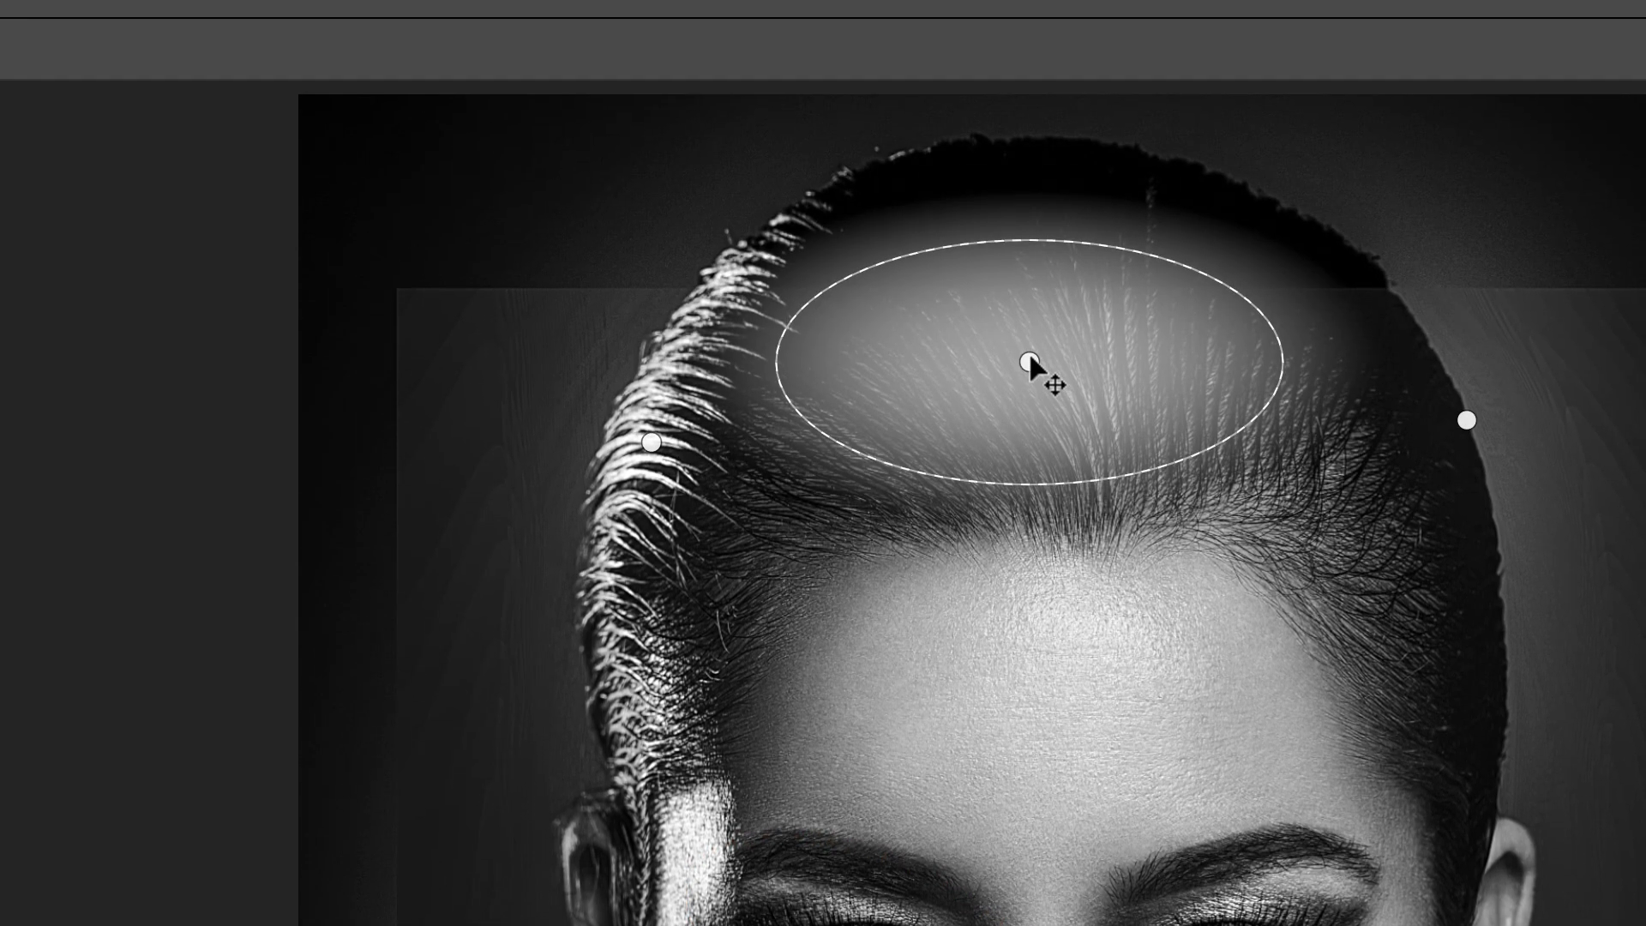
- Duplicate the radial filter above the forehead once more and apply the Camera Raw settings
{"action": "right_click", "coordinate": [1029, 361]}
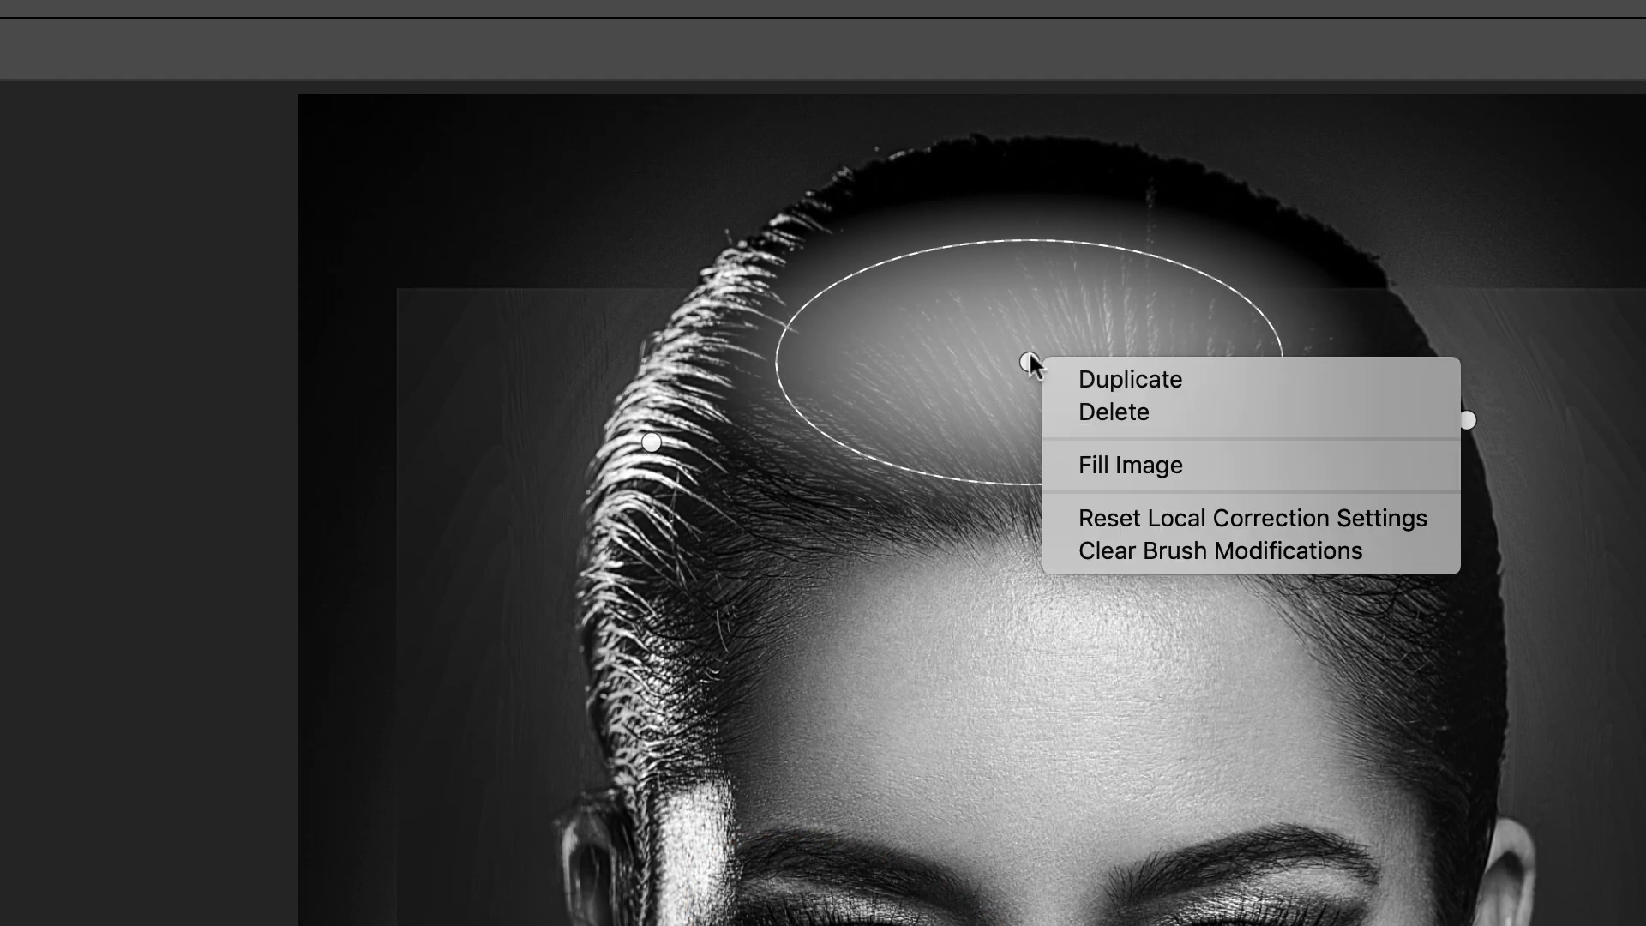
{"action": "left_click", "coordinate": [1093, 375]}
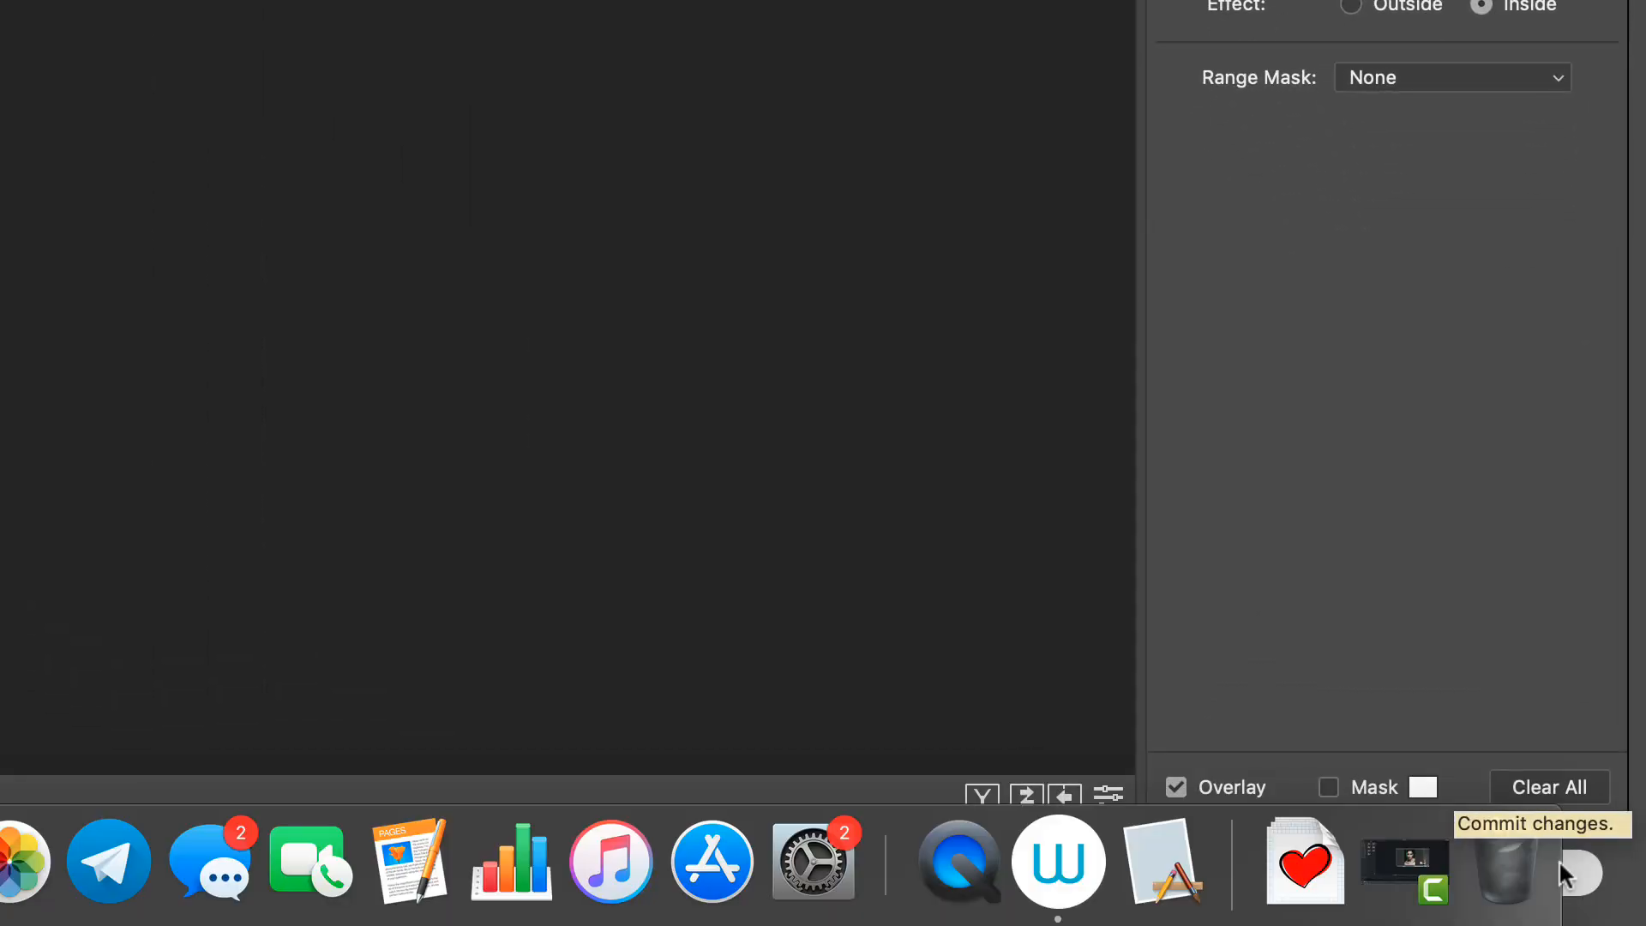
{"action": "left_click", "coordinate": [1606, 907]}
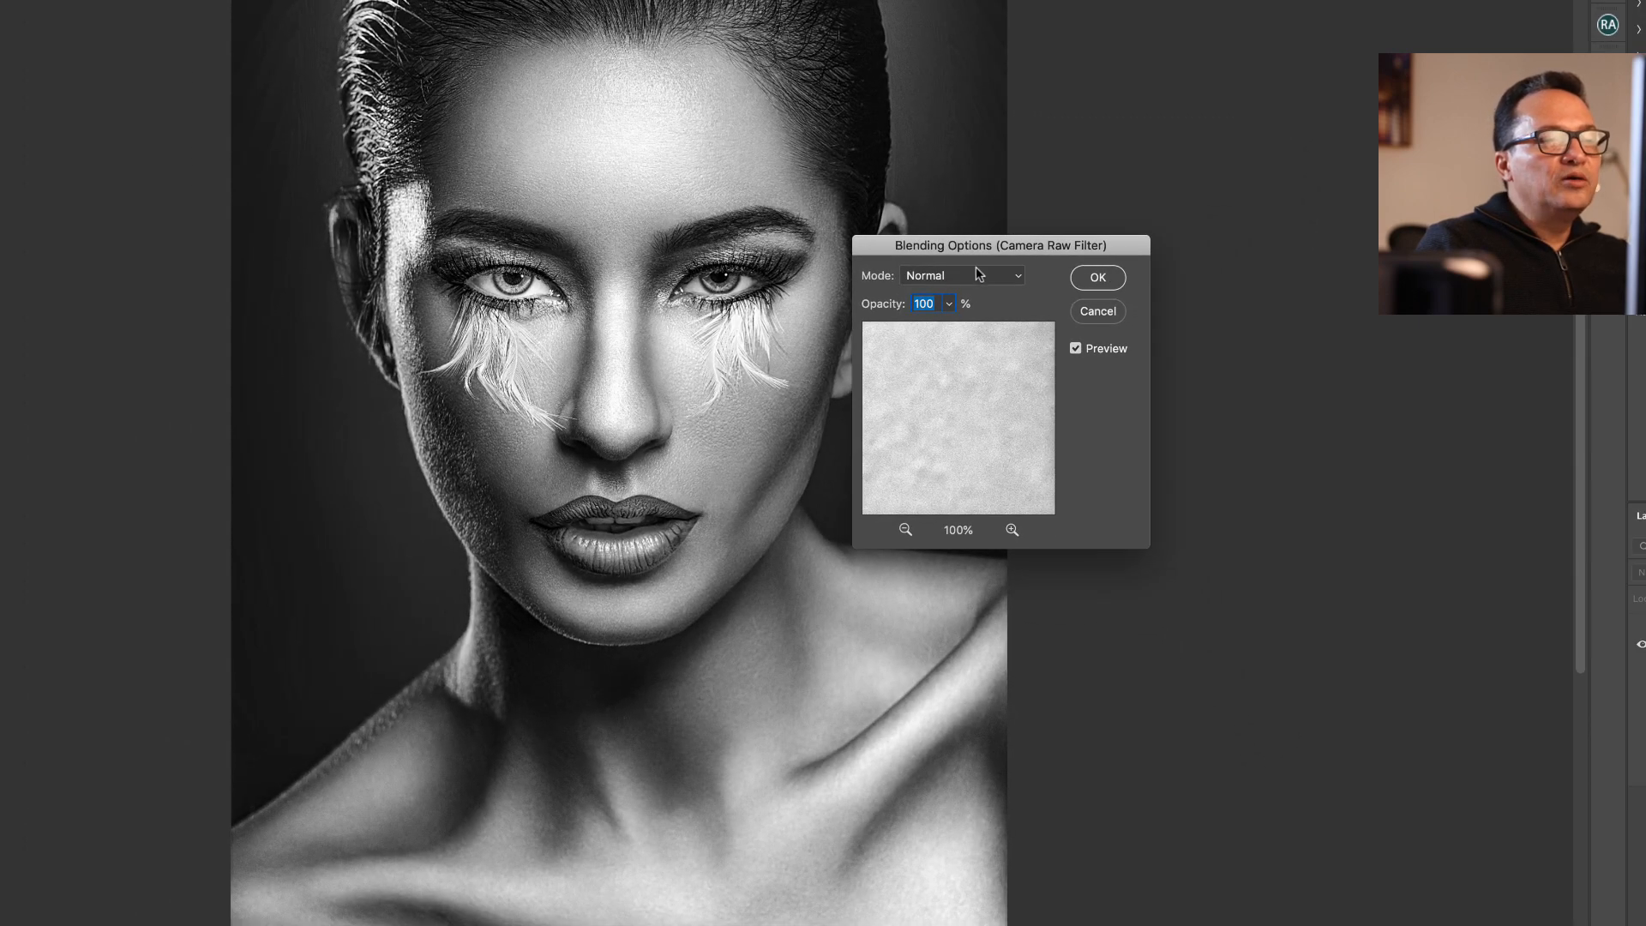
- Set the top Camera Raw smart filter's blending to Luminosity mode at 55% opacity
{"action": "left_click", "coordinate": [976, 270]}
{"action": "left_click", "coordinate": [980, 744]}
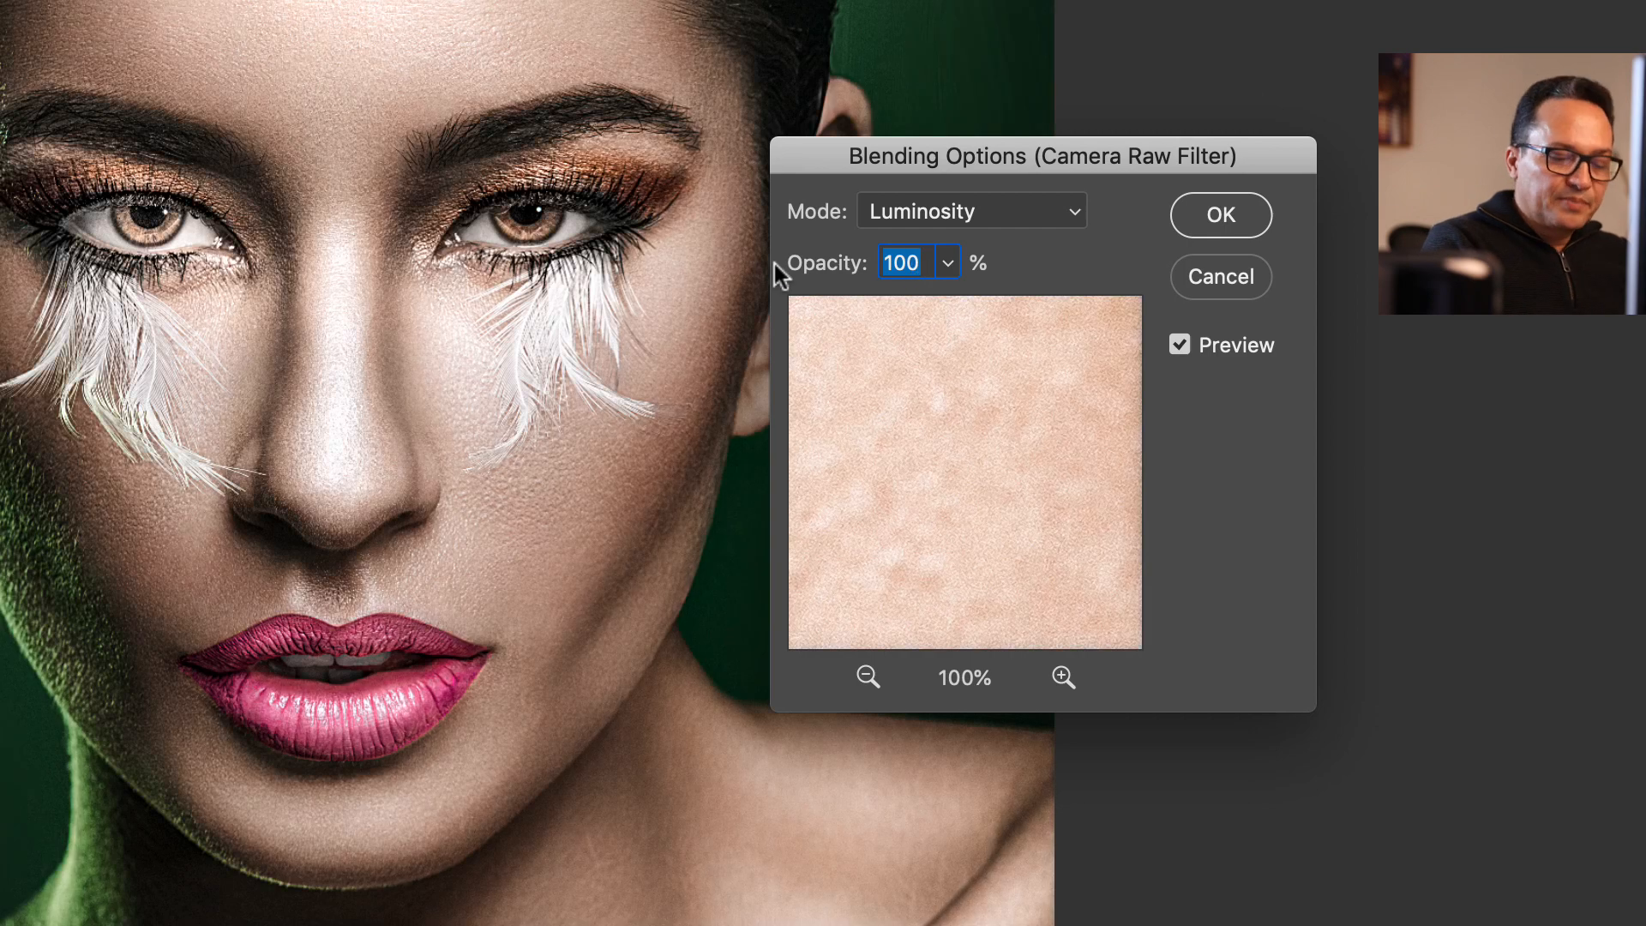
{"action": "type", "text": "55"}
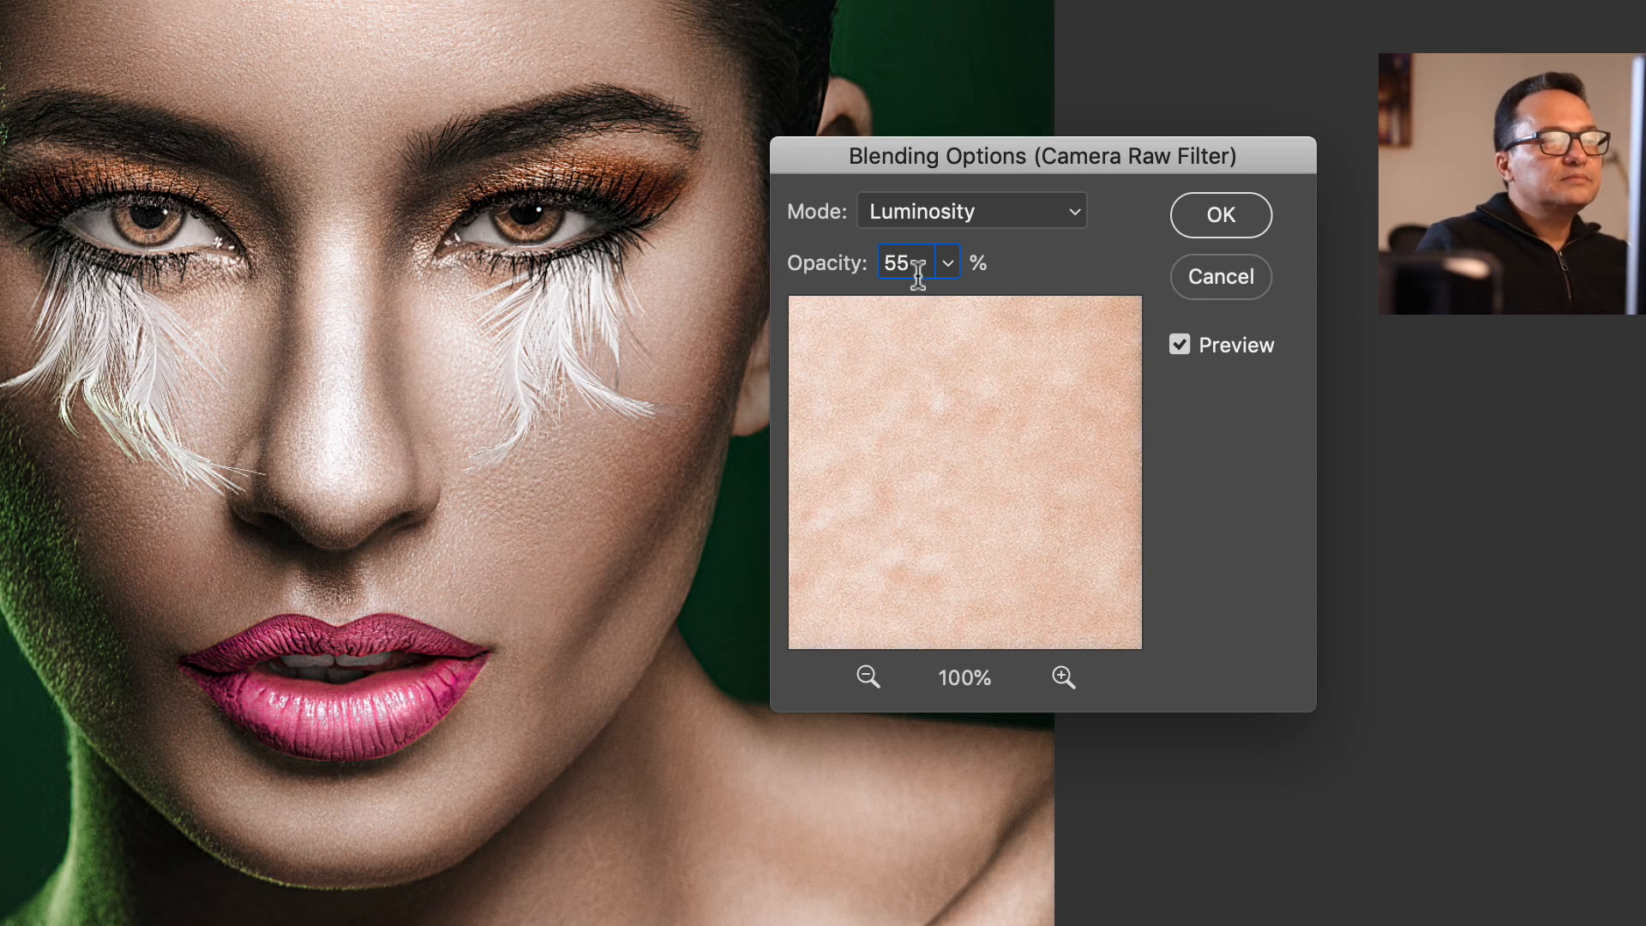
{"action": "left_click", "coordinate": [1226, 217]}
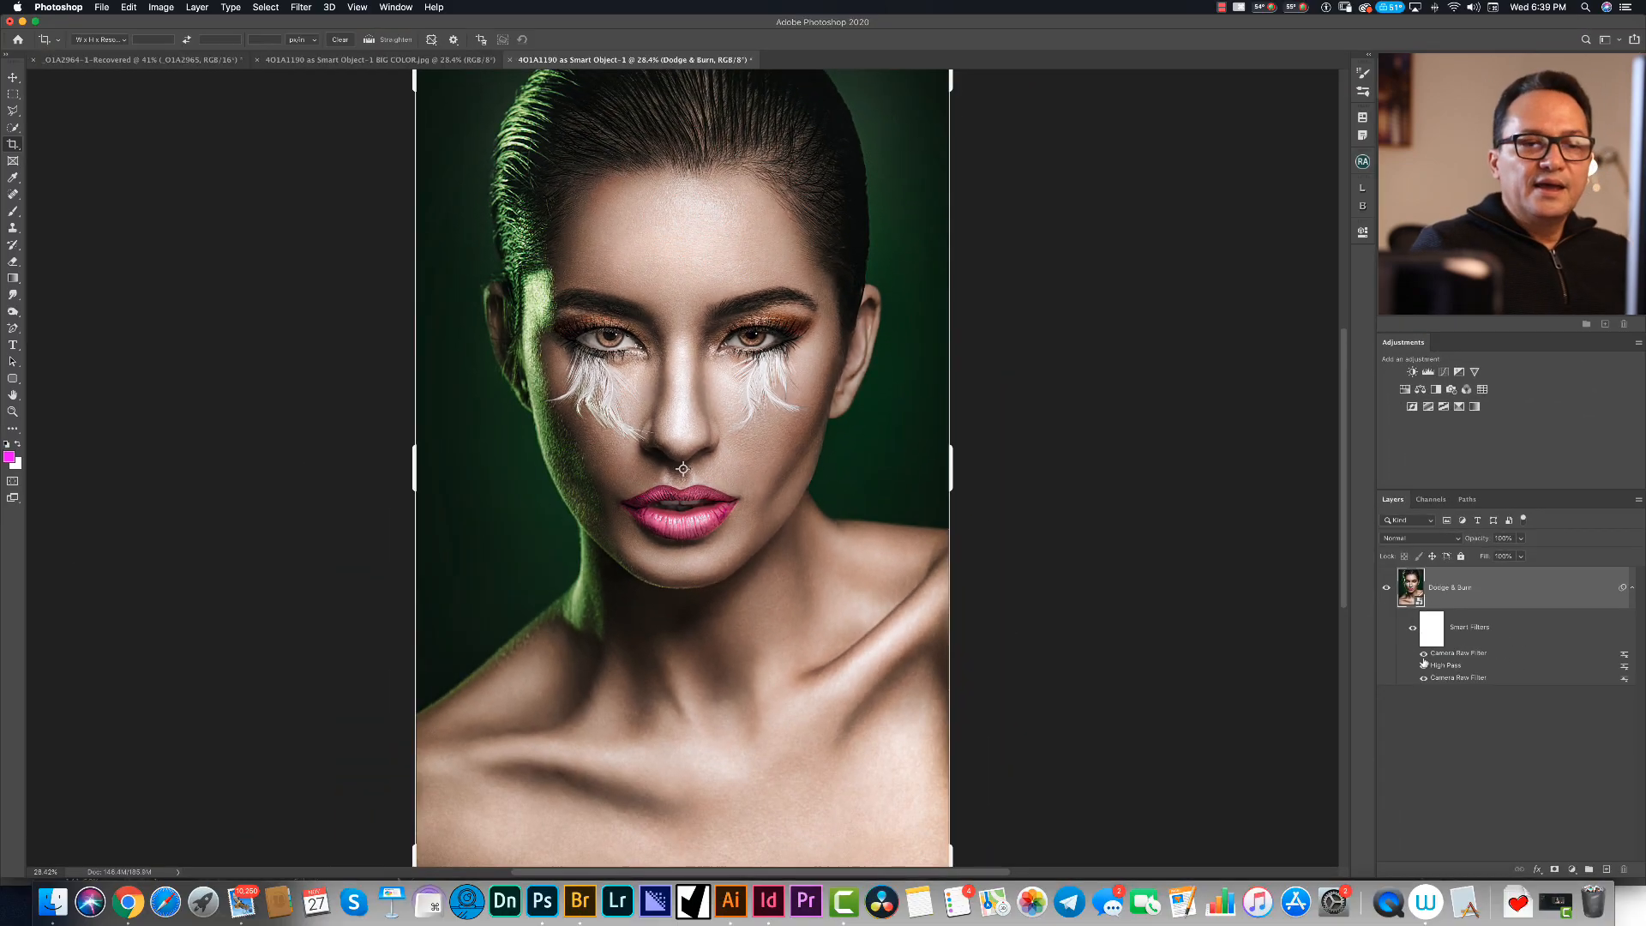
{"action": "key", "text": "Escape"}
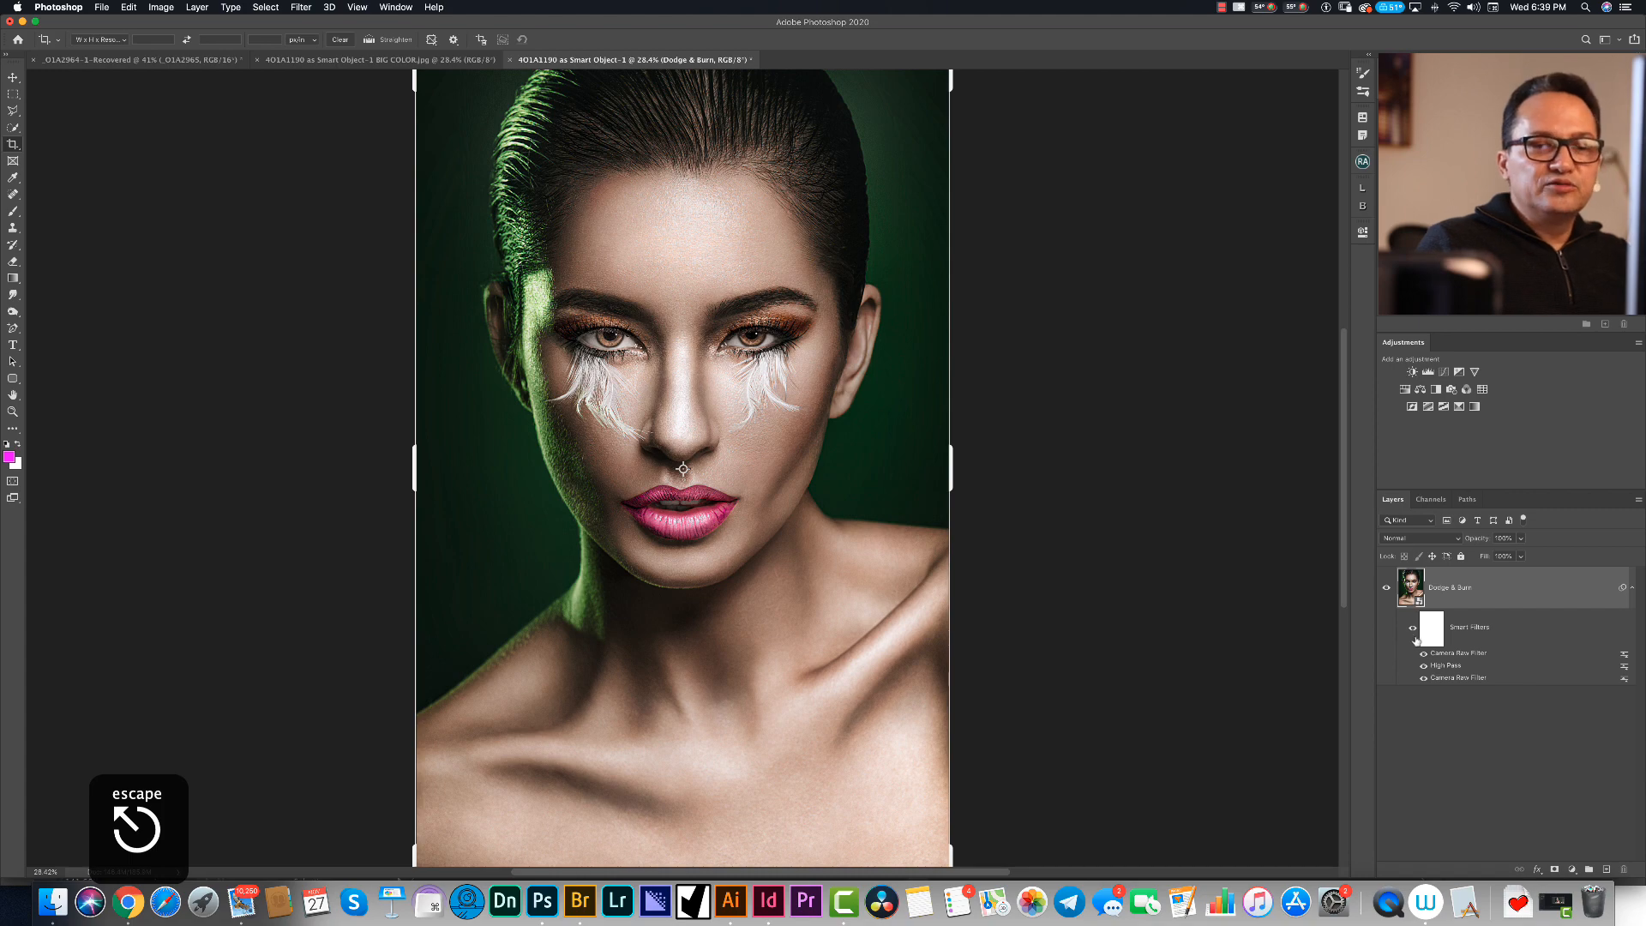
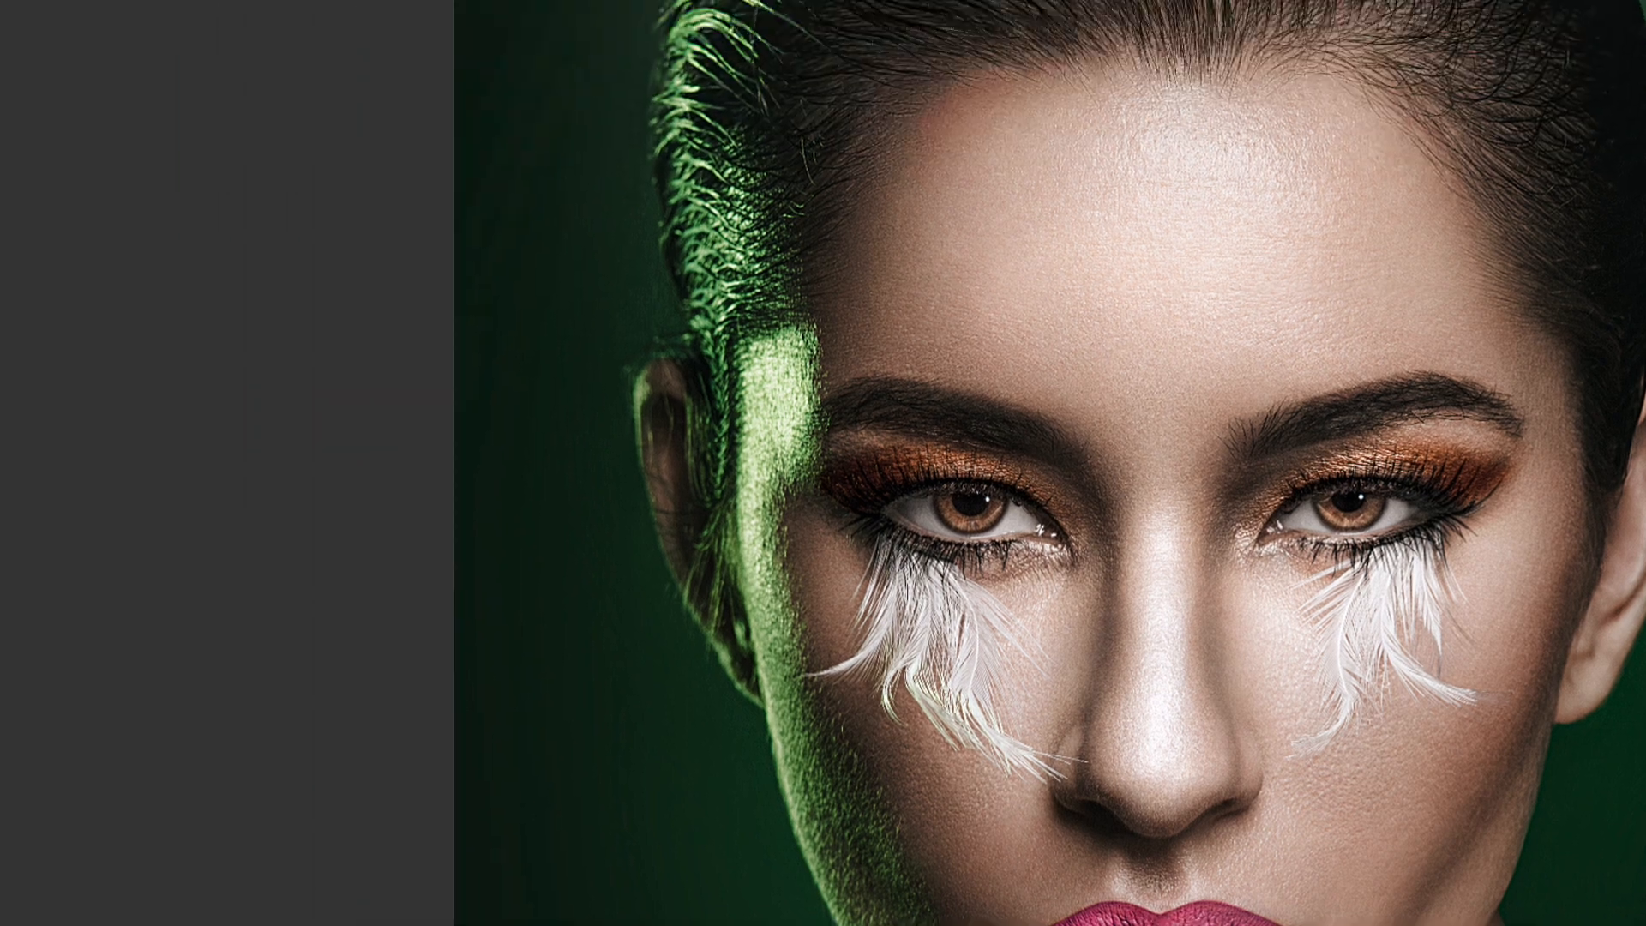
- Add a Shadows/Highlights smart filter with highlights amount 11% and tone 27%, and shadows amount 22% and tone 34%
{"action": "left_click", "coordinate": [783, 10]}
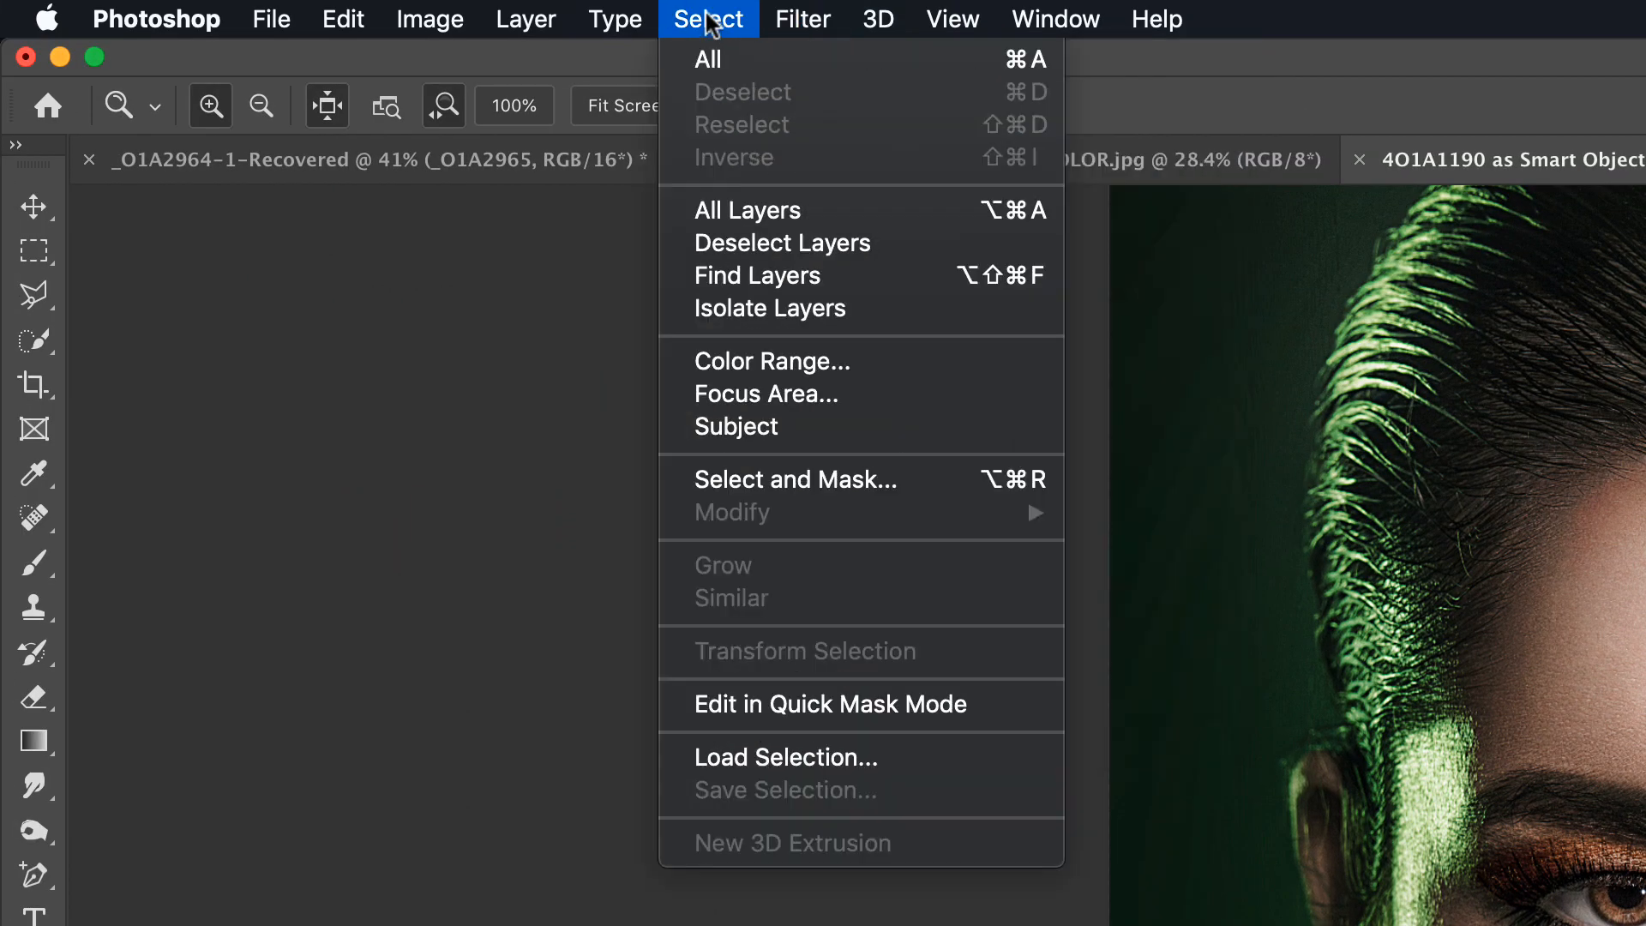
{"action": "mouse_move", "coordinate": [480, 115]}
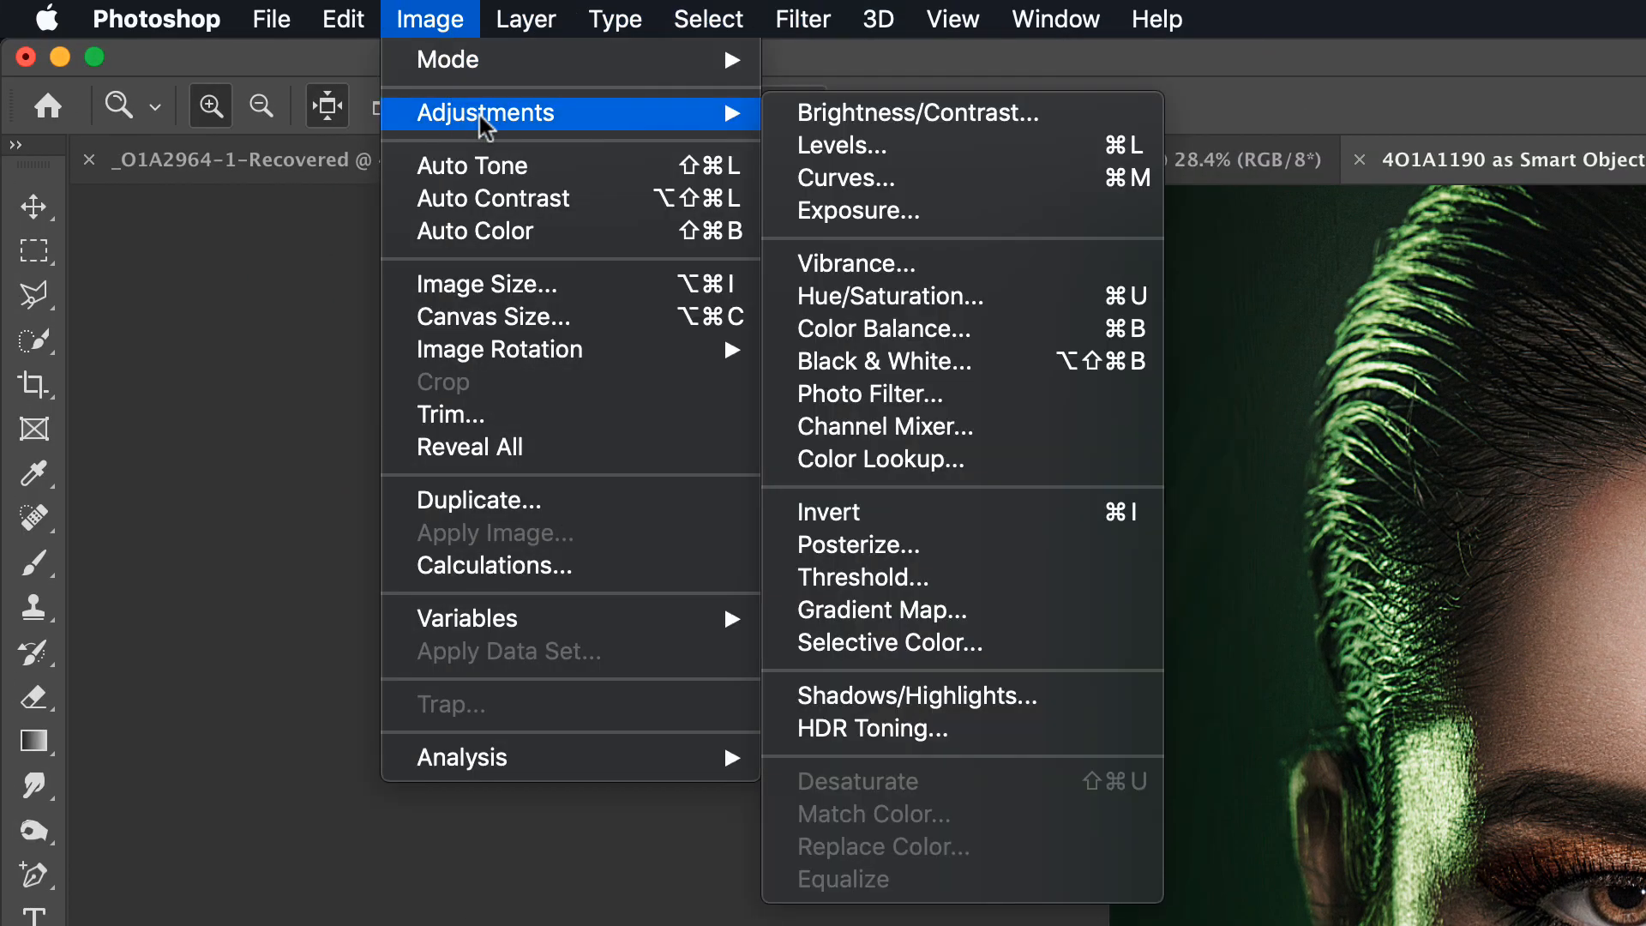
{"action": "left_click", "coordinate": [1016, 714]}
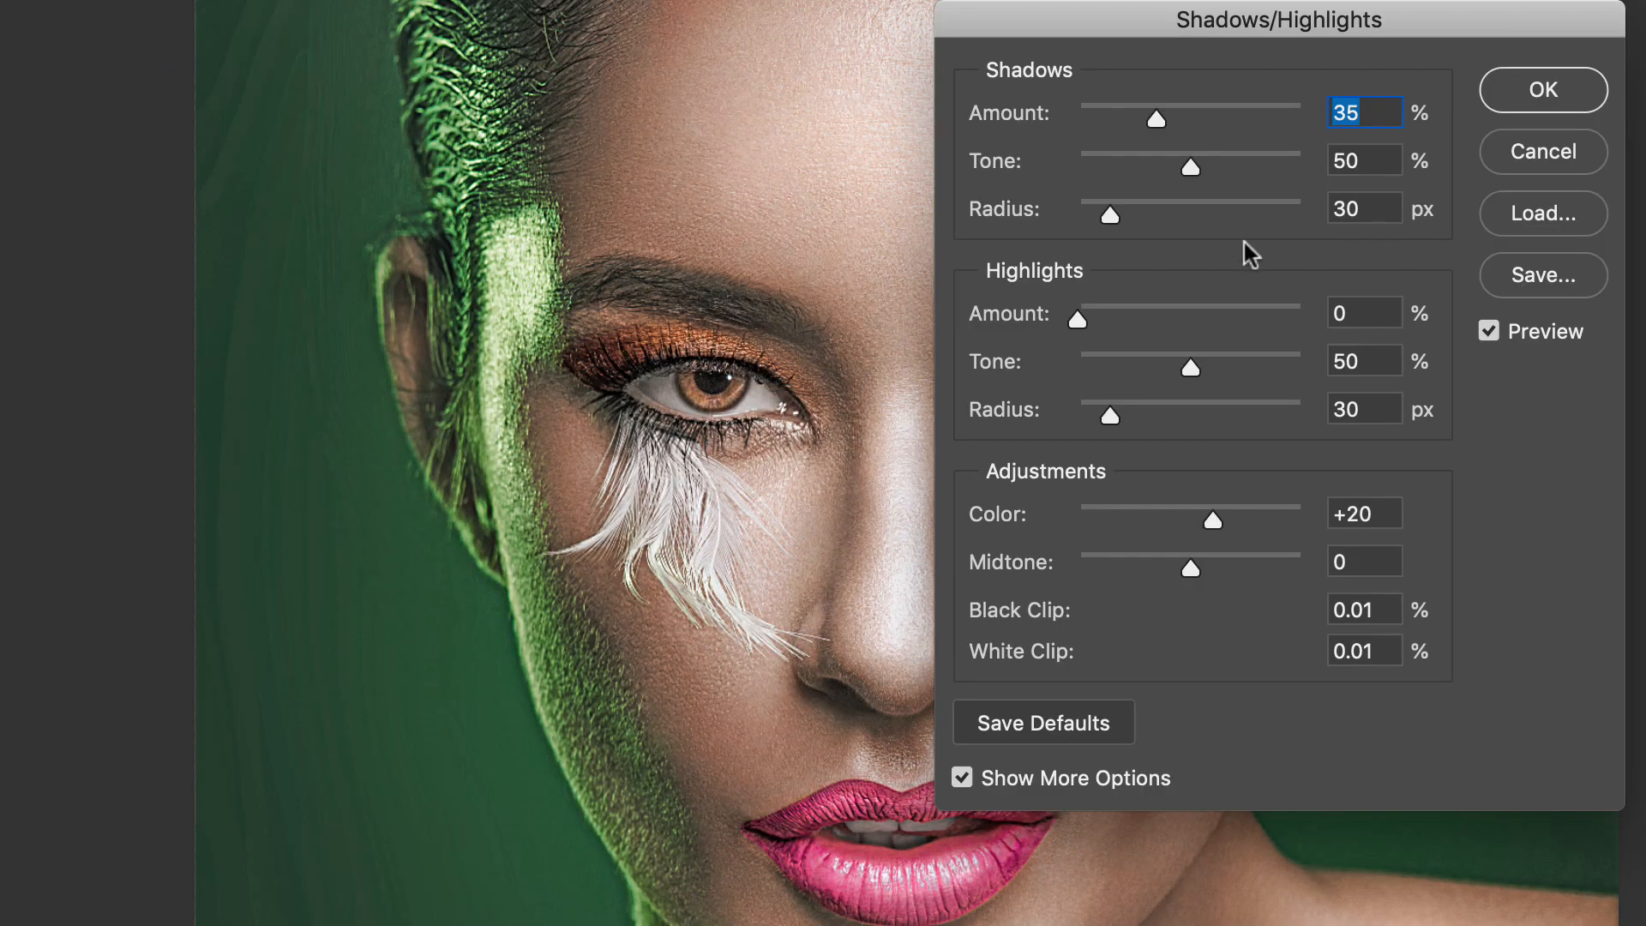
{"action": "left_click_drag", "start_coordinate": [1088, 321], "coordinate": [1103, 321]}
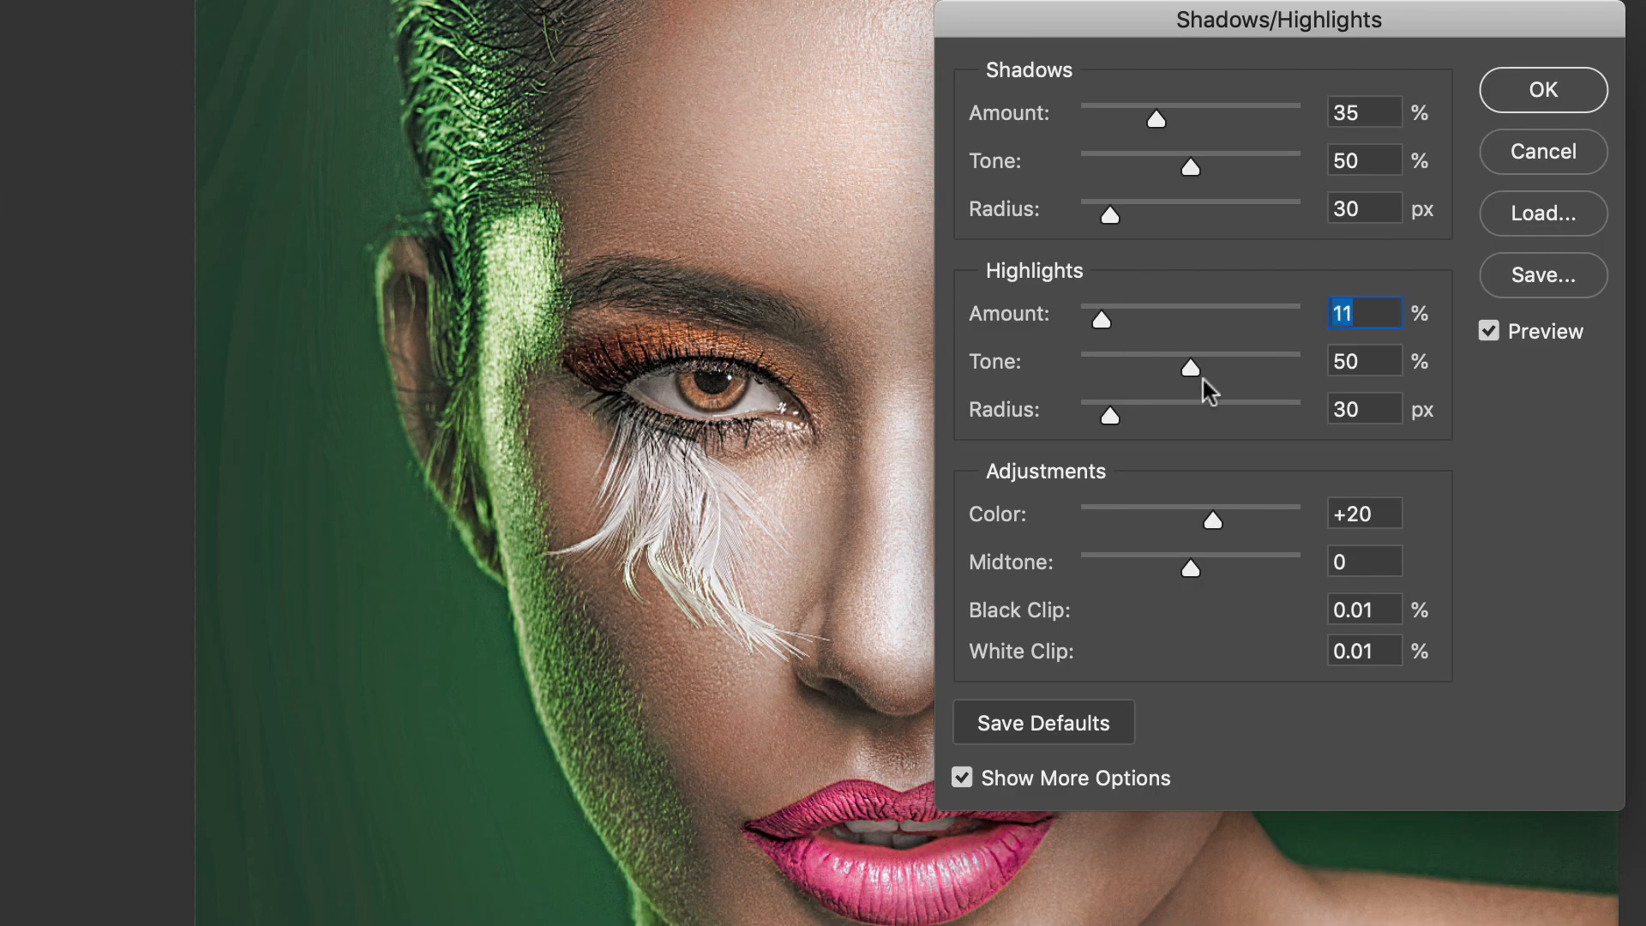
{"action": "left_click_drag", "start_coordinate": [1188, 367], "coordinate": [1136, 373]}
{"action": "left_click_drag", "start_coordinate": [1189, 168], "coordinate": [1149, 126]}
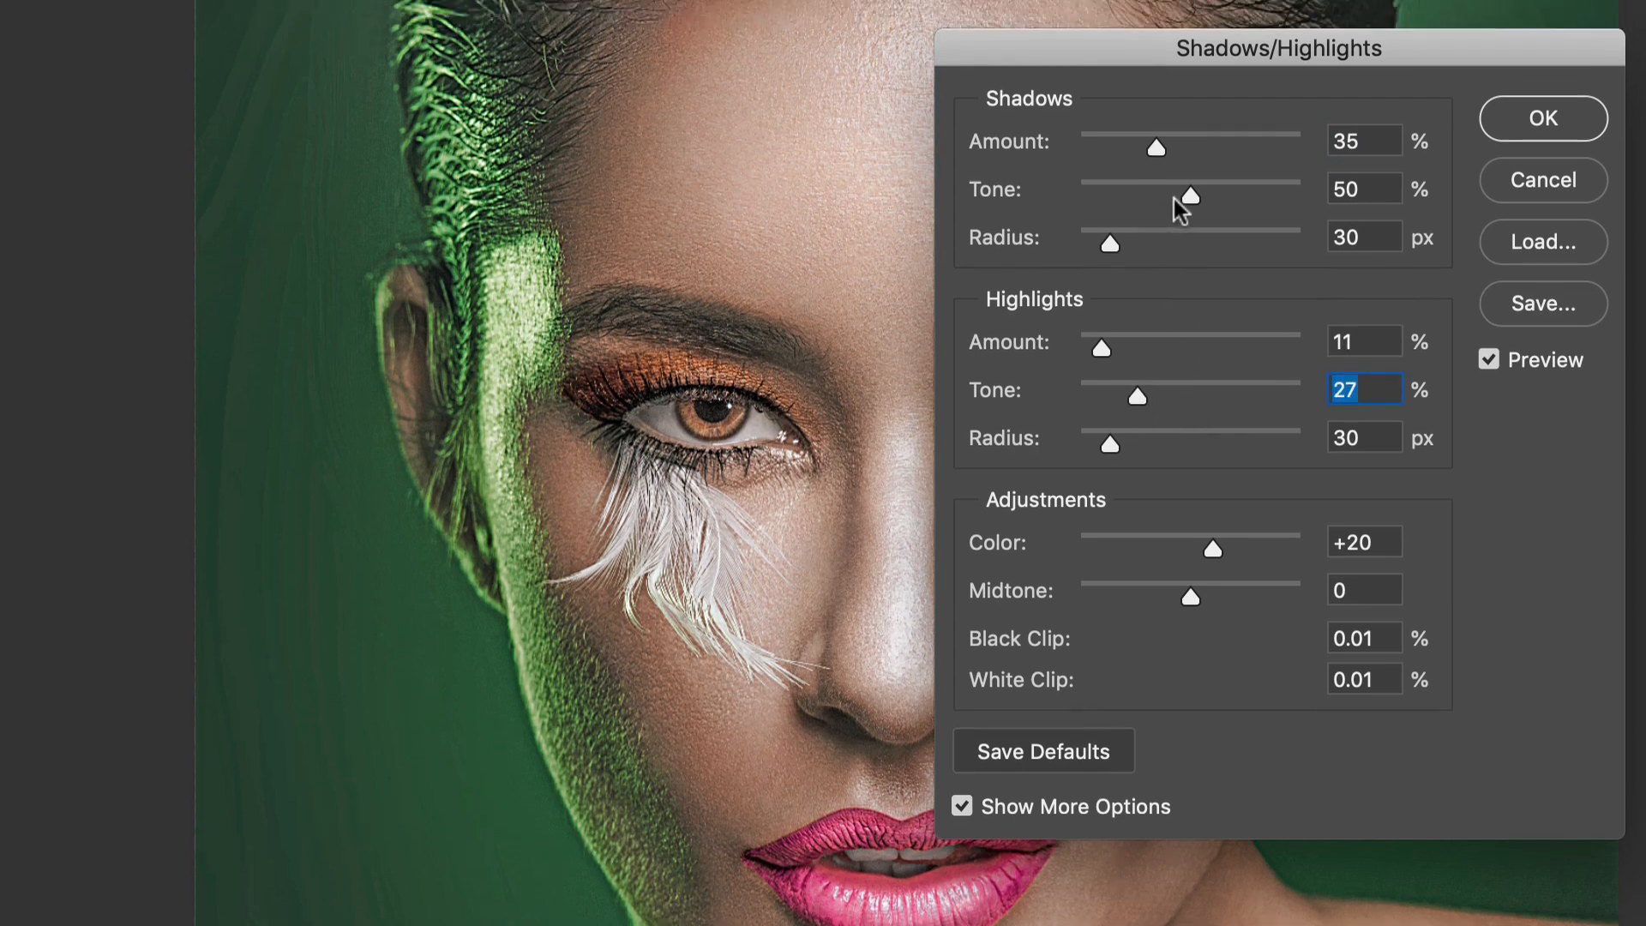
{"action": "left_click_drag", "start_coordinate": [1149, 640], "coordinate": [1155, 675]}
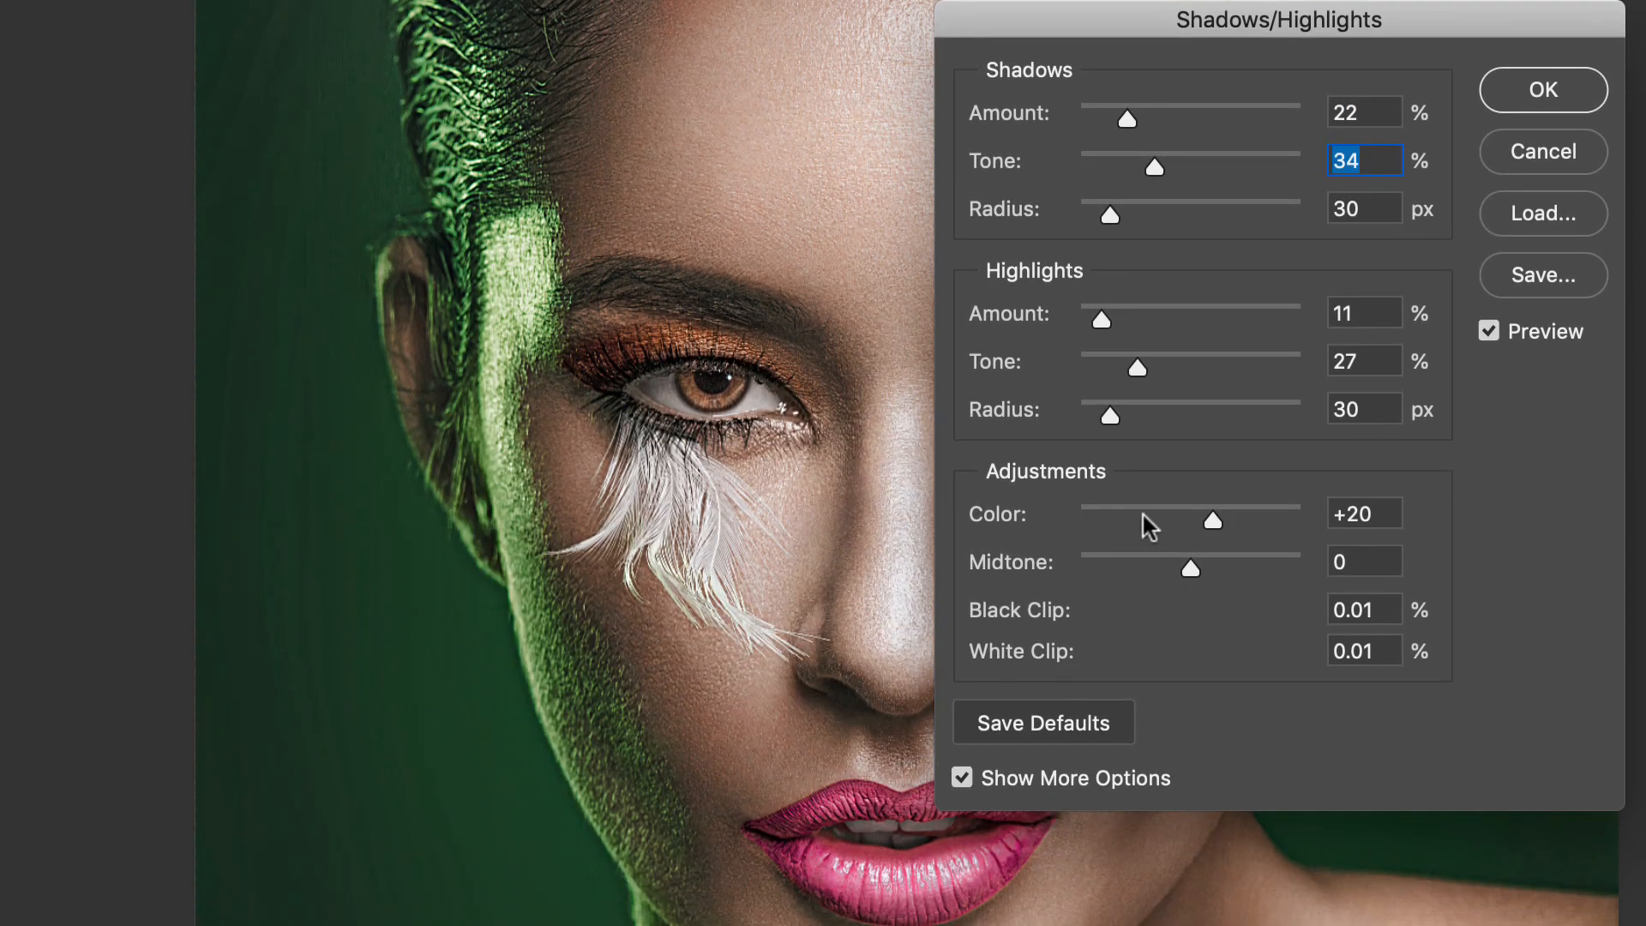
- Set the color adjustment to -40 and midtone to +7, with a highlights radius of 86 px and shadows radius of 57 px
{"action": "left_click_drag", "start_coordinate": [1150, 514], "coordinate": [1145, 505]}
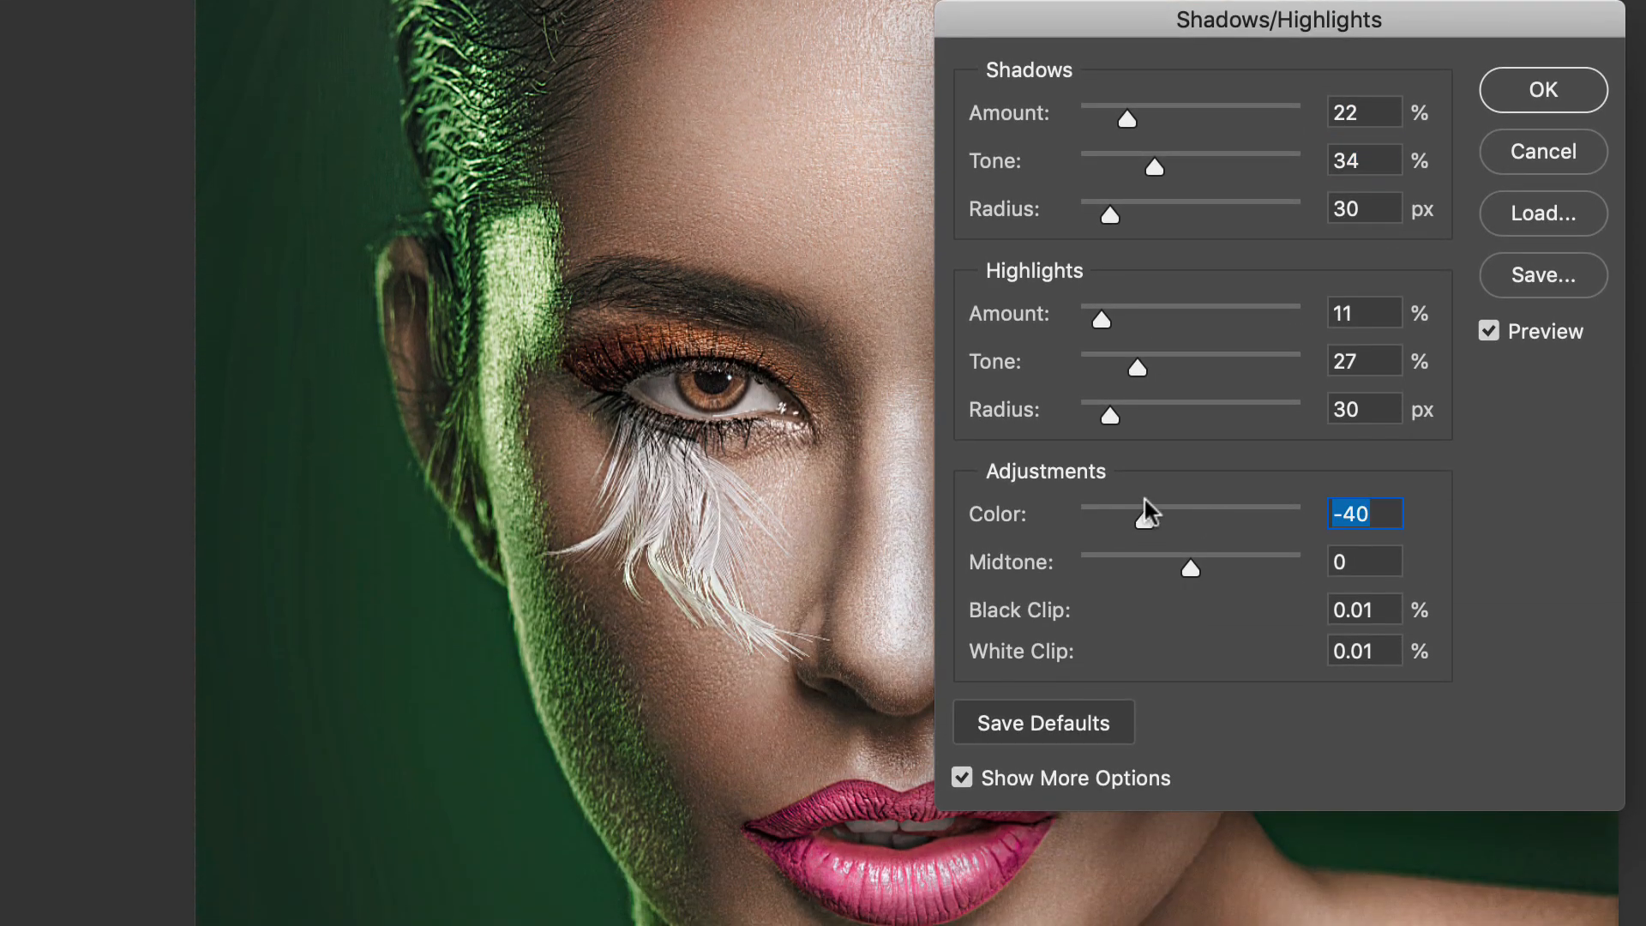
{"action": "left_click", "coordinate": [1150, 559]}
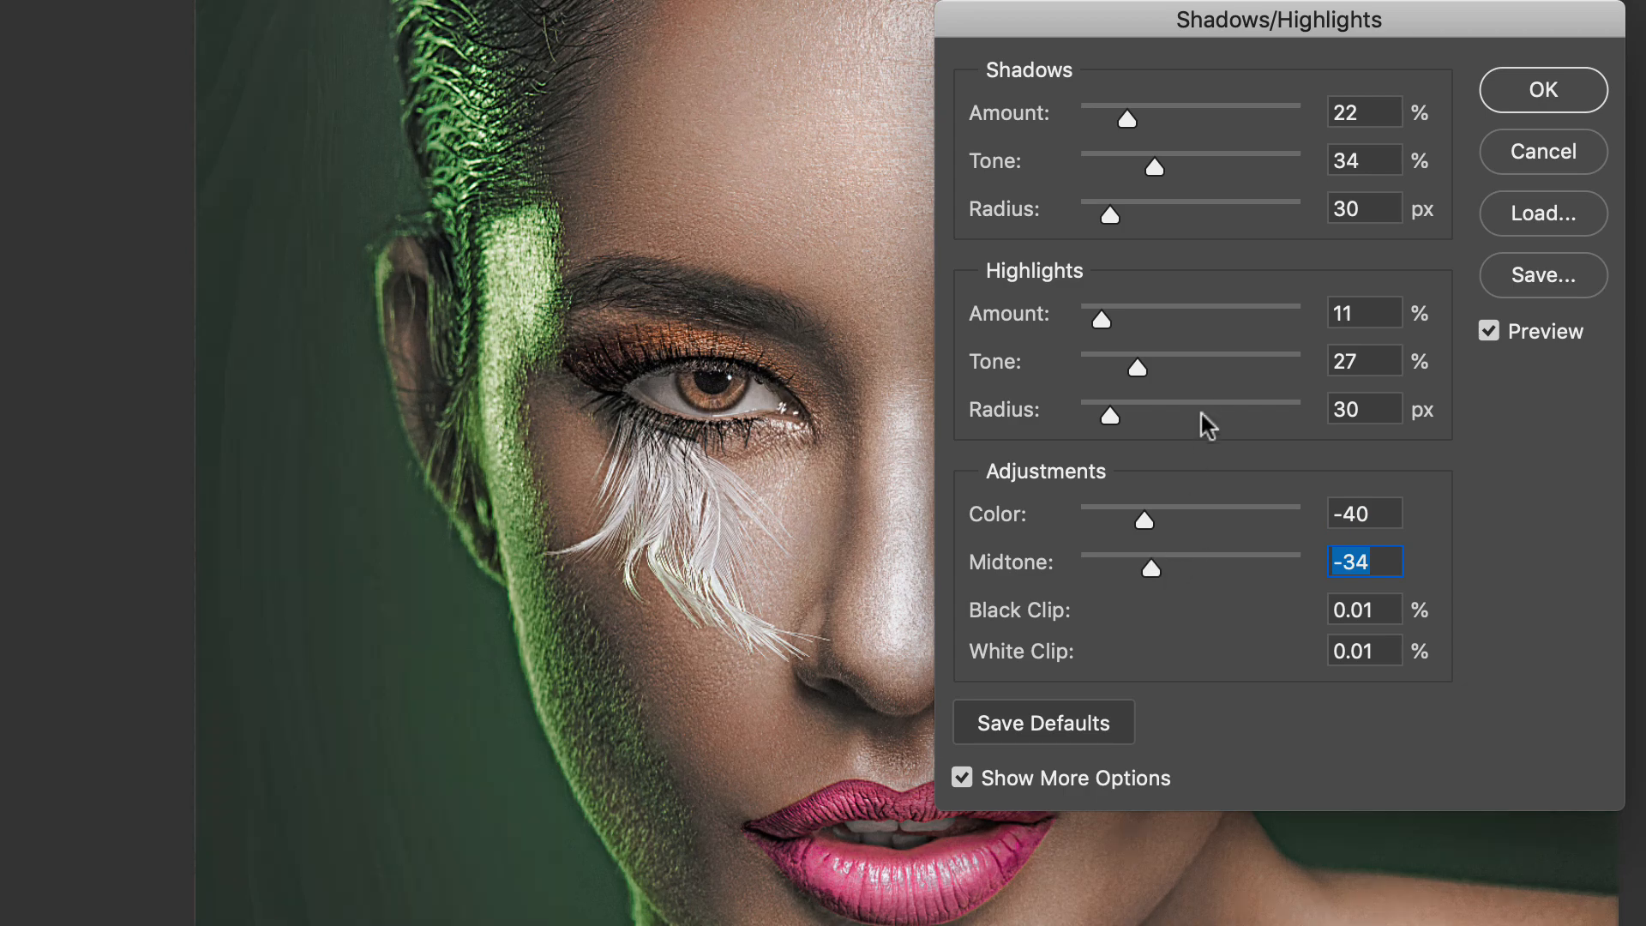
{"action": "left_click", "coordinate": [1197, 559]}
{"action": "left_click", "coordinate": [1175, 413]}
{"action": "left_click", "coordinate": [1140, 210]}
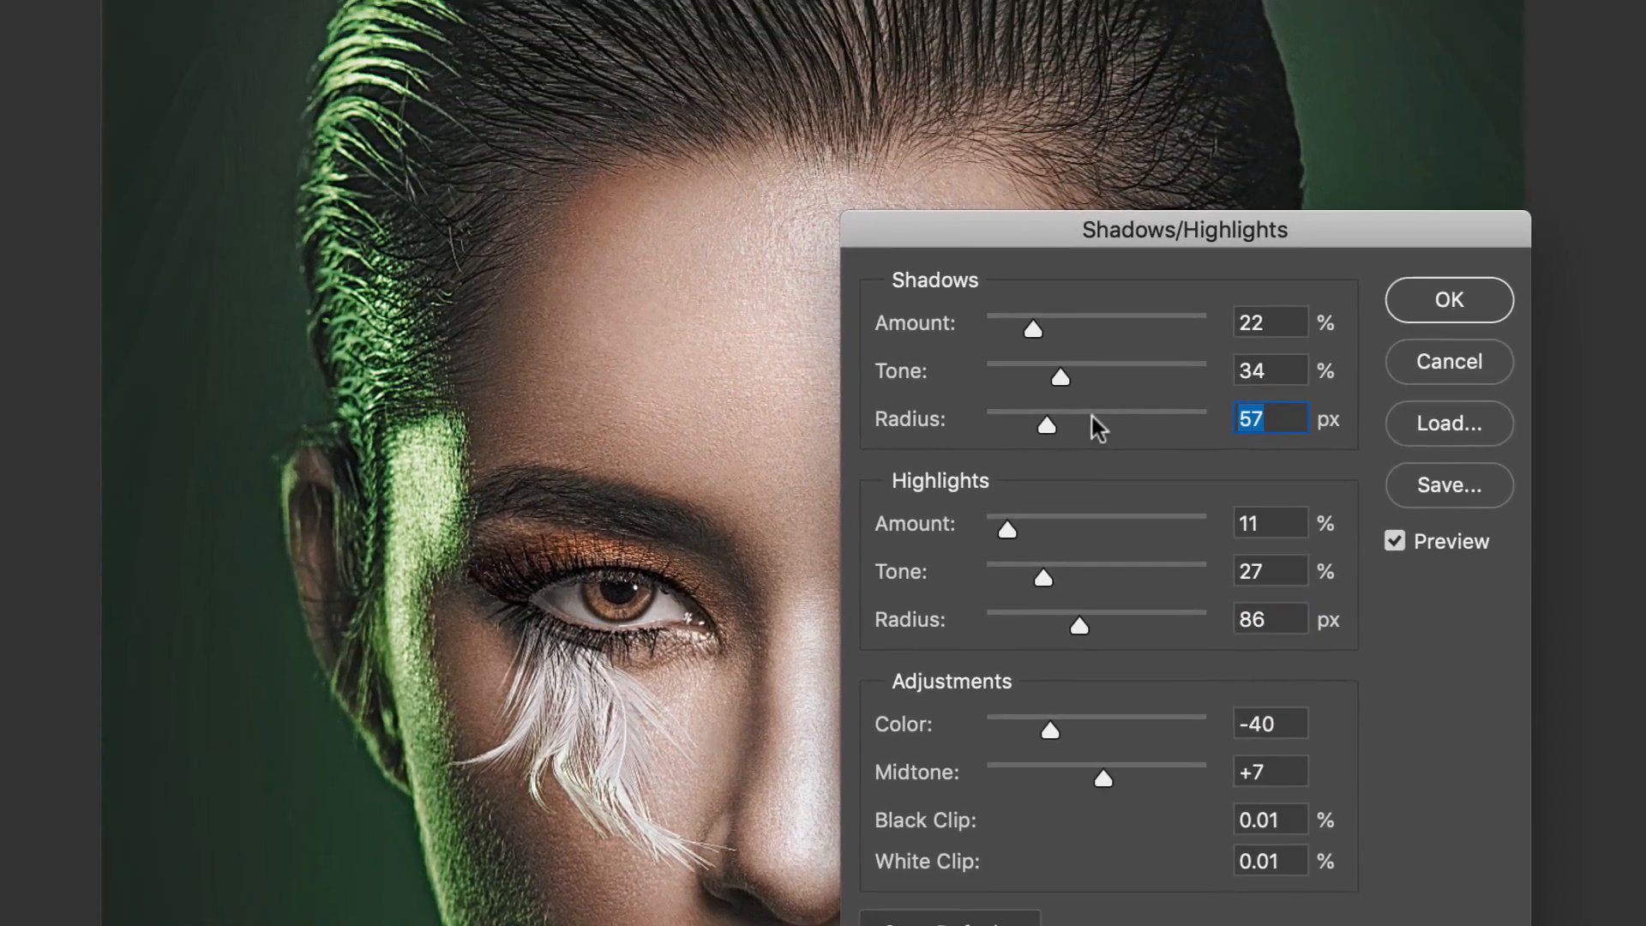
- Refine the shadows to a tone of 27% and an amount of 28%, and apply the Shadows/Highlights settings
{"action": "left_click", "coordinate": [1188, 160]}
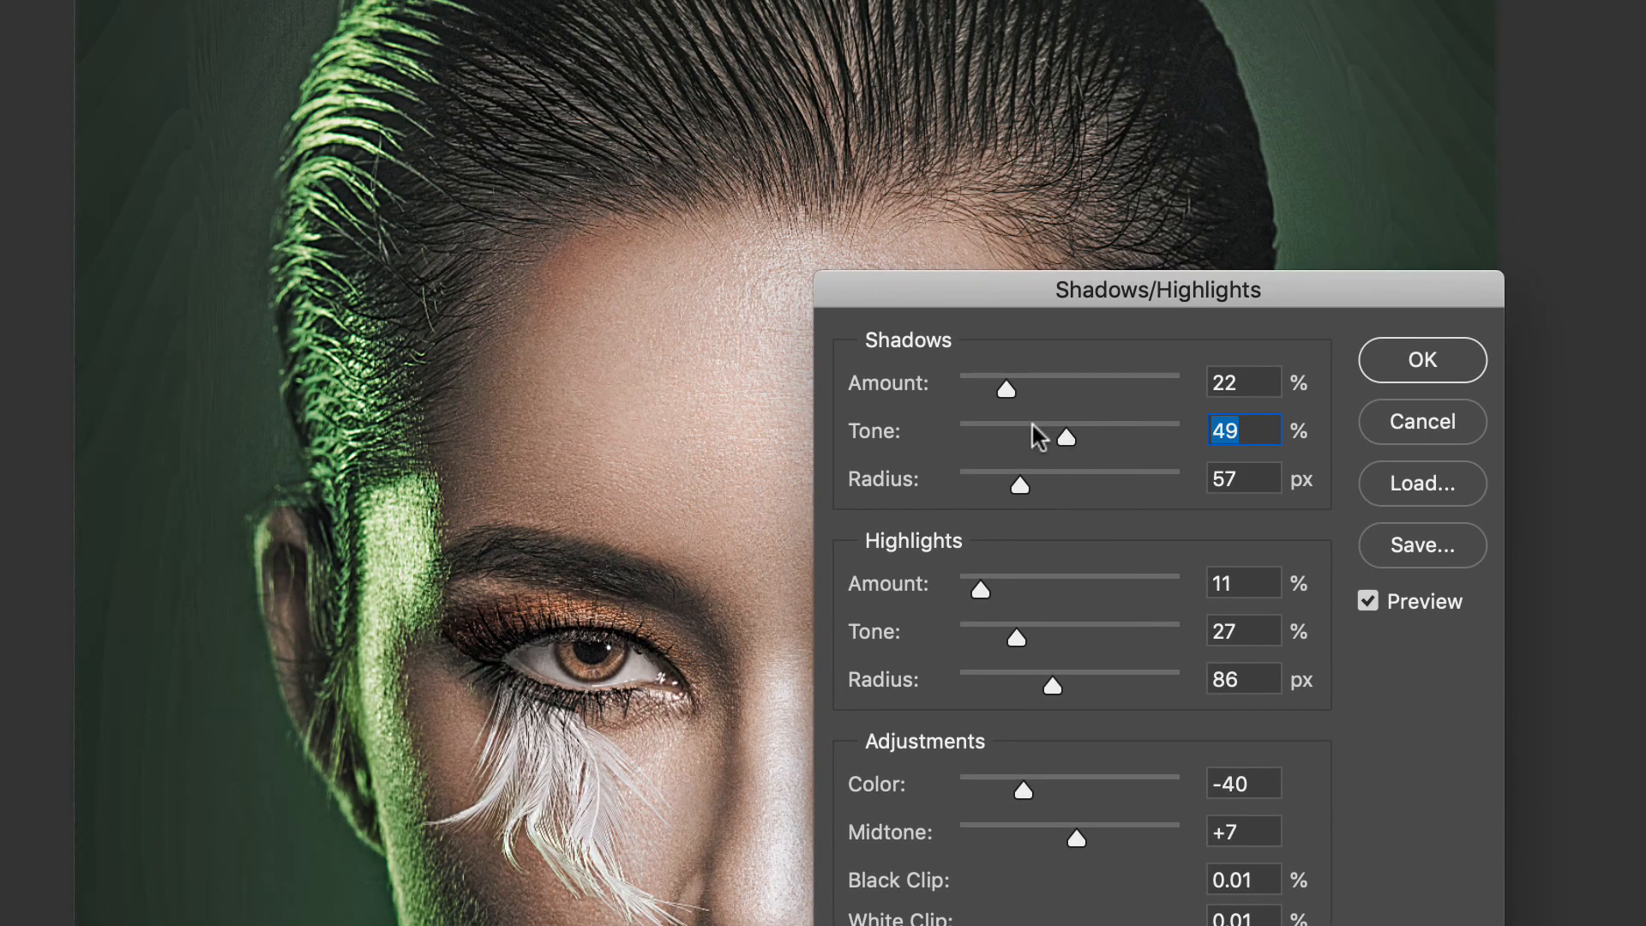
{"action": "left_click", "coordinate": [1022, 435]}
{"action": "left_click", "coordinate": [1053, 379]}
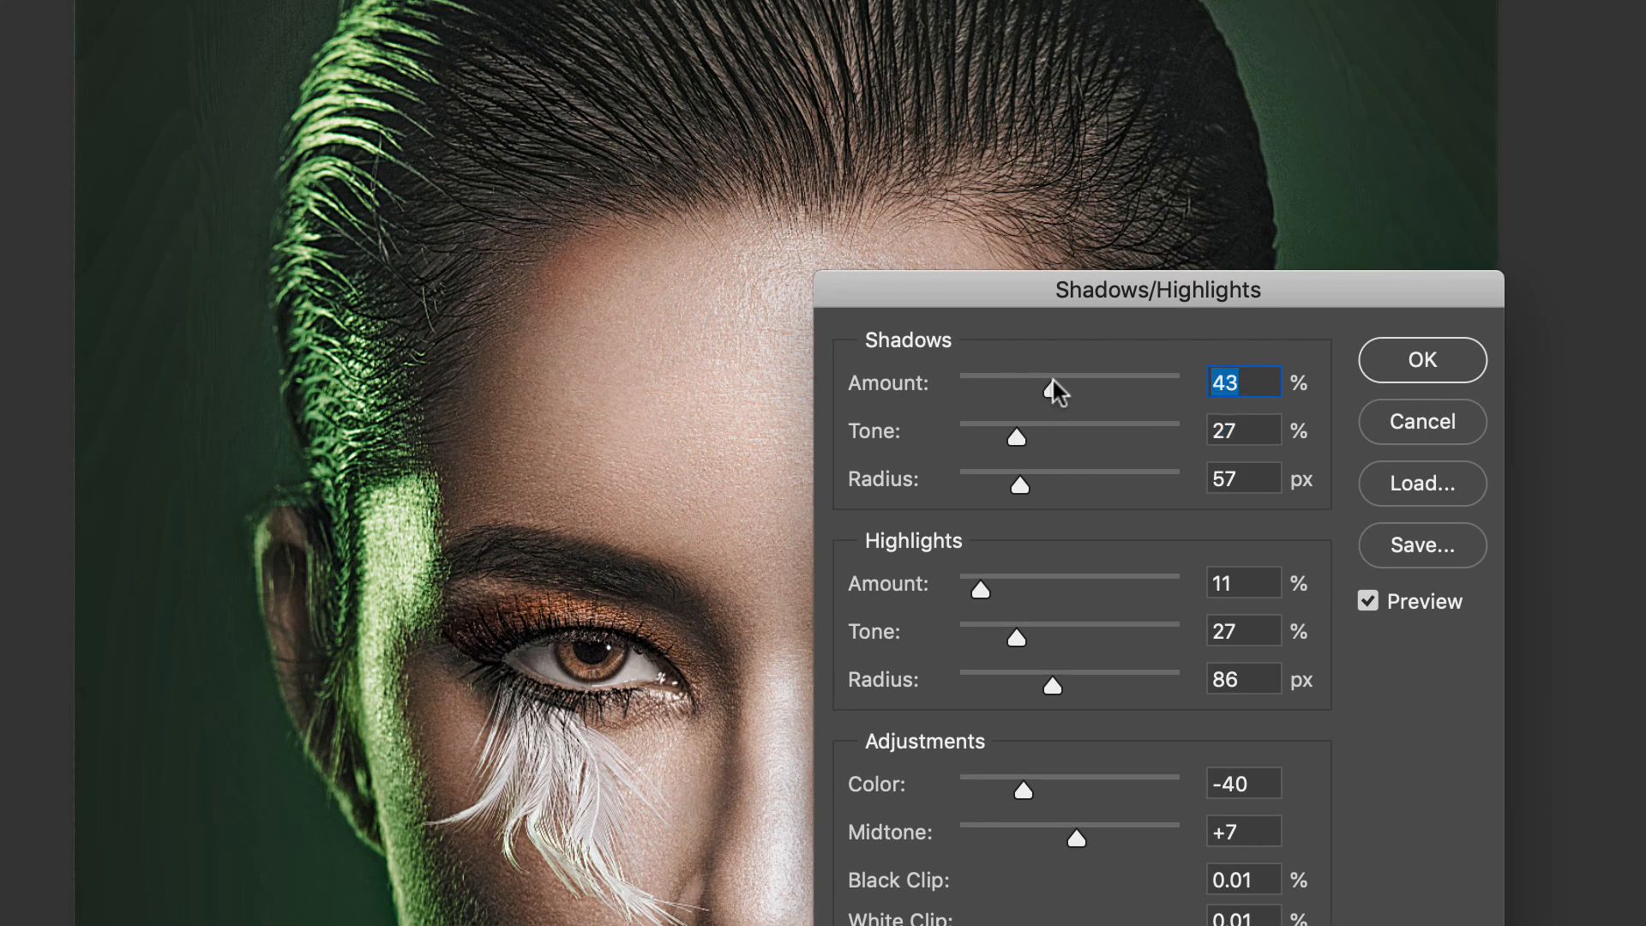
{"action": "left_click_drag", "start_coordinate": [1047, 386], "coordinate": [1019, 389]}
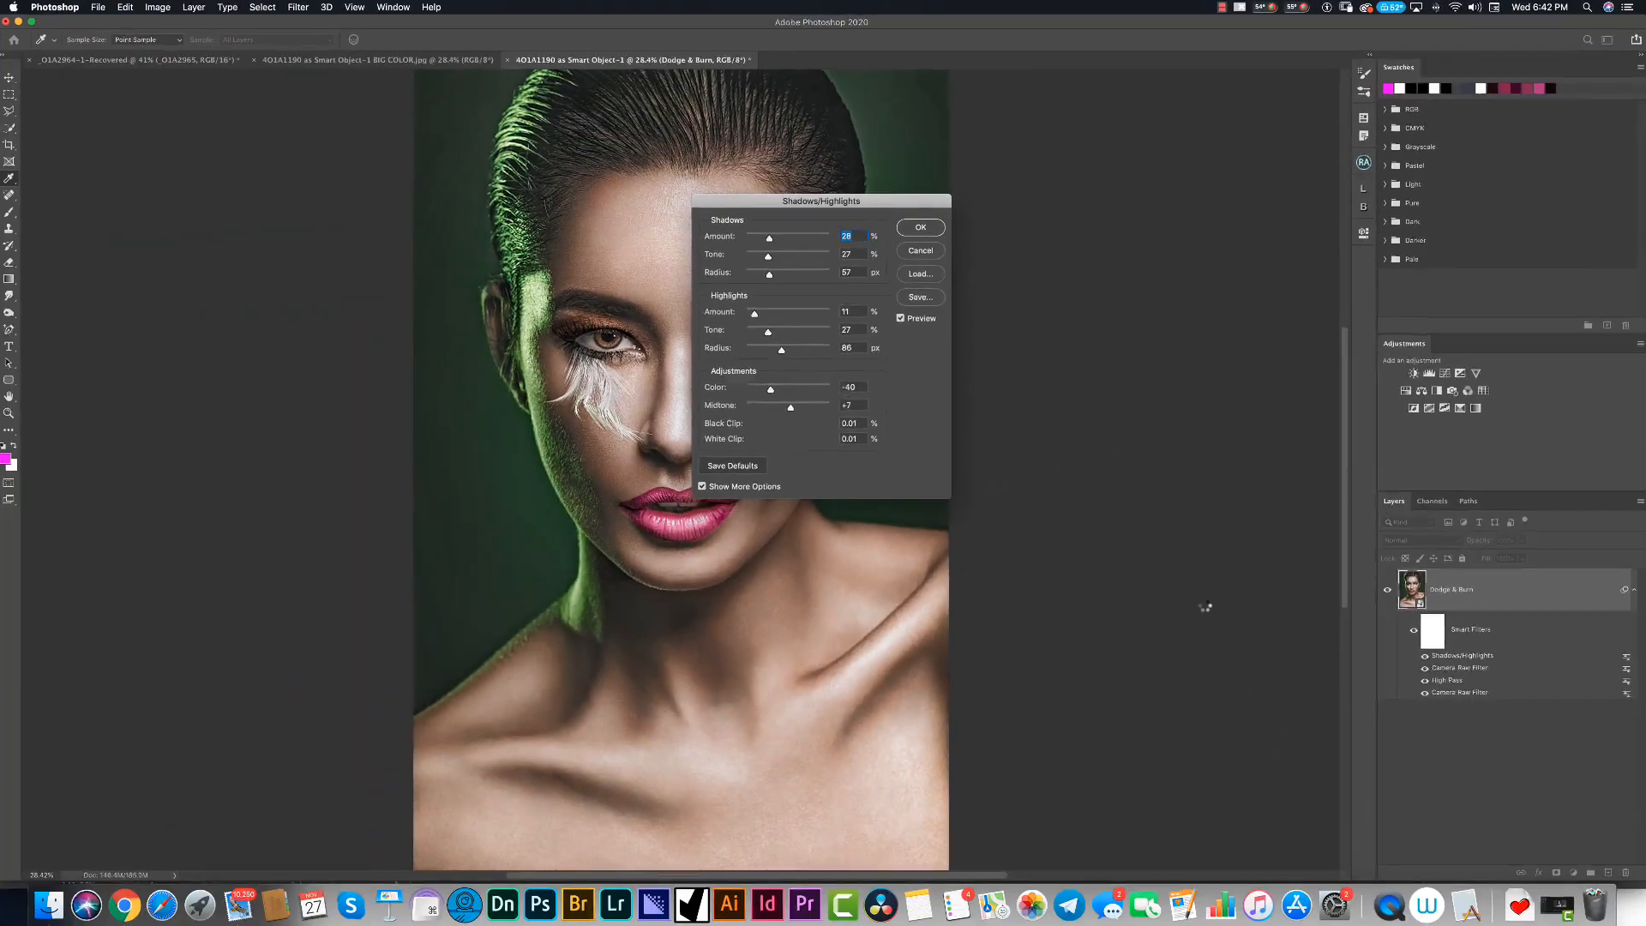
- Reduce the Shadows/Highlights smart filter's blending opacity to 55%, keeping Normal mode
{"action": "key", "text": "z"}
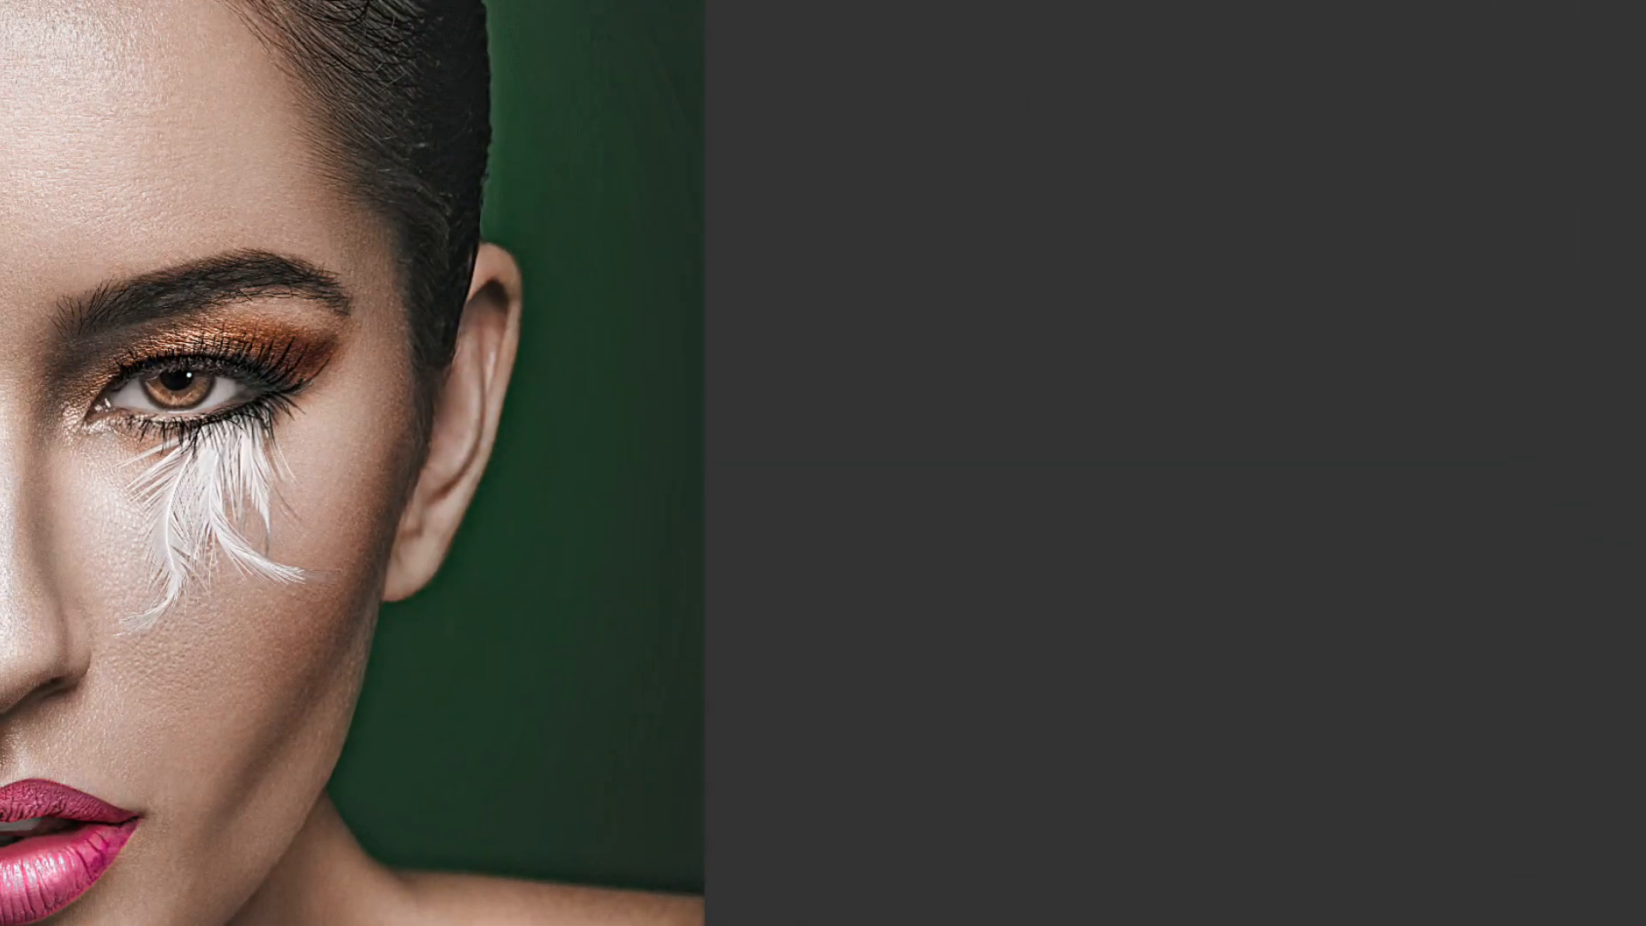
{"action": "left_click", "coordinate": [633, 379]}
{"action": "left_click", "coordinate": [636, 373]}
{"action": "left_click", "coordinate": [597, 427]}
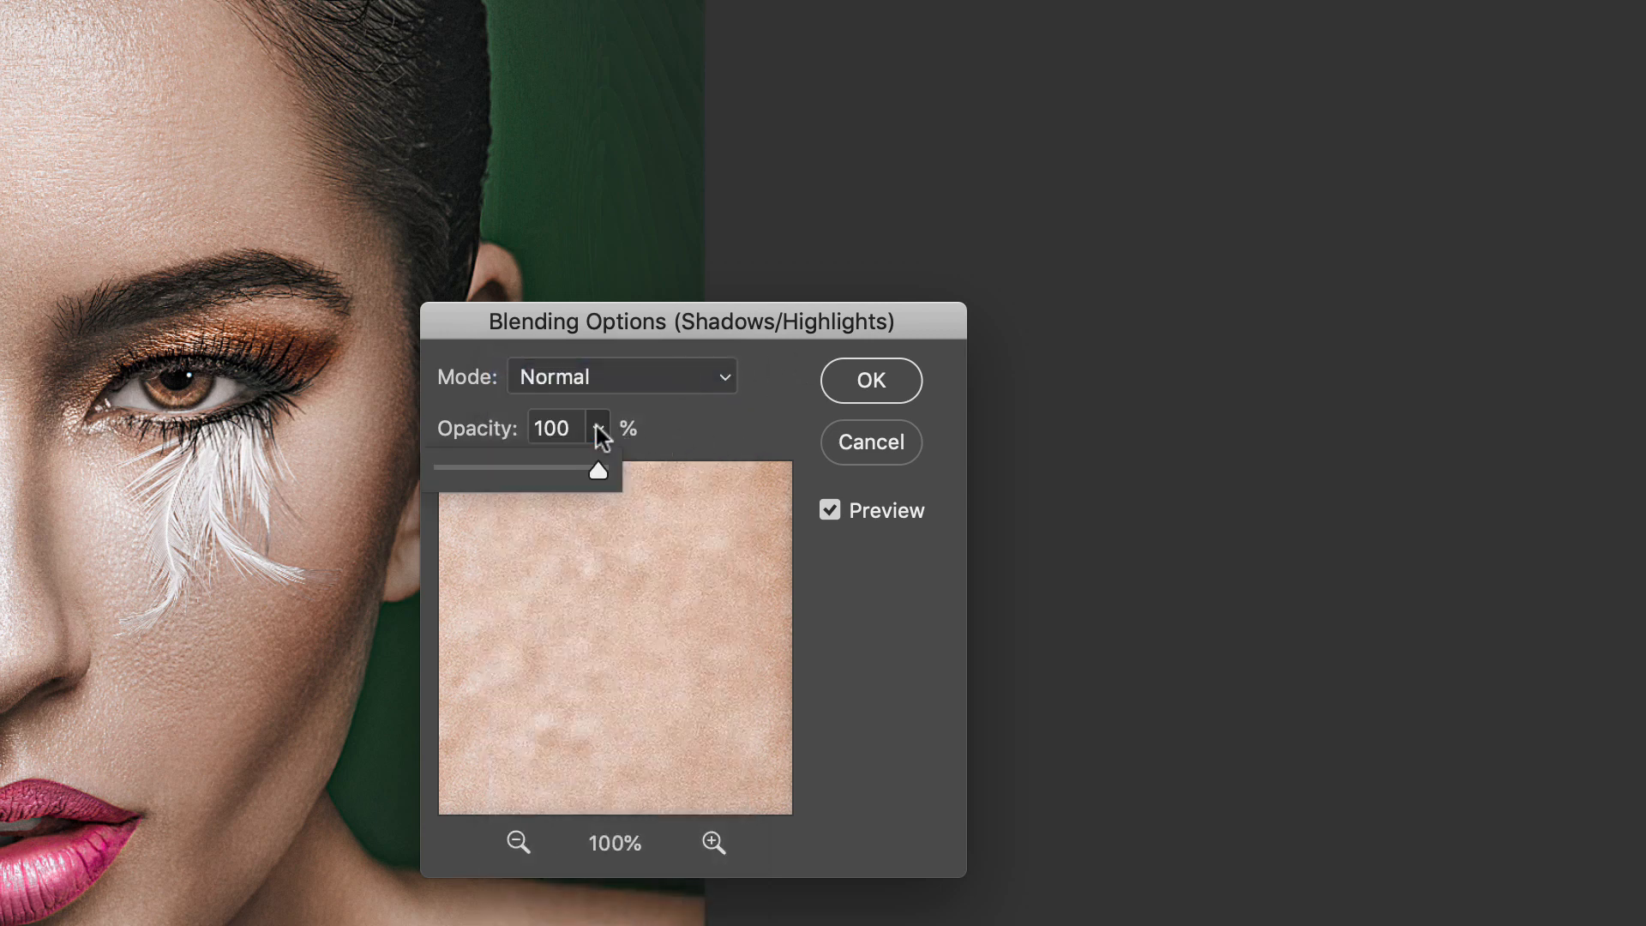
{"action": "left_click_drag", "start_coordinate": [563, 474], "coordinate": [547, 474]}
{"action": "left_click_drag", "start_coordinate": [527, 475], "coordinate": [524, 475]}
{"action": "key", "text": "Return"}
{"action": "type", "text": "55"}
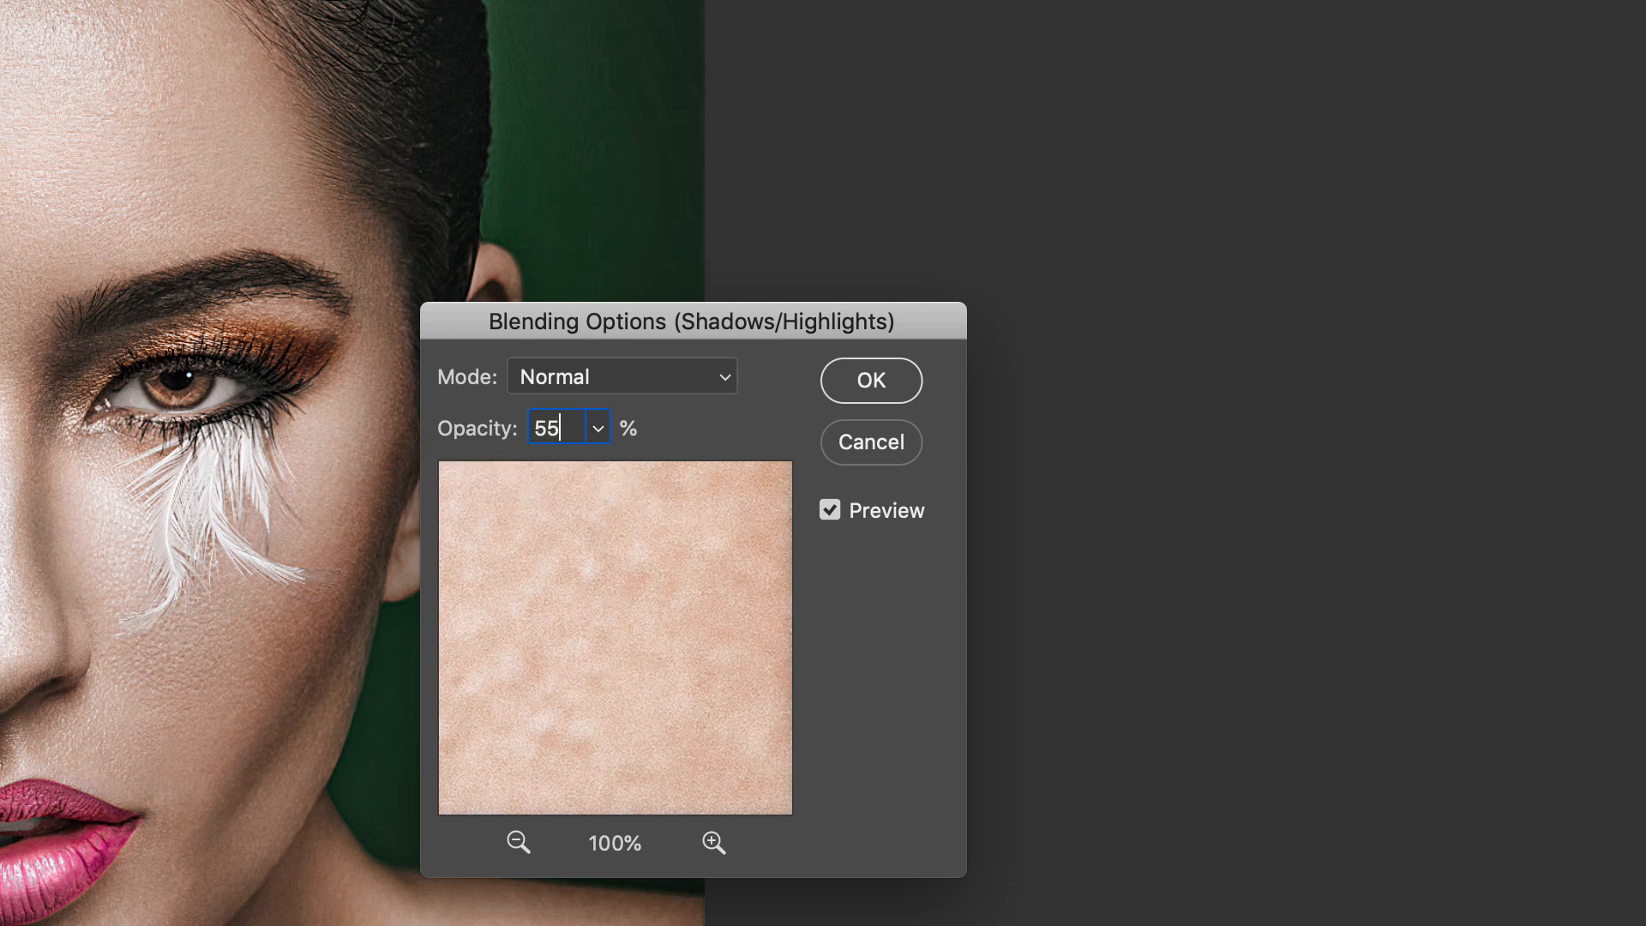
{"action": "left_click", "coordinate": [844, 385]}
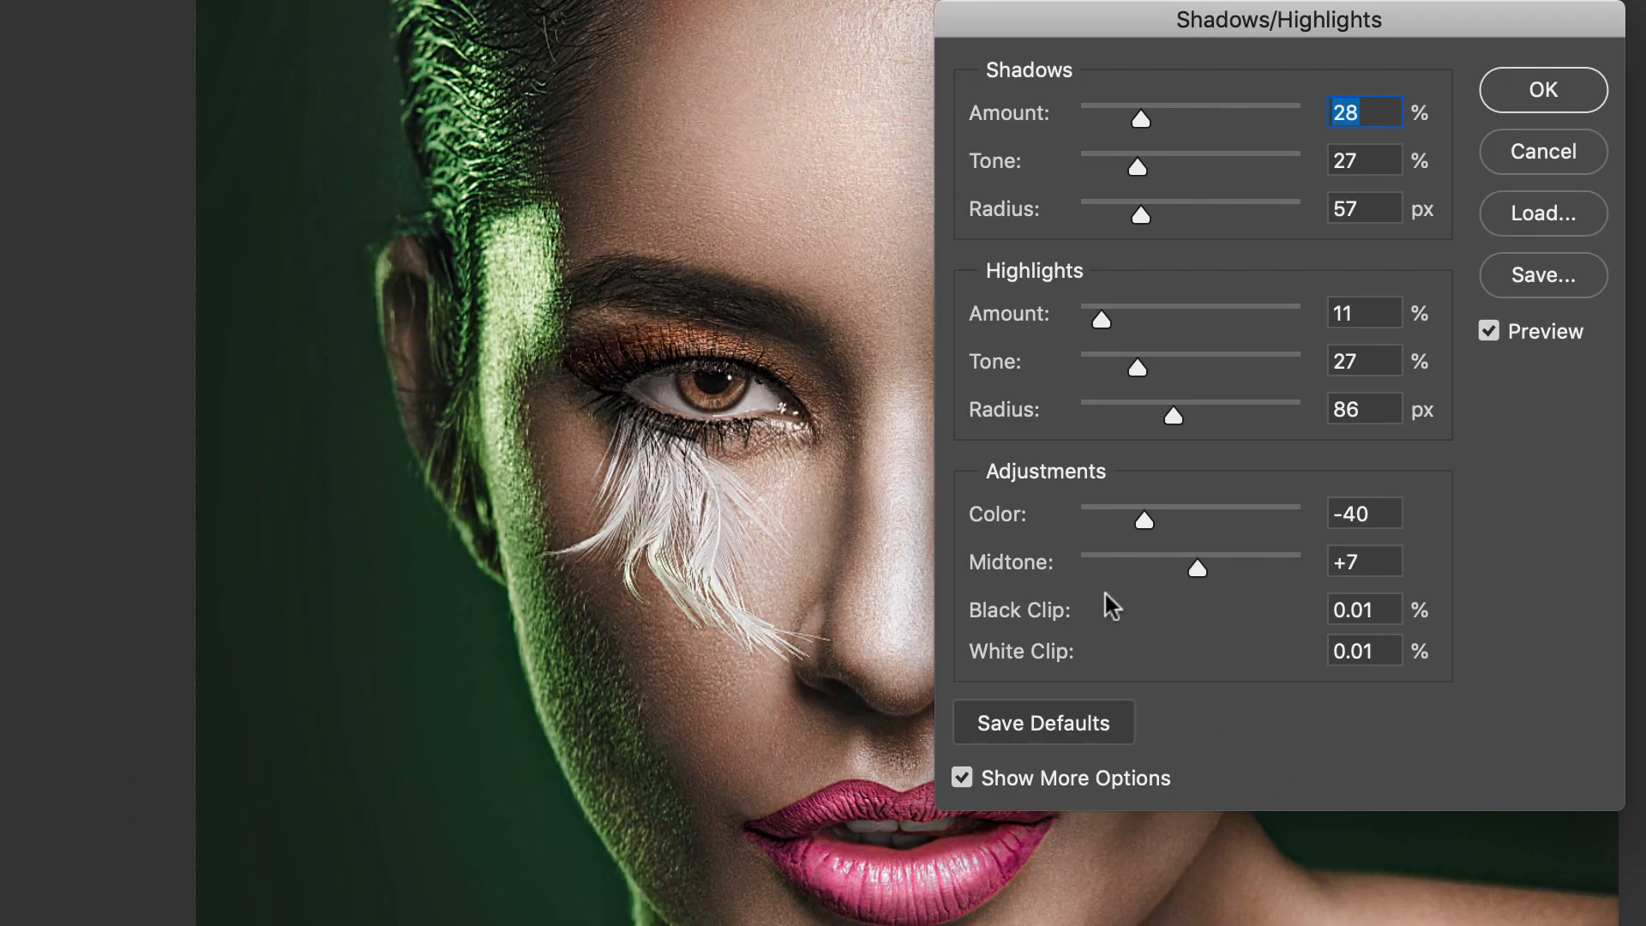
- Re-edit the Shadows/Highlights smart filter, setting the shadows amount to 14%, tone to 37% and radius to 35 px
{"action": "left_click_drag", "start_coordinate": [1146, 187], "coordinate": [1082, 166]}
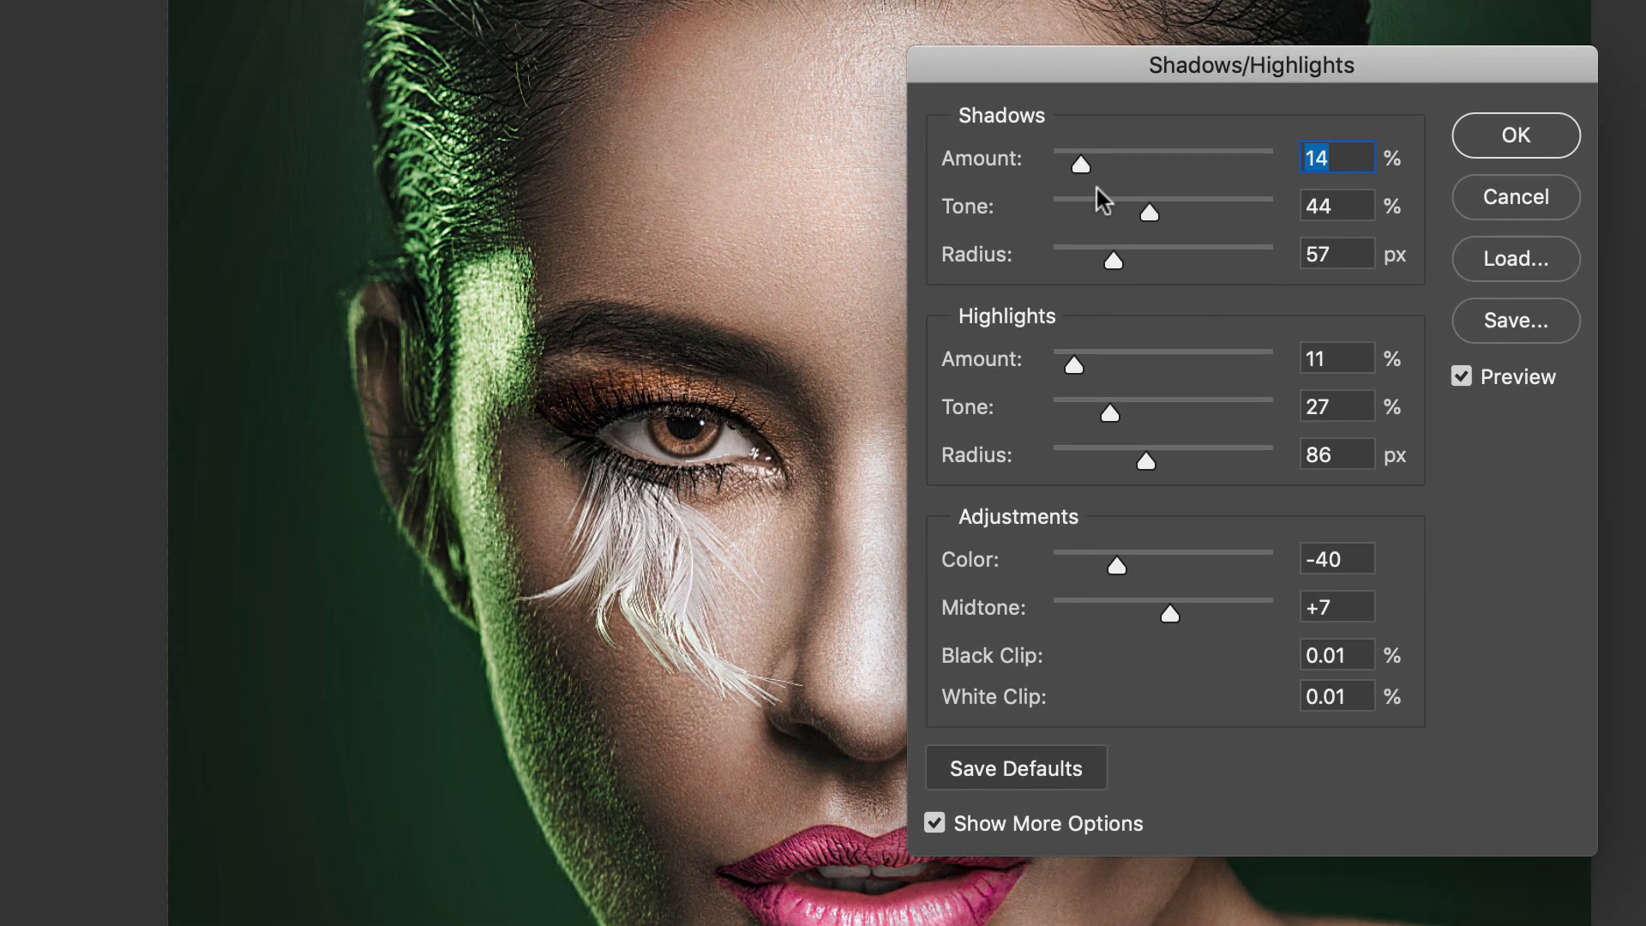
{"action": "left_click_drag", "start_coordinate": [1149, 214], "coordinate": [1091, 262]}
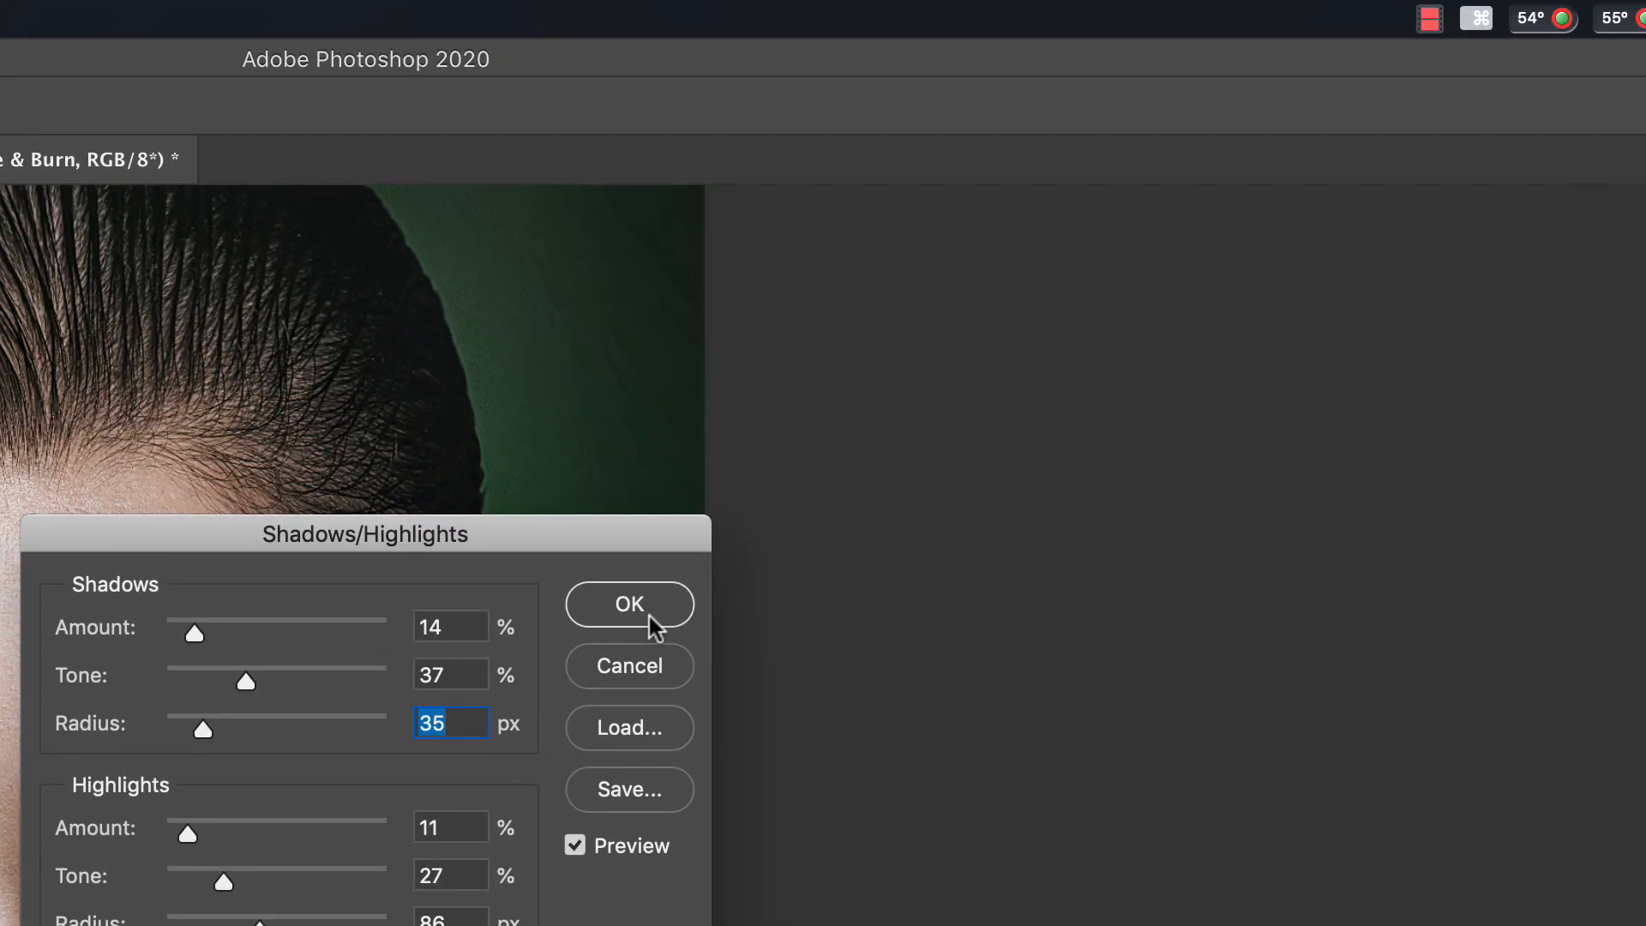
{"action": "left_click", "coordinate": [639, 611]}
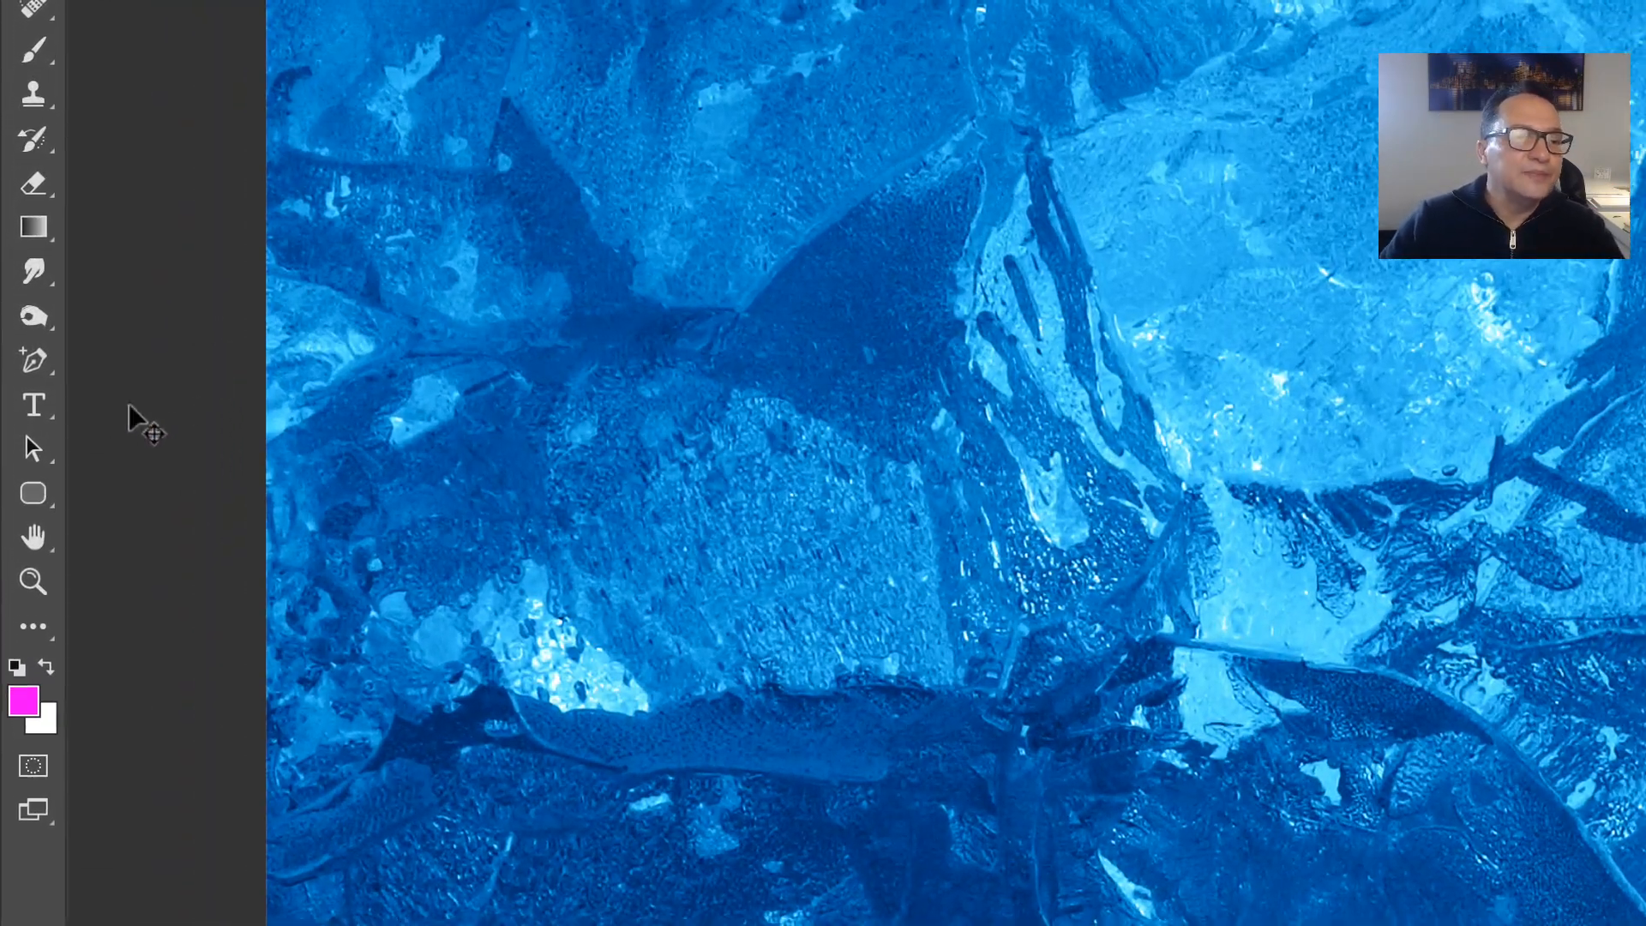
- Start a text layer in the upper area of the blue ice image and set its color to white, ffffff
{"action": "key", "text": "t"}
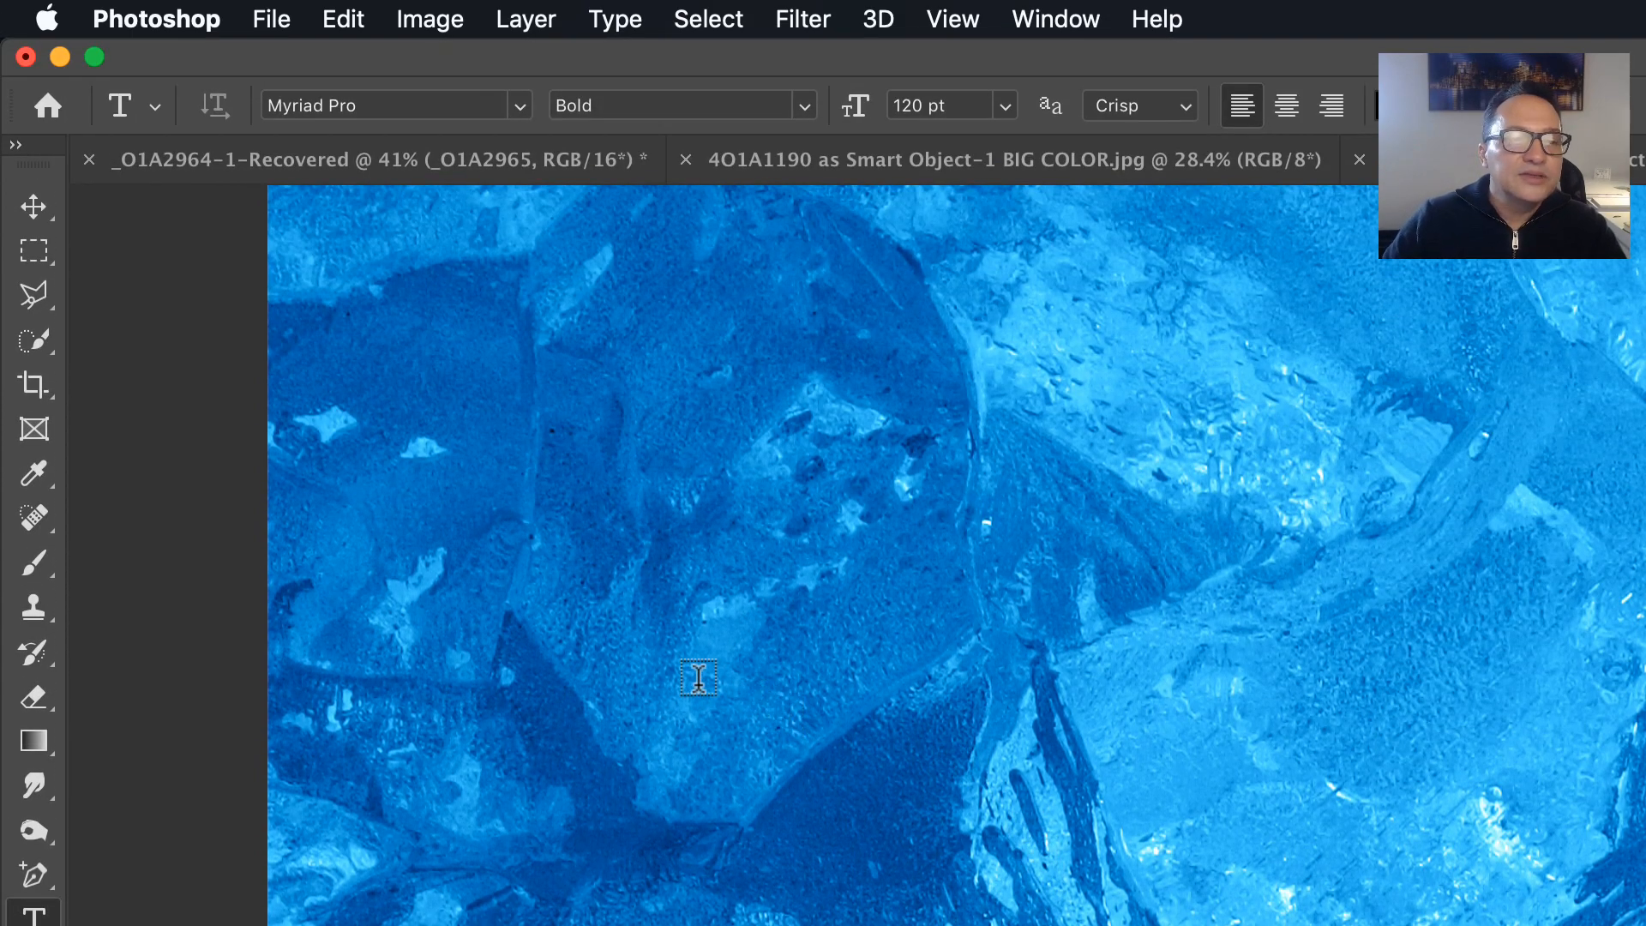
{"action": "left_click", "coordinate": [700, 519]}
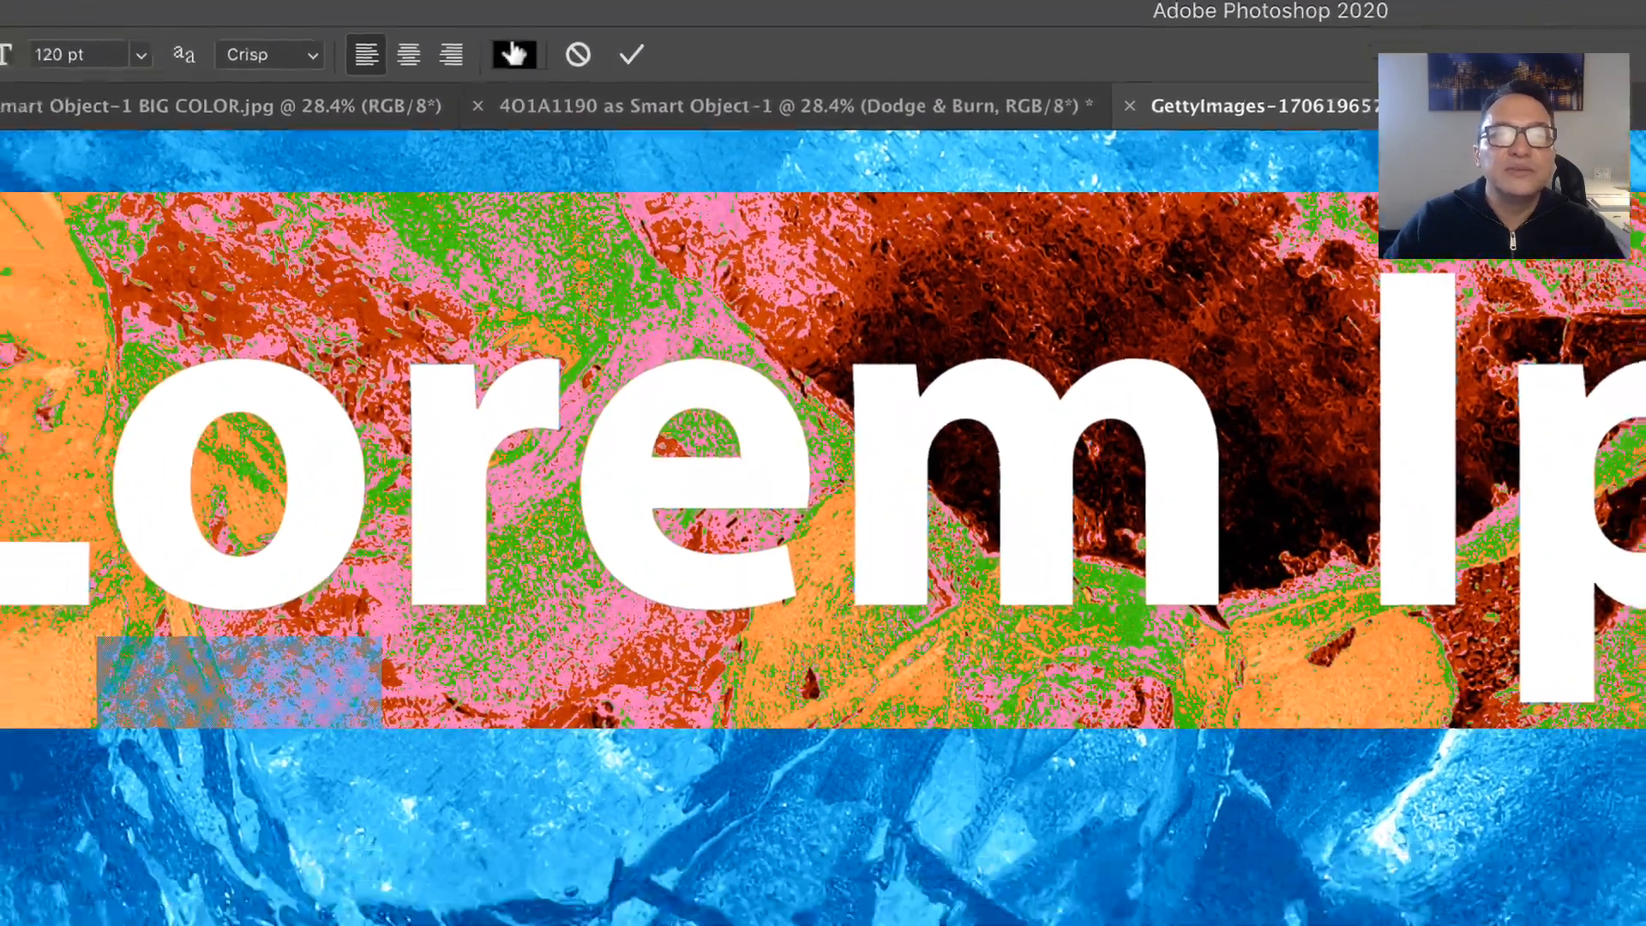
{"action": "left_click", "coordinate": [484, 104]}
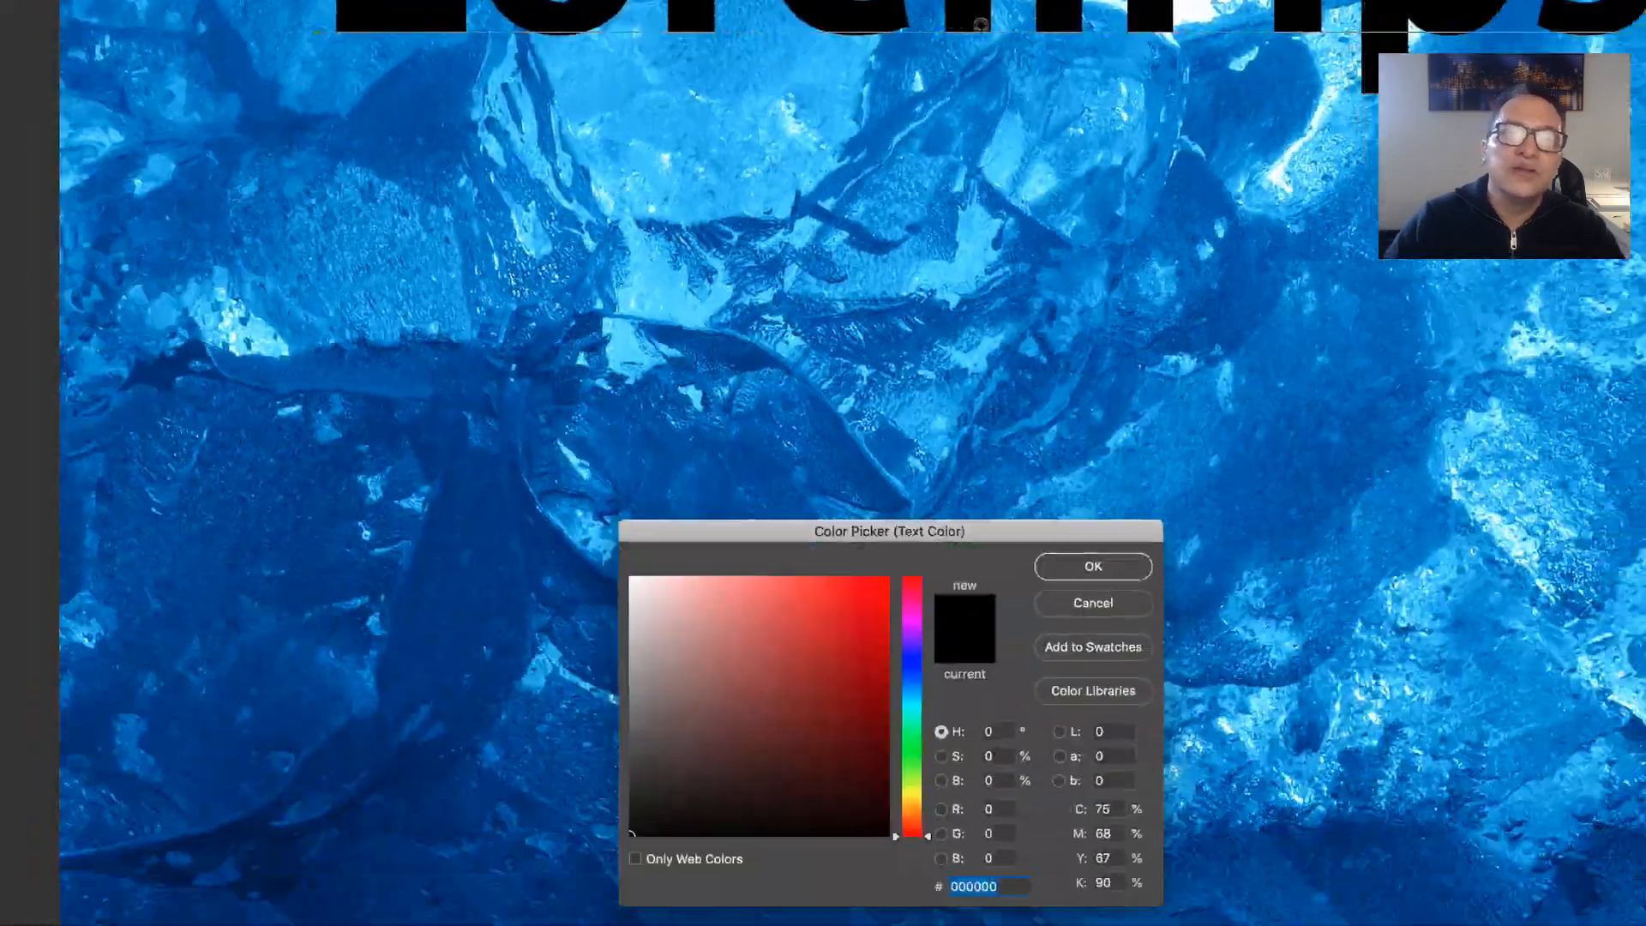
{"action": "left_click", "coordinate": [829, 551]}
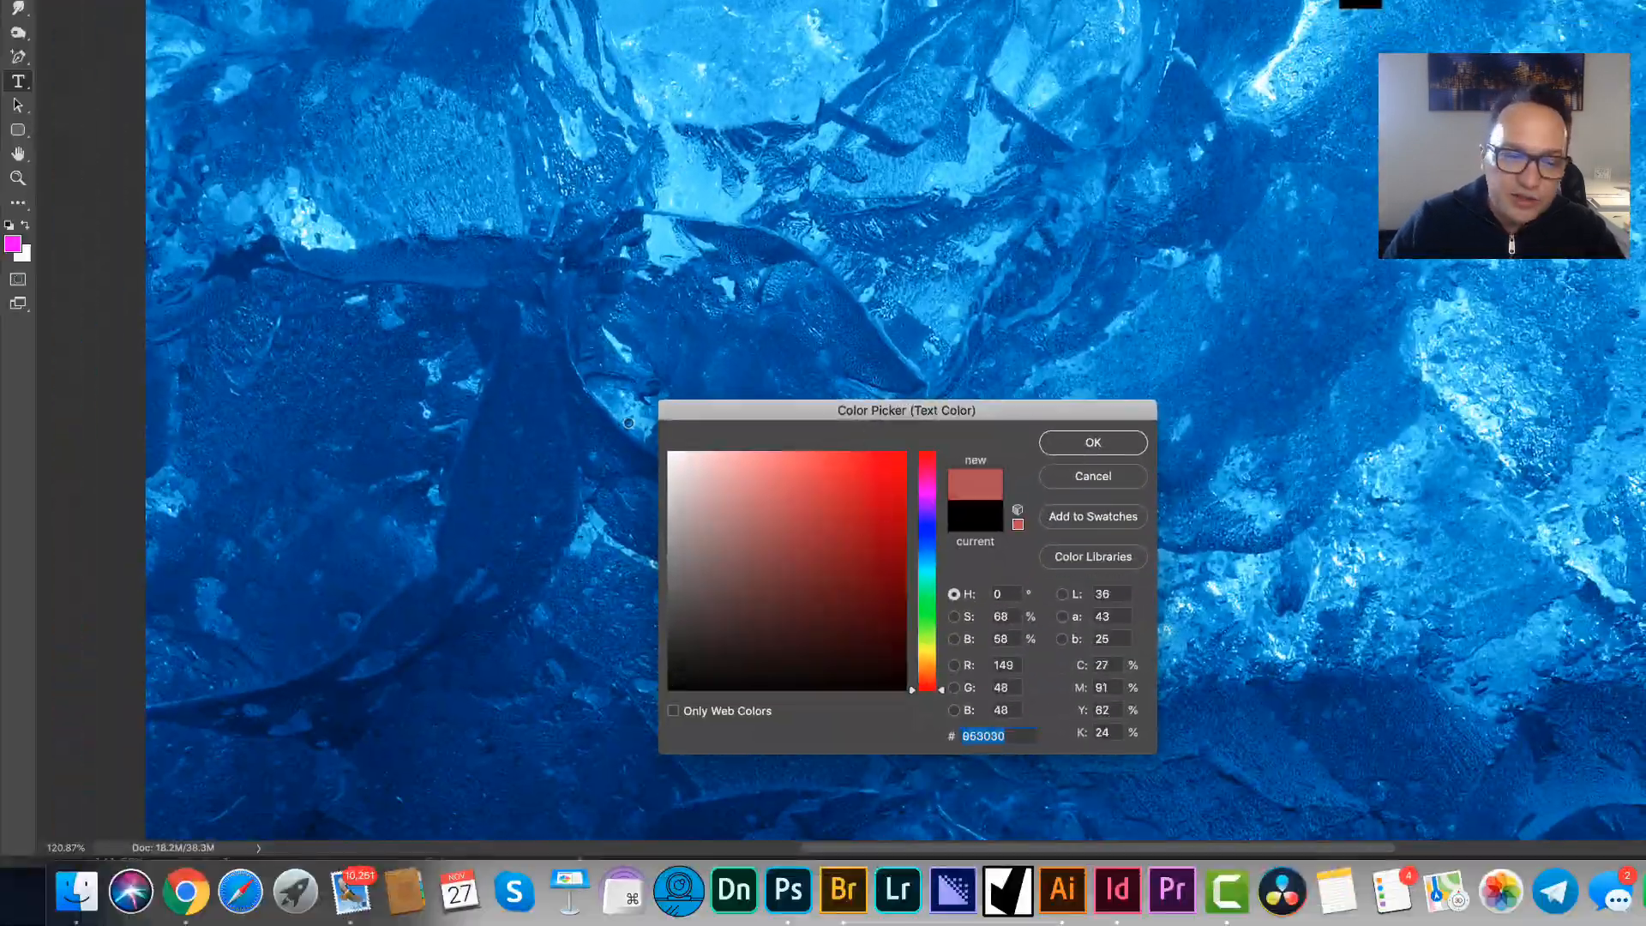
{"action": "type", "text": "ffffff"}
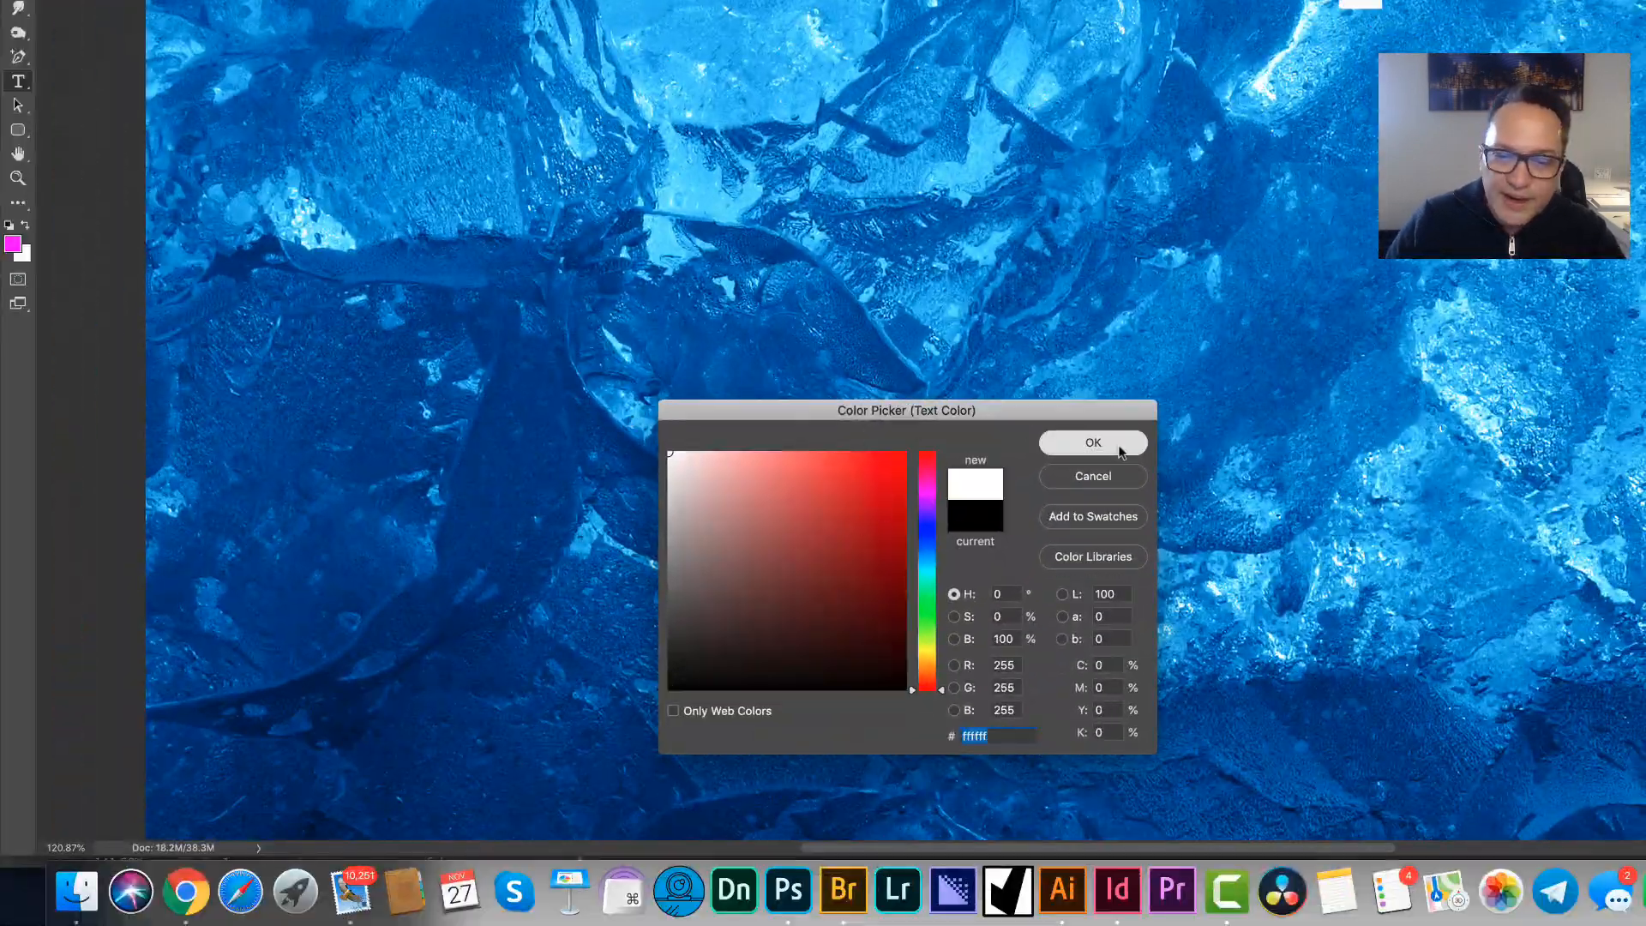
{"action": "left_click", "coordinate": [1094, 440]}
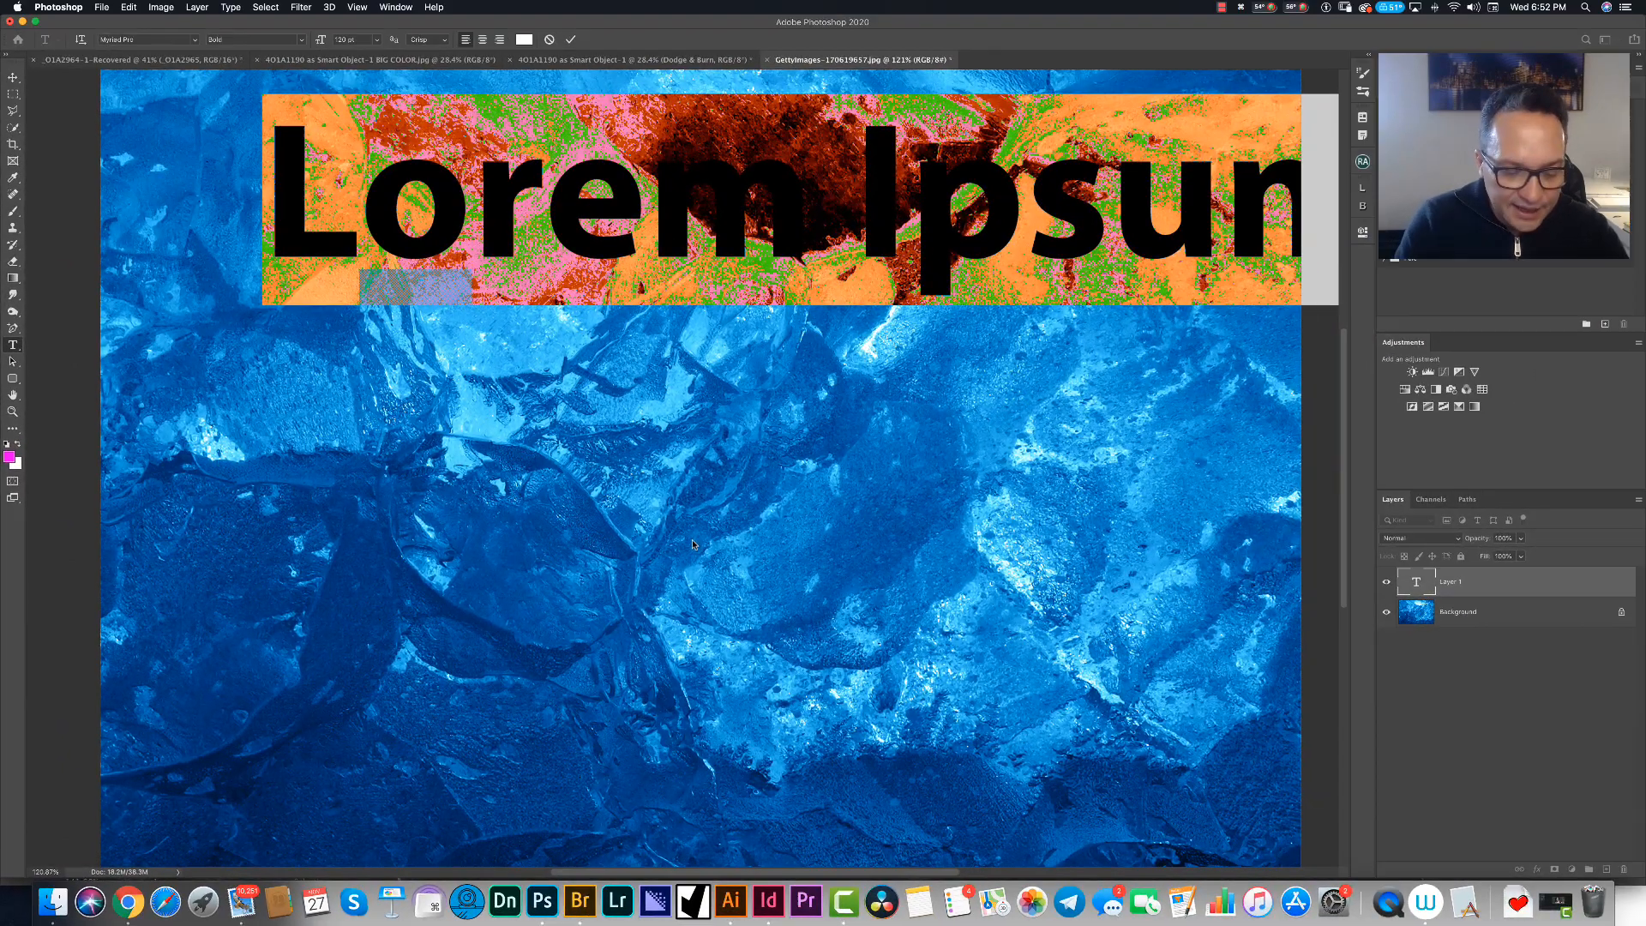
- Enter the title text "FROZEN IN" on the new text layer and commit it
{"action": "type", "text": "froz"}
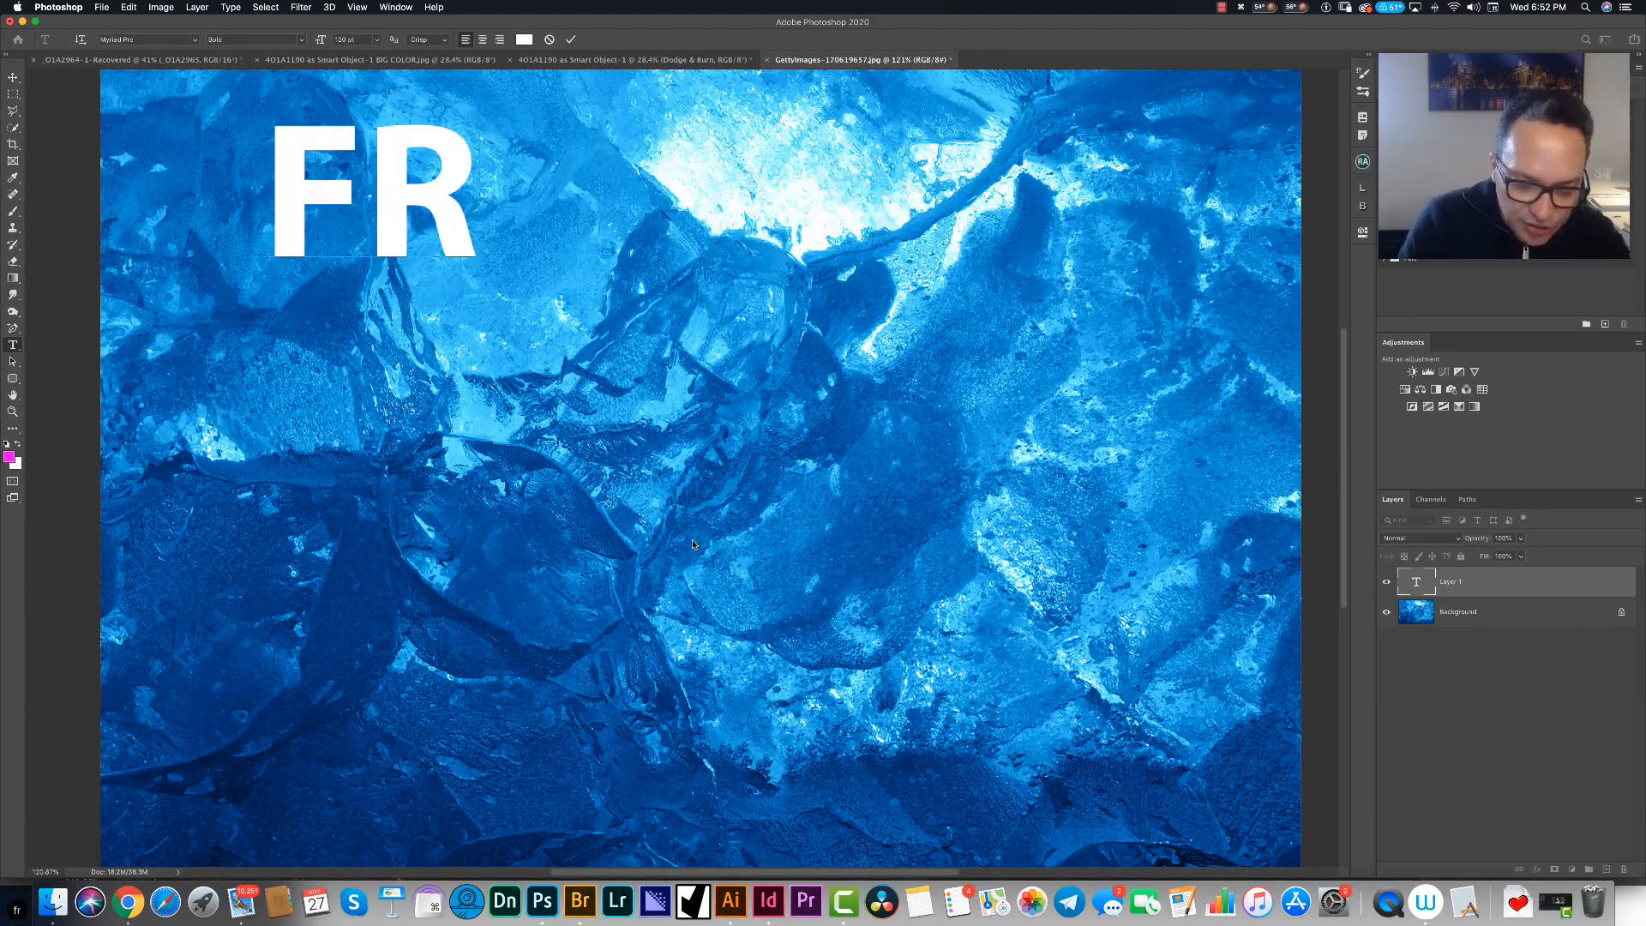
{"action": "type", "text": "en in"}
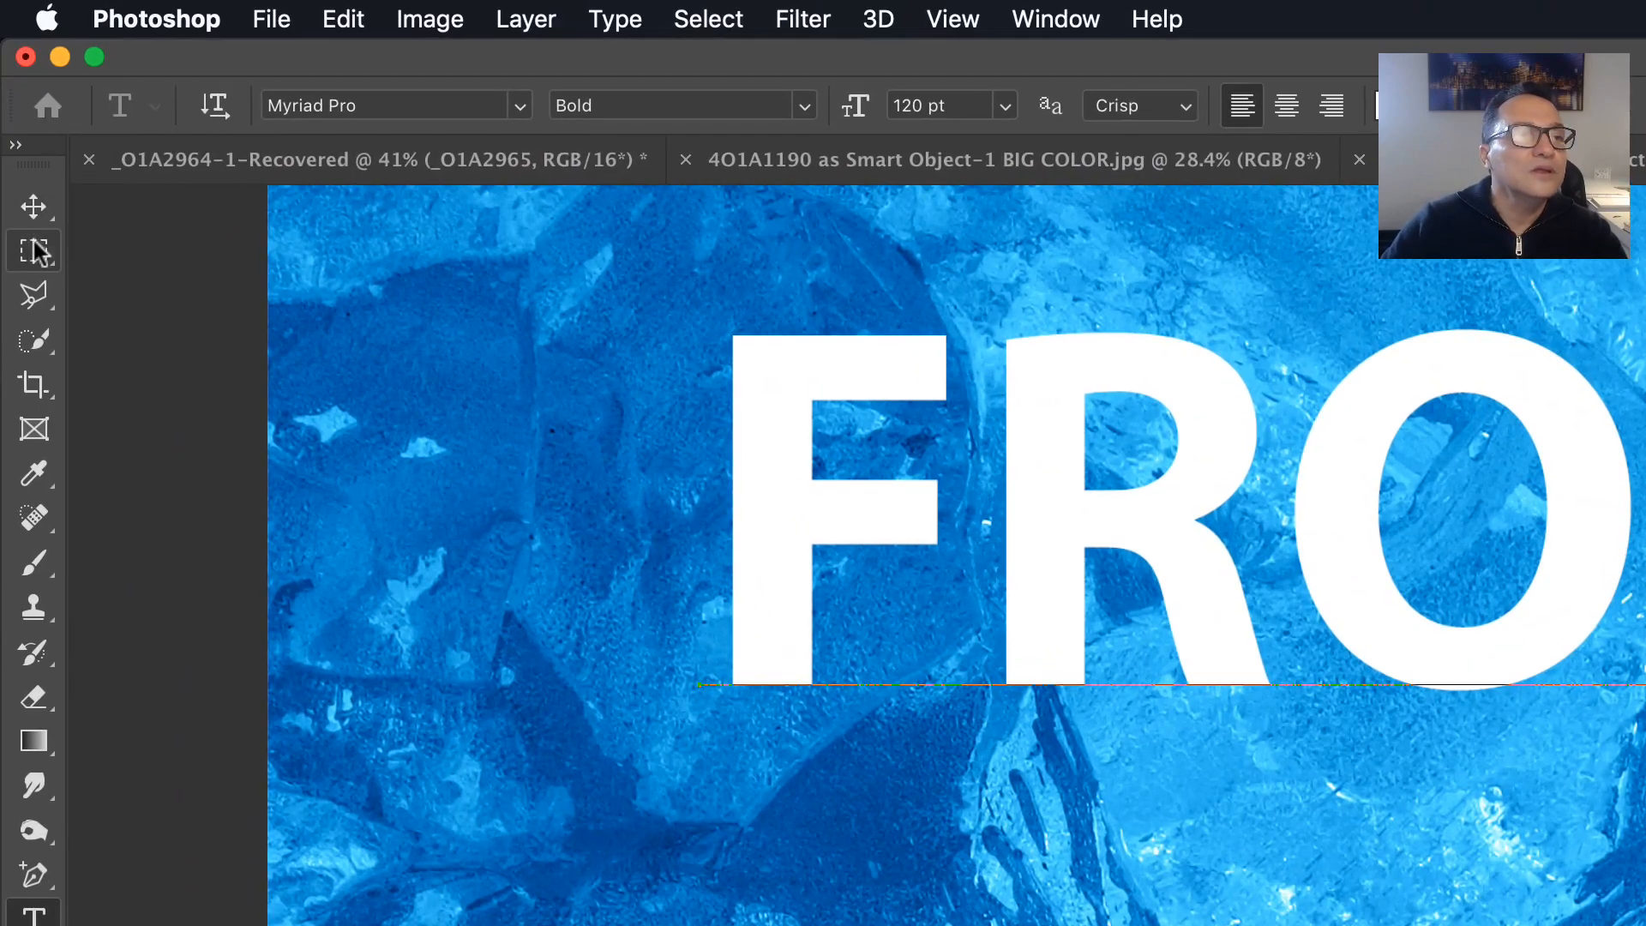
{"action": "left_click", "coordinate": [15, 91]}
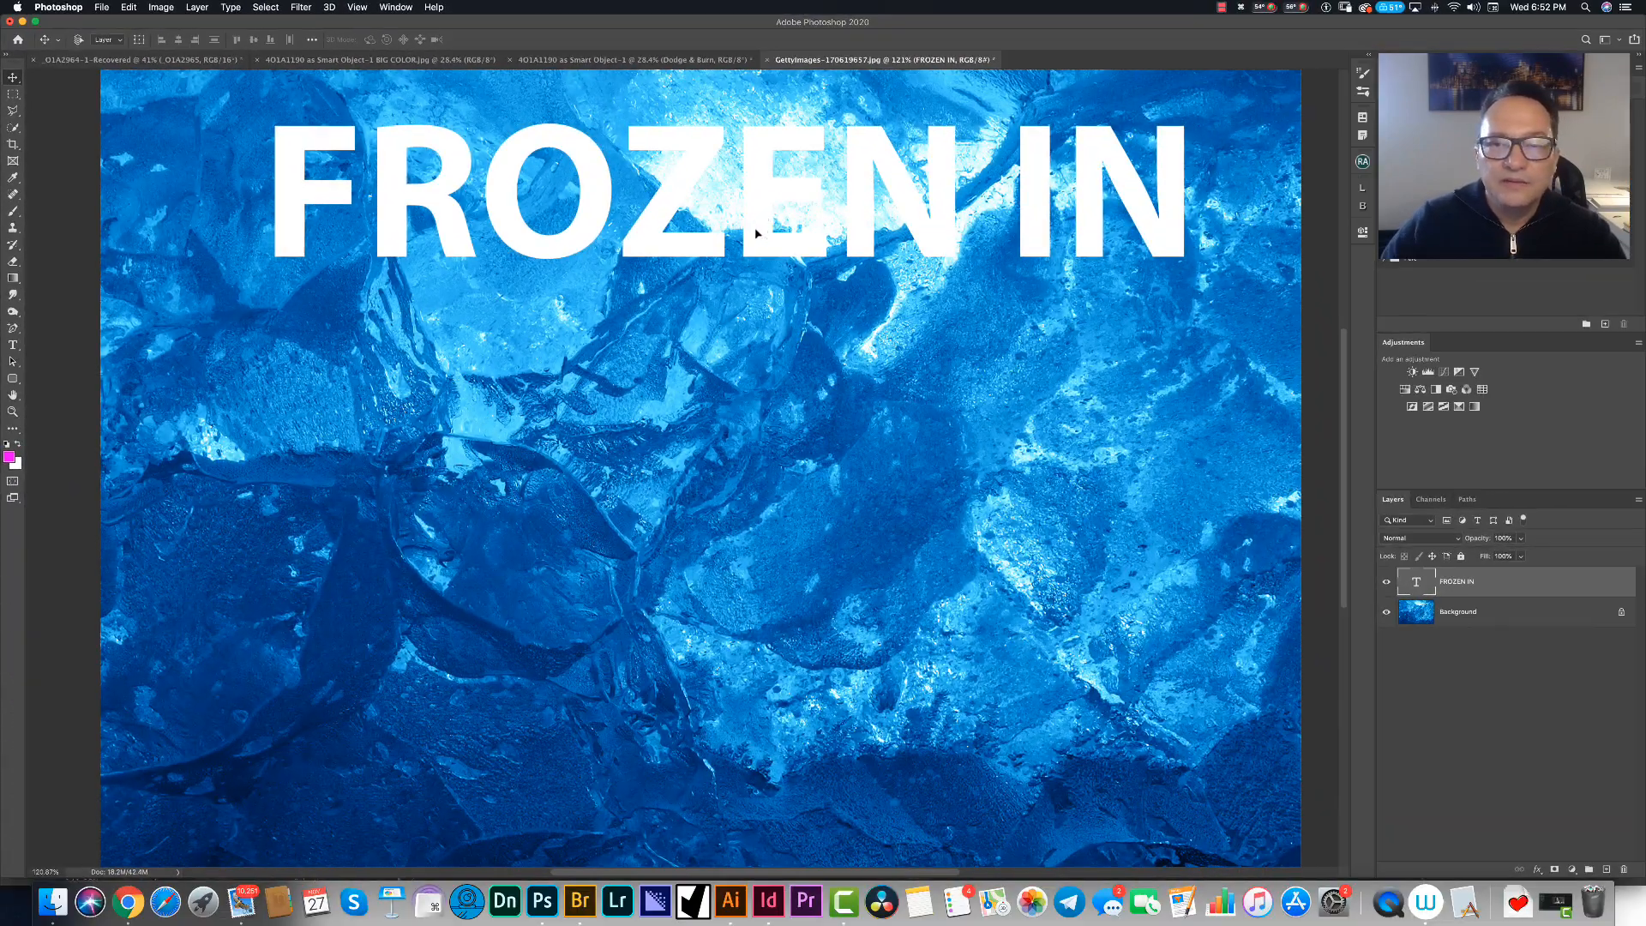
- Move the FROZEN IN title down the image and duplicate it directly below the original
{"action": "left_click_drag", "start_coordinate": [815, 240], "coordinate": [815, 339]}
{"action": "left_click_drag", "start_coordinate": [167, 493], "coordinate": [180, 488]}
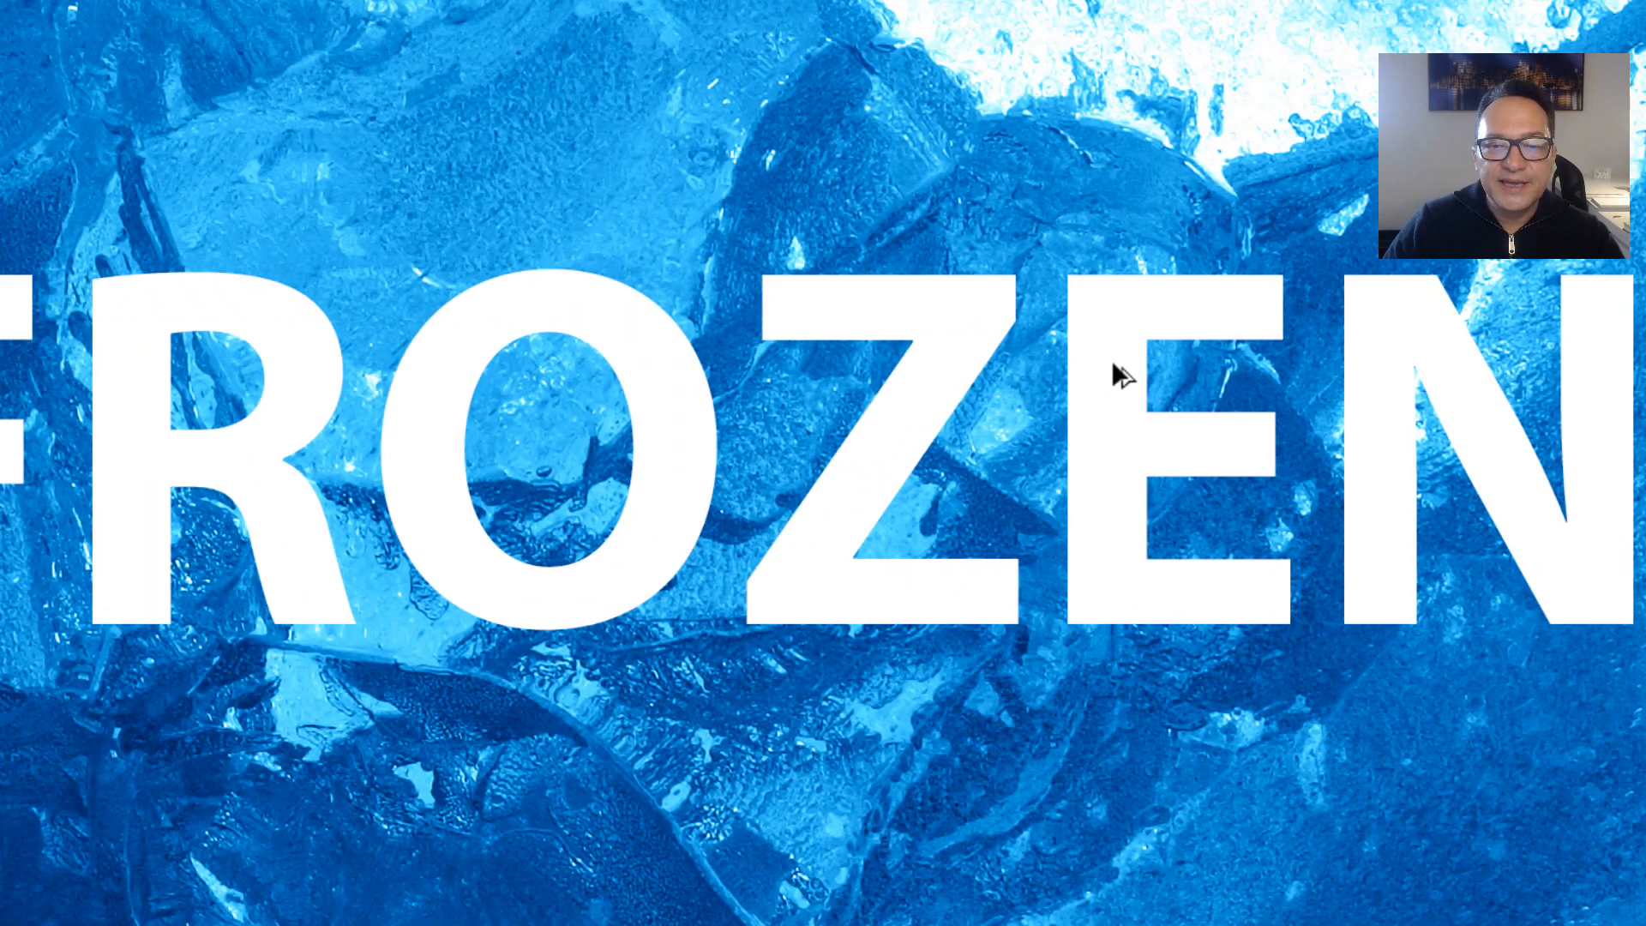
{"action": "left_click_drag", "start_coordinate": [1111, 358], "coordinate": [1133, 306]}
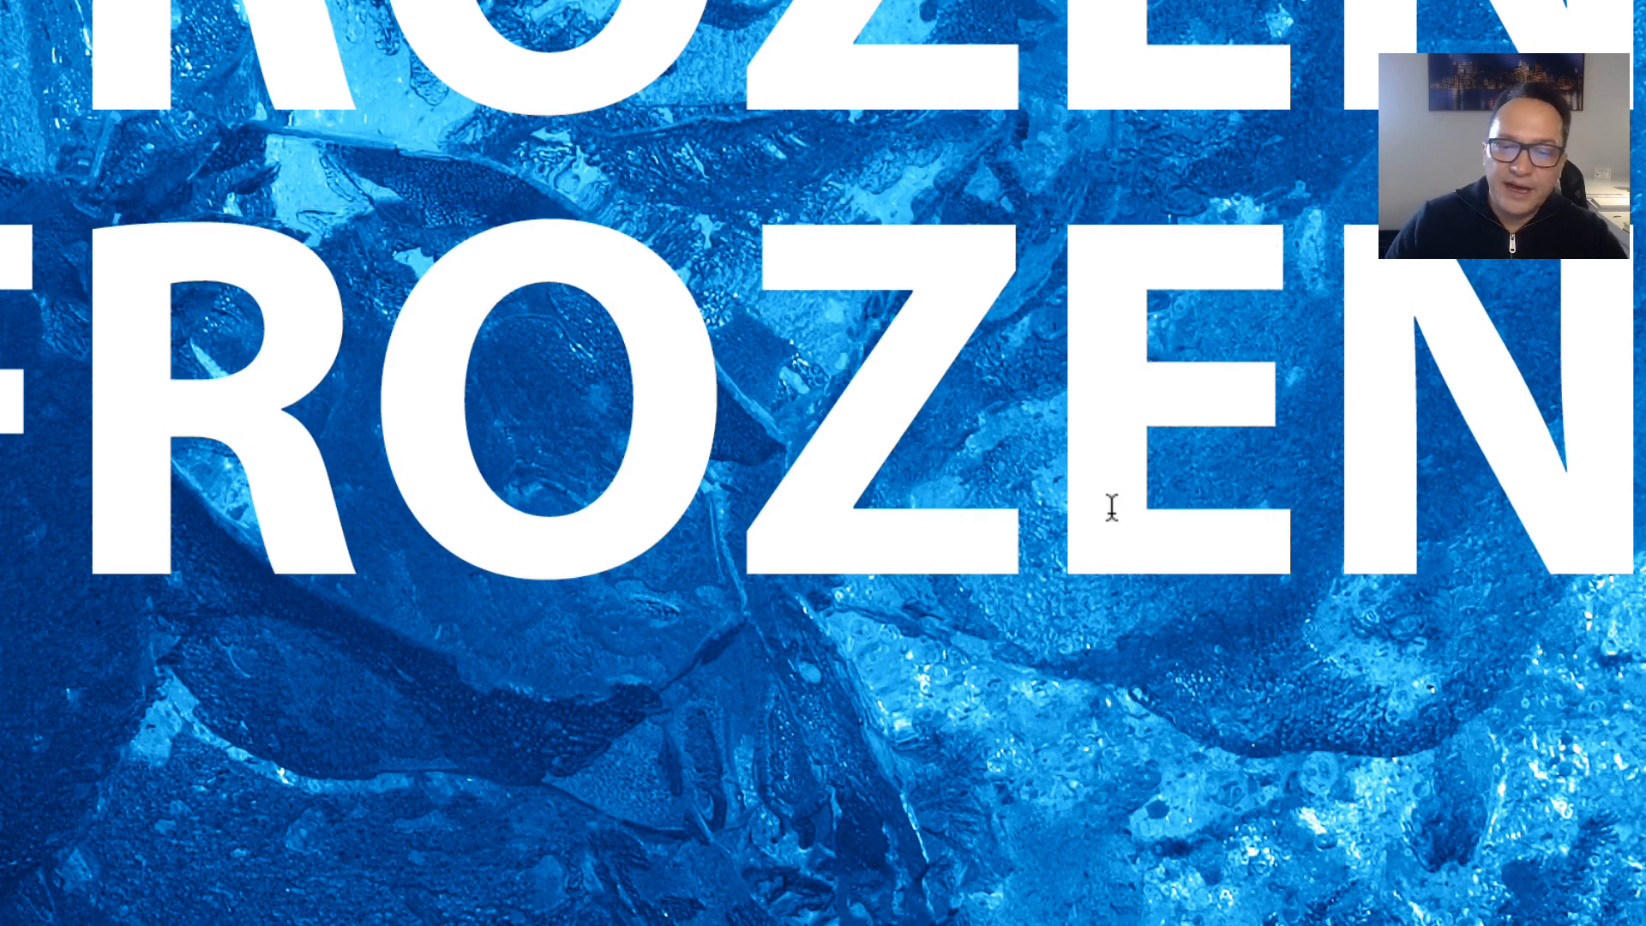
- Replace the text of the duplicated lower title with CANADA
{"action": "double_click", "coordinate": [1090, 480]}
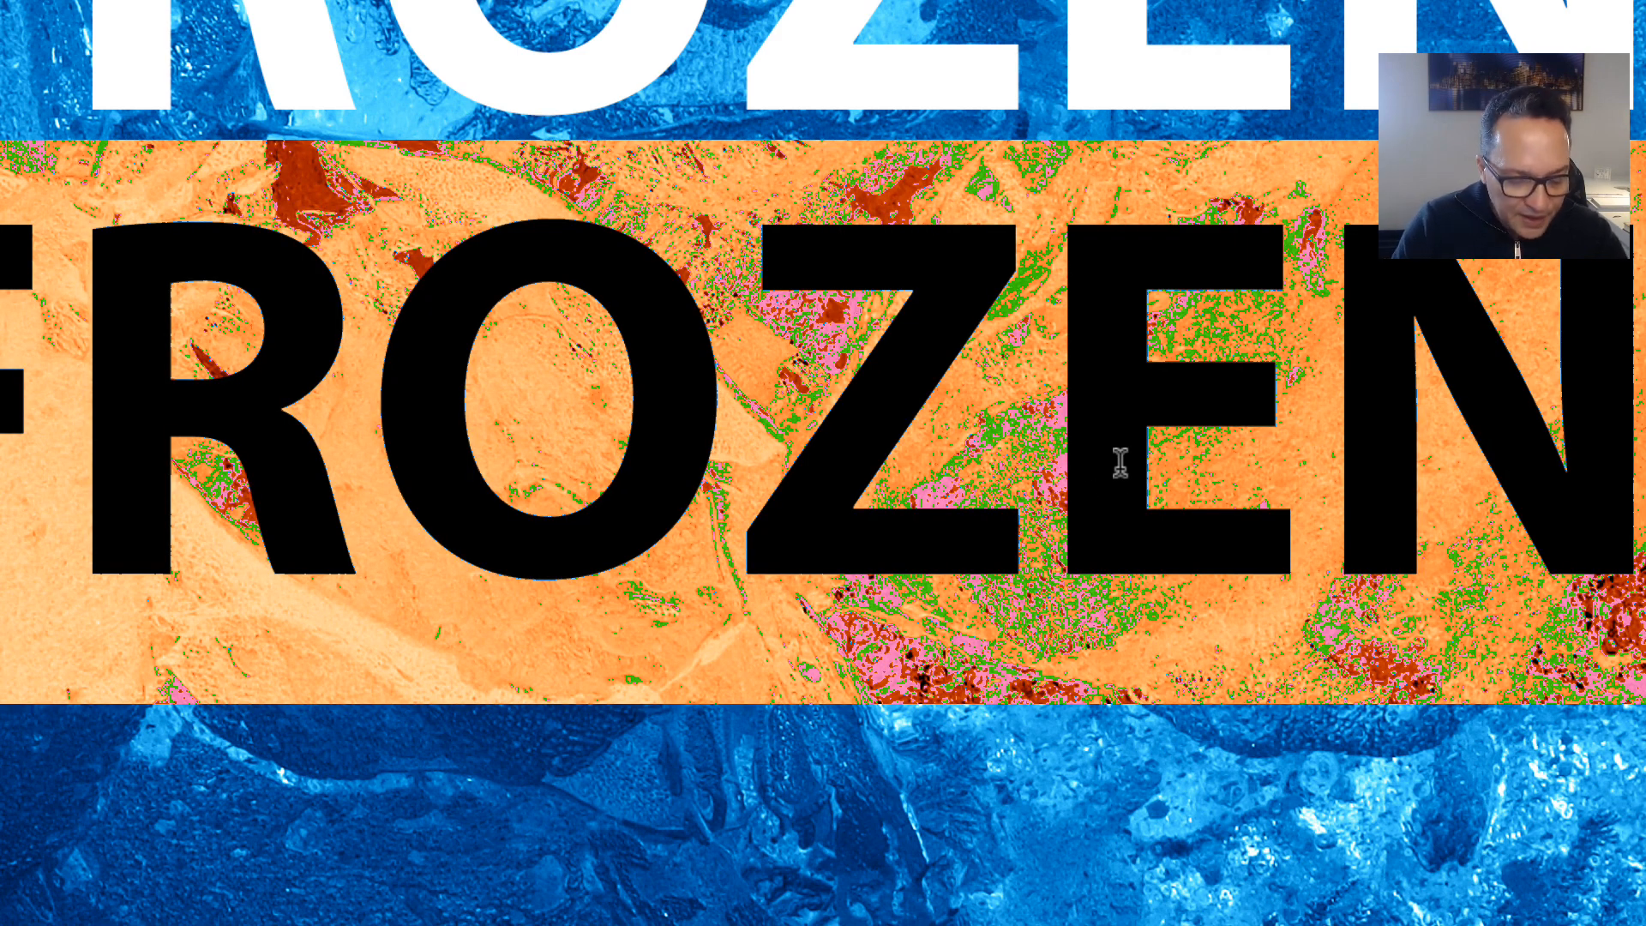
{"action": "type", "text": "CANAD"}
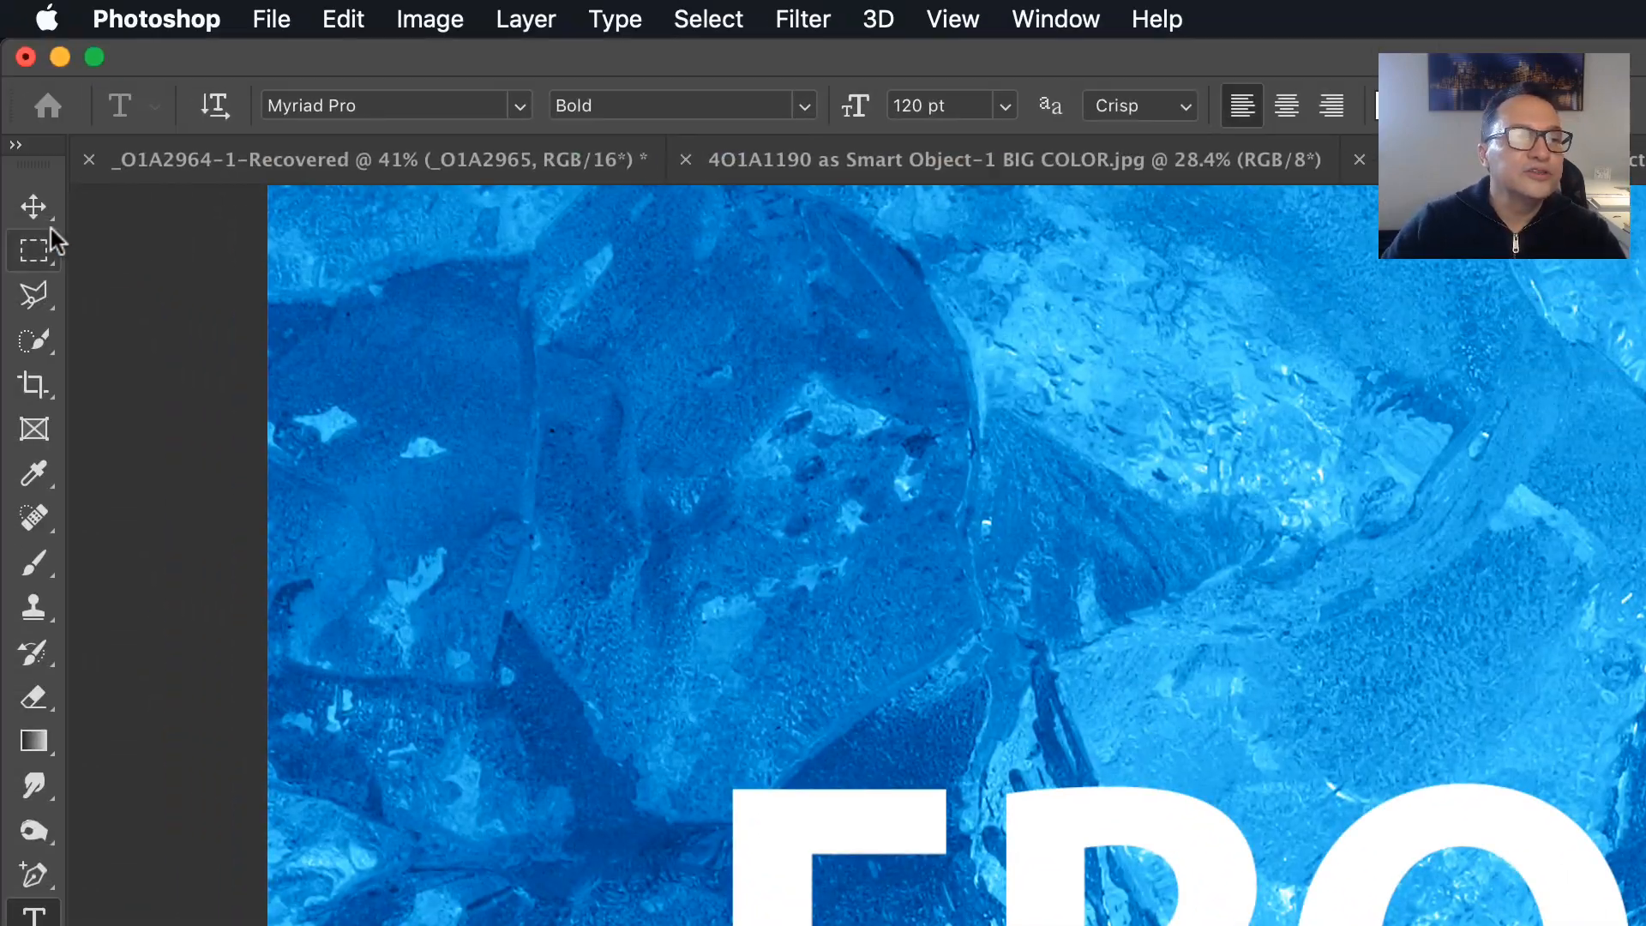
{"action": "left_click", "coordinate": [0, 146]}
- Scale CANADA up to the width of FROZEN IN, and move the two lines slightly apart vertically
{"action": "key", "text": "super+t"}
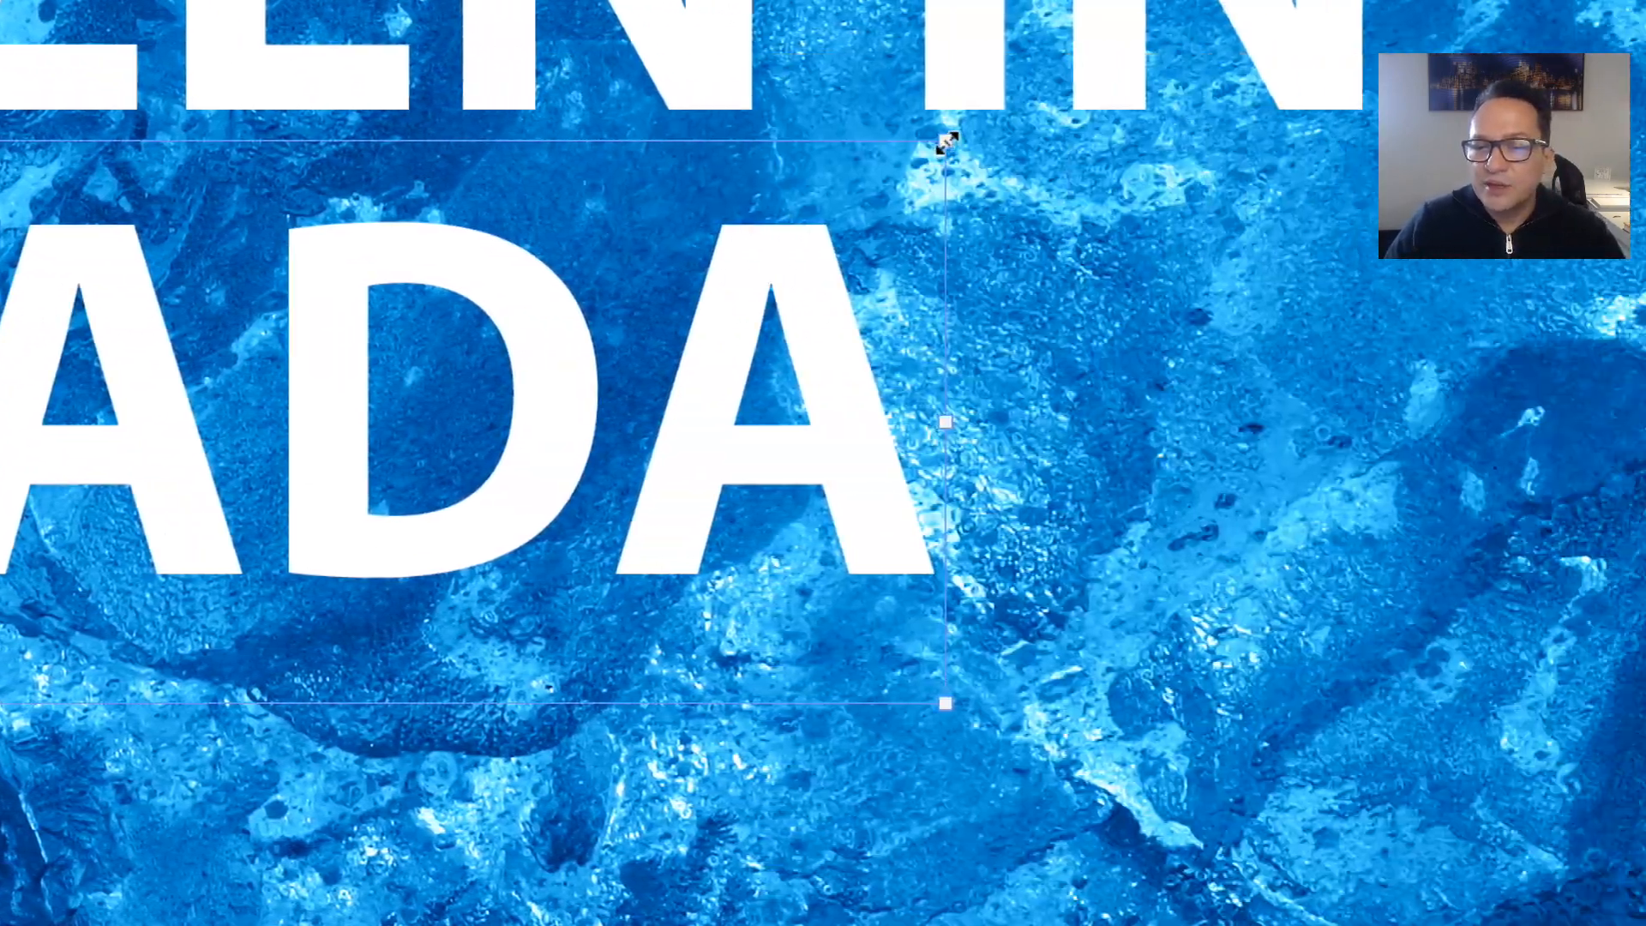
{"action": "left_click_drag", "start_coordinate": [947, 139], "coordinate": [1039, 96]}
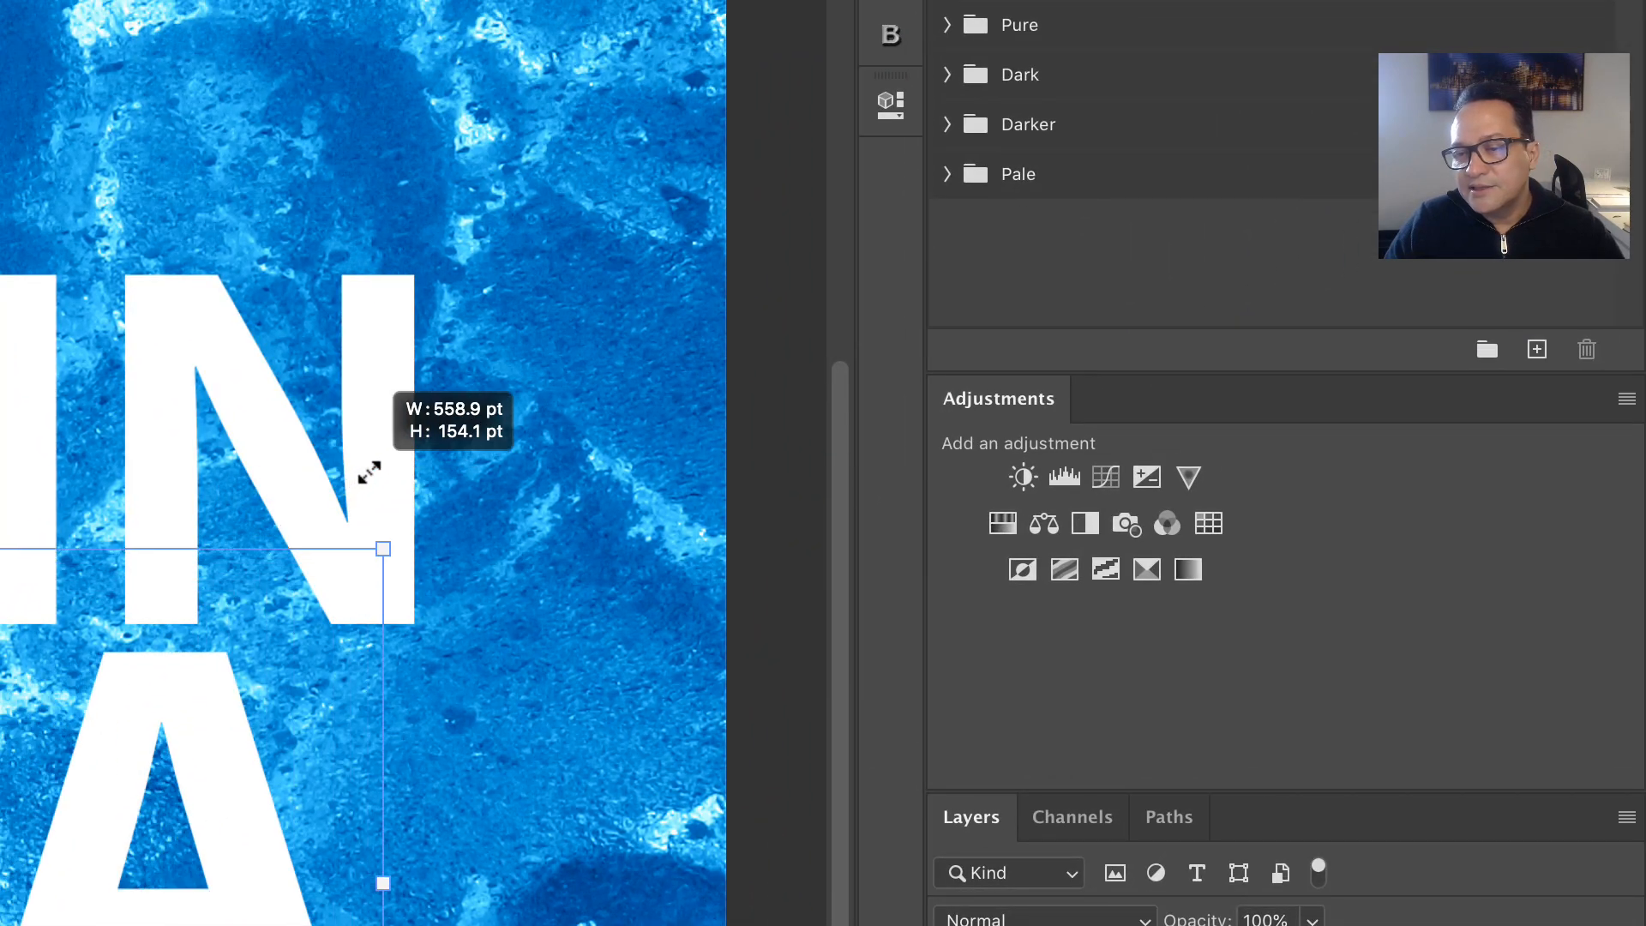
{"action": "left_click_drag", "start_coordinate": [369, 471], "coordinate": [410, 433]}
{"action": "left_click_drag", "start_coordinate": [0, 925], "coordinate": [0, 925]}
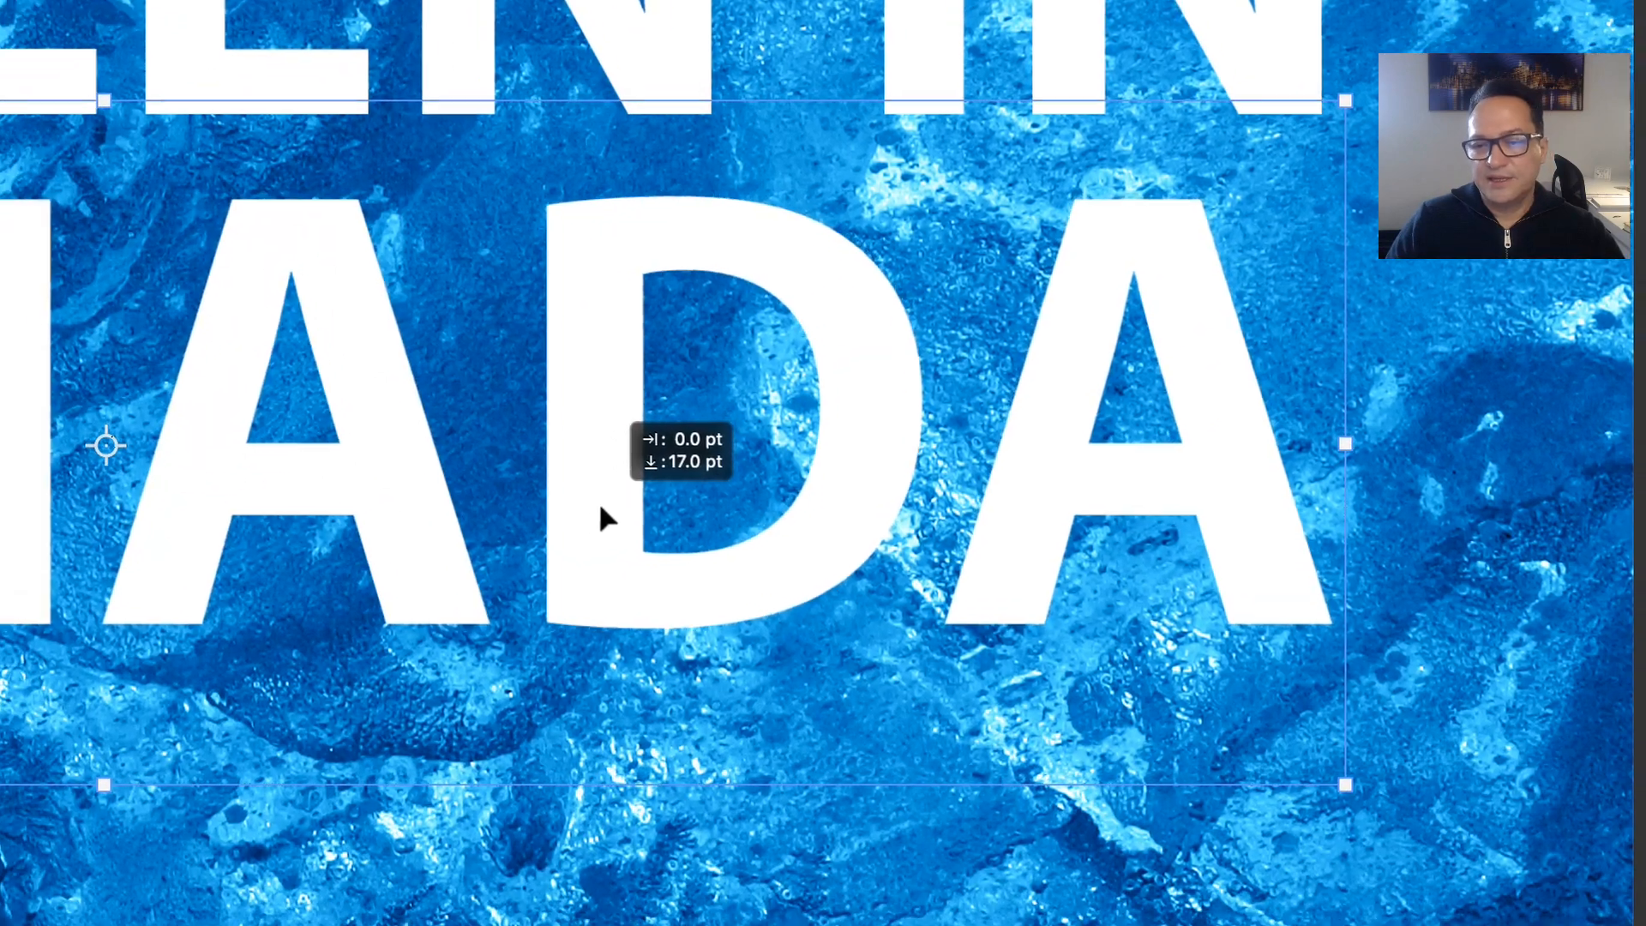
{"action": "left_click_drag", "start_coordinate": [600, 507], "coordinate": [610, 523]}
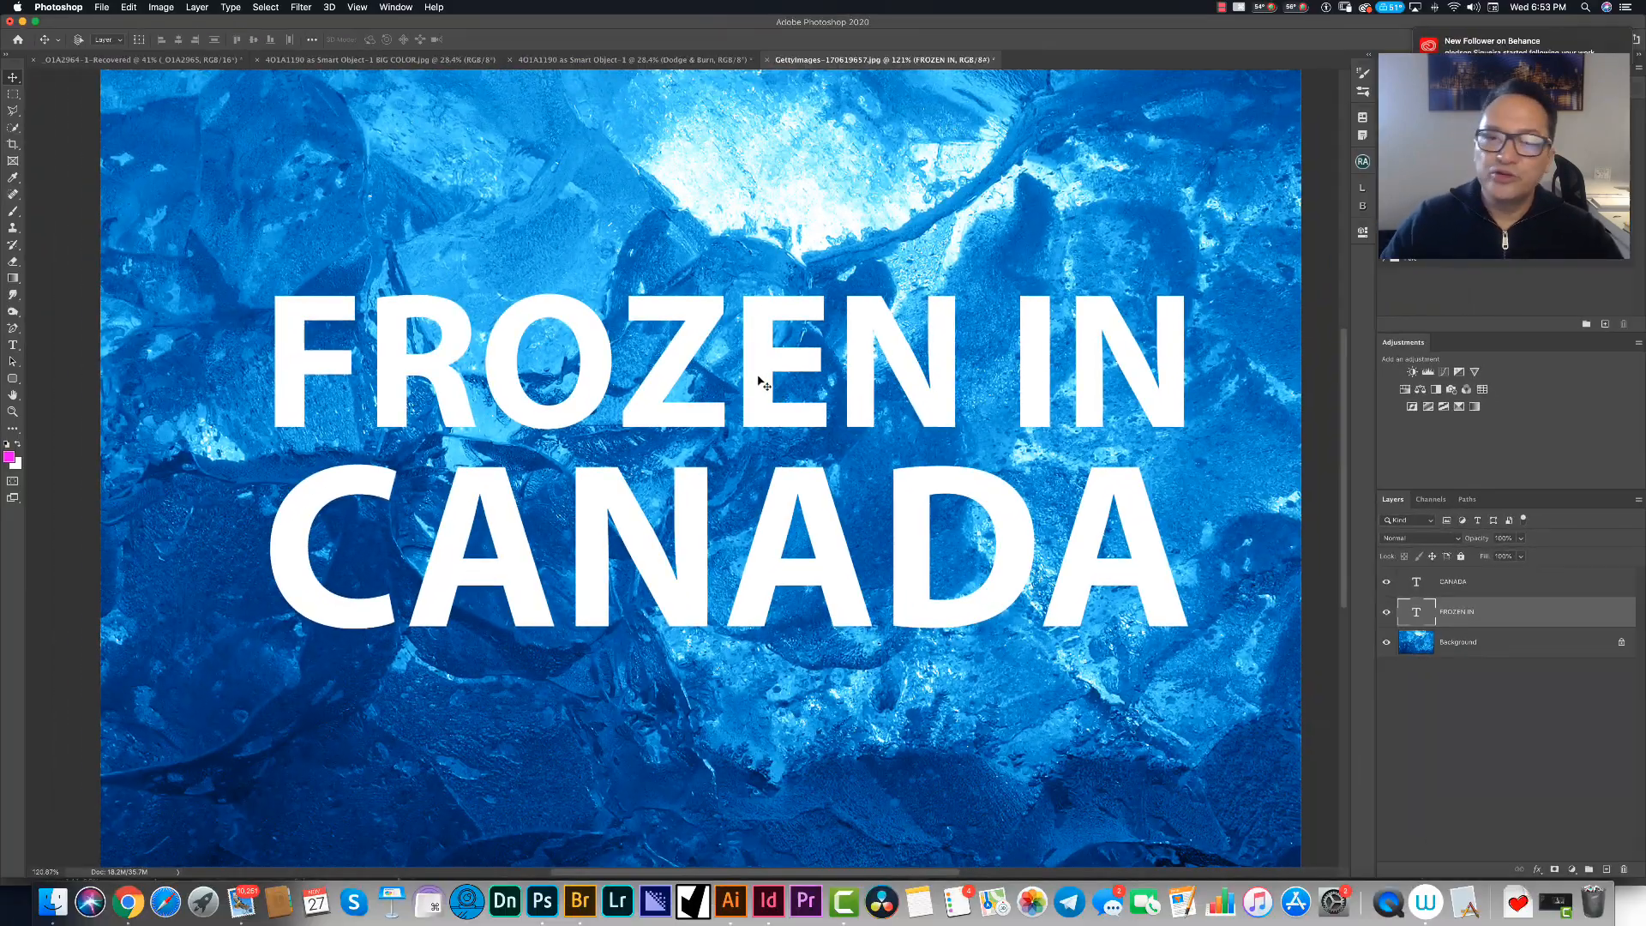
{"action": "left_click_drag", "start_coordinate": [1101, 472], "coordinate": [1101, 447]}
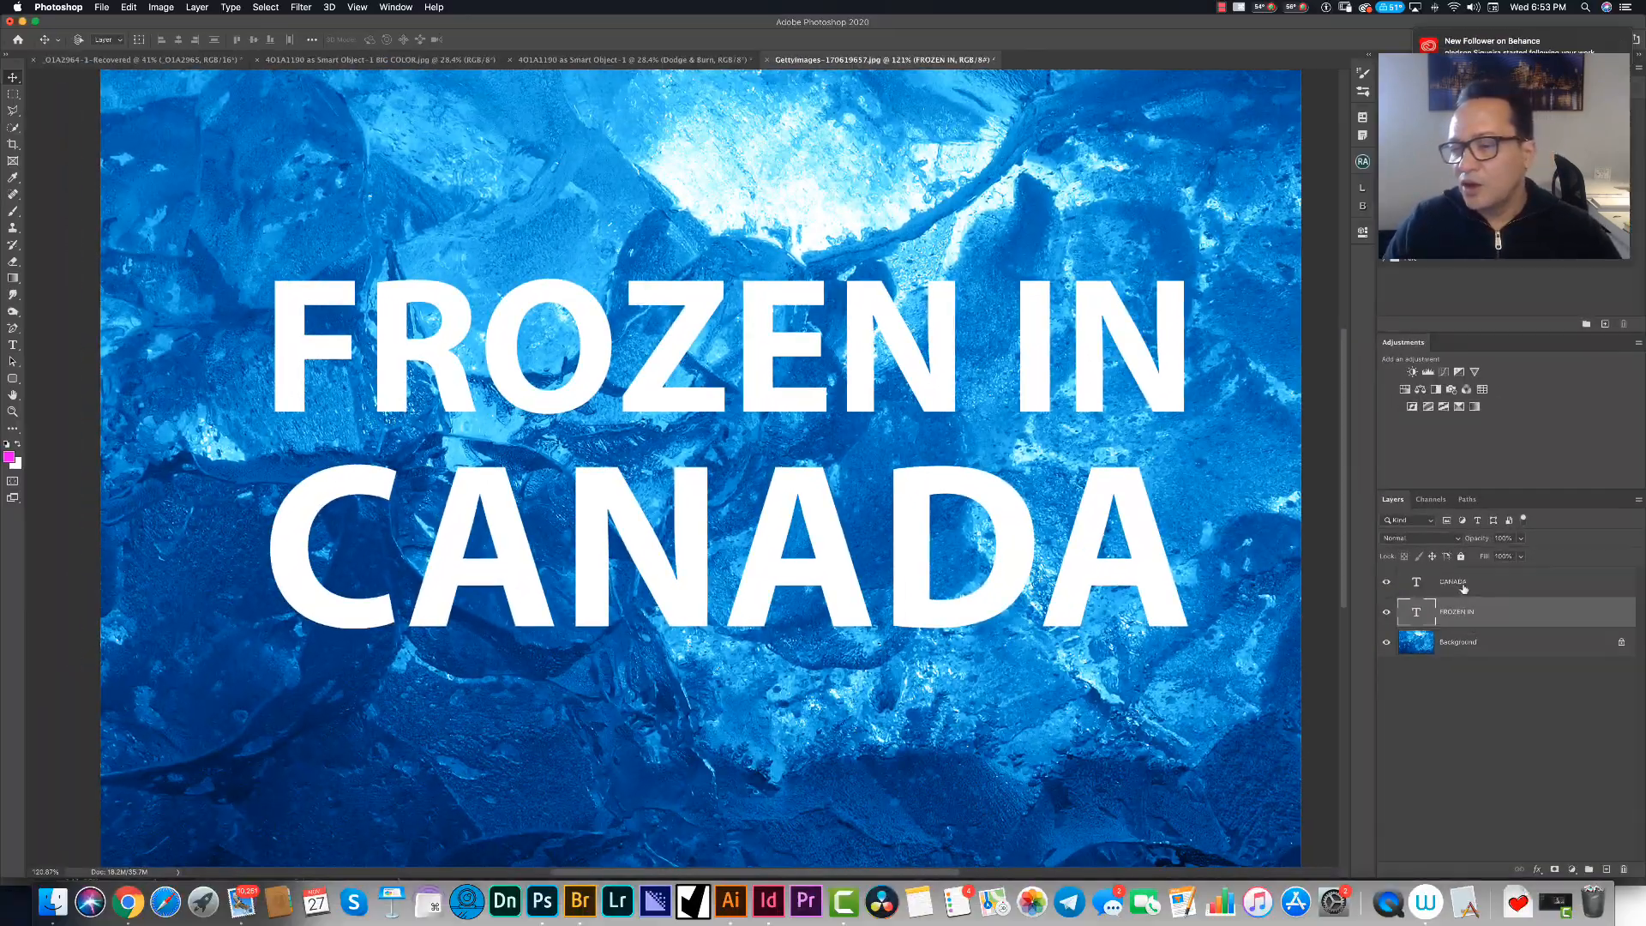
- Convert the CANADA and FROZEN IN text layers together into one smart object
{"action": "left_click", "coordinate": [1463, 582]}
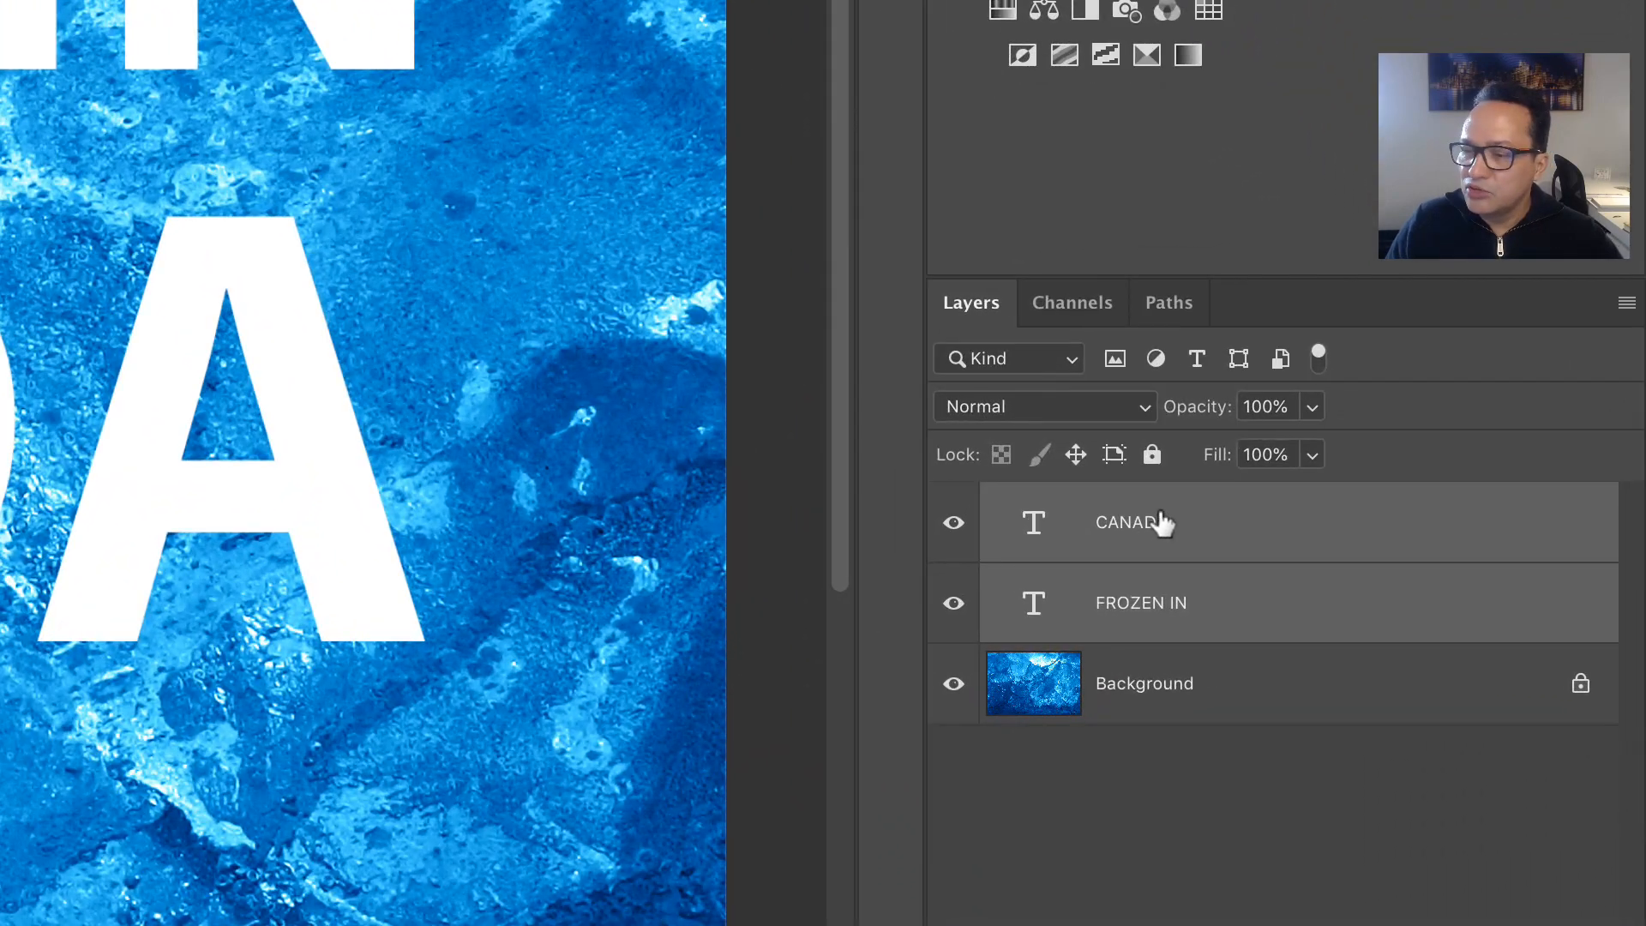
{"action": "right_click", "coordinate": [1463, 580]}
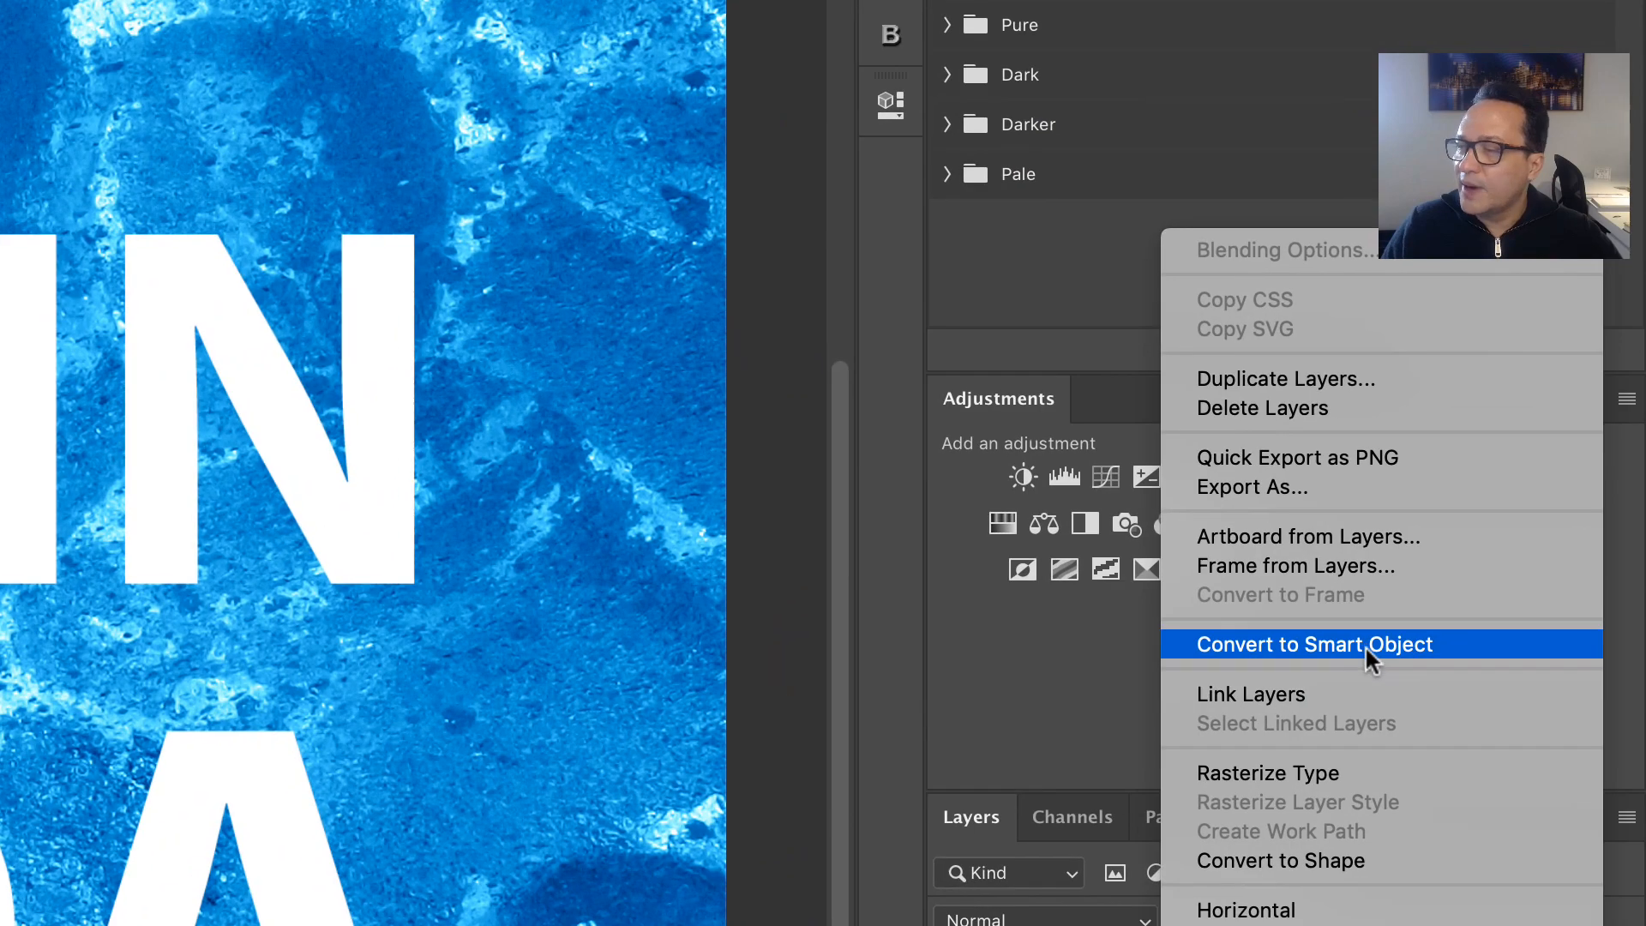
{"action": "left_click", "coordinate": [1540, 436]}
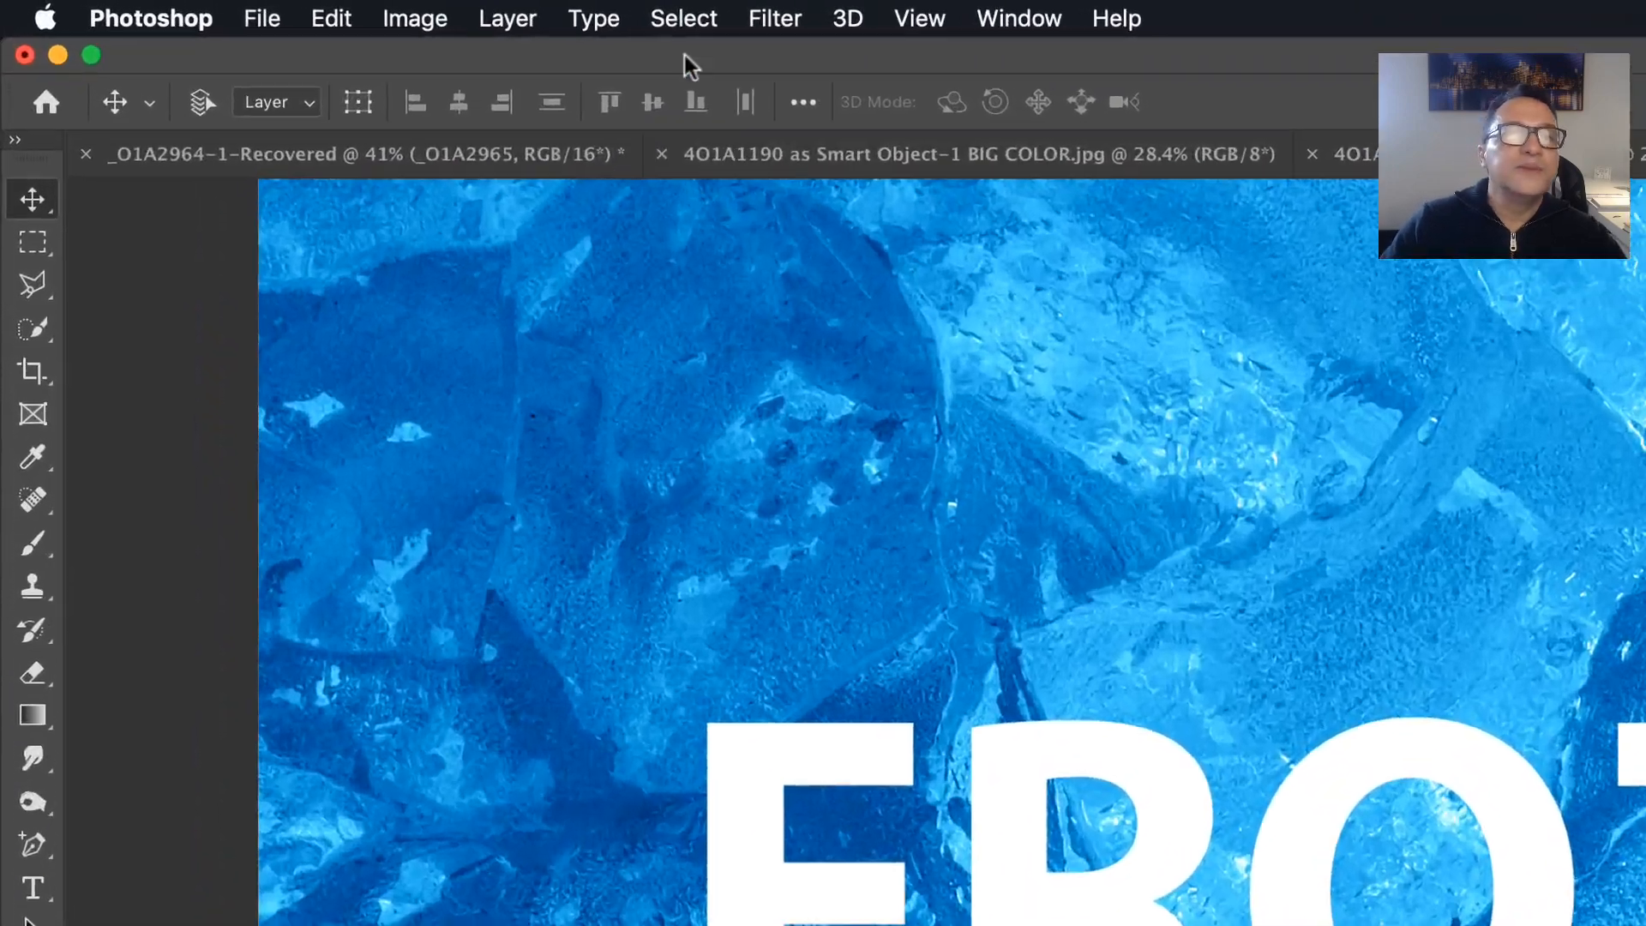
- Apply the Wind stylize filter to the text smart object with the Wind method, direction From the Right
{"action": "left_click", "coordinate": [301, 6]}
{"action": "mouse_move", "coordinate": [884, 653]}
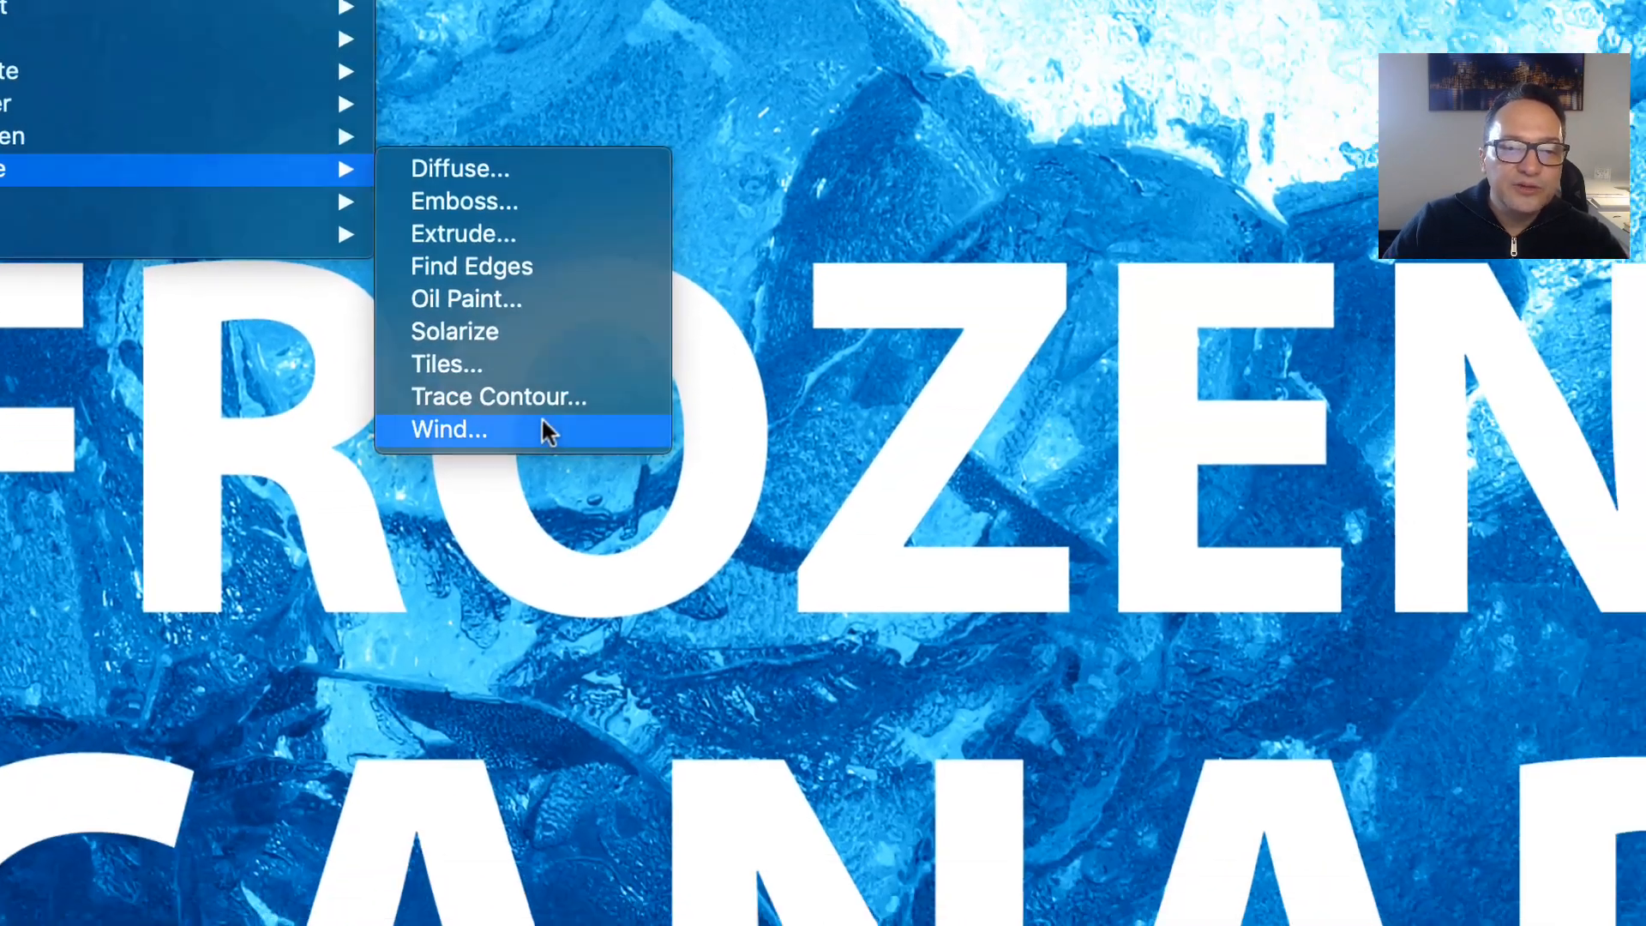
{"action": "left_click", "coordinate": [1406, 915]}
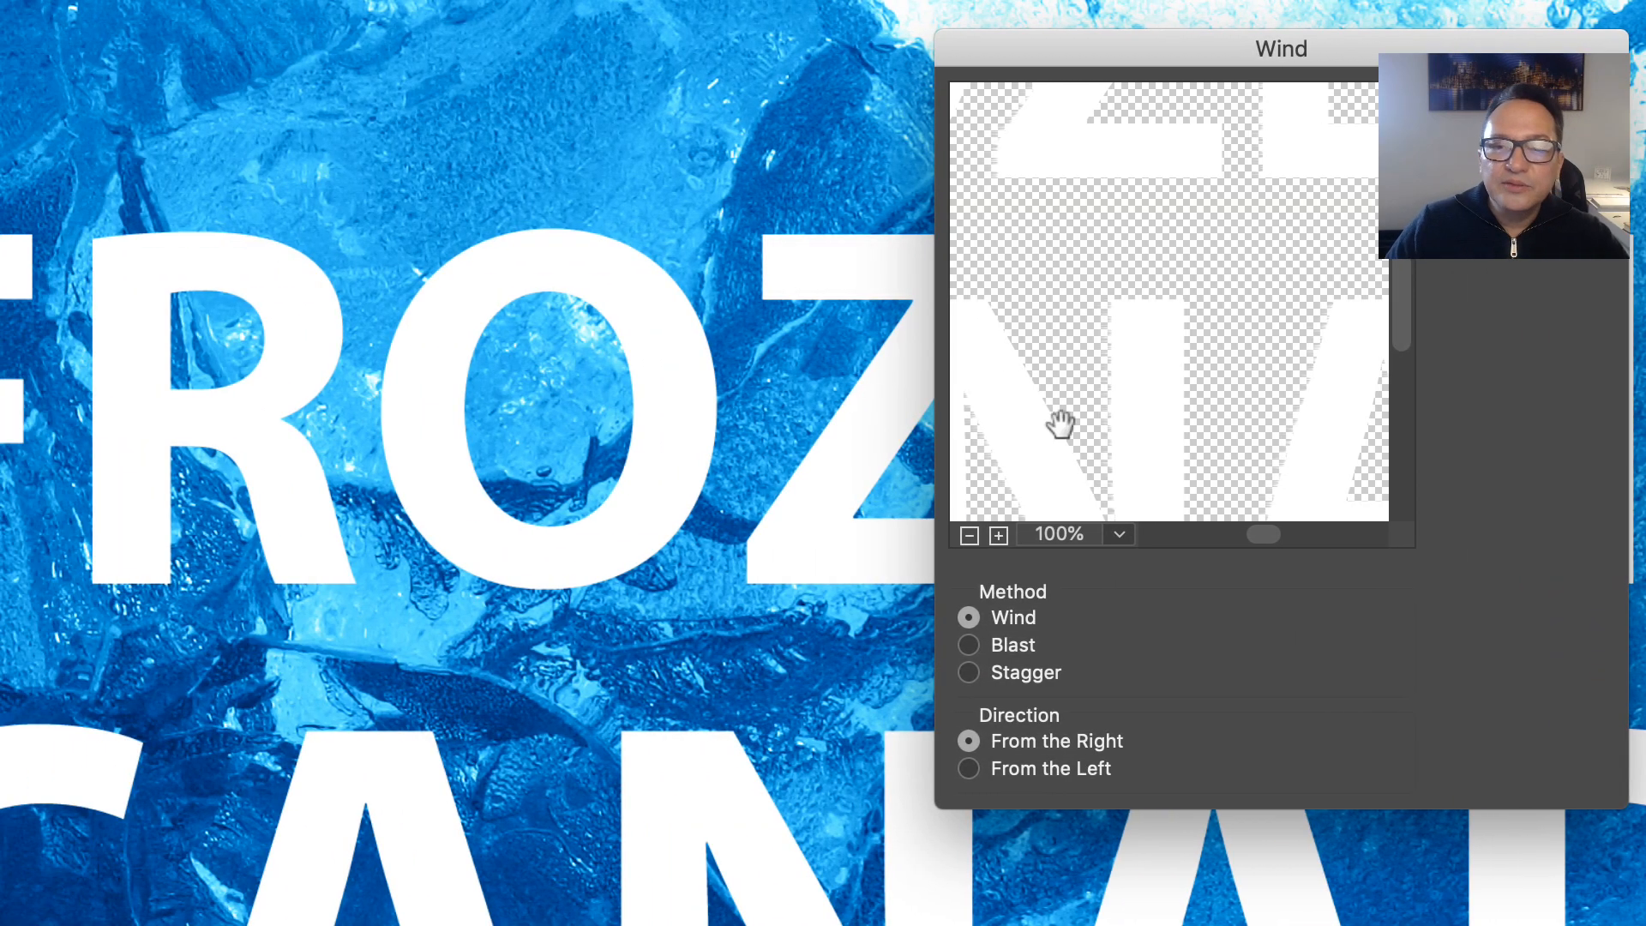
{"action": "left_click_drag", "start_coordinate": [1059, 424], "coordinate": [1169, 363]}
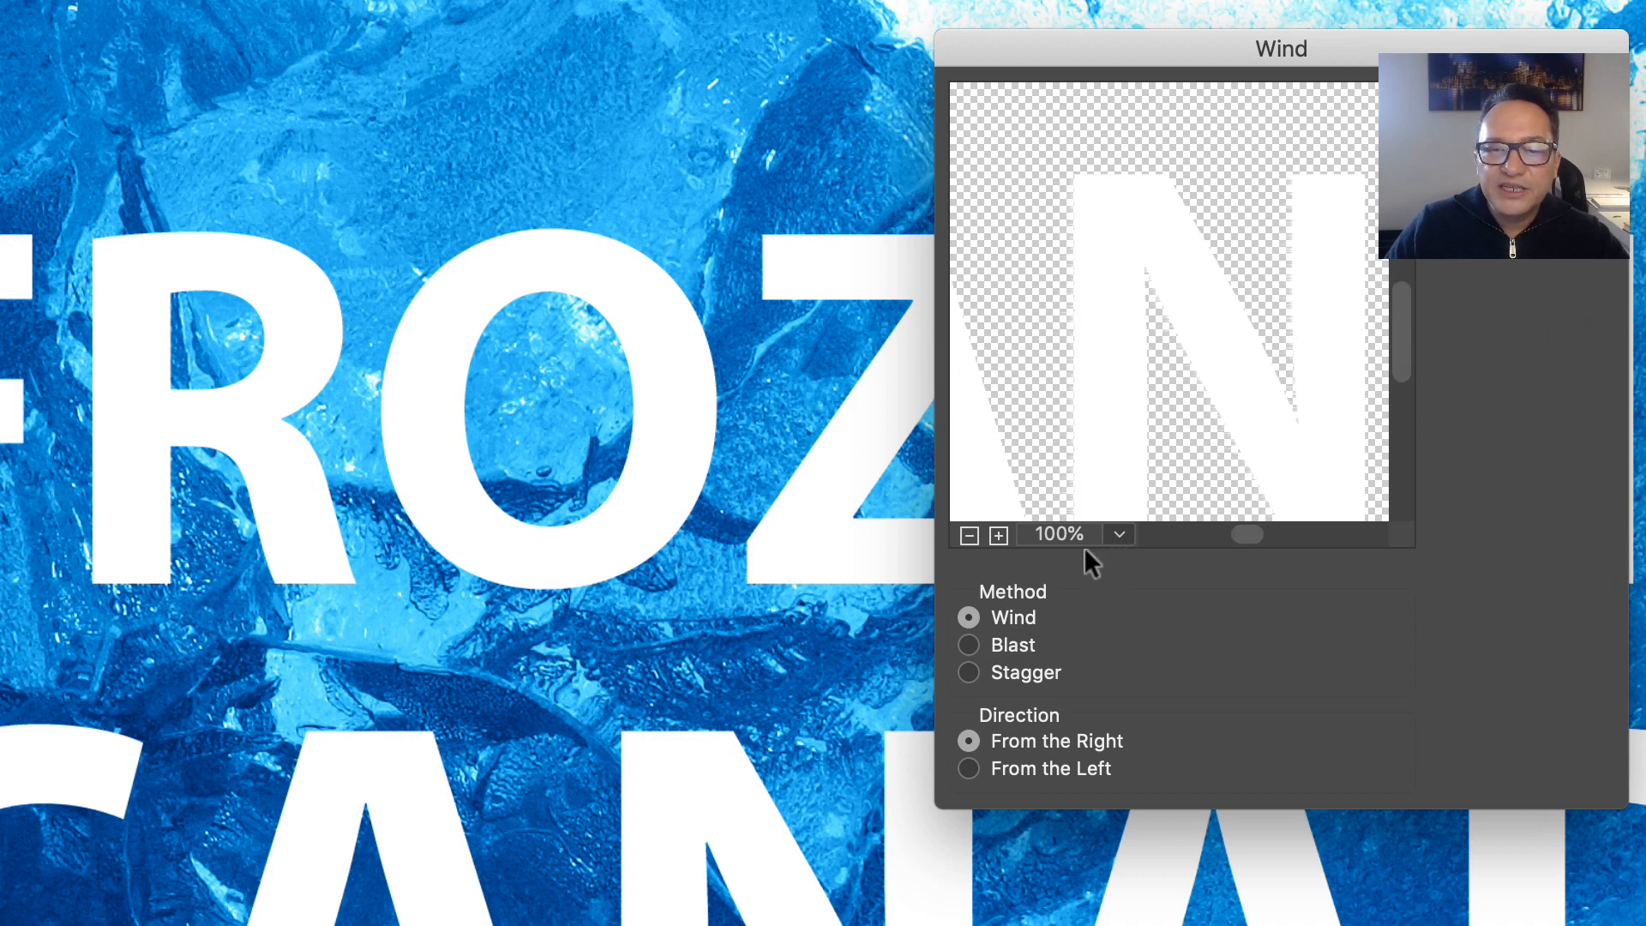
{"action": "left_click", "coordinate": [997, 535]}
{"action": "left_click", "coordinate": [998, 536]}
{"action": "left_click_drag", "start_coordinate": [1065, 459], "coordinate": [1261, 284]}
{"action": "left_click_drag", "start_coordinate": [1117, 364], "coordinate": [1205, 374]}
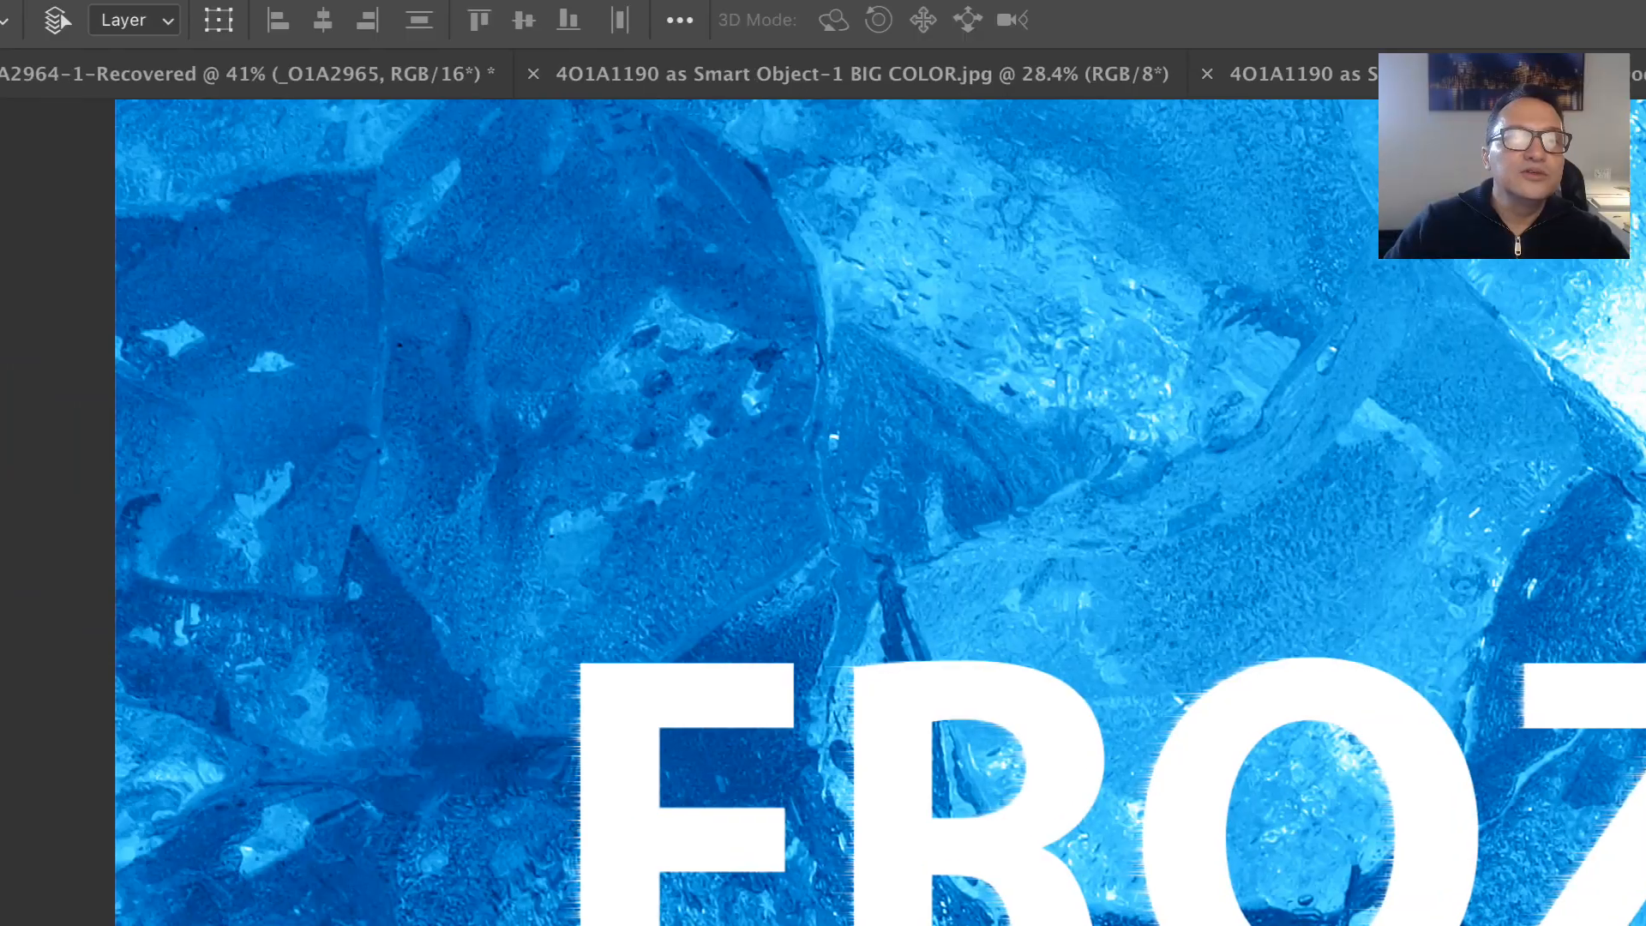
- Apply the same Wind filter to the text smart object two more times with unchanged settings
{"action": "left_click", "coordinate": [801, 21]}
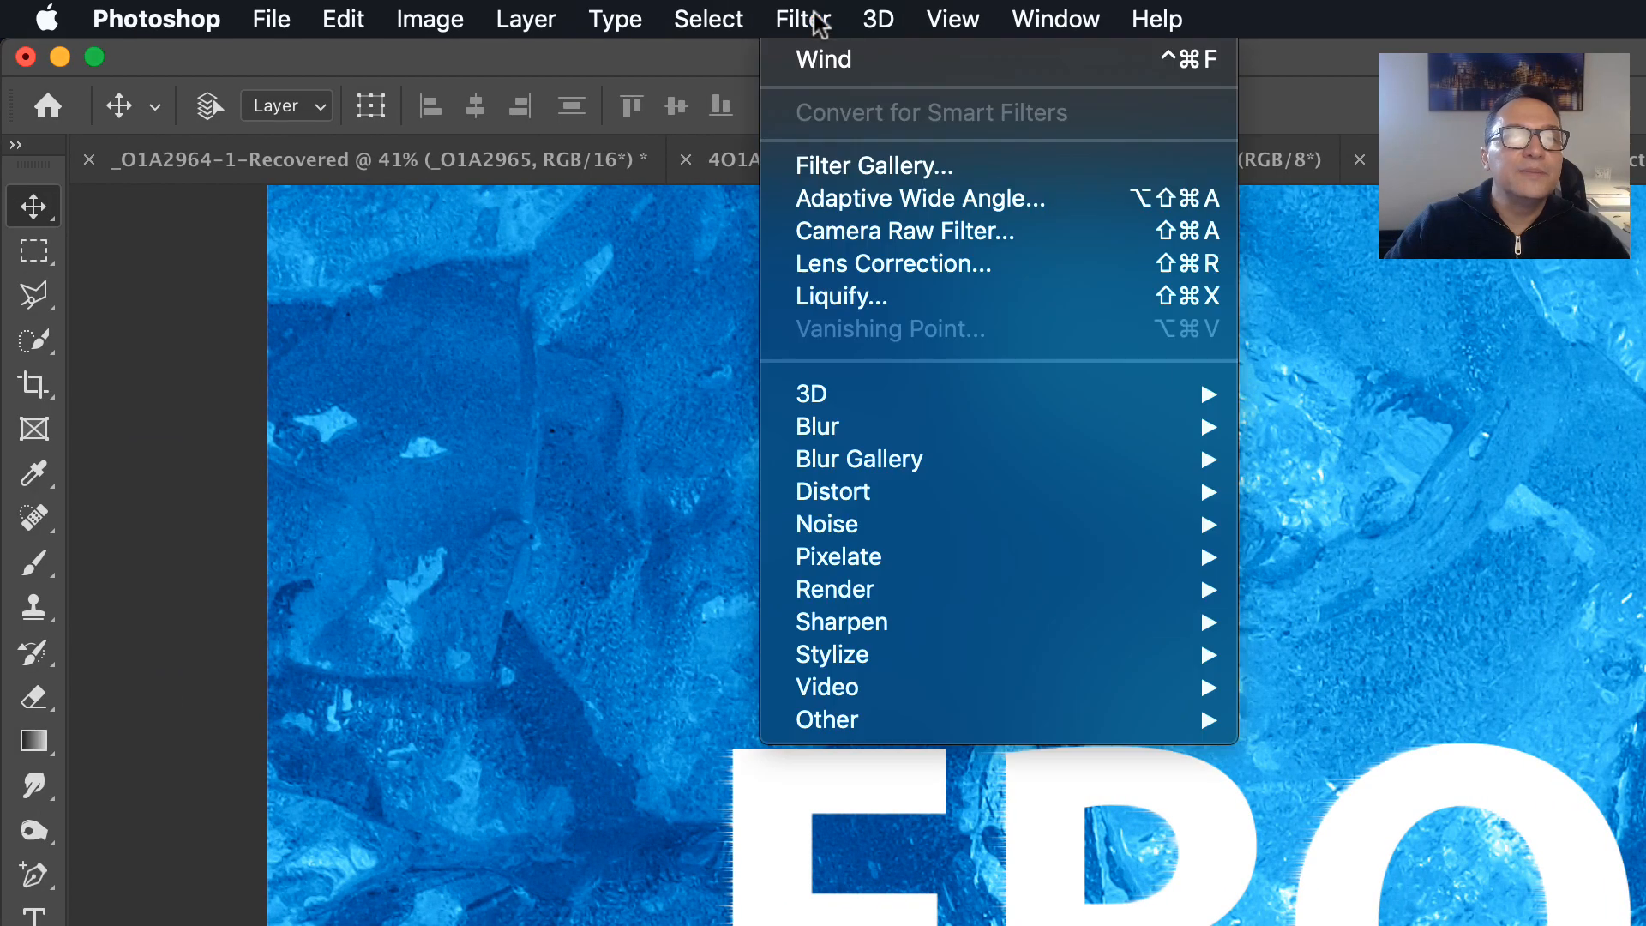
{"action": "left_click", "coordinate": [834, 69]}
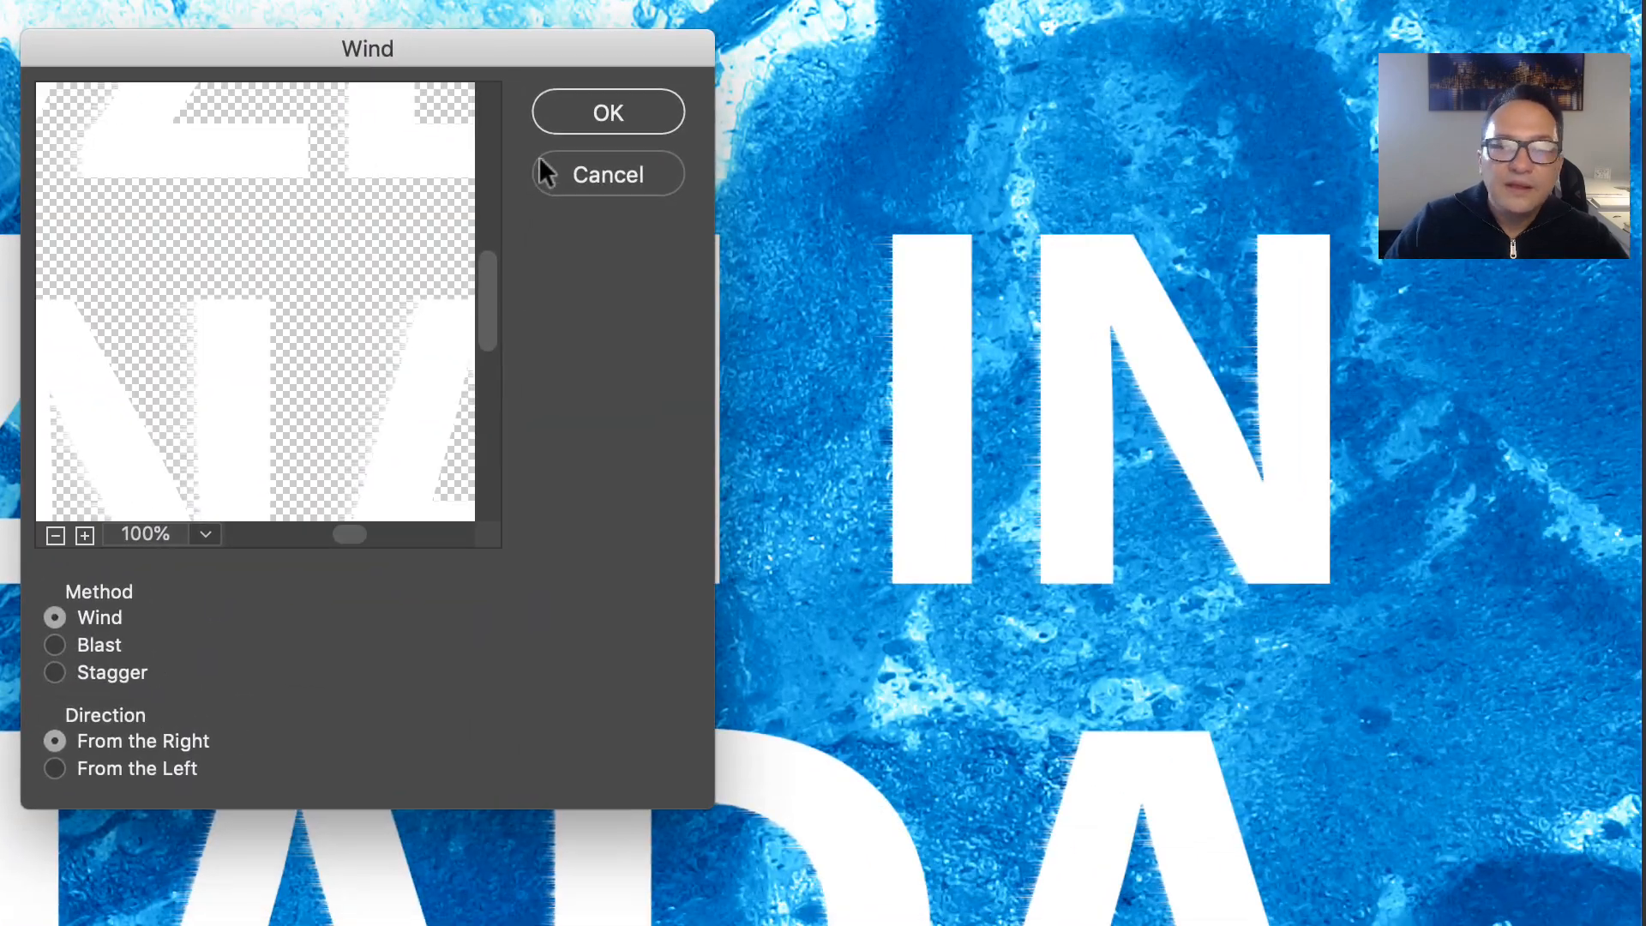
{"action": "left_click", "coordinate": [986, 223]}
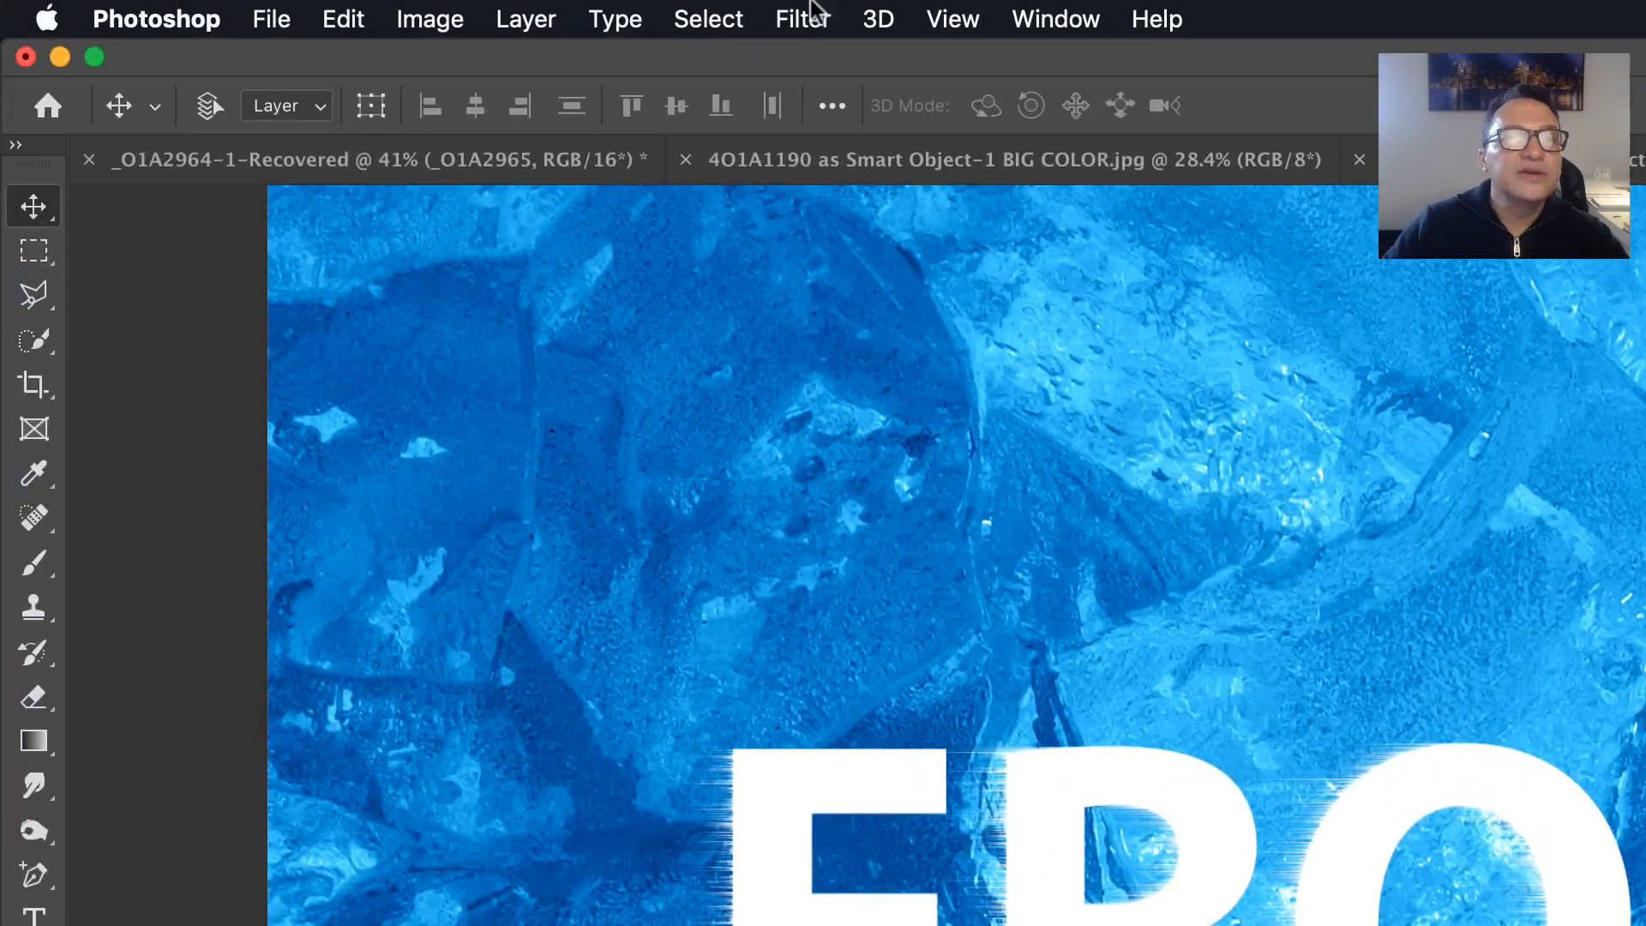
{"action": "left_click", "coordinate": [811, 19]}
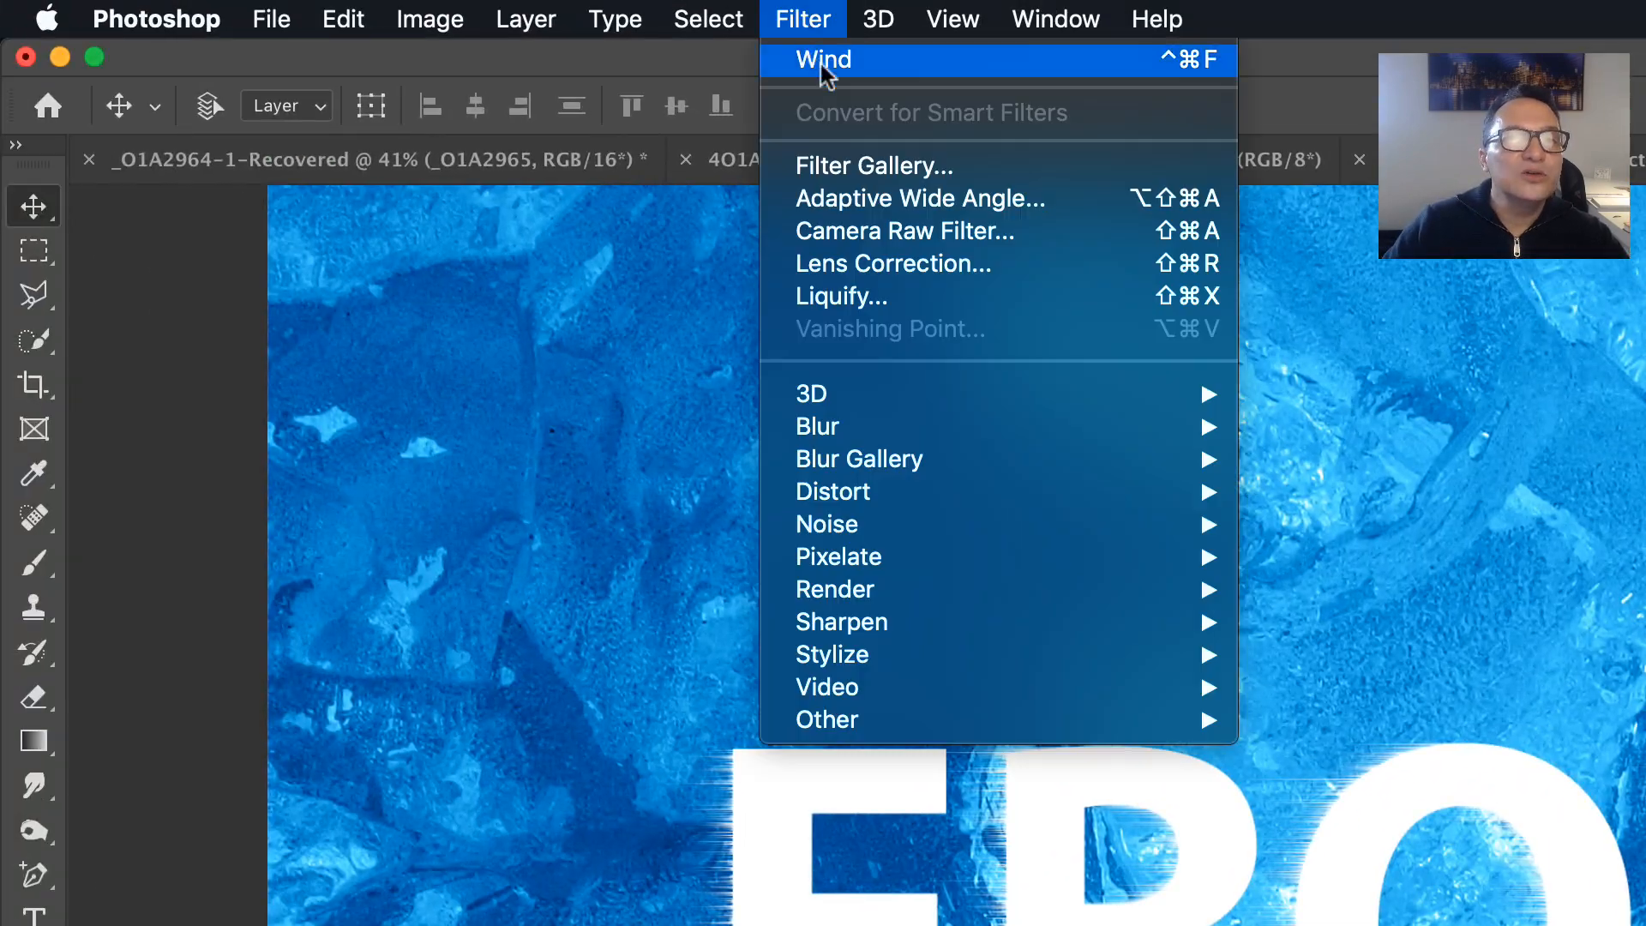
{"action": "left_click", "coordinate": [849, 68]}
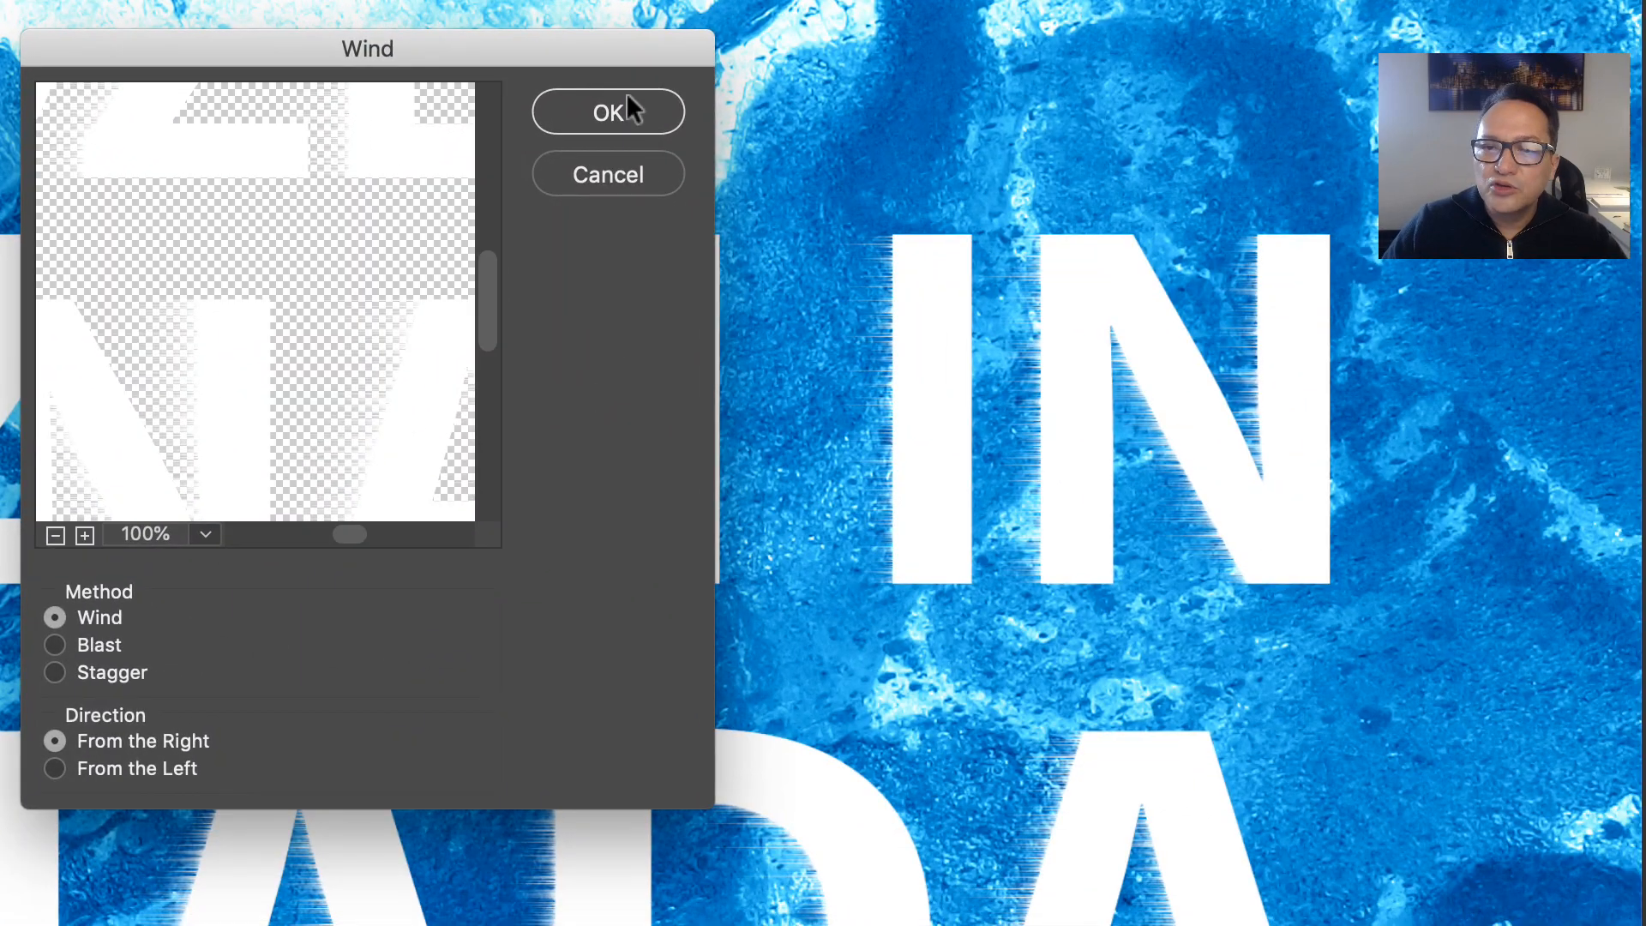
{"action": "left_click", "coordinate": [632, 111]}
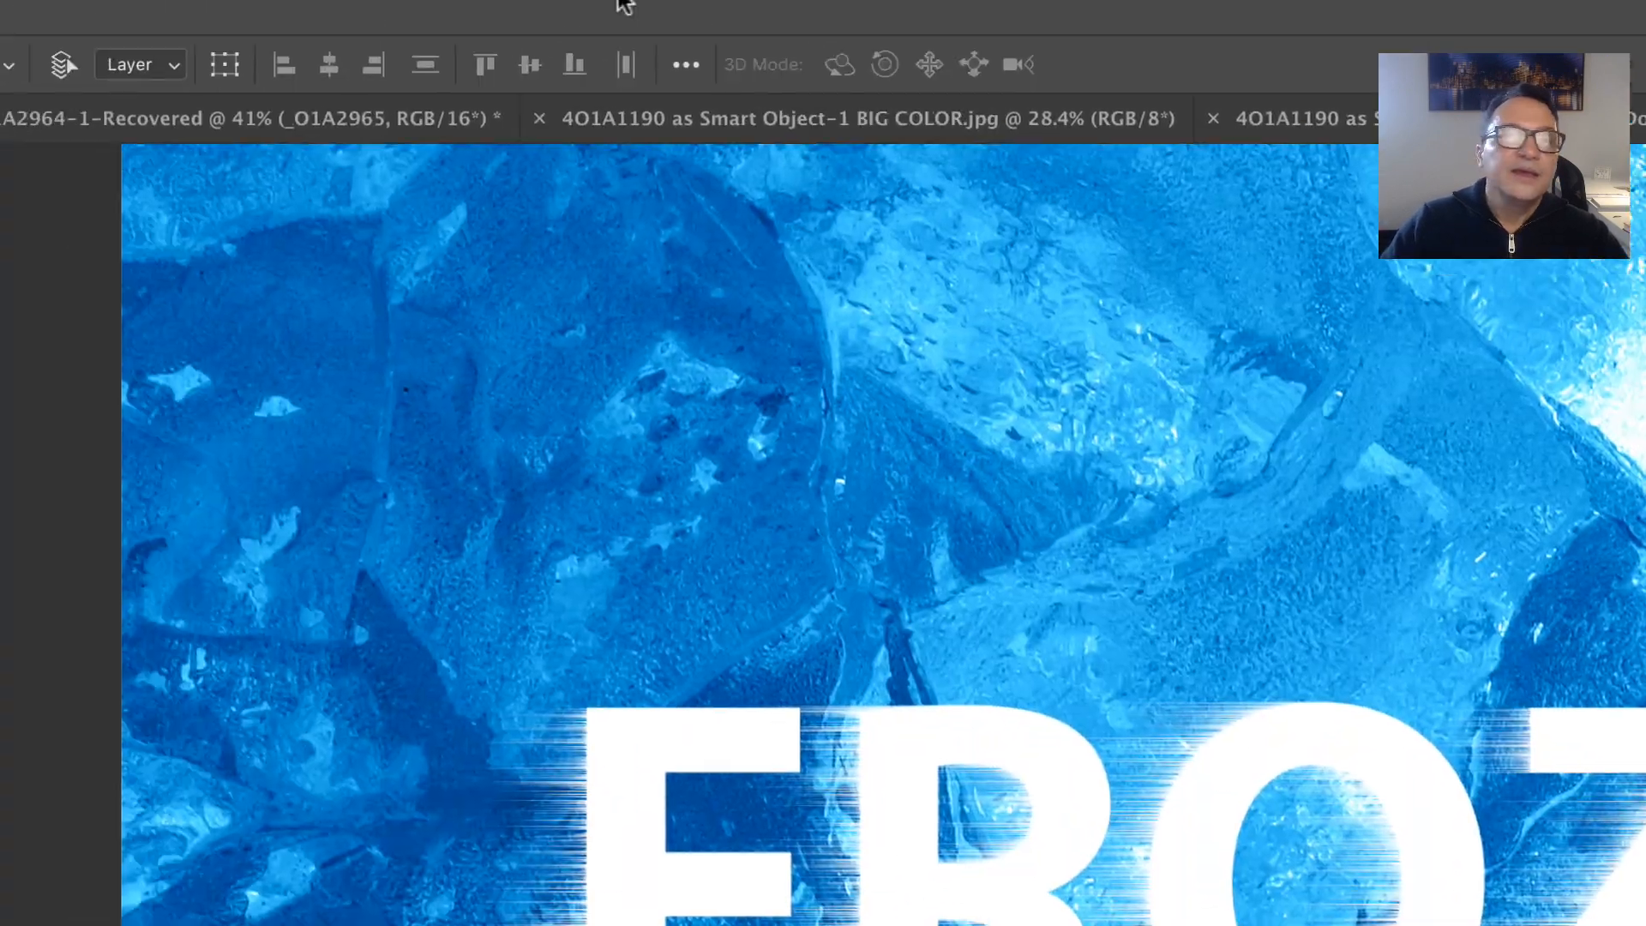
- Try a fourth pass of the Wind filter on the text smart object and undo it
{"action": "left_click", "coordinate": [803, 18]}
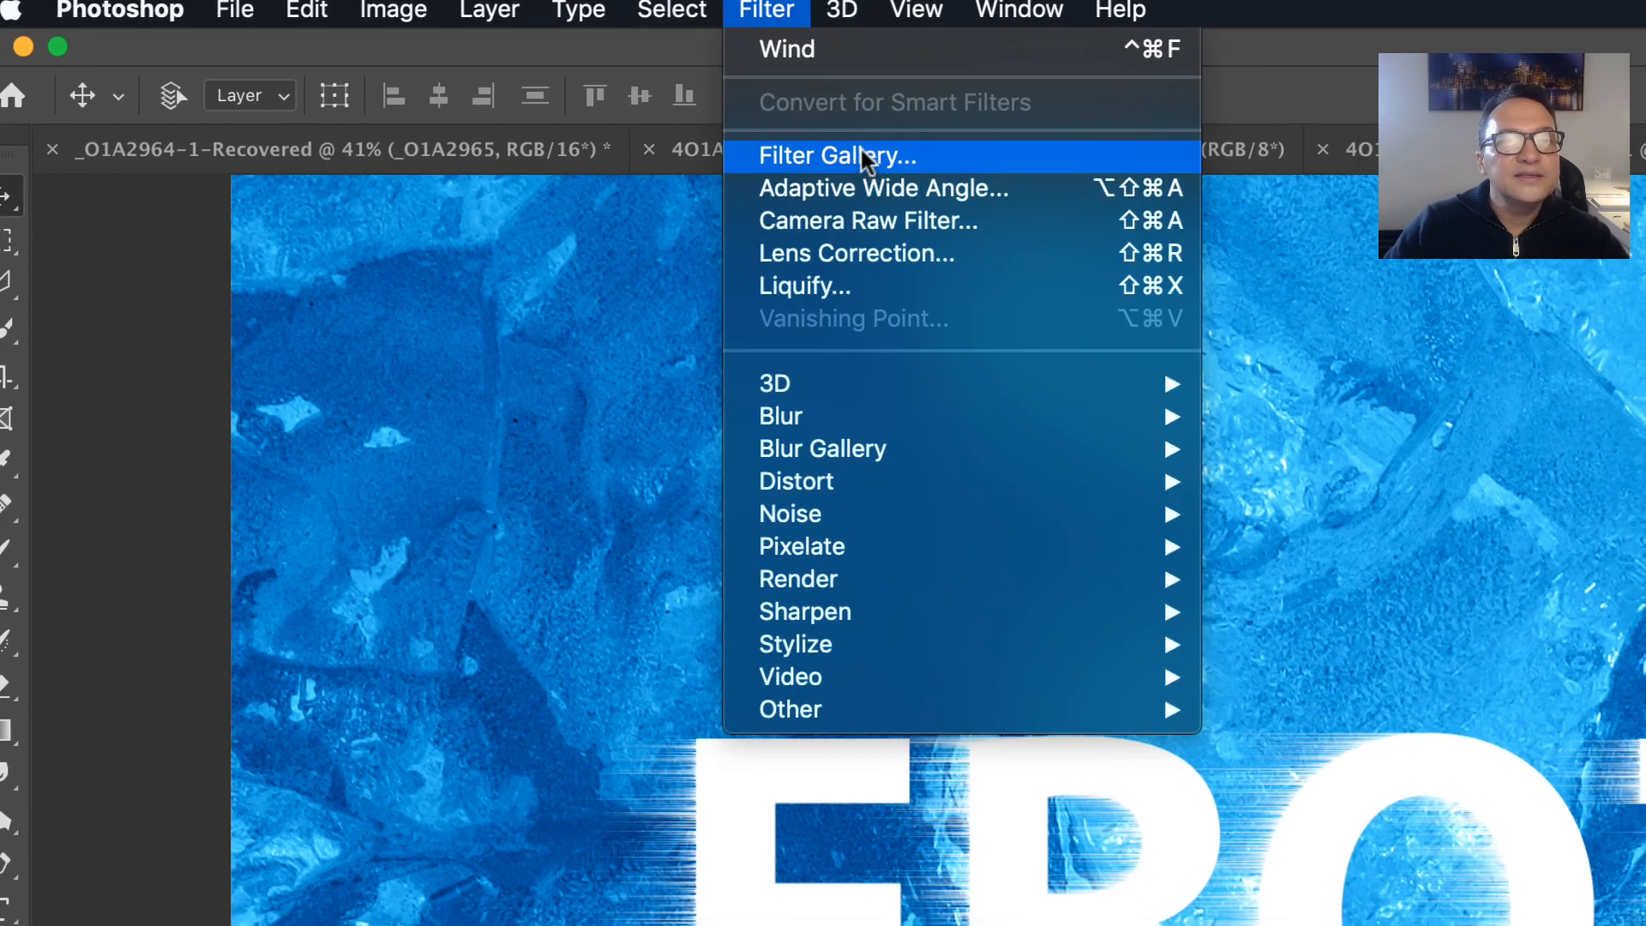
{"action": "left_click", "coordinate": [841, 59]}
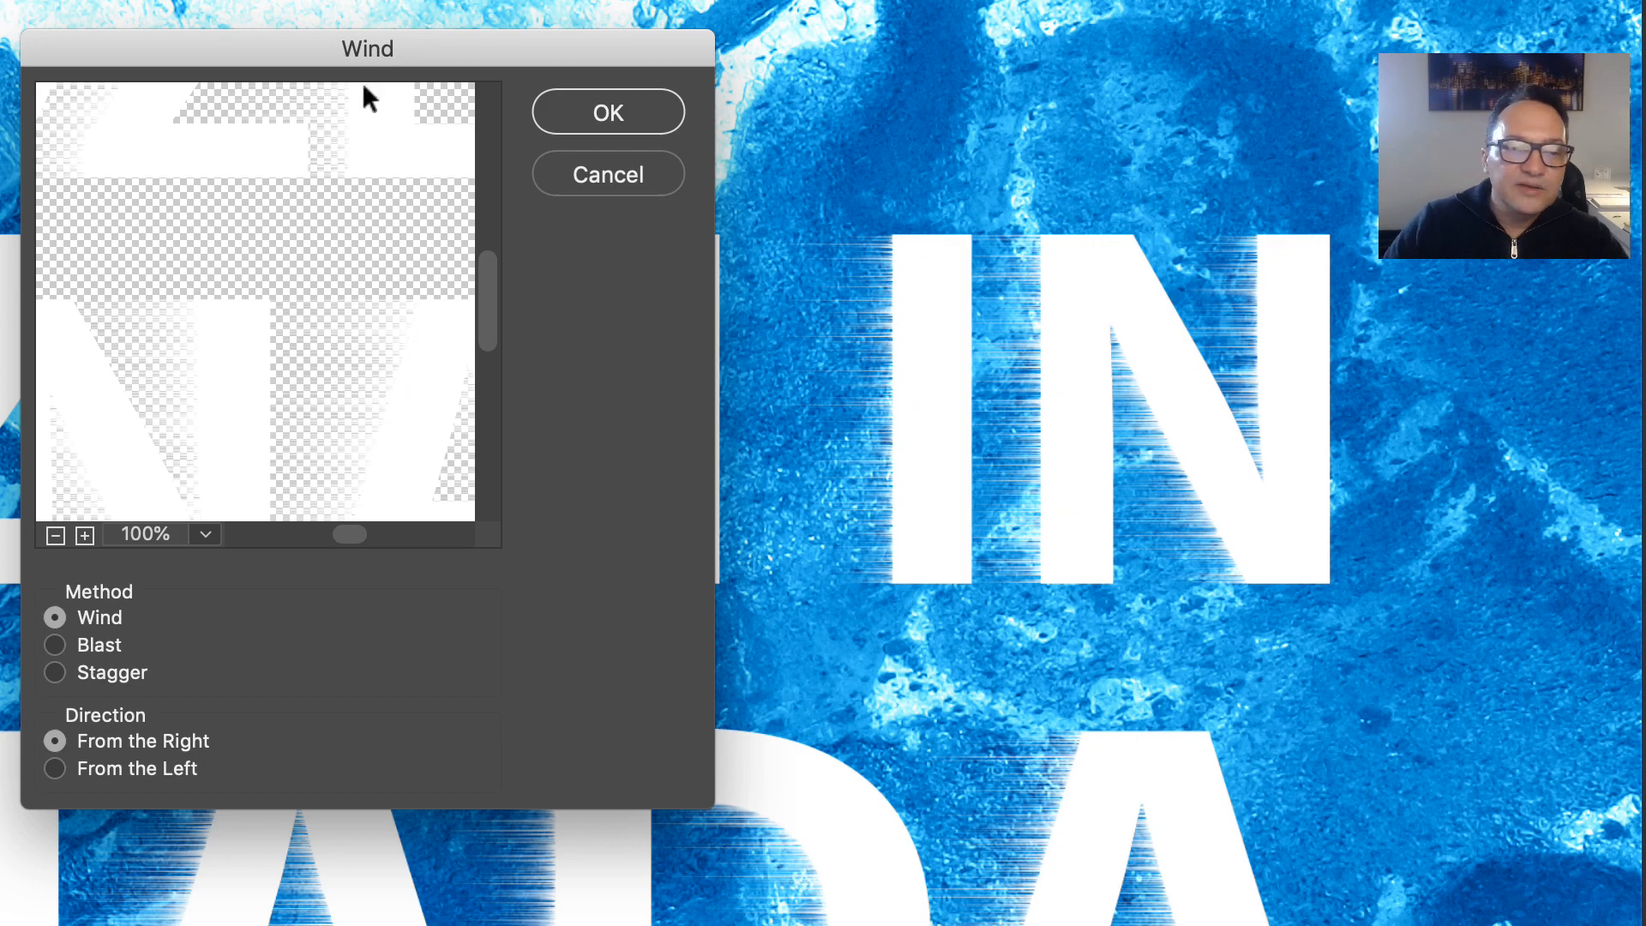
{"action": "left_click", "coordinate": [606, 114]}
{"action": "key", "text": "super+z"}
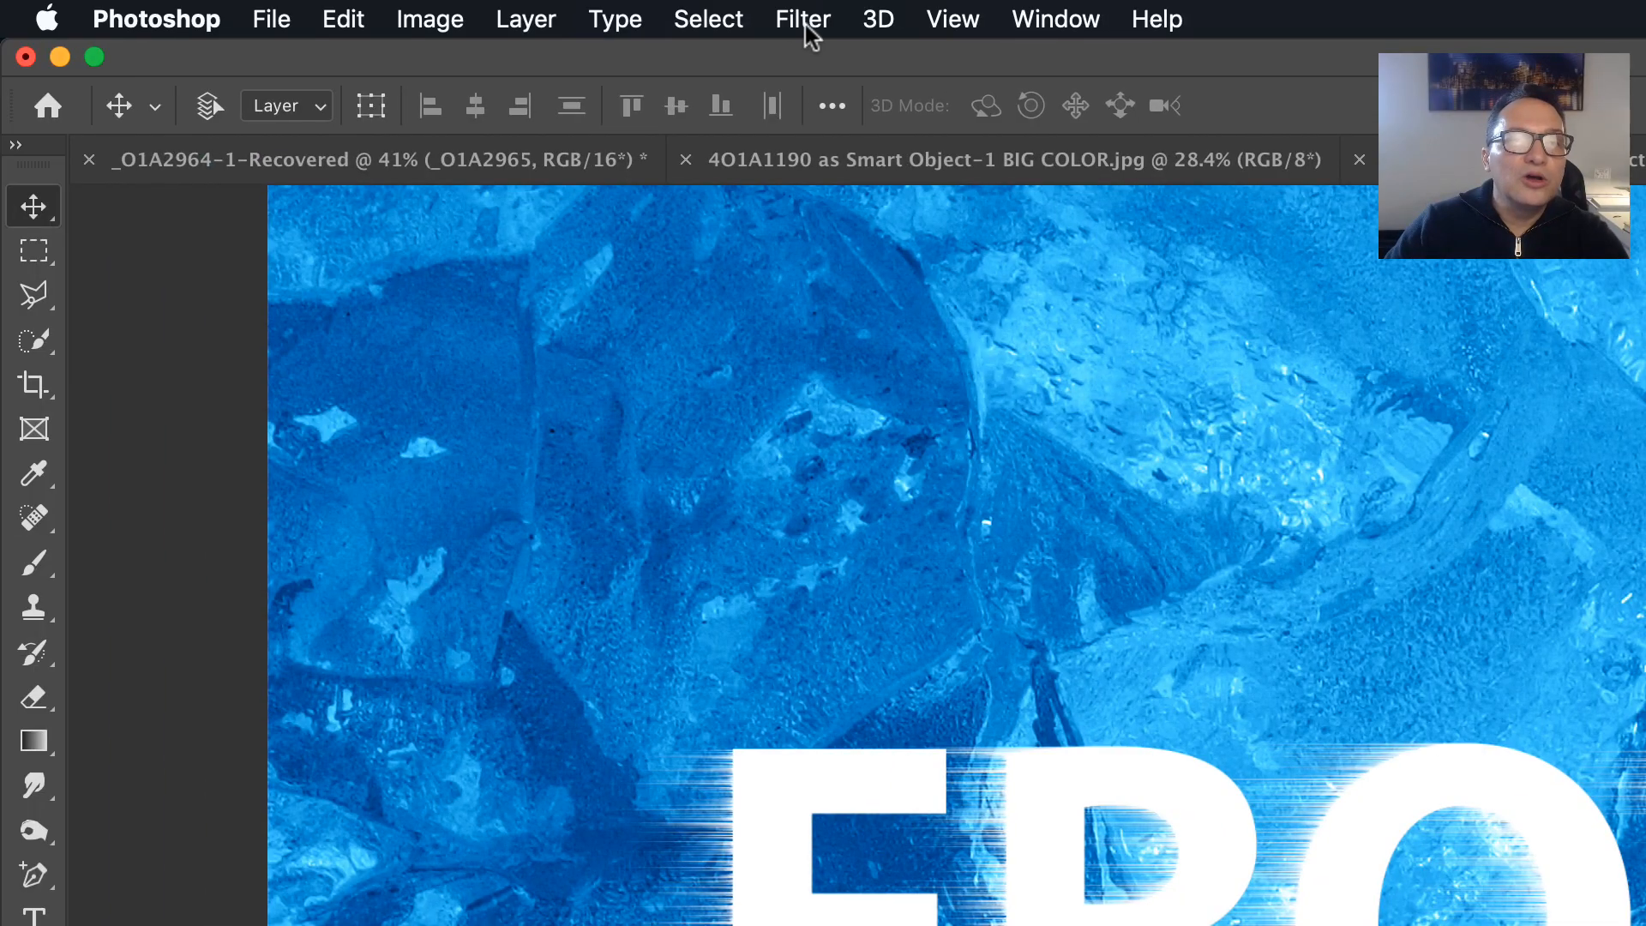
- Apply the Minimum filter to the text smart object with a radius of 1.5 pixels, preserving roundness
{"action": "left_click", "coordinate": [803, 20]}
{"action": "mouse_move", "coordinate": [954, 471]}
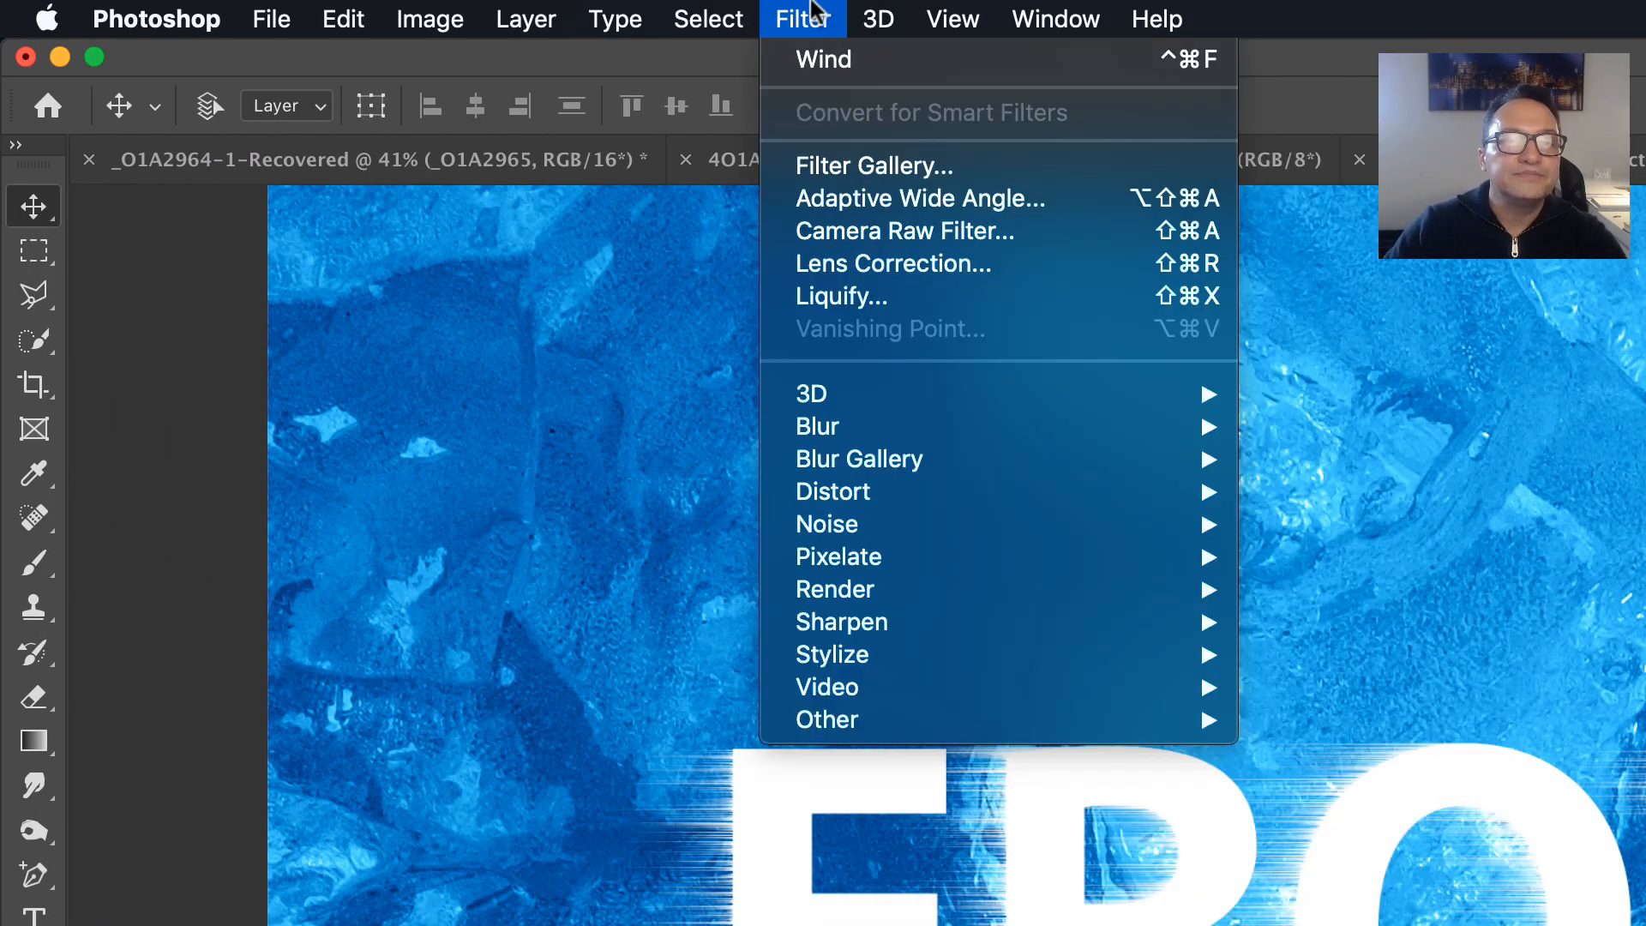
{"action": "mouse_move", "coordinate": [908, 723]}
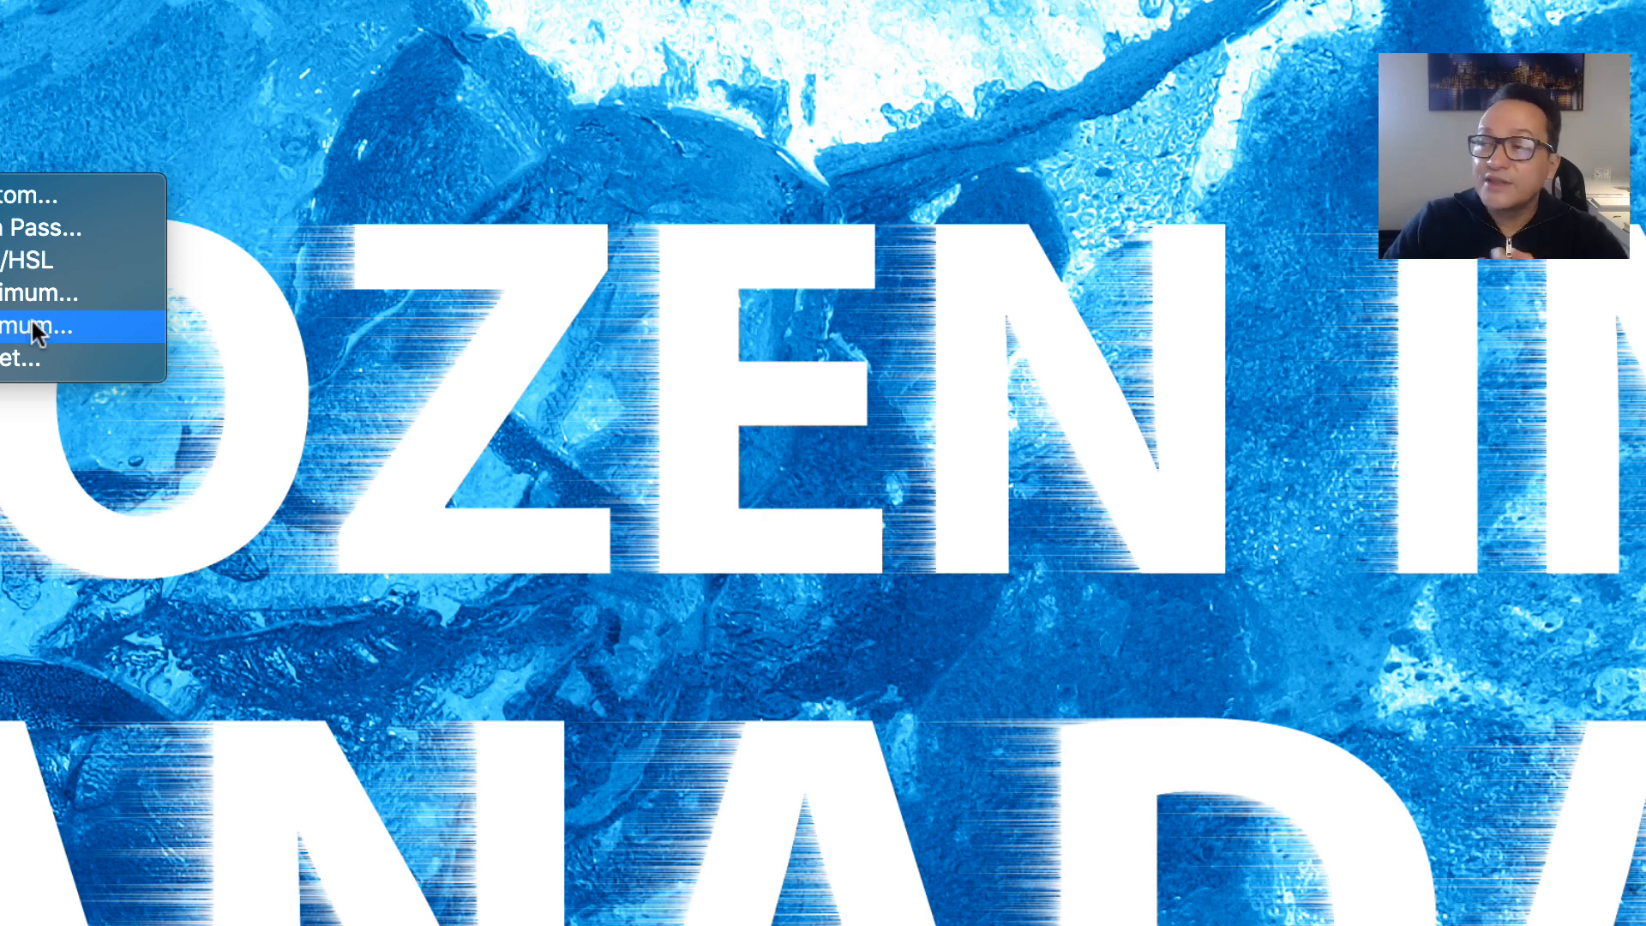
{"action": "left_click", "coordinate": [31, 324]}
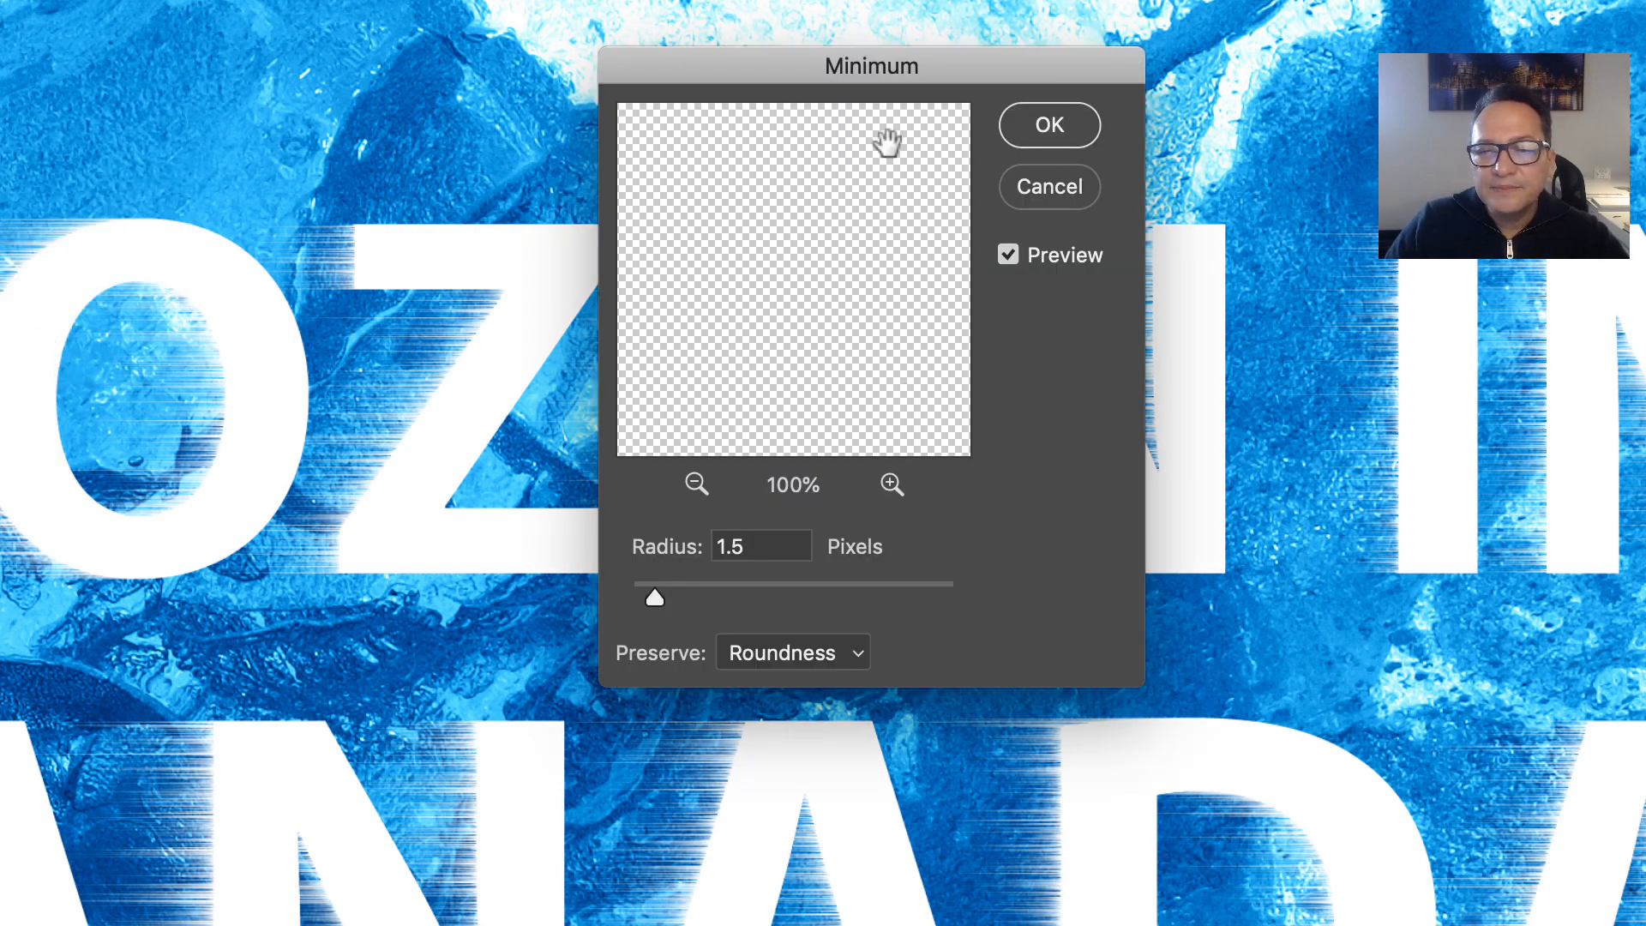
{"action": "left_click_drag", "start_coordinate": [891, 253], "coordinate": [857, 255]}
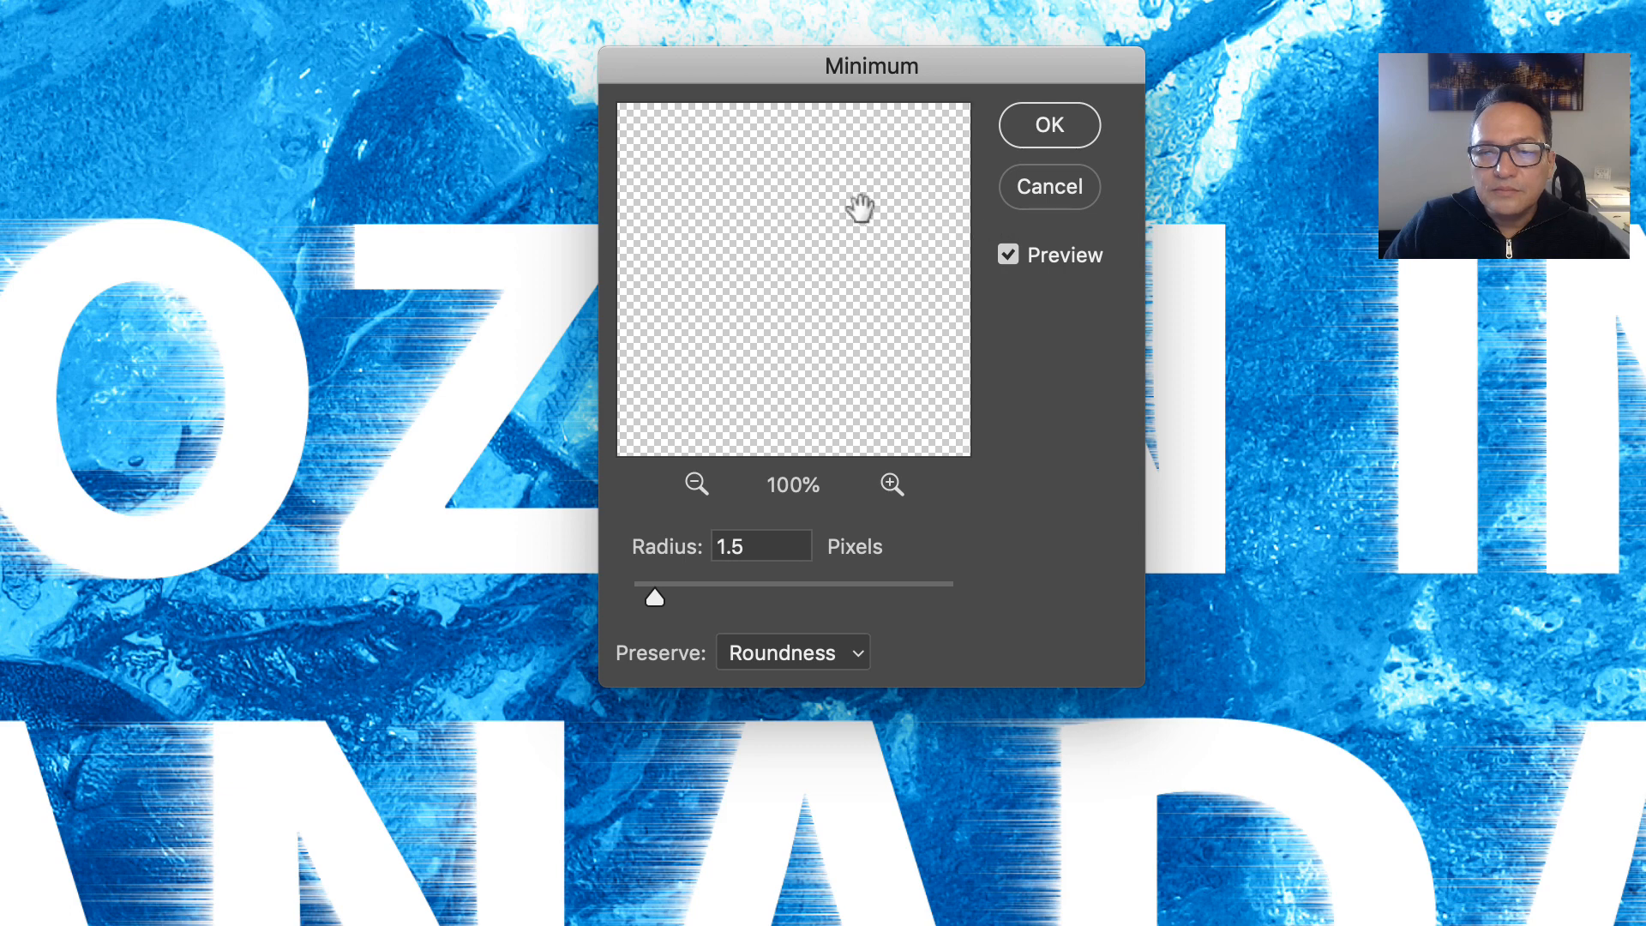
{"action": "left_click_drag", "start_coordinate": [639, 257], "coordinate": [834, 275]}
{"action": "left_click", "coordinate": [893, 485]}
{"action": "left_click", "coordinate": [892, 484]}
{"action": "left_click_drag", "start_coordinate": [369, 360], "coordinate": [328, 282]}
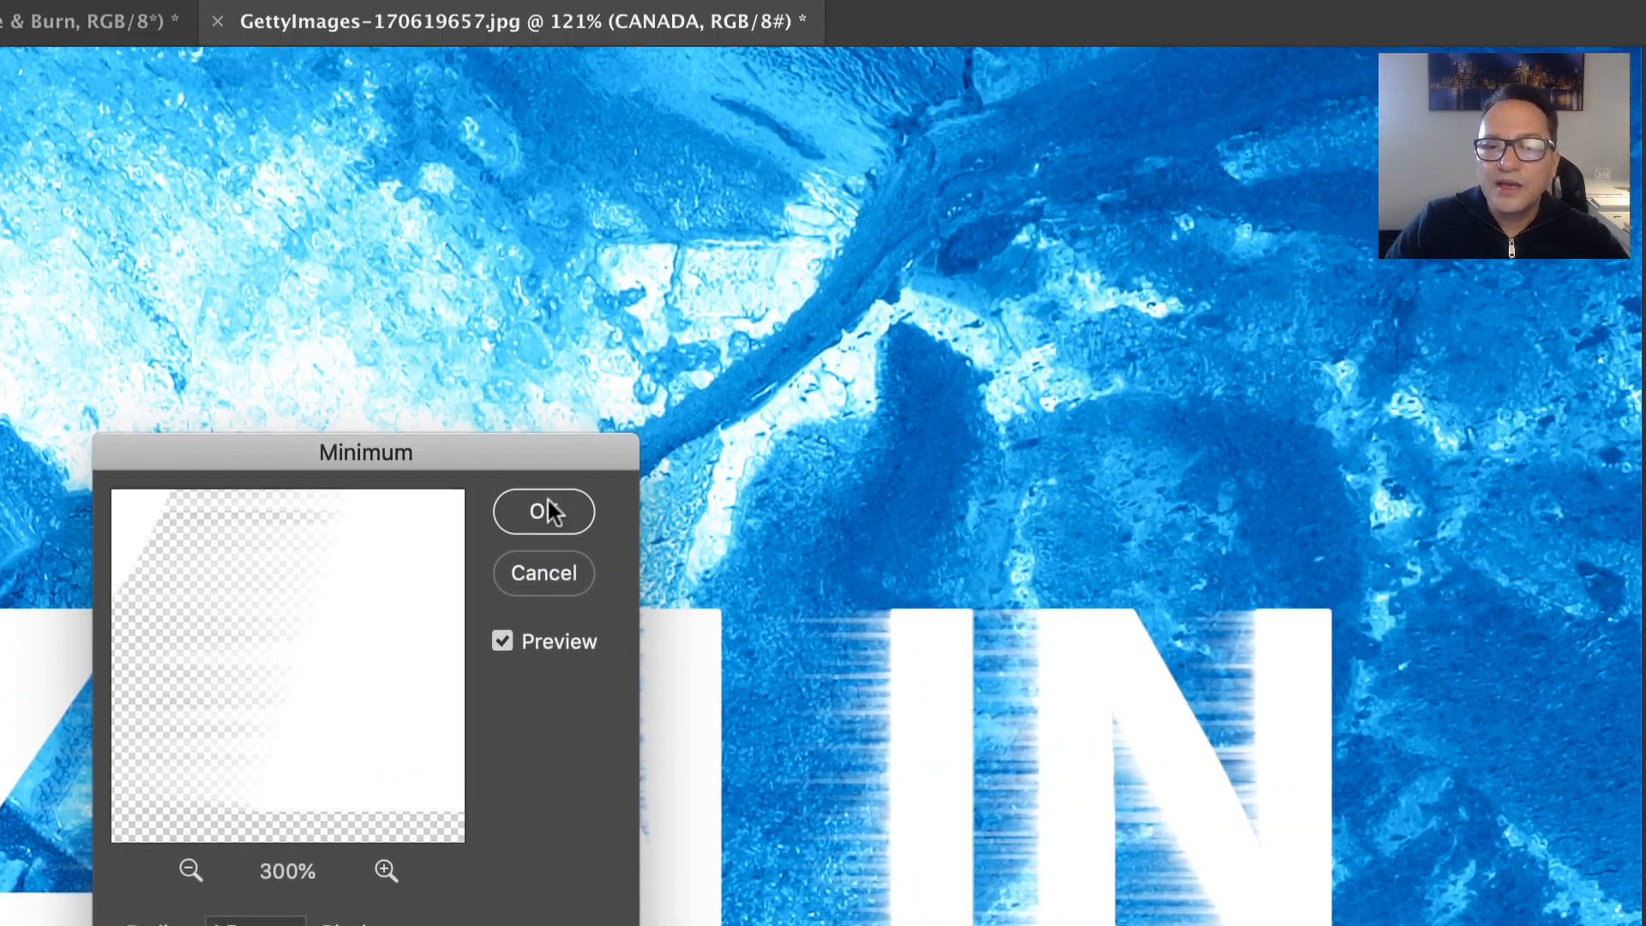
{"action": "left_click", "coordinate": [548, 506]}
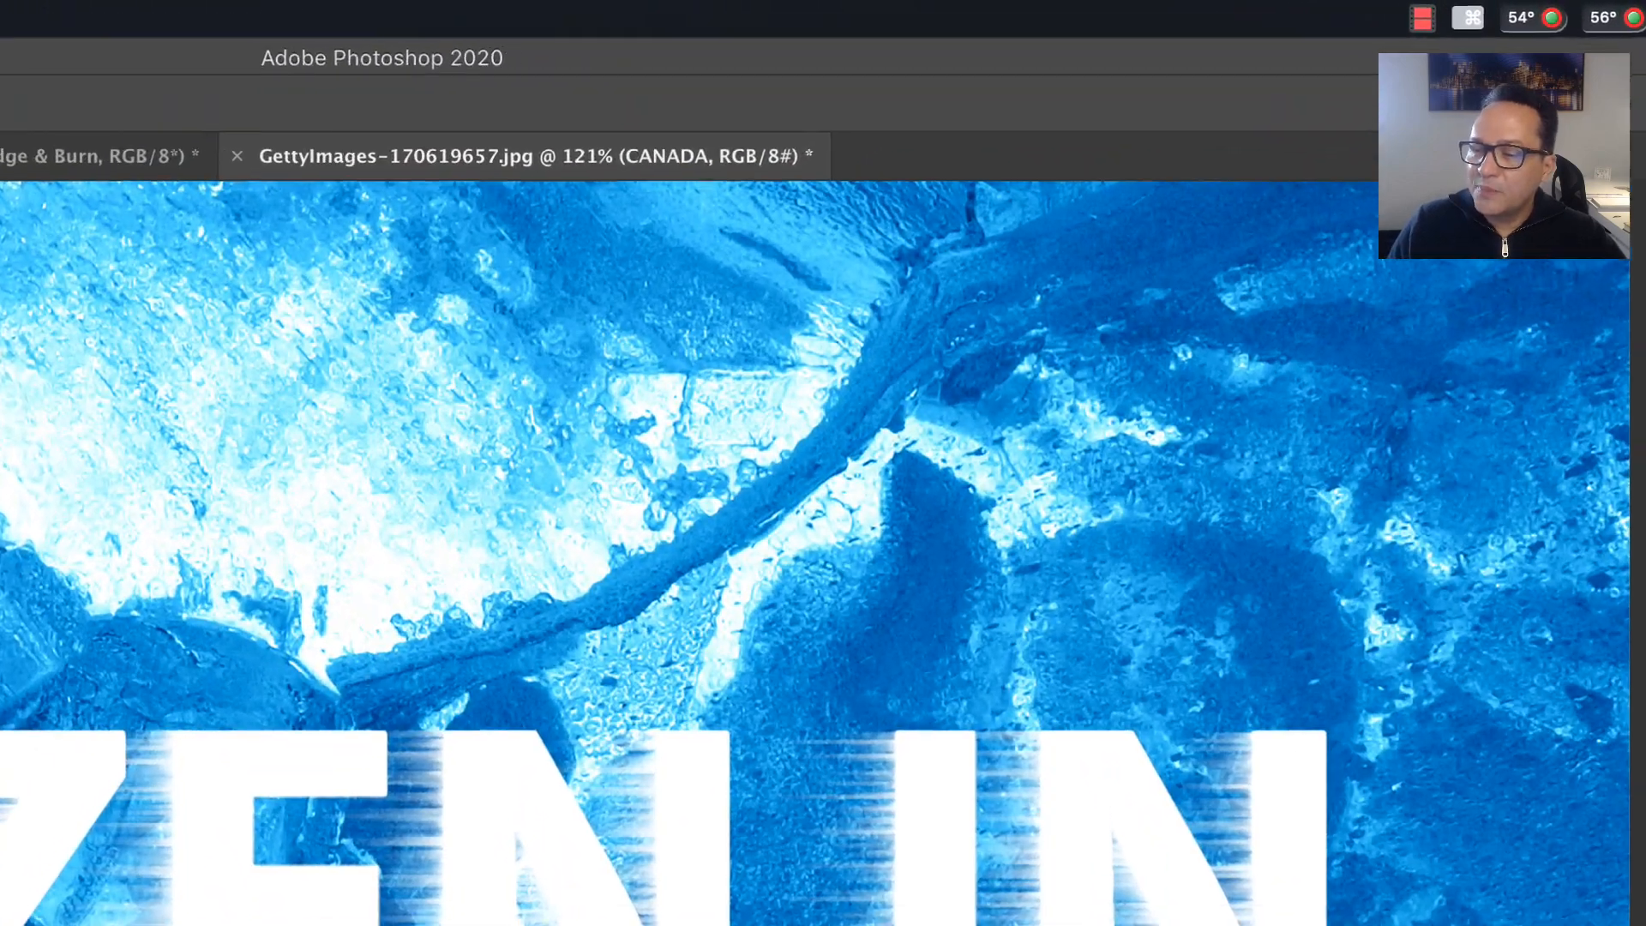
- Reopen the settings of the topmost Wind smart filter and cancel out without changing them
{"action": "double_click", "coordinate": [1439, 642]}
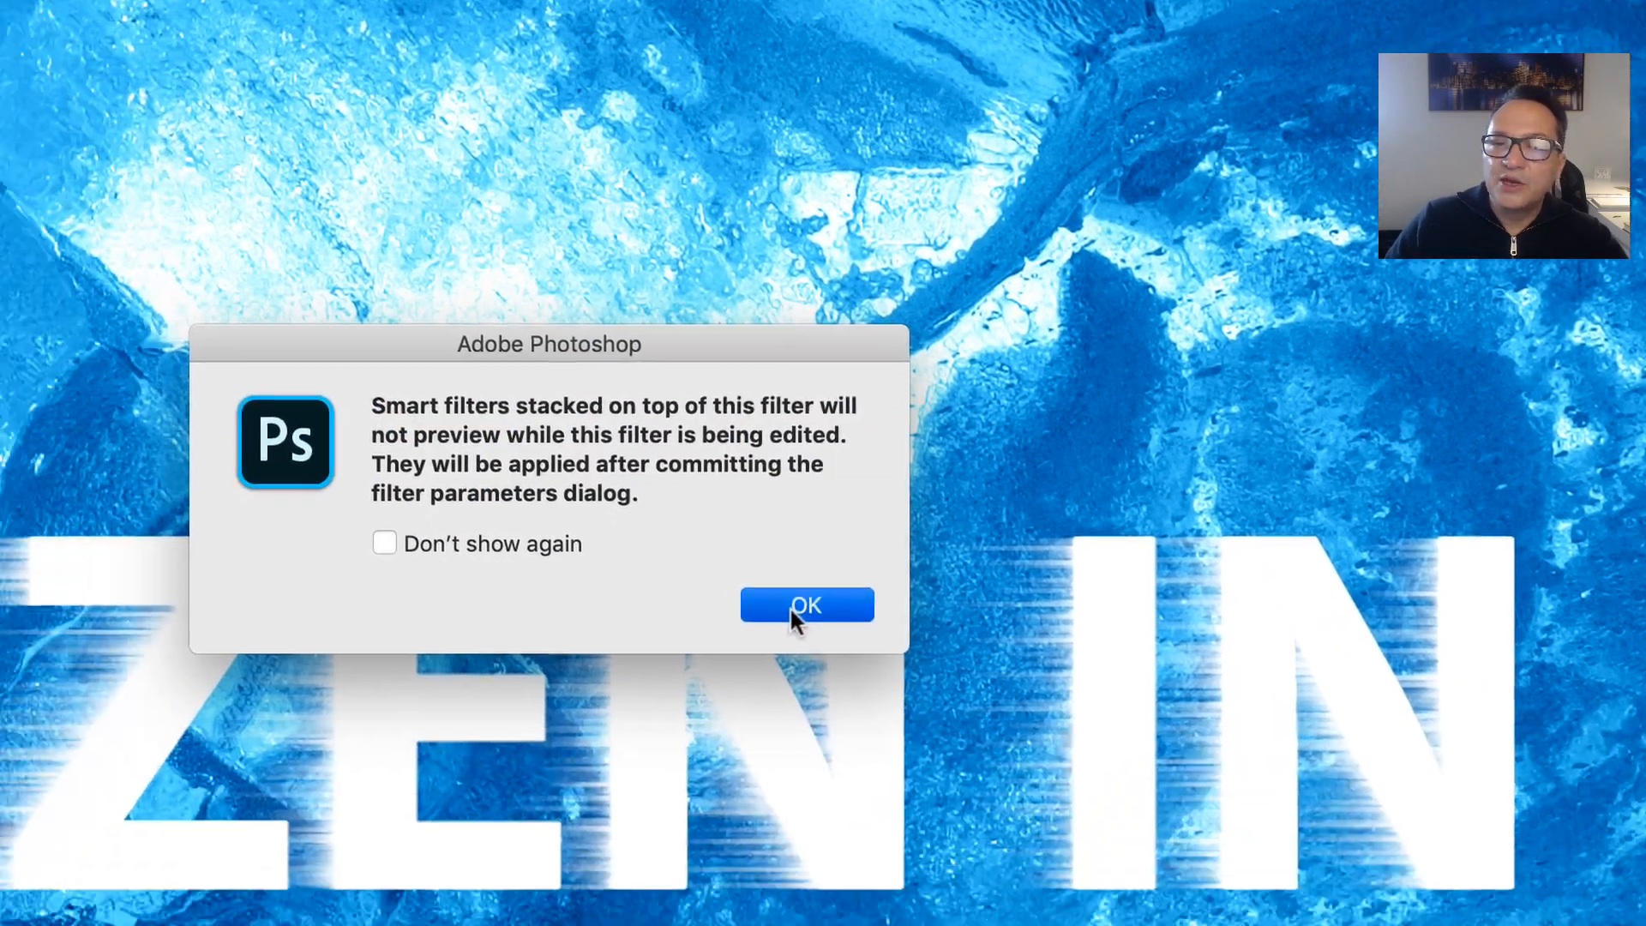
{"action": "left_click", "coordinate": [613, 810]}
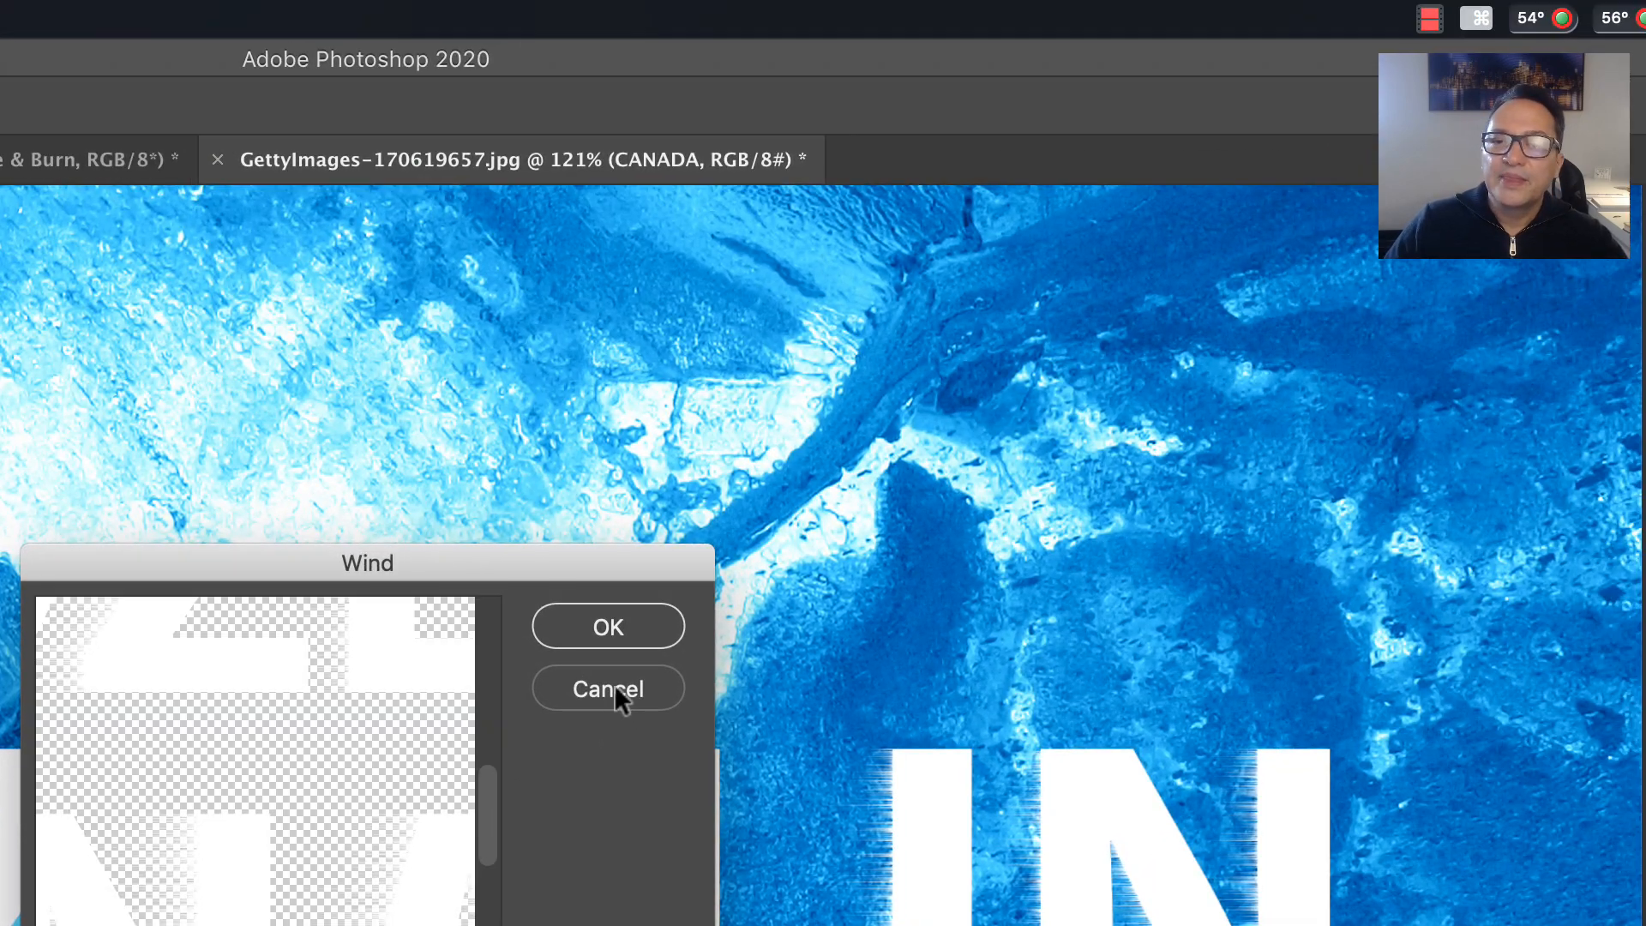
{"action": "left_click", "coordinate": [1094, 127]}
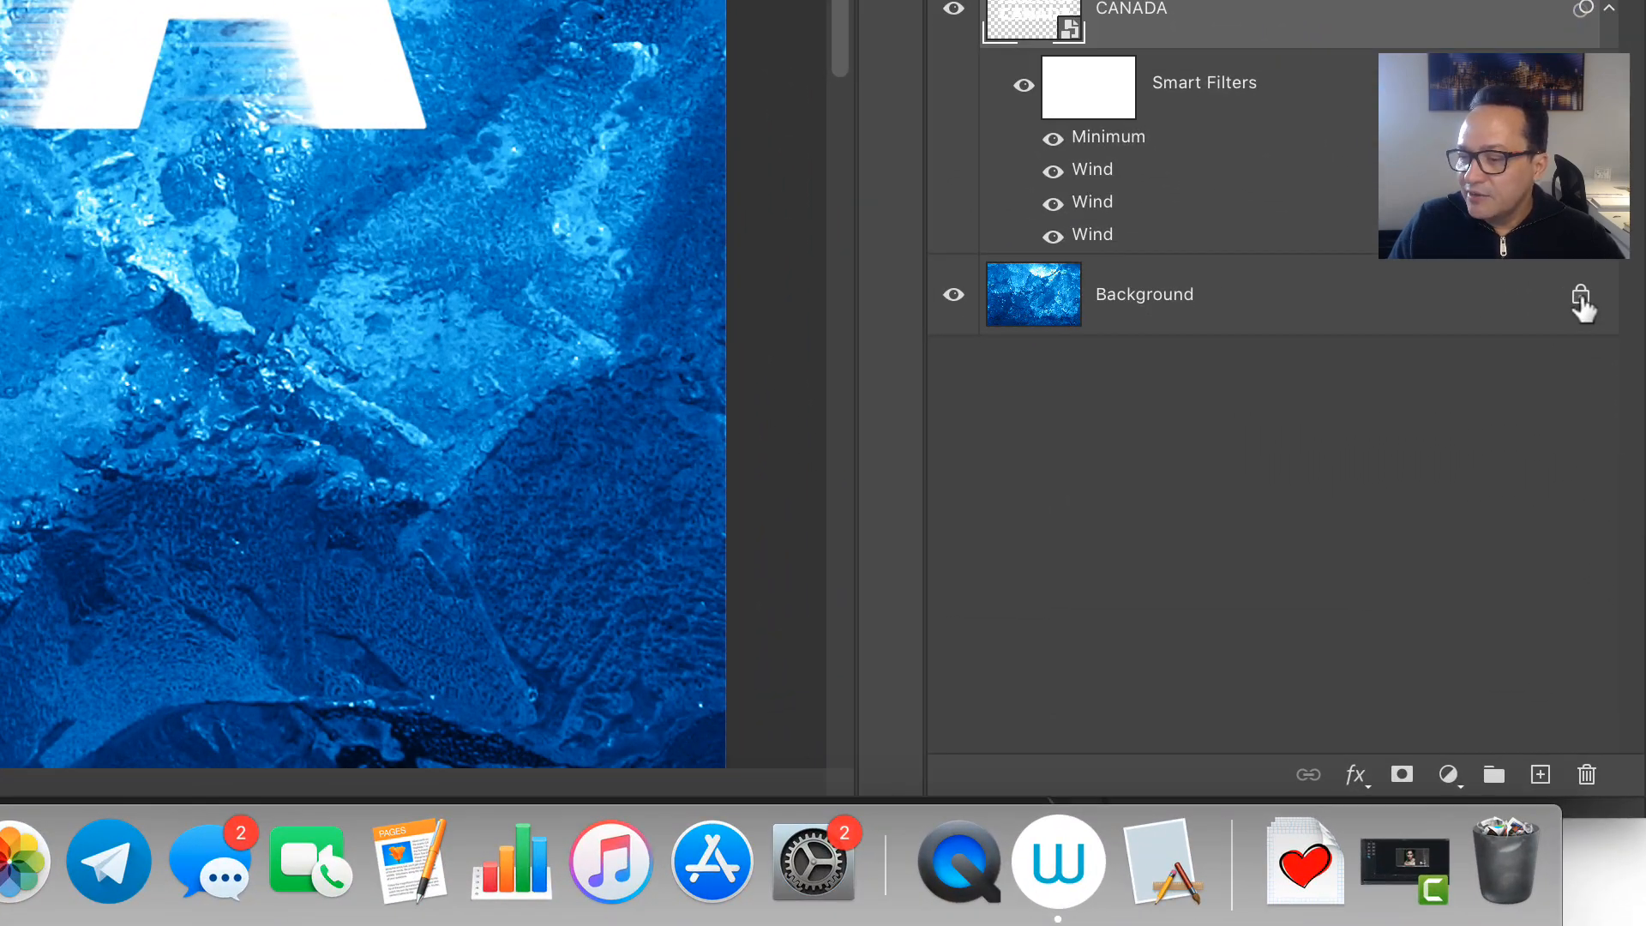
- Unlock the Background ice layer and dismiss its layer style options
{"action": "left_click", "coordinate": [1621, 688]}
{"action": "double_click", "coordinate": [1586, 317]}
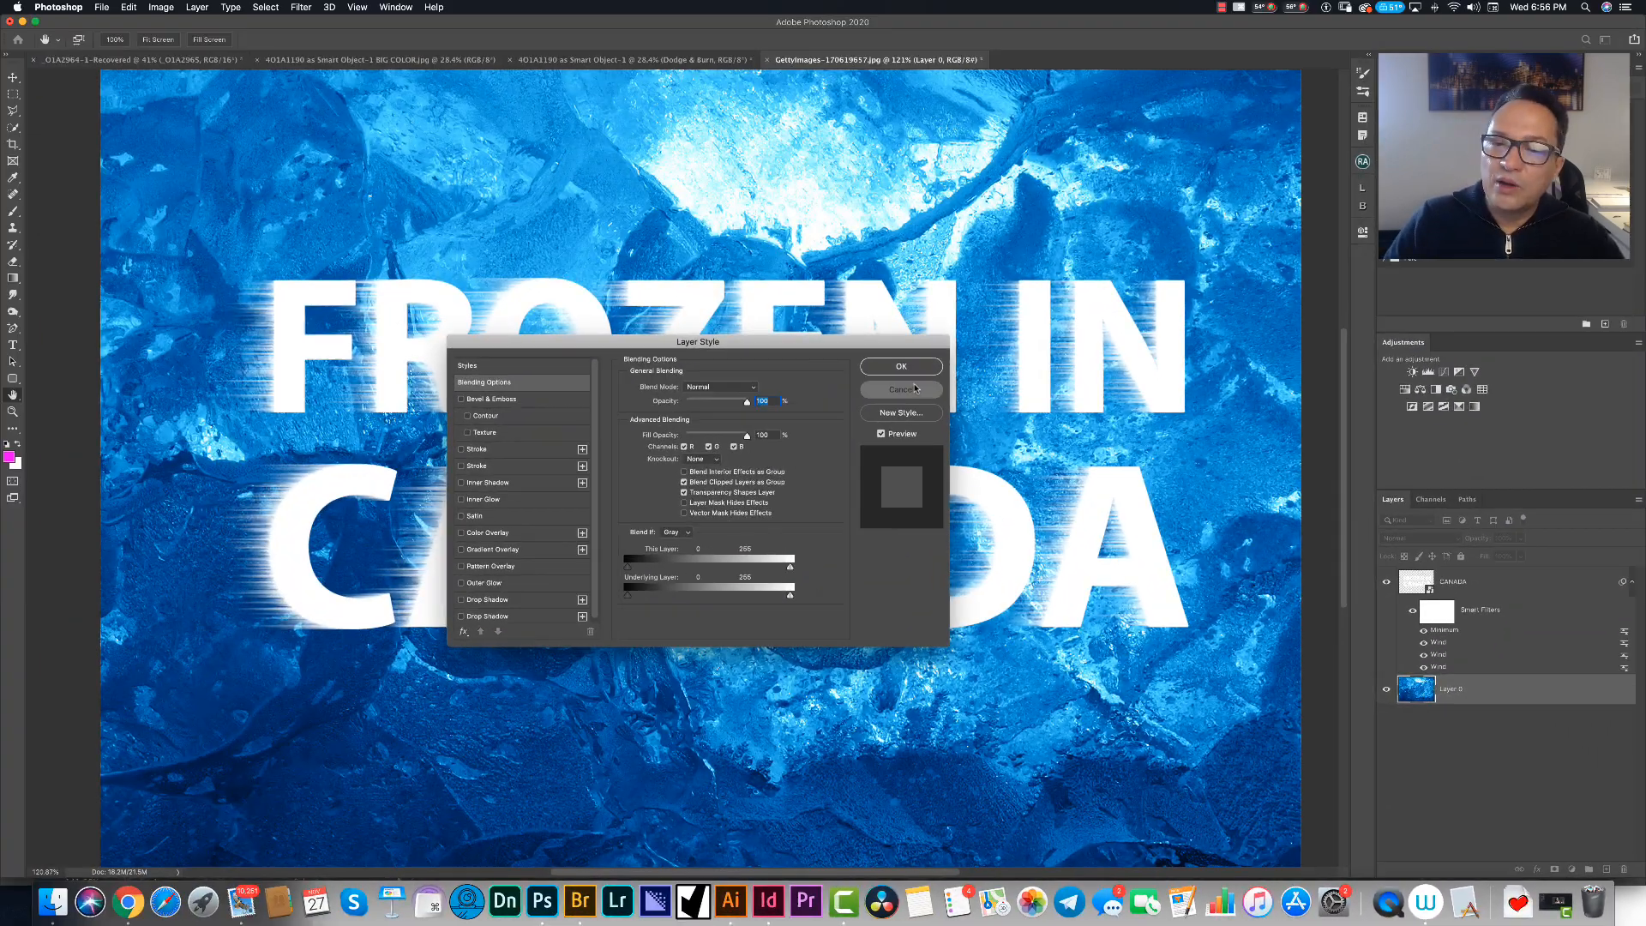
{"action": "left_click", "coordinate": [914, 388]}
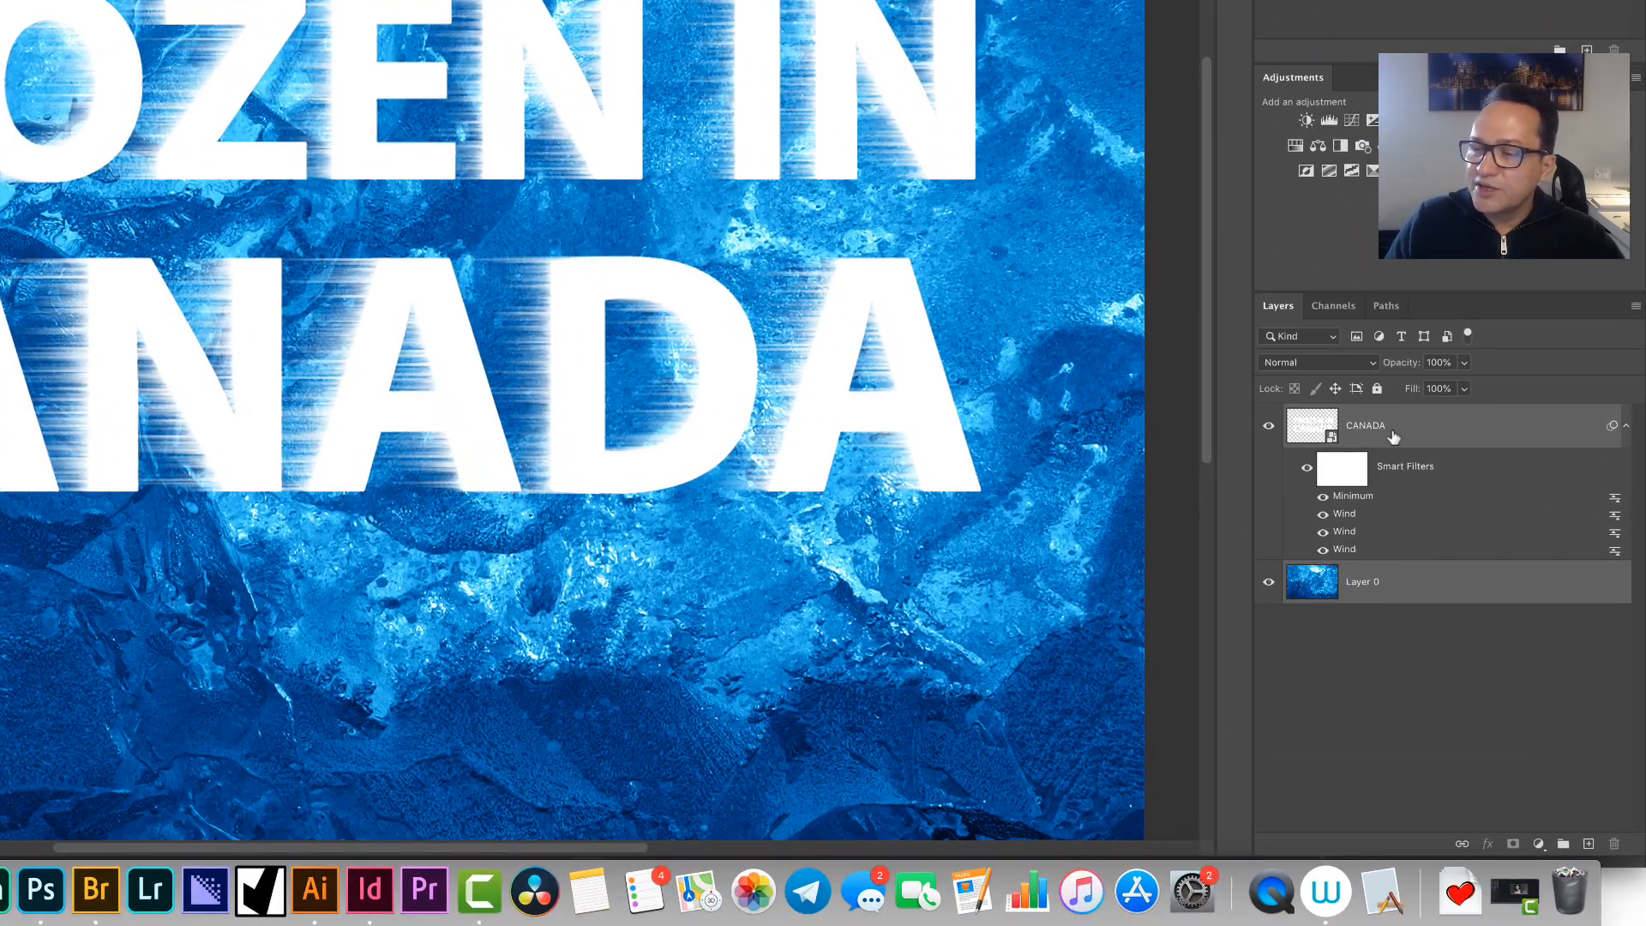
- Convert the CANADA text and ice layers into one smart object and open its contents
{"action": "right_click", "coordinate": [1390, 431]}
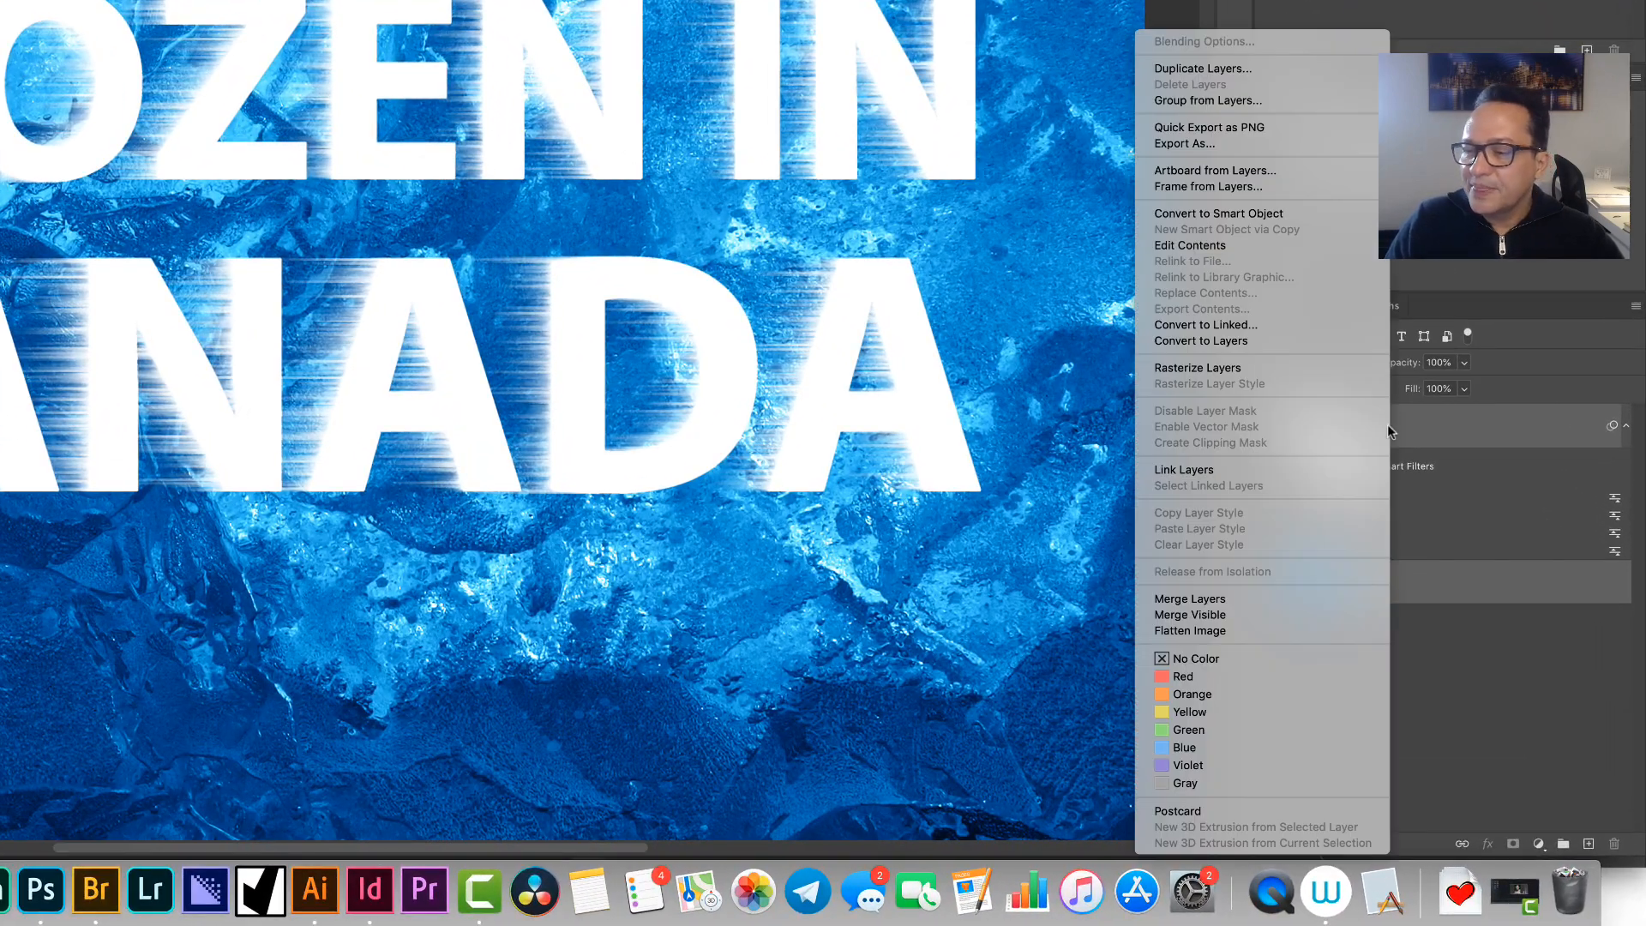
{"action": "left_click", "coordinate": [1274, 213]}
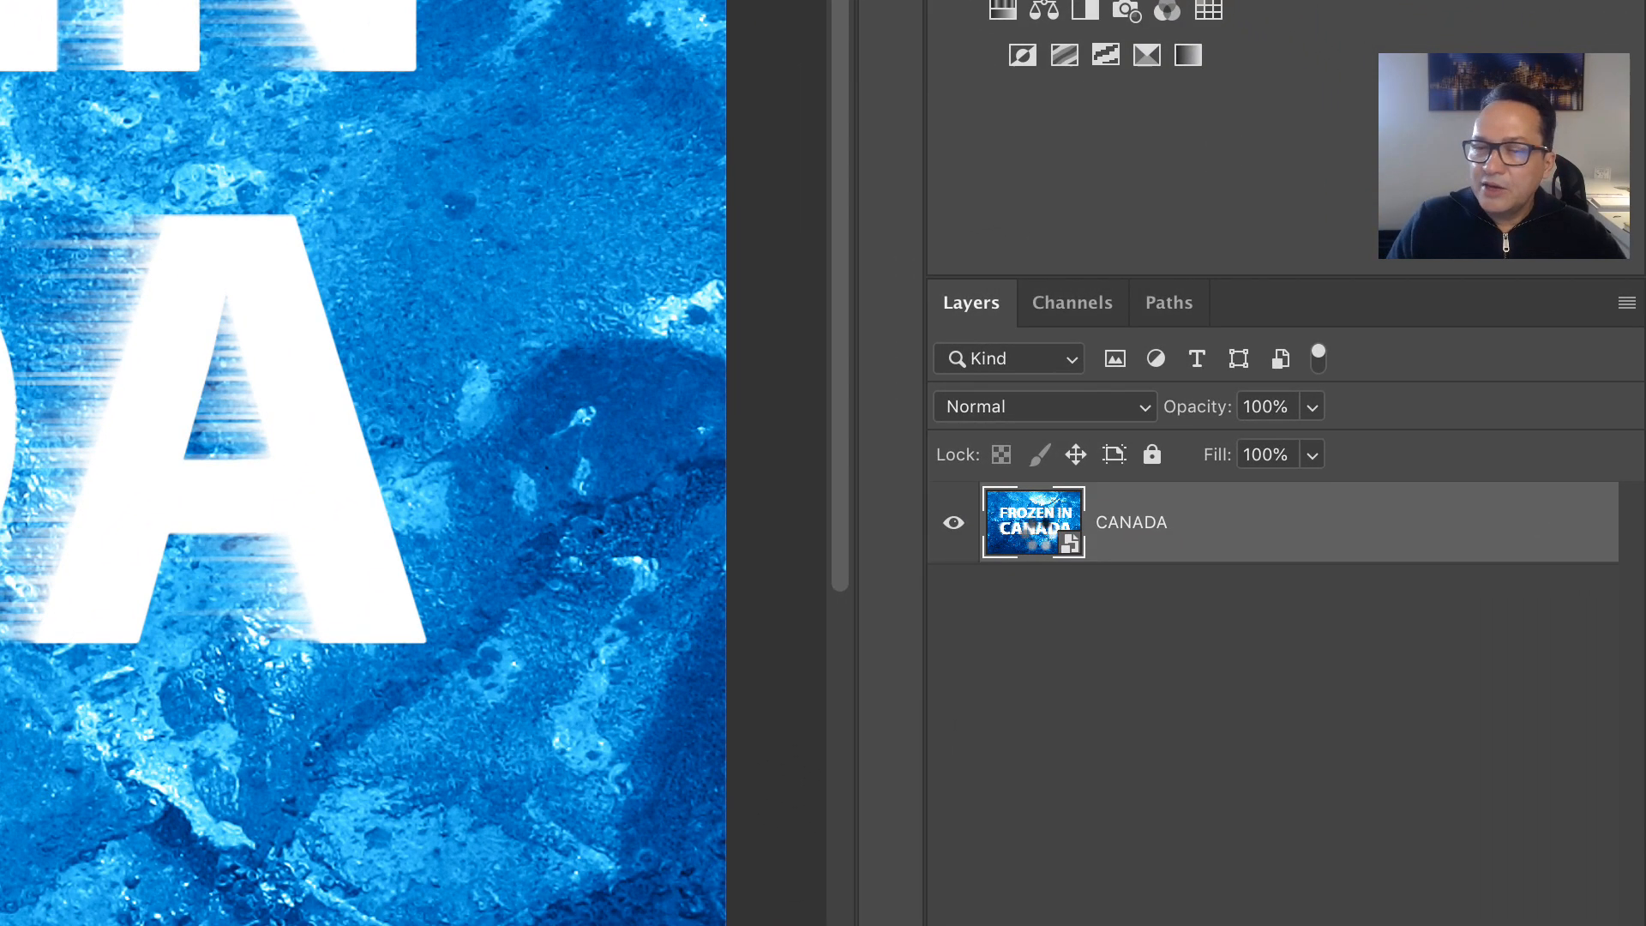
{"action": "double_click", "coordinate": [1034, 525]}
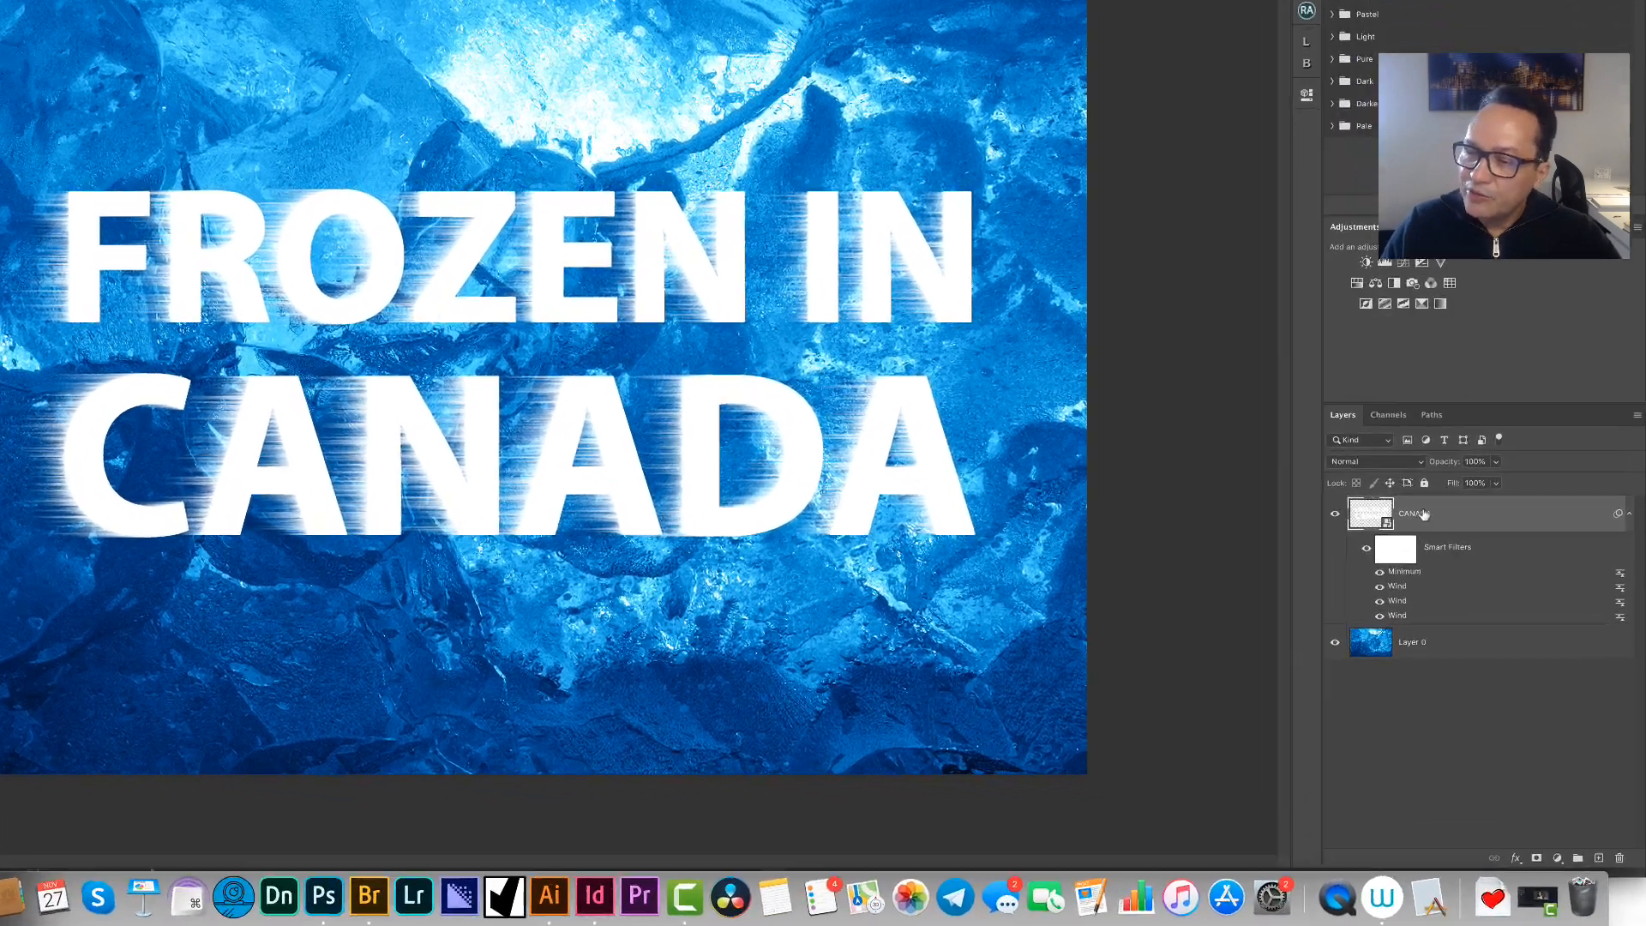
- Duplicate the ice layer, Layer 0, inside CANADA.psb
{"action": "right_click", "coordinate": [1464, 660]}
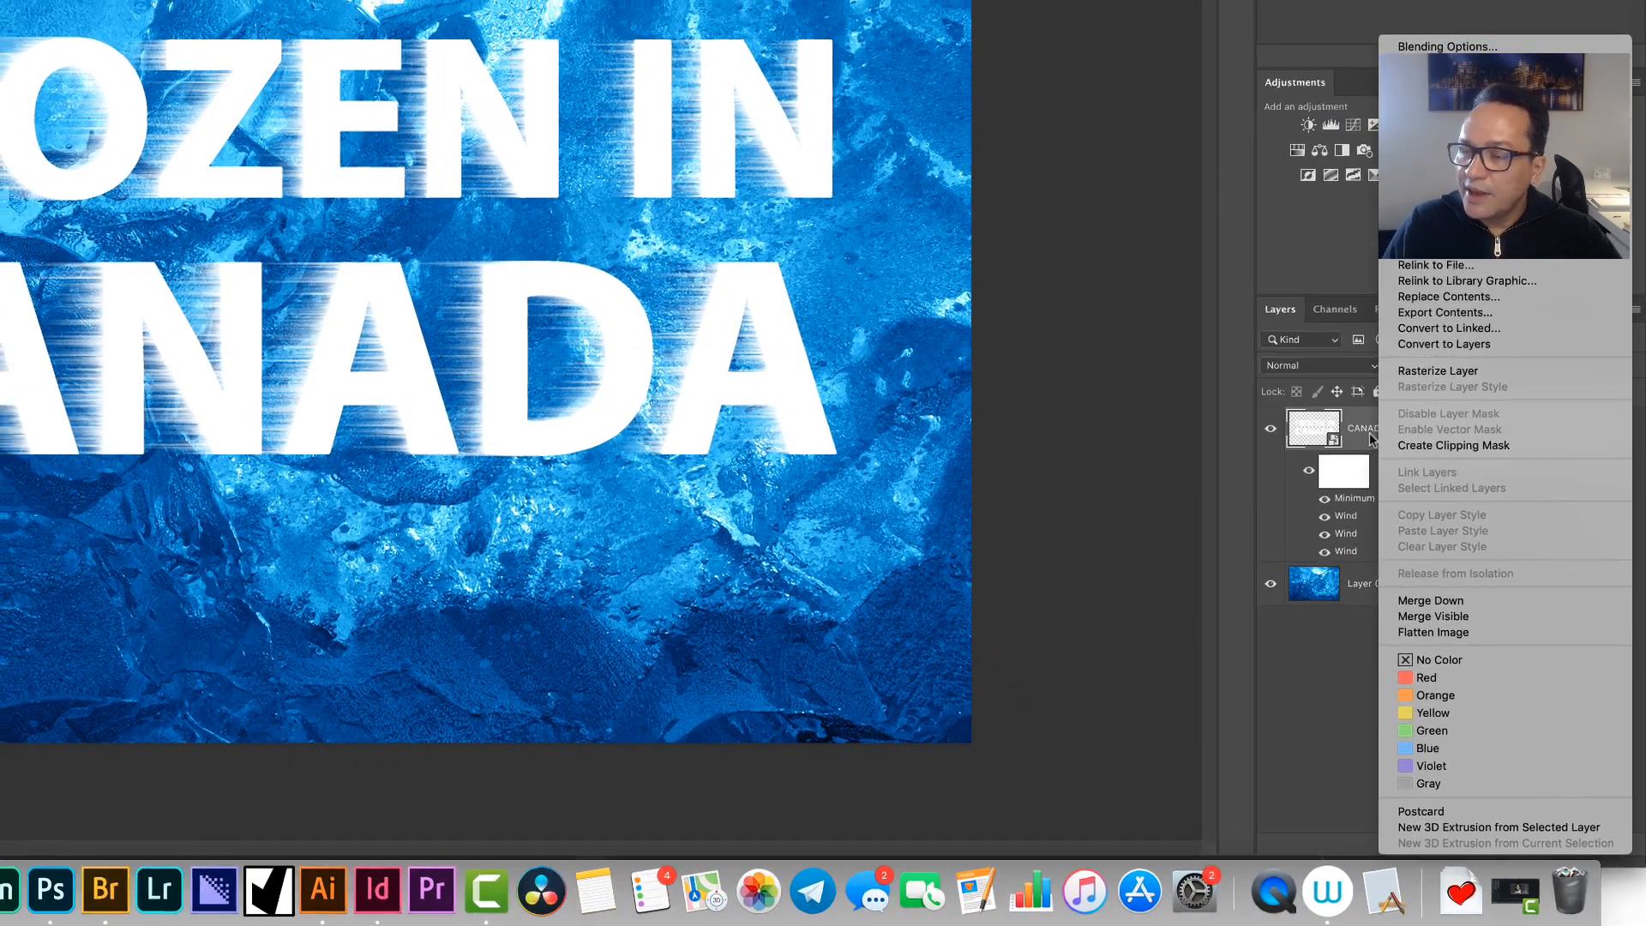
{"action": "left_click", "coordinate": [1468, 669]}
{"action": "left_click", "coordinate": [1436, 651]}
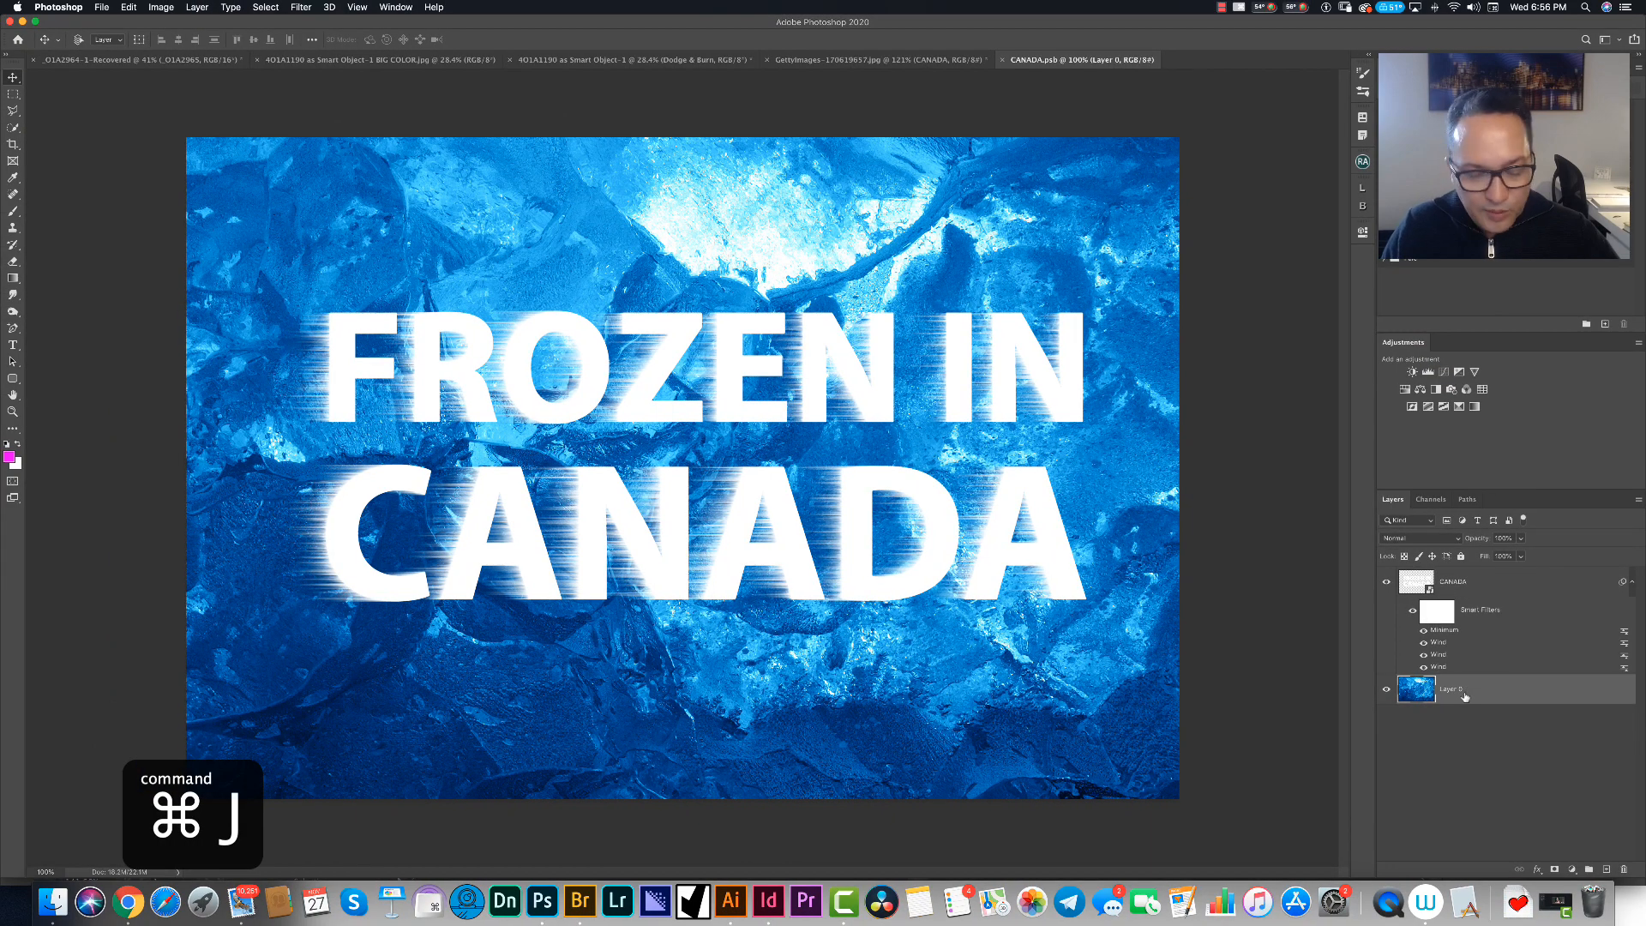
{"action": "key", "text": "super+j"}
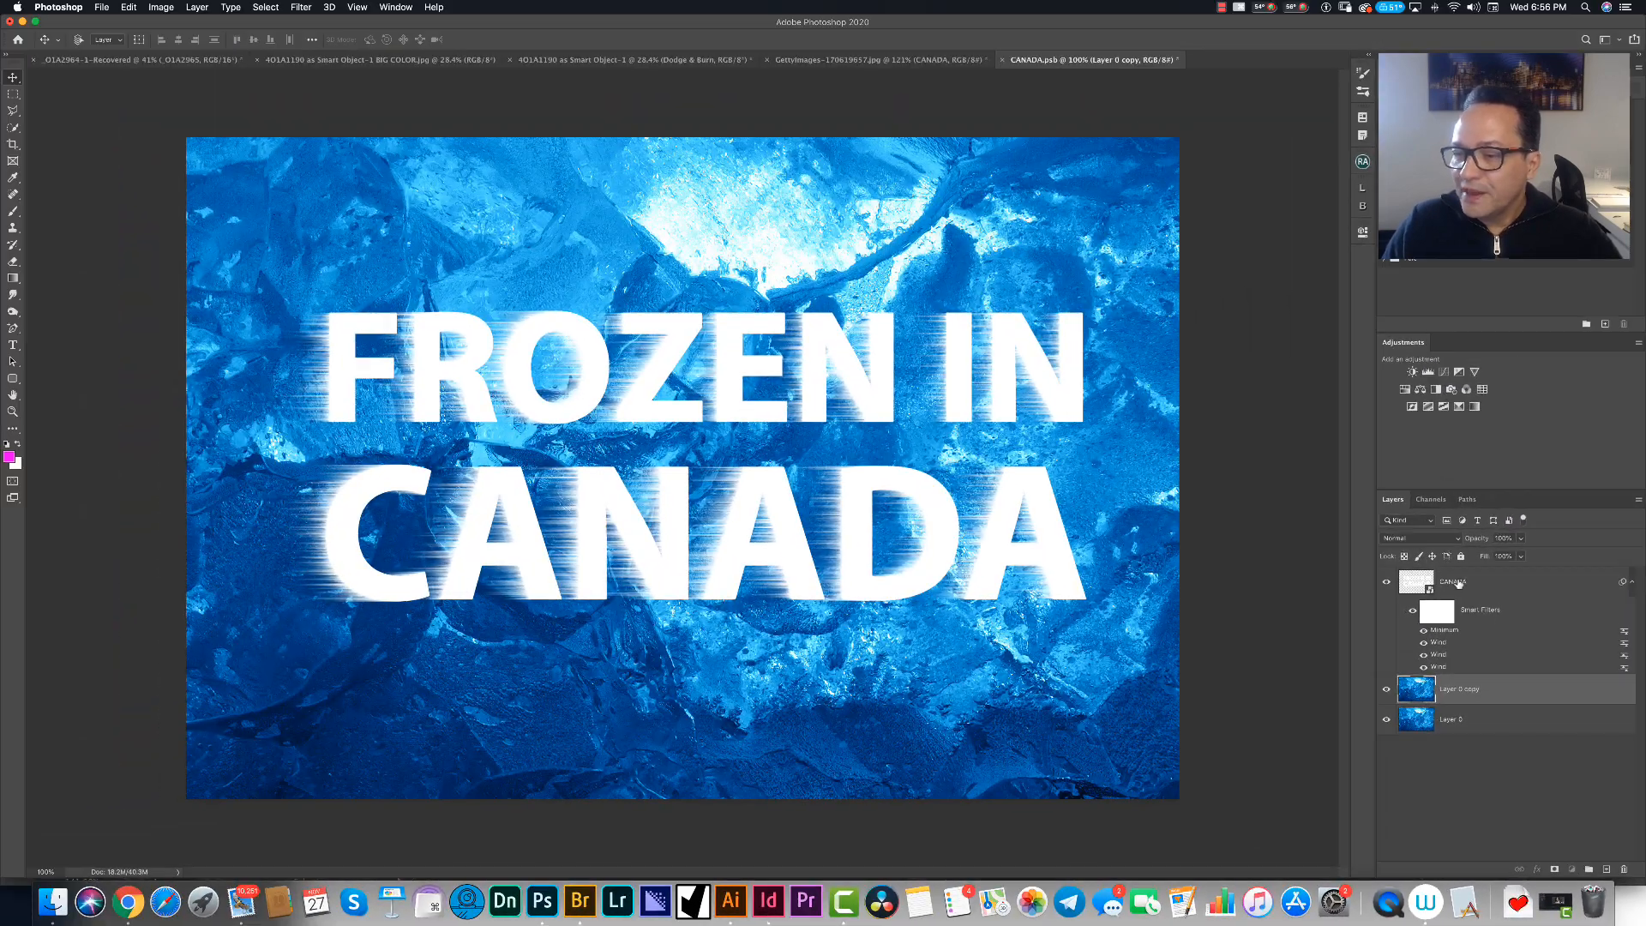
- Convert the CANADA text layer and Layer 0 copy into a nested smart object and open its contents
{"action": "left_click", "coordinate": [1438, 538], "text": "shift"}
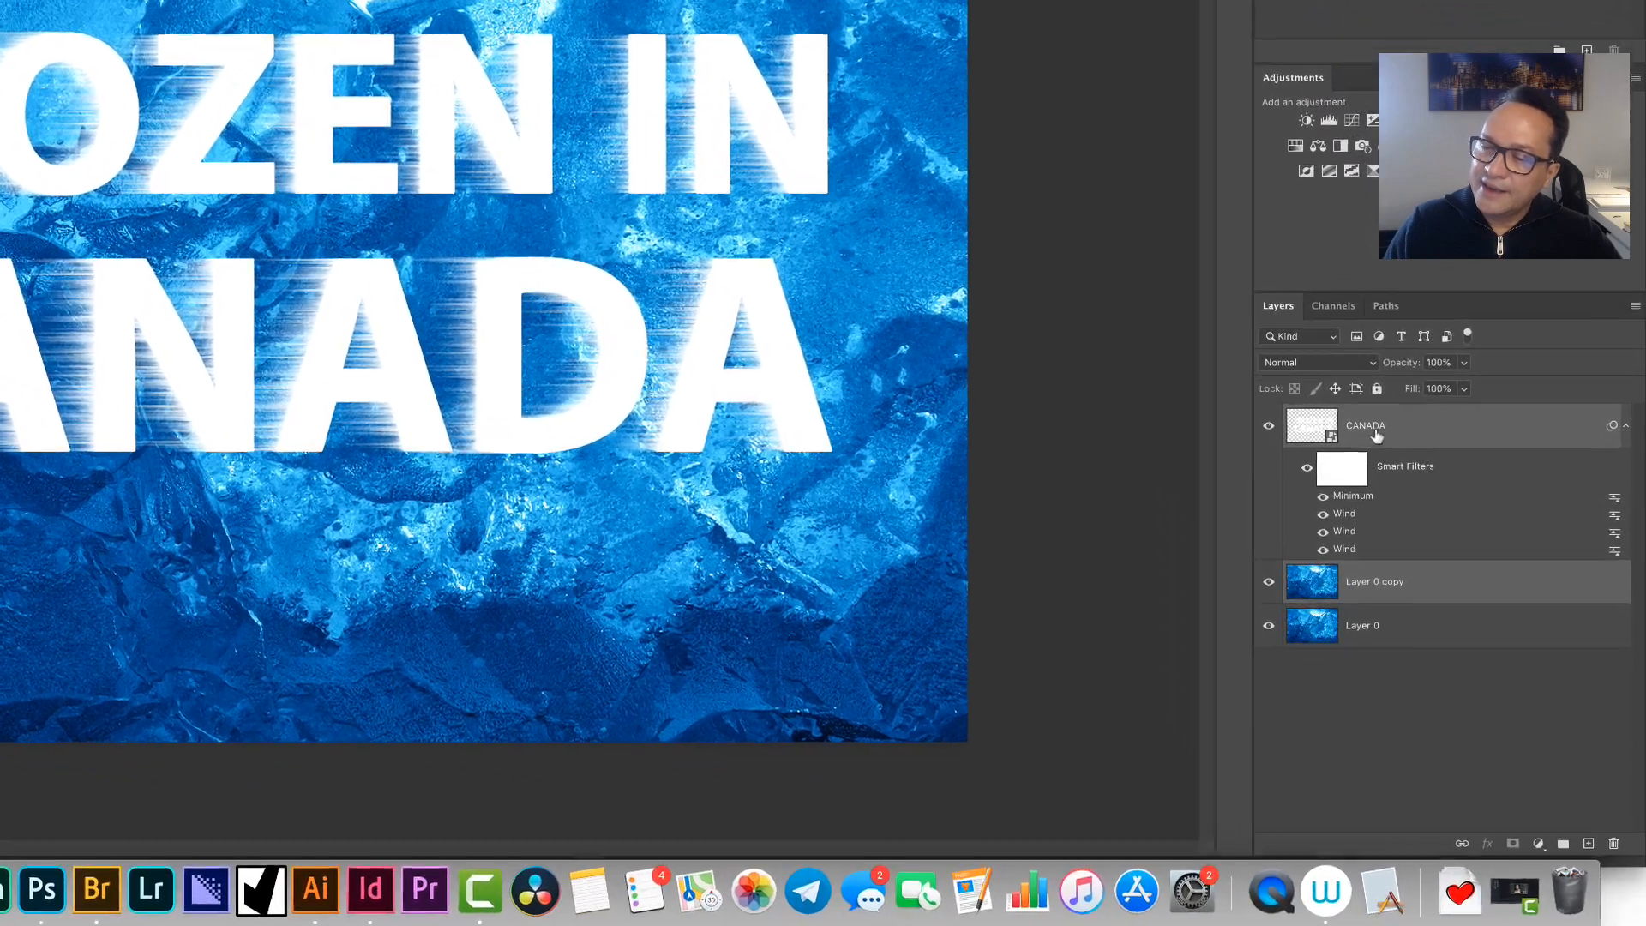
{"action": "right_click", "coordinate": [1458, 580]}
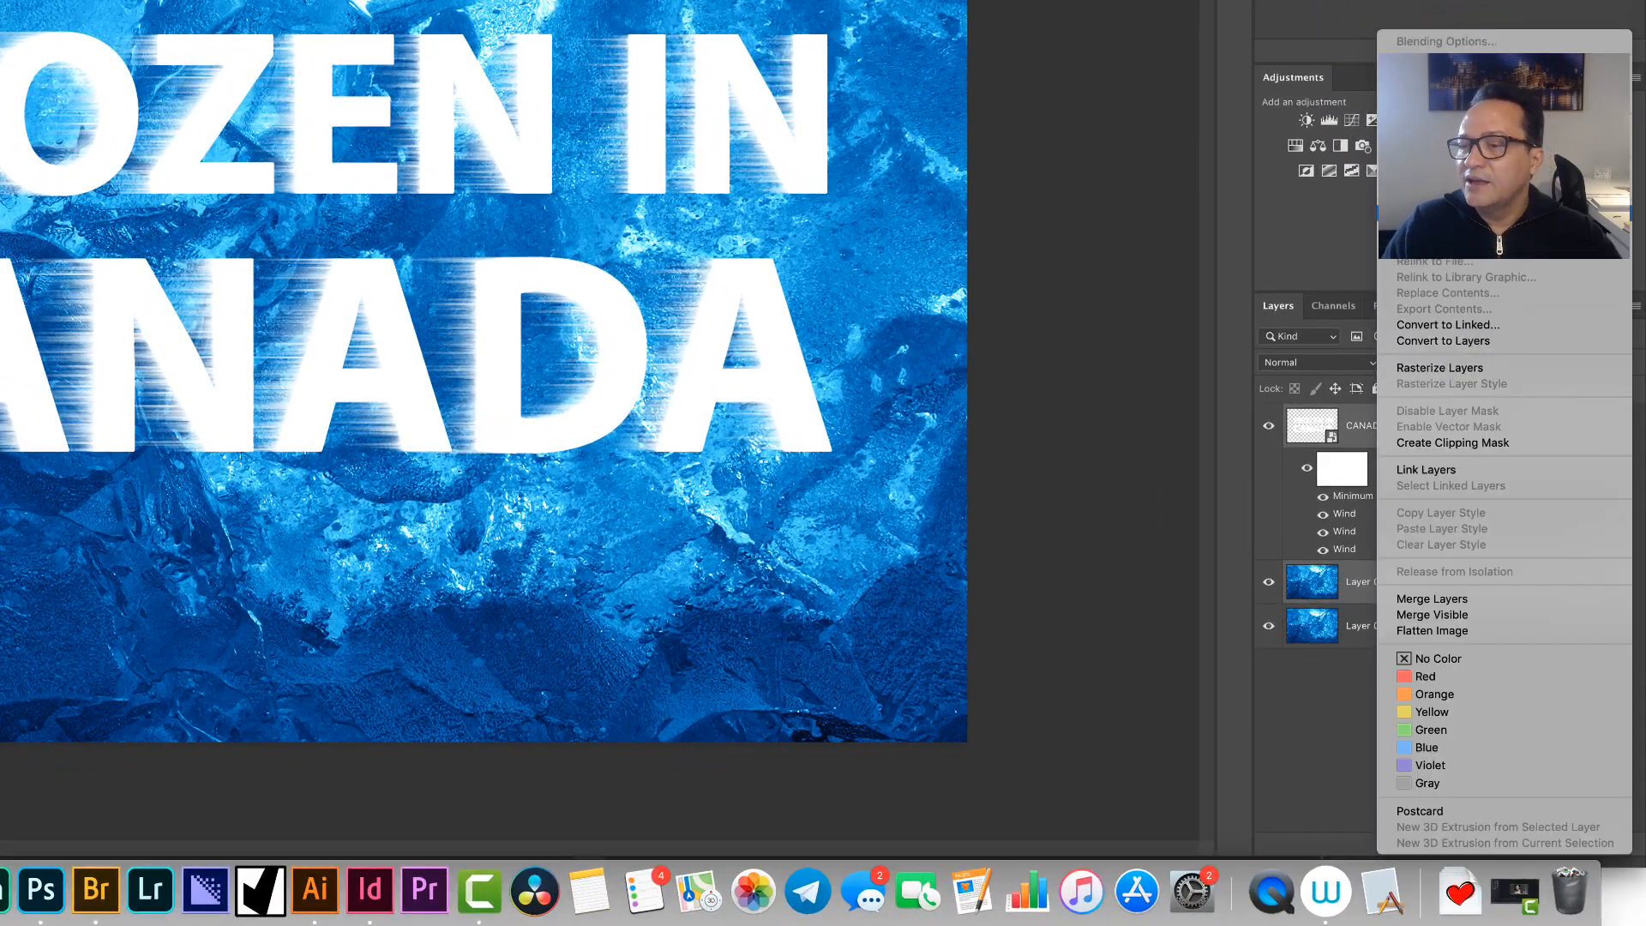
{"action": "left_click", "coordinate": [1448, 242]}
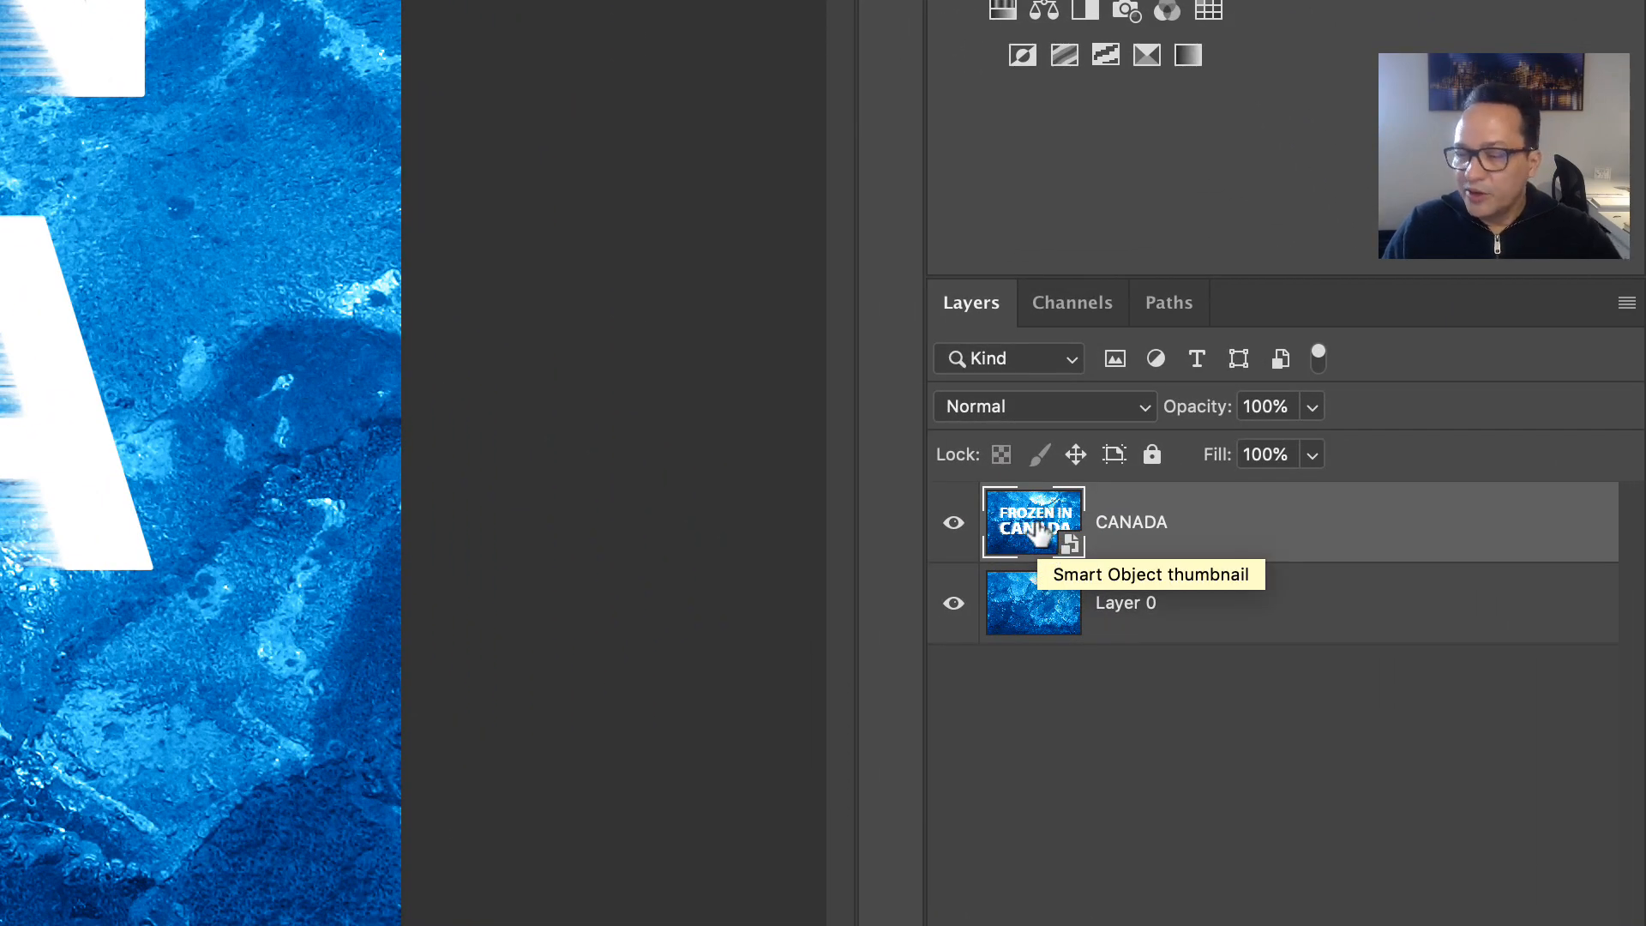
{"action": "double_click", "coordinate": [1039, 533]}
- Try rotating only the text smart object clockwise by about 75° and undo the rotation
{"action": "key", "text": "super+t"}
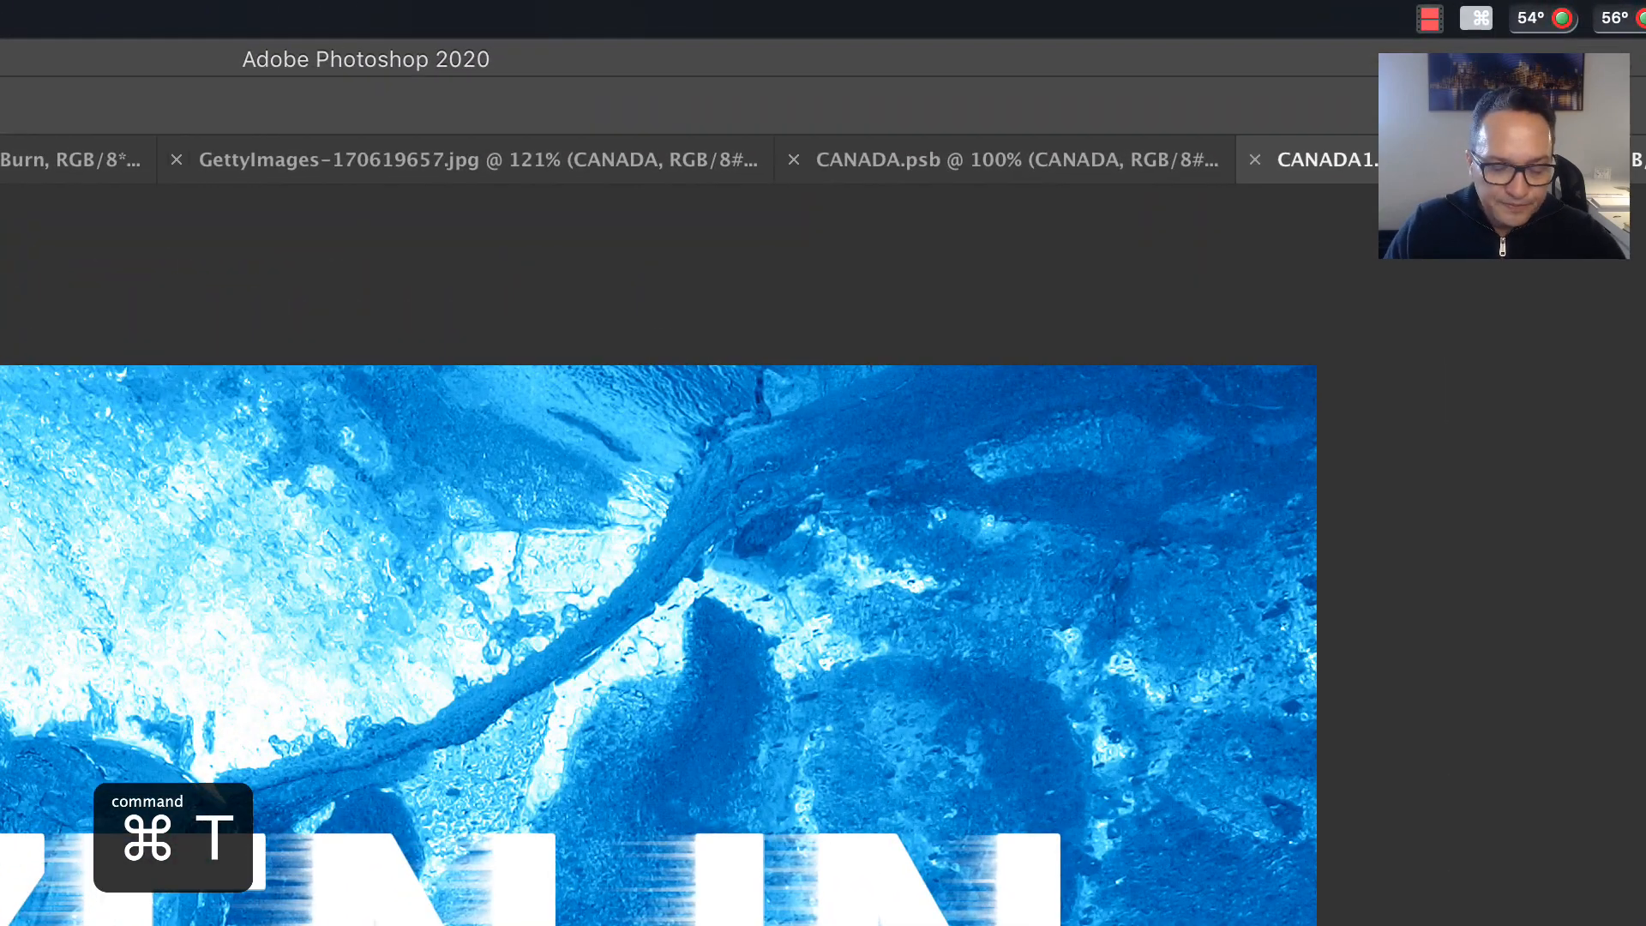
{"action": "left_click", "coordinate": [641, 810]}
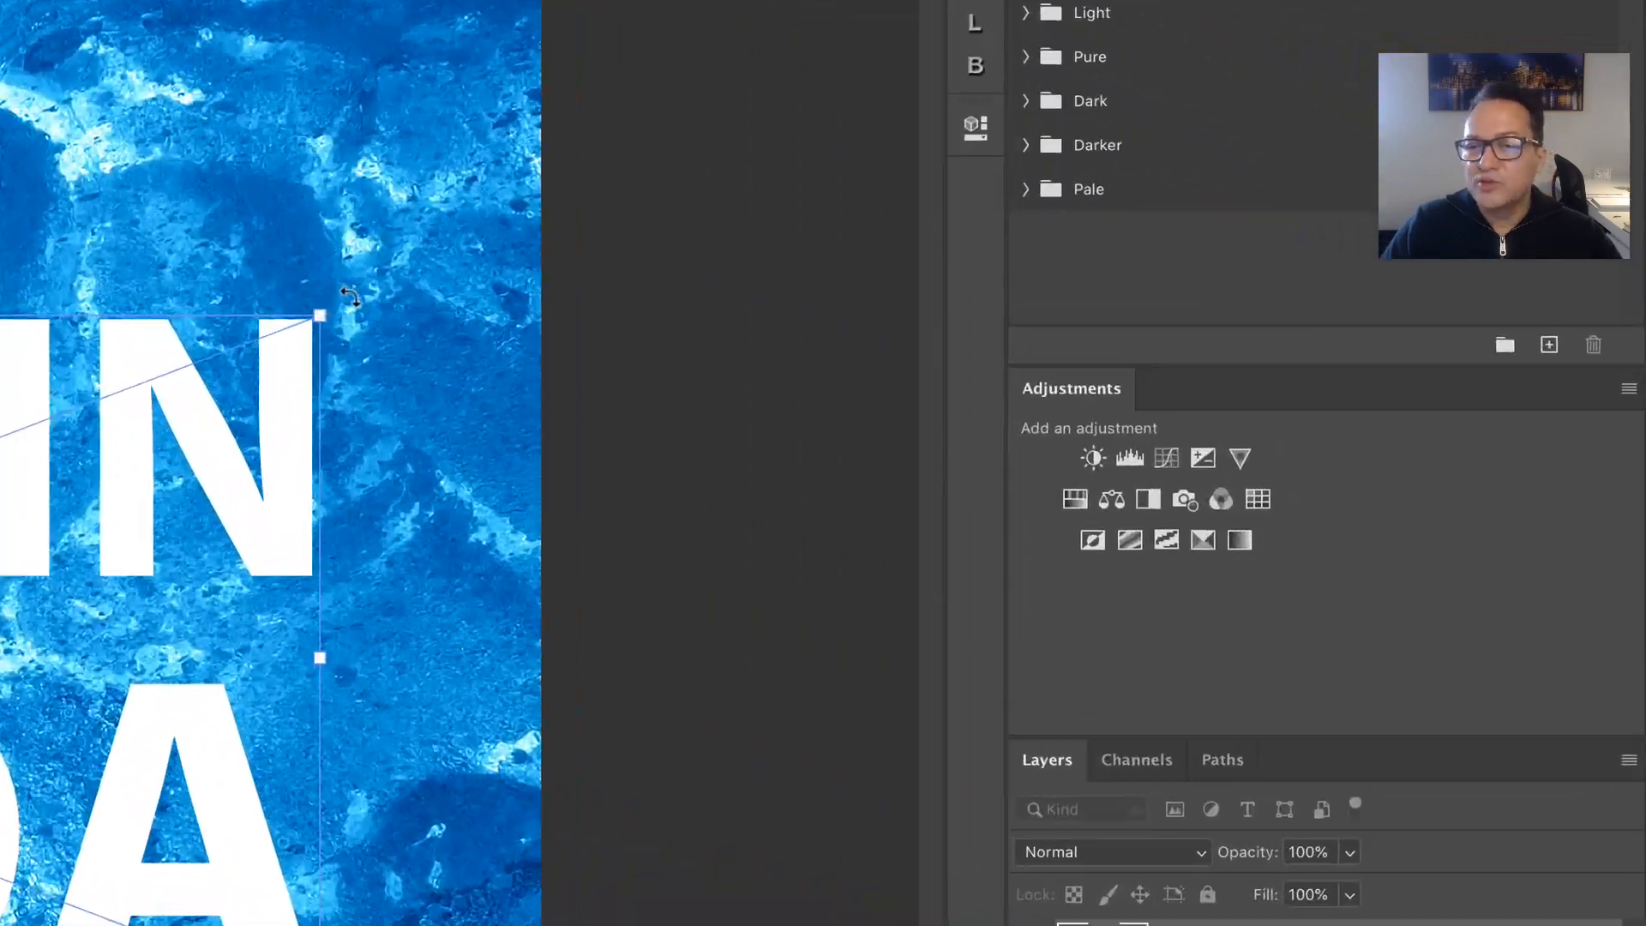
{"action": "key", "text": "super+z"}
{"action": "left_click_drag", "start_coordinate": [1099, 303], "coordinate": [1050, 586]}
{"action": "left_click_drag", "start_coordinate": [771, 248], "coordinate": [95, 435]}
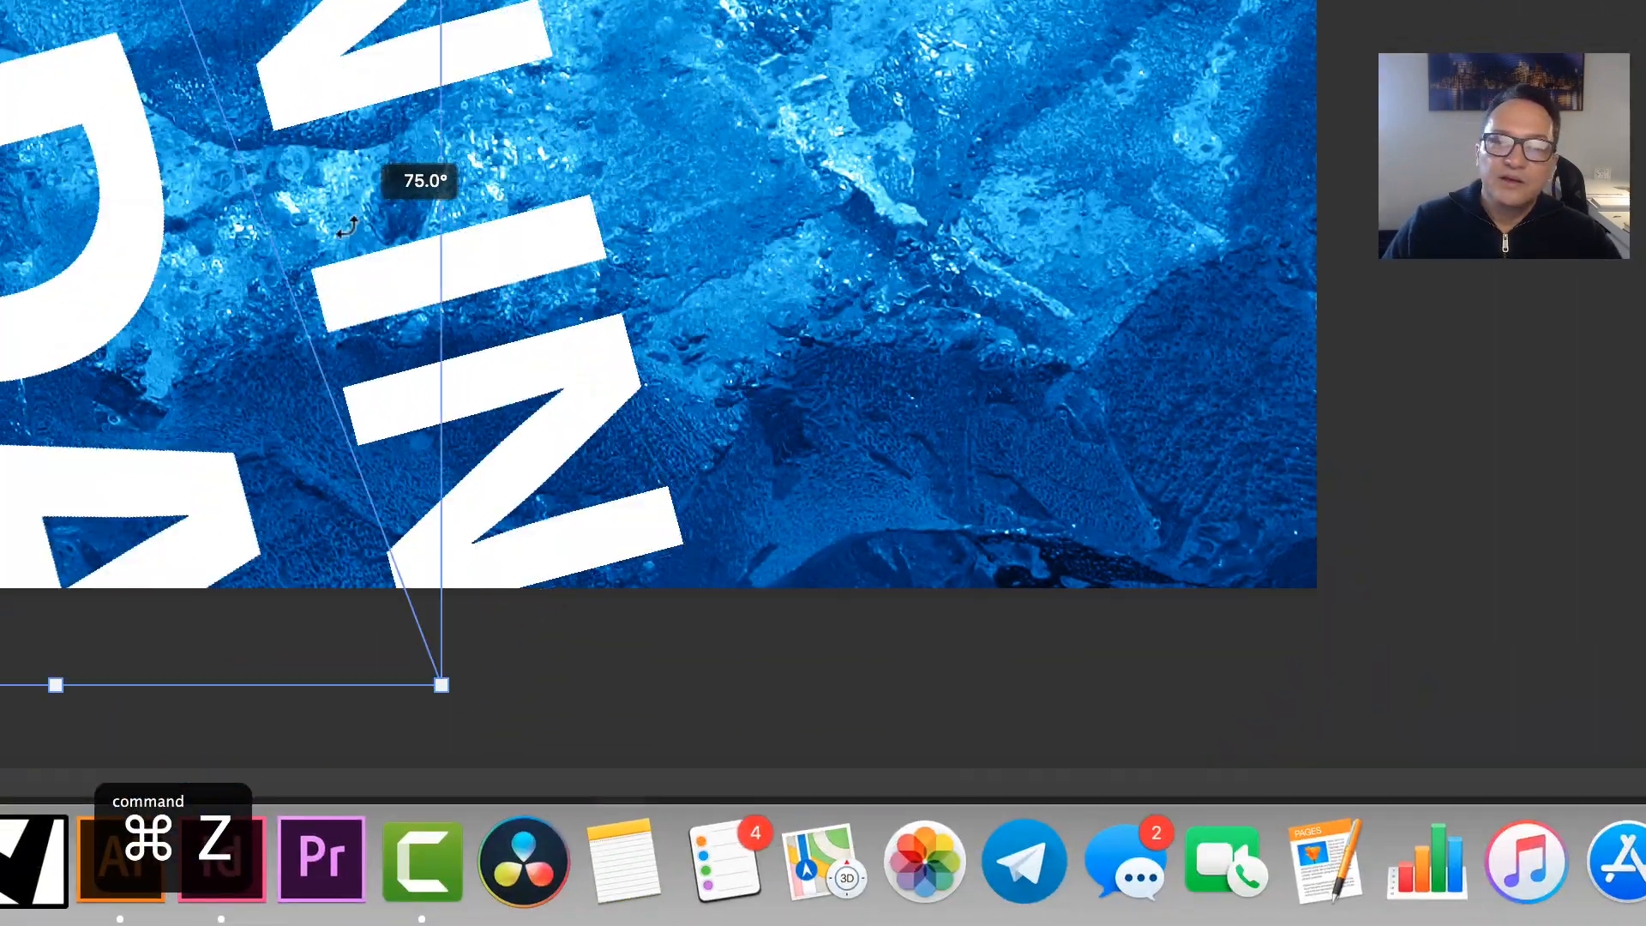
{"action": "key", "text": "super+z"}
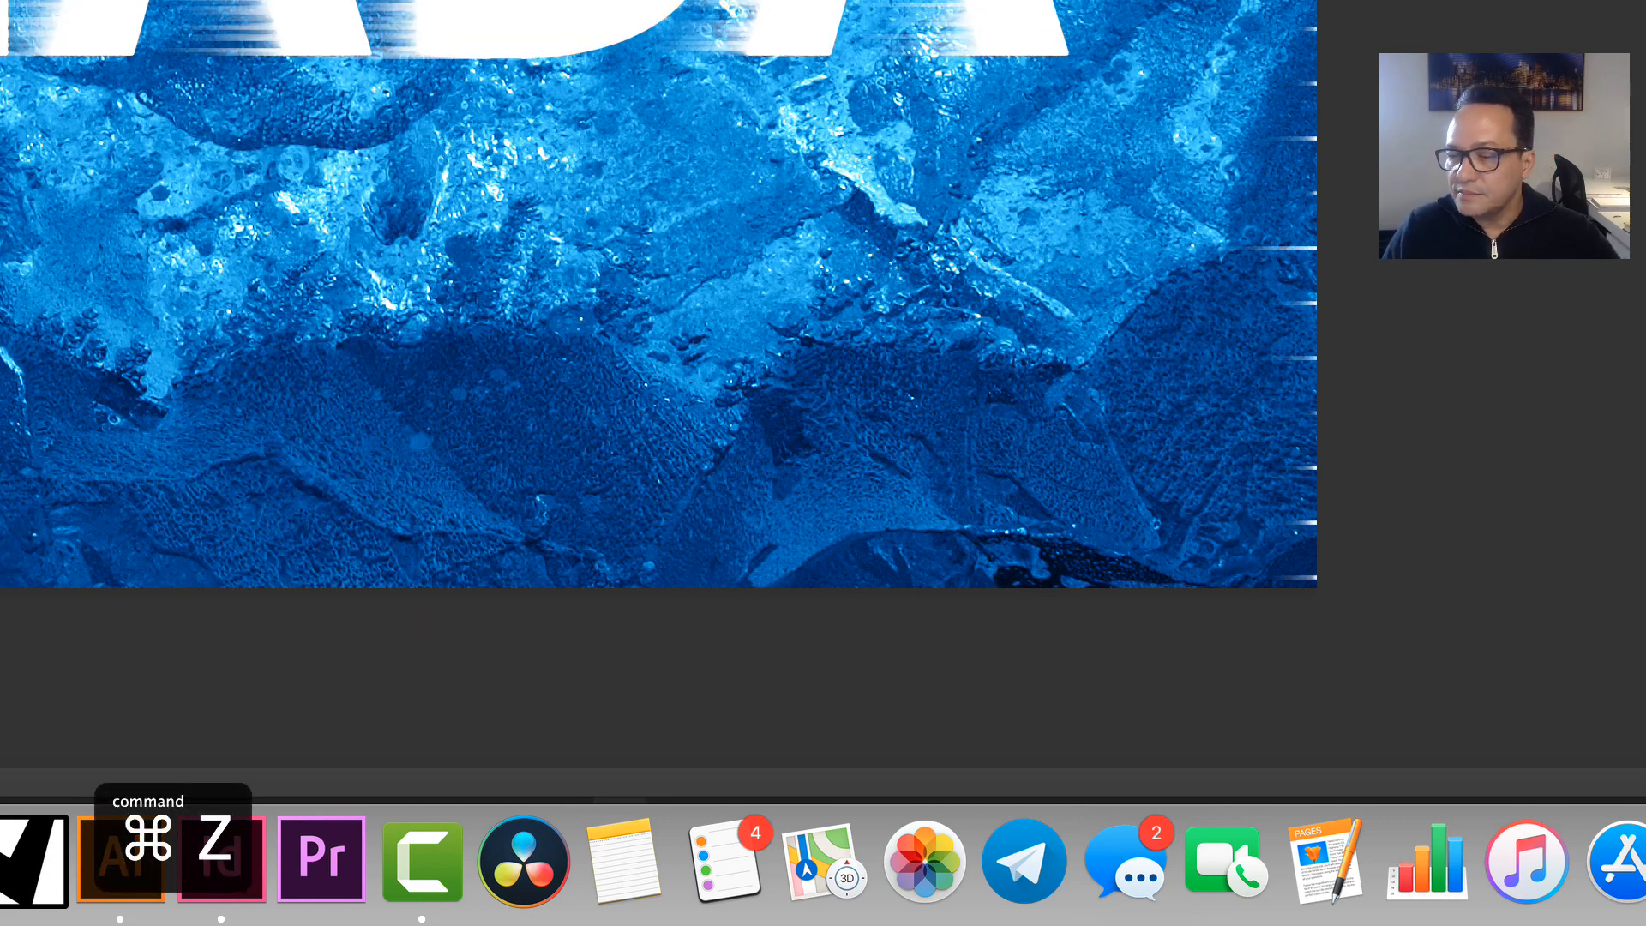
- Rotate the text smart object and the Layer 0 copy together 90° clockwise with Free Transform
{"action": "key", "text": "super+t"}
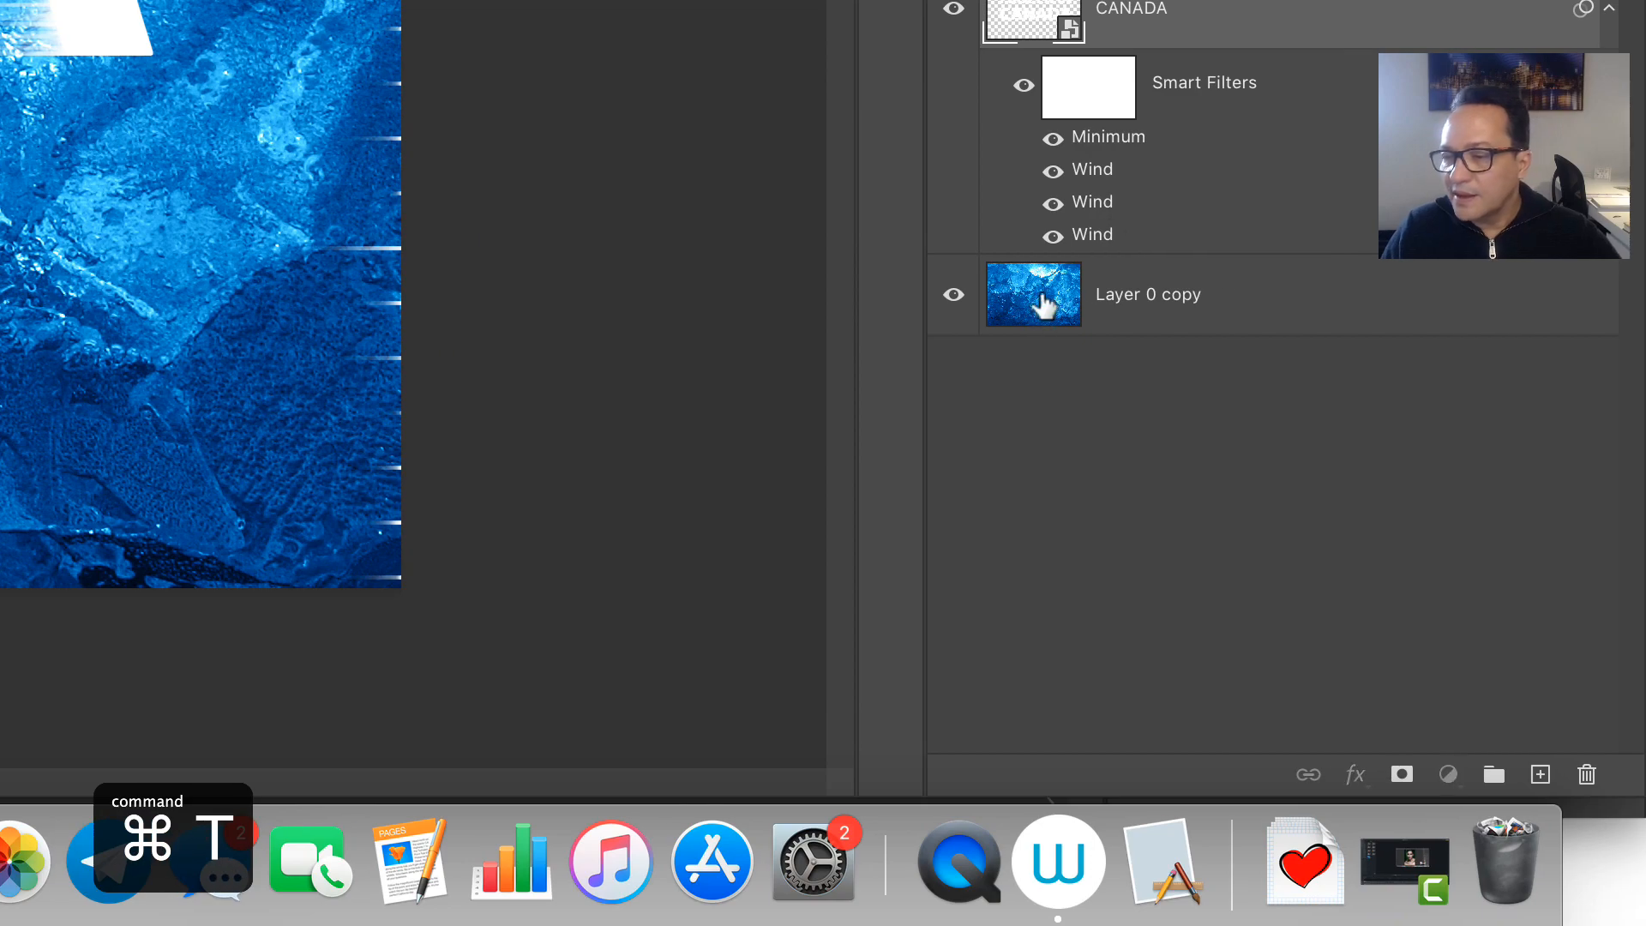
{"action": "left_click", "coordinate": [1044, 304]}
{"action": "key", "text": "super+t"}
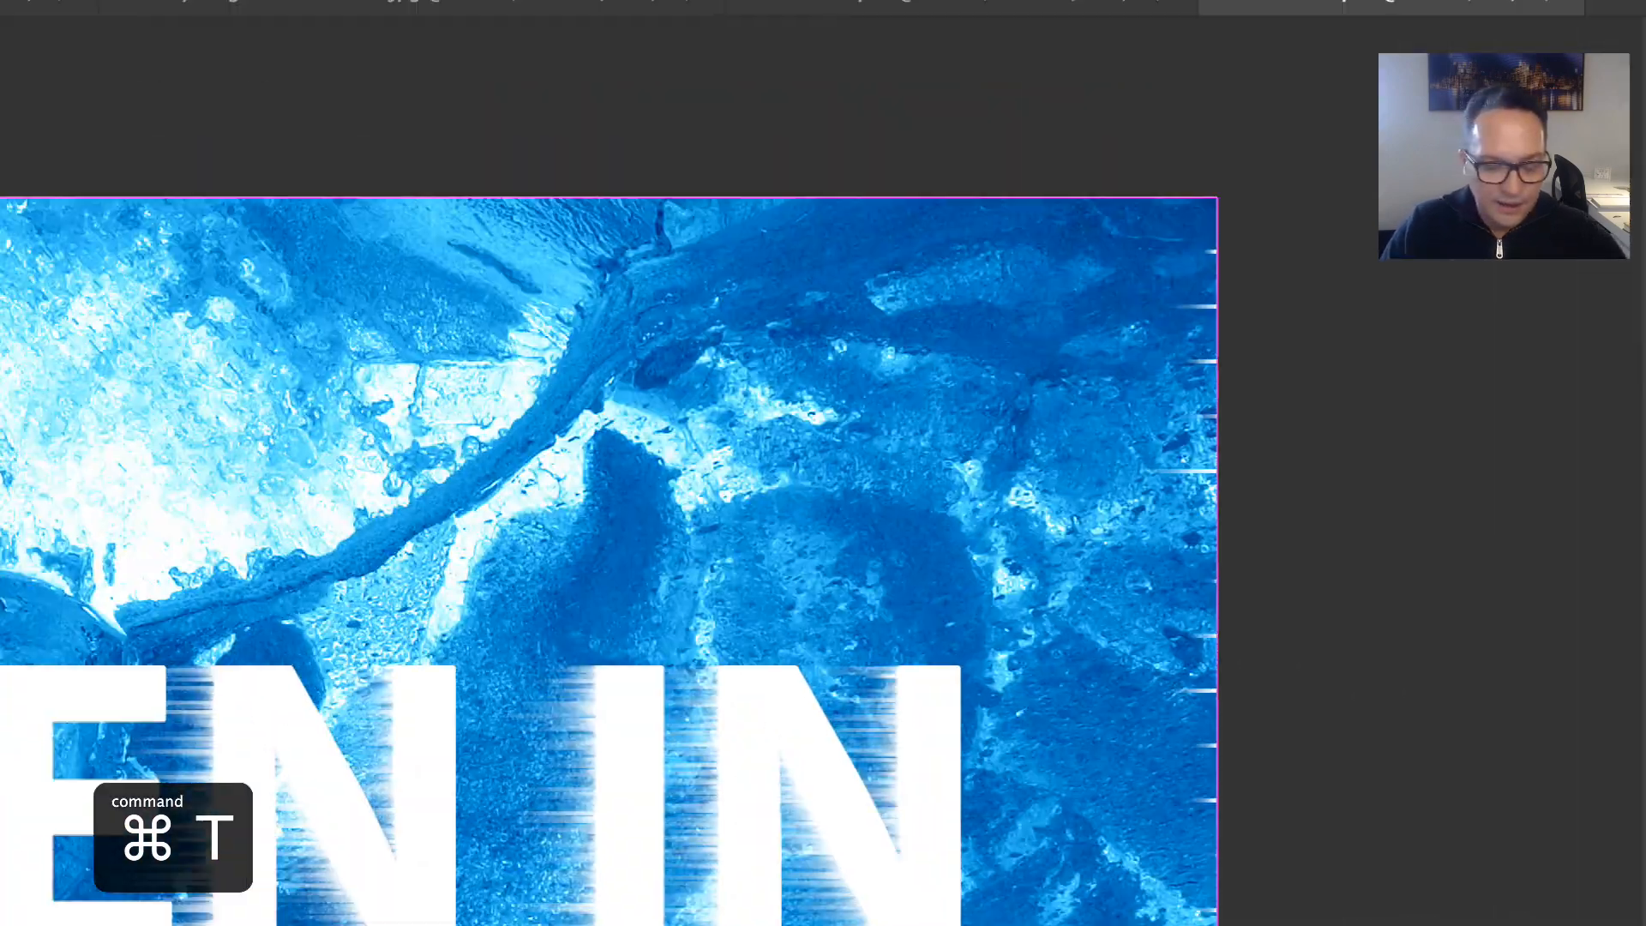
{"action": "left_click", "coordinate": [651, 838]}
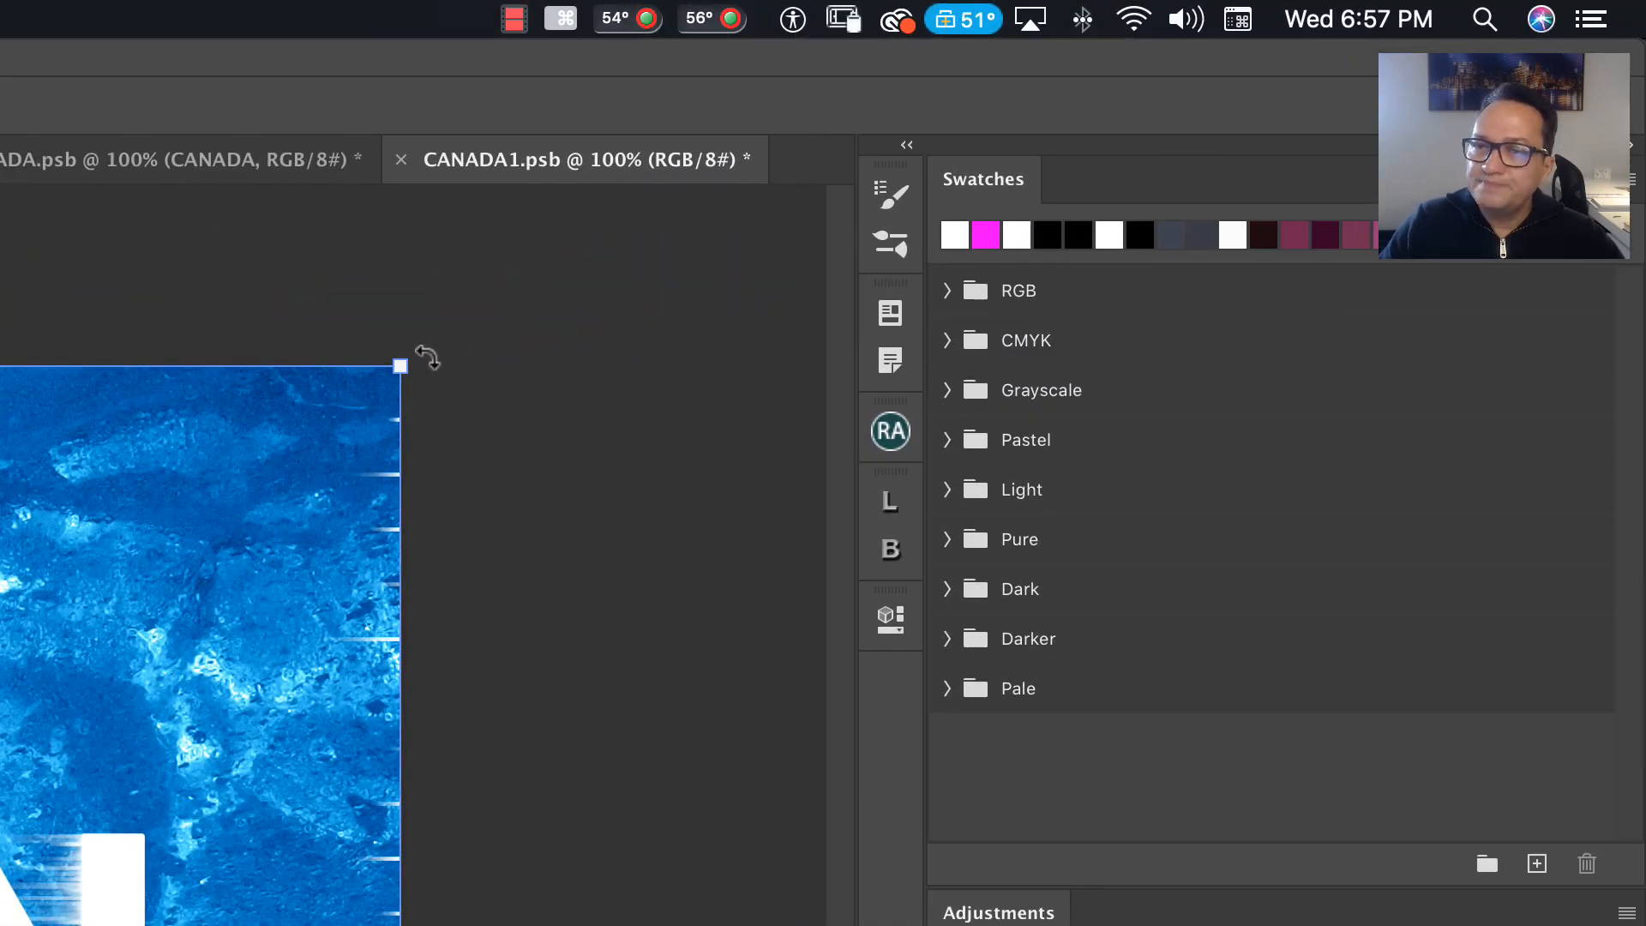
{"action": "left_click_drag", "start_coordinate": [1352, 196], "coordinate": [532, 437]}
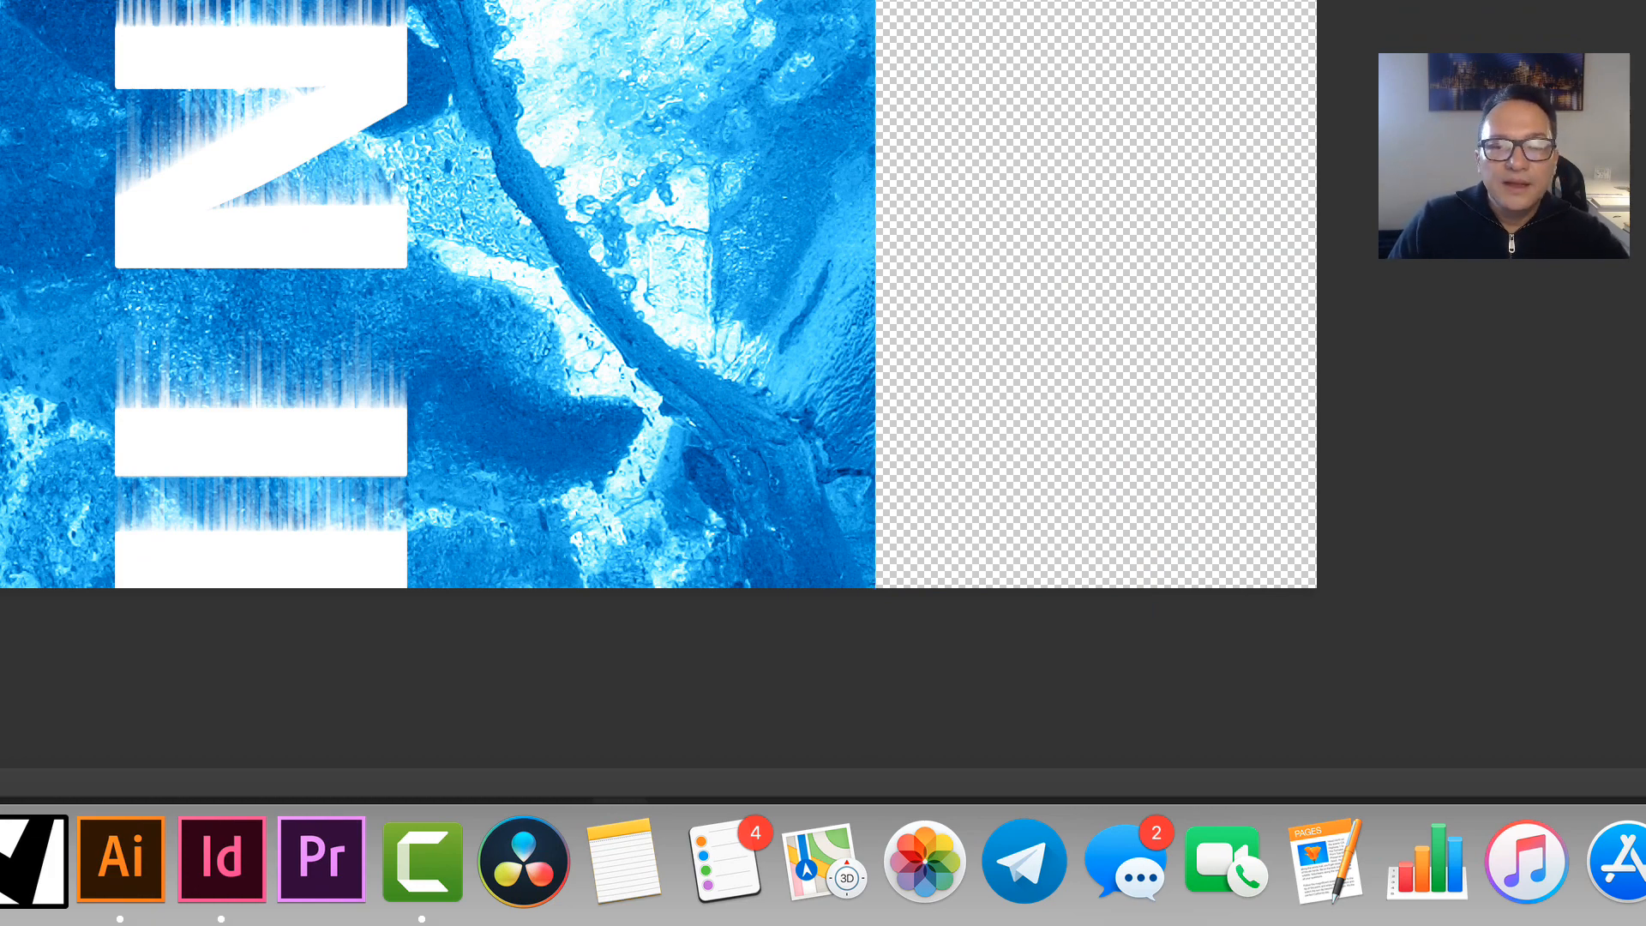
{"action": "key", "text": "Return"}
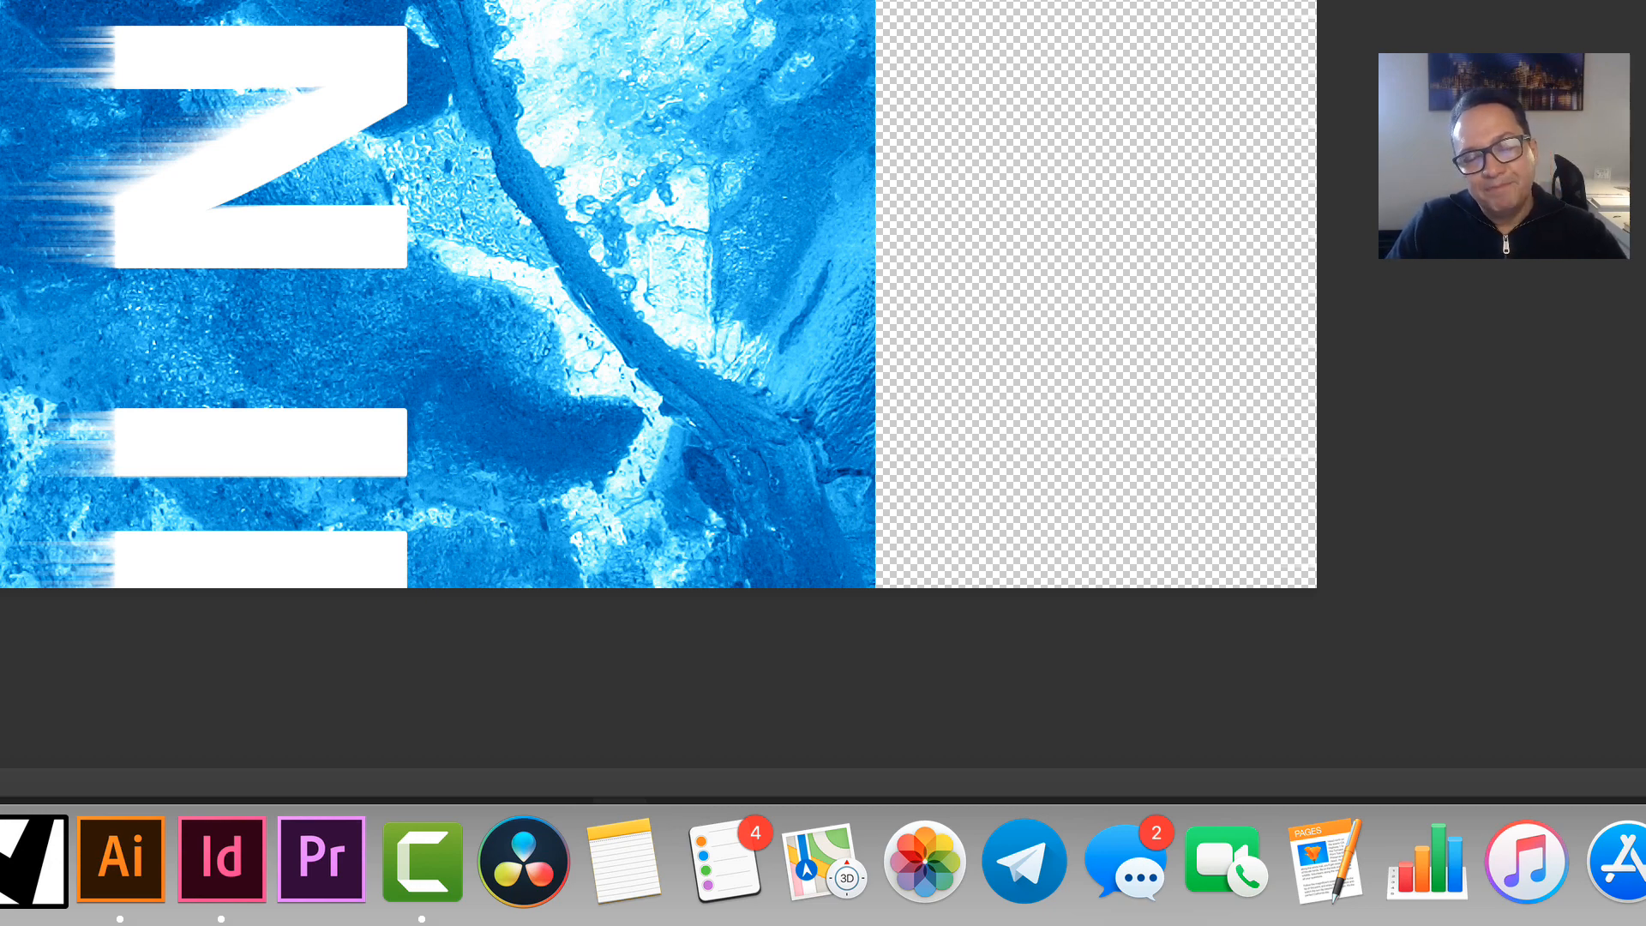
- Close CANADA1.psb, saving its changes to the parent smart object
{"action": "key", "text": "super+w"}
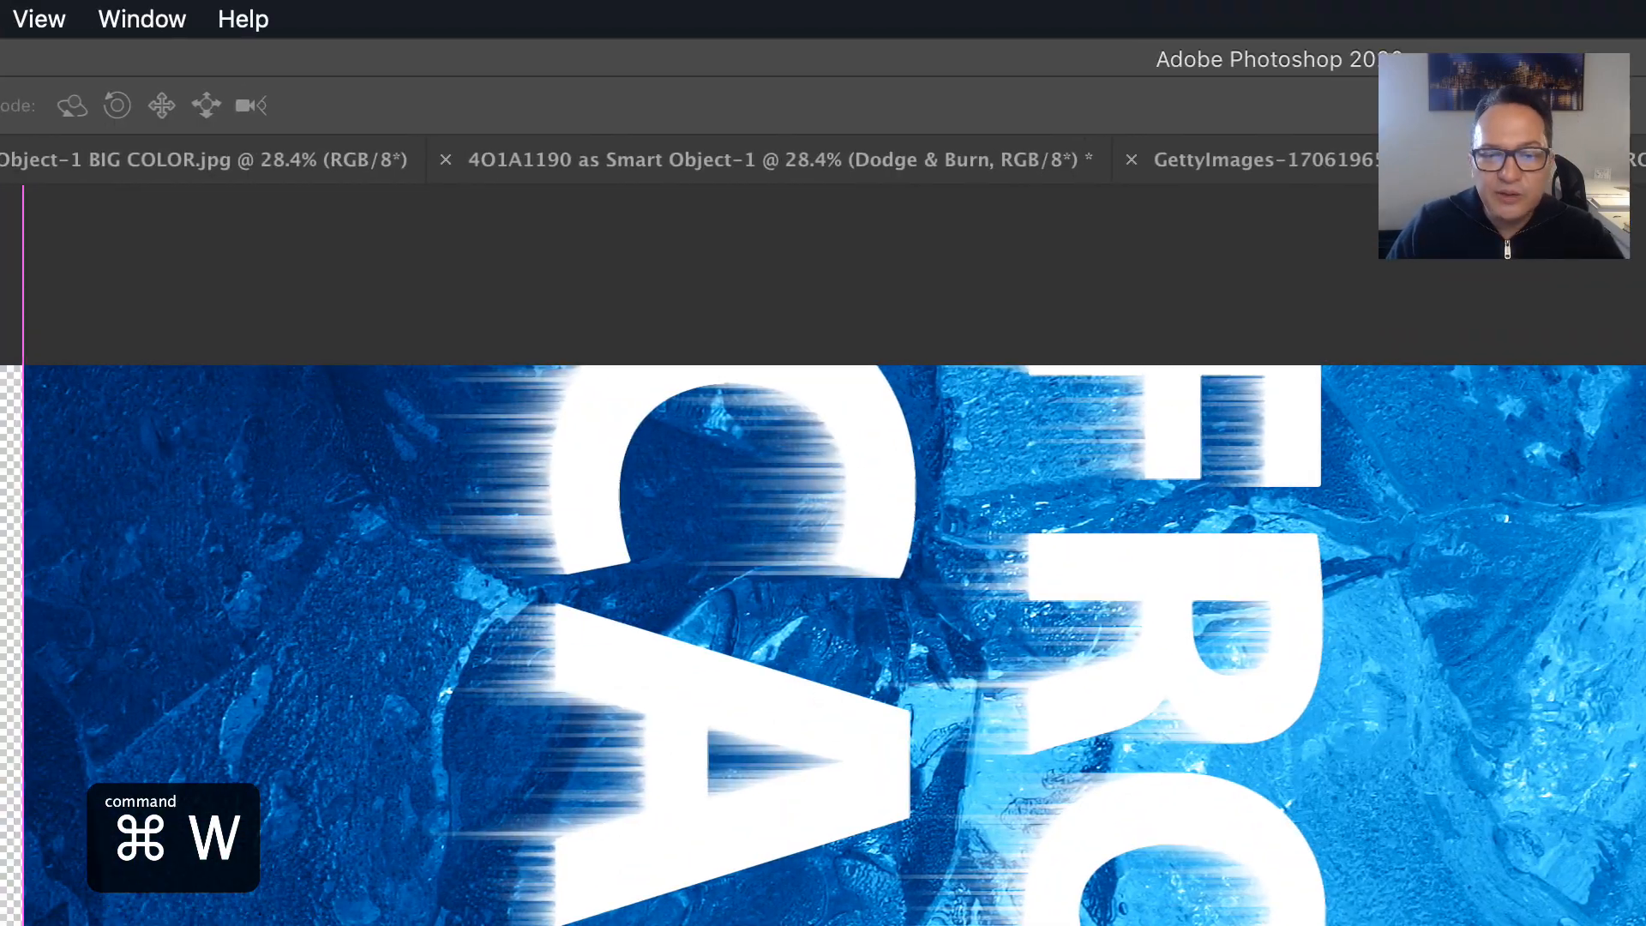
{"action": "key", "text": "super+w"}
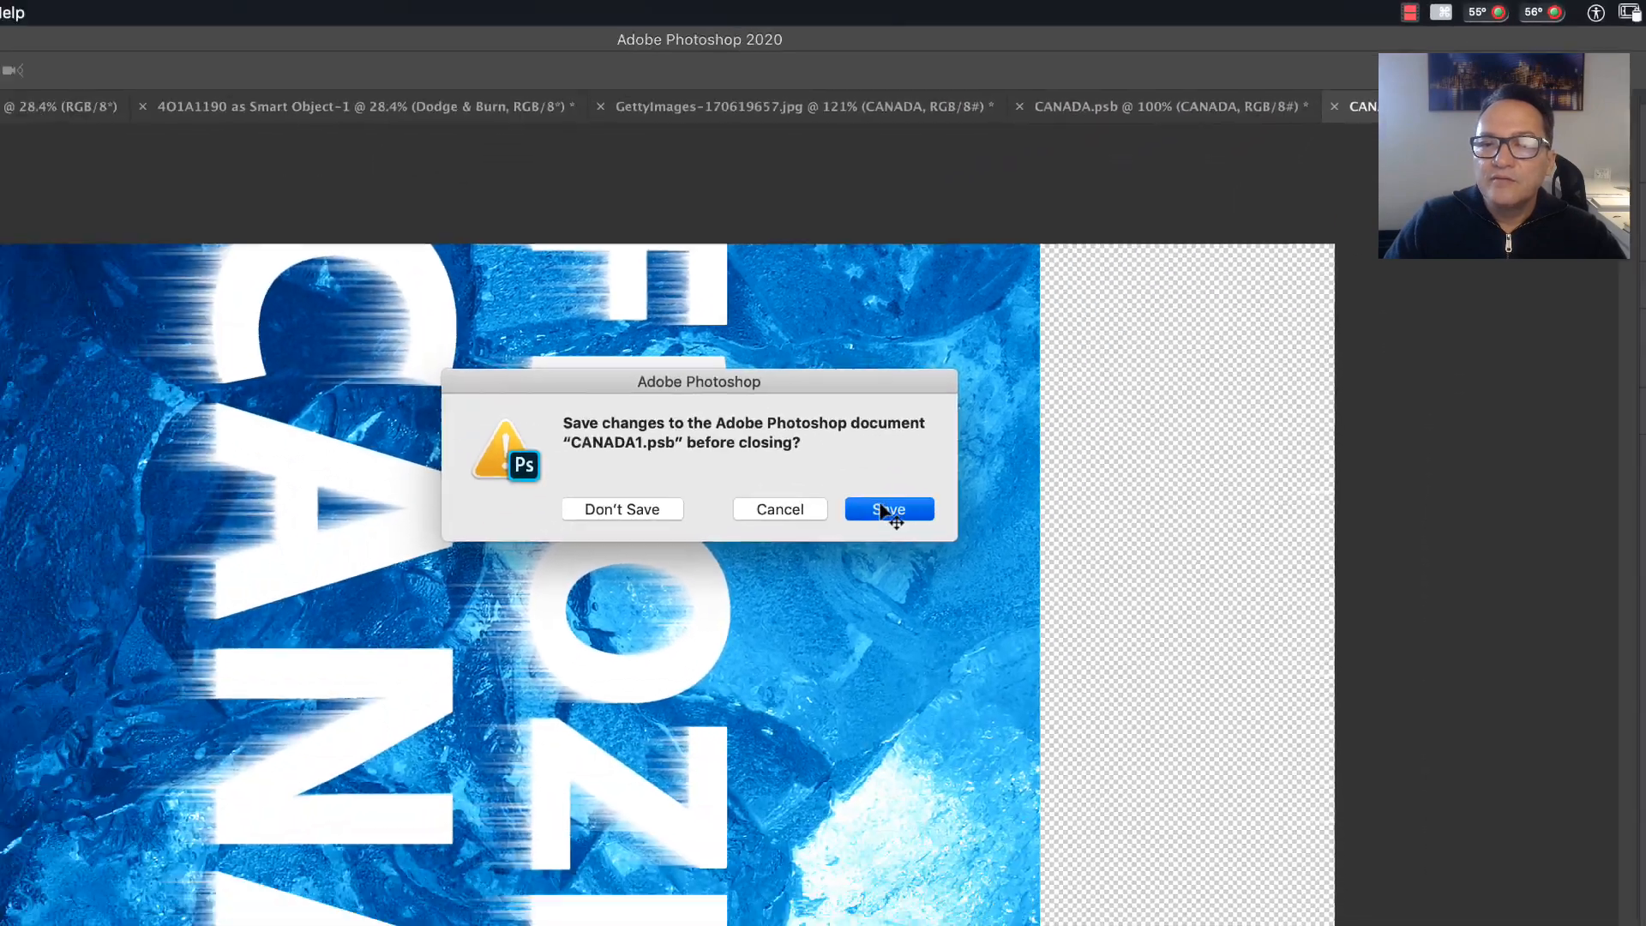
{"action": "left_click", "coordinate": [660, 751]}
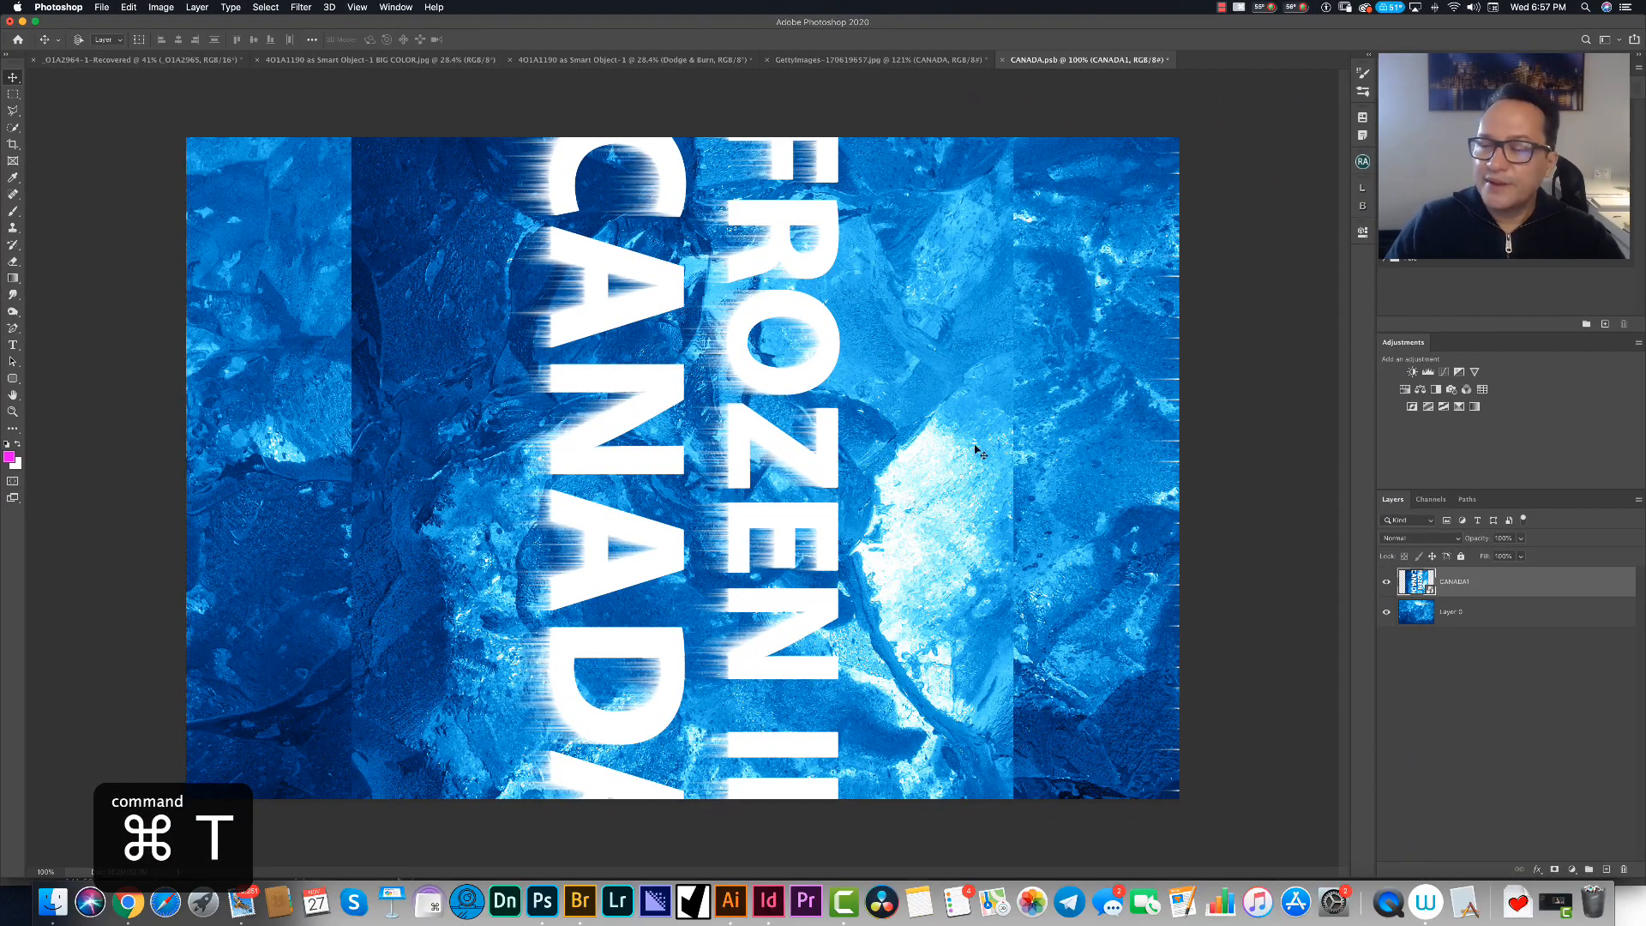
- Rotate the CANADA1 smart object 90° counterclockwise in CANADA.psb so the text reads horizontally
{"action": "key", "text": "super+t"}
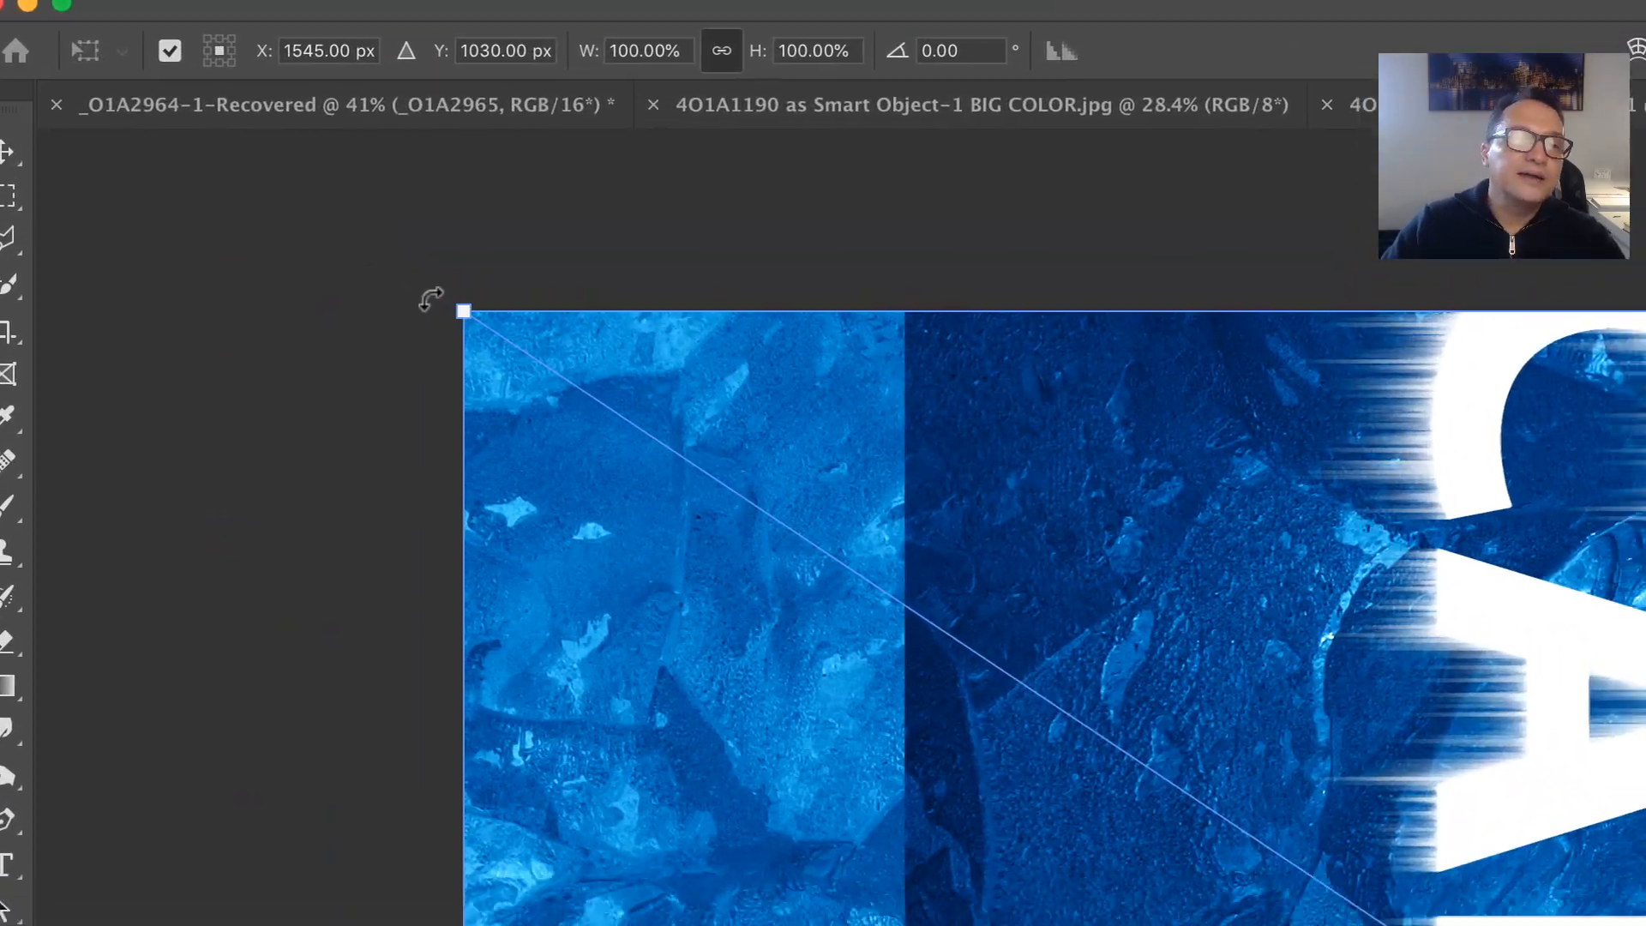
{"action": "left_click_drag", "start_coordinate": [438, 336], "coordinate": [1007, 922]}
{"action": "left_click_drag", "start_coordinate": [698, 192], "coordinate": [590, 270]}
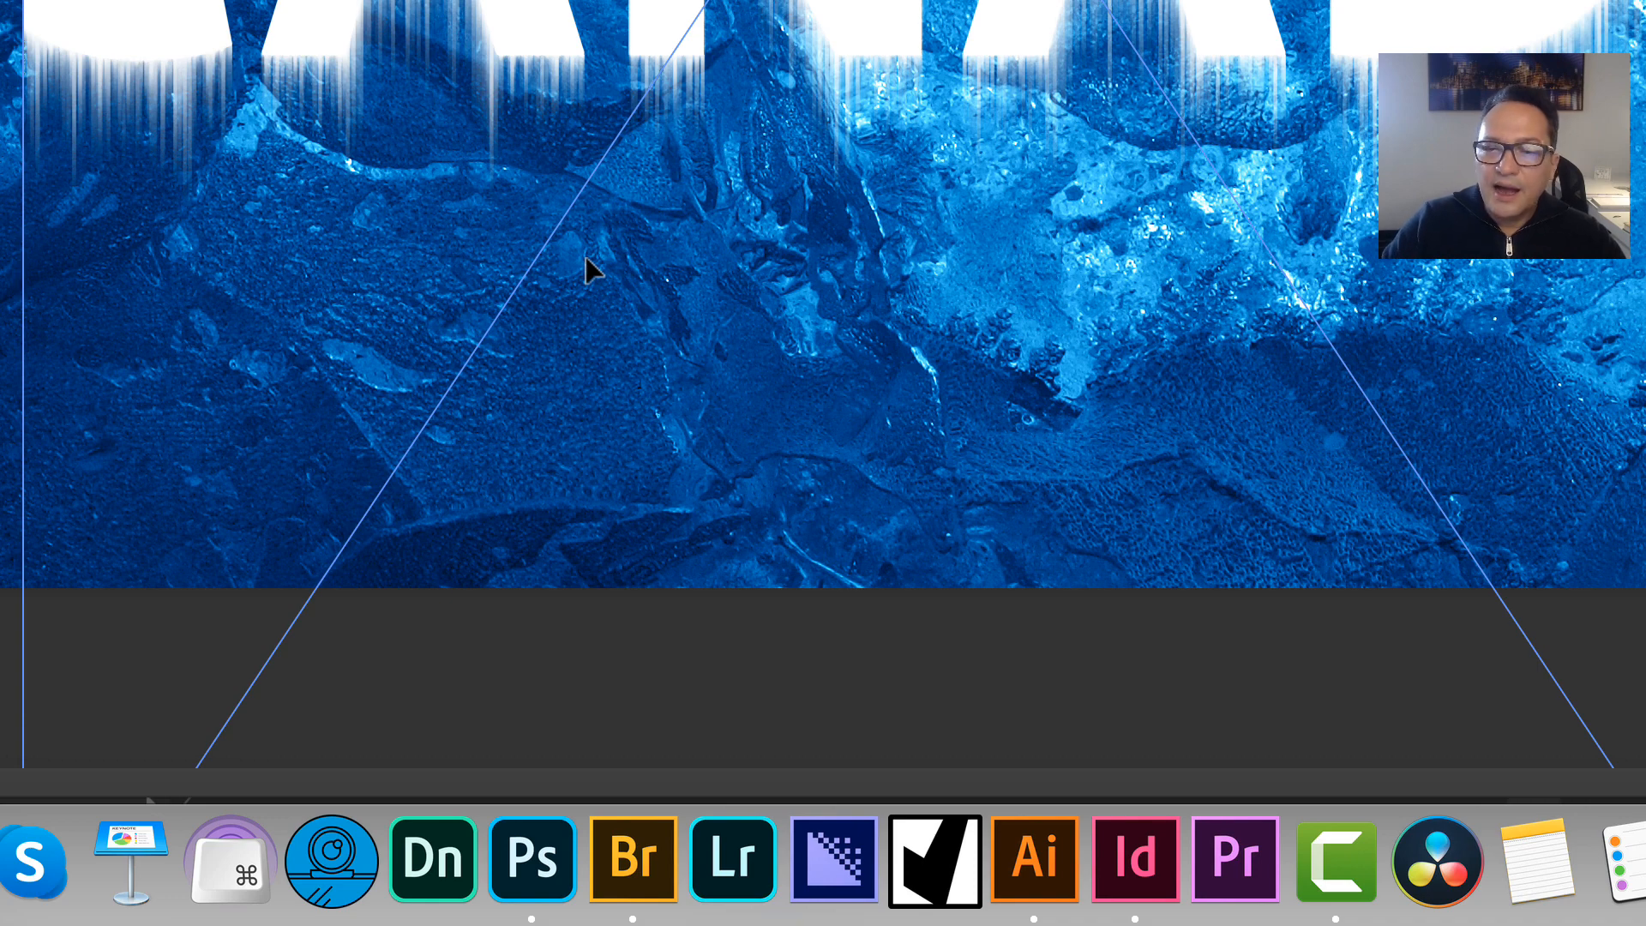
{"action": "key", "text": "Return"}
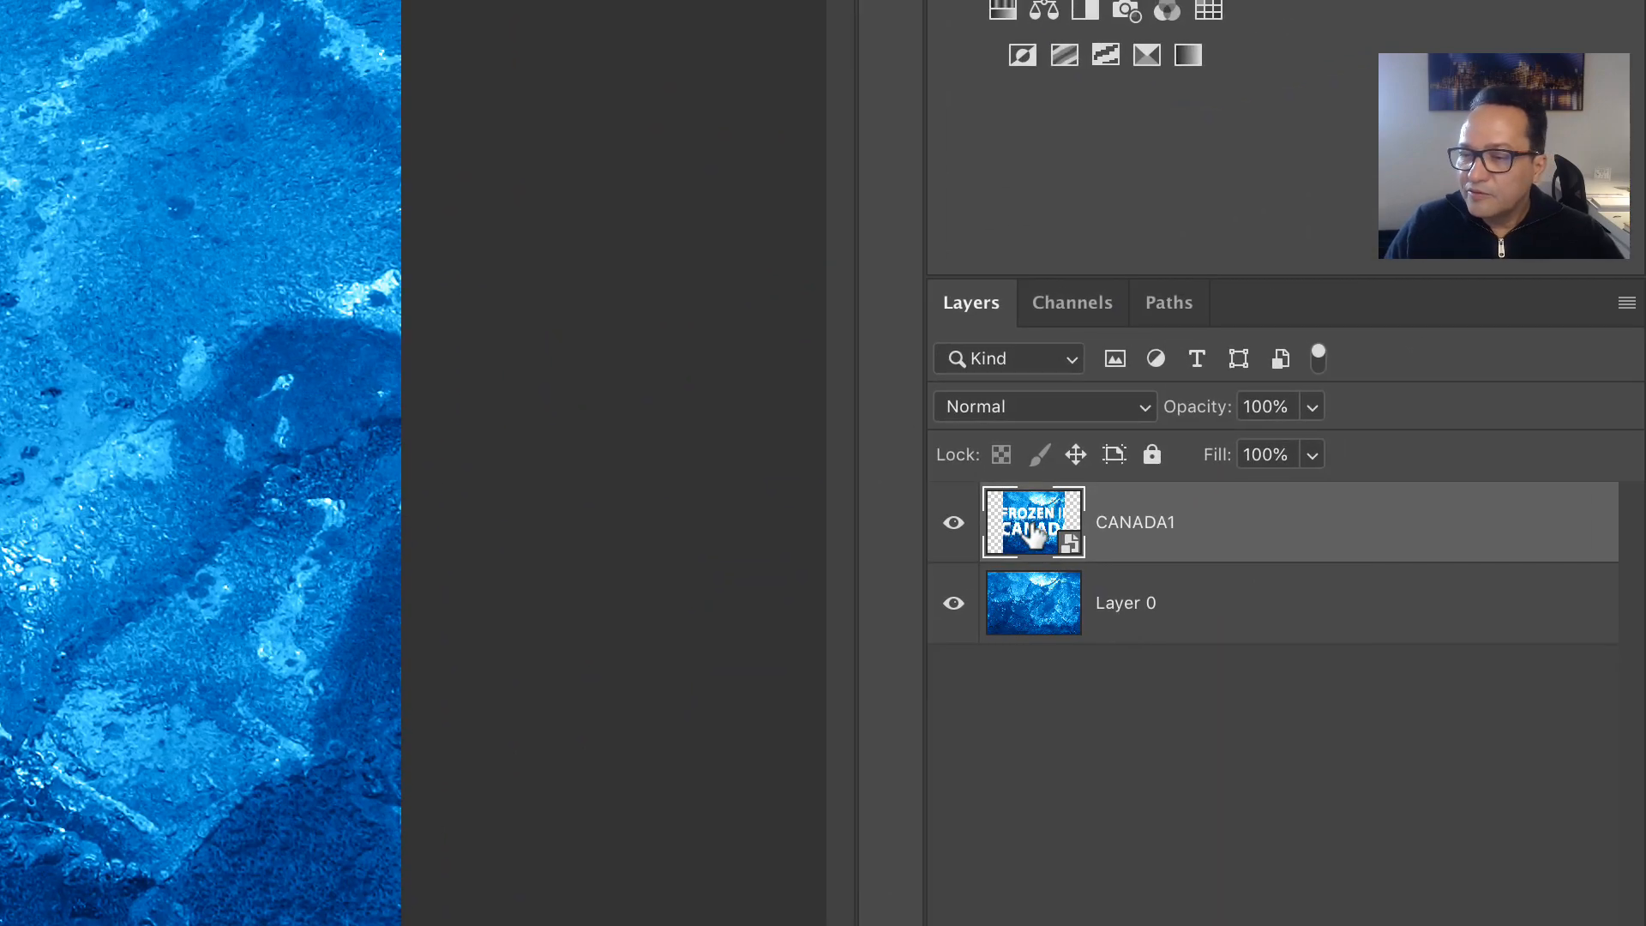
- Crop the CANADA1 smart object's canvas to extend it vertically and trim the transparent sides, saving and closing its document
{"action": "double_click", "coordinate": [1034, 533]}
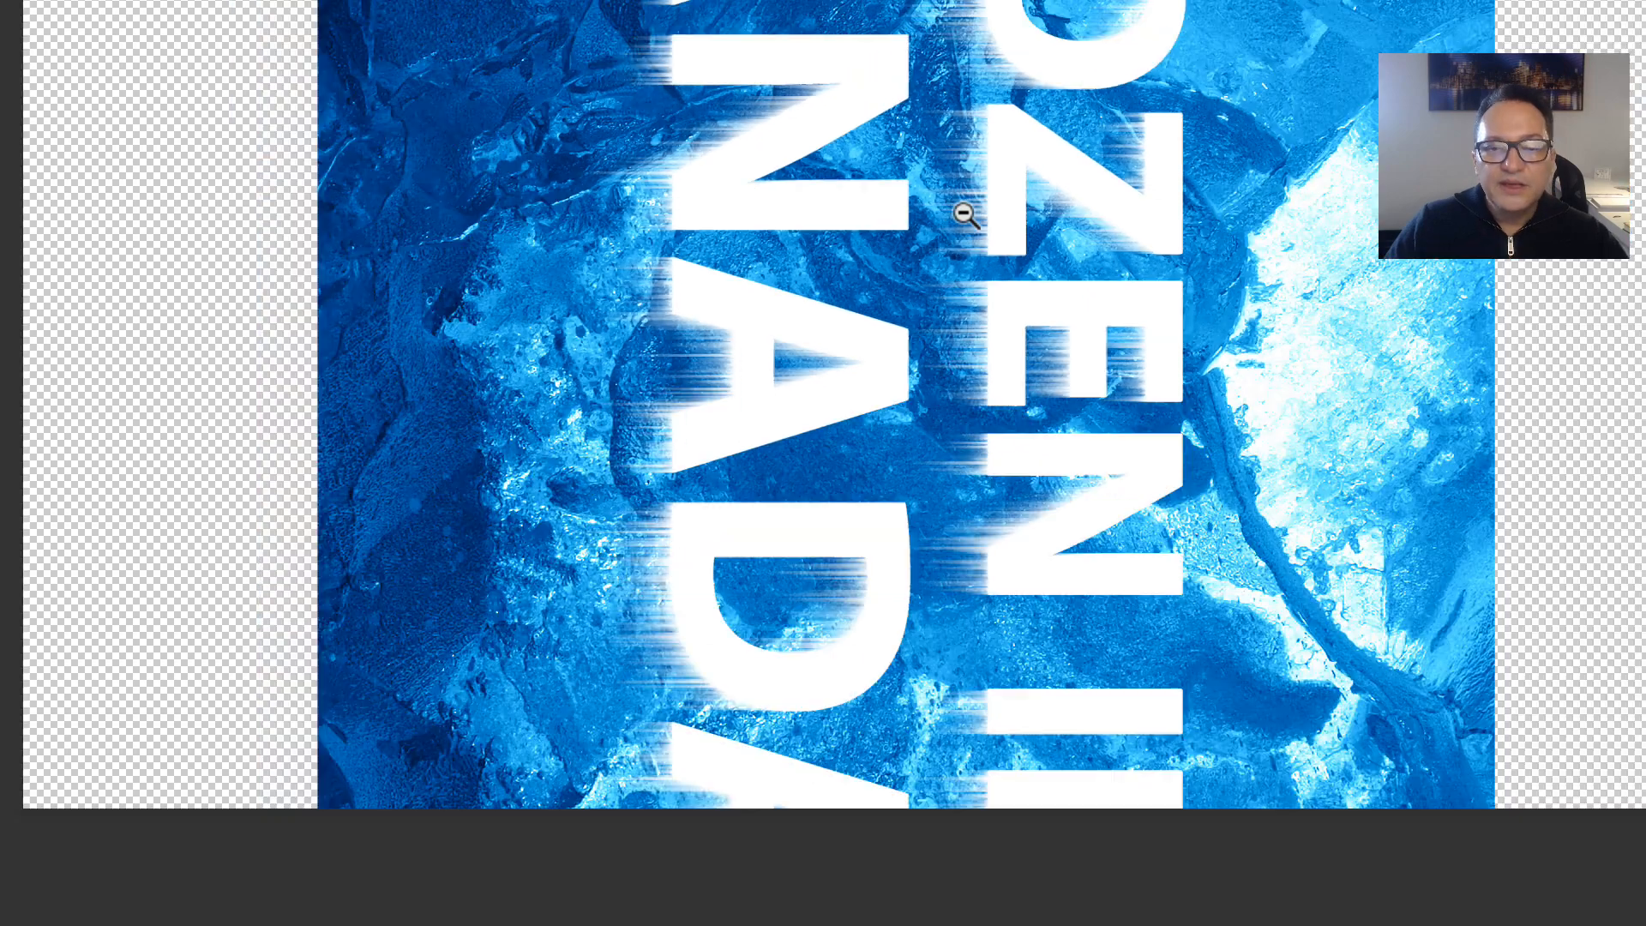
{"action": "key", "text": "c"}
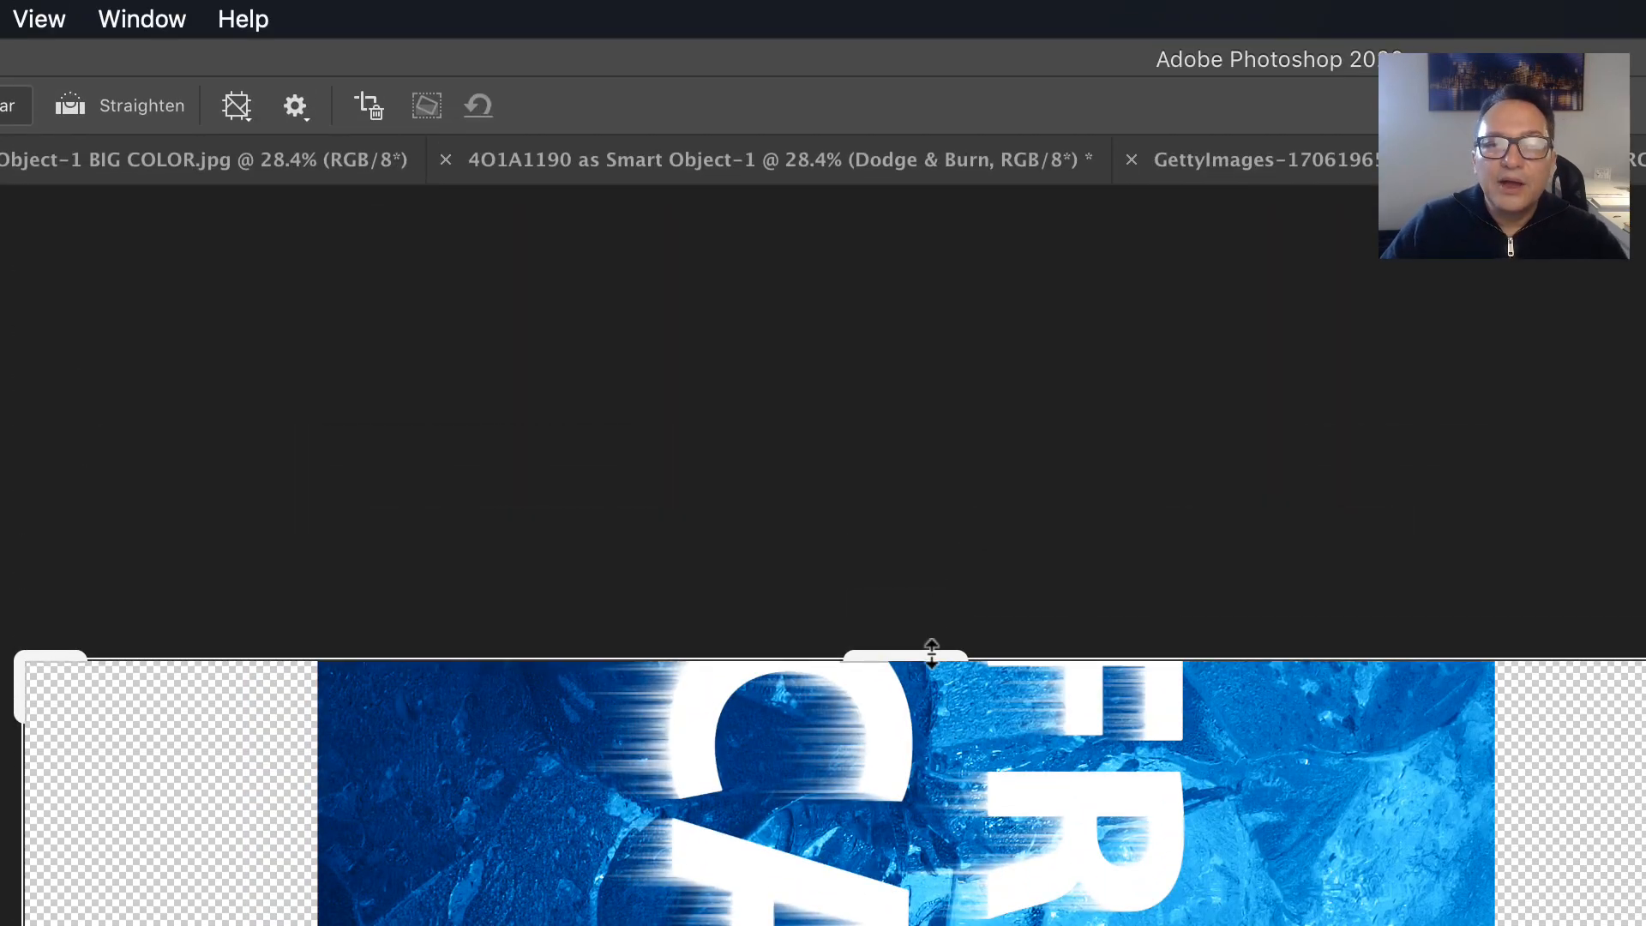
{"action": "left_click_drag", "start_coordinate": [932, 654], "coordinate": [921, 508]}
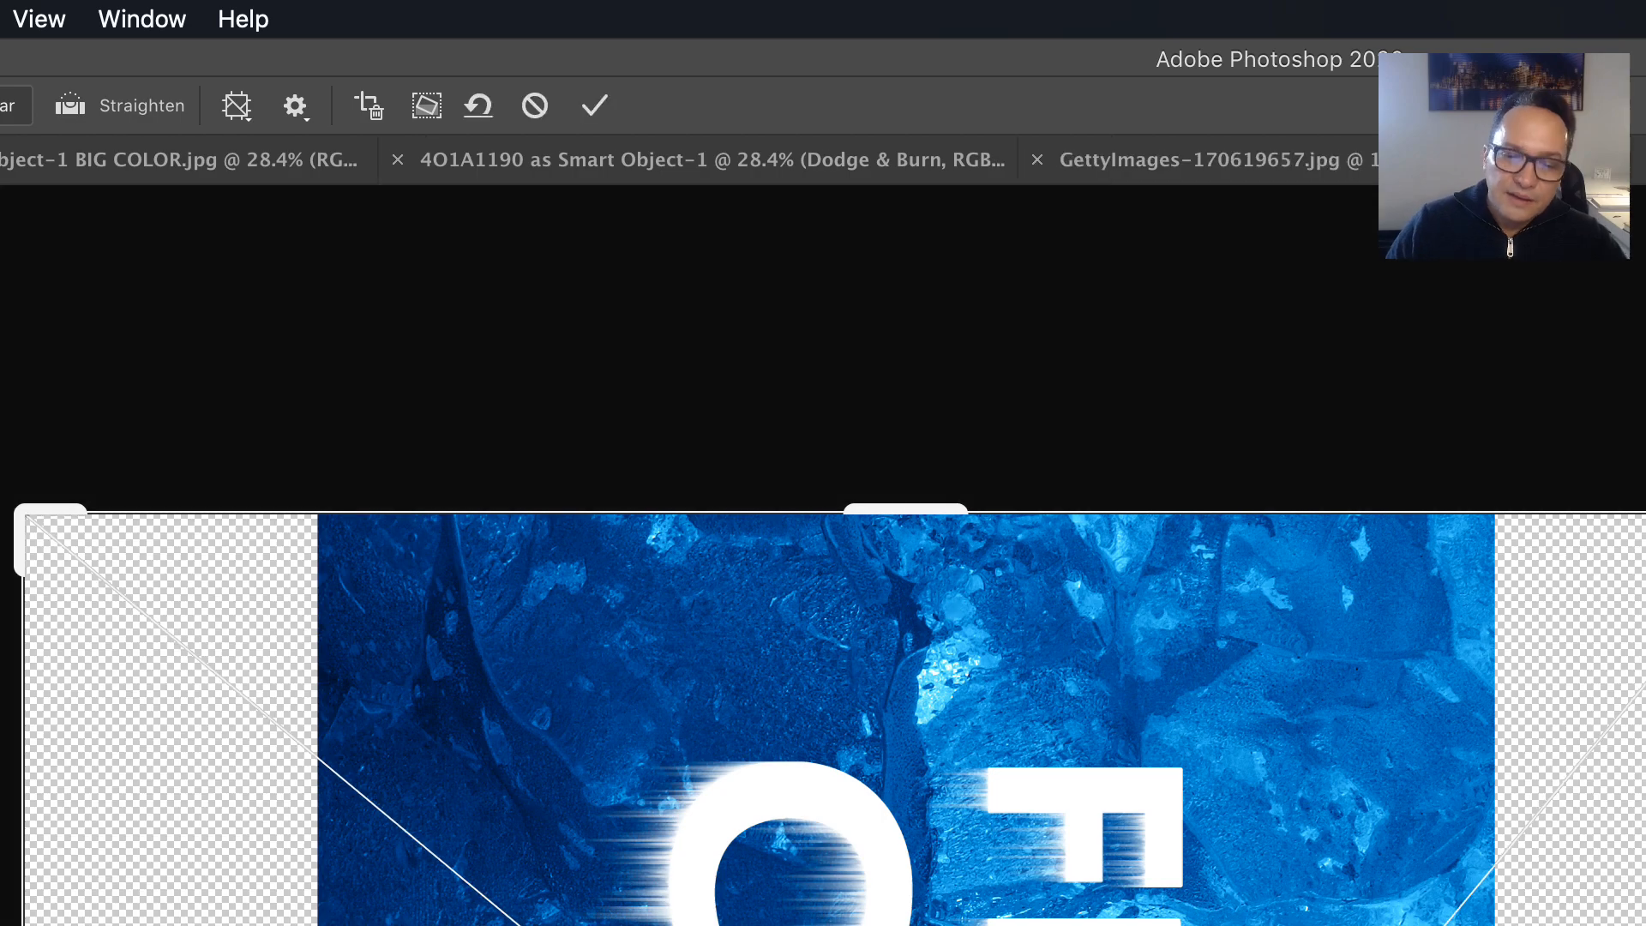
{"action": "scroll", "coordinate": [823, 686], "scroll_direction": "down", "scroll_amount": 4}
{"action": "scroll", "coordinate": [822, 686], "scroll_direction": "up", "scroll_amount": 1}
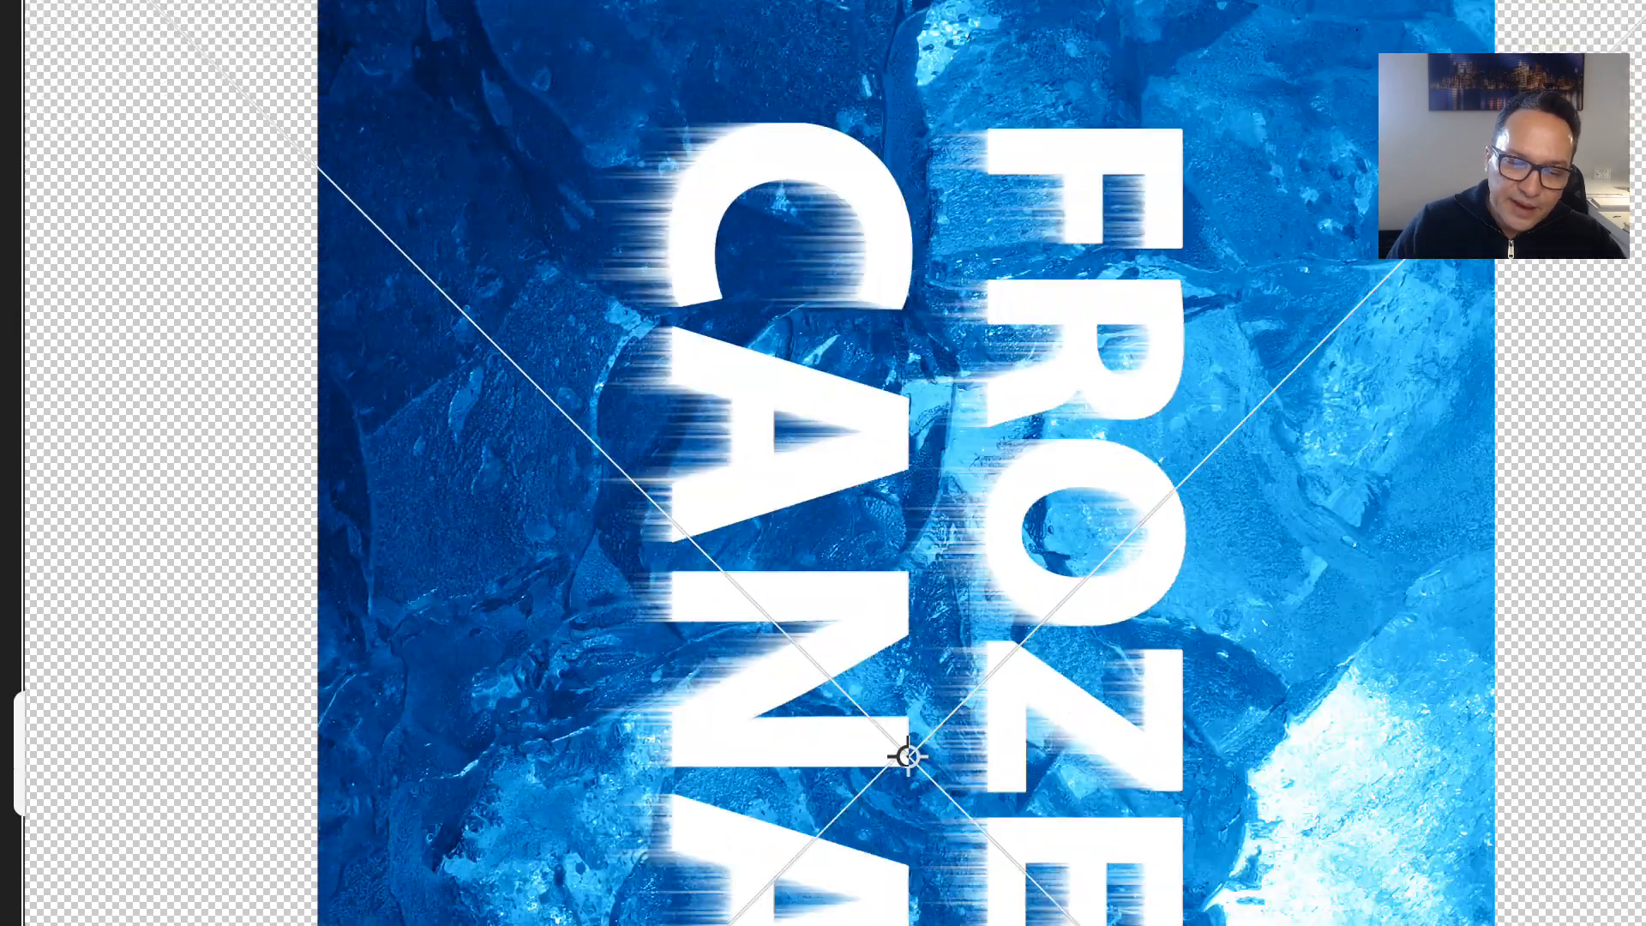
{"action": "left_click_drag", "start_coordinate": [948, 592], "coordinate": [948, 617]}
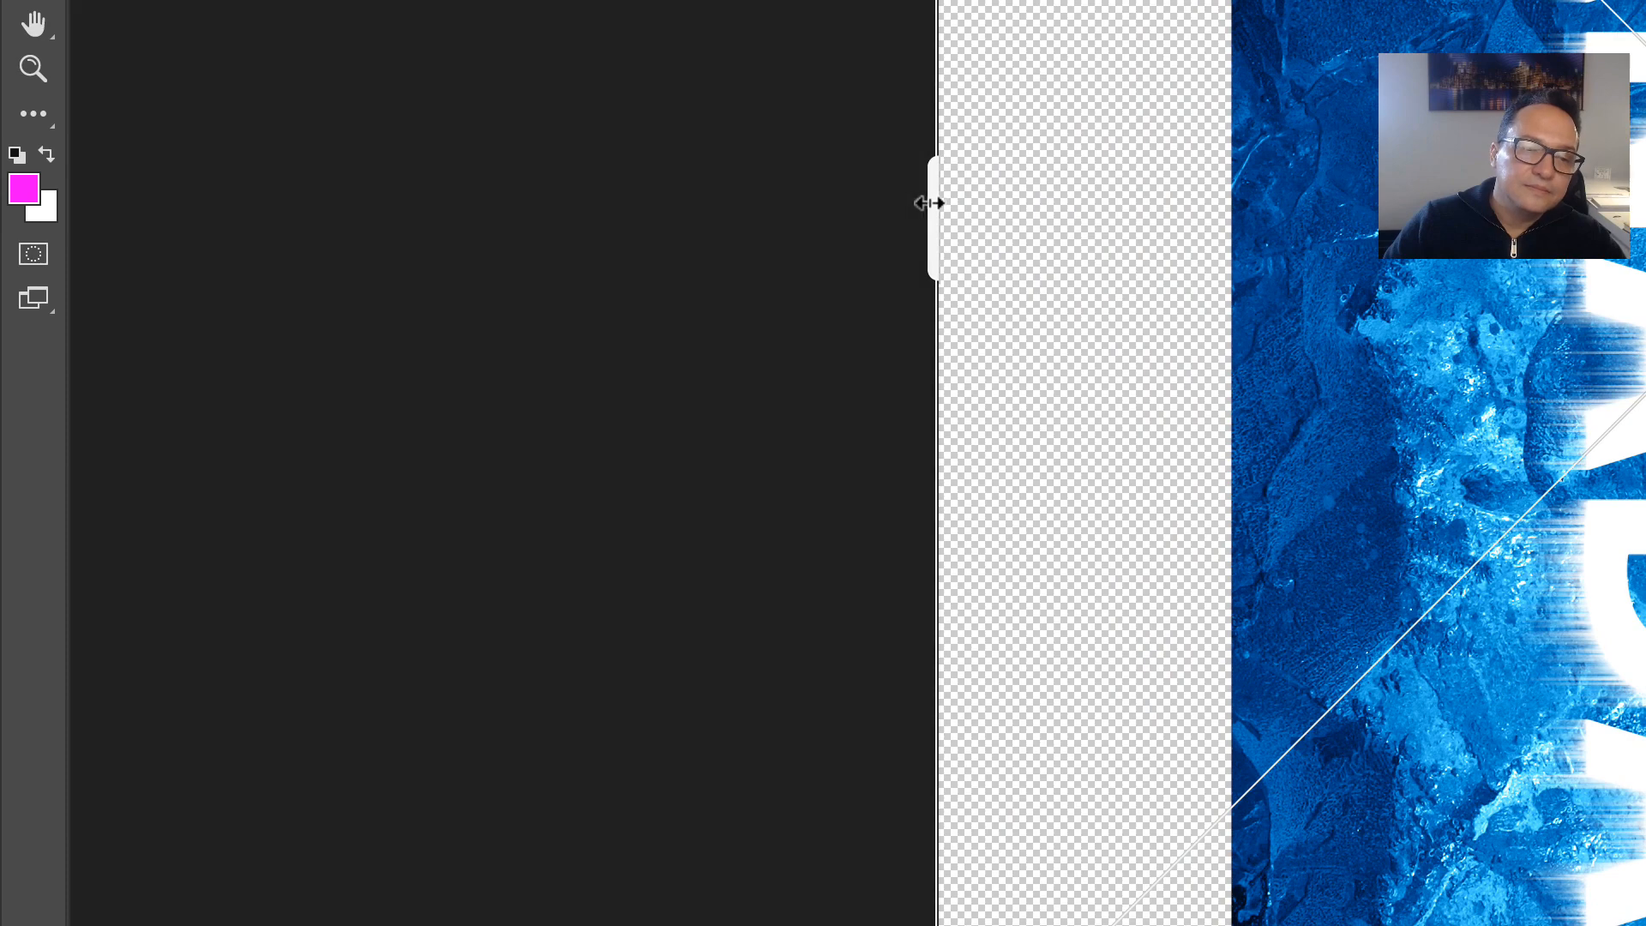
{"action": "left_click_drag", "start_coordinate": [929, 203], "coordinate": [930, 204]}
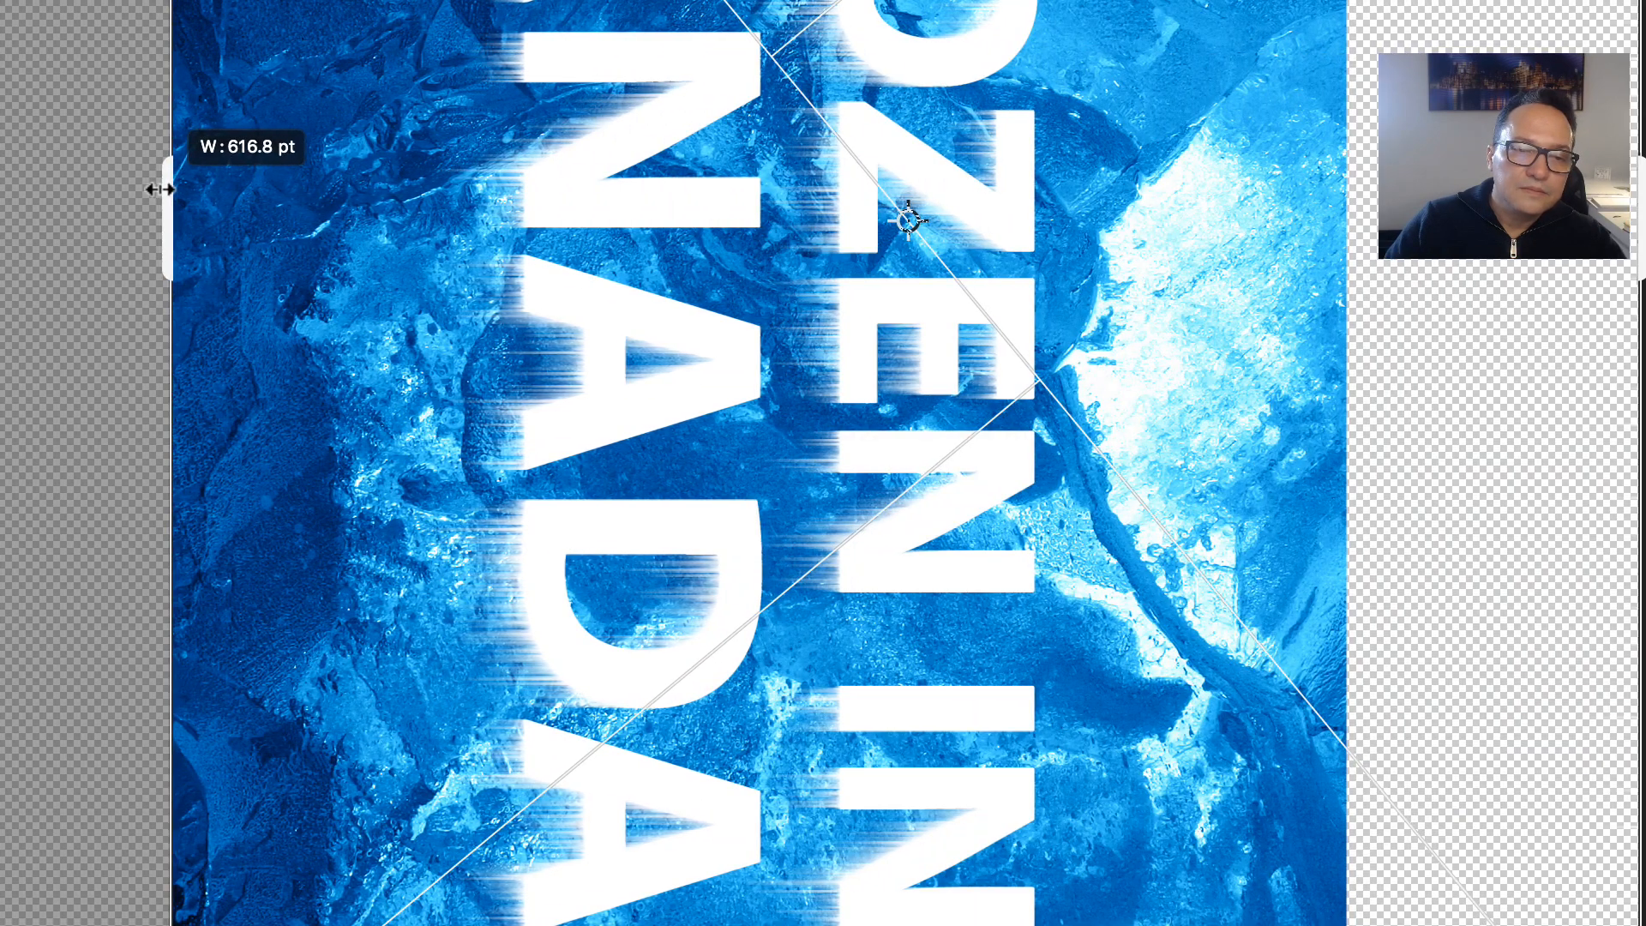
{"action": "left_click_drag", "start_coordinate": [160, 189], "coordinate": [160, 189]}
{"action": "left_click_drag", "start_coordinate": [1639, 275], "coordinate": [1348, 274]}
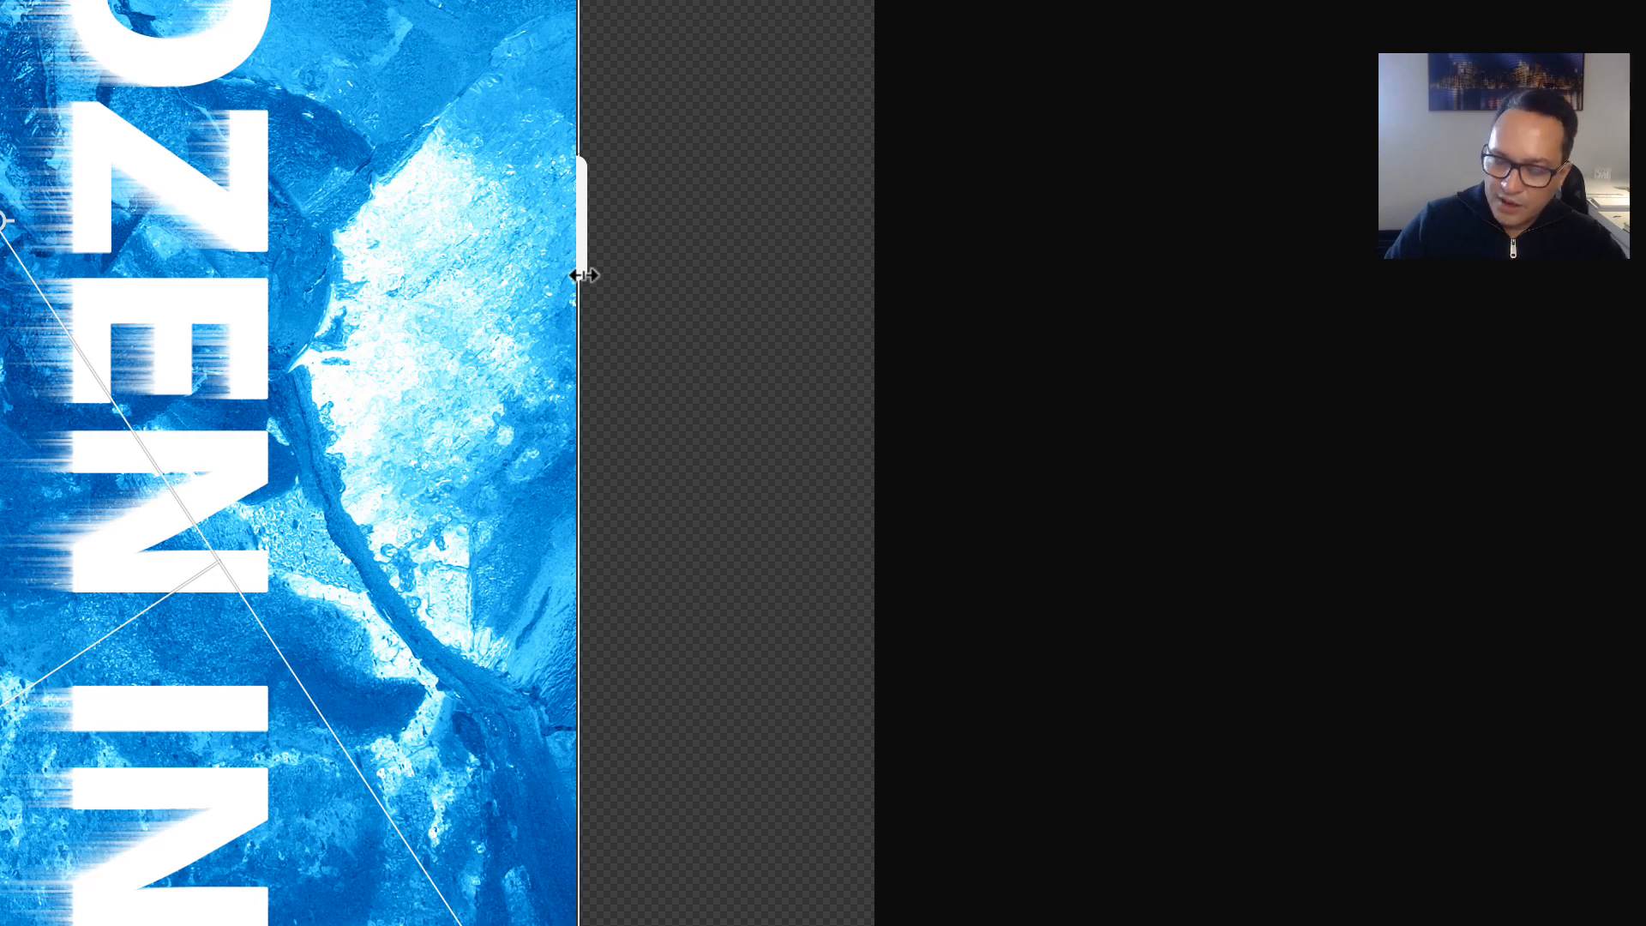
{"action": "left_click_drag", "start_coordinate": [583, 274], "coordinate": [583, 274]}
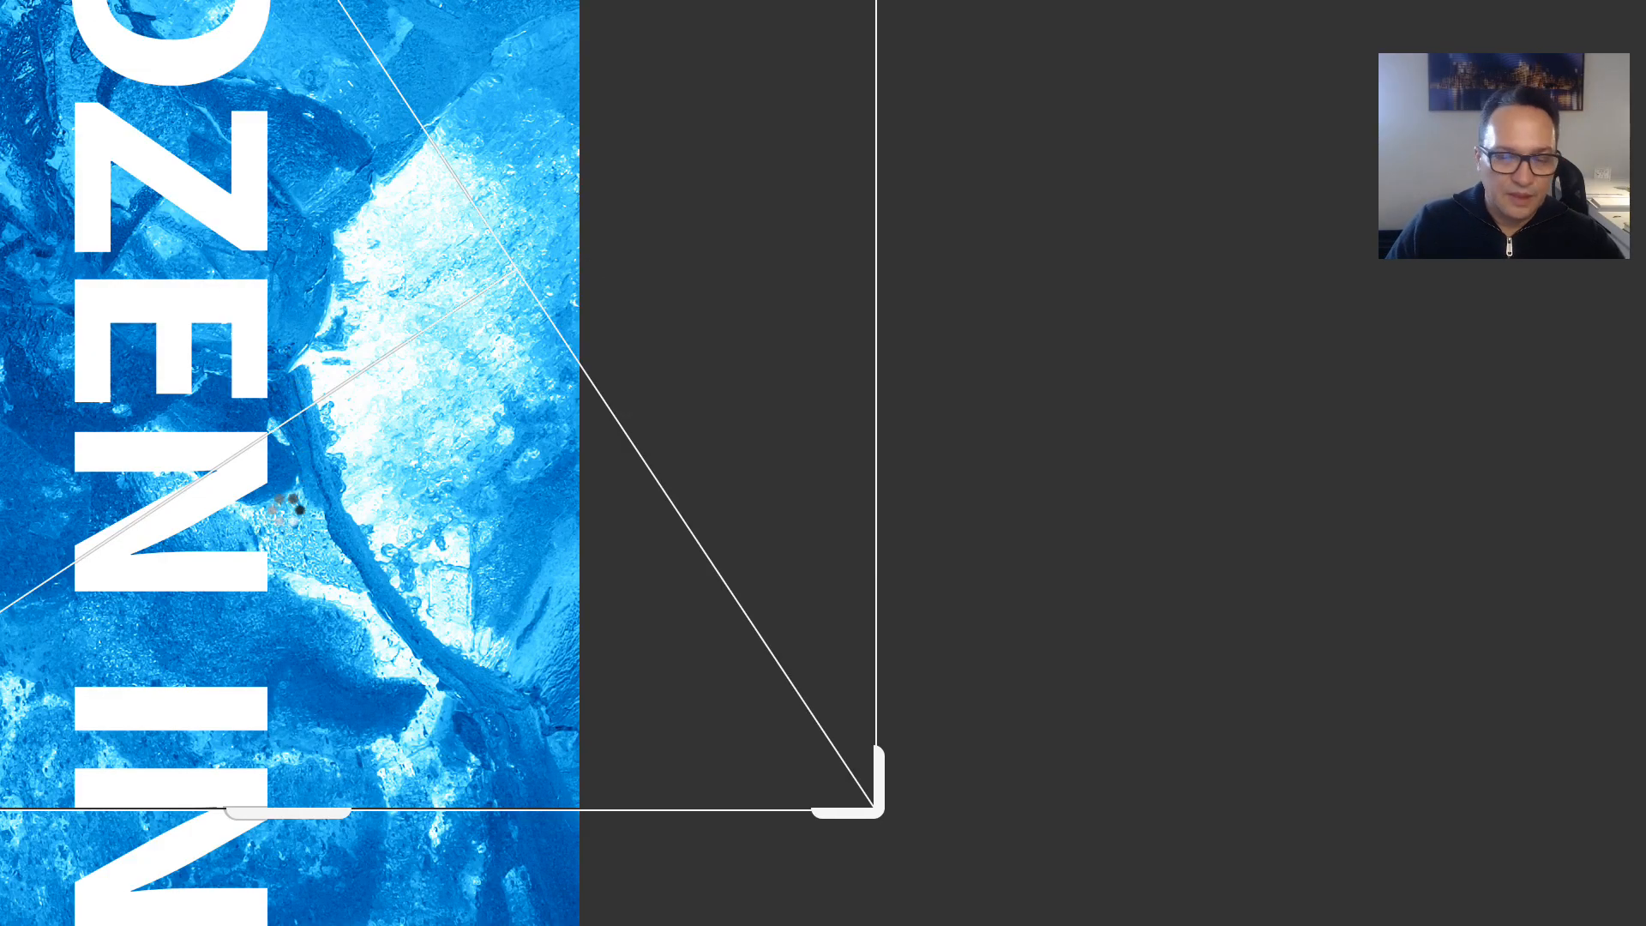
{"action": "key", "text": "super+w"}
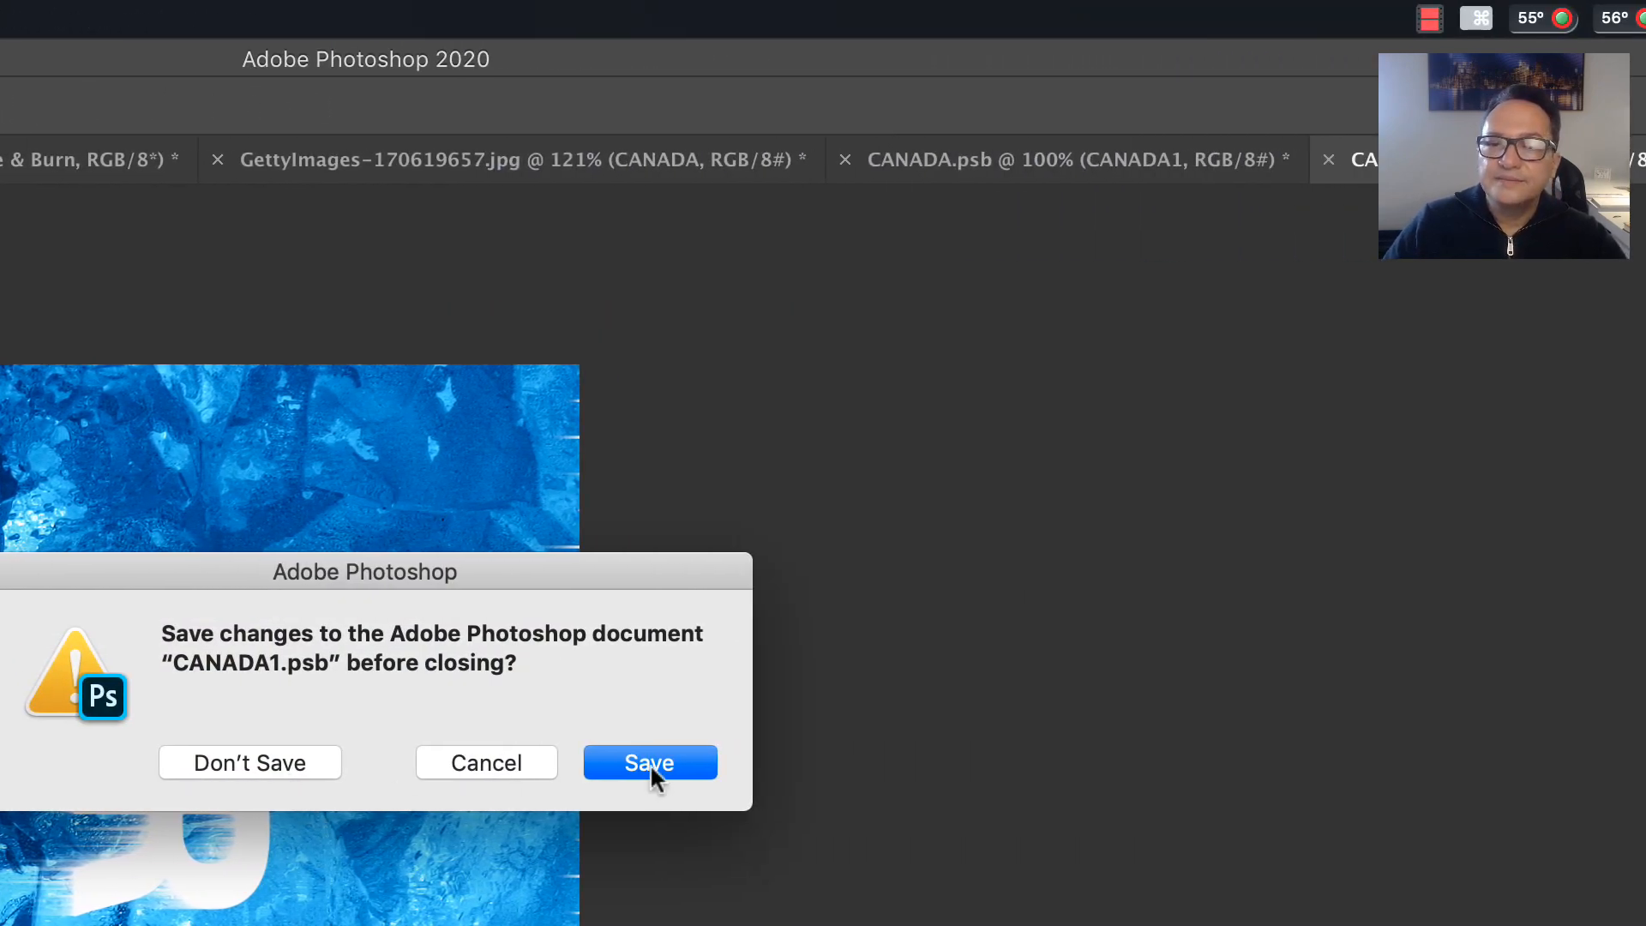
{"action": "left_click", "coordinate": [1318, 762]}
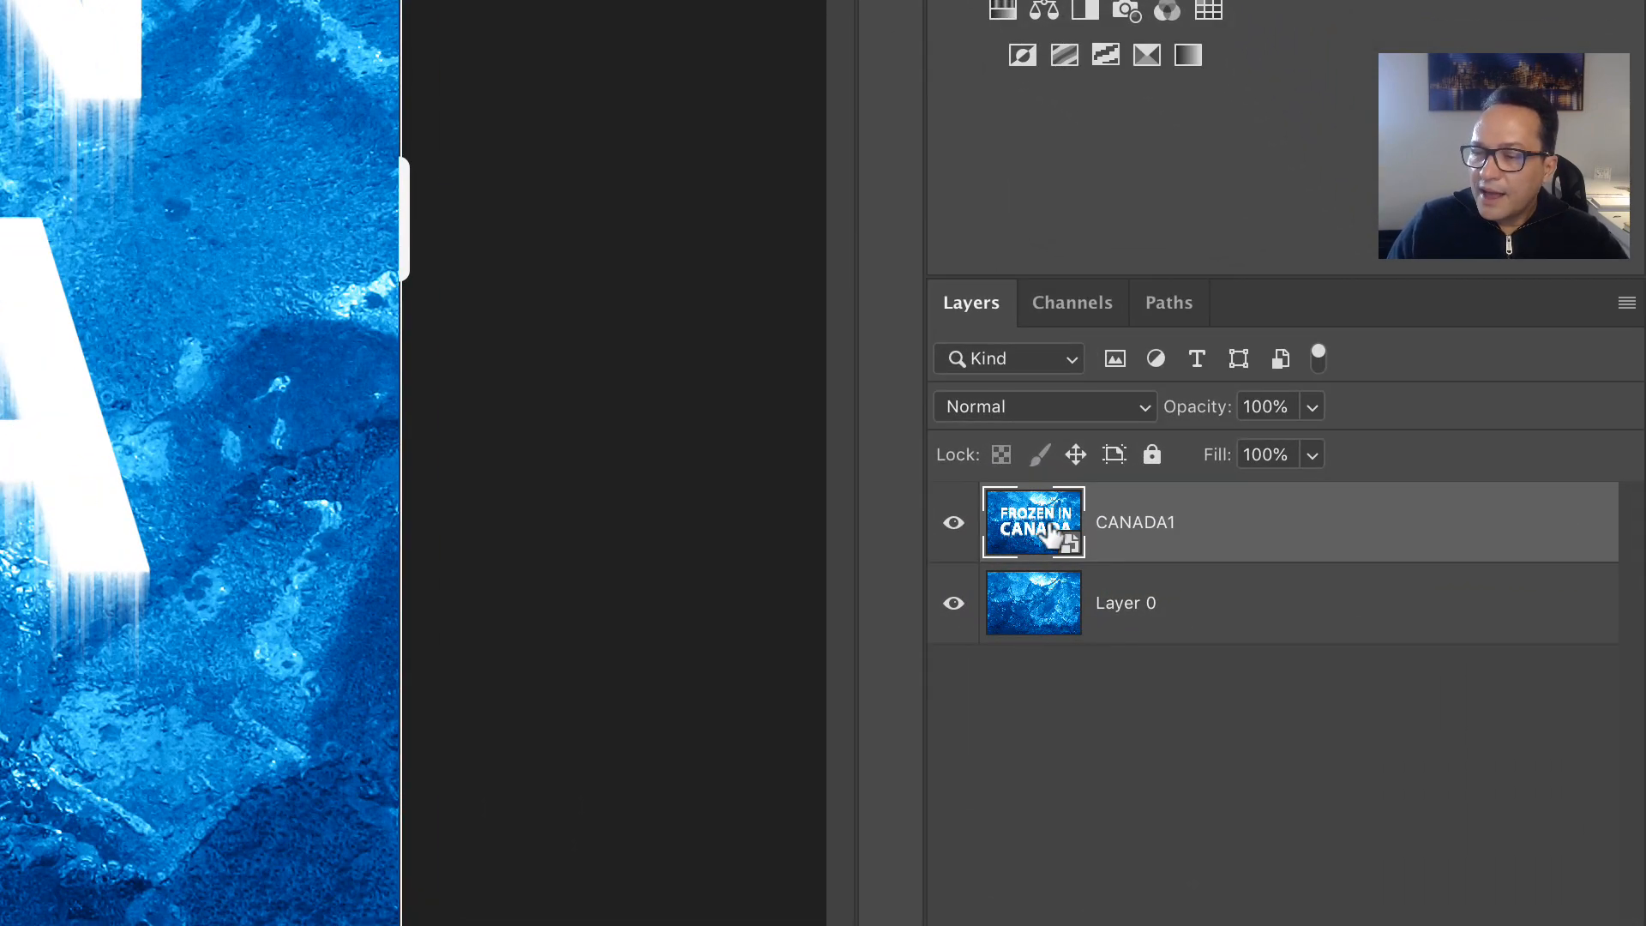
- Close CANADA1.psb, saving its changes to the parent document, and toggle the CANADA1 layer's visibility to check its transparent background
{"action": "key", "text": "super+w"}
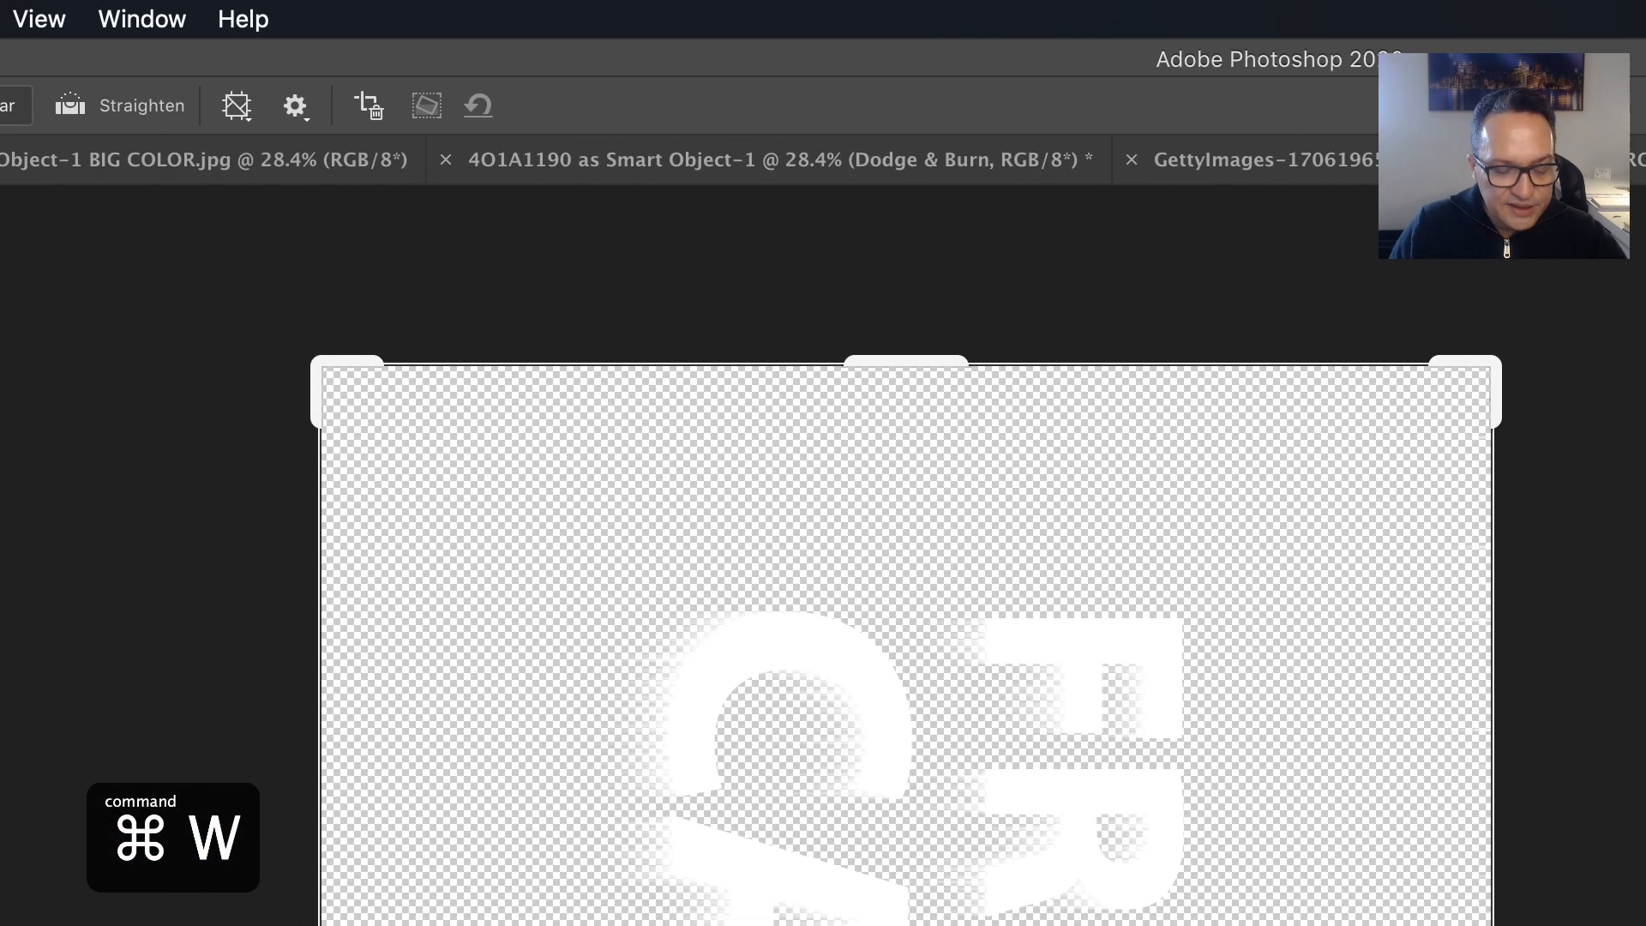
{"action": "key", "text": "super+w"}
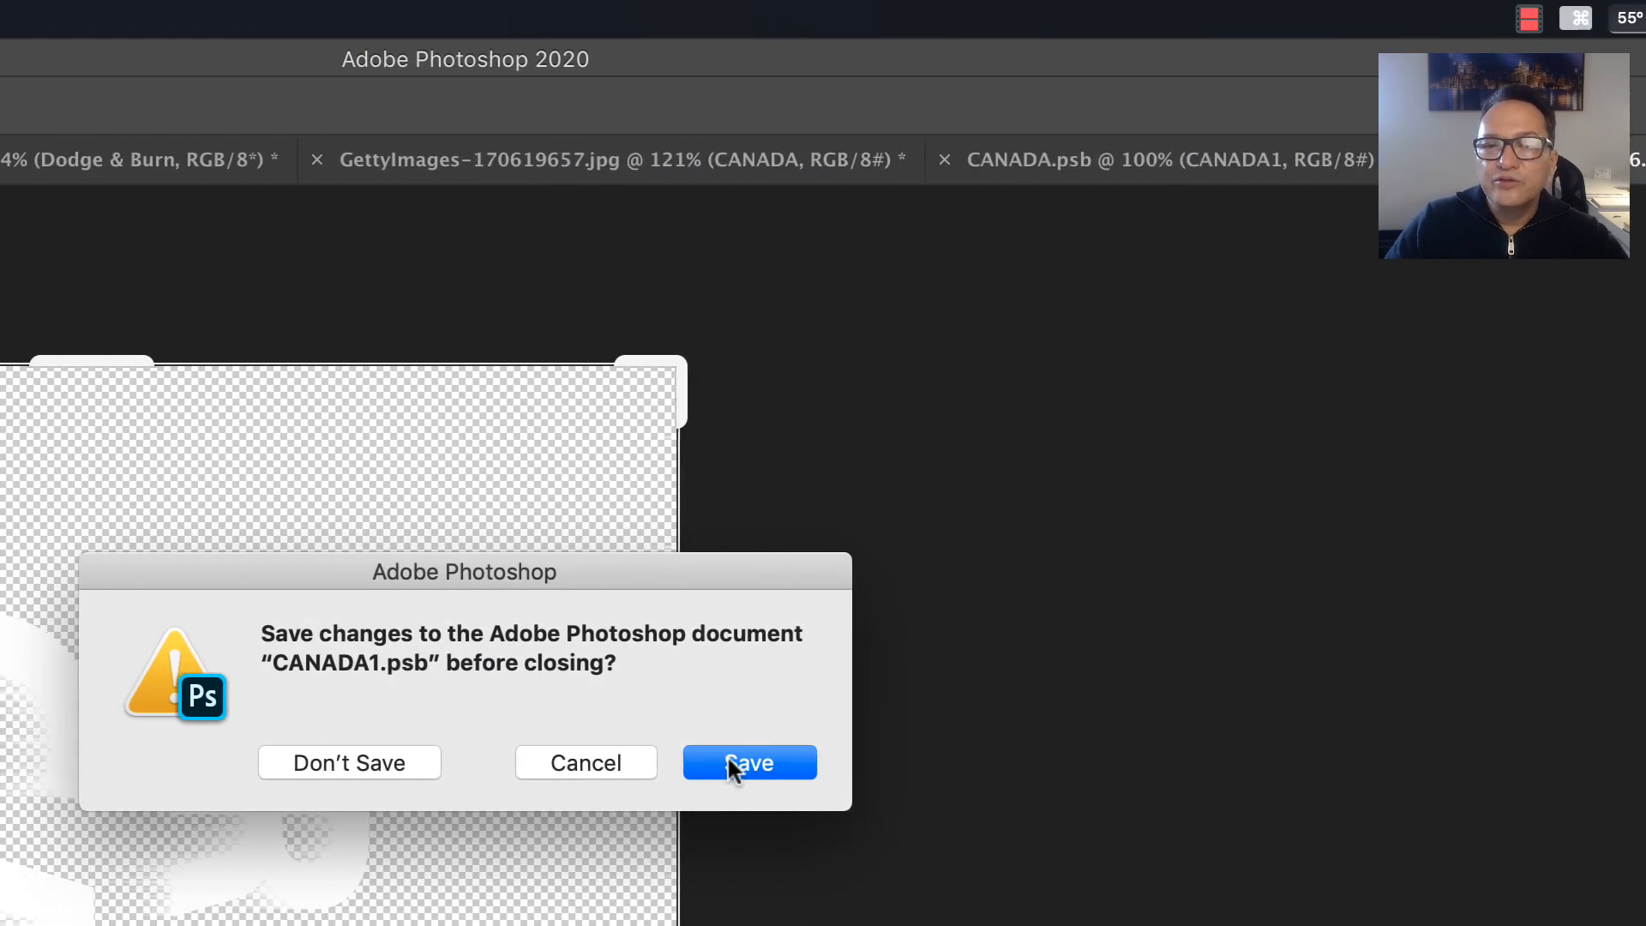
{"action": "left_click", "coordinate": [1563, 762]}
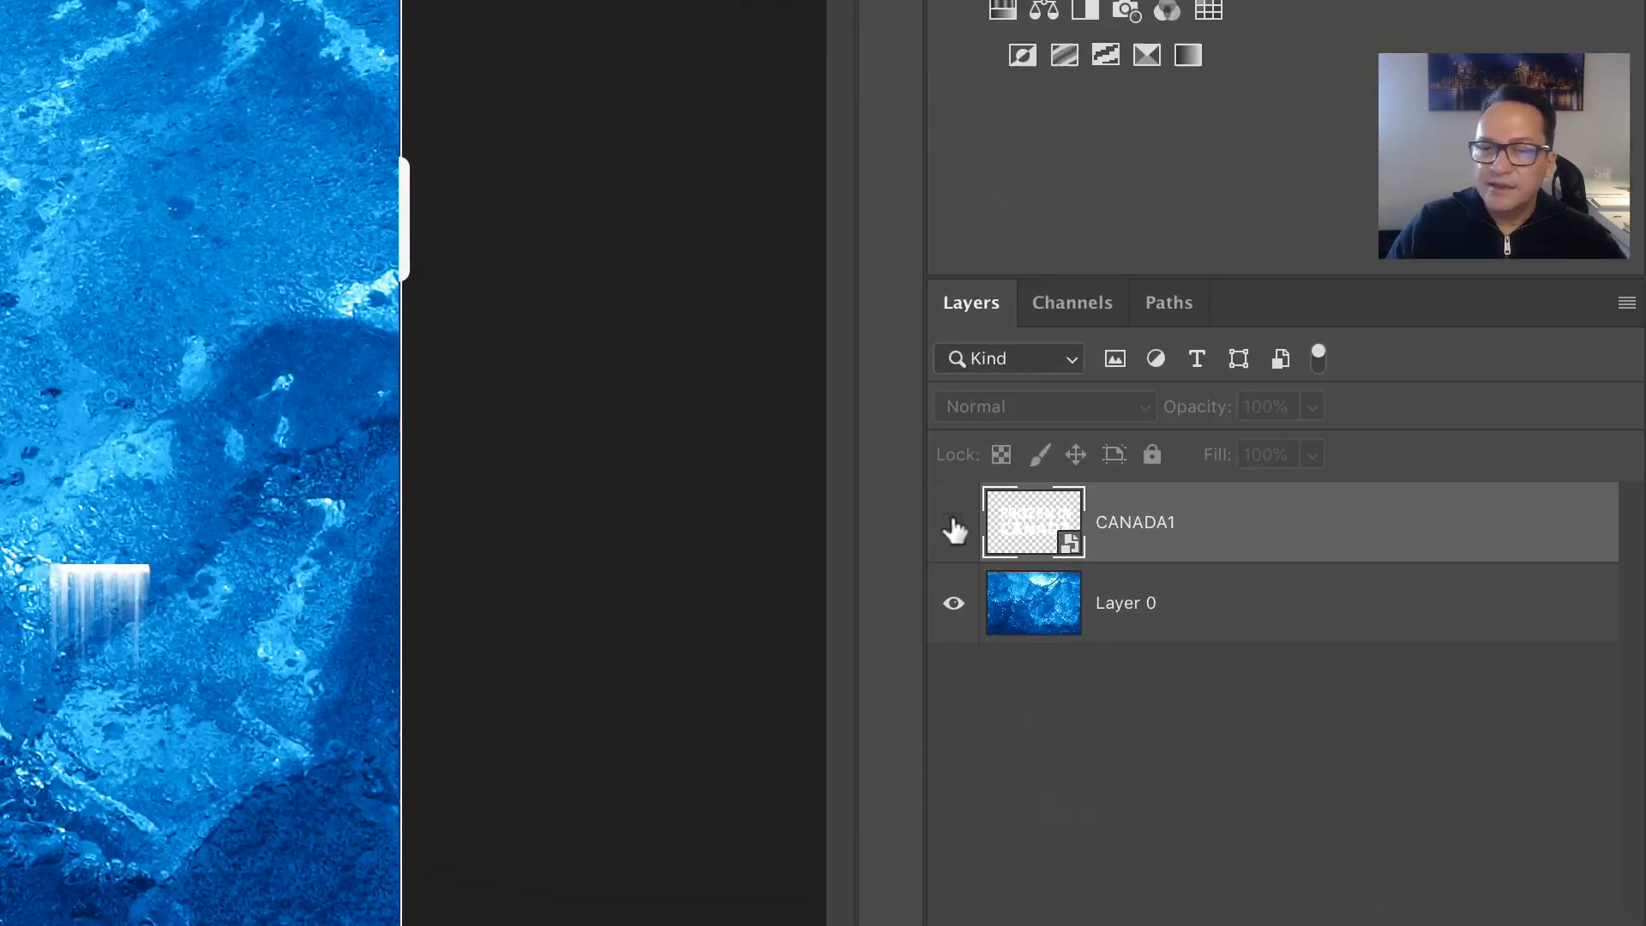
{"action": "left_click", "coordinate": [1168, 555]}
{"action": "left_click", "coordinate": [1169, 556]}
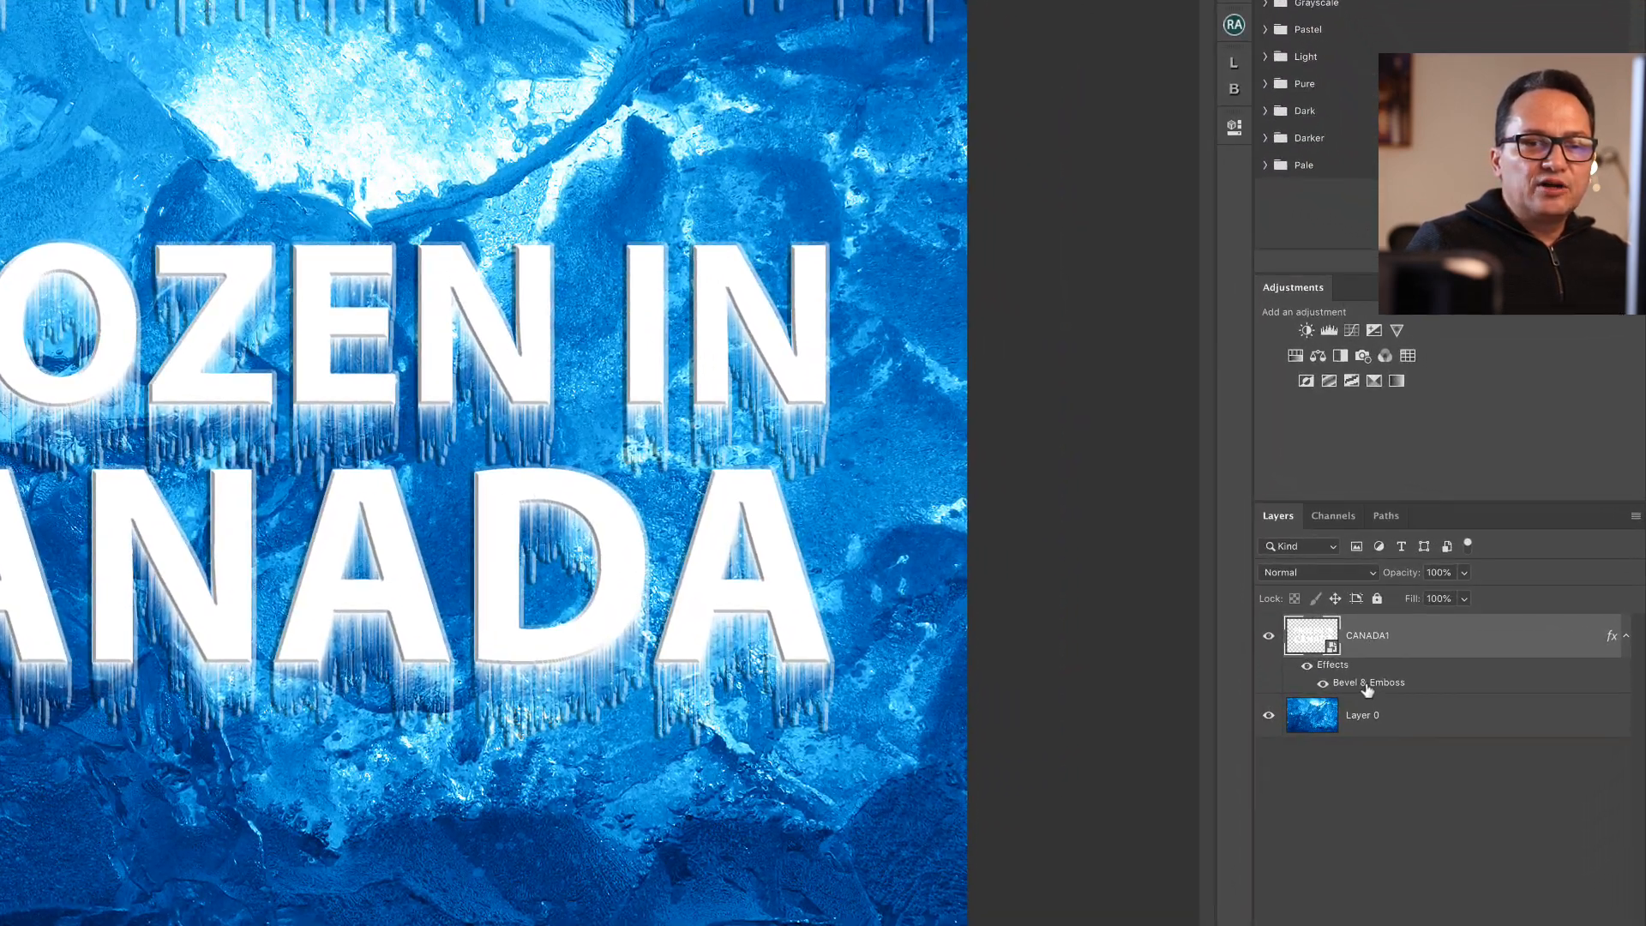
- Edit the CANADA1 layer's Bevel & Emboss effect, setting the style to Inner Bevel and the technique to Smooth
{"action": "double_click", "coordinate": [1449, 616]}
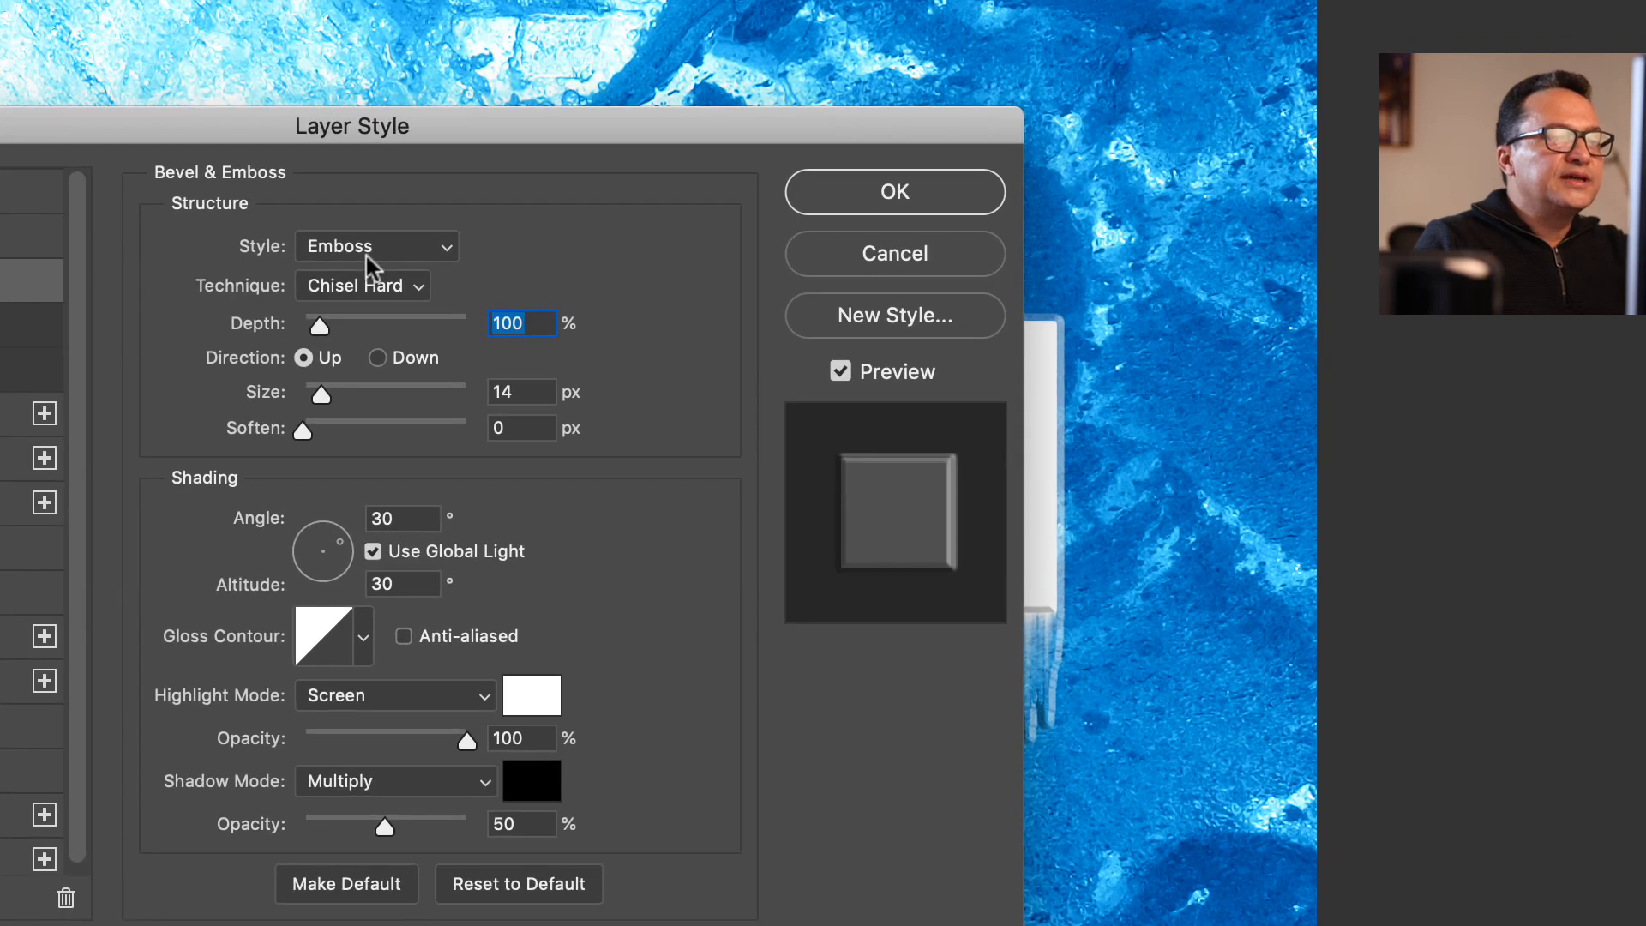
{"action": "left_click", "coordinate": [823, 373]}
{"action": "left_click", "coordinate": [377, 219]}
{"action": "left_click", "coordinate": [403, 286]}
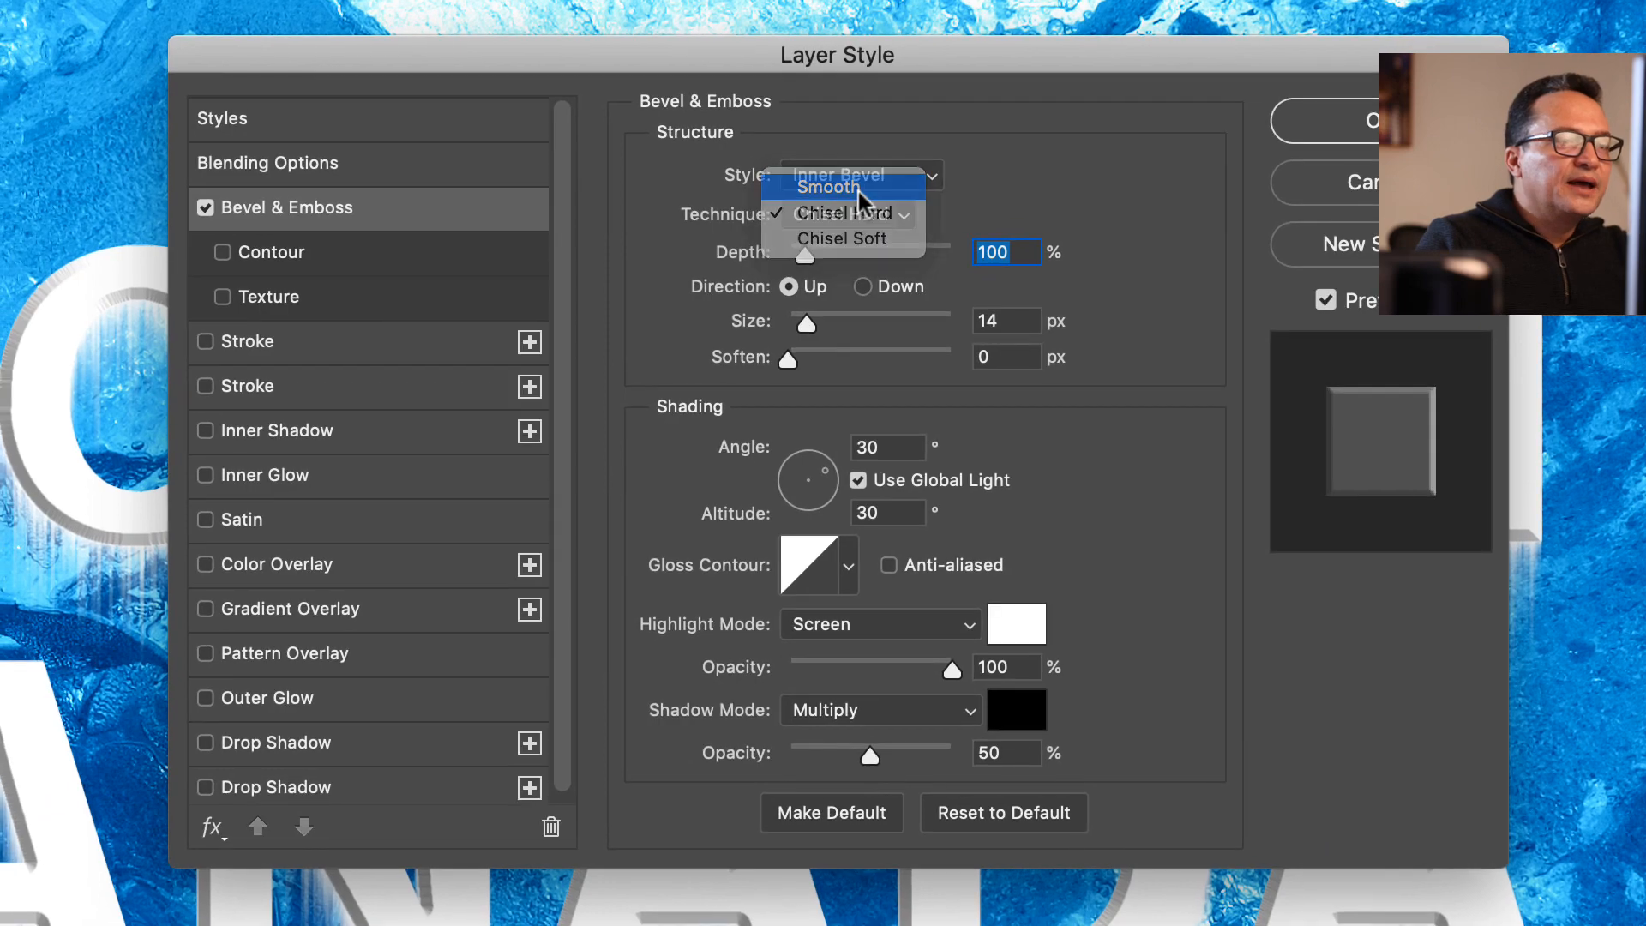
{"action": "left_click", "coordinate": [503, 239]}
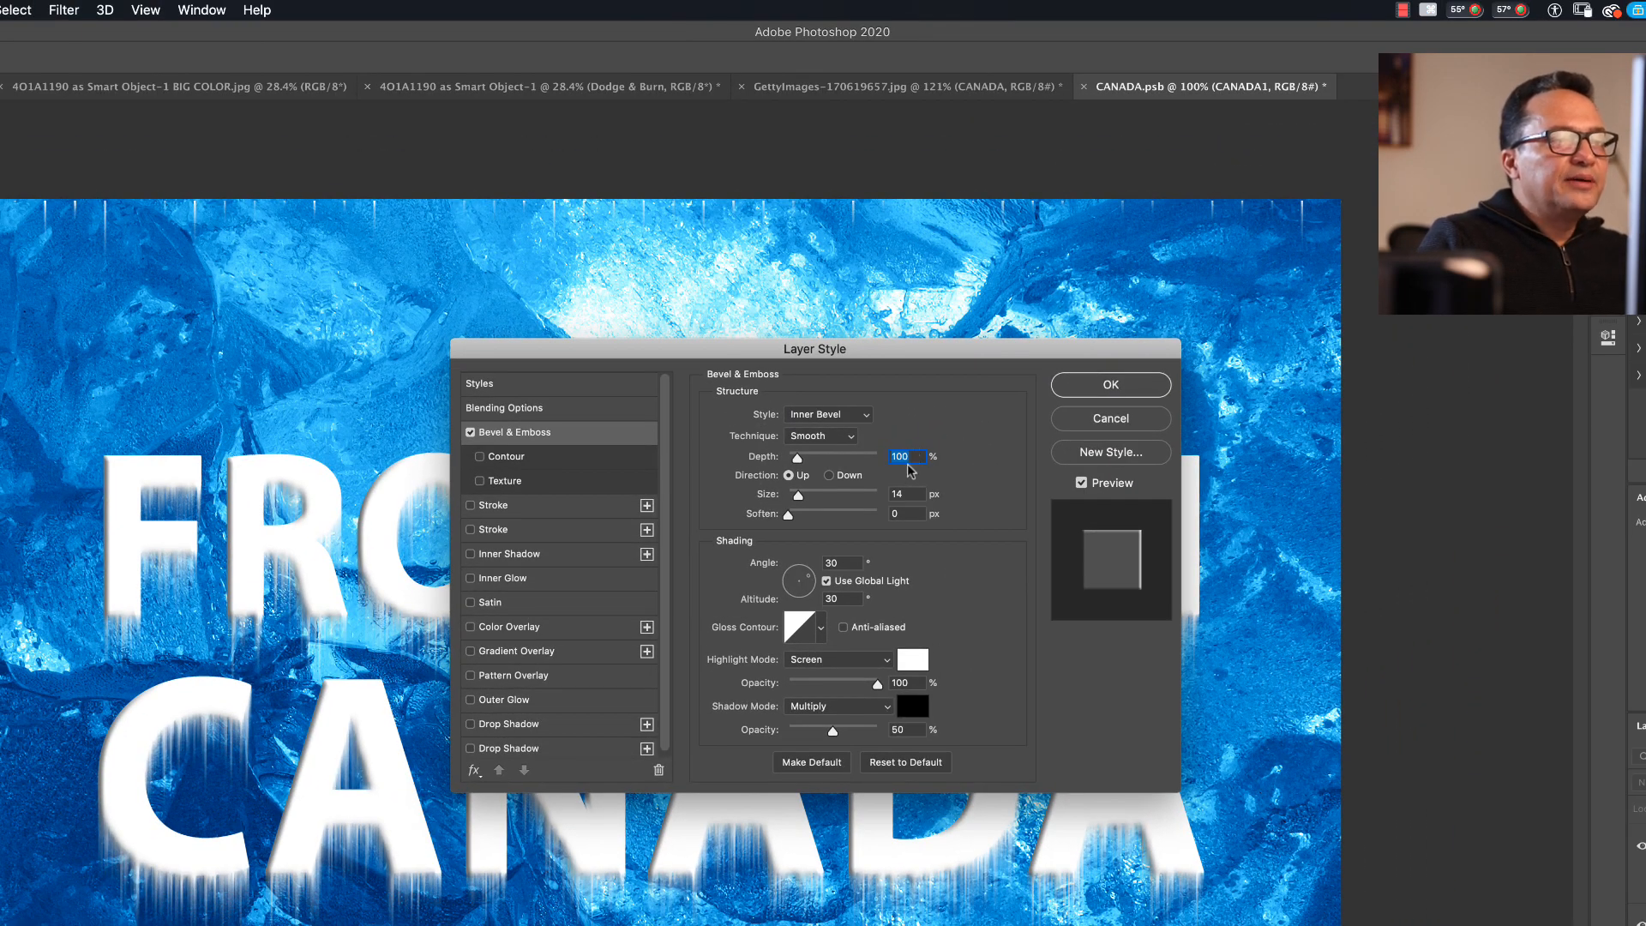
- Set the bevel's depth to 150% and size to 25 px, with its direction set to Down
{"action": "type", "text": "150"}
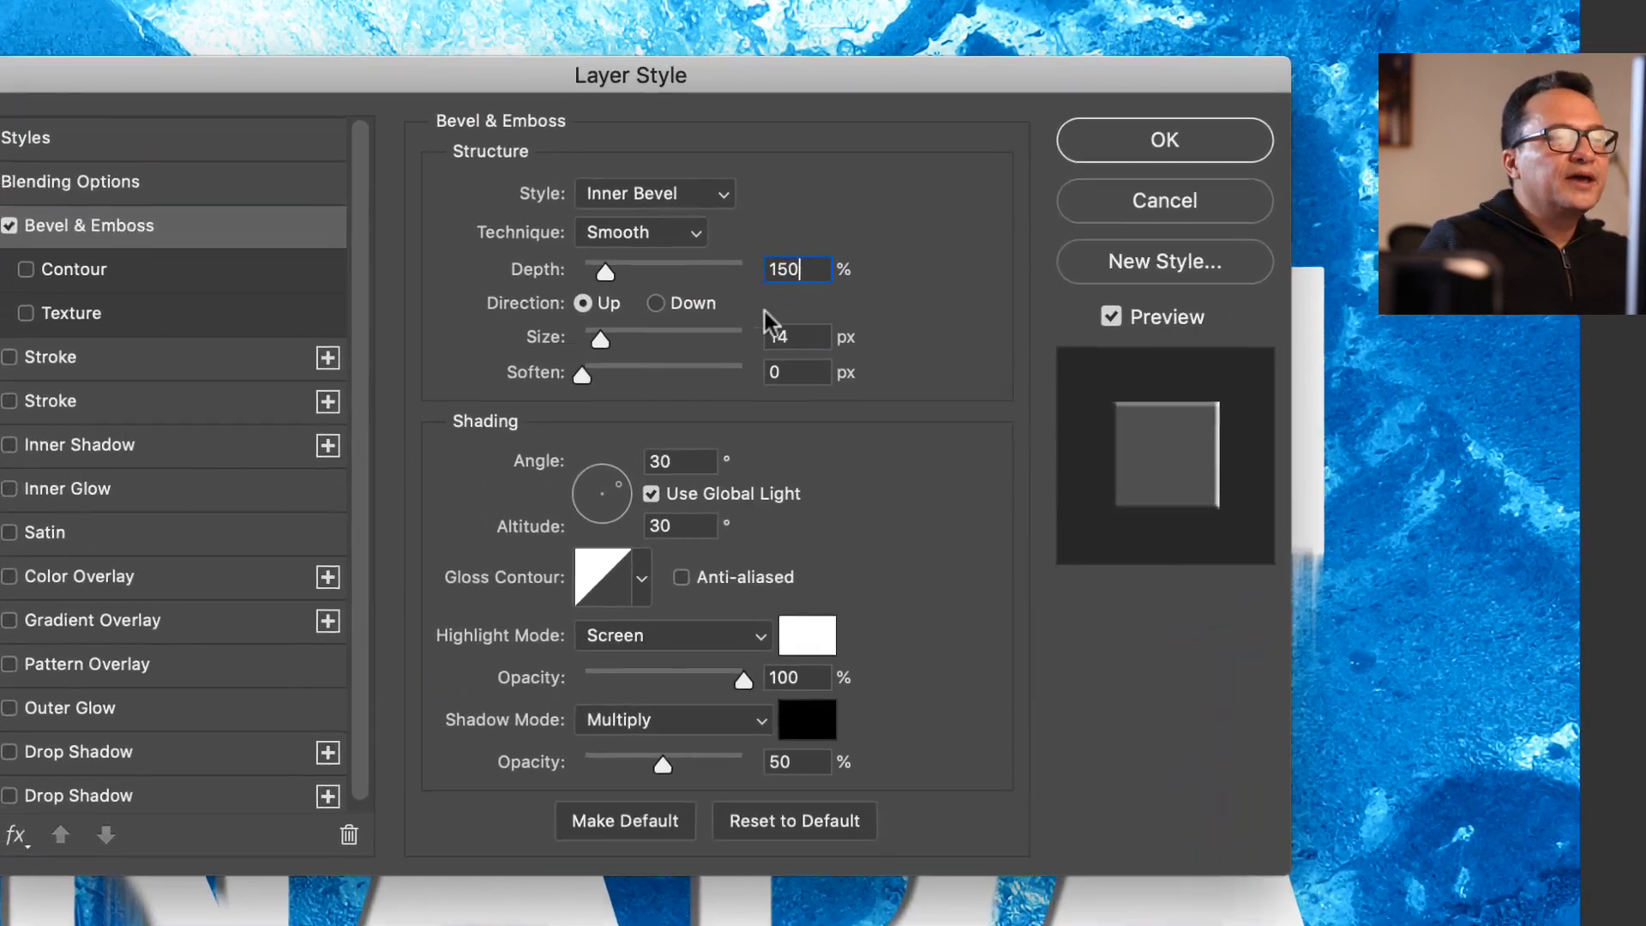
{"action": "double_click", "coordinate": [797, 337]}
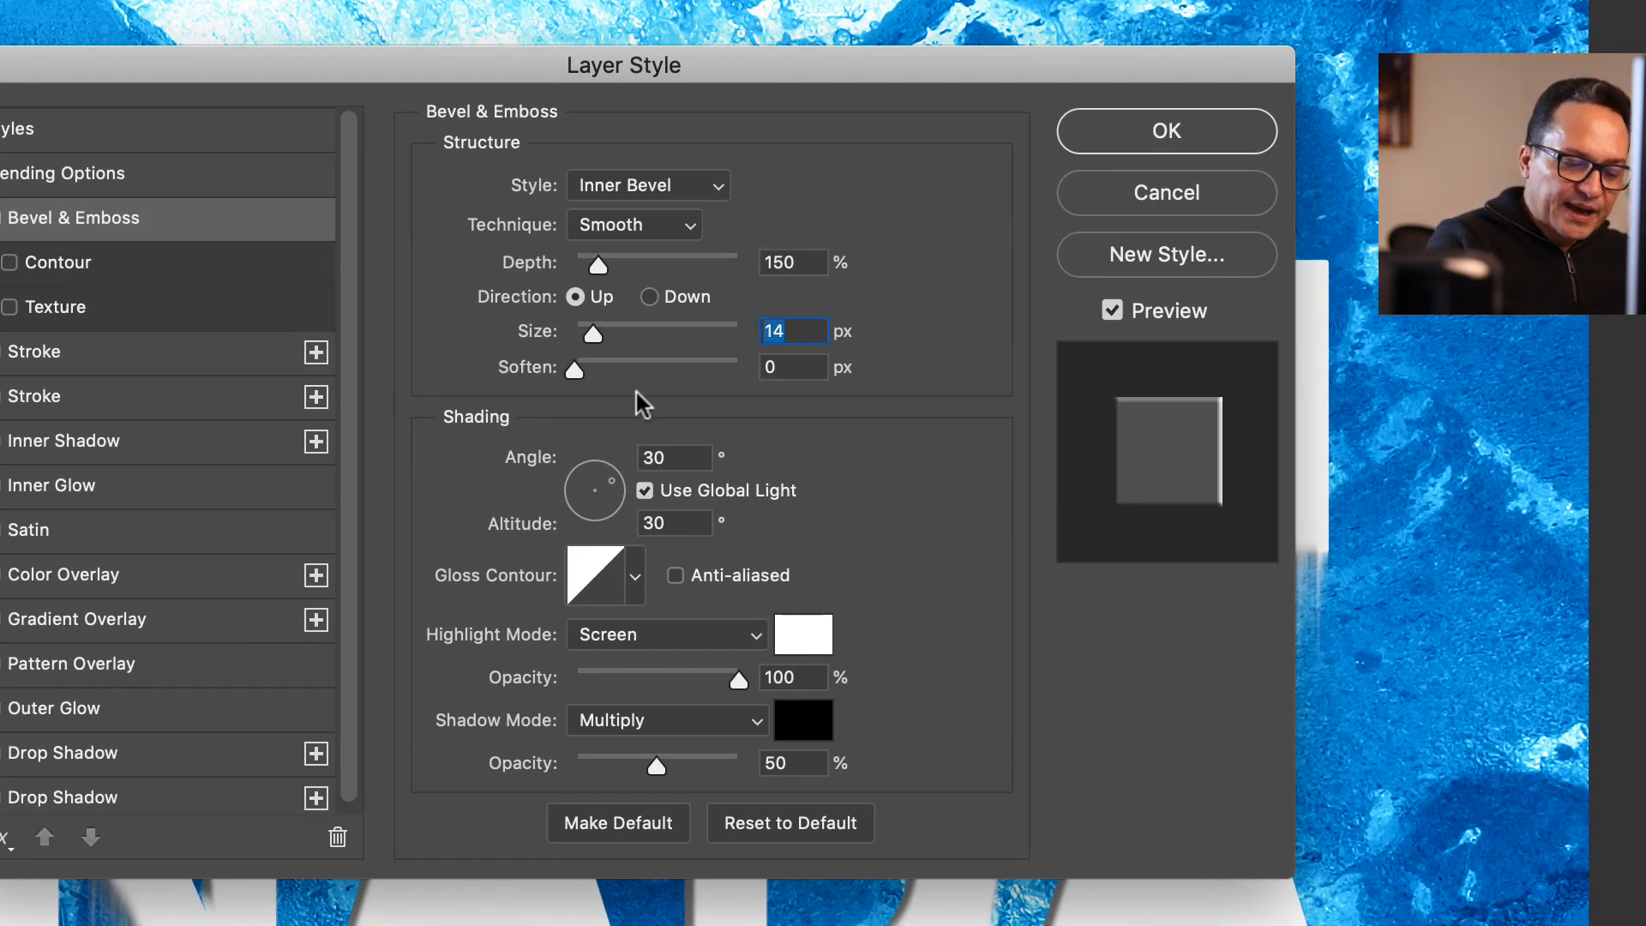
{"action": "type", "text": "25"}
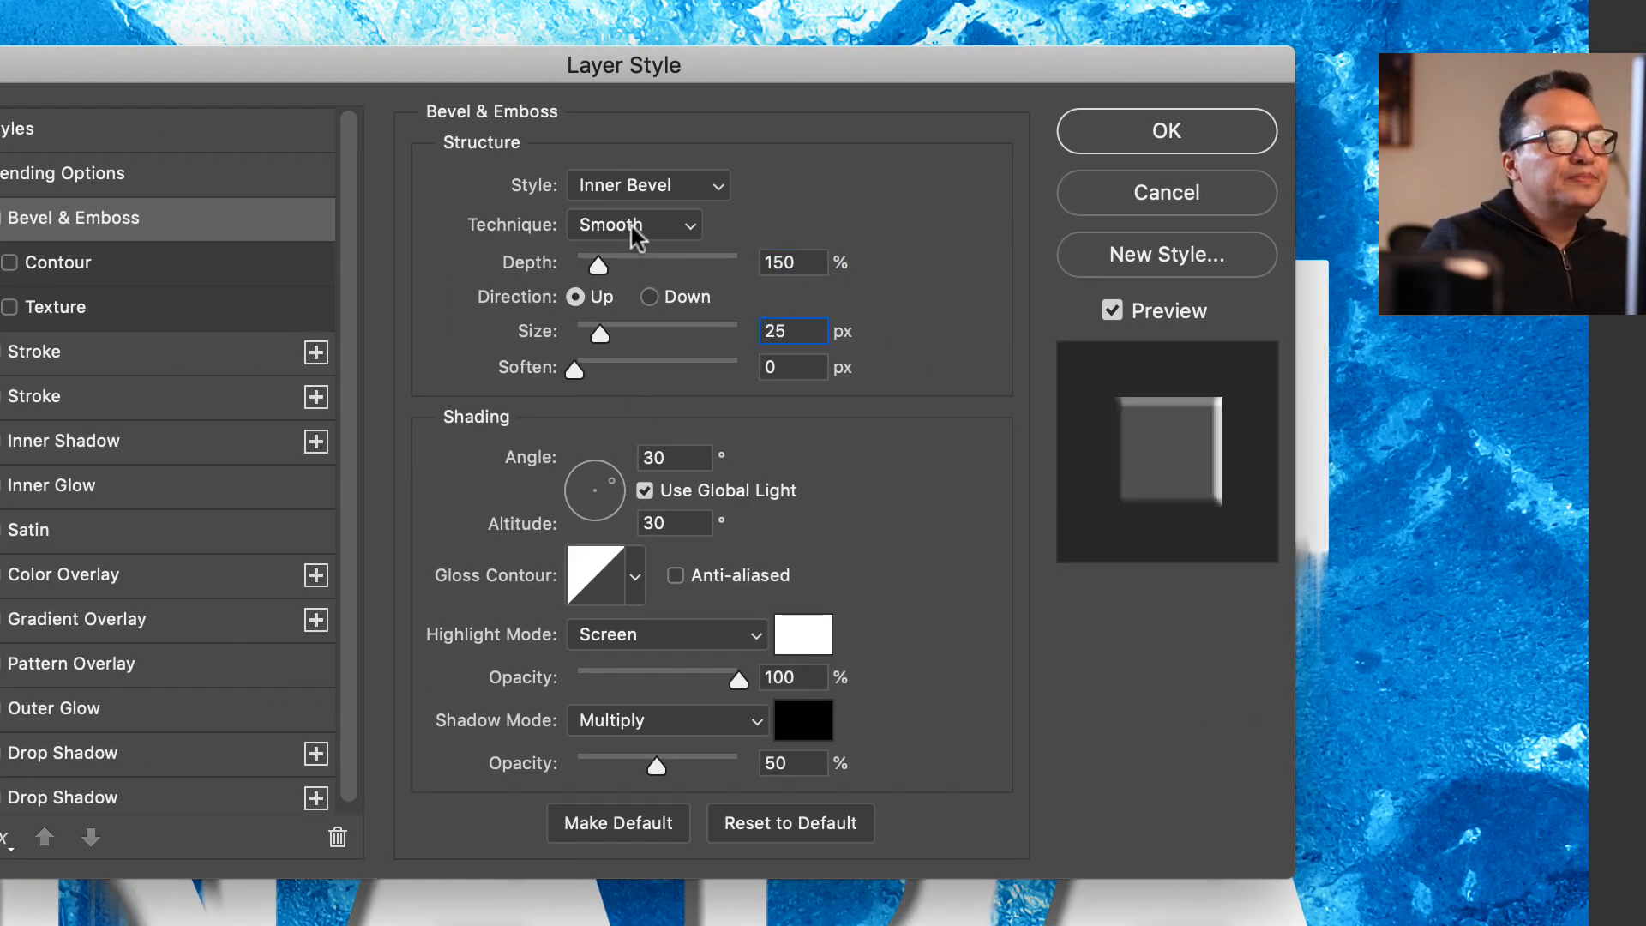
{"action": "left_click", "coordinate": [653, 300]}
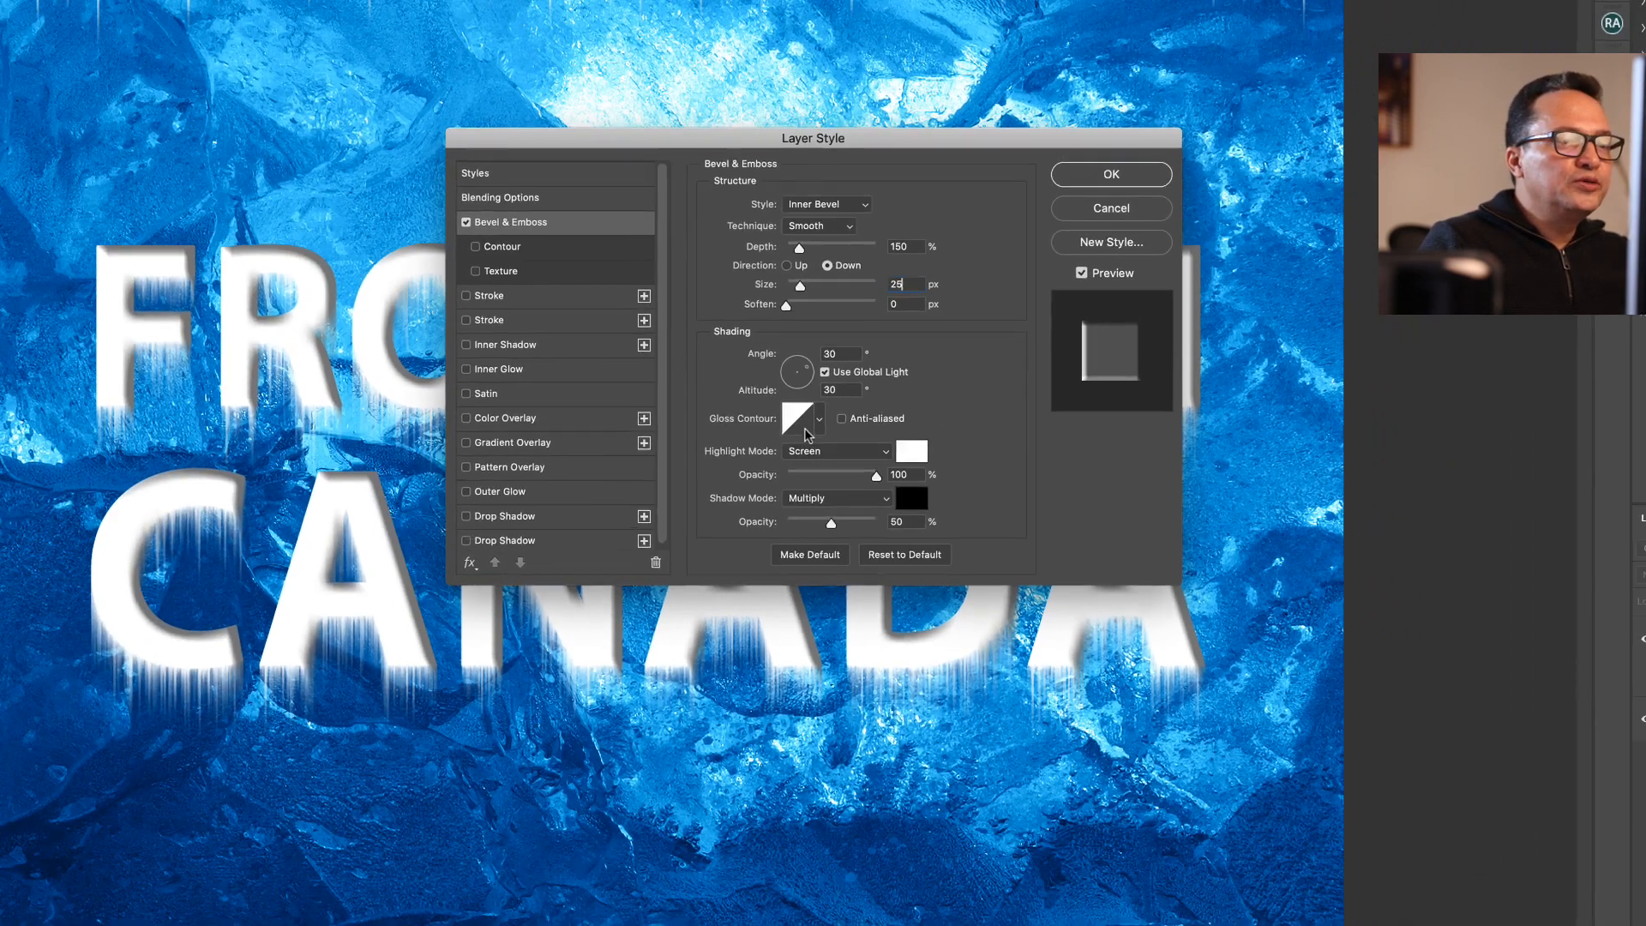
- Apply the second gloss contour in the second row of presets to the bevel and enable Anti-aliased
{"action": "left_click", "coordinate": [594, 573]}
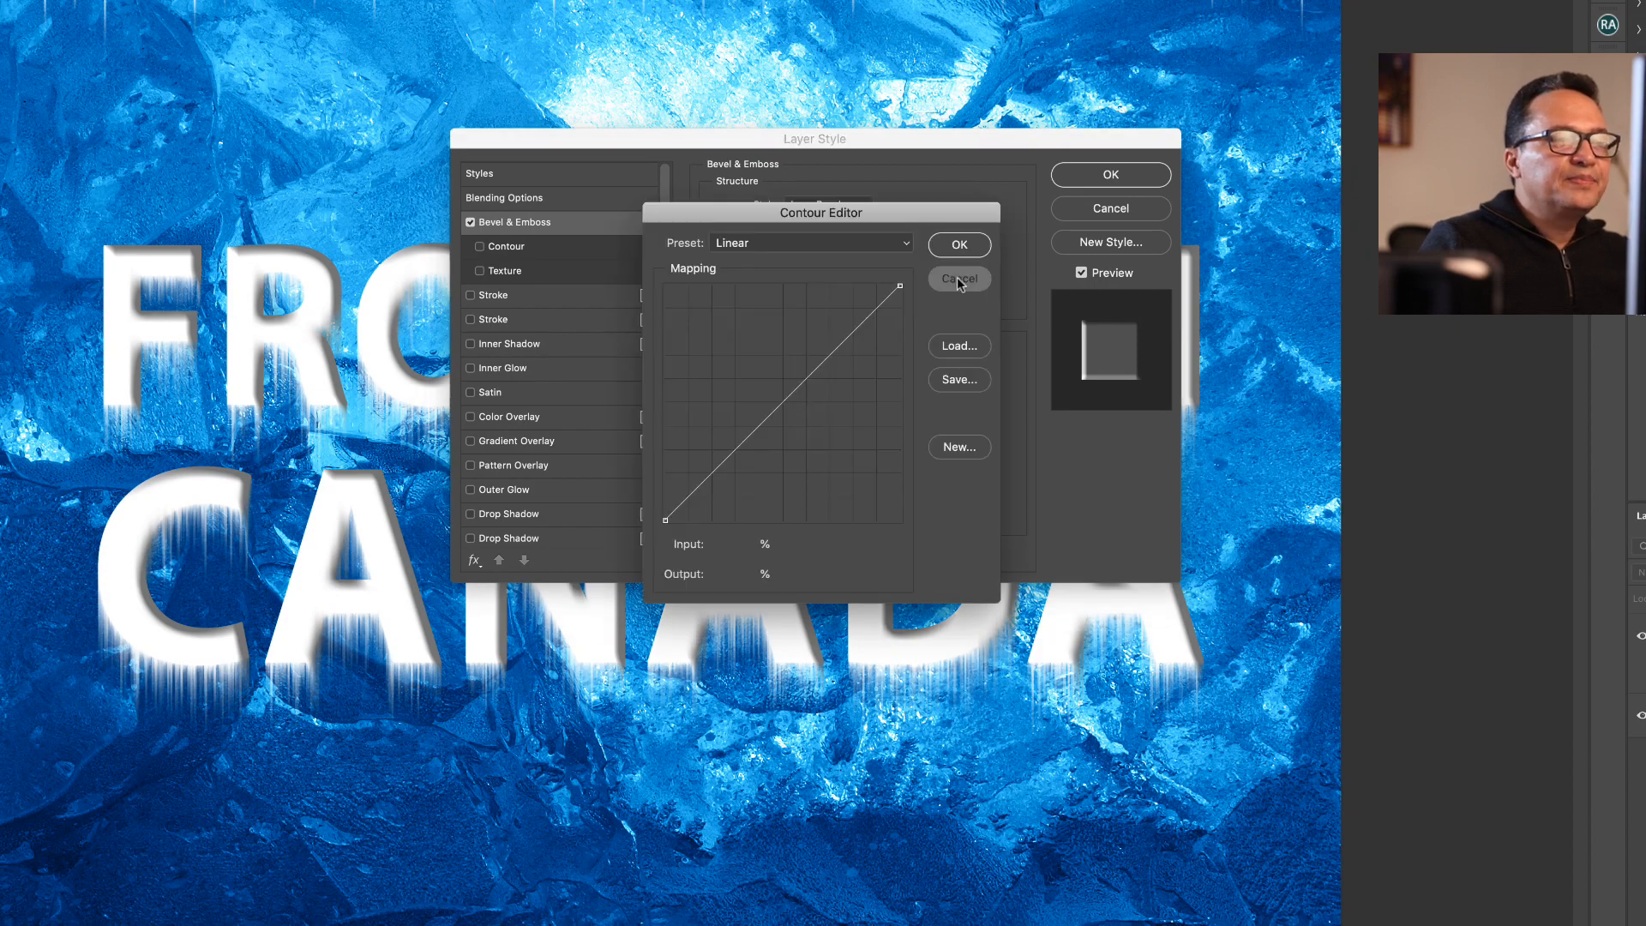
{"action": "left_click", "coordinate": [956, 276]}
{"action": "left_click", "coordinate": [820, 416]}
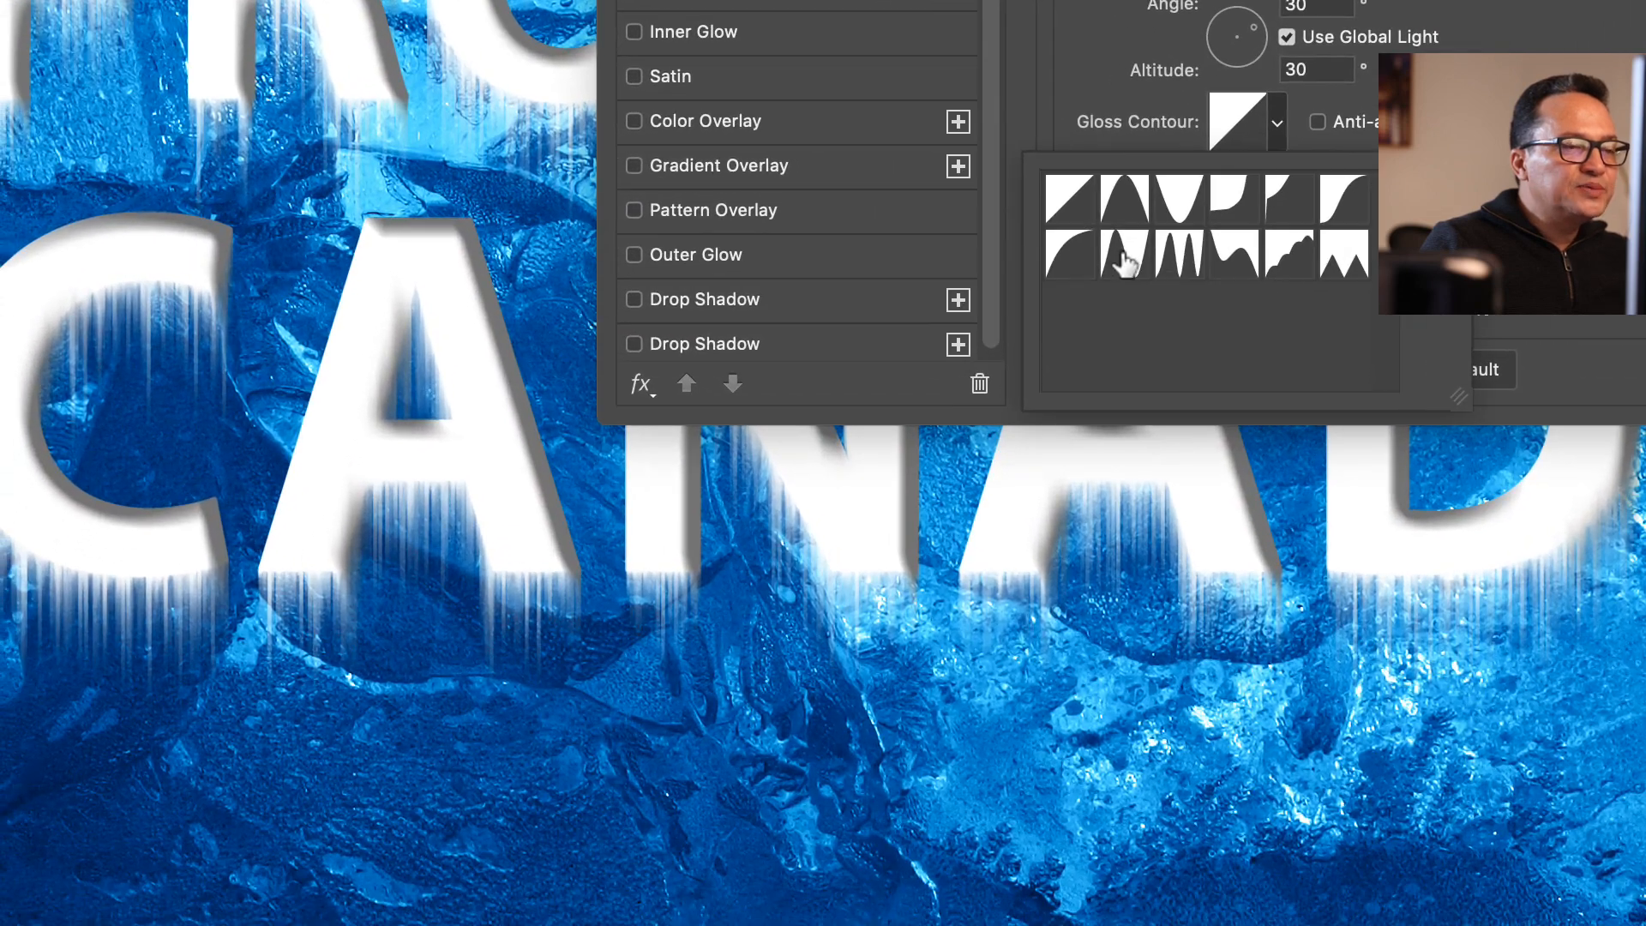
{"action": "left_click", "coordinate": [1125, 255]}
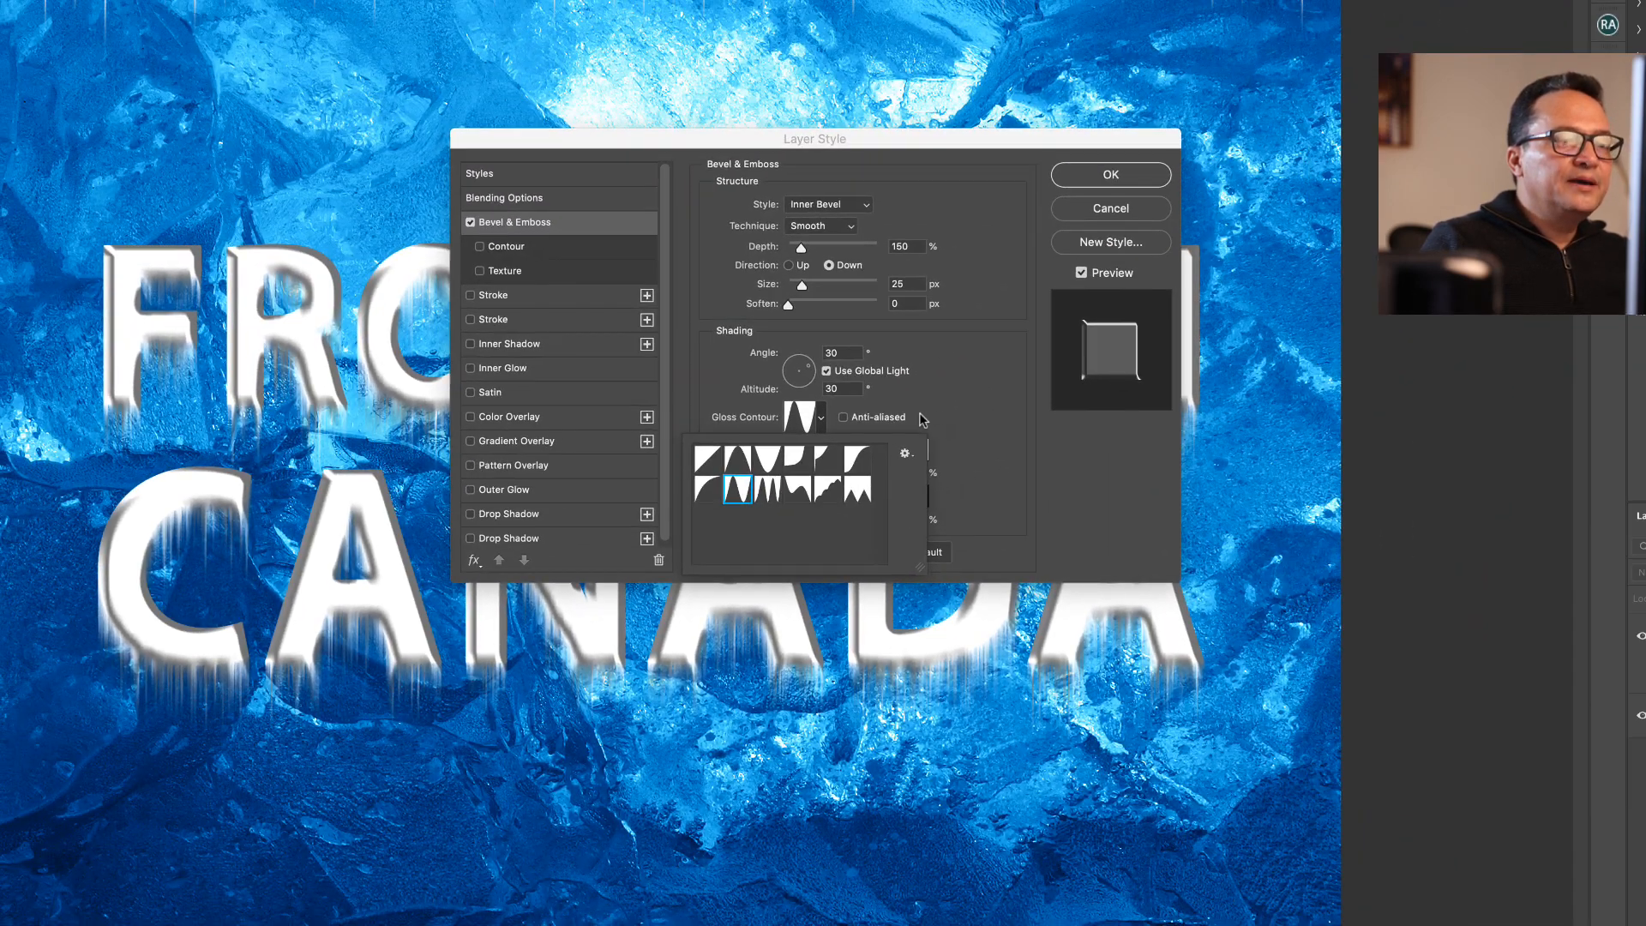
{"action": "left_click", "coordinate": [1498, 172]}
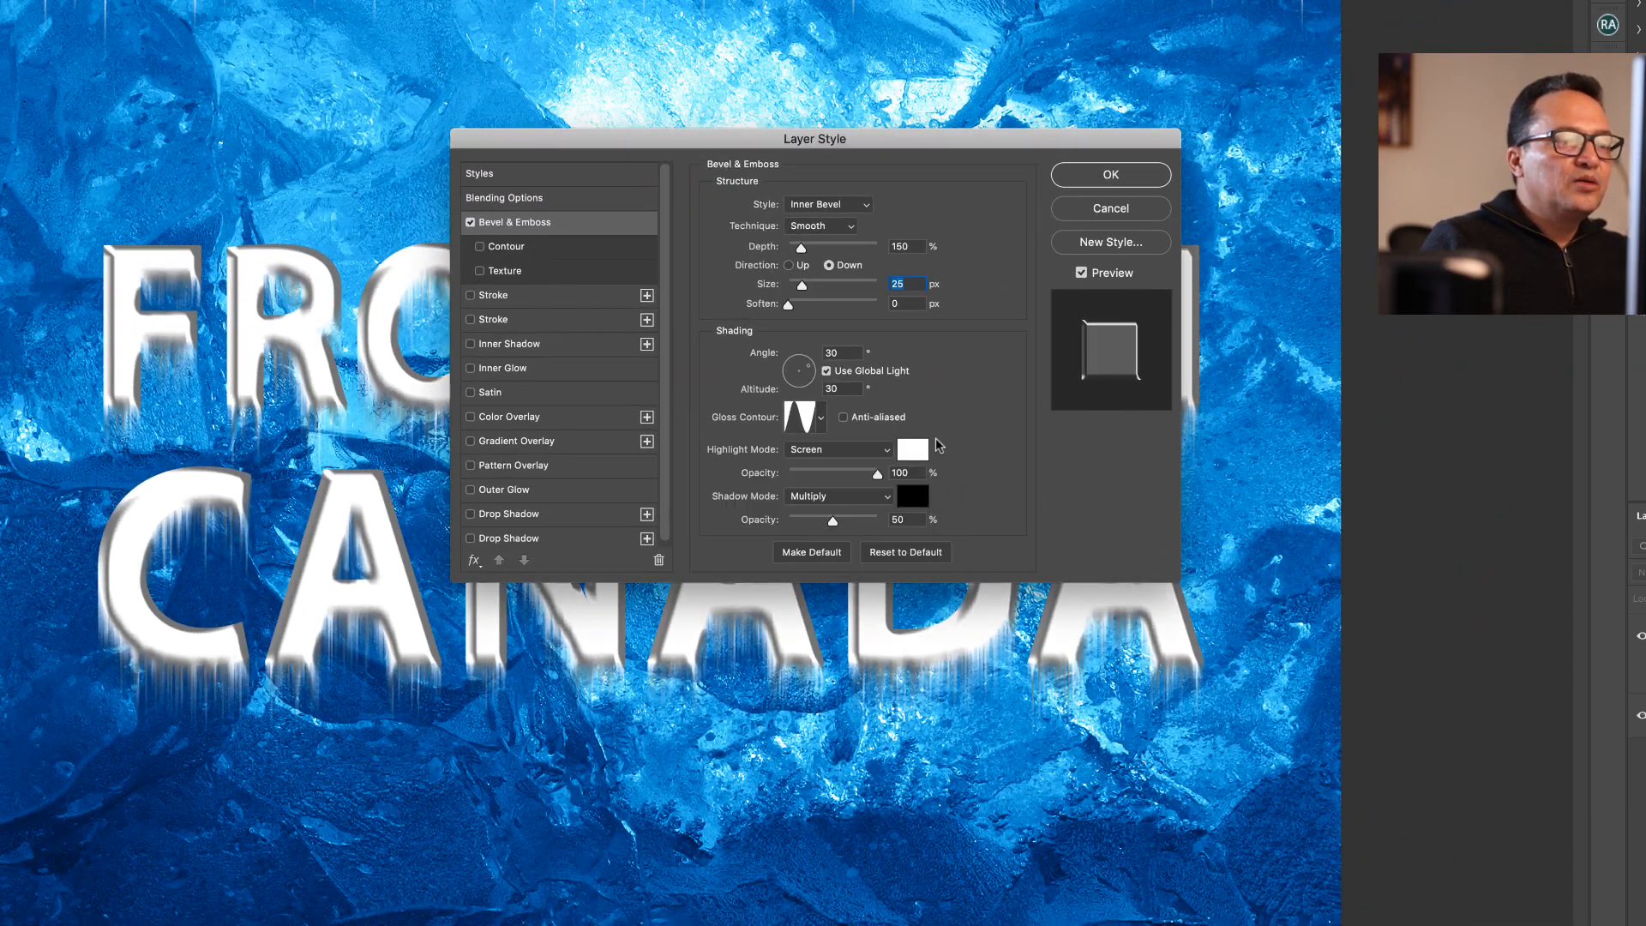
{"action": "left_click", "coordinate": [844, 418]}
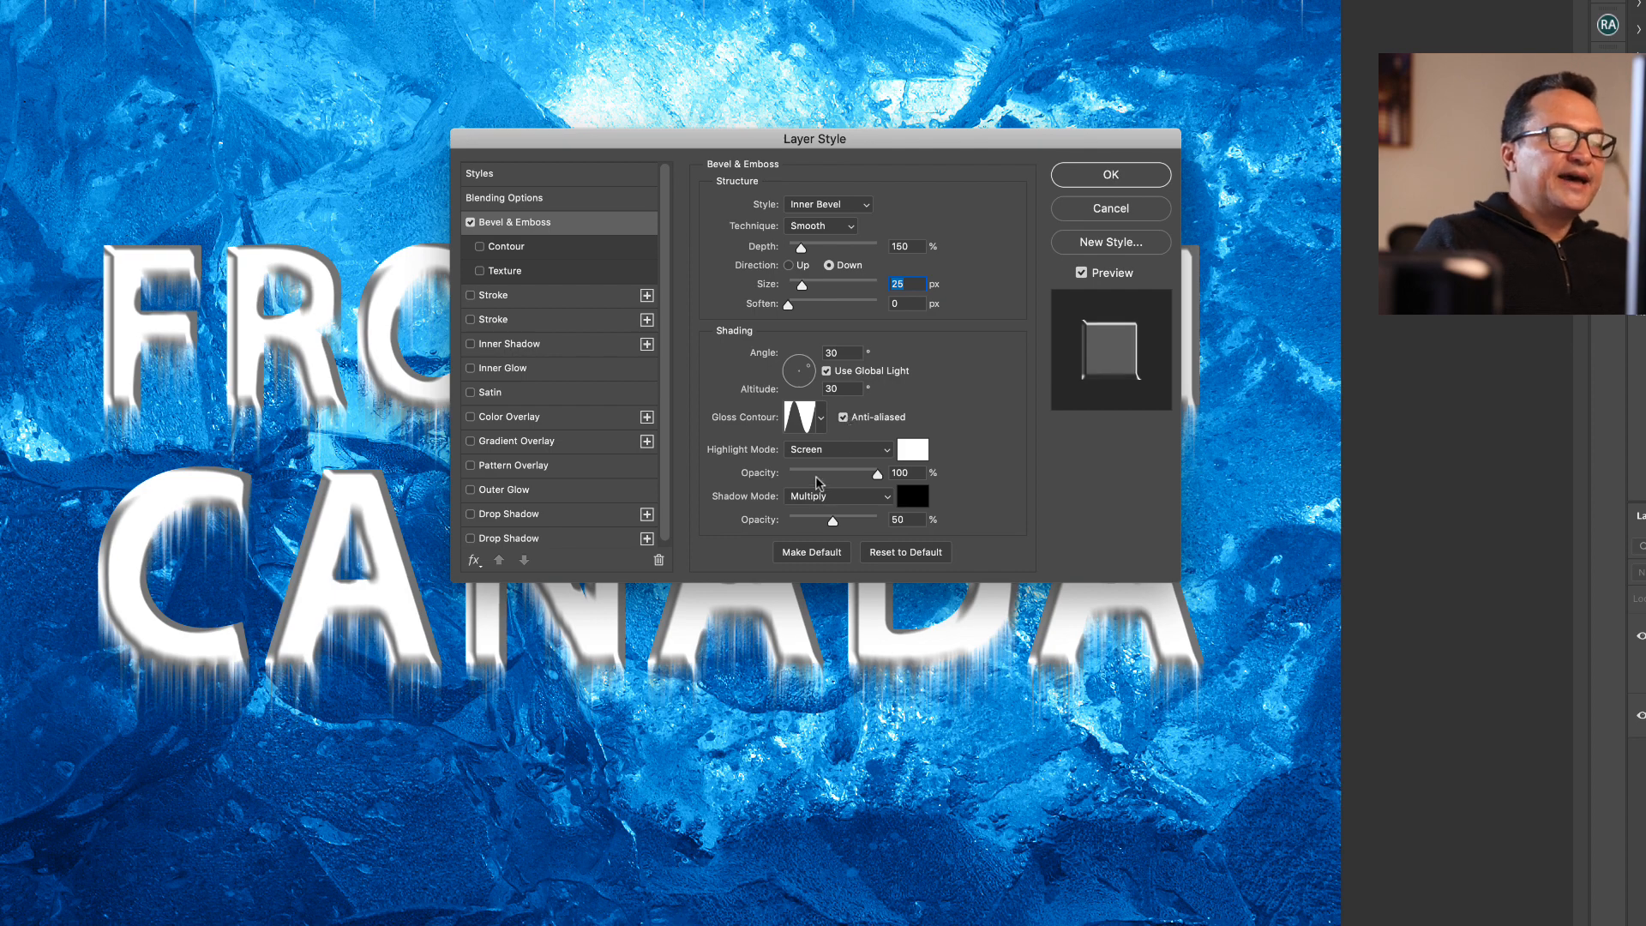
- Set the bevel's highlight mode to Linear Dodge (Add) and its shadow mode to Linear Burn
{"action": "left_click", "coordinate": [825, 452]}
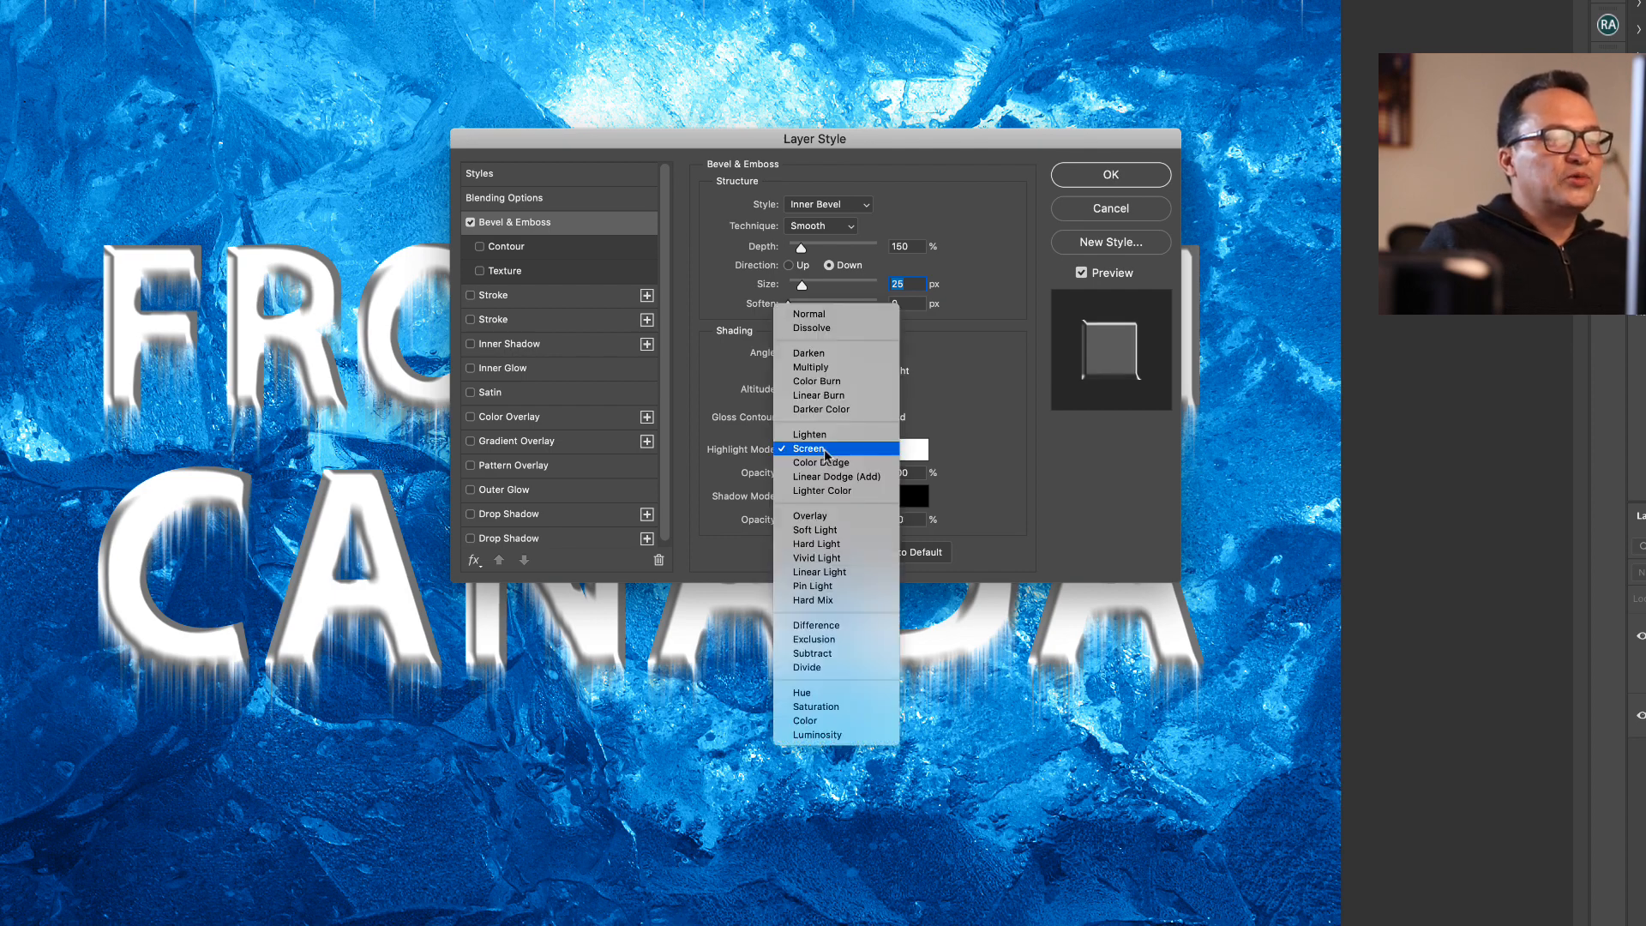
{"action": "left_click", "coordinate": [863, 476]}
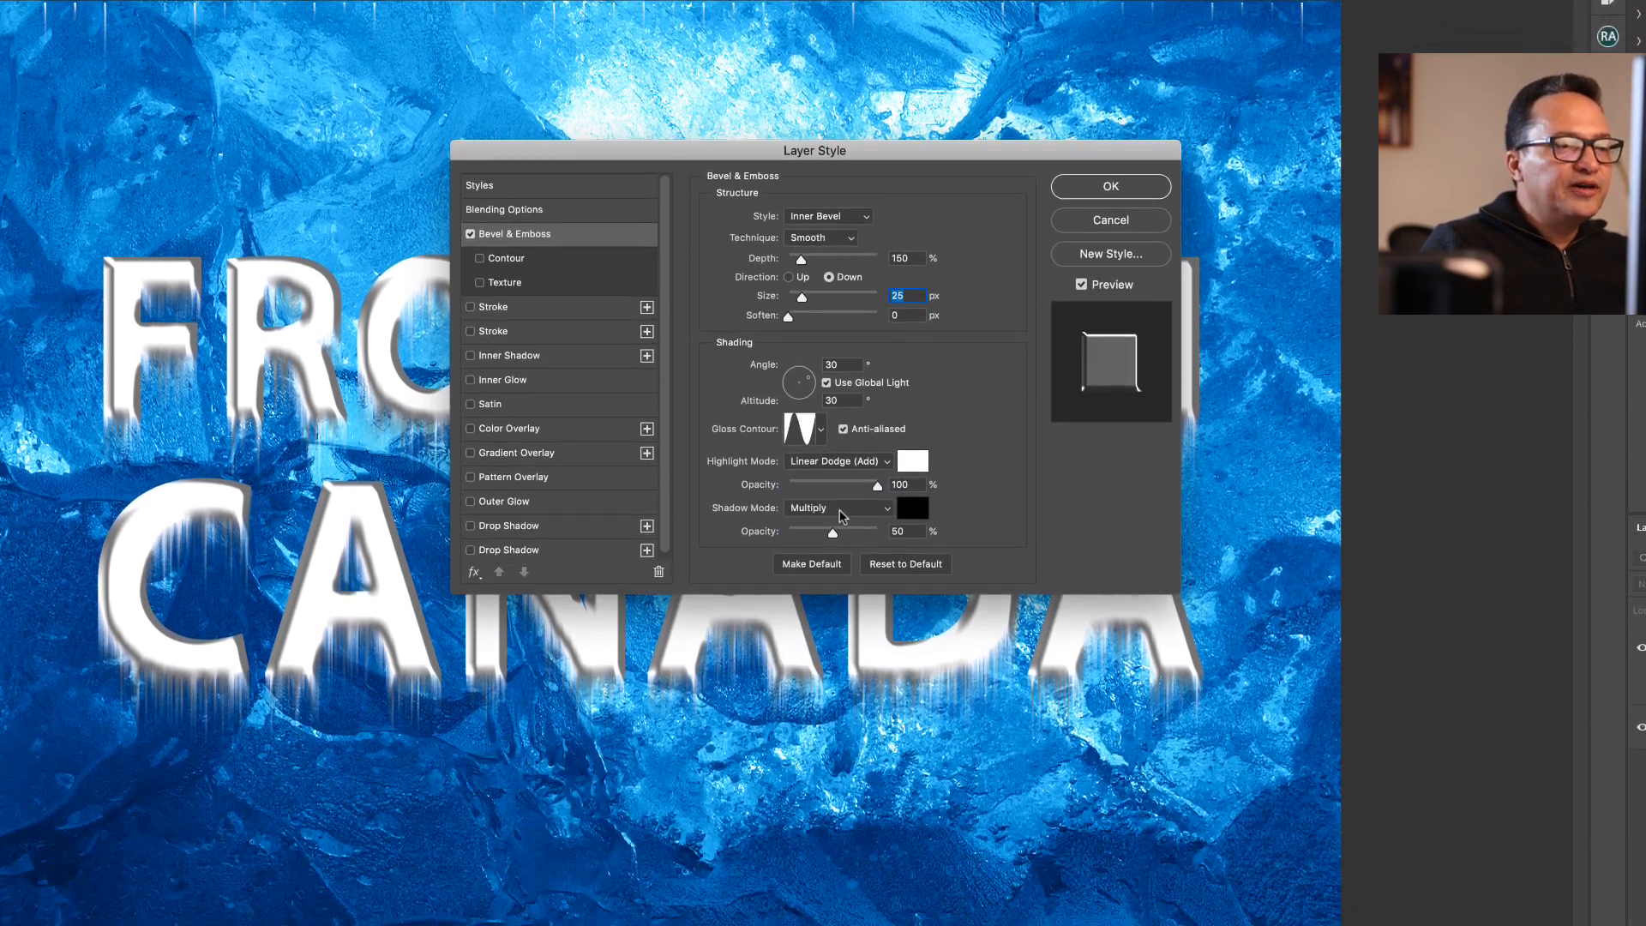
{"action": "left_click", "coordinate": [844, 708]}
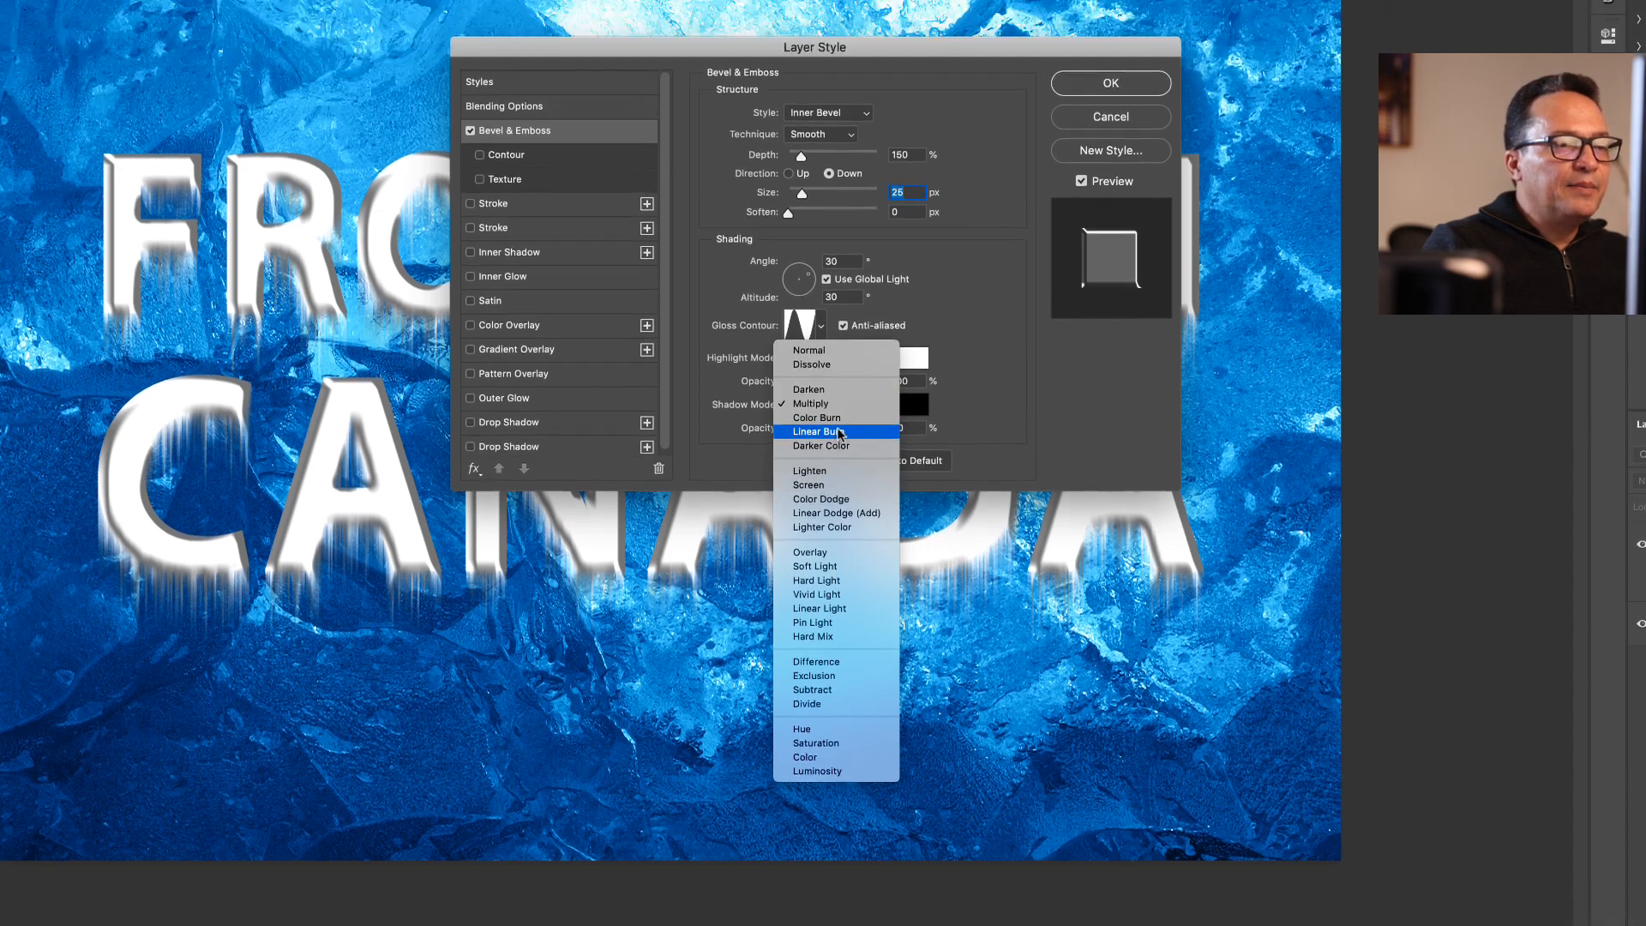
{"action": "left_click", "coordinate": [838, 314]}
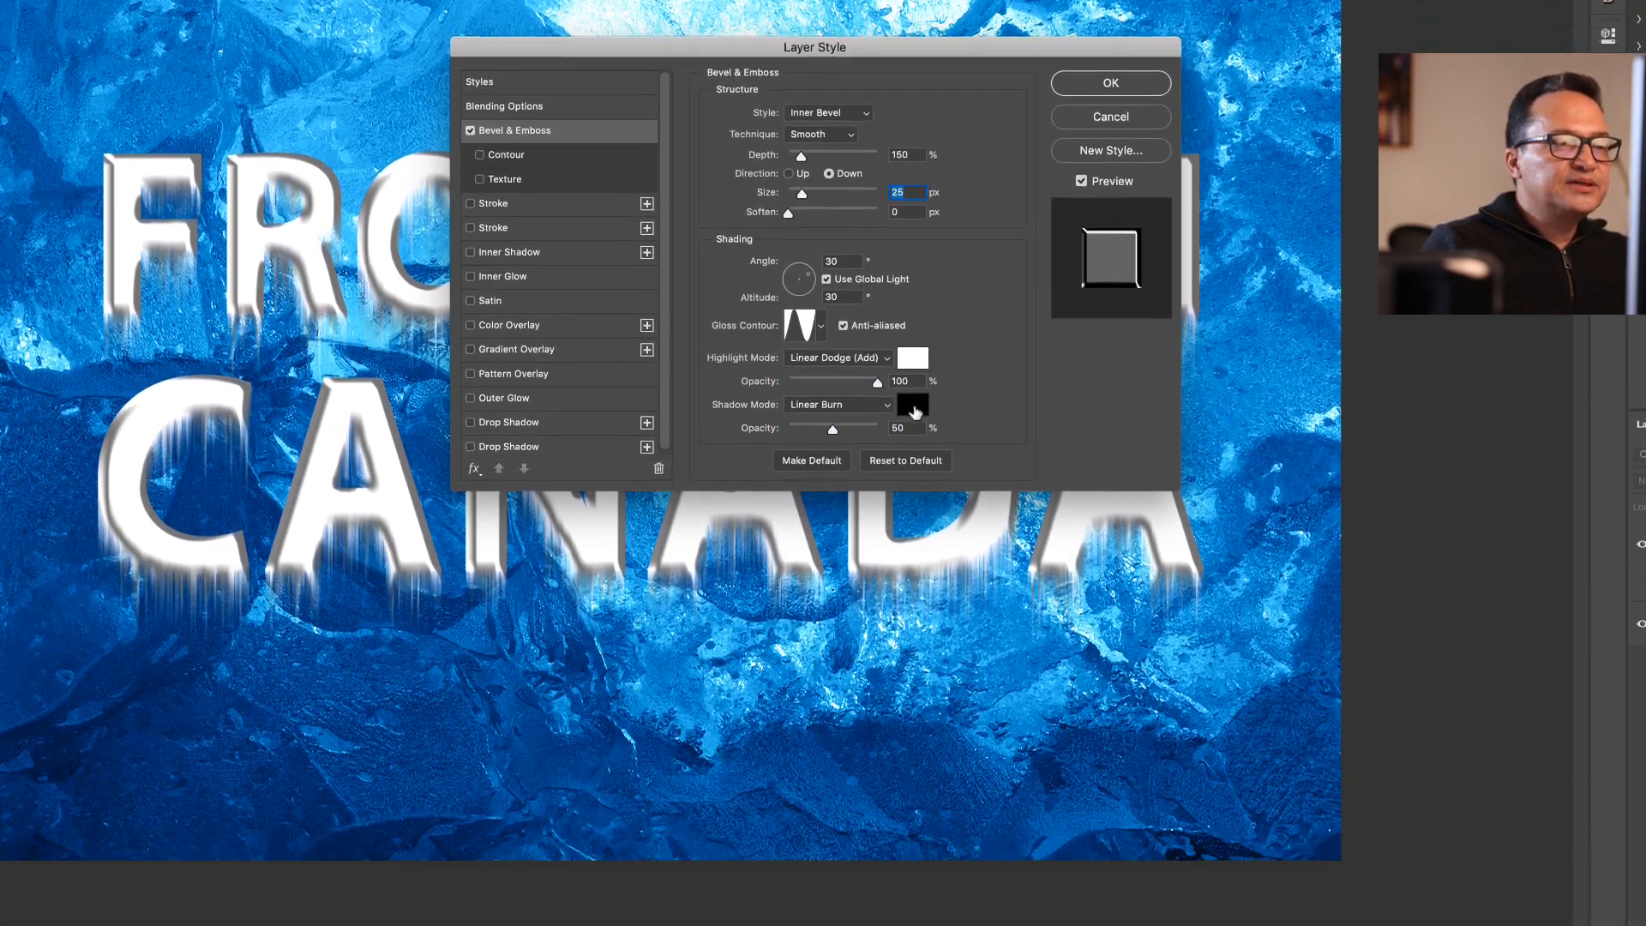
- Change the bevel's shadow color to a dark teal with hue 185°, saturation 100% and brightness 35%
{"action": "left_click", "coordinate": [912, 708]}
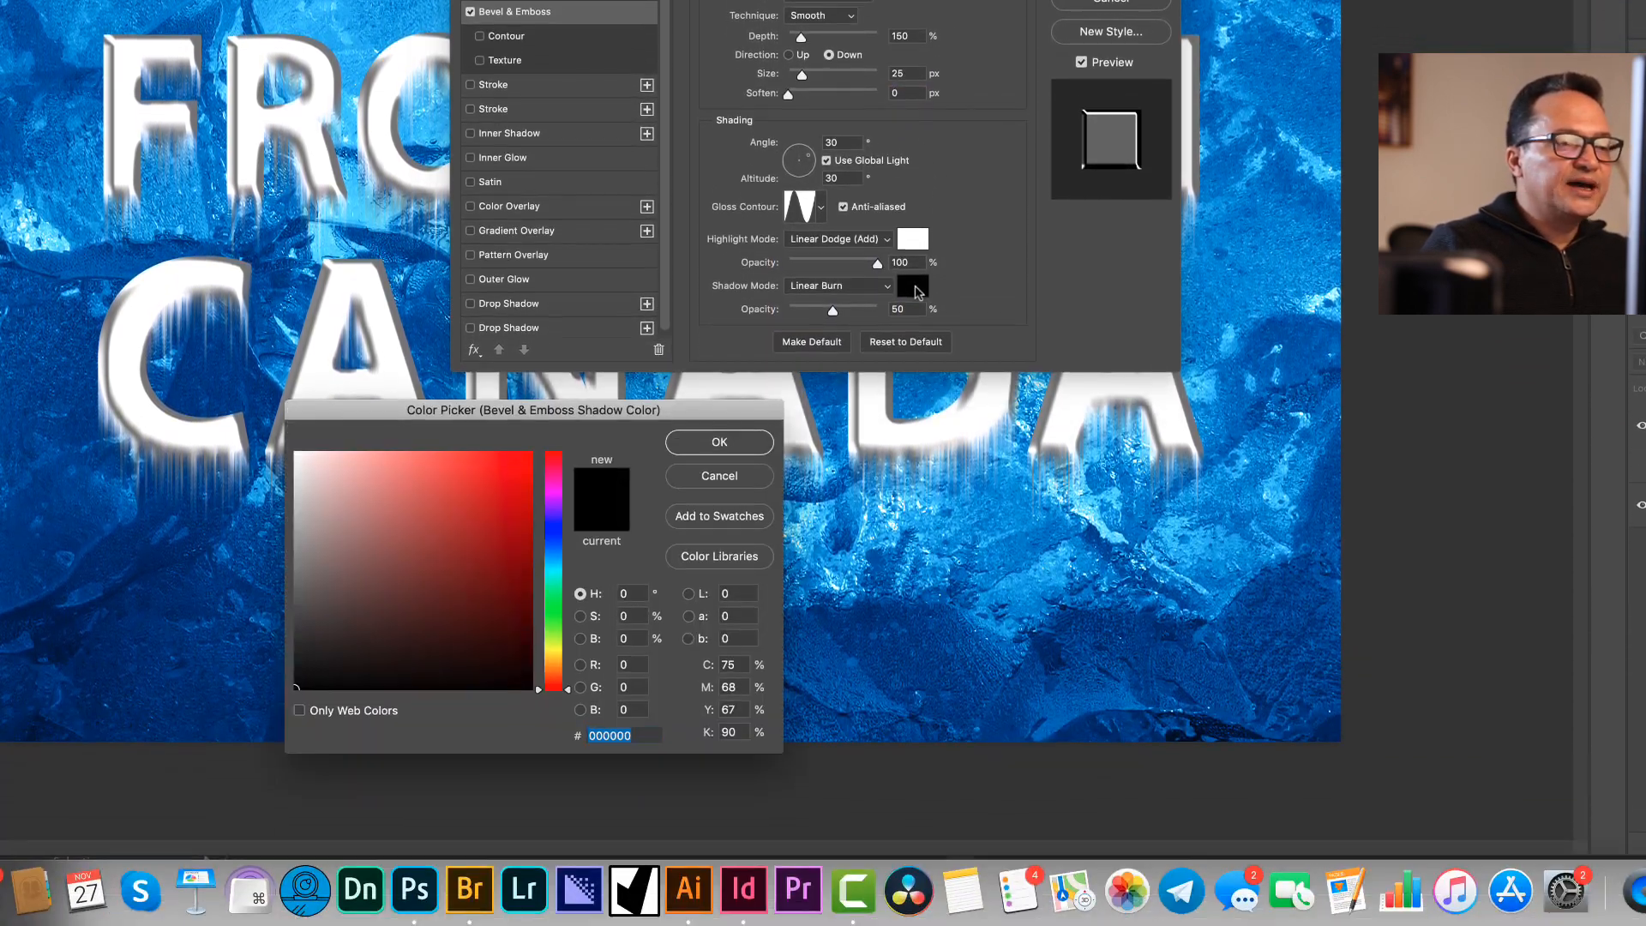
{"action": "key", "text": "Tab"}
{"action": "type", "text": "185"}
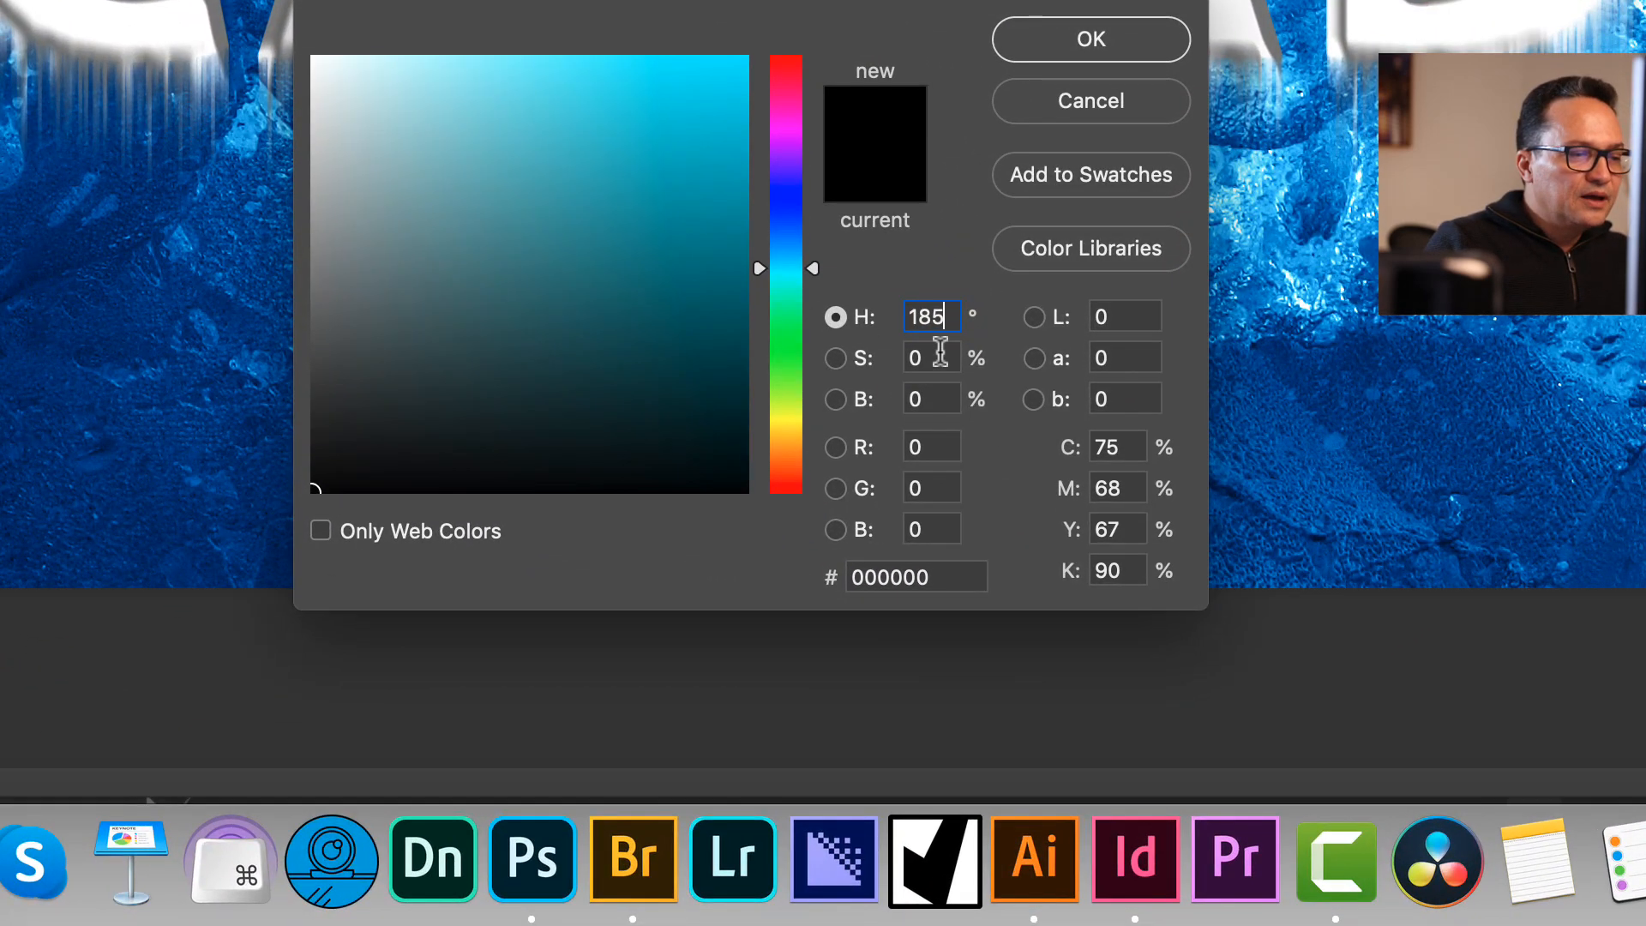
{"action": "key", "text": "Tab"}
{"action": "type", "text": "100"}
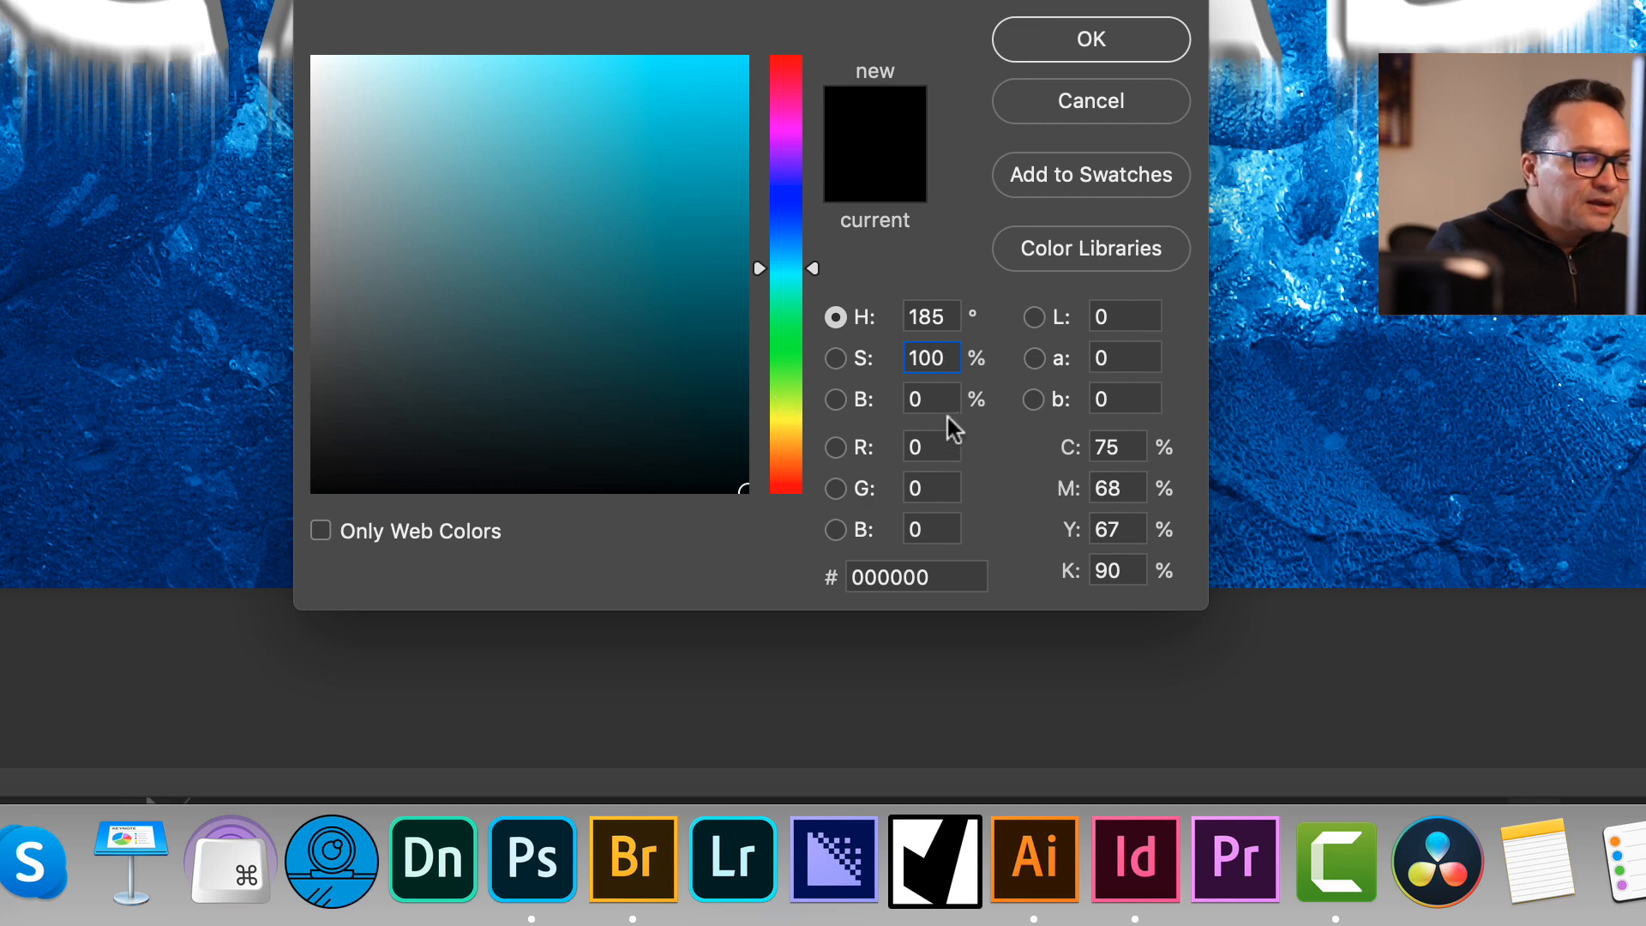
{"action": "key", "text": "Tab"}
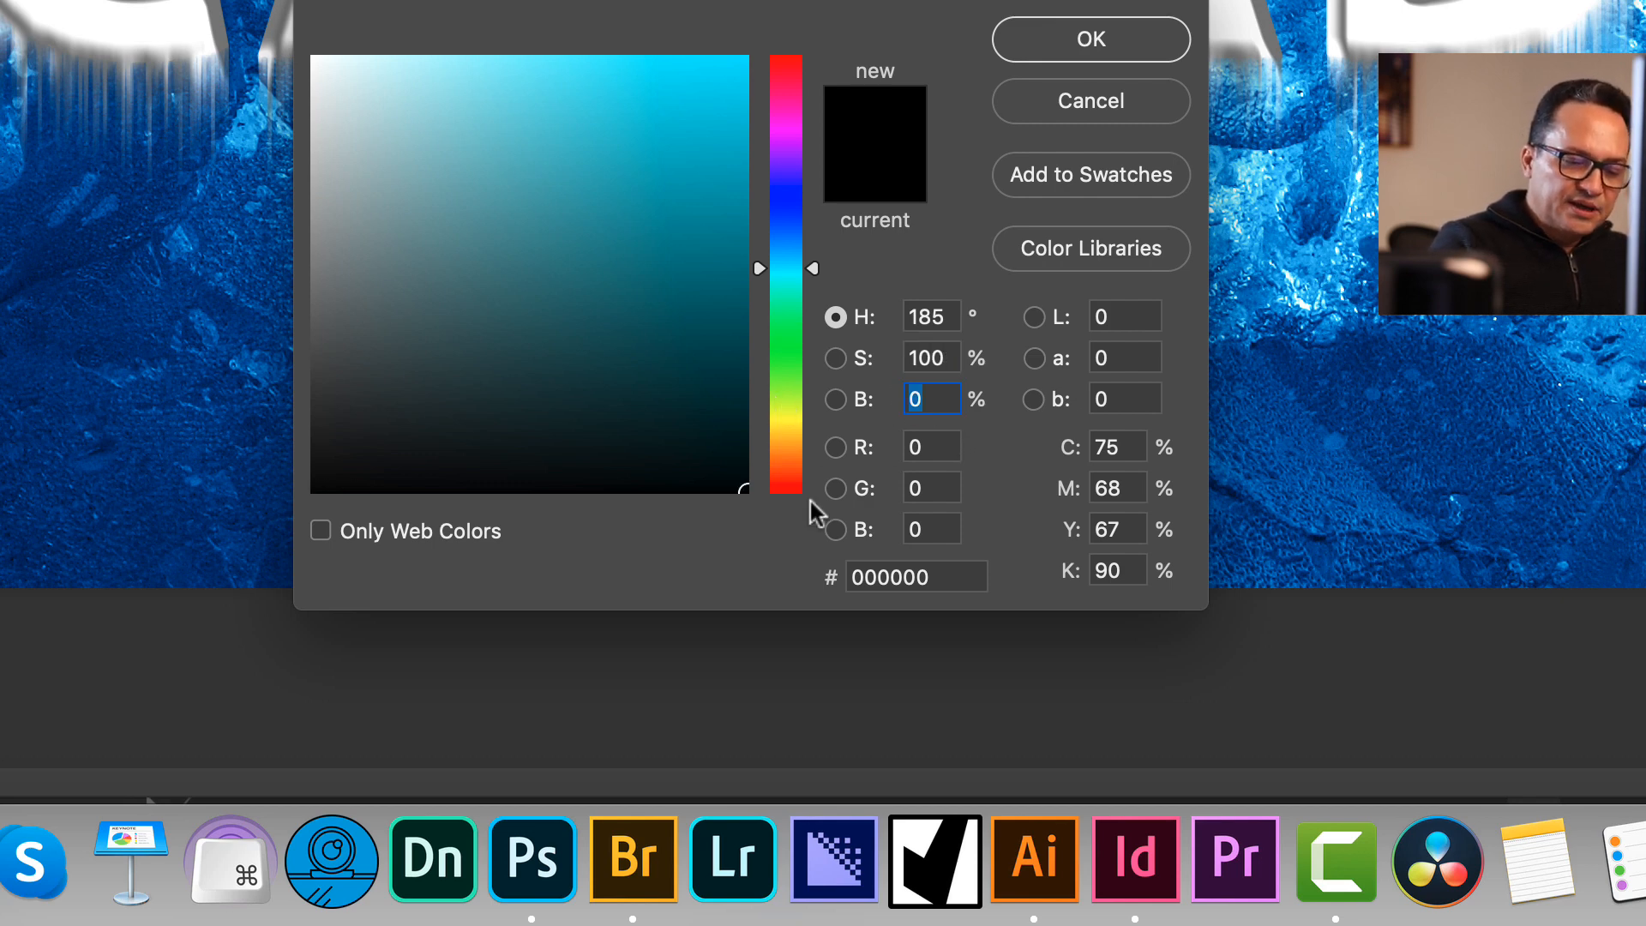
{"action": "type", "text": "35"}
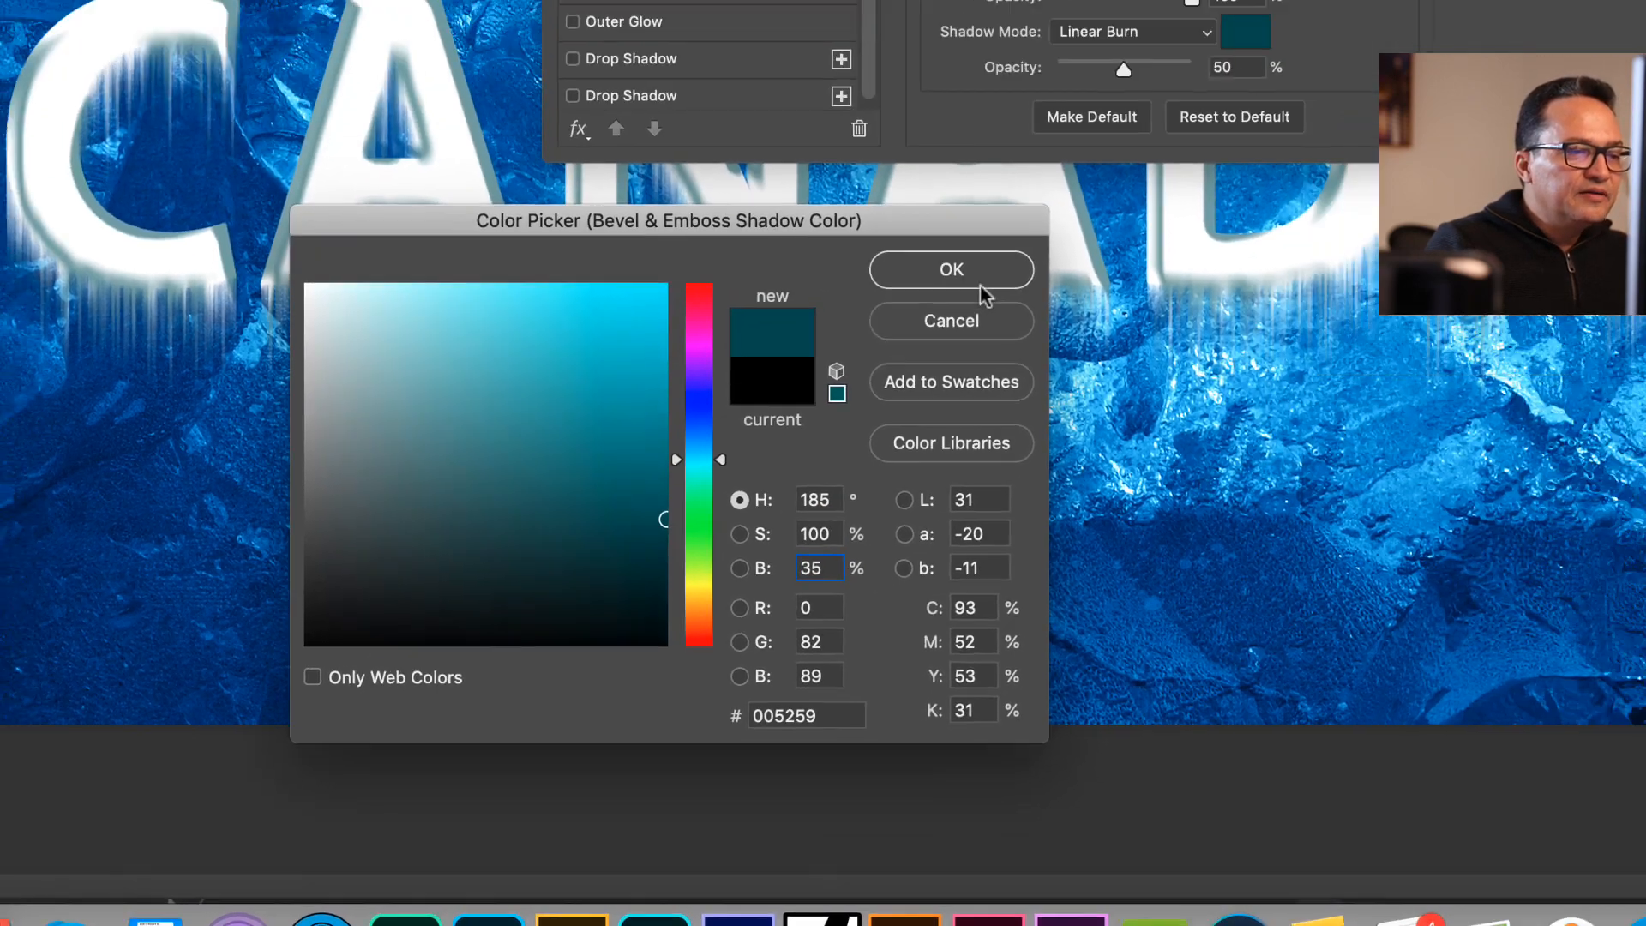
{"action": "left_click", "coordinate": [1090, 39]}
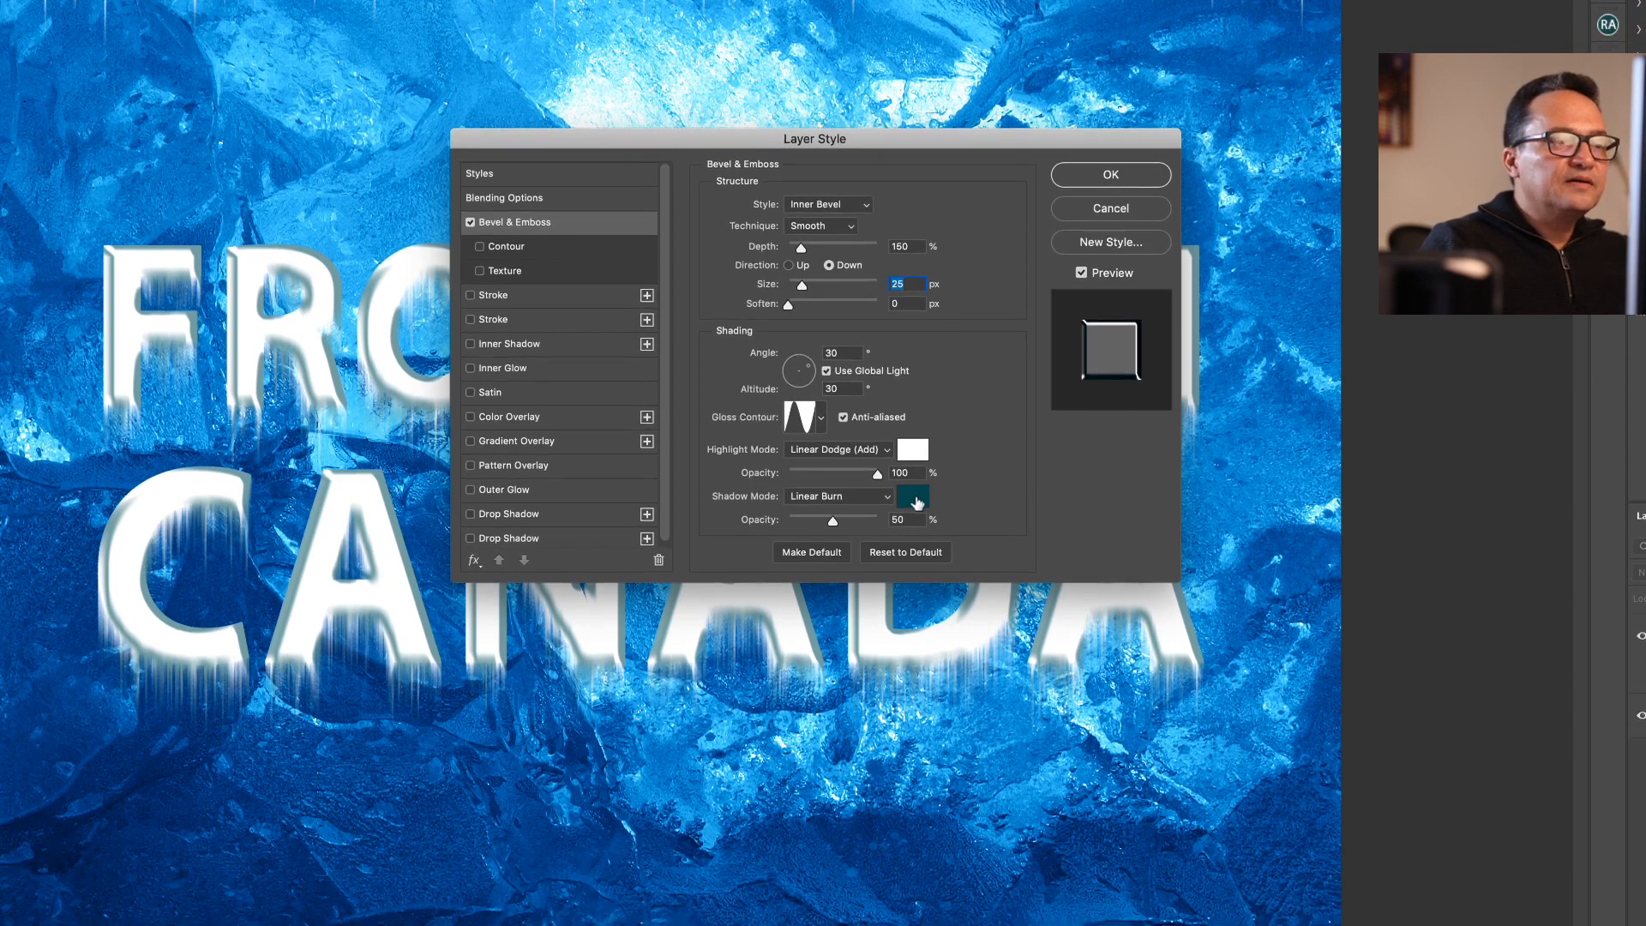
- Adjust the bevel's shadow color to a bluer tone with hue 195° and brightness 50%, keeping saturation at 100%
{"action": "left_click", "coordinate": [912, 503]}
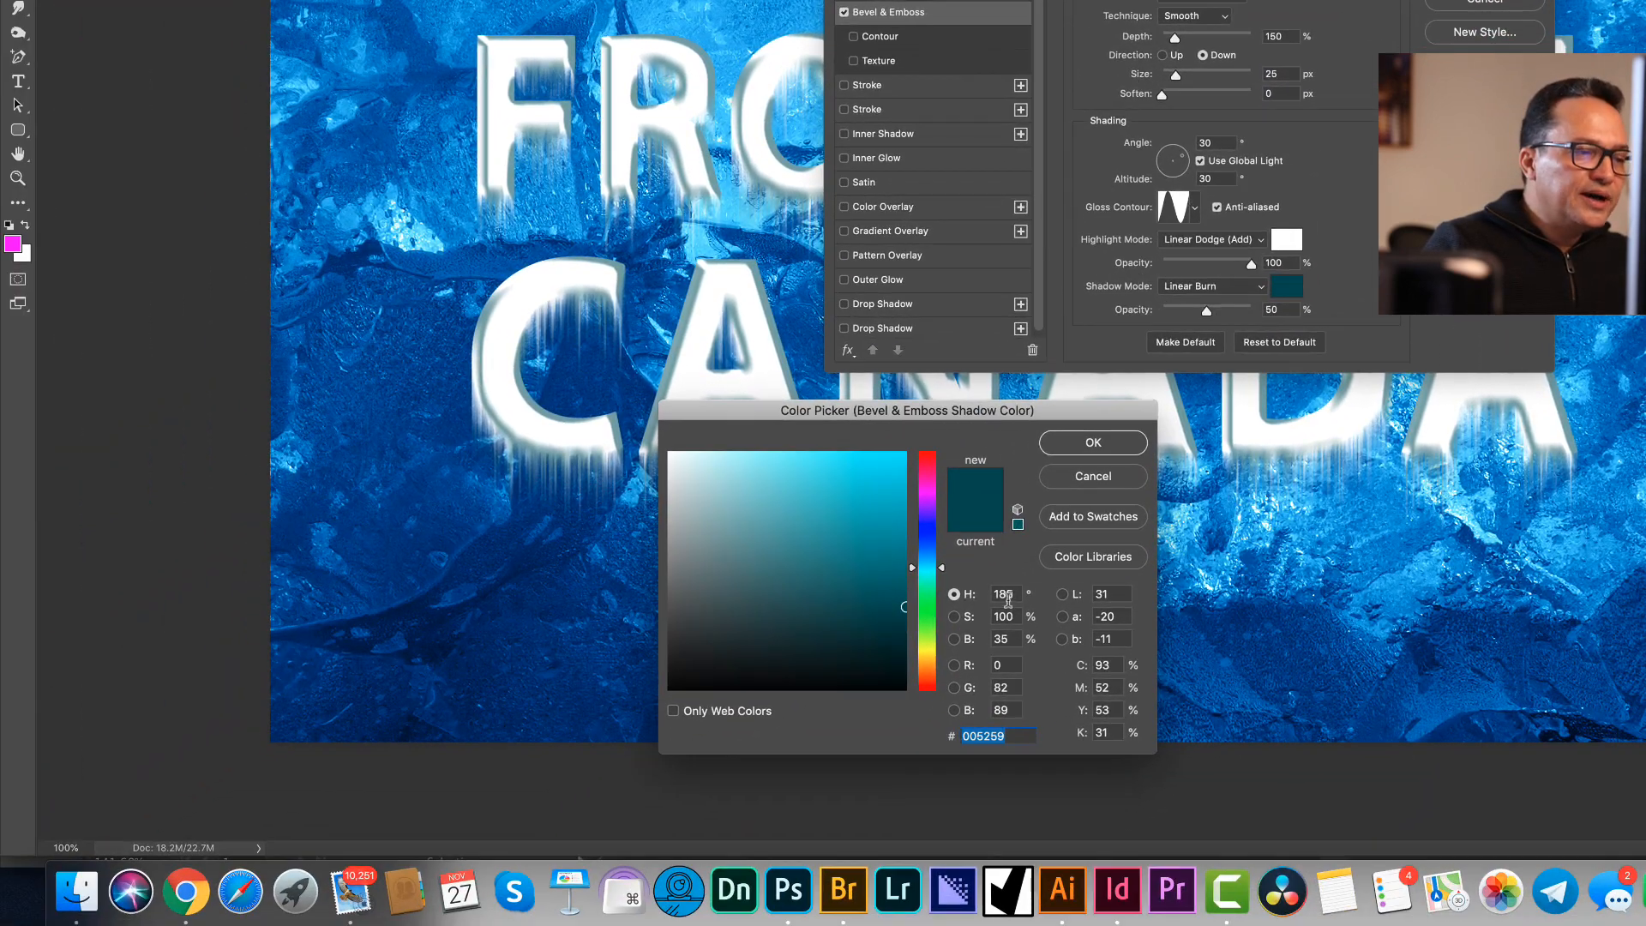
{"action": "left_click_drag", "start_coordinate": [1008, 600], "coordinate": [993, 594]}
{"action": "type", "text": "195"}
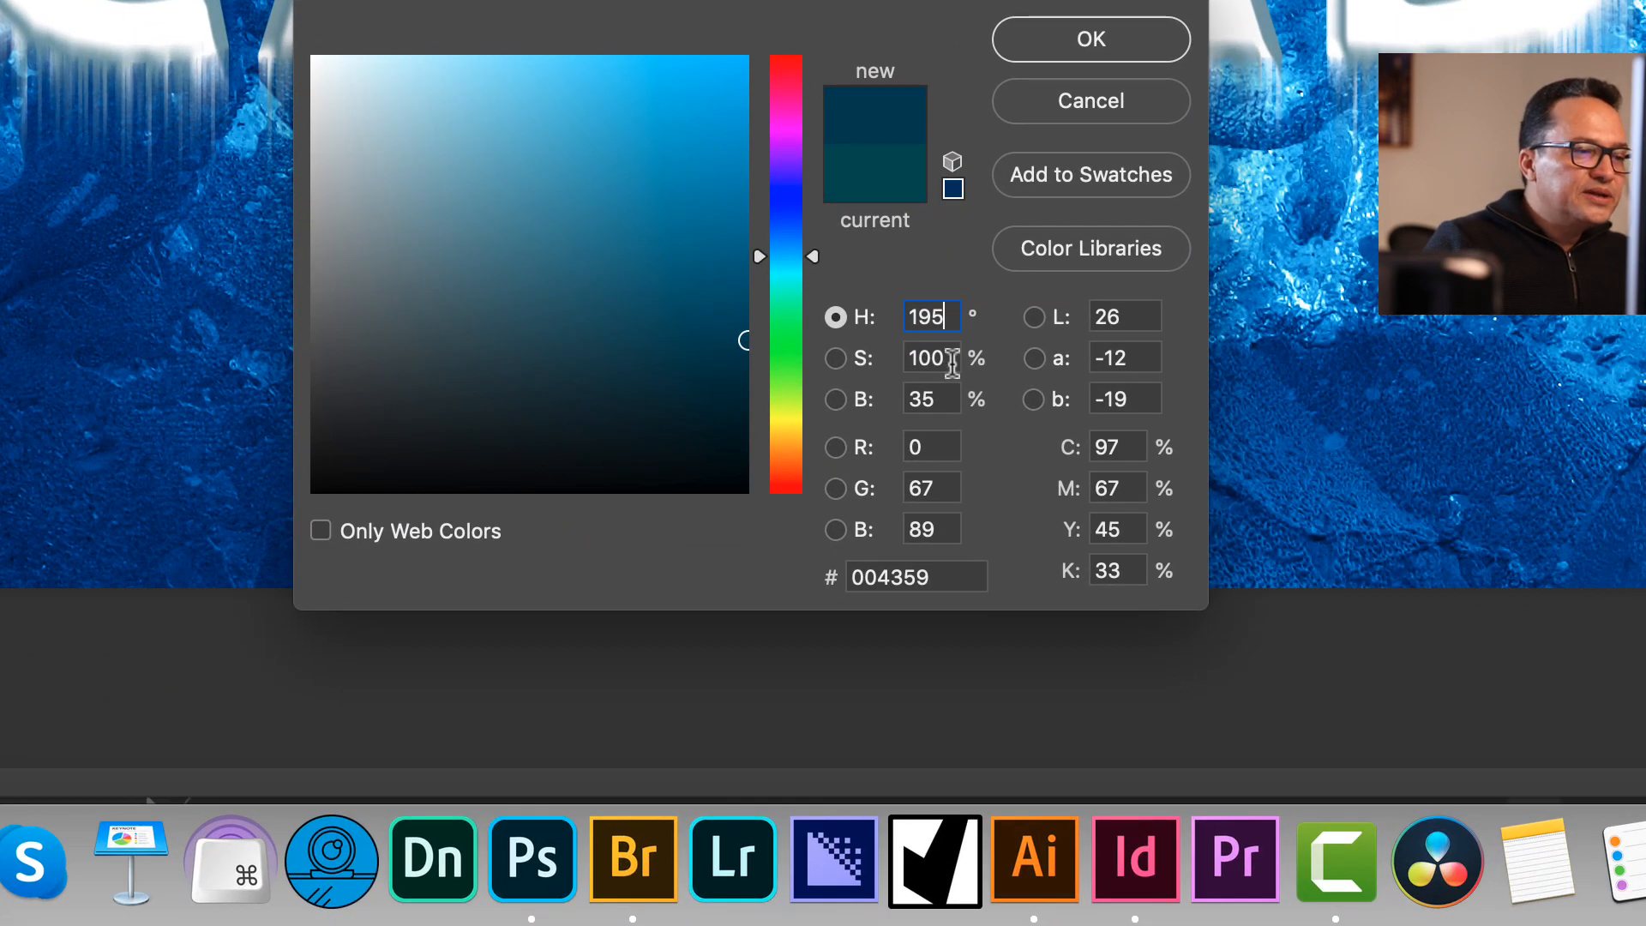
{"action": "left_click", "coordinate": [1006, 616]}
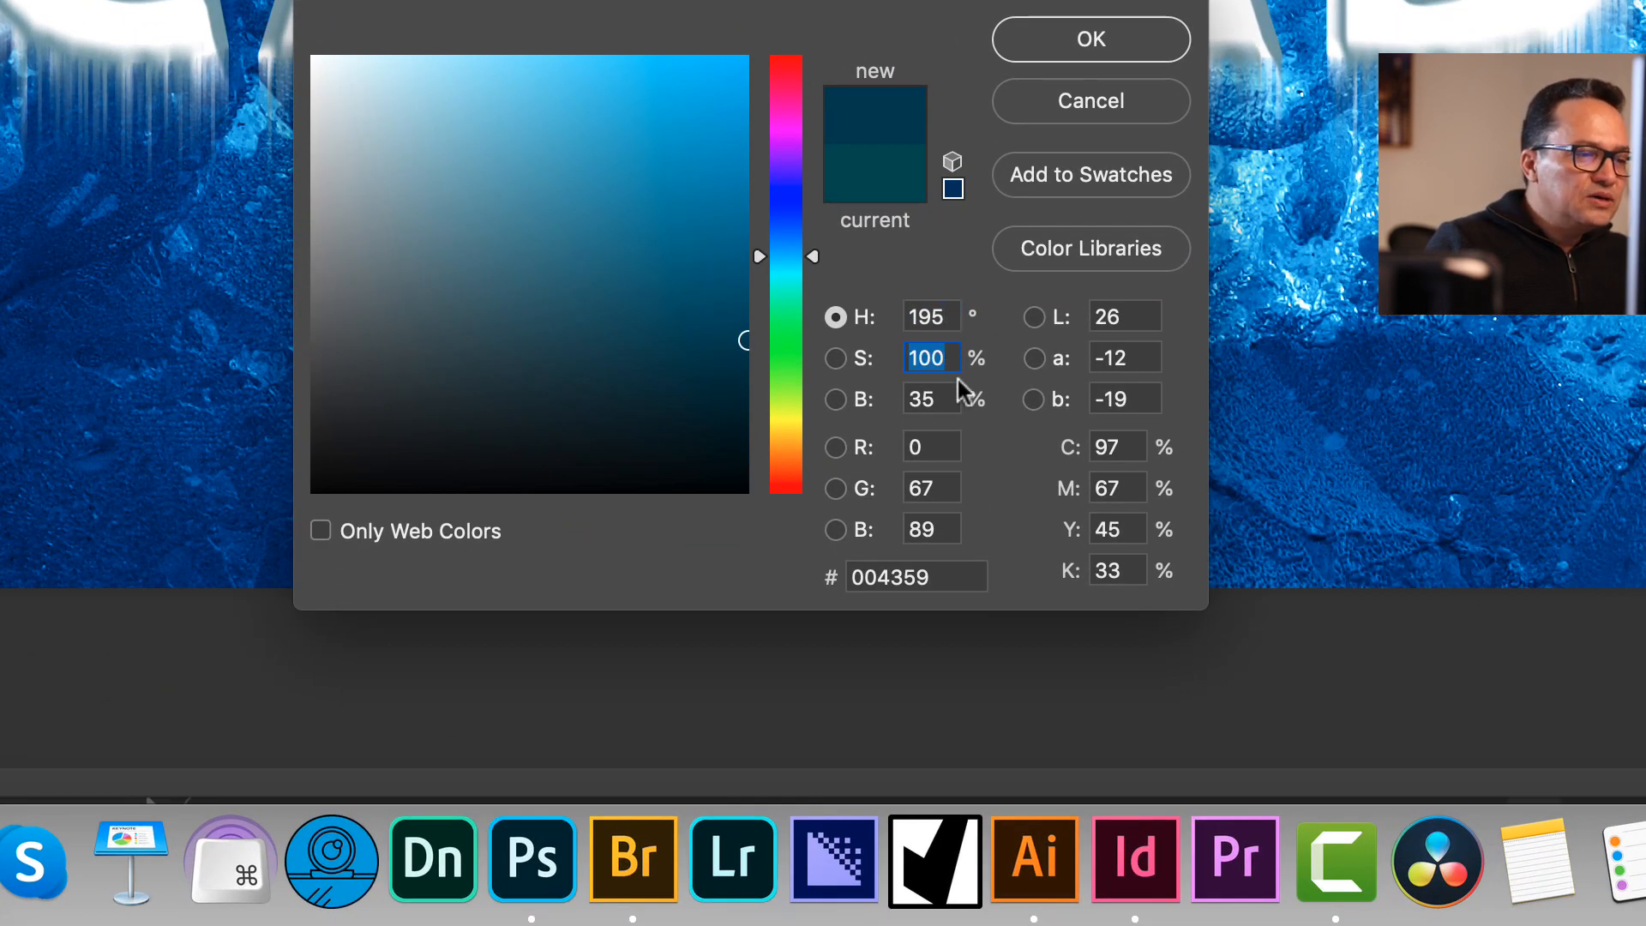
{"action": "left_click_drag", "start_coordinate": [945, 402], "coordinate": [862, 459]}
{"action": "type", "text": "50"}
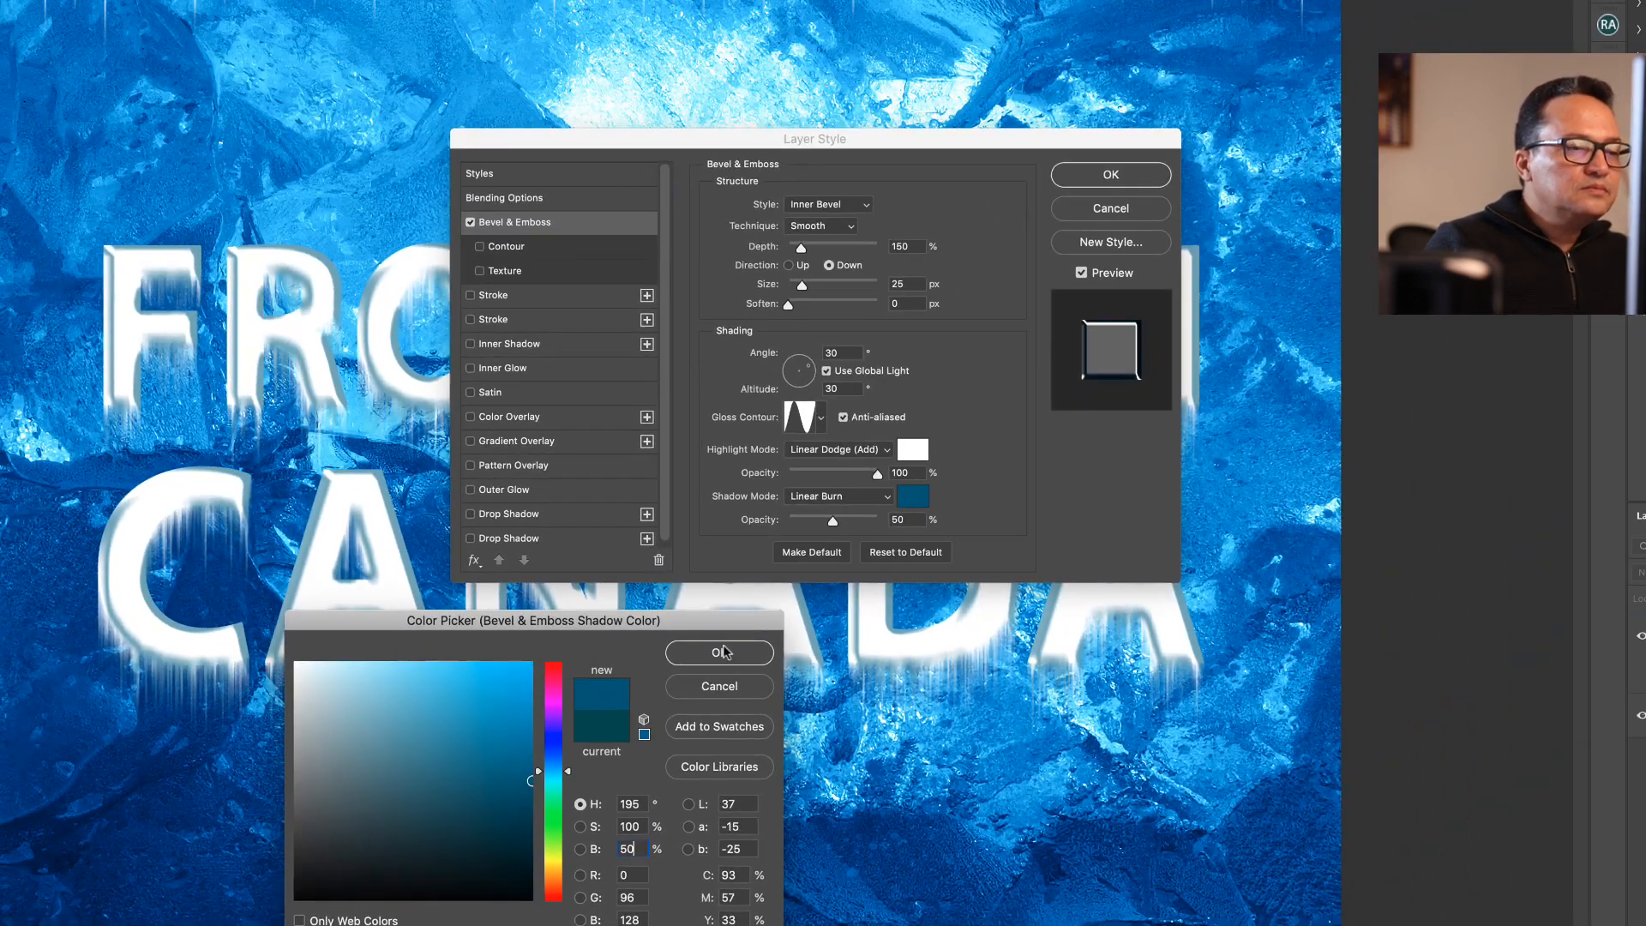
{"action": "left_click", "coordinate": [1090, 39]}
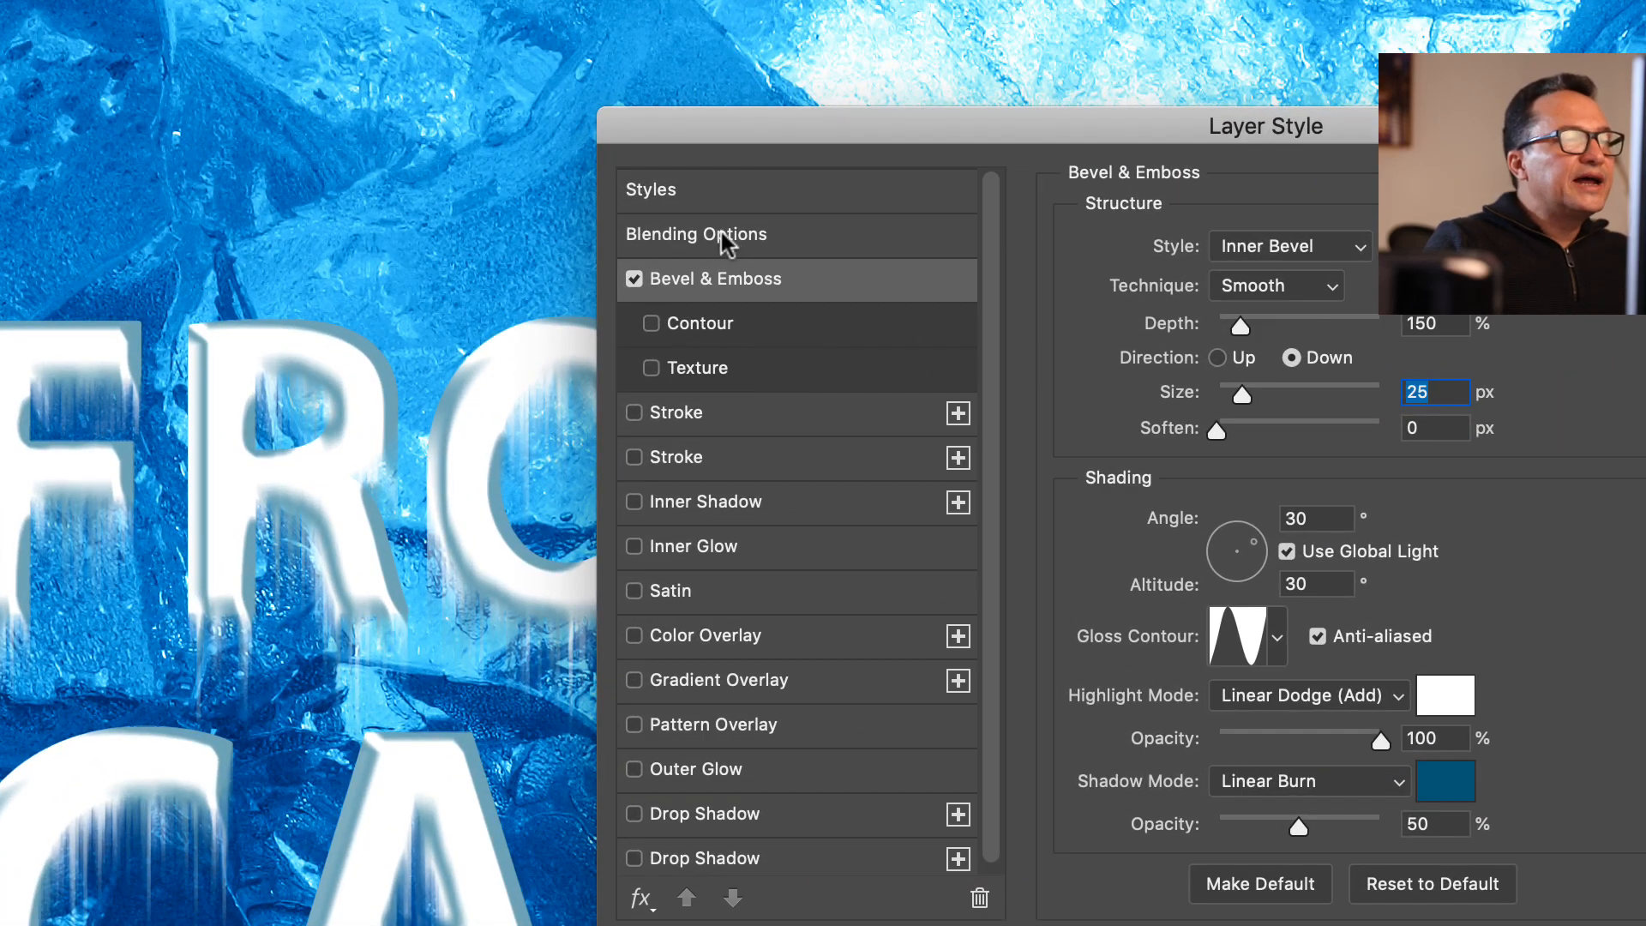
- Set the CANADA1 layer's Fill Opacity to 12% in its Blending Options
{"action": "left_click", "coordinate": [517, 405]}
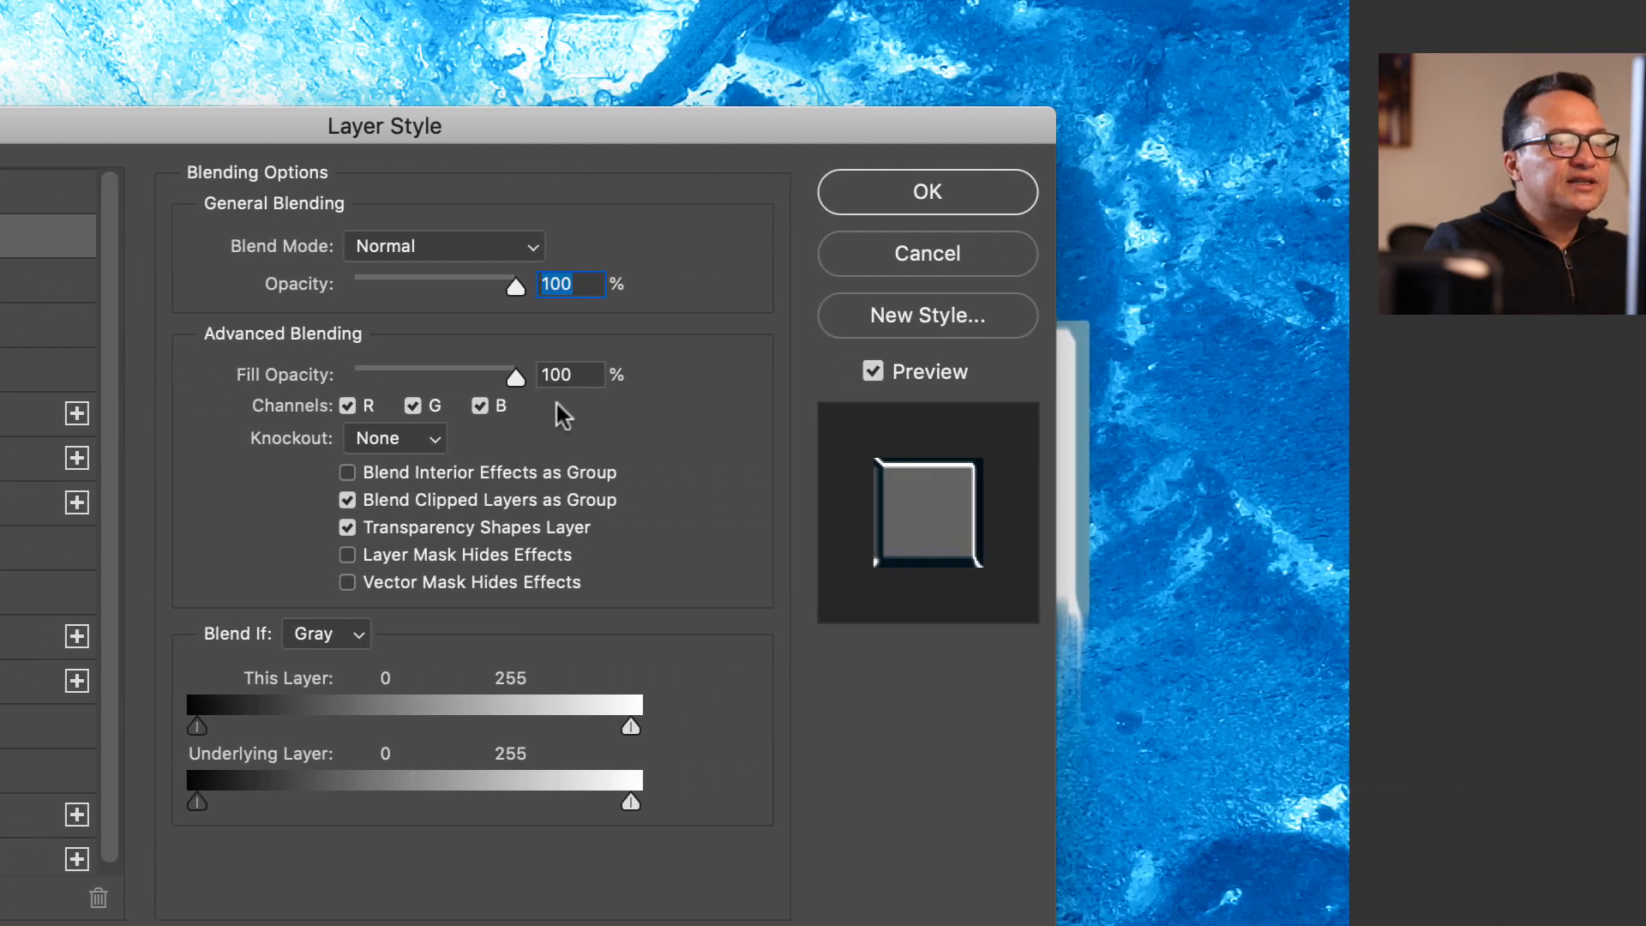
{"action": "key", "text": "Tab"}
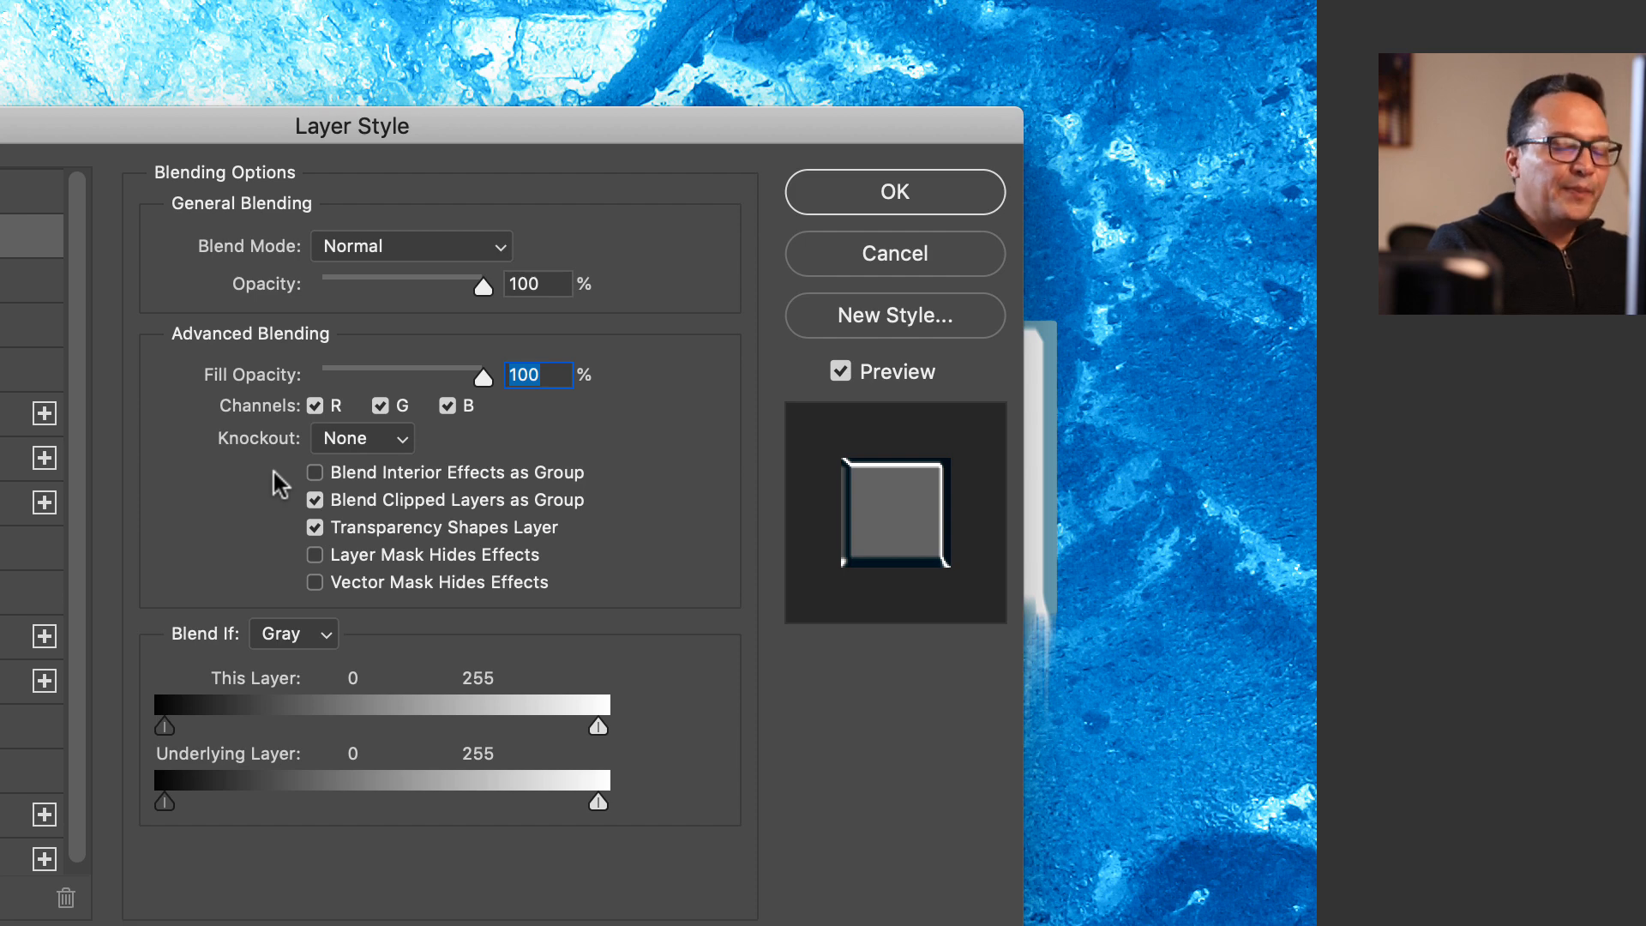
{"action": "type", "text": "12"}
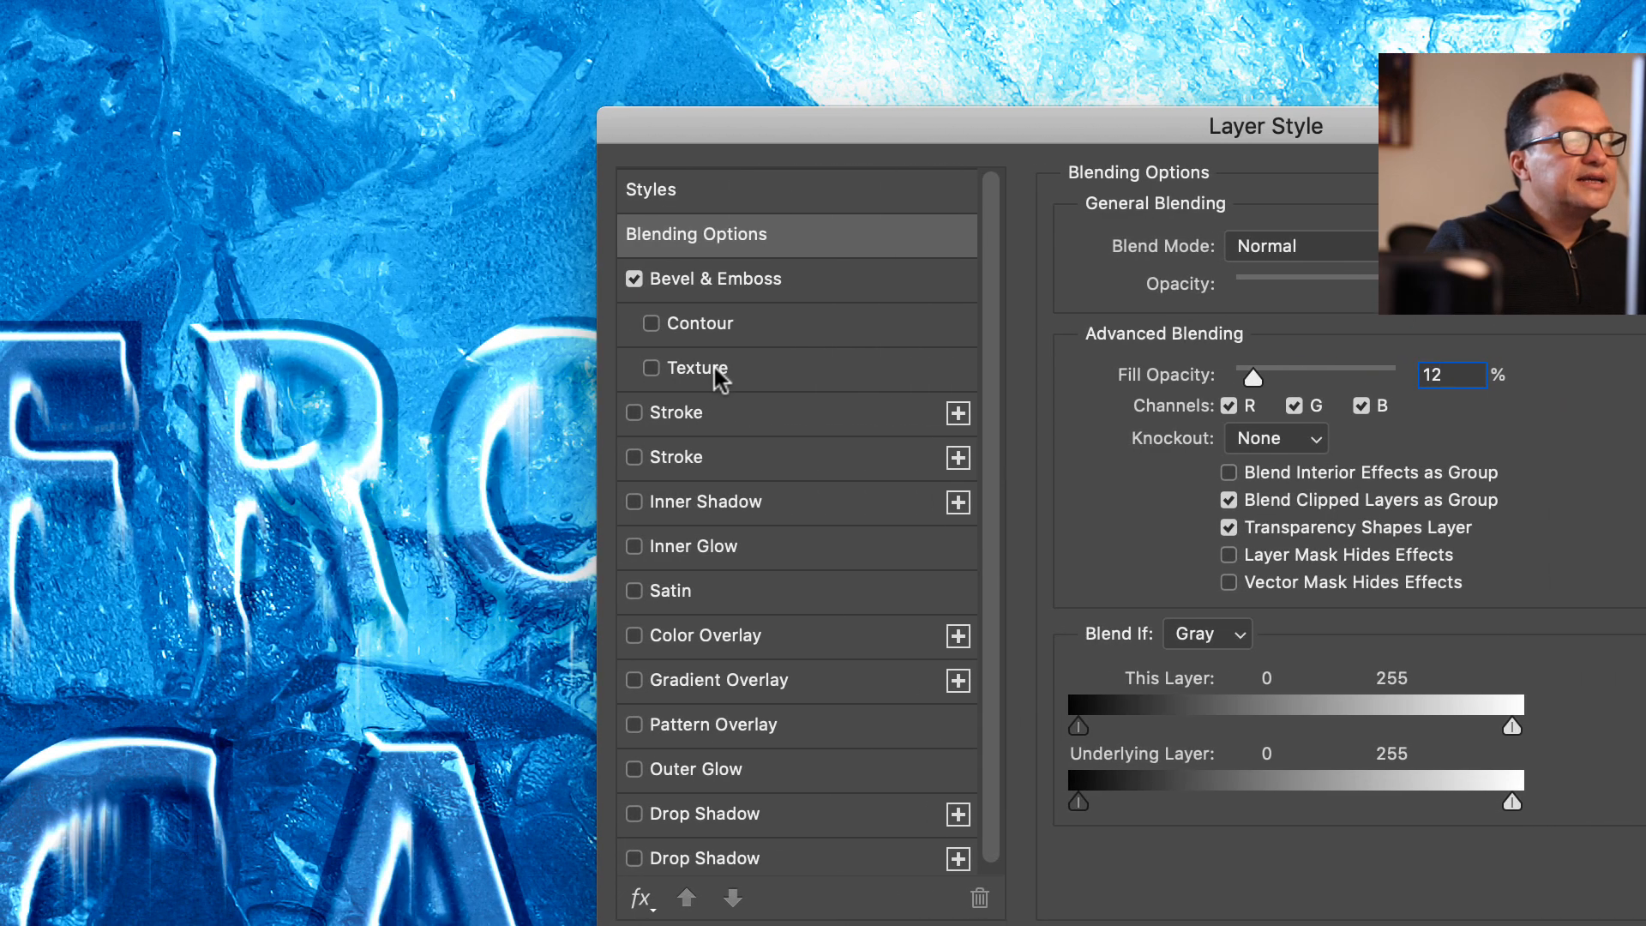
- Add a Texture to the CANADA1 layer's Bevel & Emboss using the third pattern in the Water group
{"action": "left_click", "coordinate": [718, 370]}
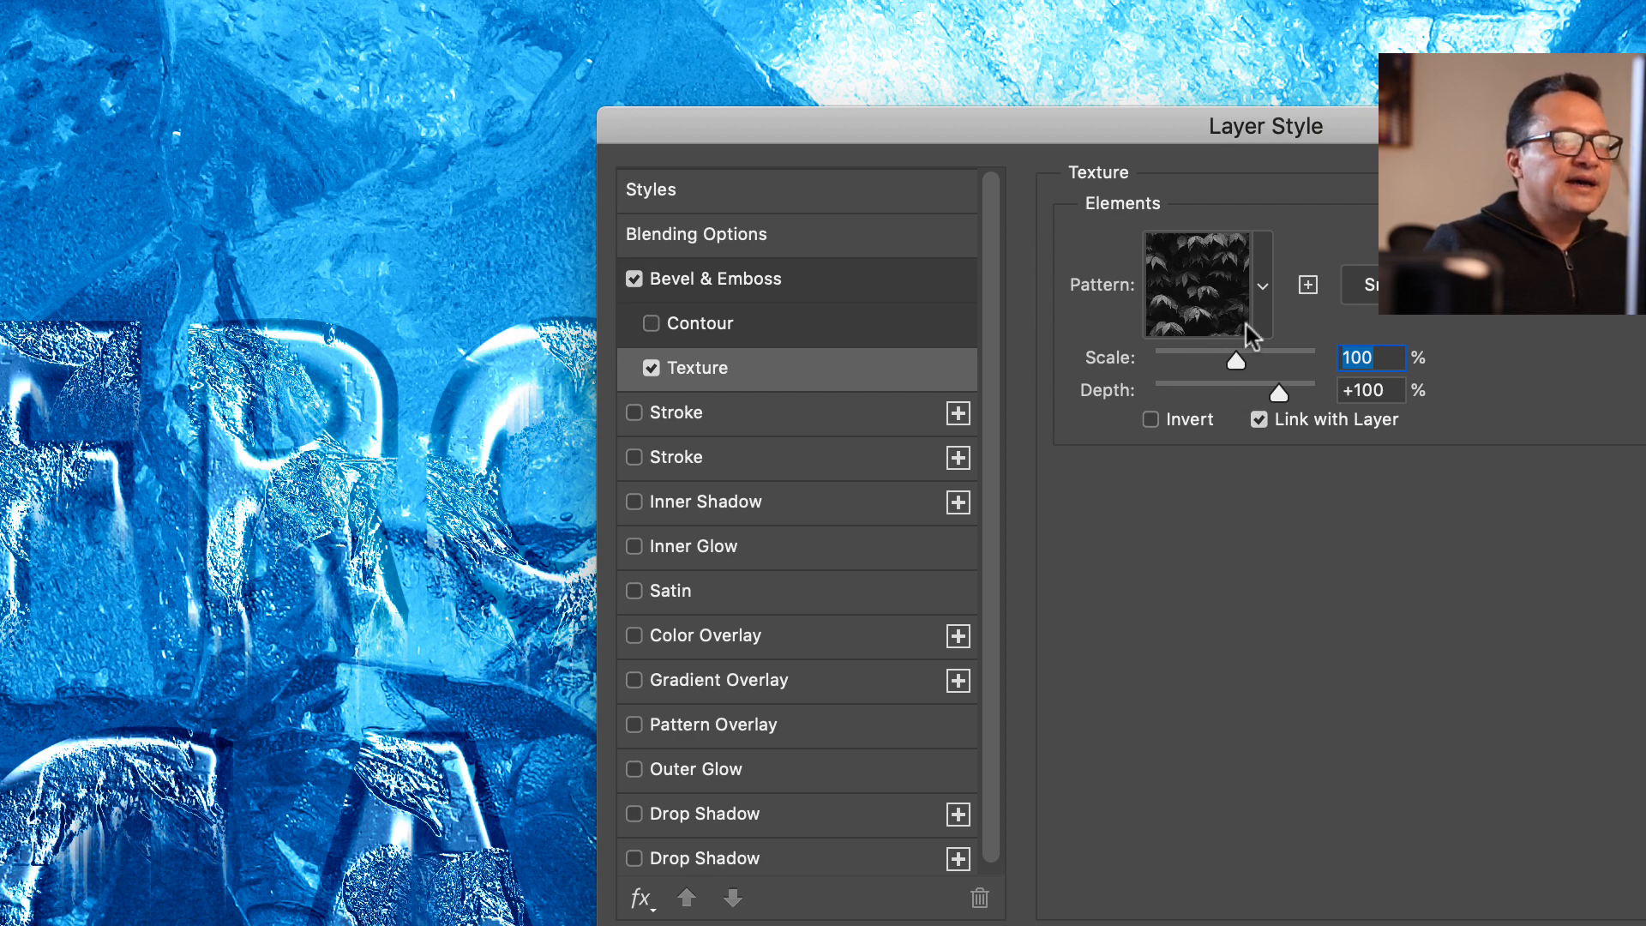
{"action": "left_click", "coordinate": [1259, 289]}
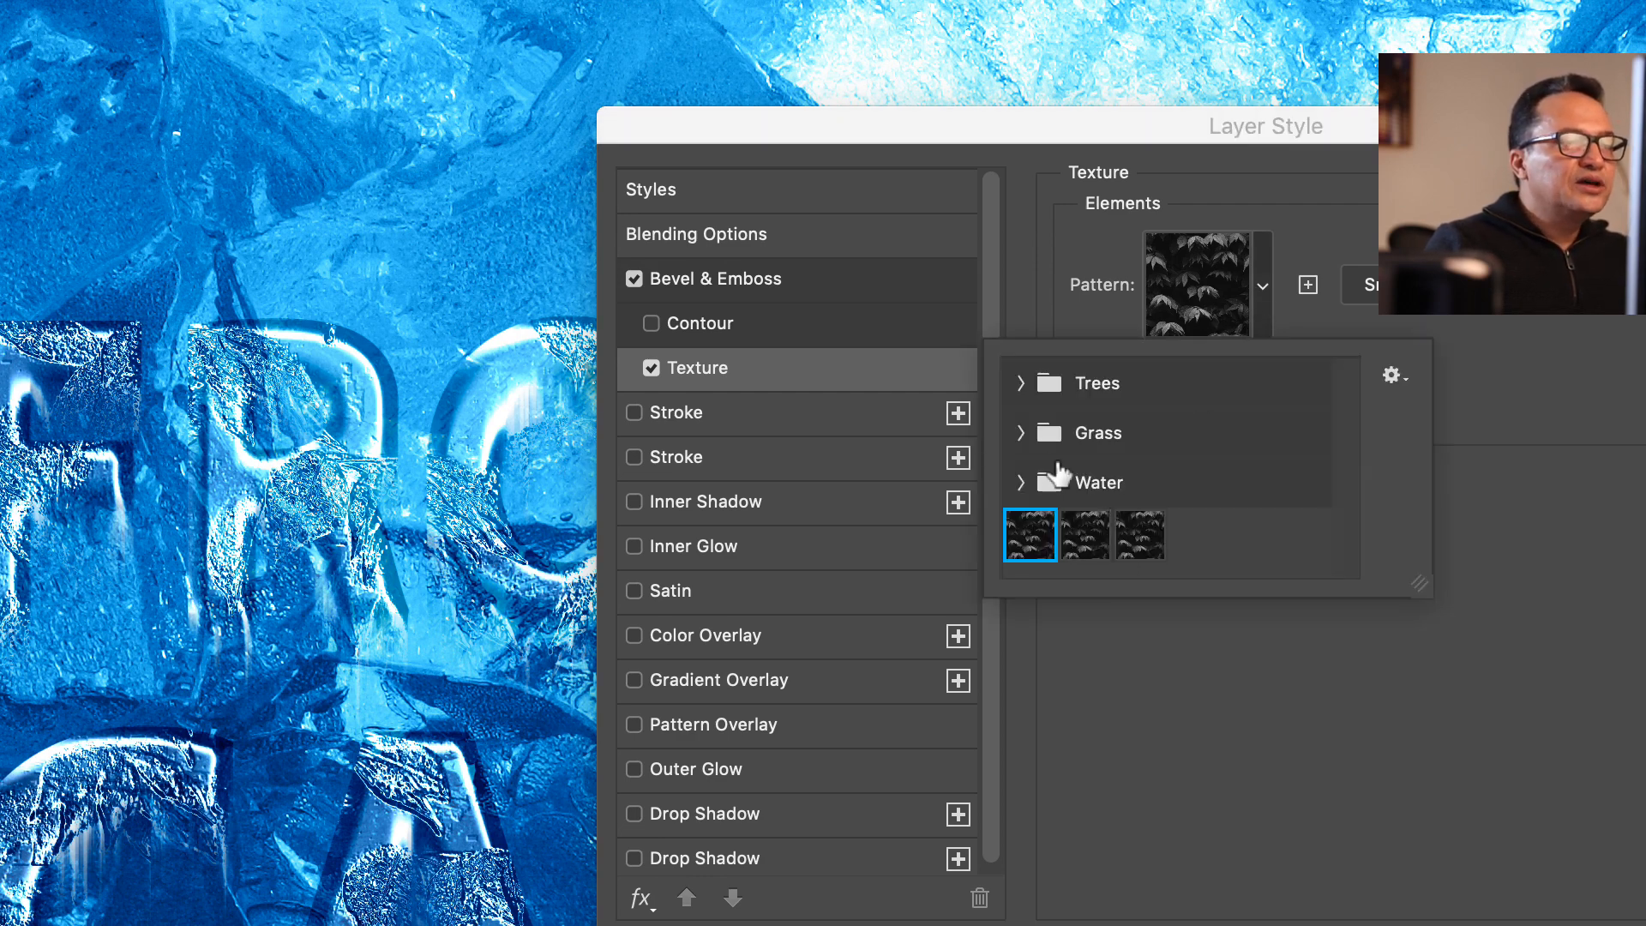
{"action": "left_click", "coordinate": [1024, 485]}
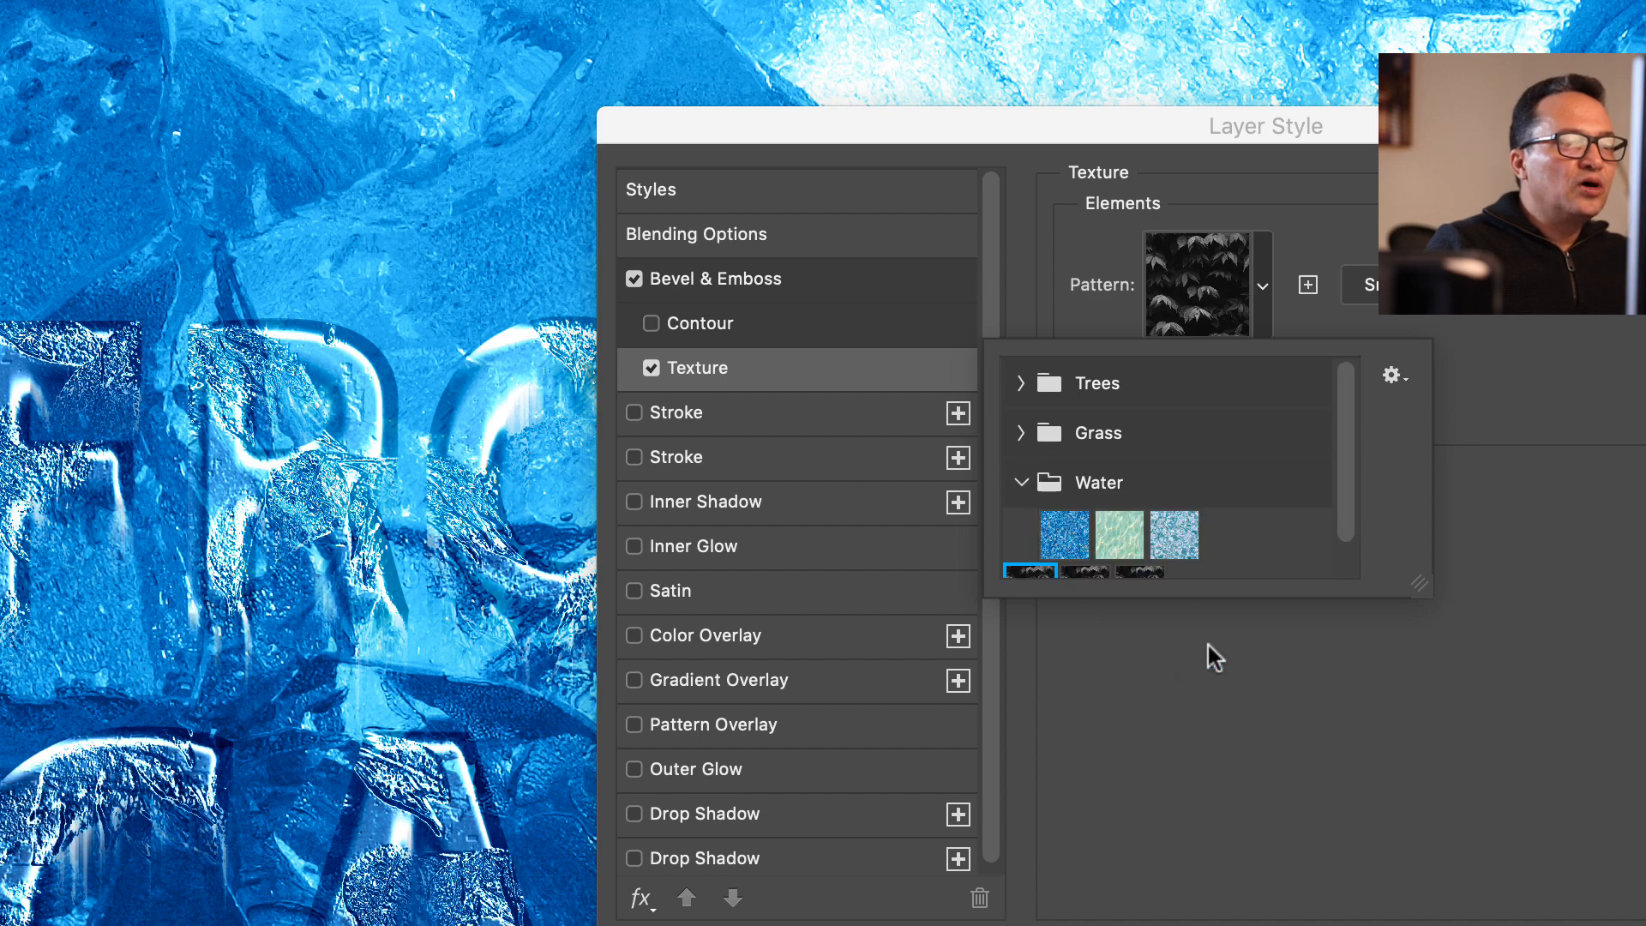
{"action": "left_click", "coordinate": [1172, 536]}
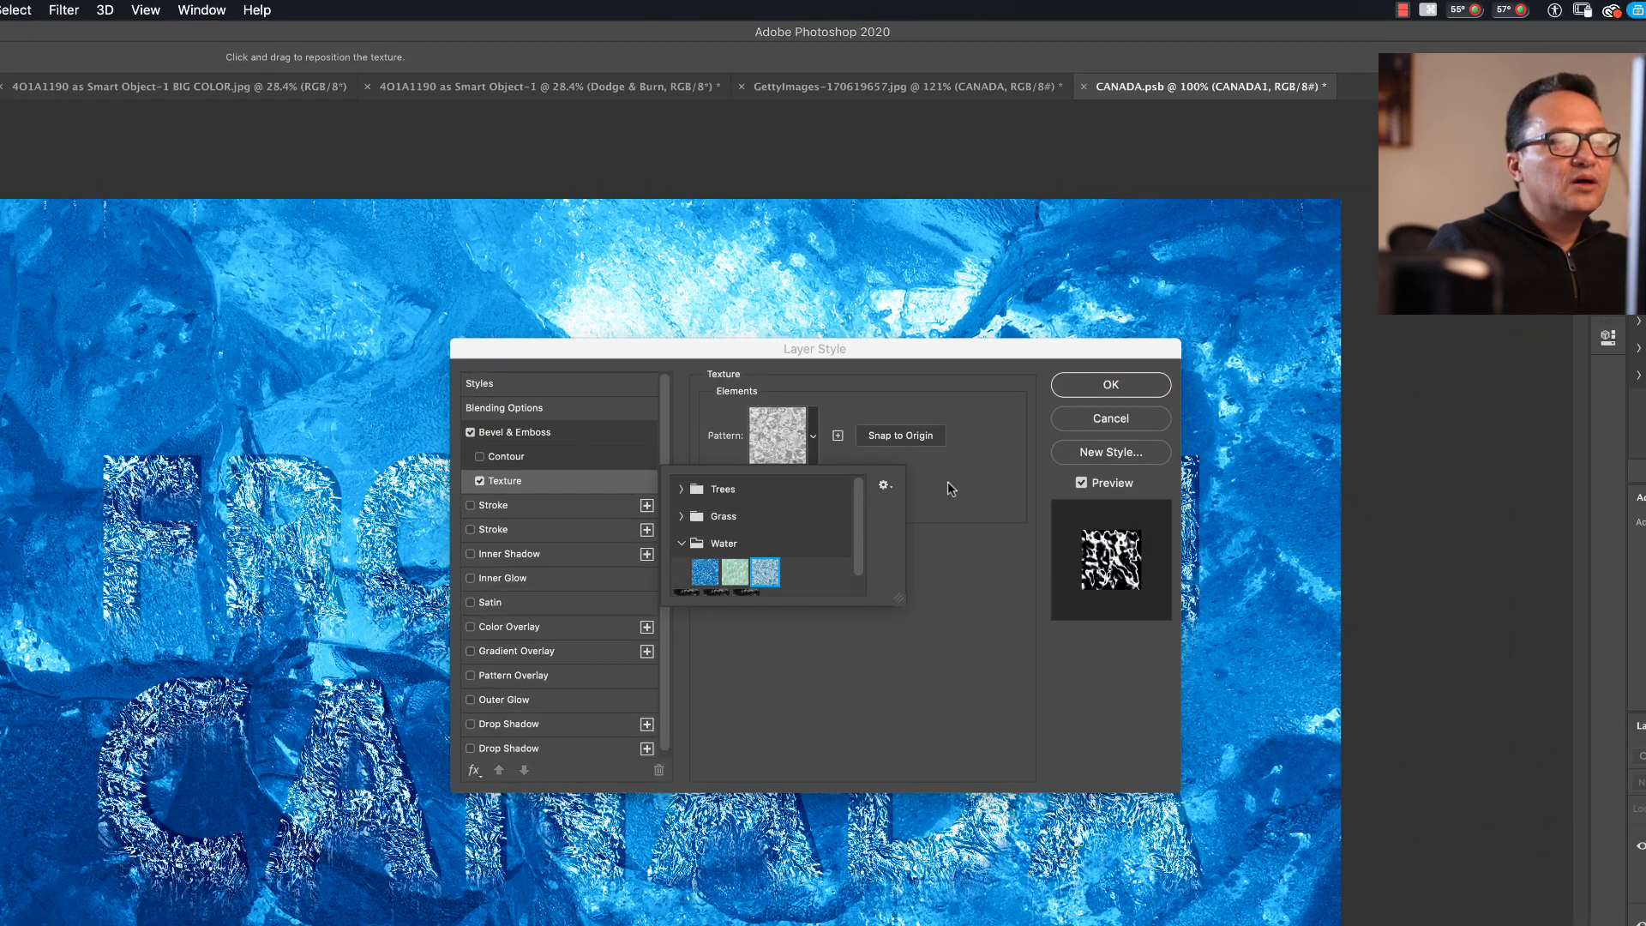
{"action": "left_click", "coordinate": [1028, 465]}
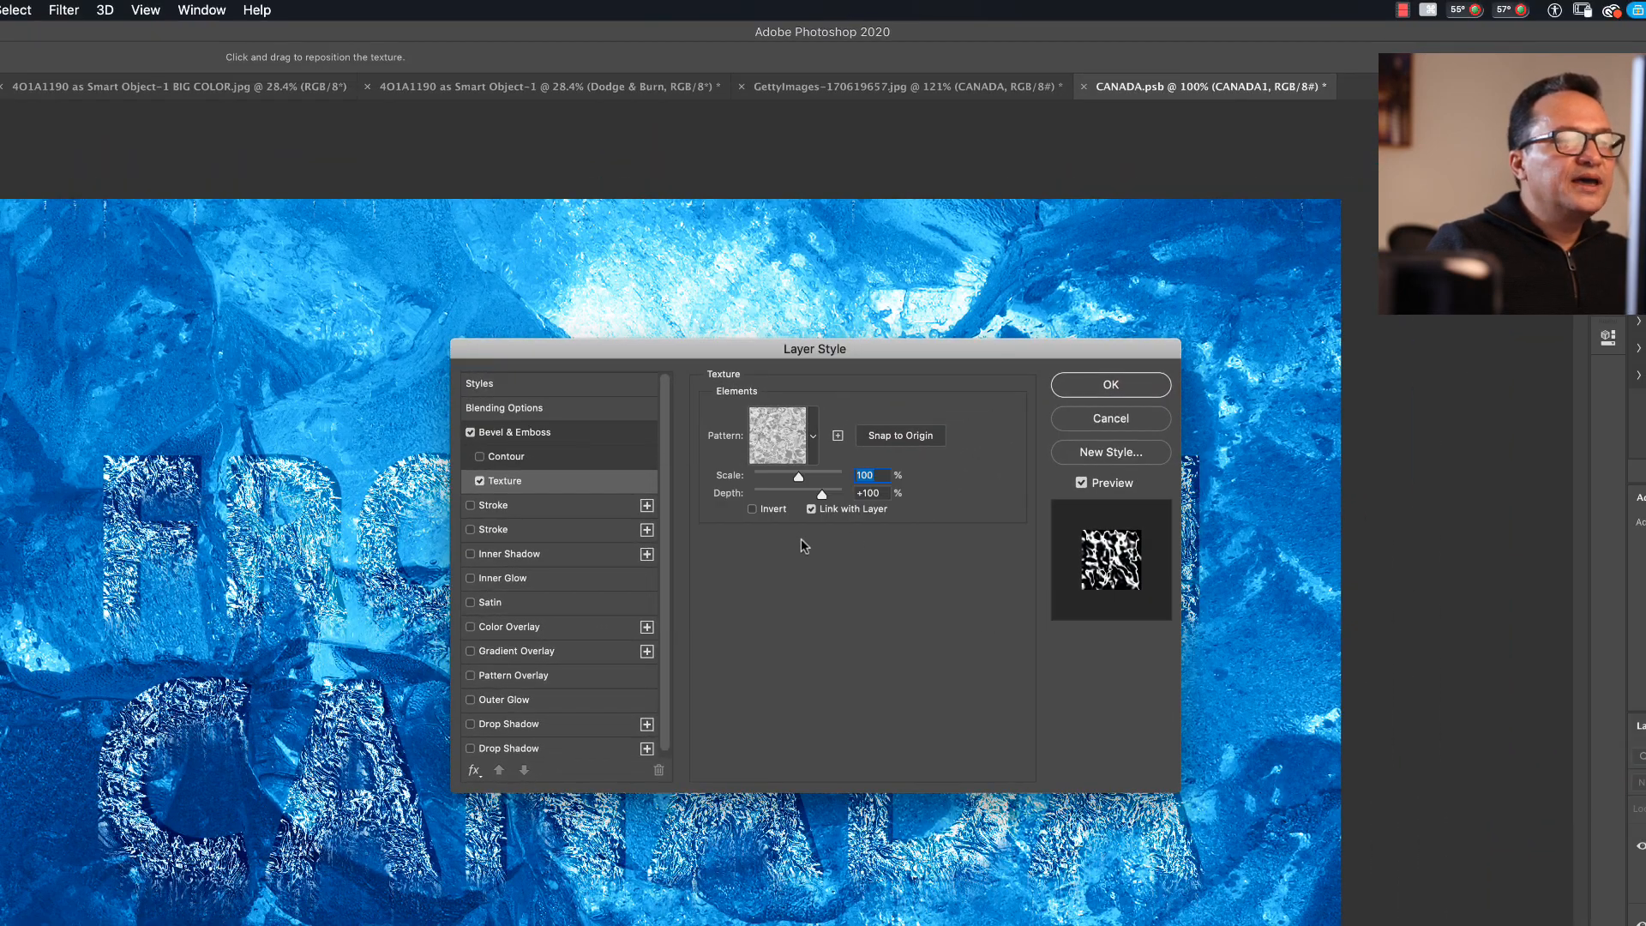
- Set the bevel texture's Scale to 458% and Depth to +6%, and apply the layer style
{"action": "left_click_drag", "start_coordinate": [800, 477], "coordinate": [811, 477]}
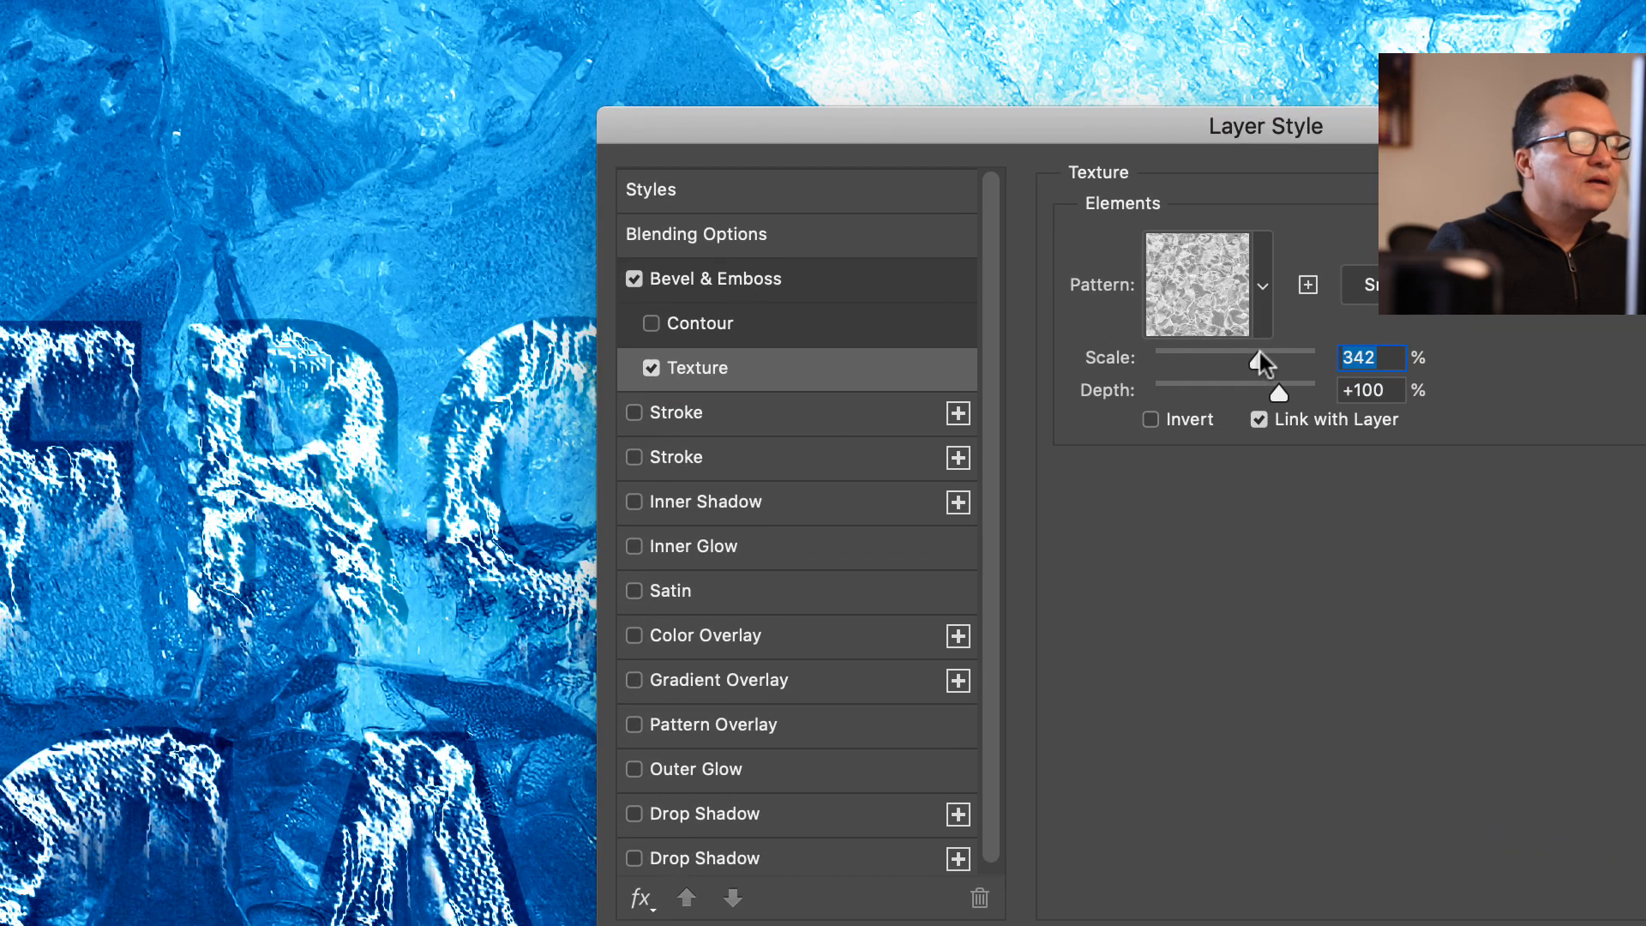
{"action": "left_click_drag", "start_coordinate": [1258, 354], "coordinate": [1269, 400]}
{"action": "left_click_drag", "start_coordinate": [485, 400], "coordinate": [470, 400]}
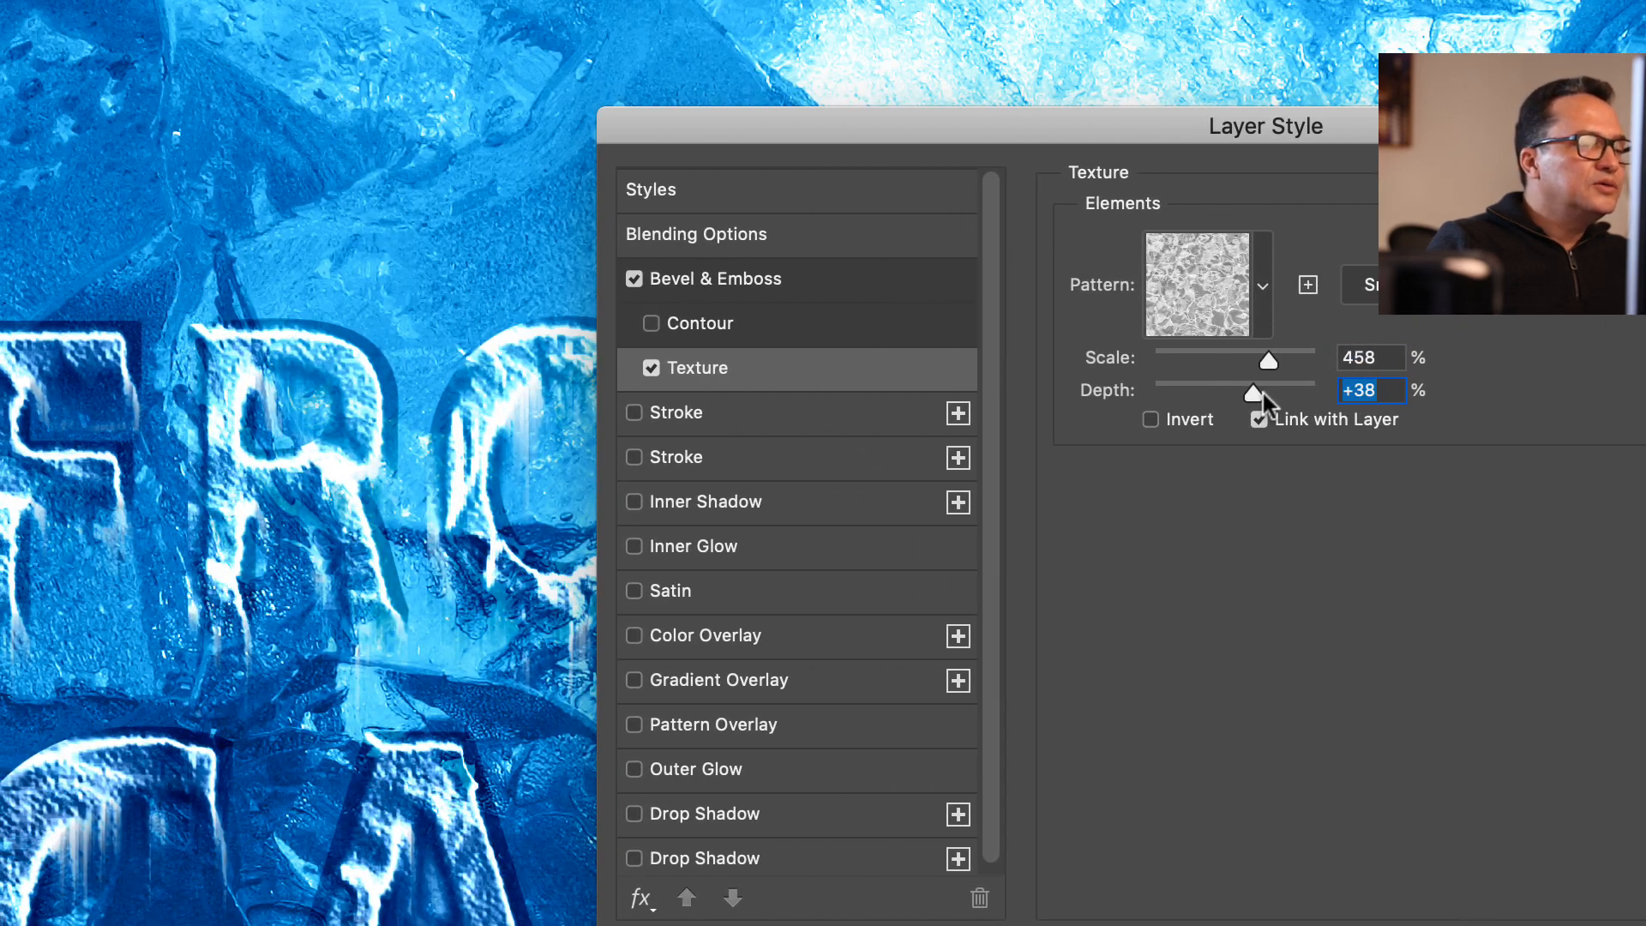
{"action": "left_click_drag", "start_coordinate": [1262, 394], "coordinate": [1233, 398]}
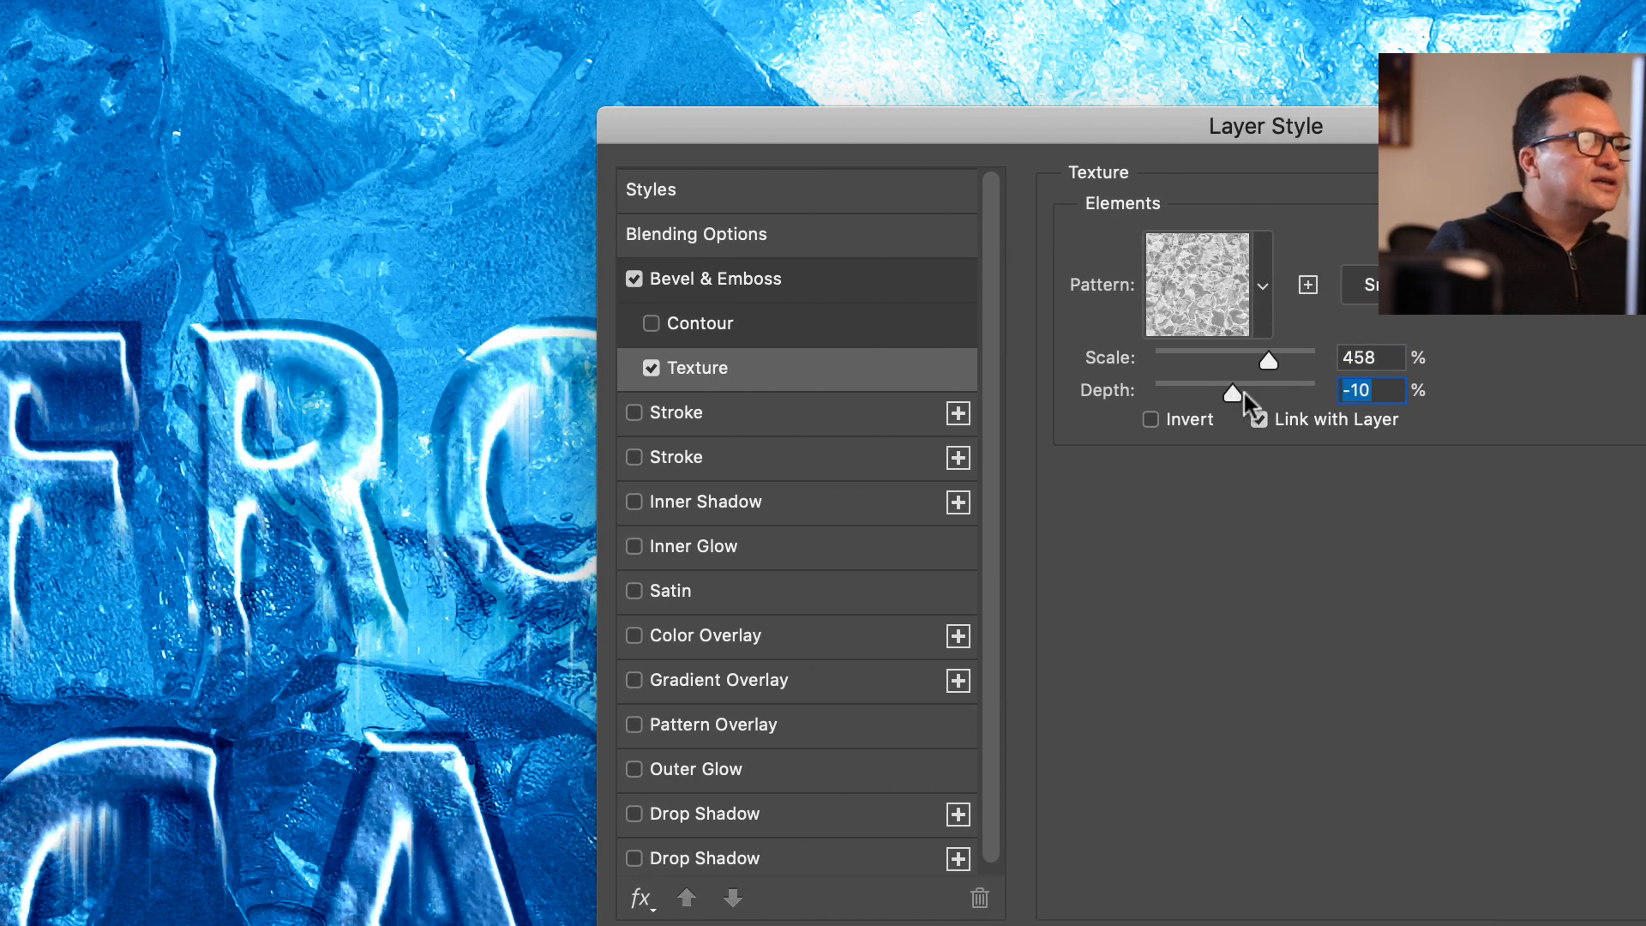
{"action": "left_click_drag", "start_coordinate": [1236, 398], "coordinate": [1240, 393]}
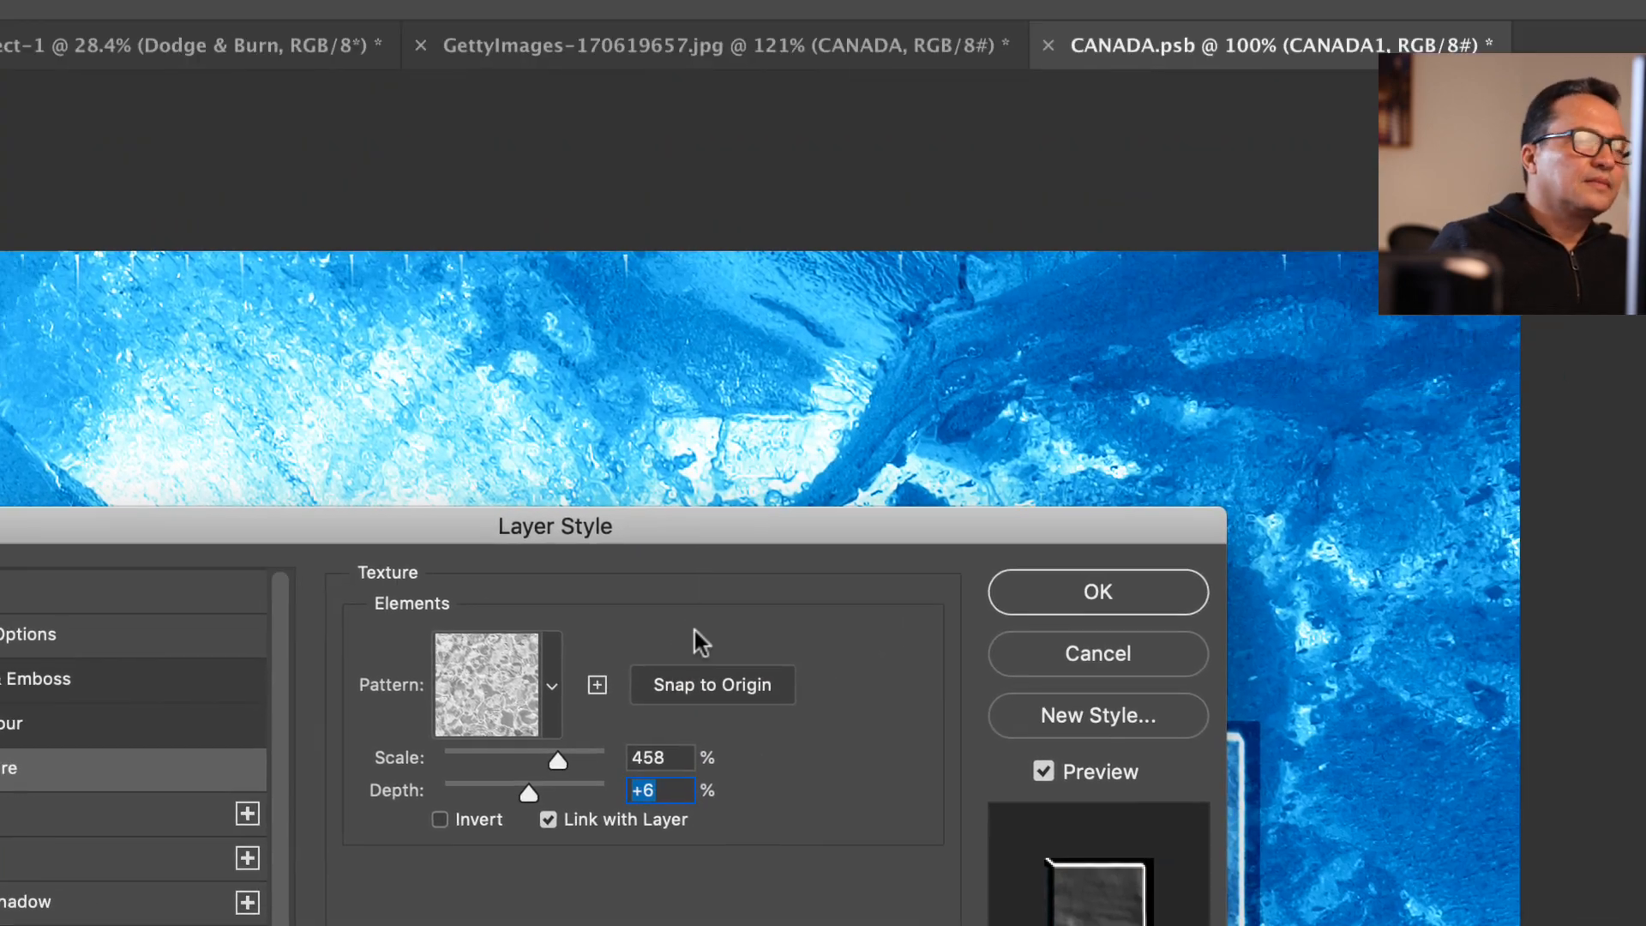
{"action": "key", "text": "Escape"}
{"action": "left_click", "coordinate": [892, 706]}
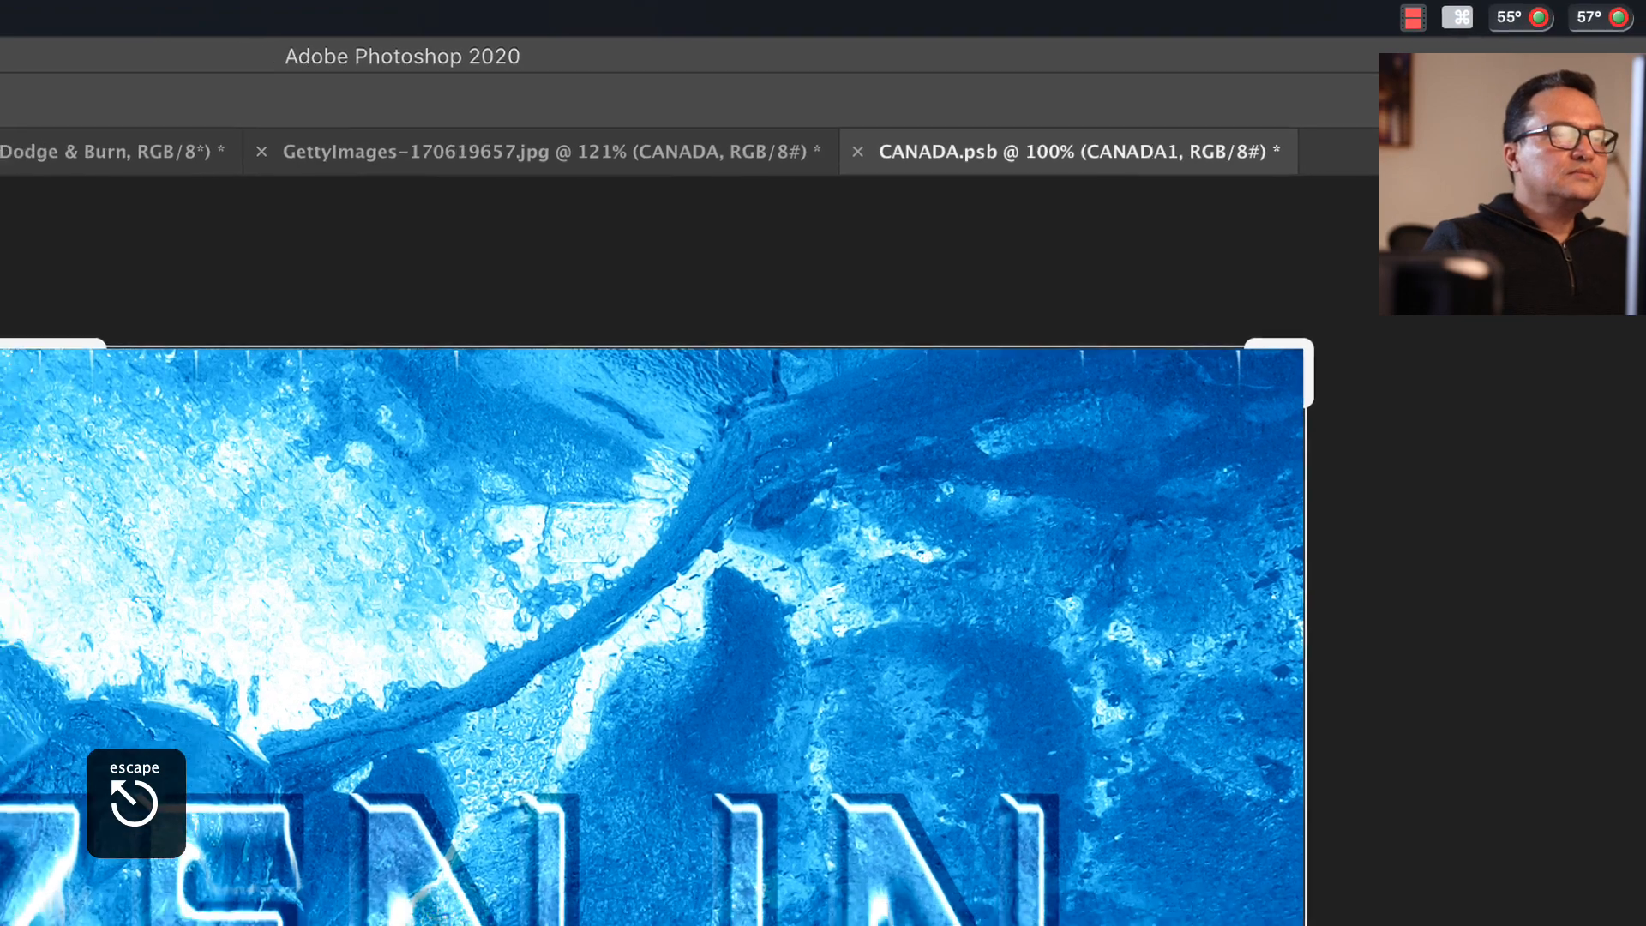
{"action": "key", "text": "Escape"}
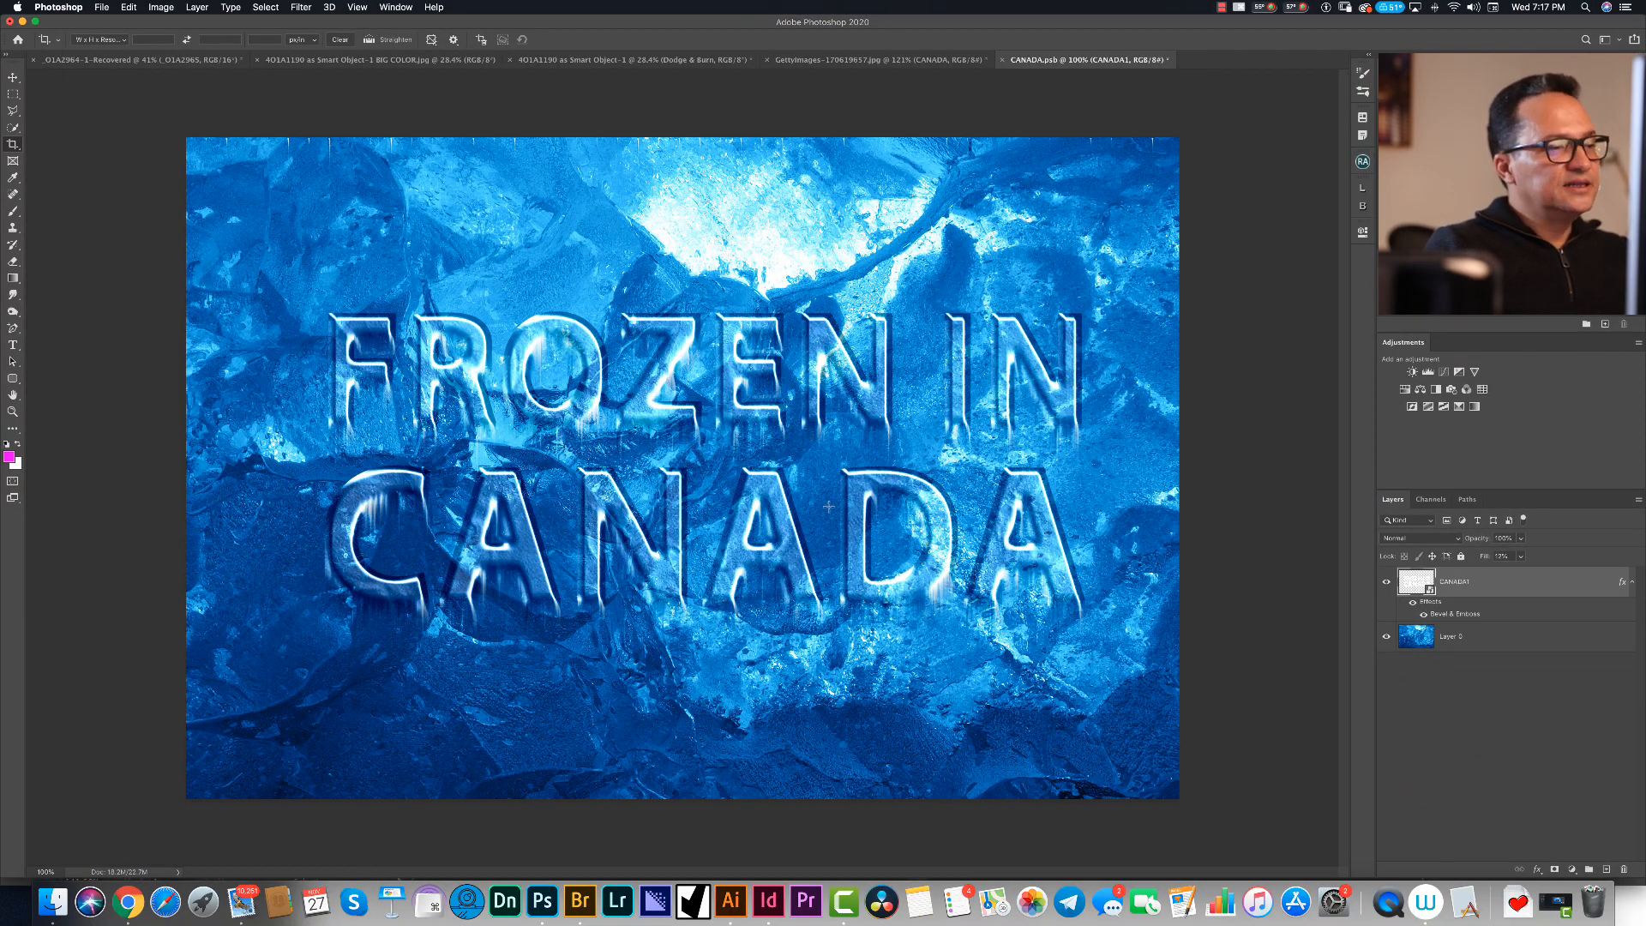
- Open the contents of the CANADA1 smart object, and the CANADA smart object nested inside it
{"action": "key", "text": "super+0"}
{"action": "key", "text": "z"}
{"action": "key", "text": "super+0"}
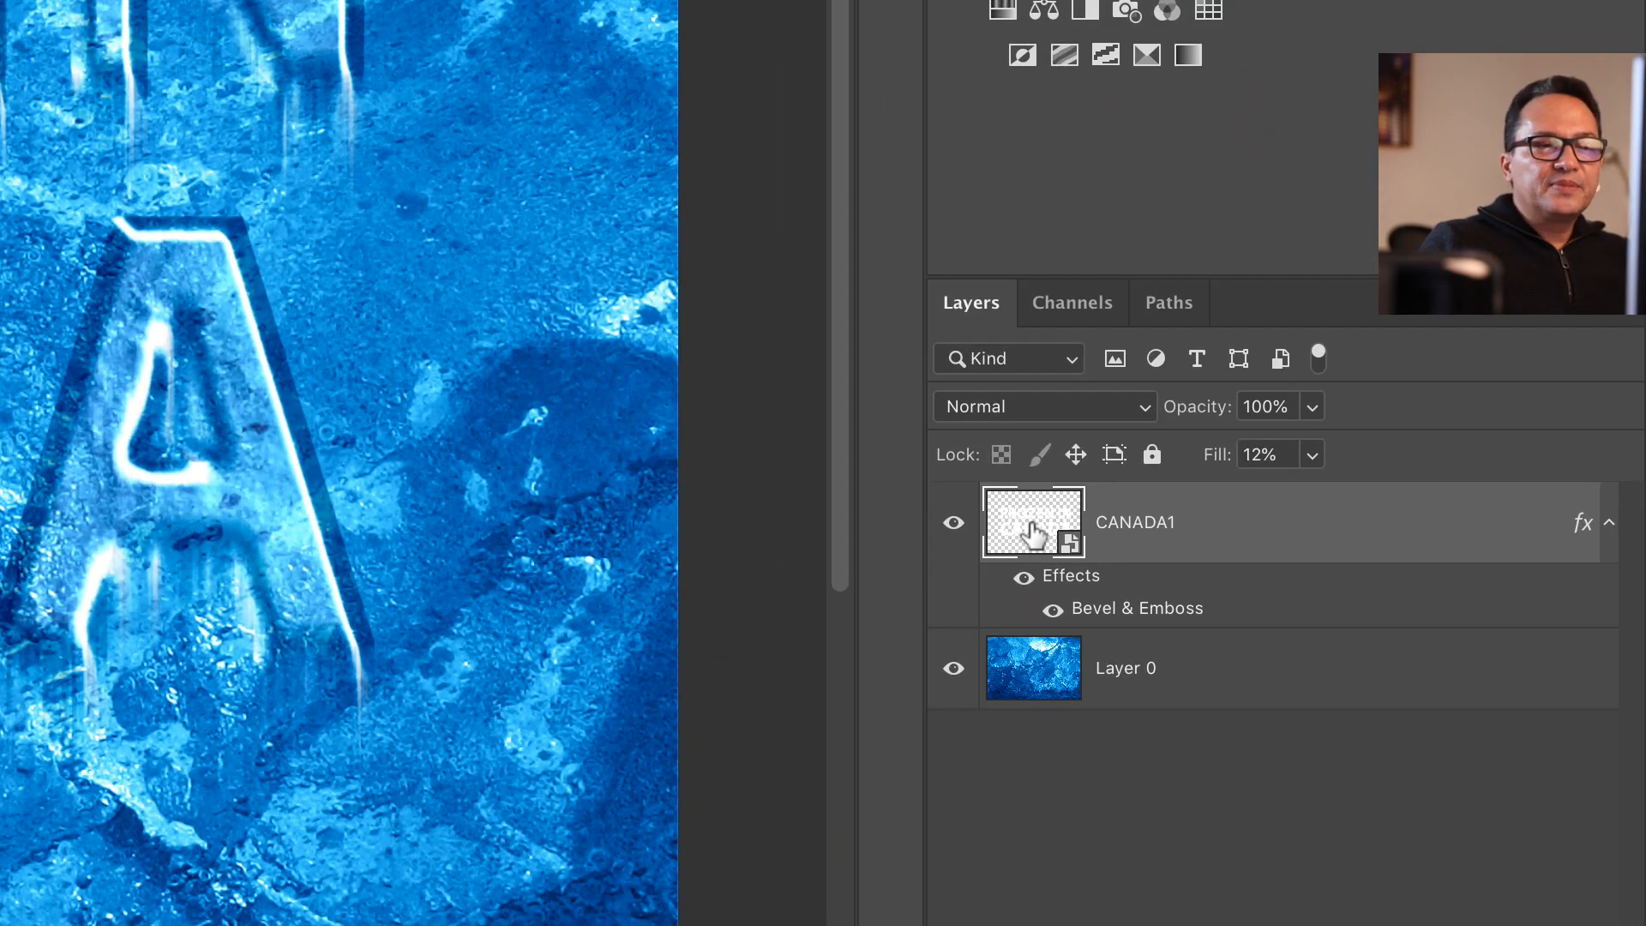
{"action": "double_click", "coordinate": [1032, 524]}
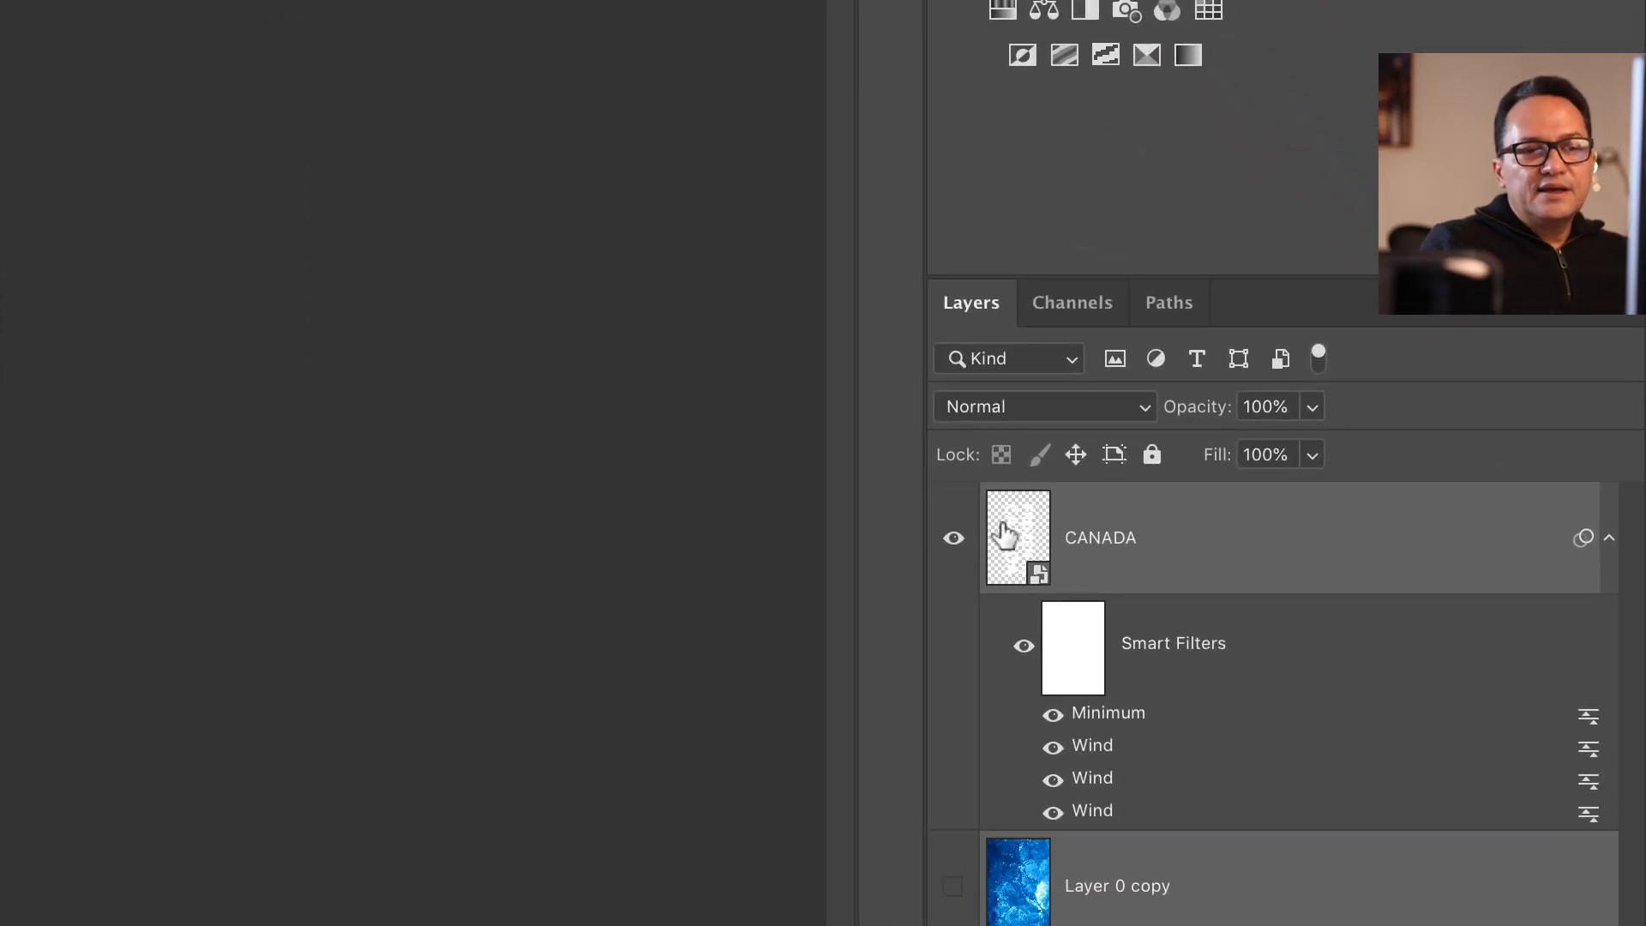
{"action": "double_click", "coordinate": [1005, 533]}
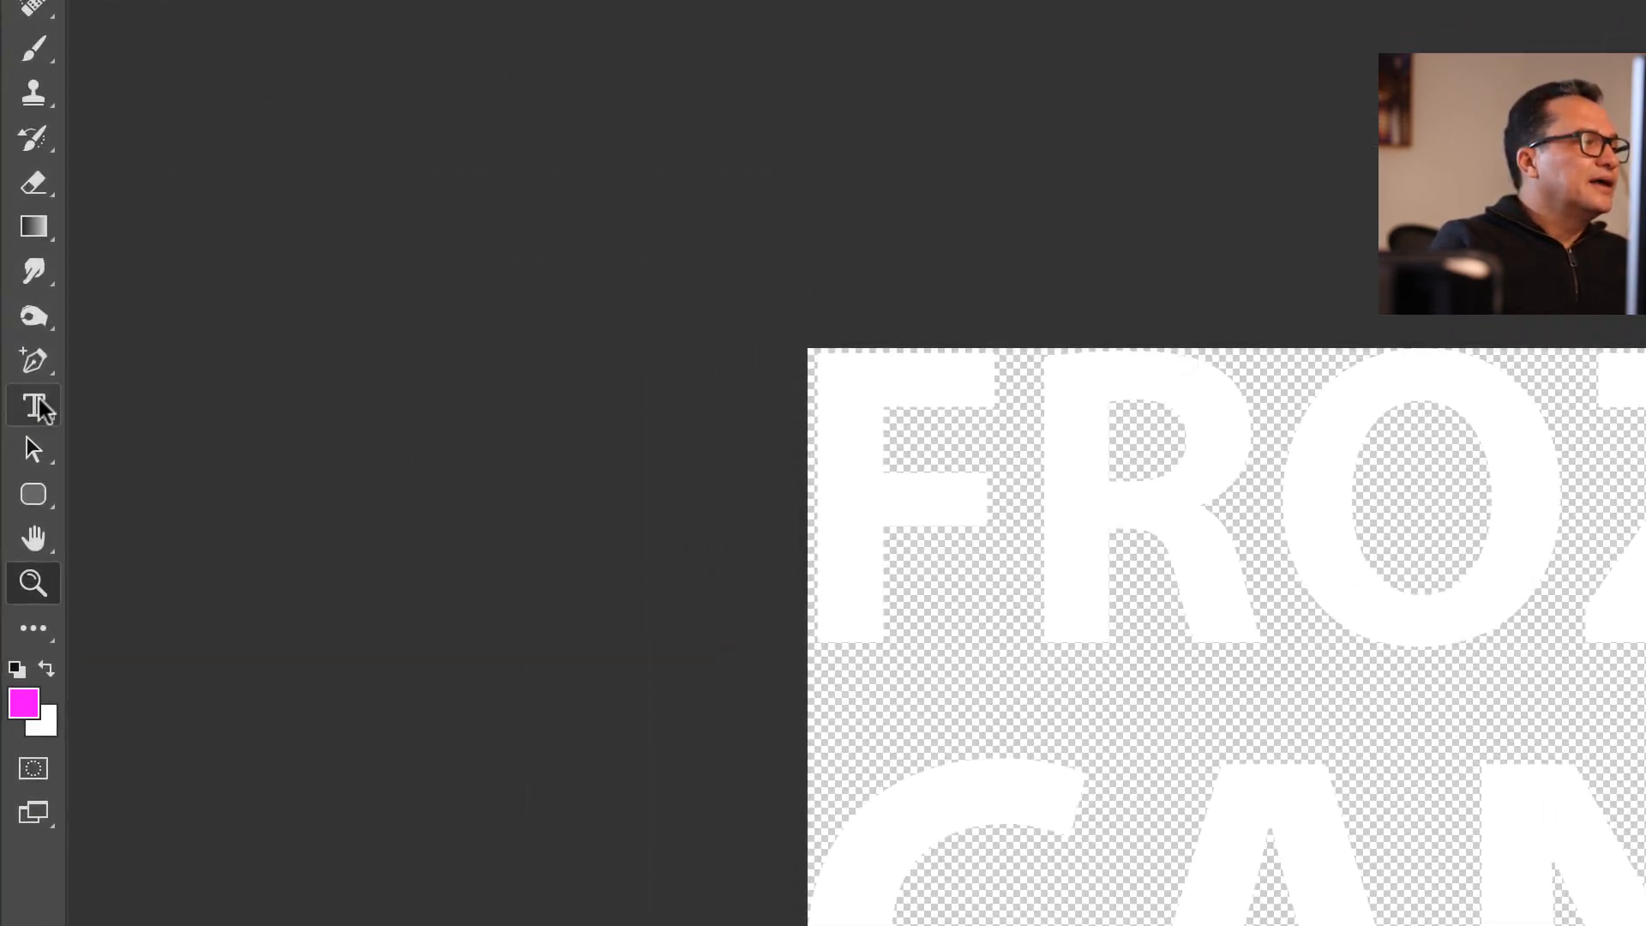
- Replace the FROZEN IN text with GELADOS NOS in capital letters
{"action": "left_click", "coordinate": [14, 348]}
{"action": "left_click", "coordinate": [1231, 364]}
{"action": "key", "text": "ctrl+a"}
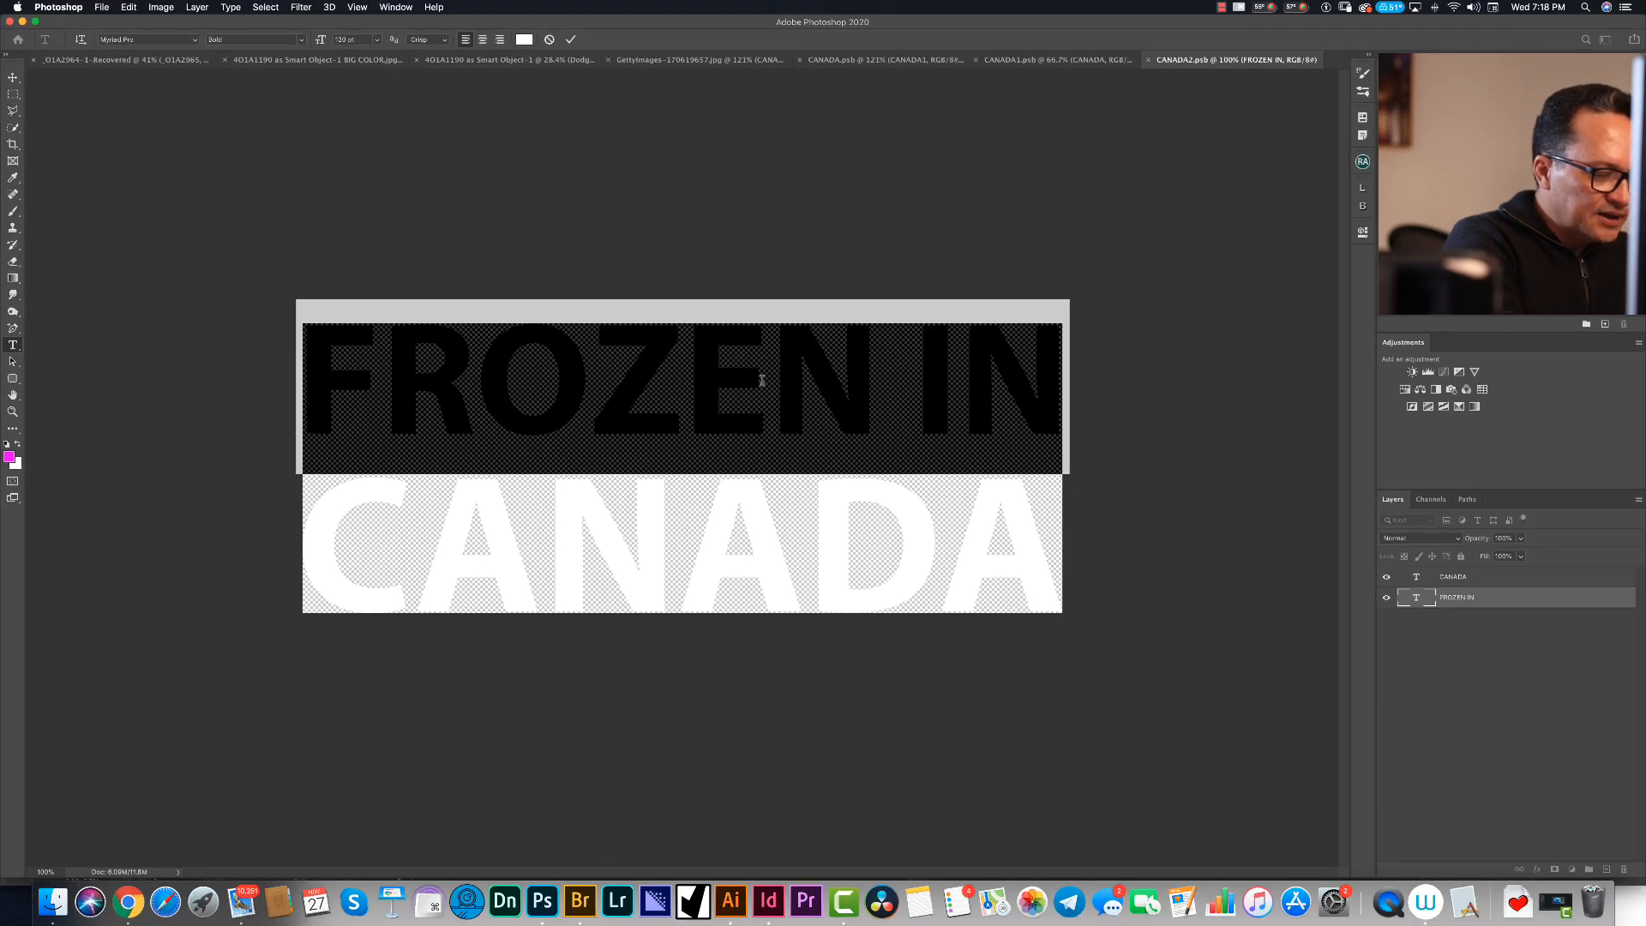
{"action": "type", "text": "gelado"}
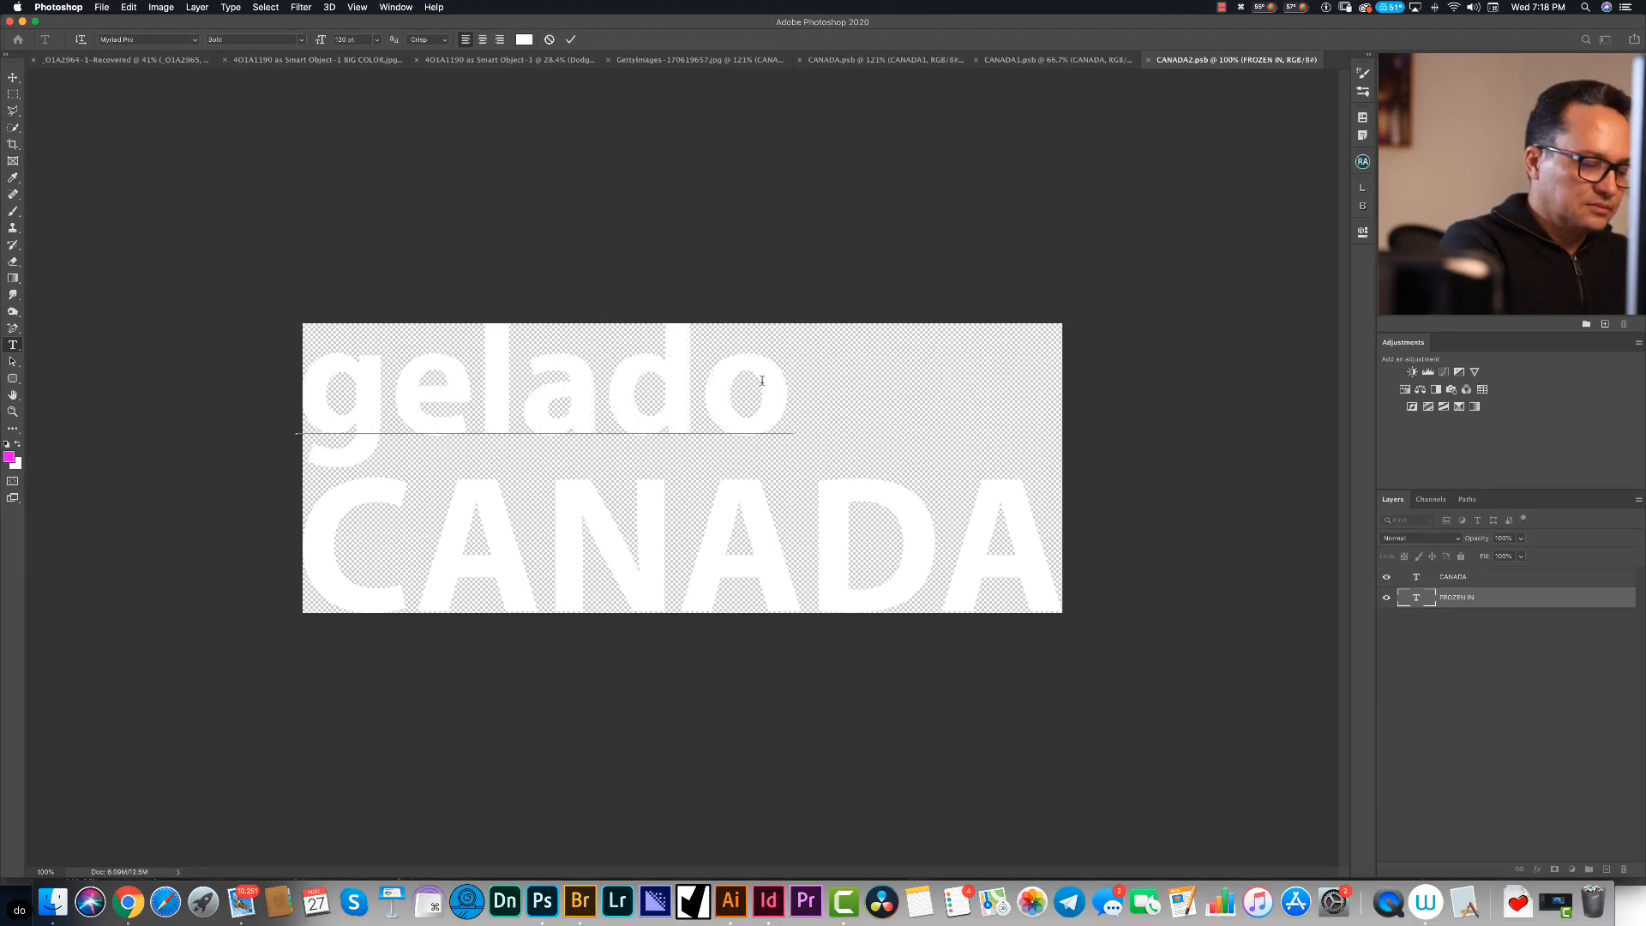
{"action": "type", "text": "s"}
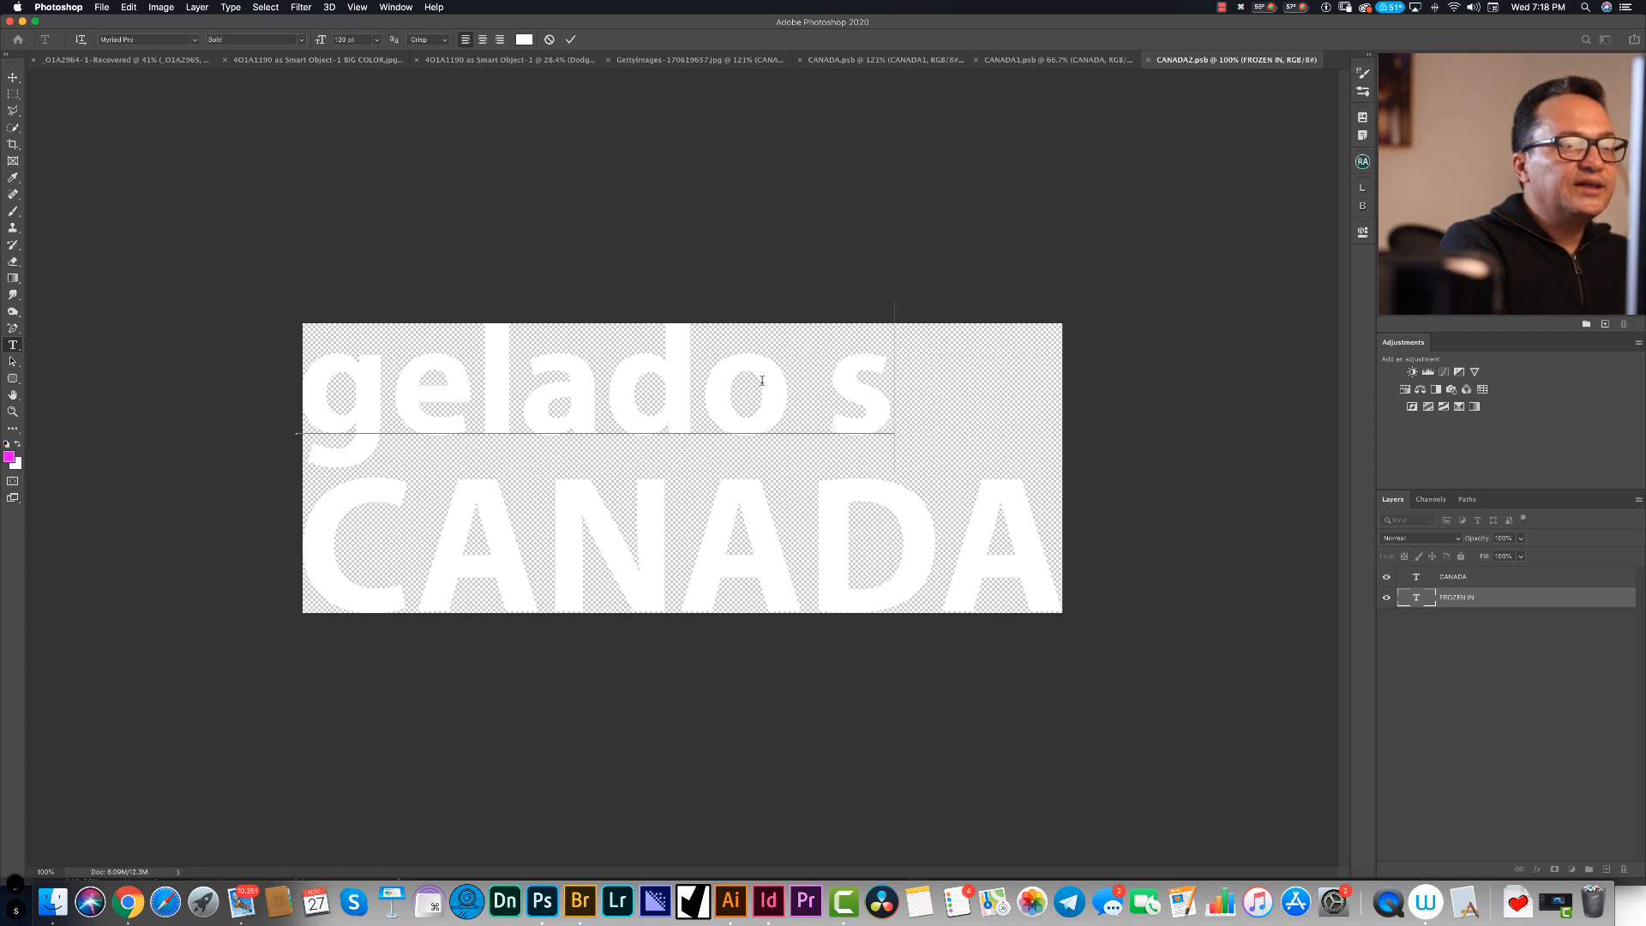
{"action": "key", "text": "BackSpace"}
{"action": "key", "text": "BackSpace"}
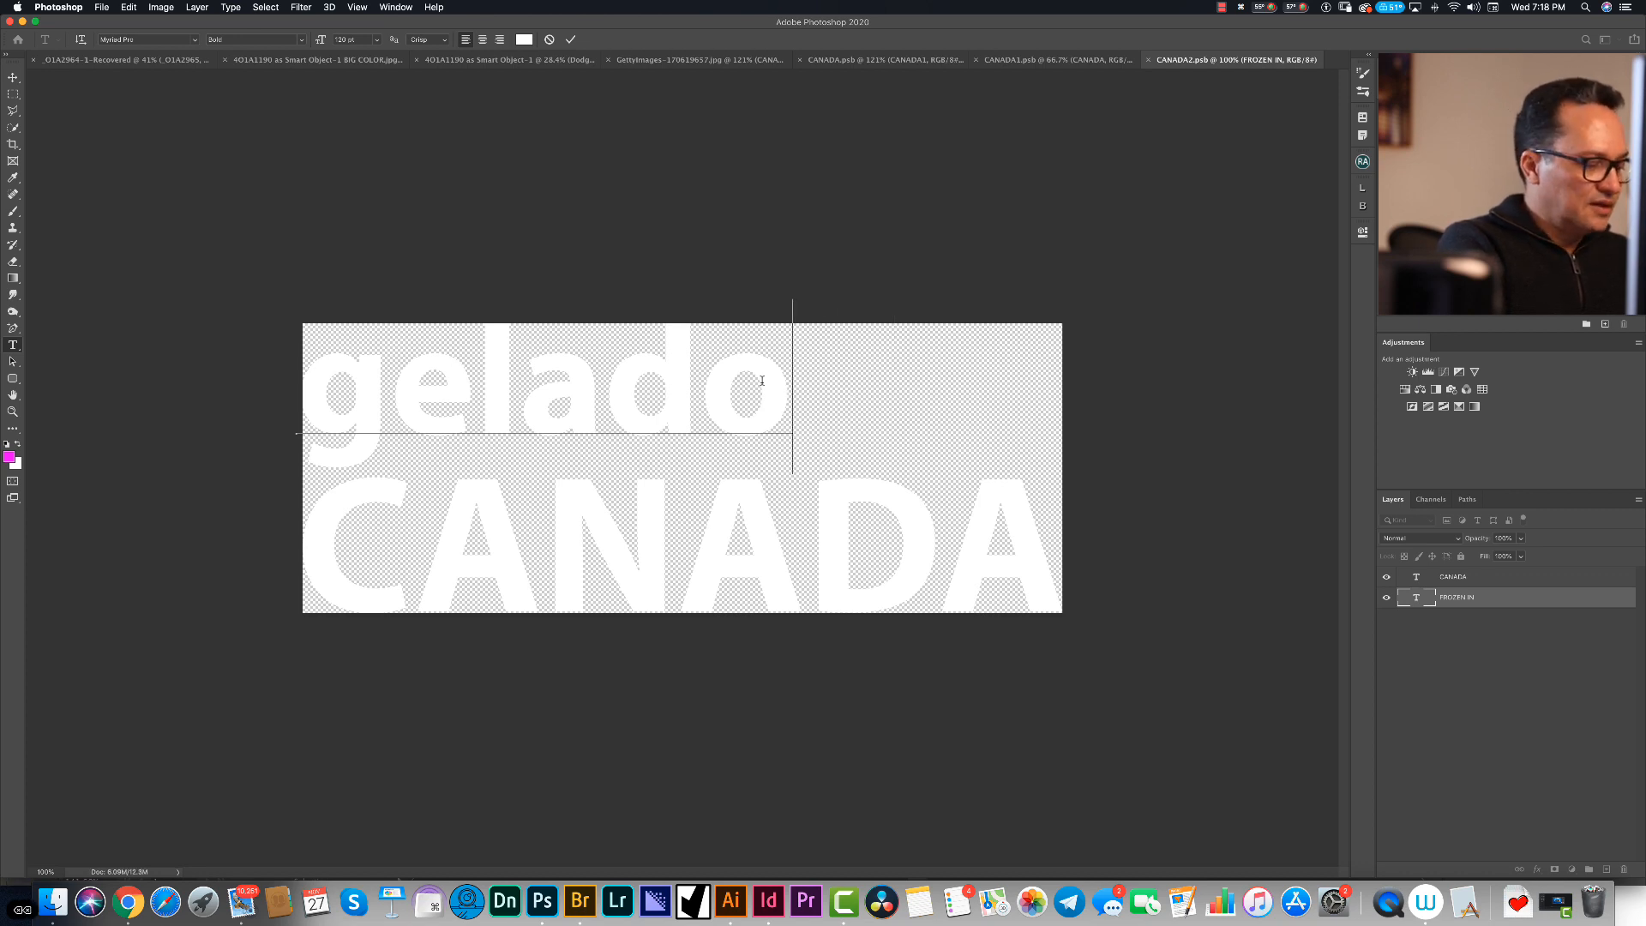
{"action": "key", "text": "BackSpace"}
{"action": "key", "text": "BackSpace"}
{"action": "key", "text": "BackSpace"}
{"action": "key", "text": "BackSpace"}
{"action": "key", "text": "BackSpace"}
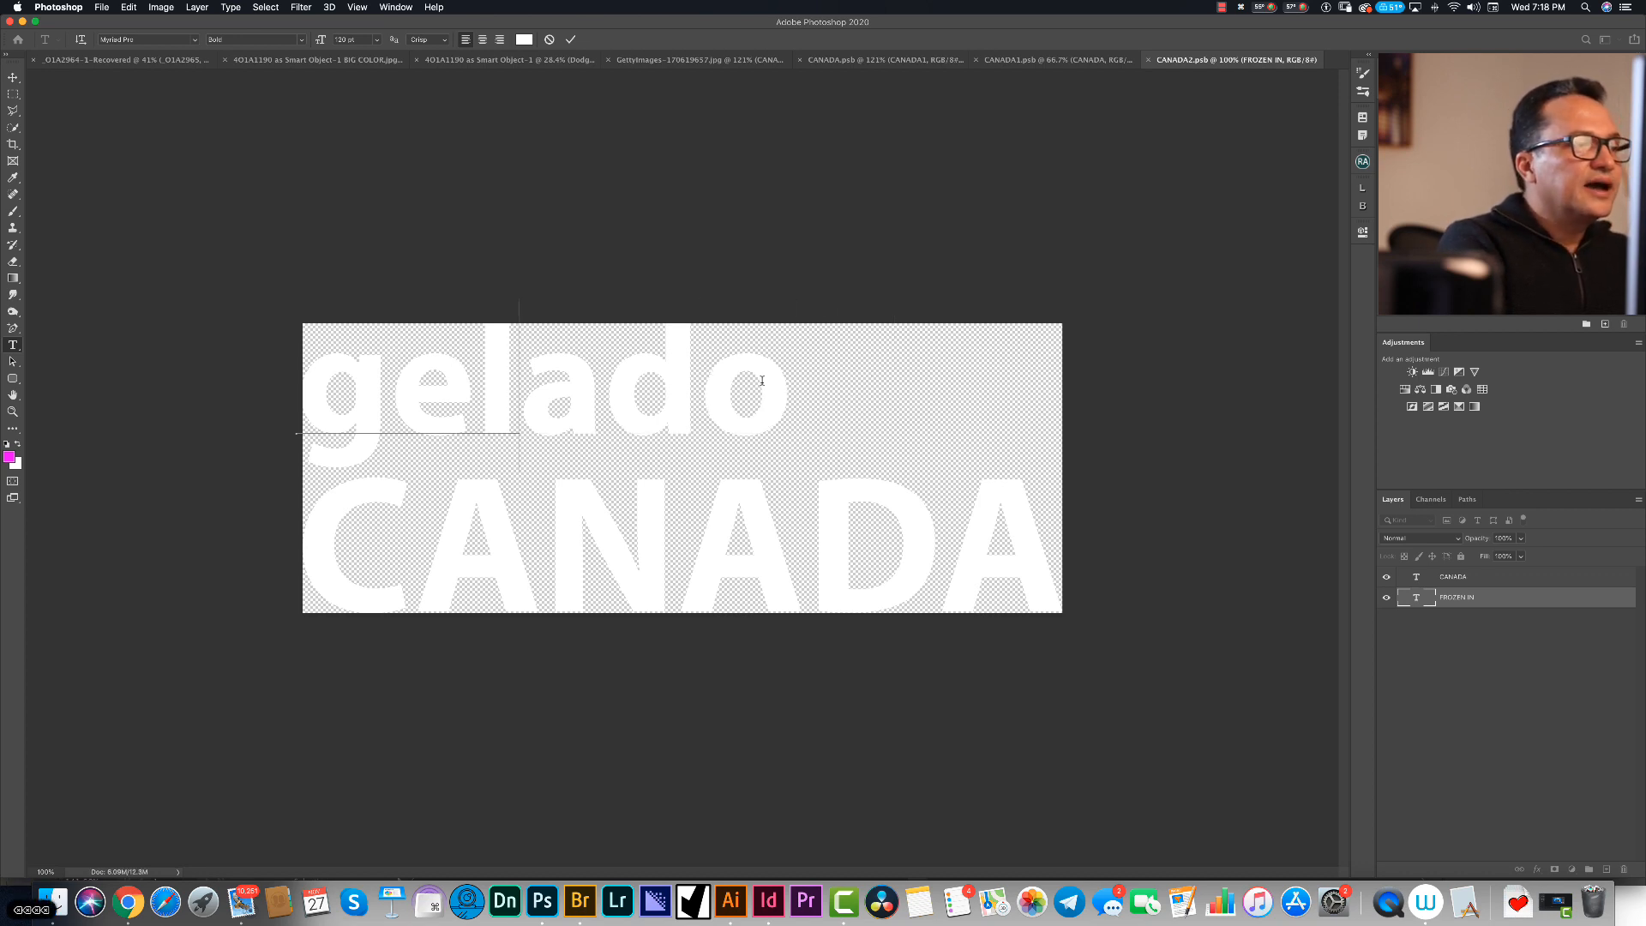
{"action": "key", "text": "BackSpace"}
{"action": "type", "text": "gelados"}
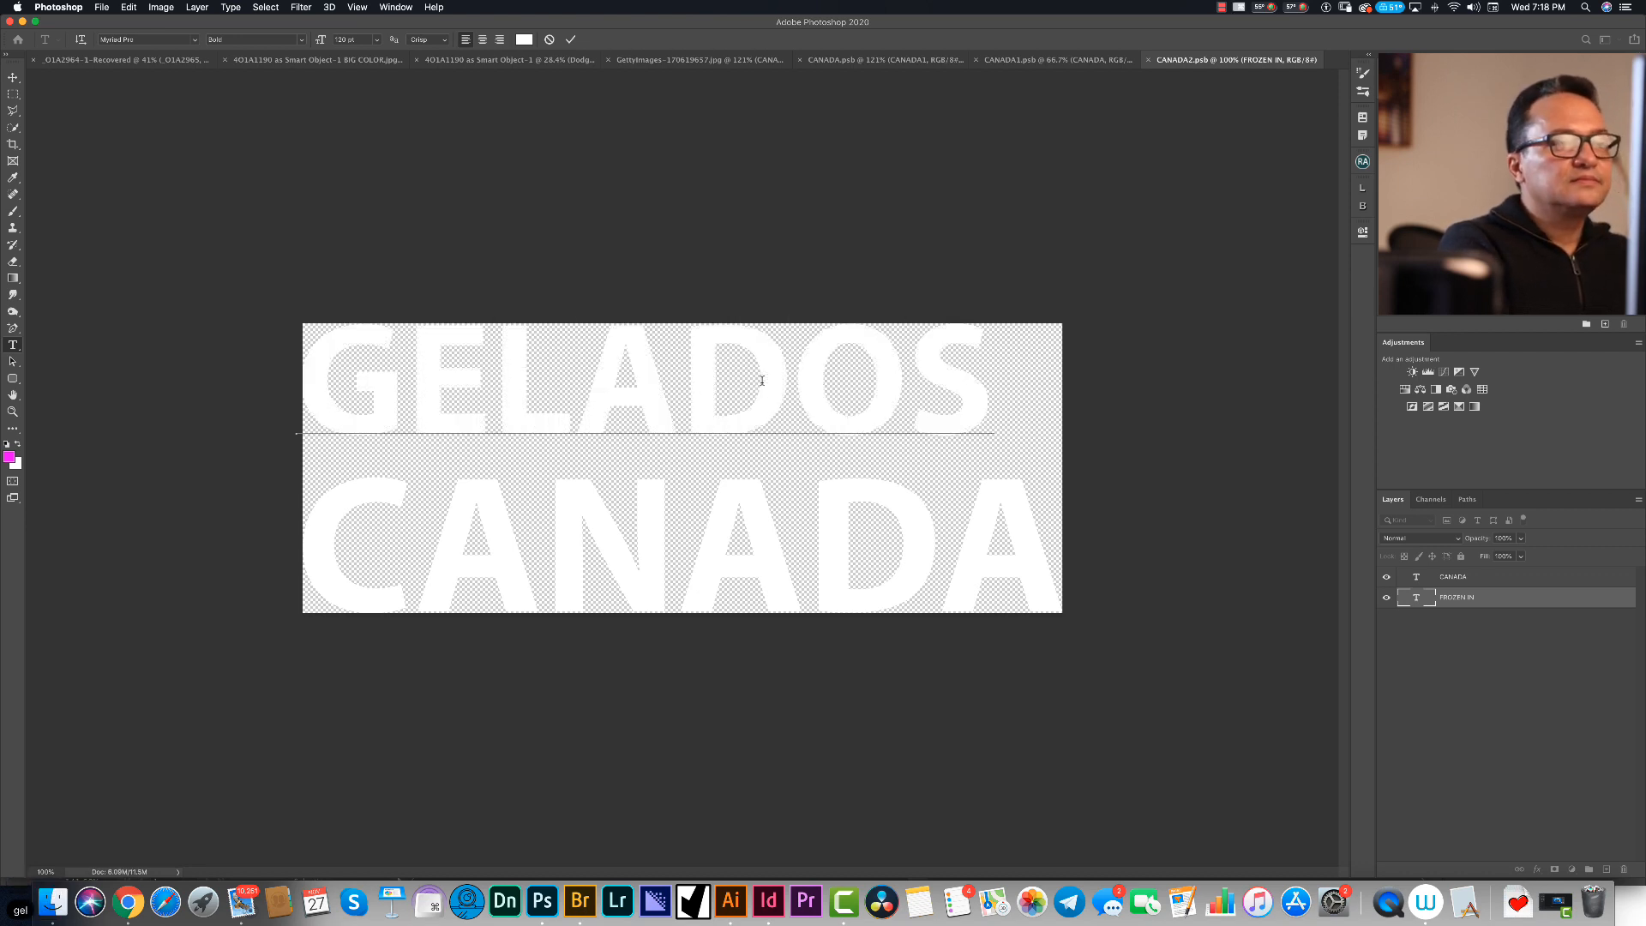
{"action": "type", "text": " i"}
- Scale the GELADOS NOS line down to about 88 pt so it fits within the canvas width
{"action": "key", "text": "super+t"}
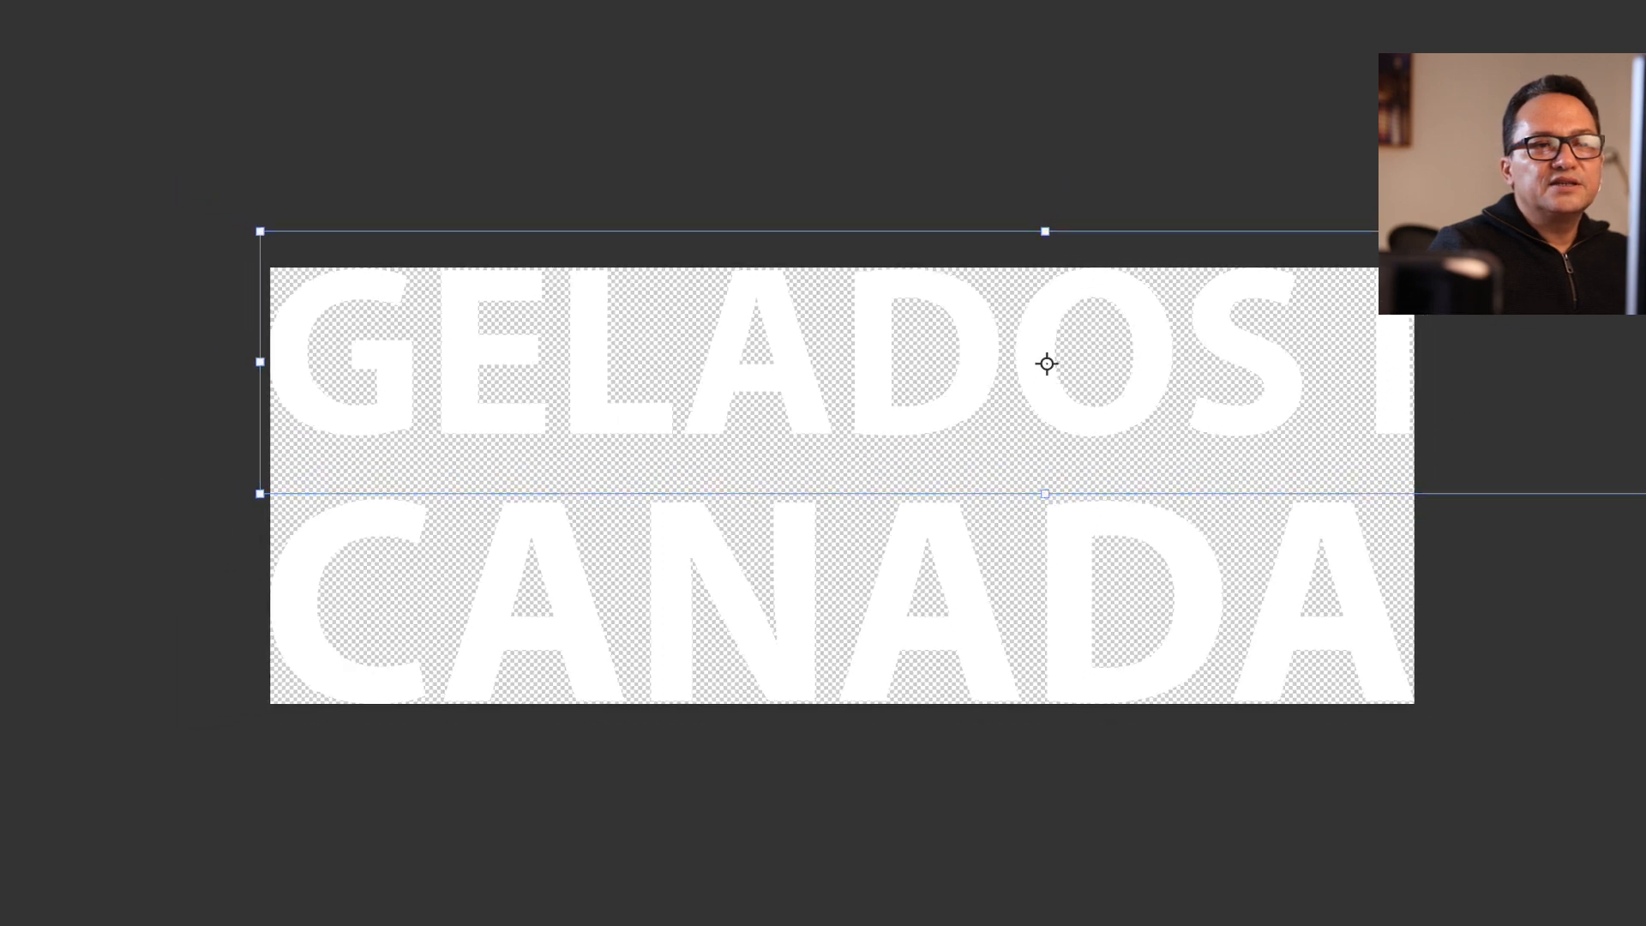
{"action": "left_click_drag", "start_coordinate": [1645, 240], "coordinate": [1368, 398]}
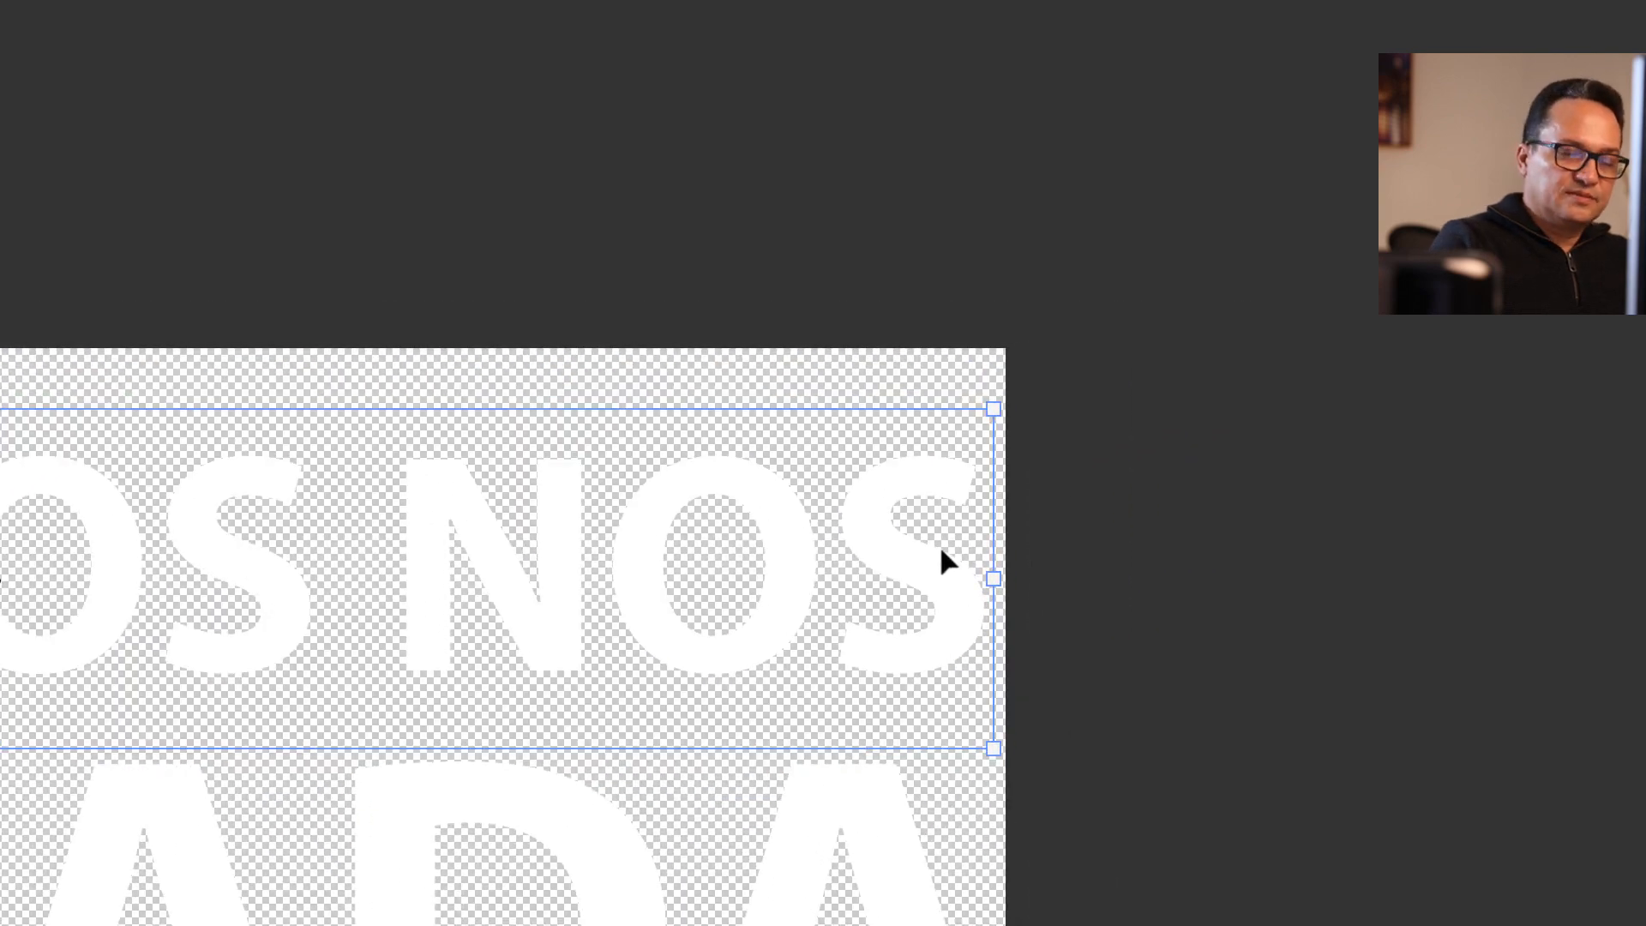
{"action": "key", "text": "Return"}
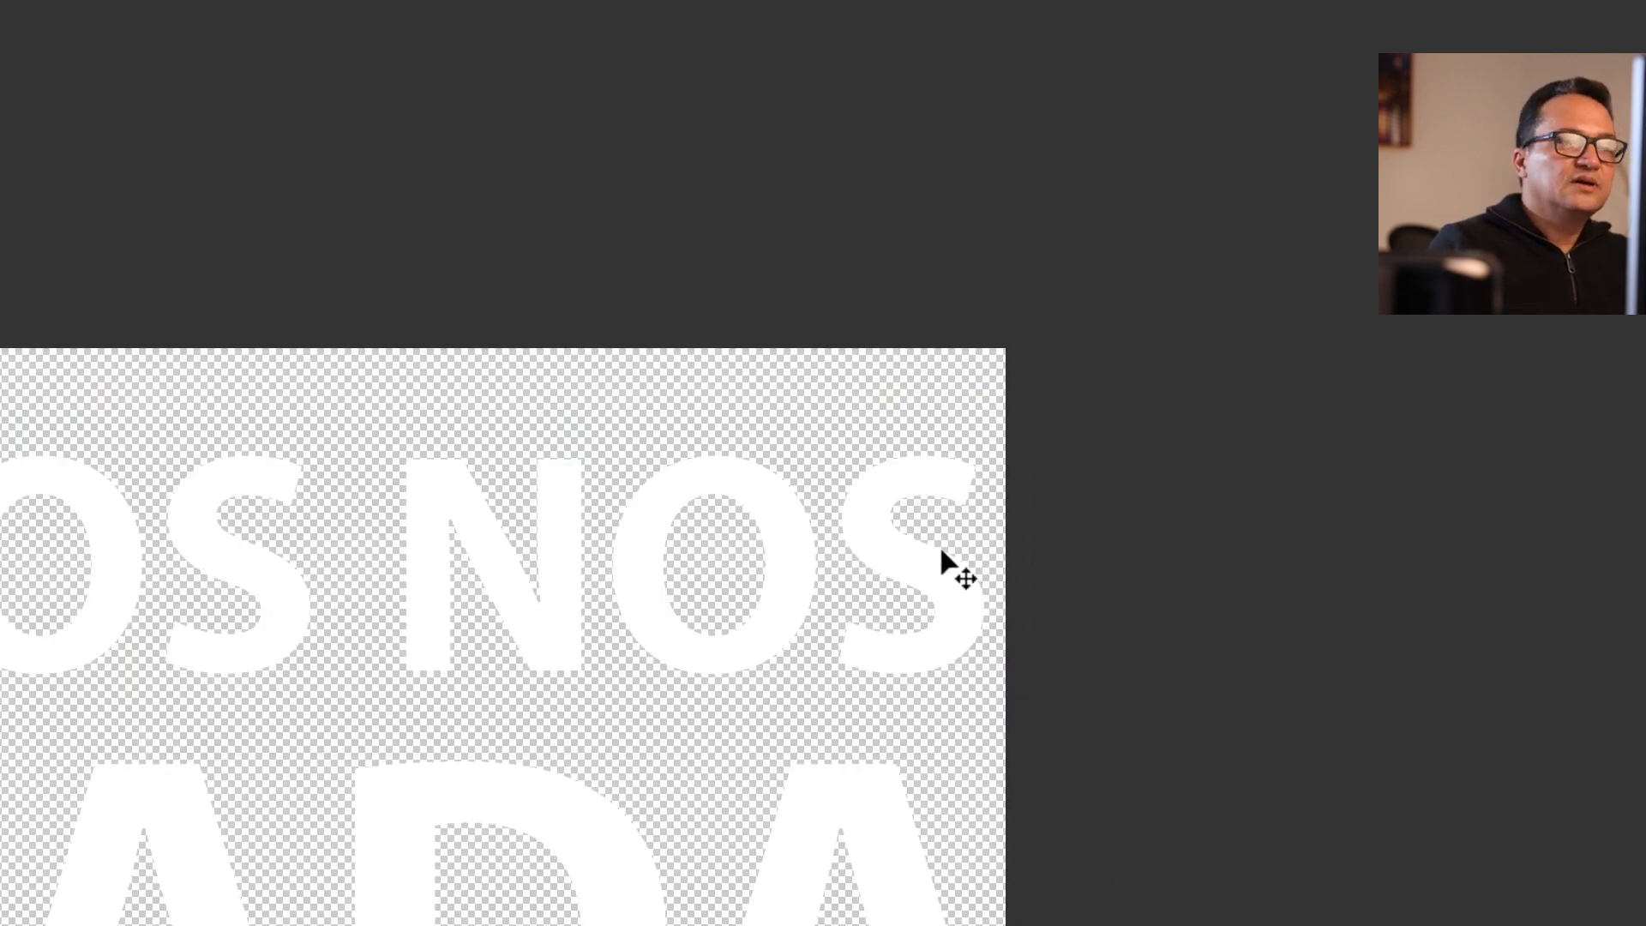
- Shorten the top text line to GELADOS NO
{"action": "double_click", "coordinate": [926, 587]}
{"action": "key", "text": "cmd+t"}
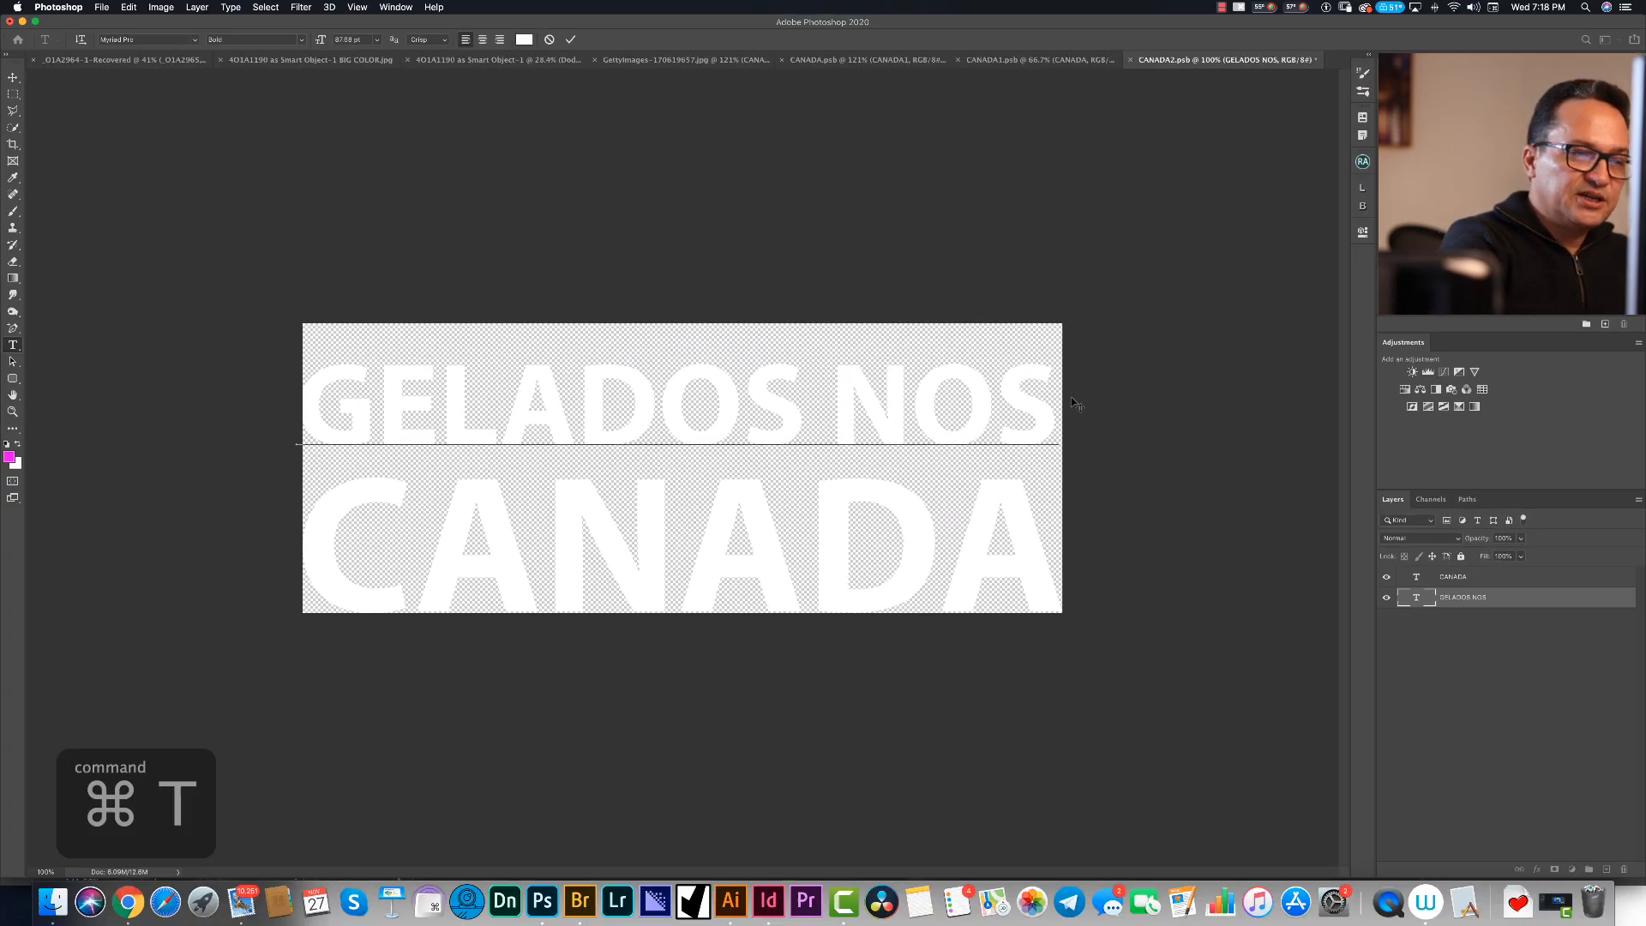
{"action": "key", "text": "BackSpace"}
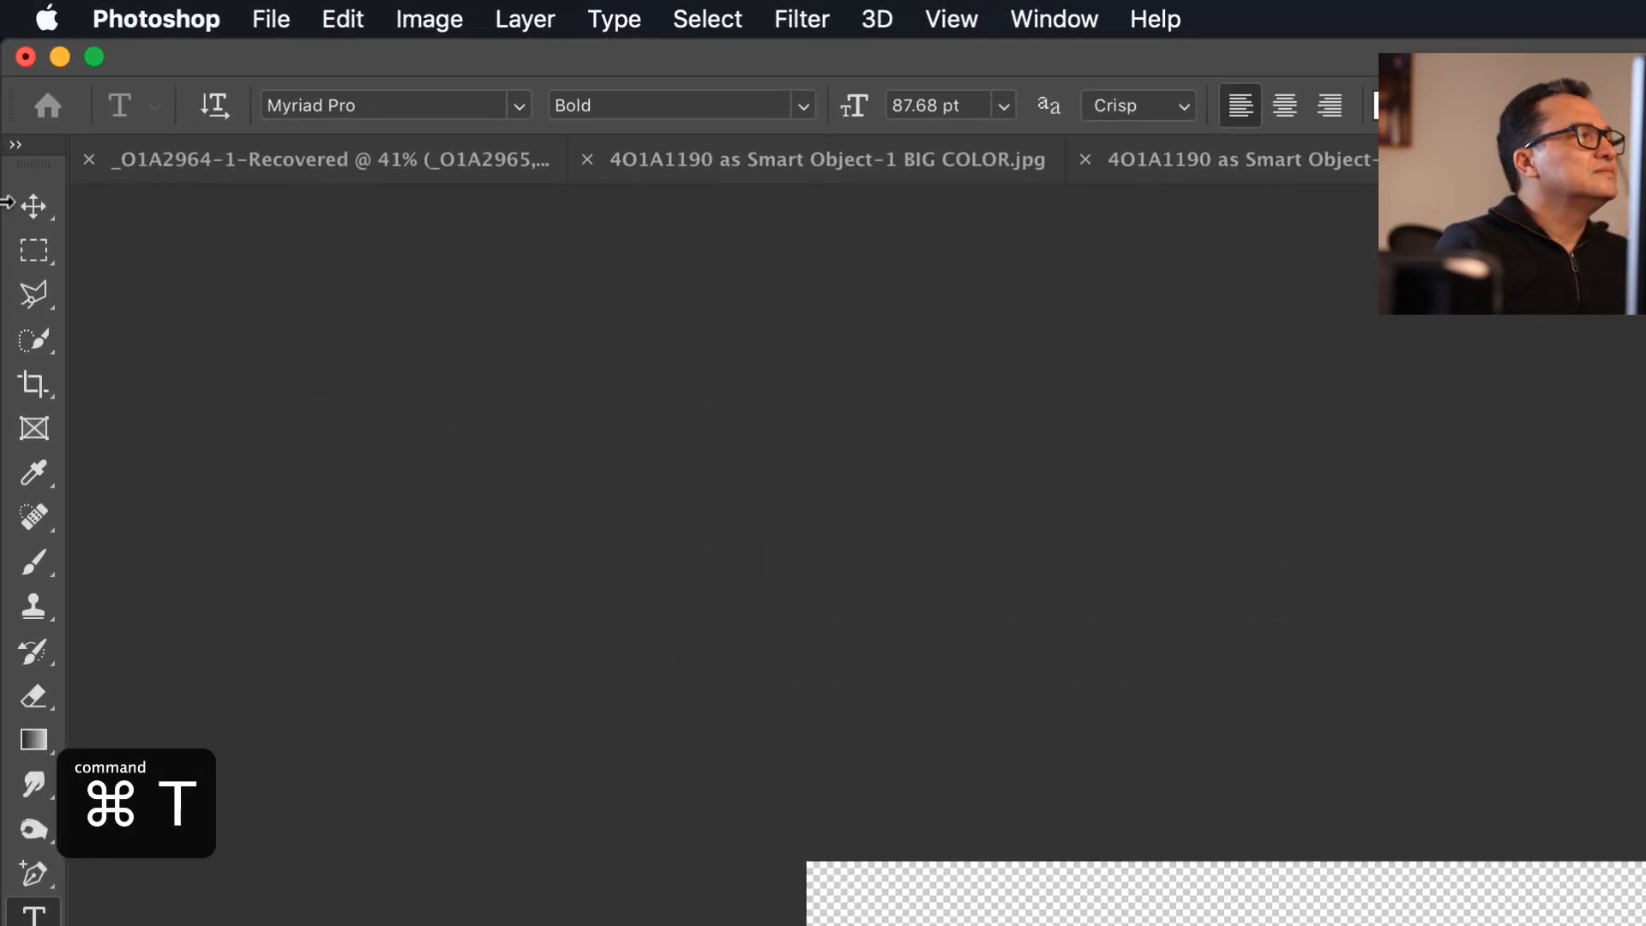
- Enlarge the GELADOS NO line proportionally until it nearly spans the canvas width
{"action": "left_click", "coordinate": [34, 207]}
{"action": "key", "text": "super+t"}
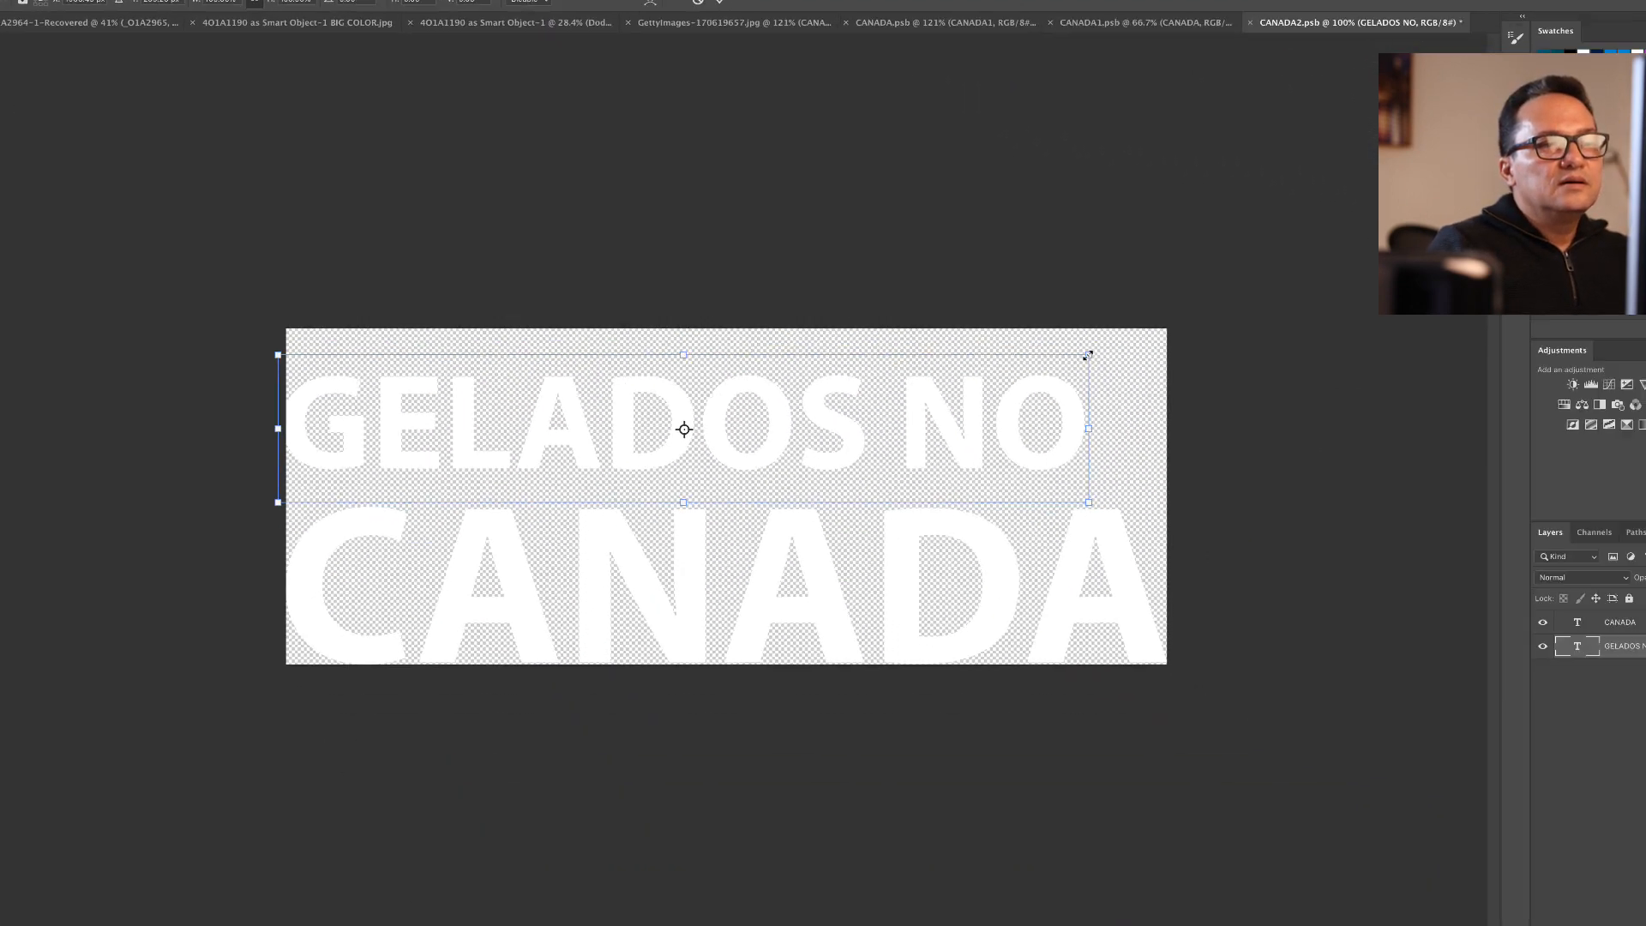
{"action": "left_click_drag", "start_coordinate": [1087, 354], "coordinate": [1144, 325]}
{"action": "key", "text": "Return"}
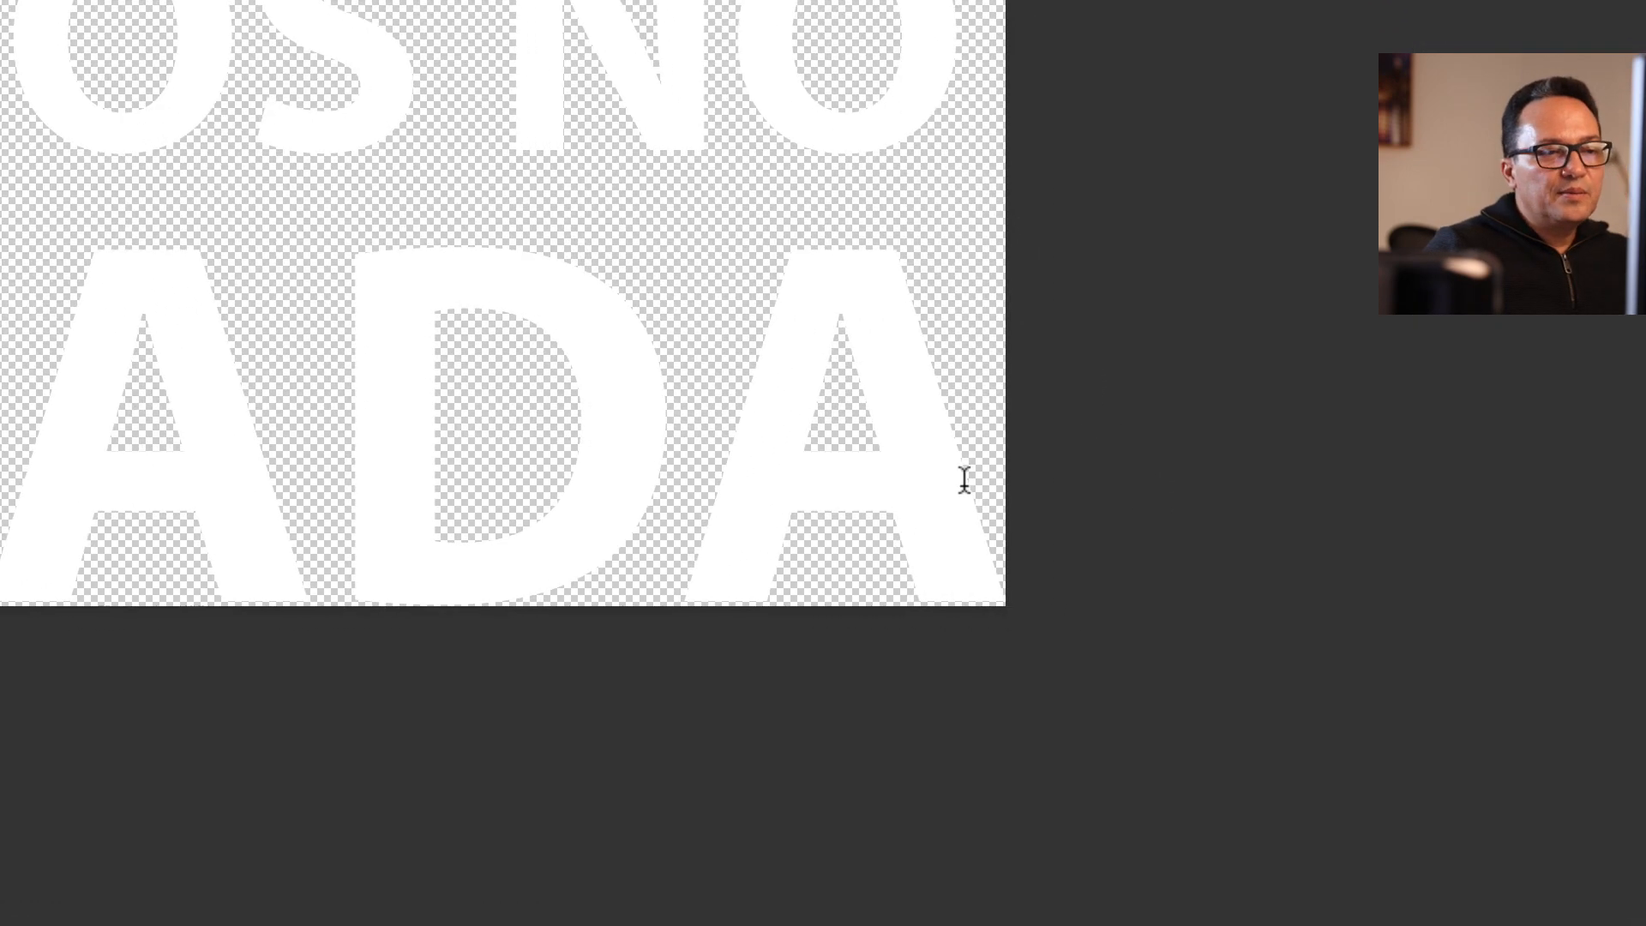
- Replace the final A of CANADA with an accented Á
{"action": "key", "text": "alt"}
{"action": "key", "text": "BackSpace"}
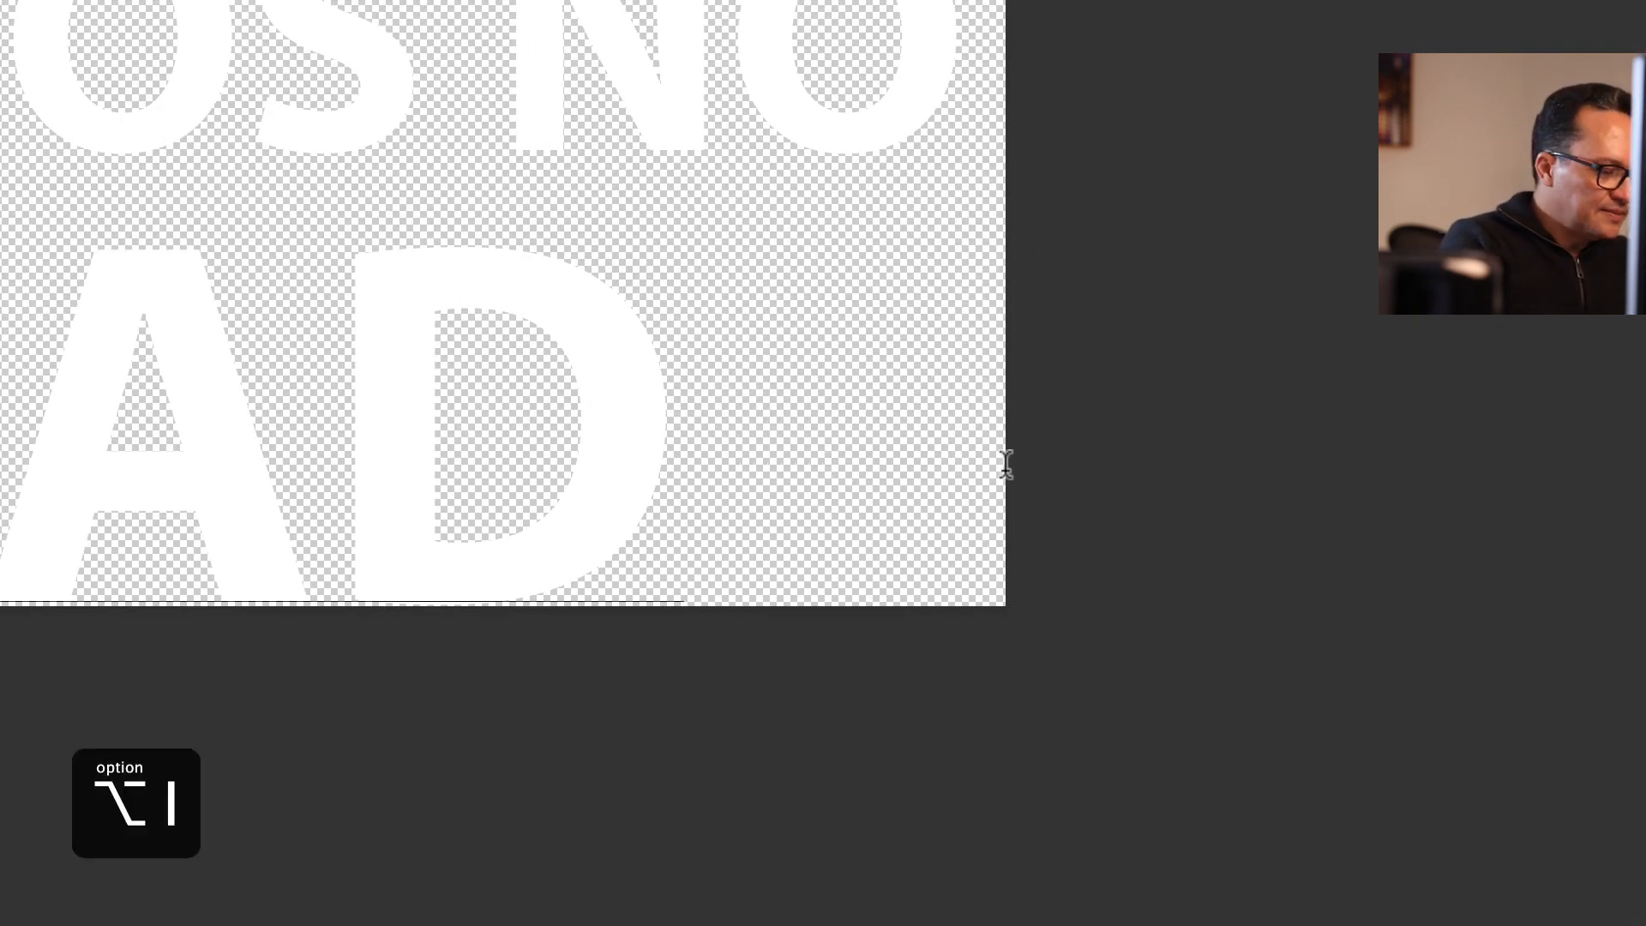
{"action": "key", "text": "alt+e"}
{"action": "key", "text": "BackSpace"}
{"action": "key", "text": "alt+e"}
{"action": "type", "text": "A"}
- Commit the text edit and close CANADA2.psb and CANADA1.psb, saving the changes to each
{"action": "key", "text": "super+w"}
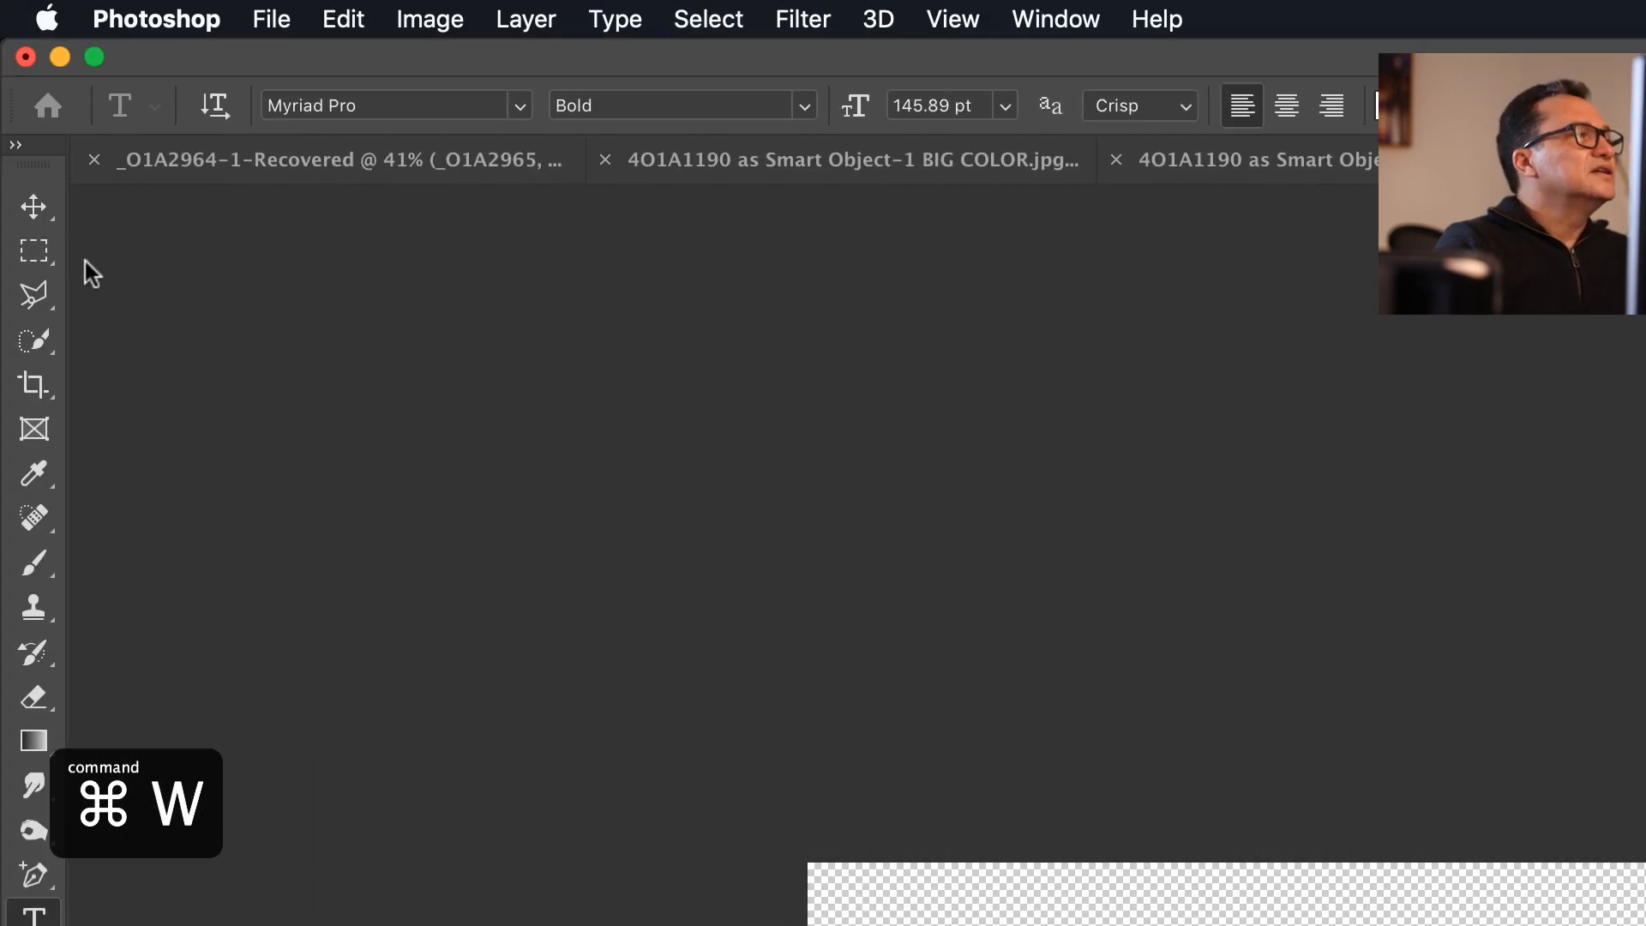
{"action": "left_click", "coordinate": [34, 205]}
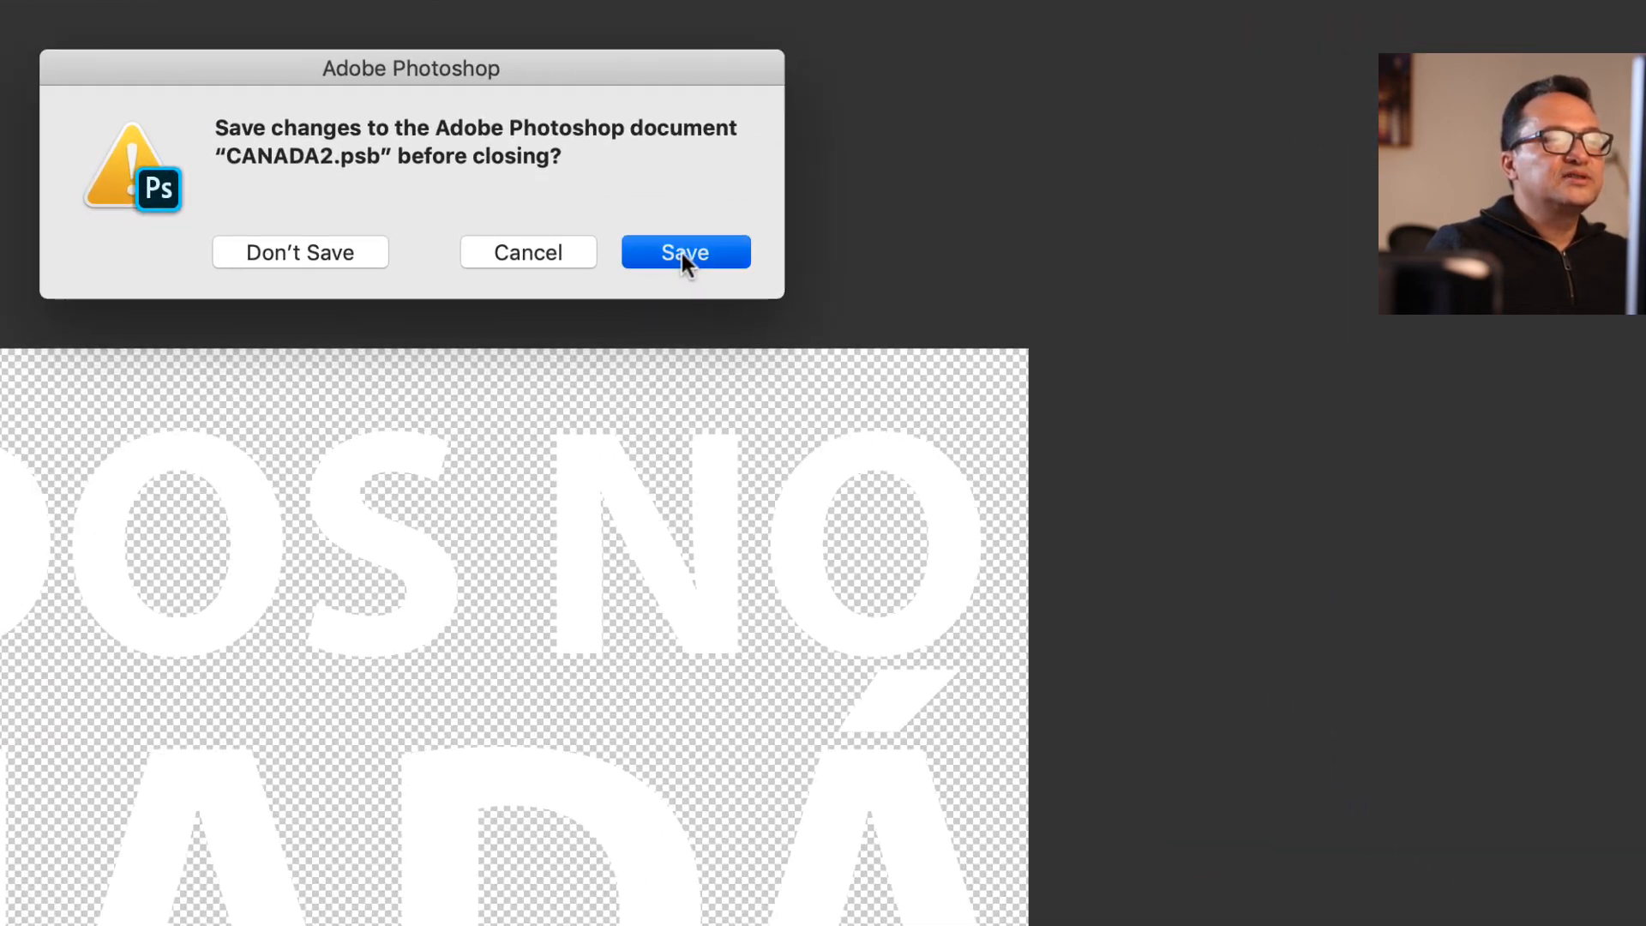
{"action": "left_click", "coordinate": [1098, 299]}
{"action": "key", "text": "super+w"}
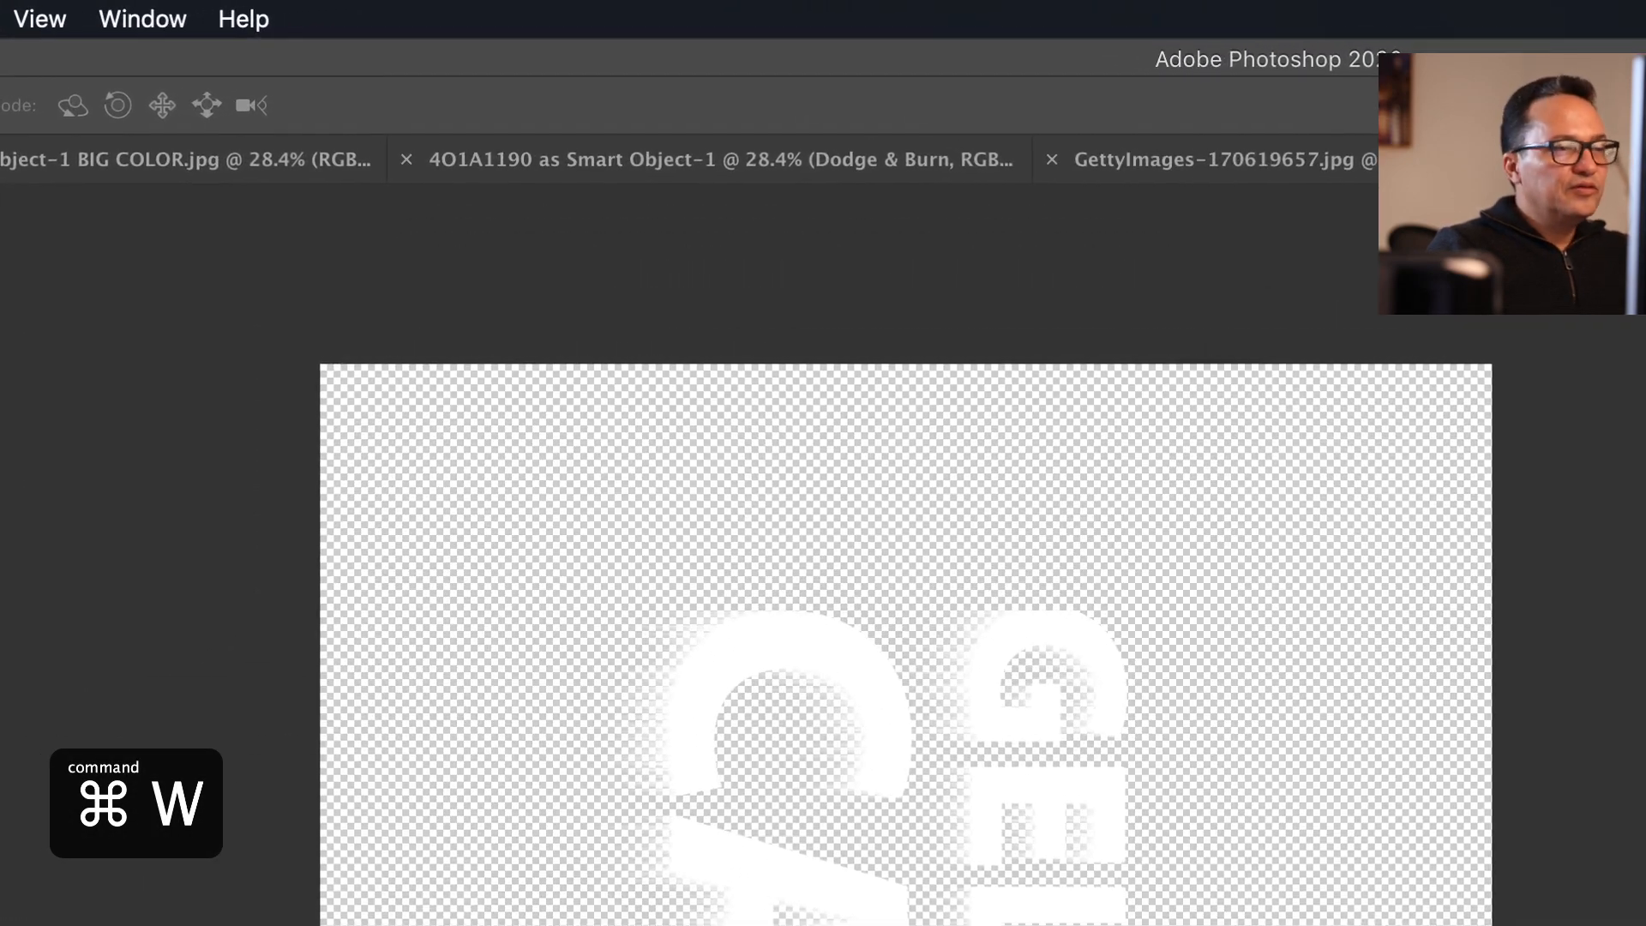
{"action": "key", "text": "super+w"}
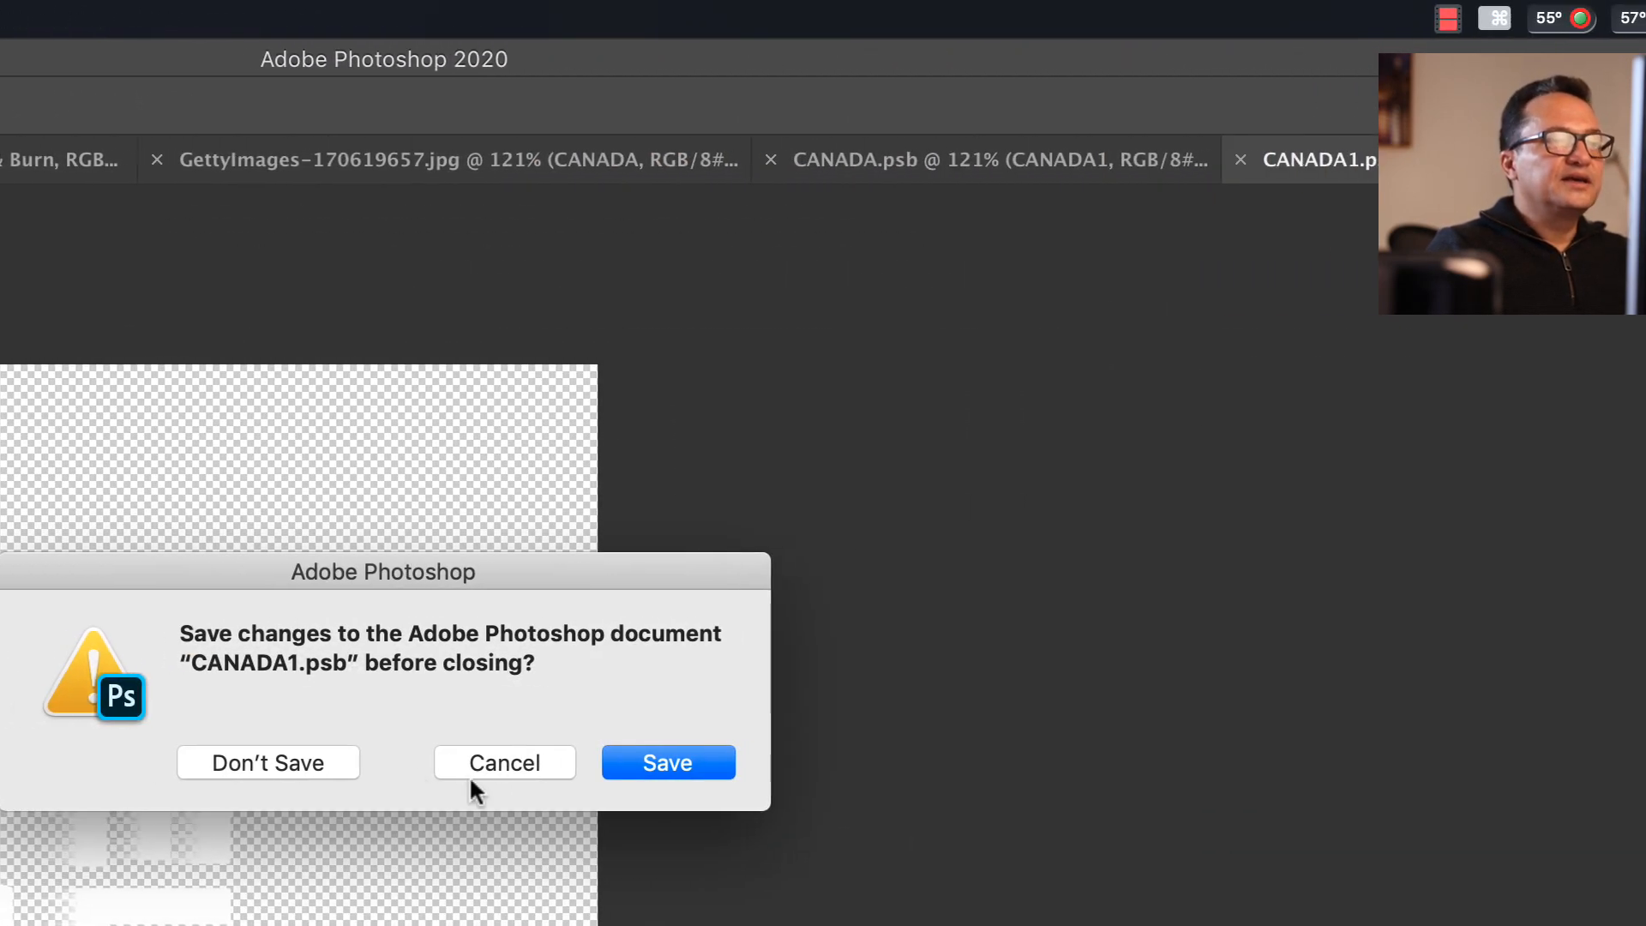
{"action": "left_click", "coordinate": [681, 762]}
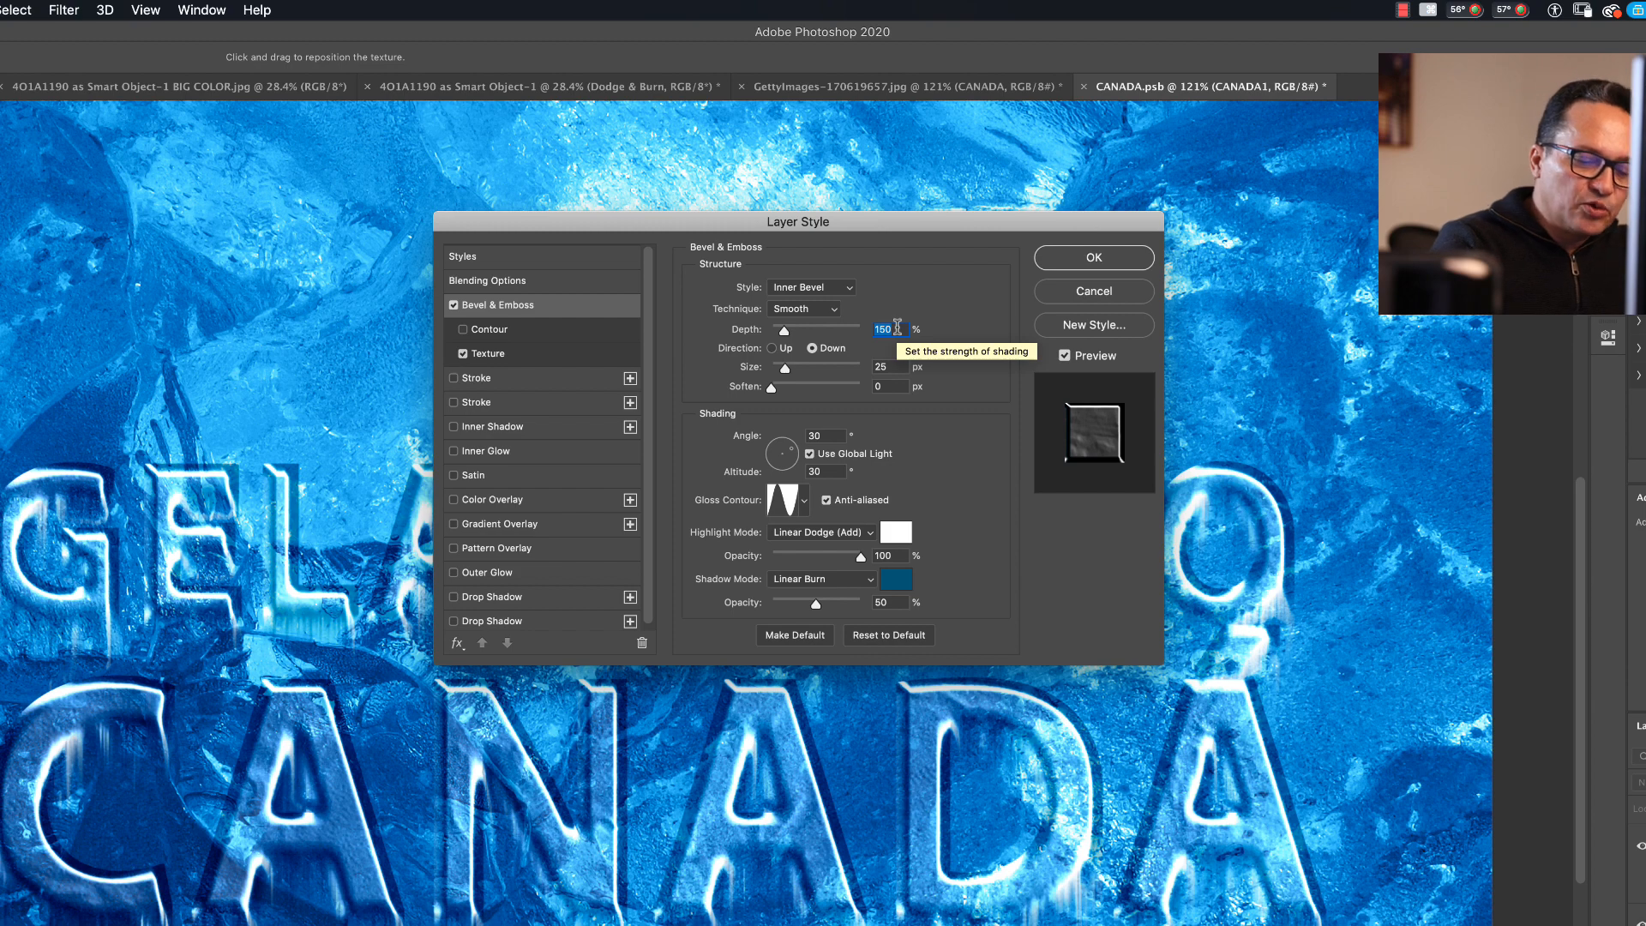
- Set the Bevel & Emboss depth to 75% and its highlight opacity to 65%
{"action": "type", "text": "75"}
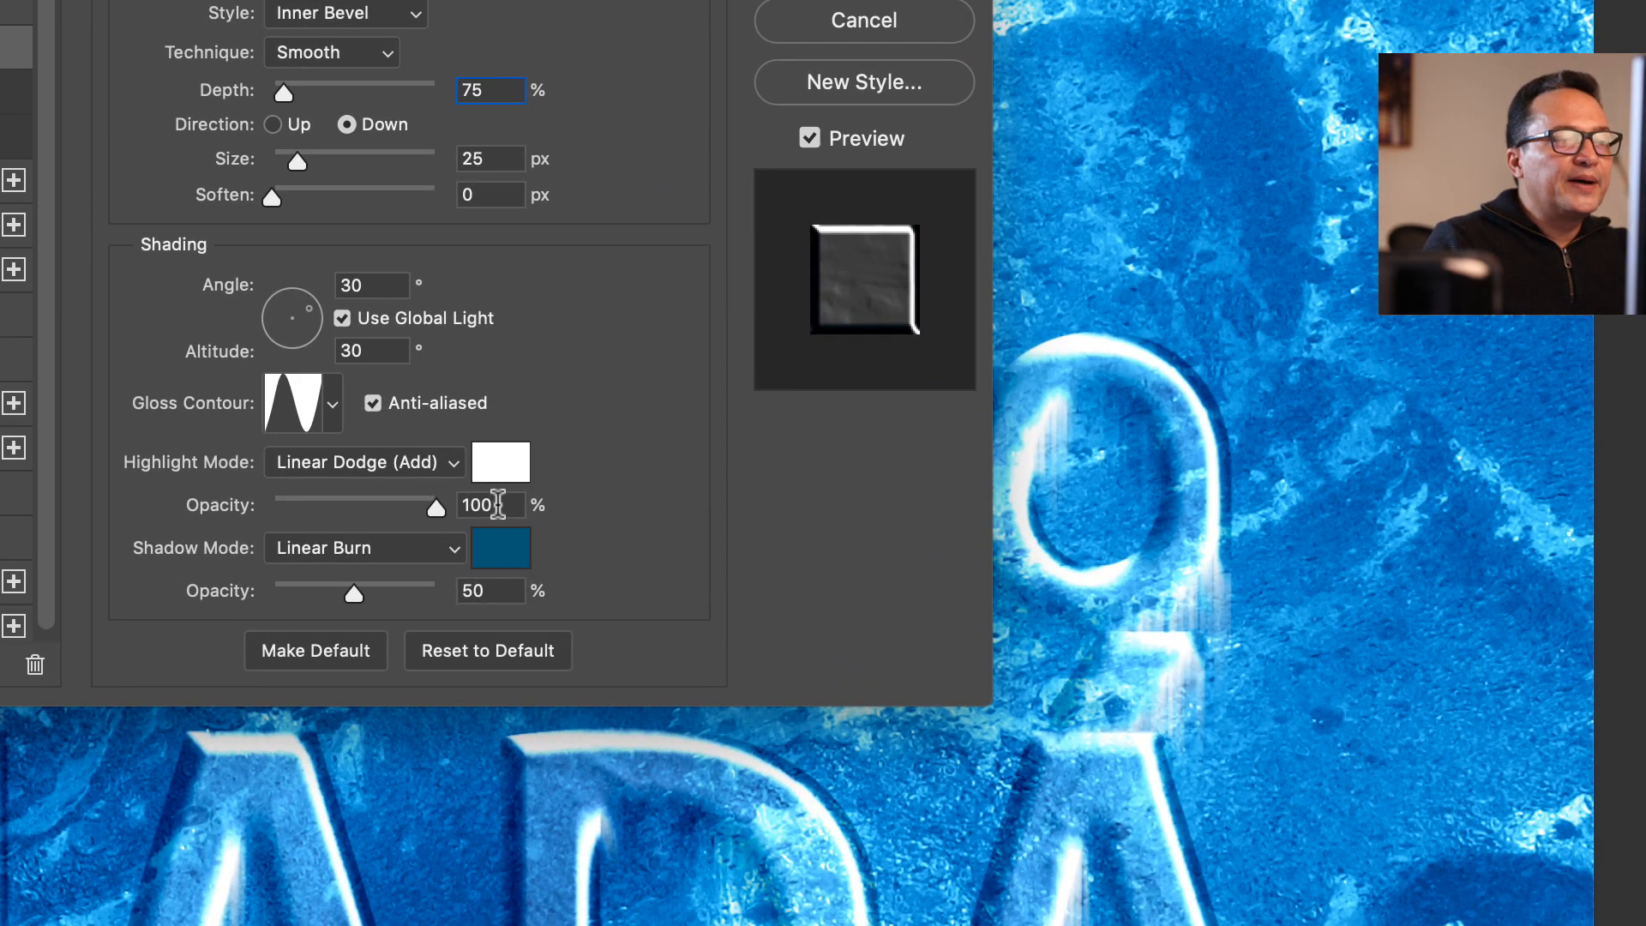
{"action": "double_click", "coordinate": [892, 555]}
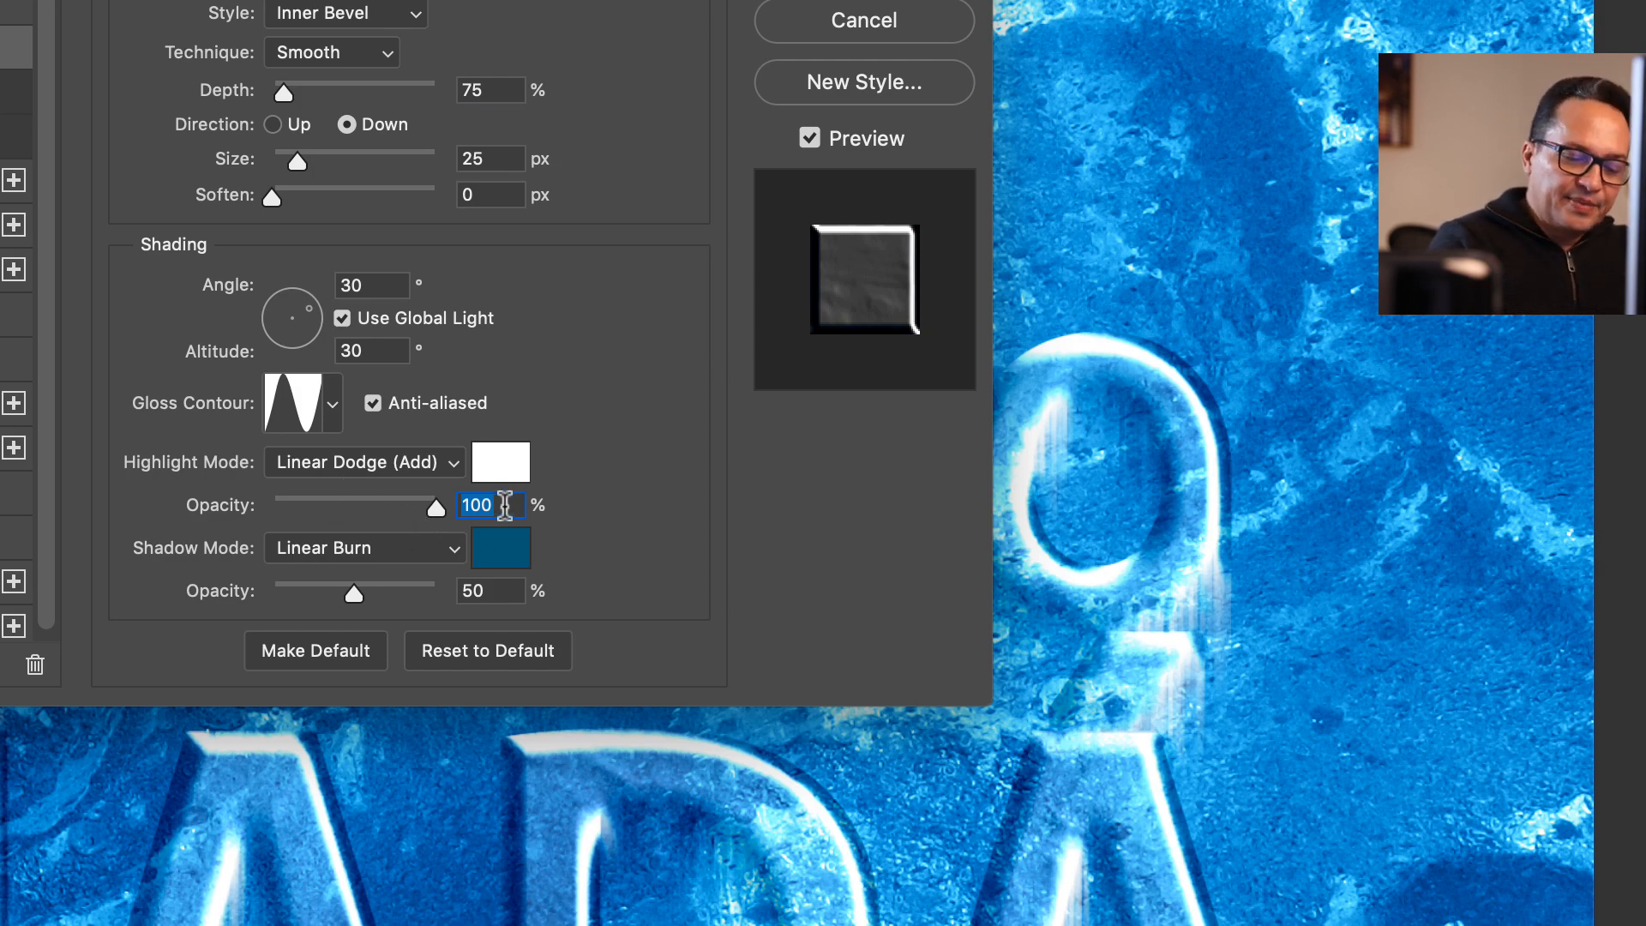
{"action": "type", "text": "65"}
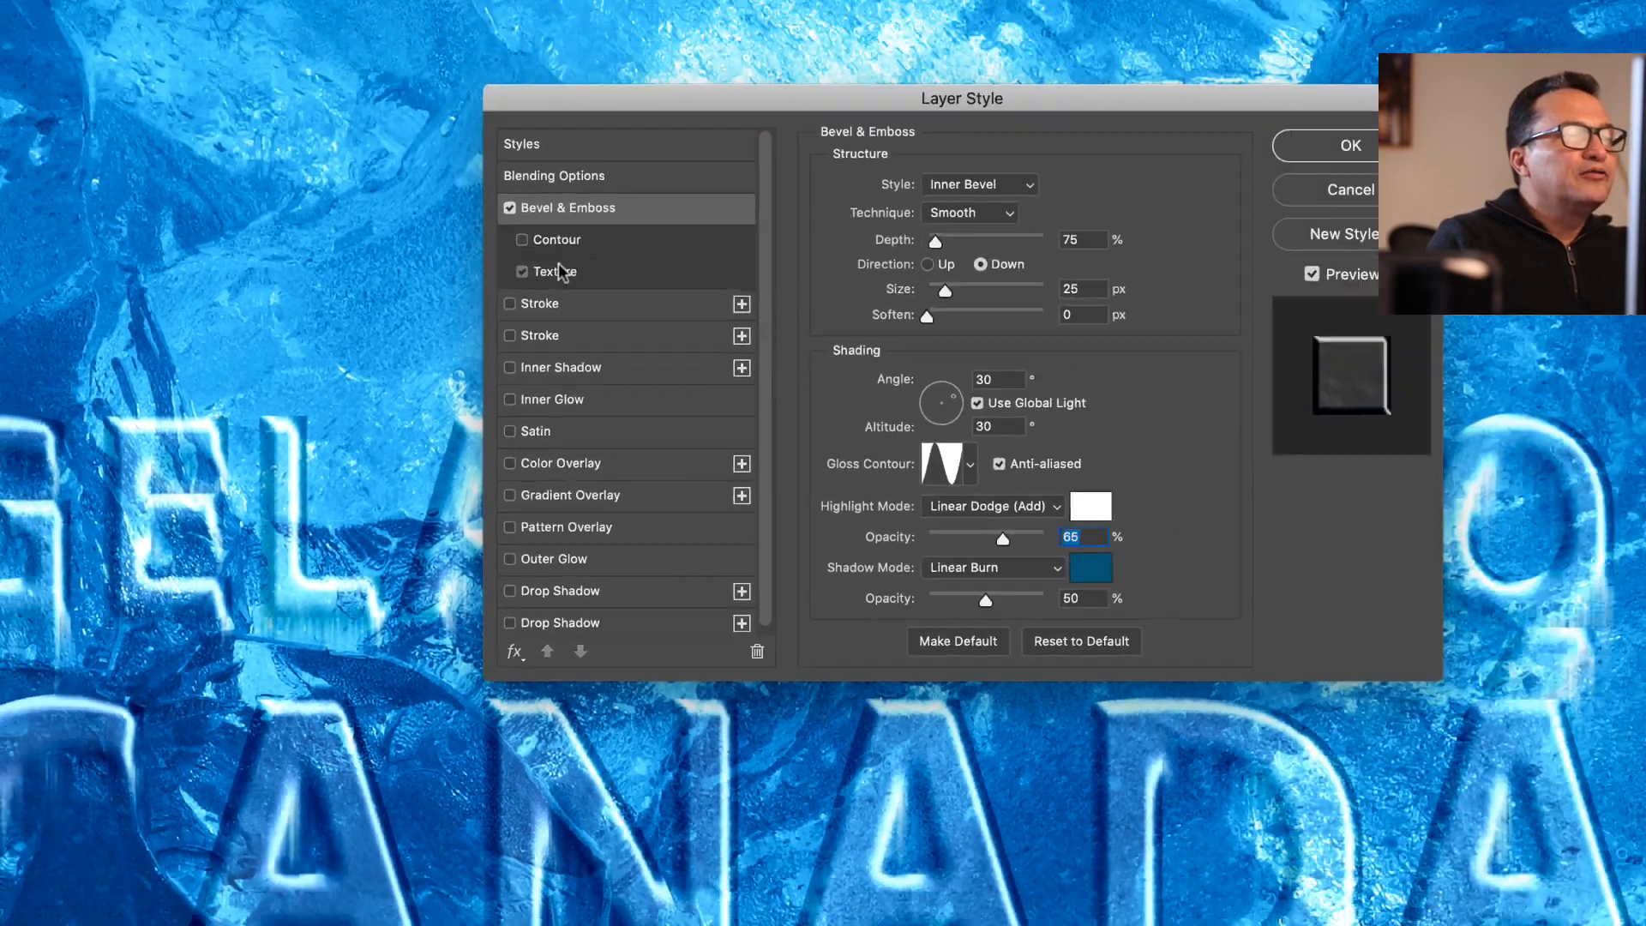
- Set the bevel texture's scale to 65% and depth to 7%, and apply the layer style
{"action": "left_click", "coordinate": [487, 351]}
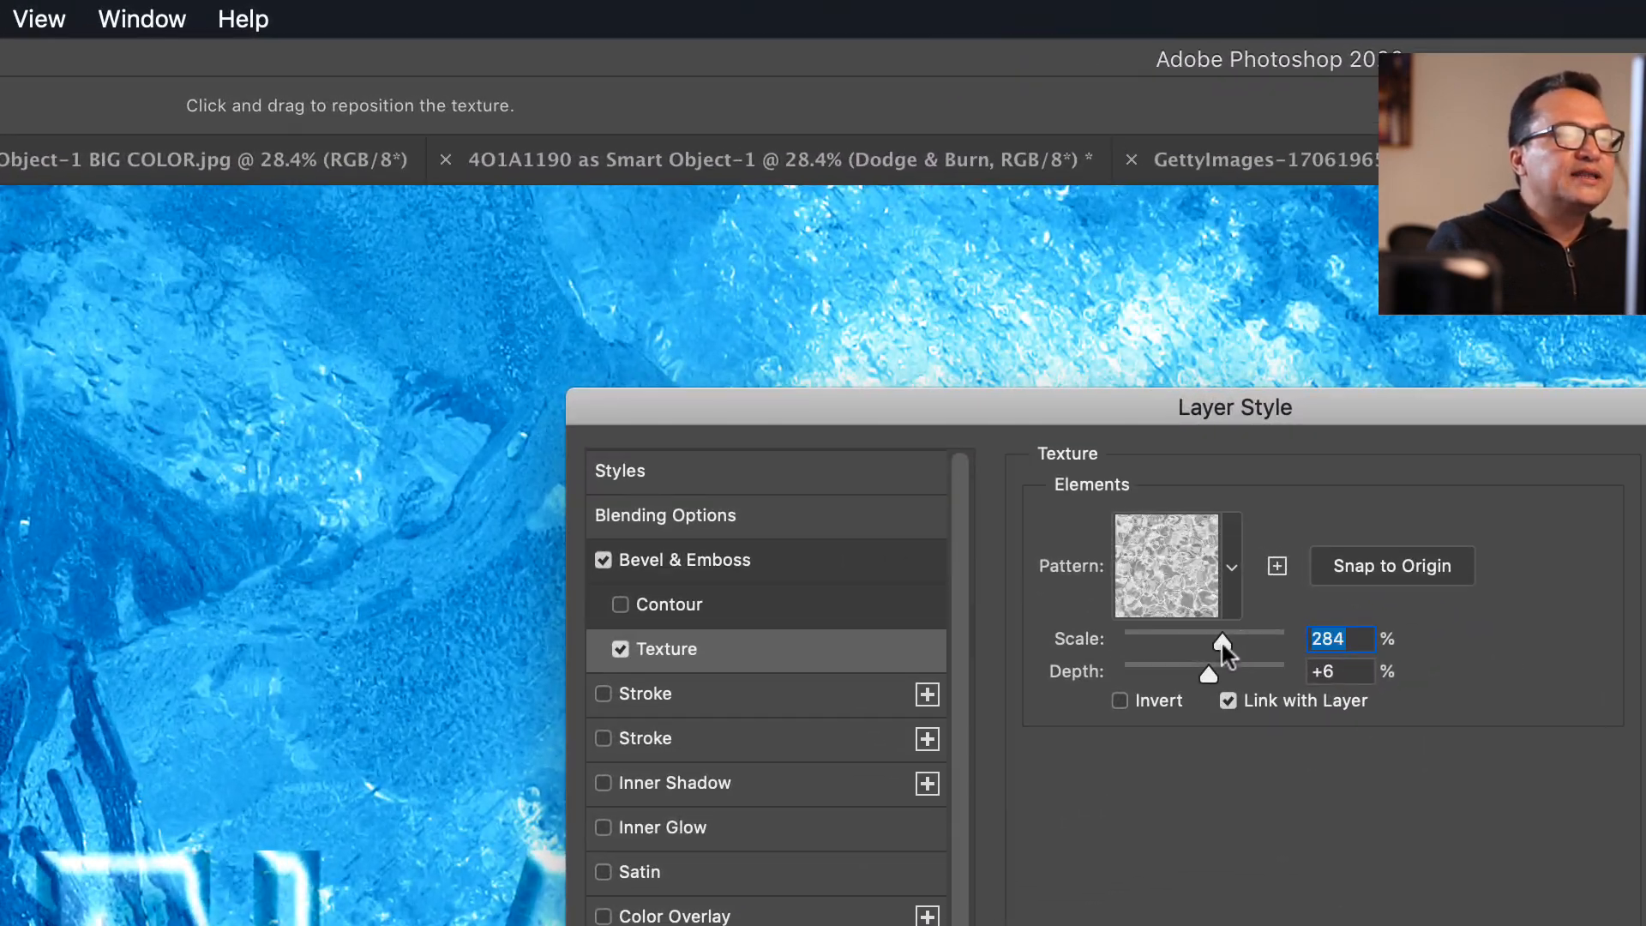
{"action": "left_click_drag", "start_coordinate": [1221, 639], "coordinate": [1198, 641]}
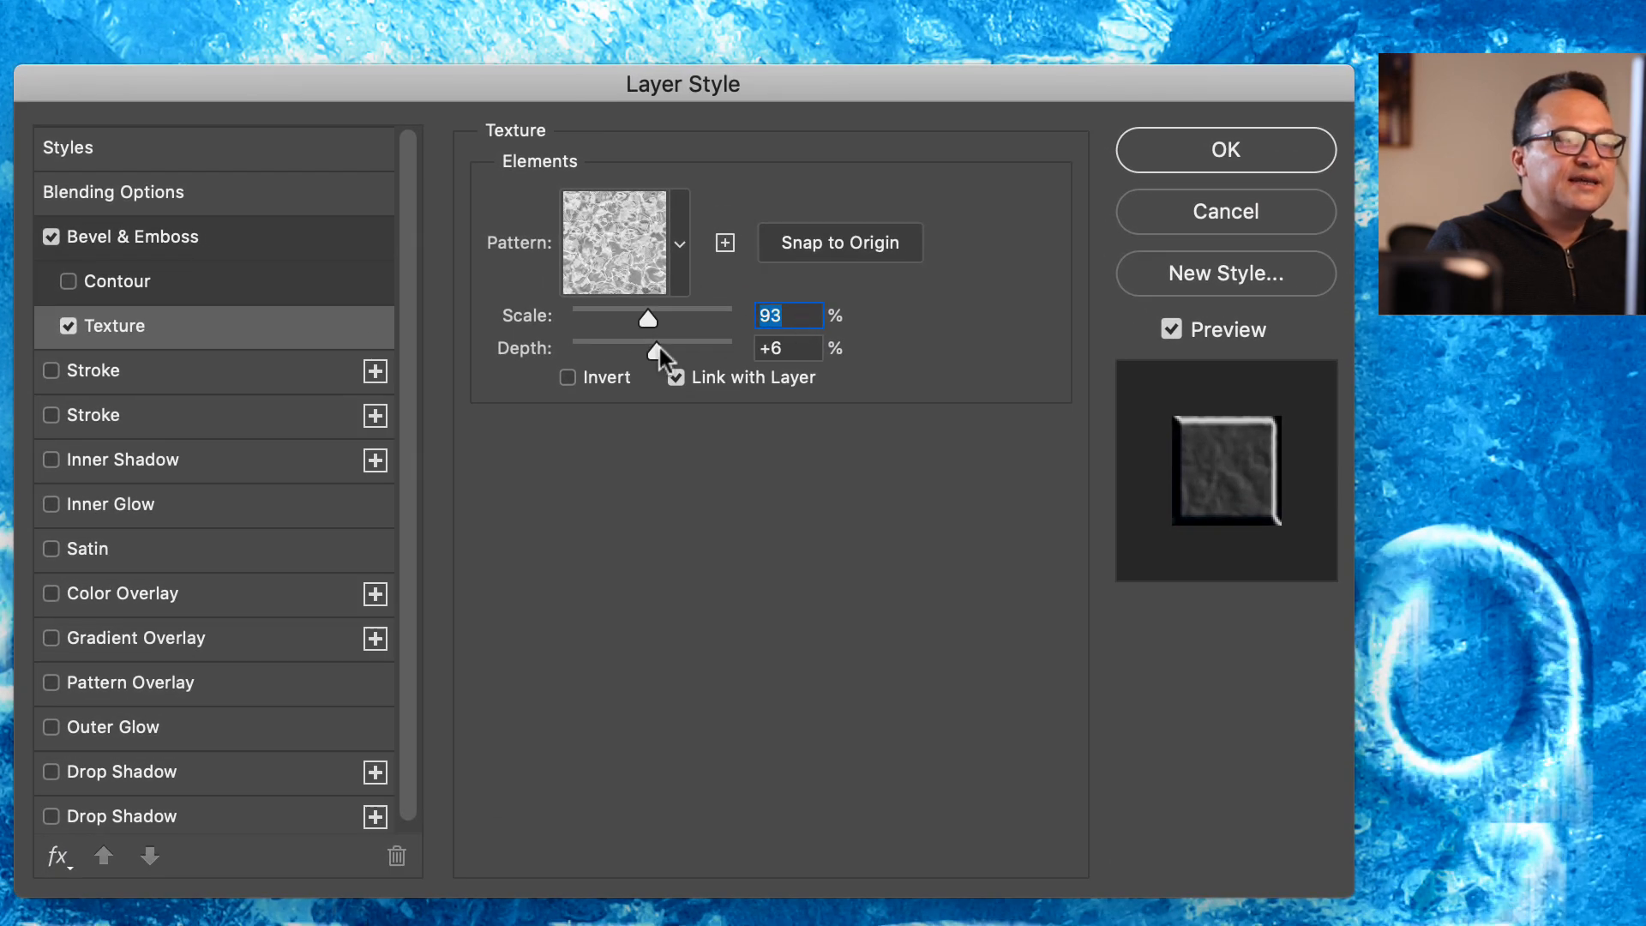
{"action": "type", "text": "65"}
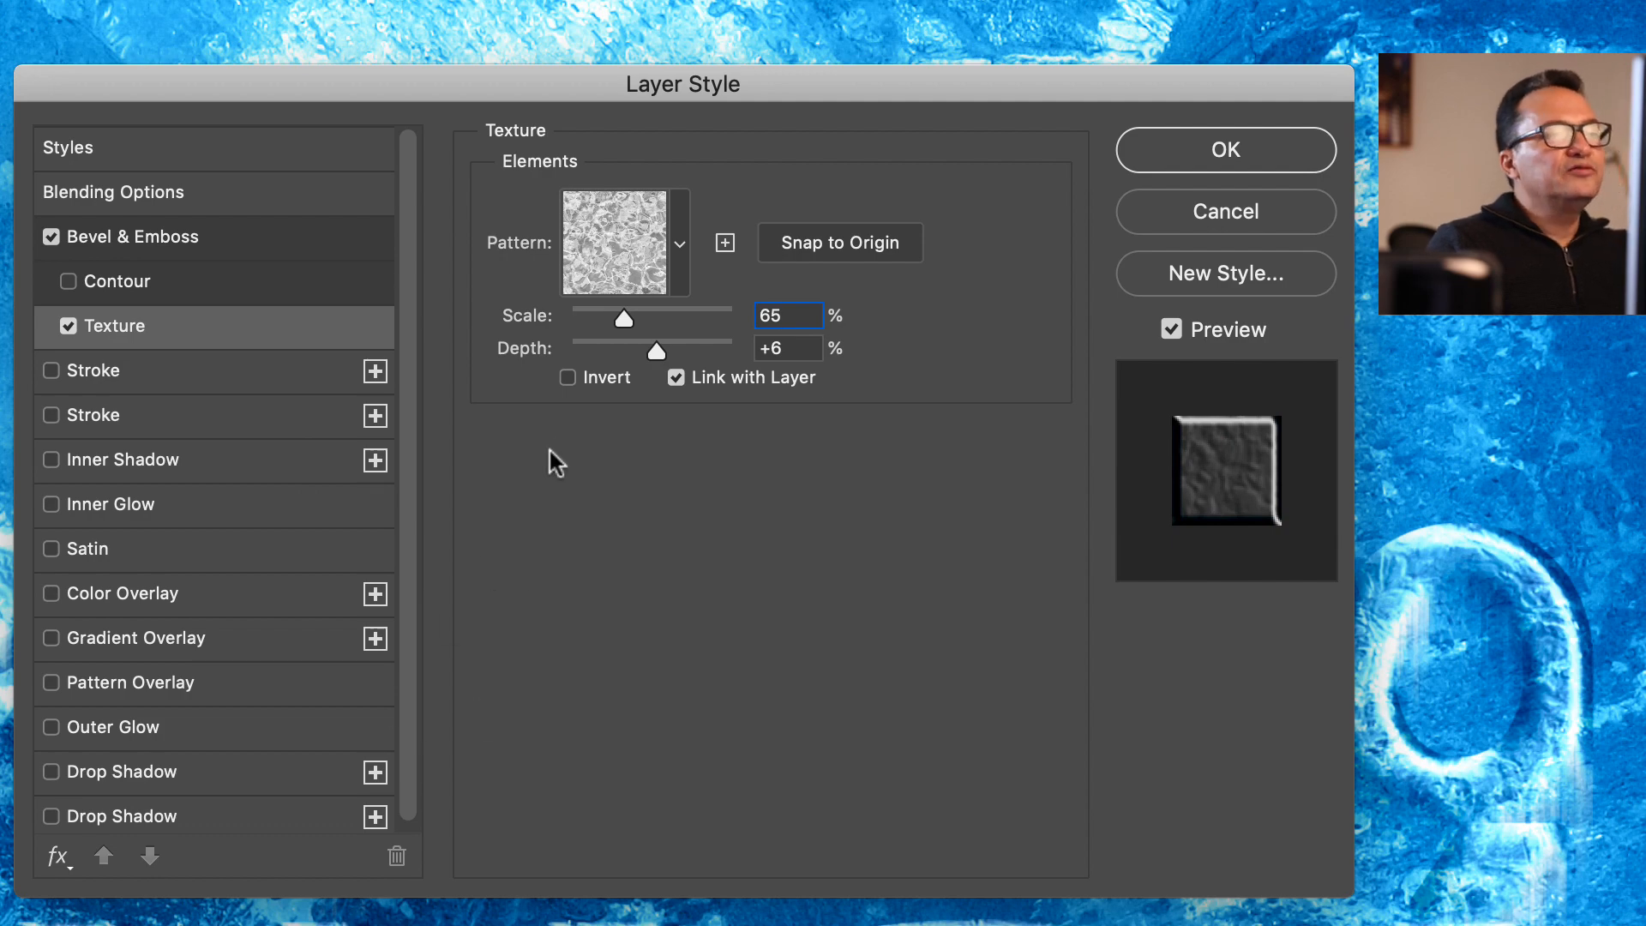
{"action": "left_click", "coordinate": [790, 349]}
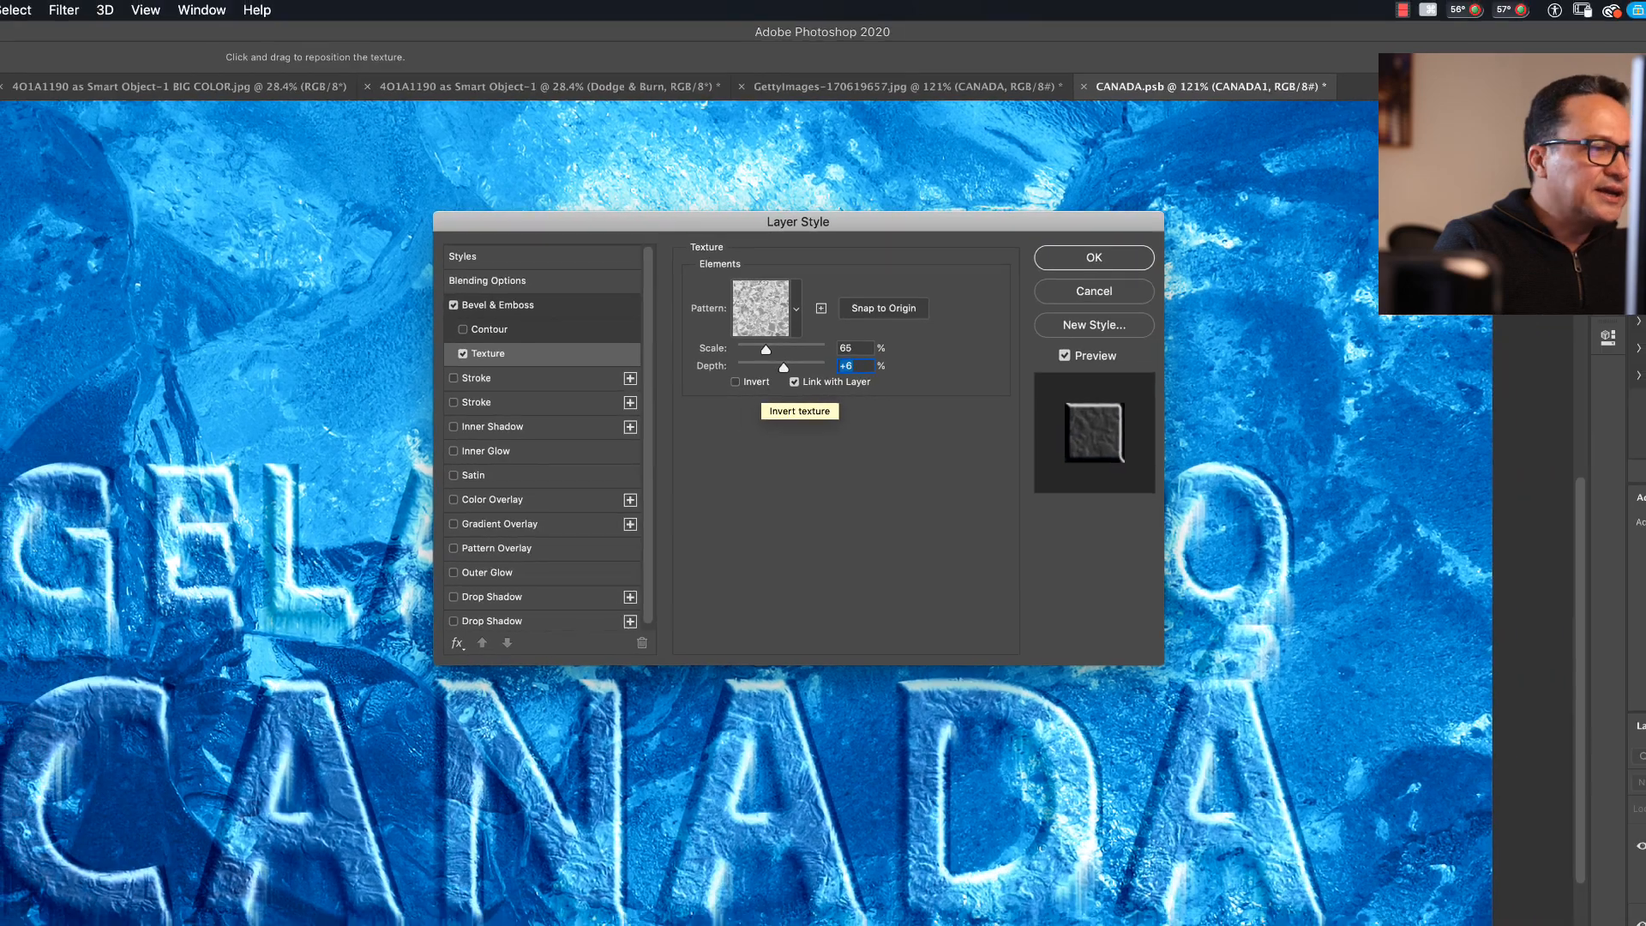
{"action": "type", "text": "3"}
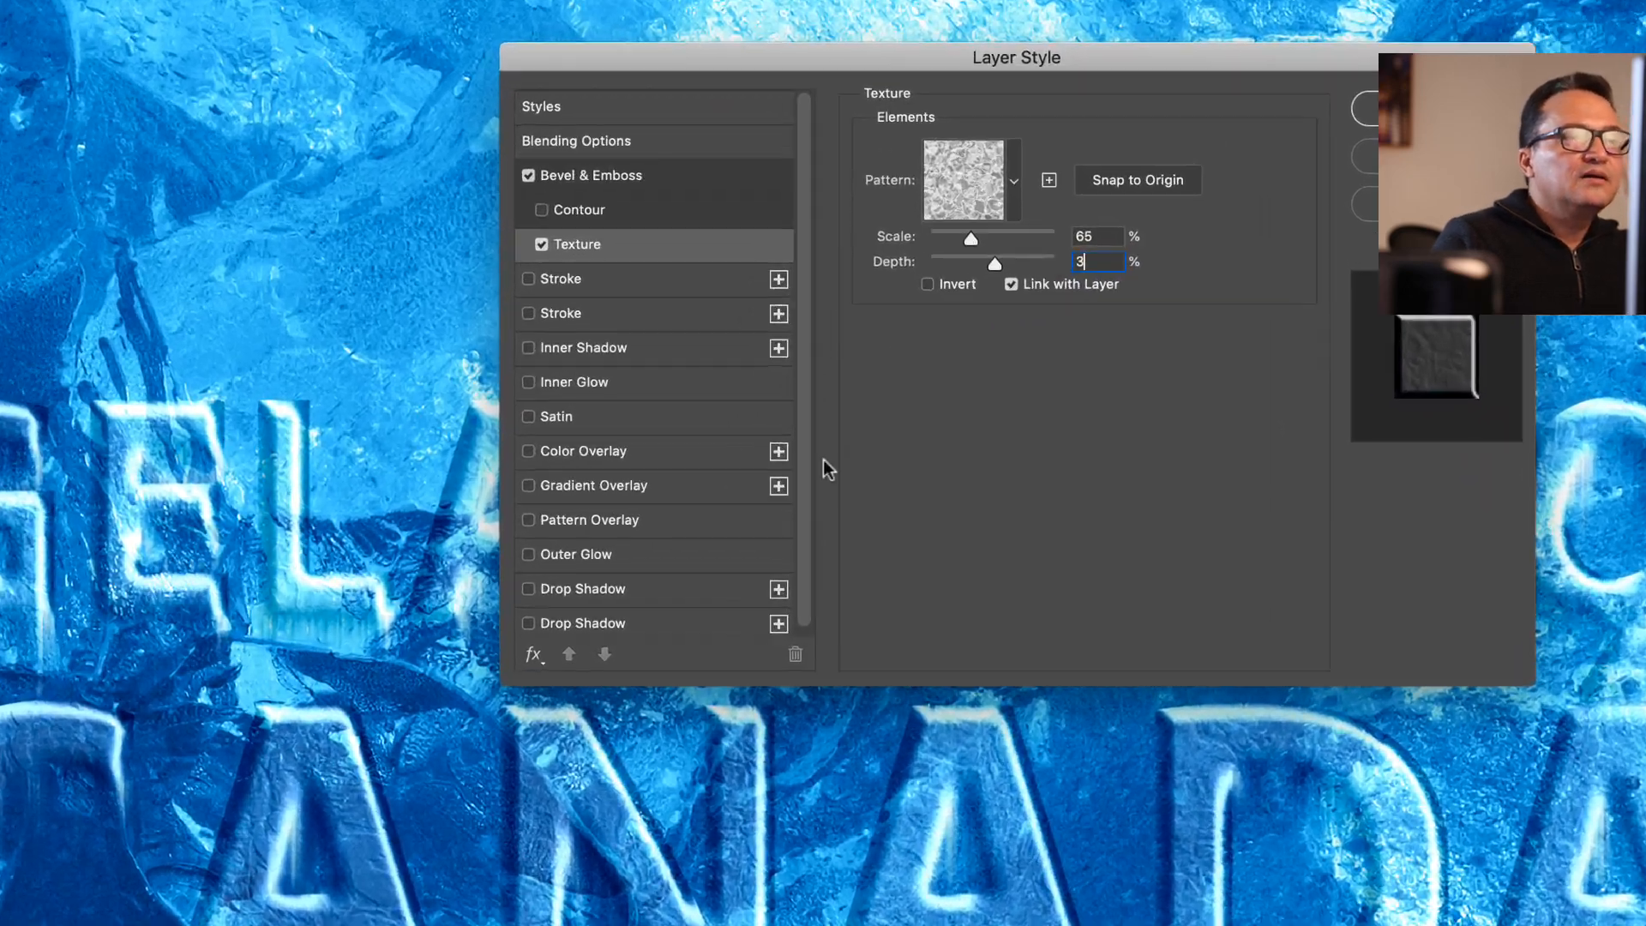
{"action": "type", "text": "7"}
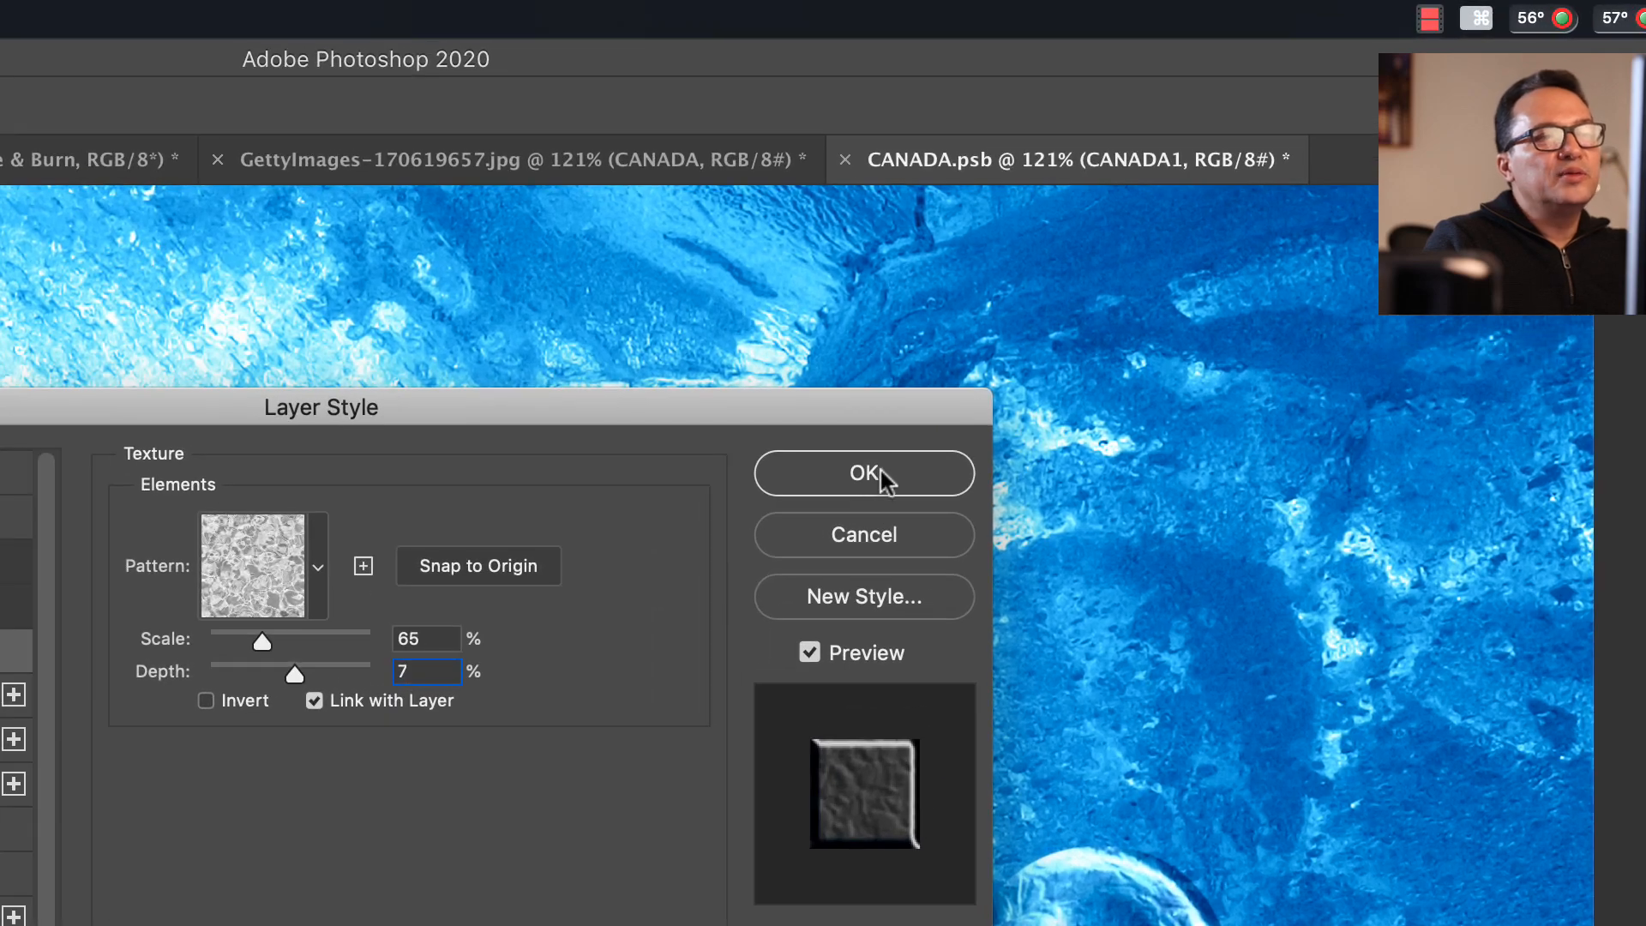
{"action": "left_click", "coordinate": [950, 392]}
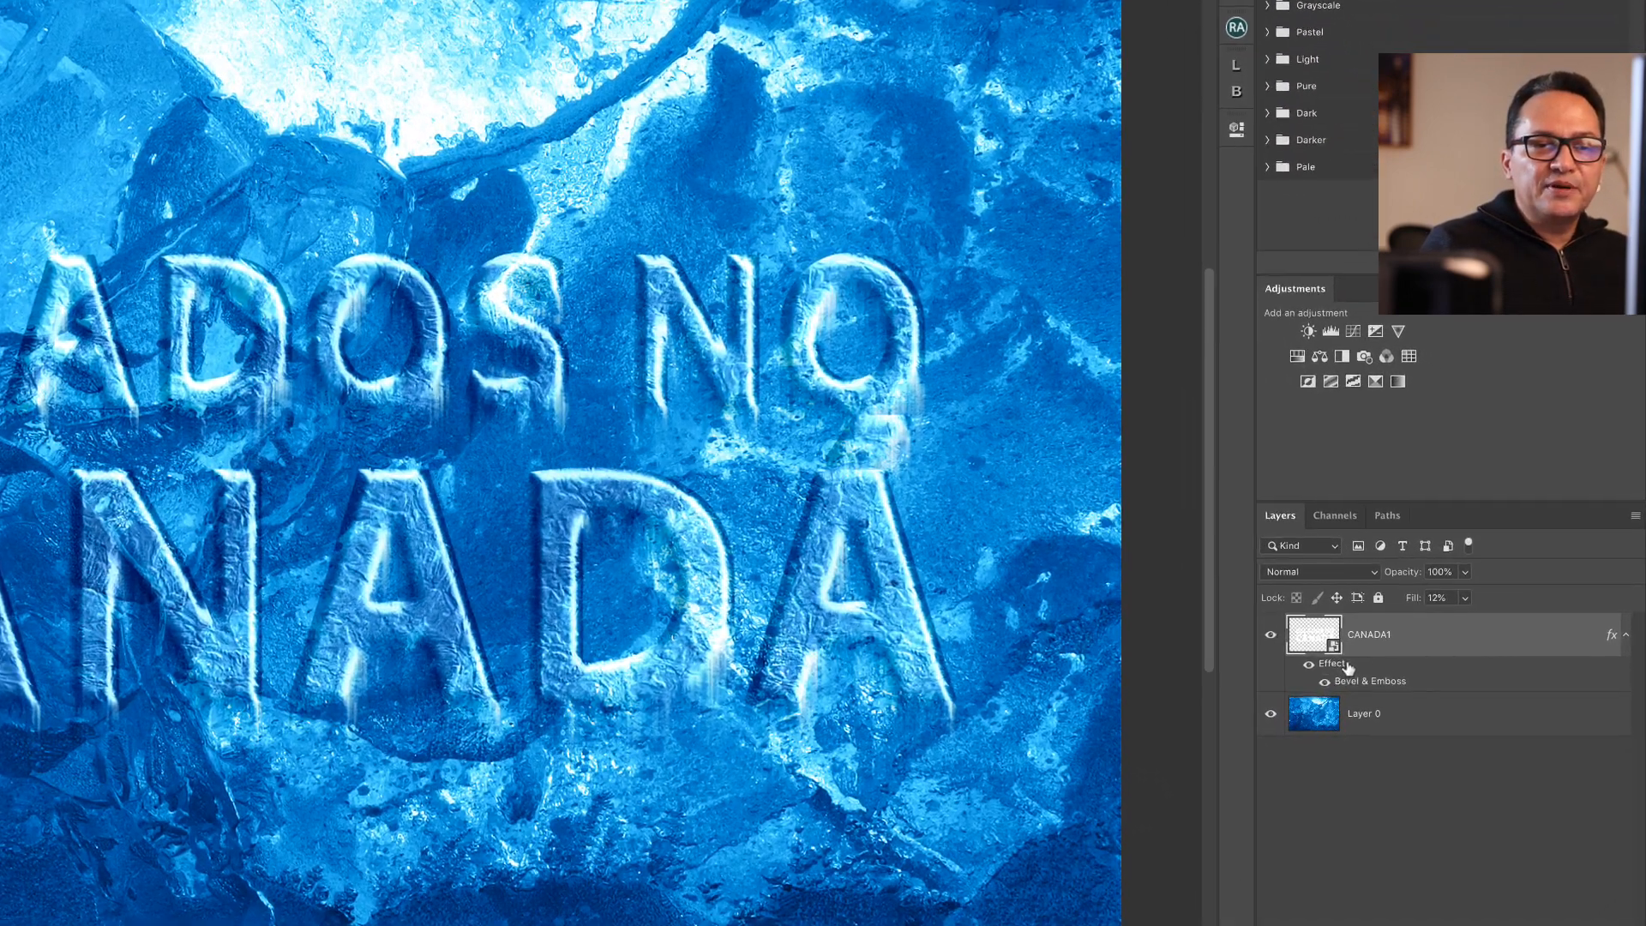
- Add a drop shadow to the CANADA1 layer with a distance of 5 px and a size of 13 px
{"action": "double_click", "coordinate": [1464, 600]}
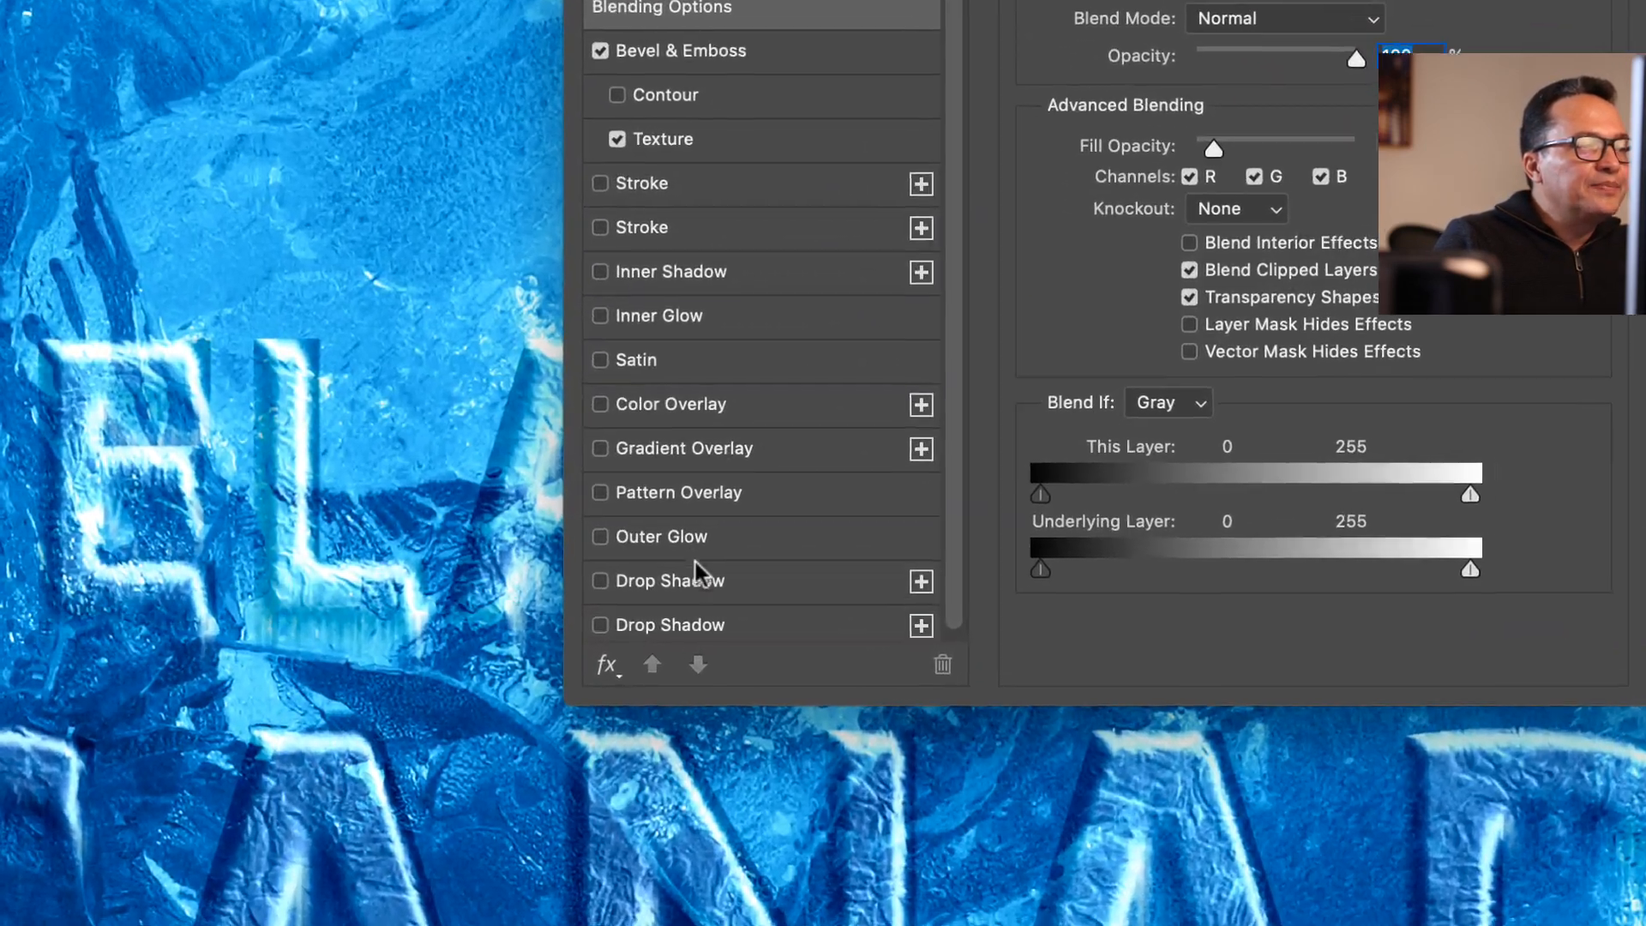
{"action": "left_click", "coordinate": [506, 596]}
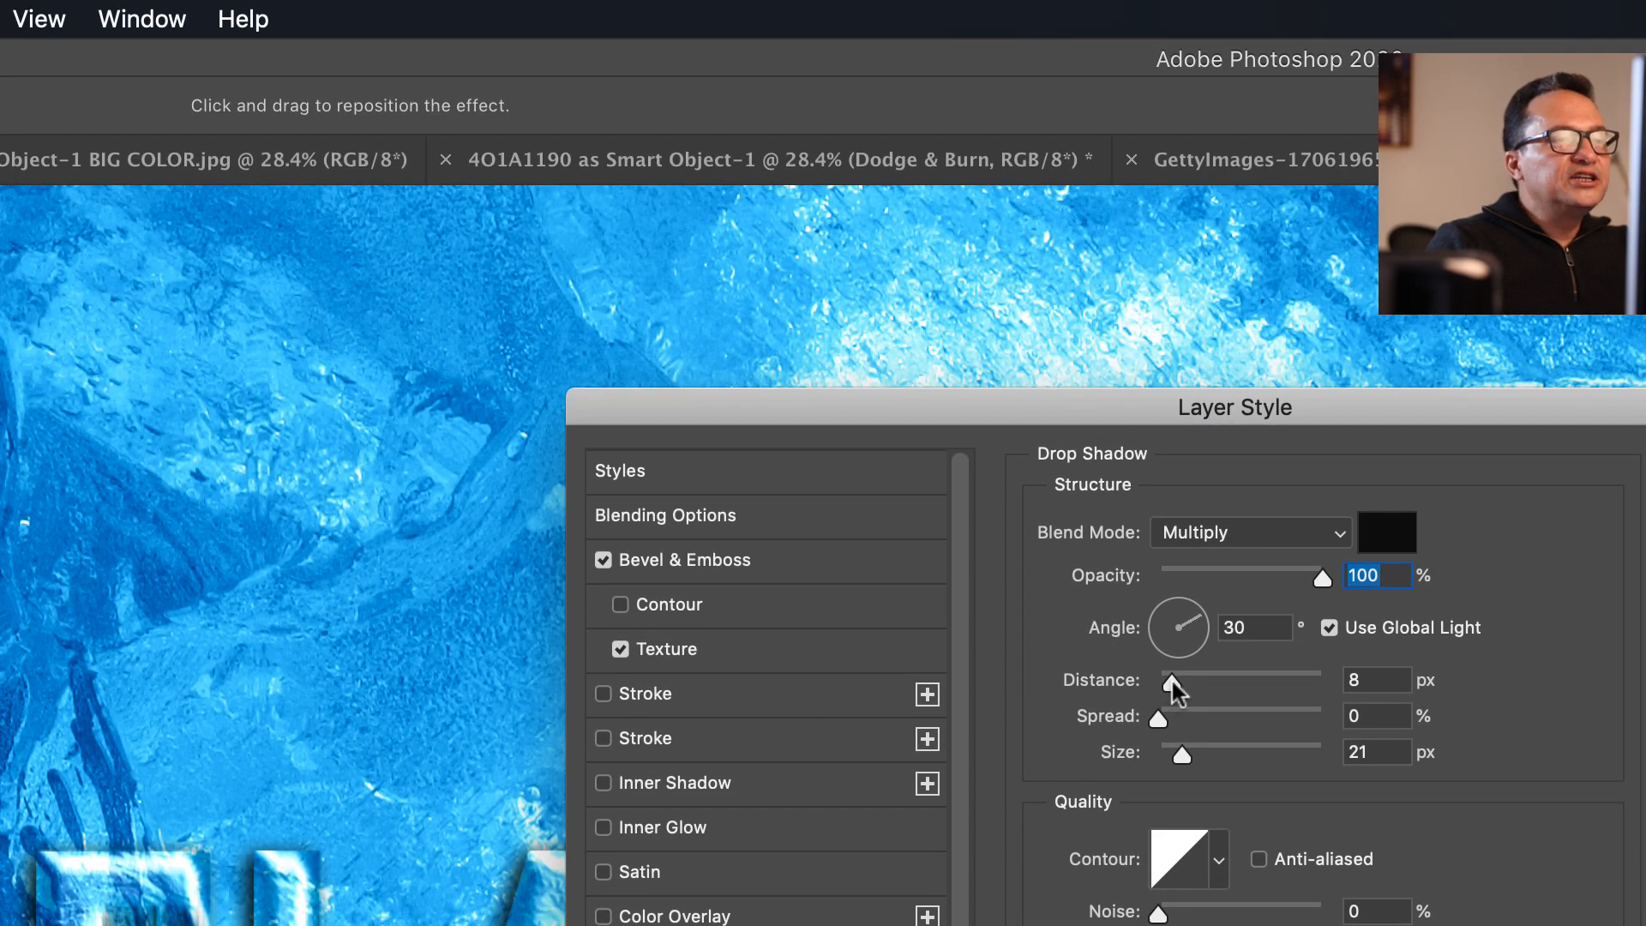
{"action": "left_click_drag", "start_coordinate": [1171, 162], "coordinate": [1173, 164]}
{"action": "left_click_drag", "start_coordinate": [1173, 679], "coordinate": [1174, 679]}
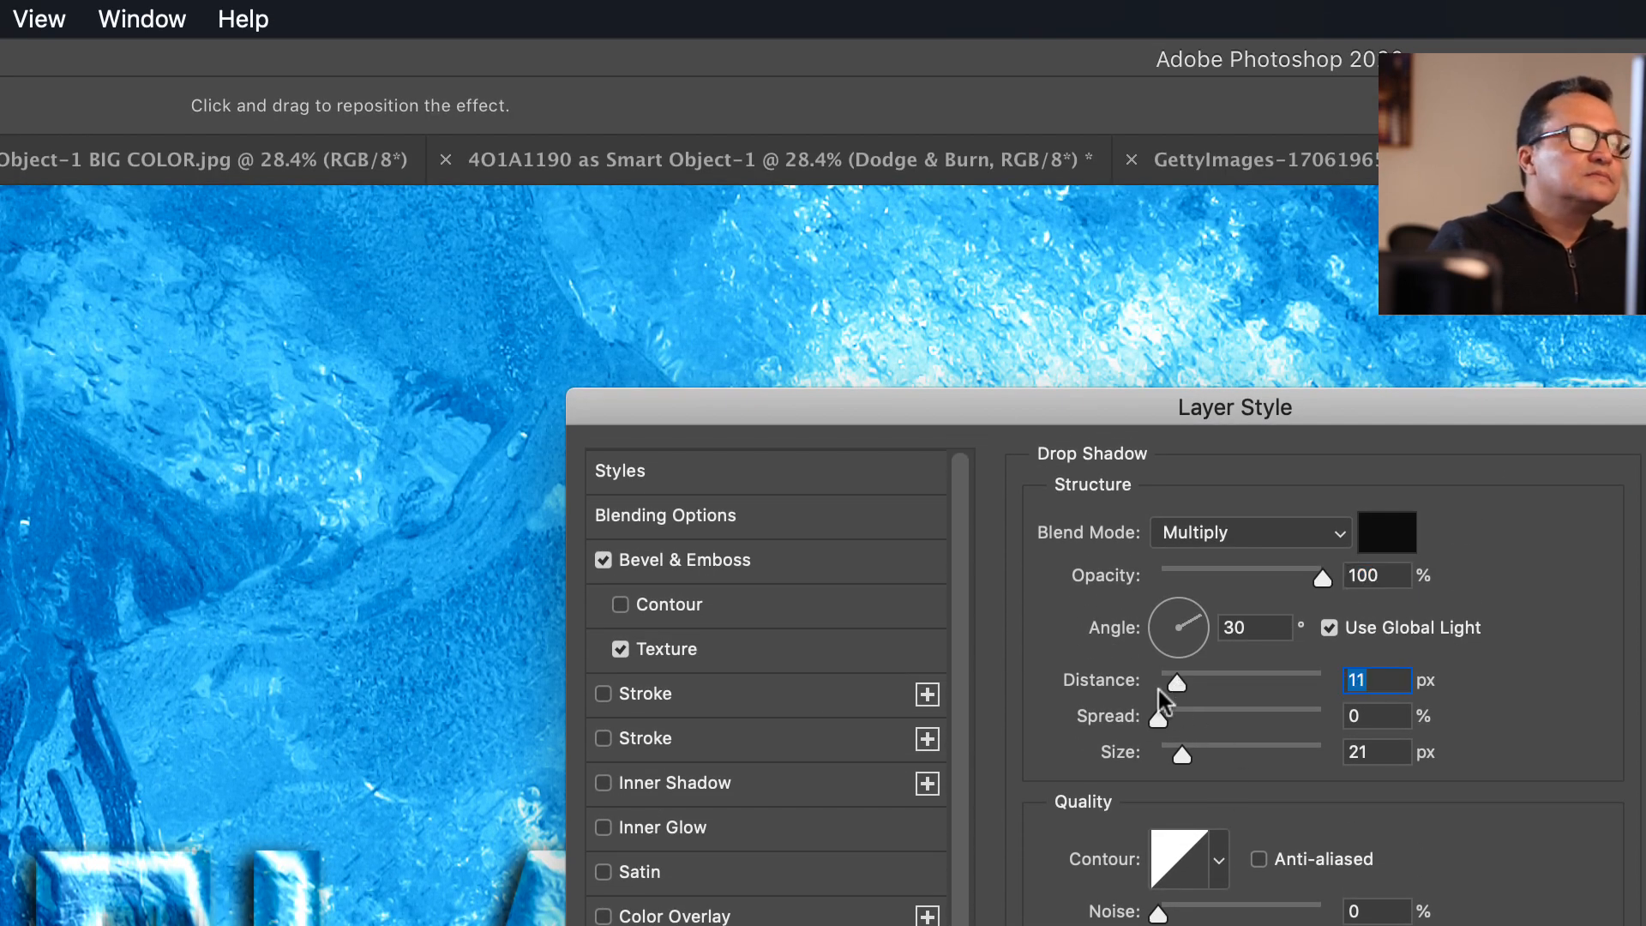
{"action": "left_click_drag", "start_coordinate": [1175, 679], "coordinate": [1171, 686]}
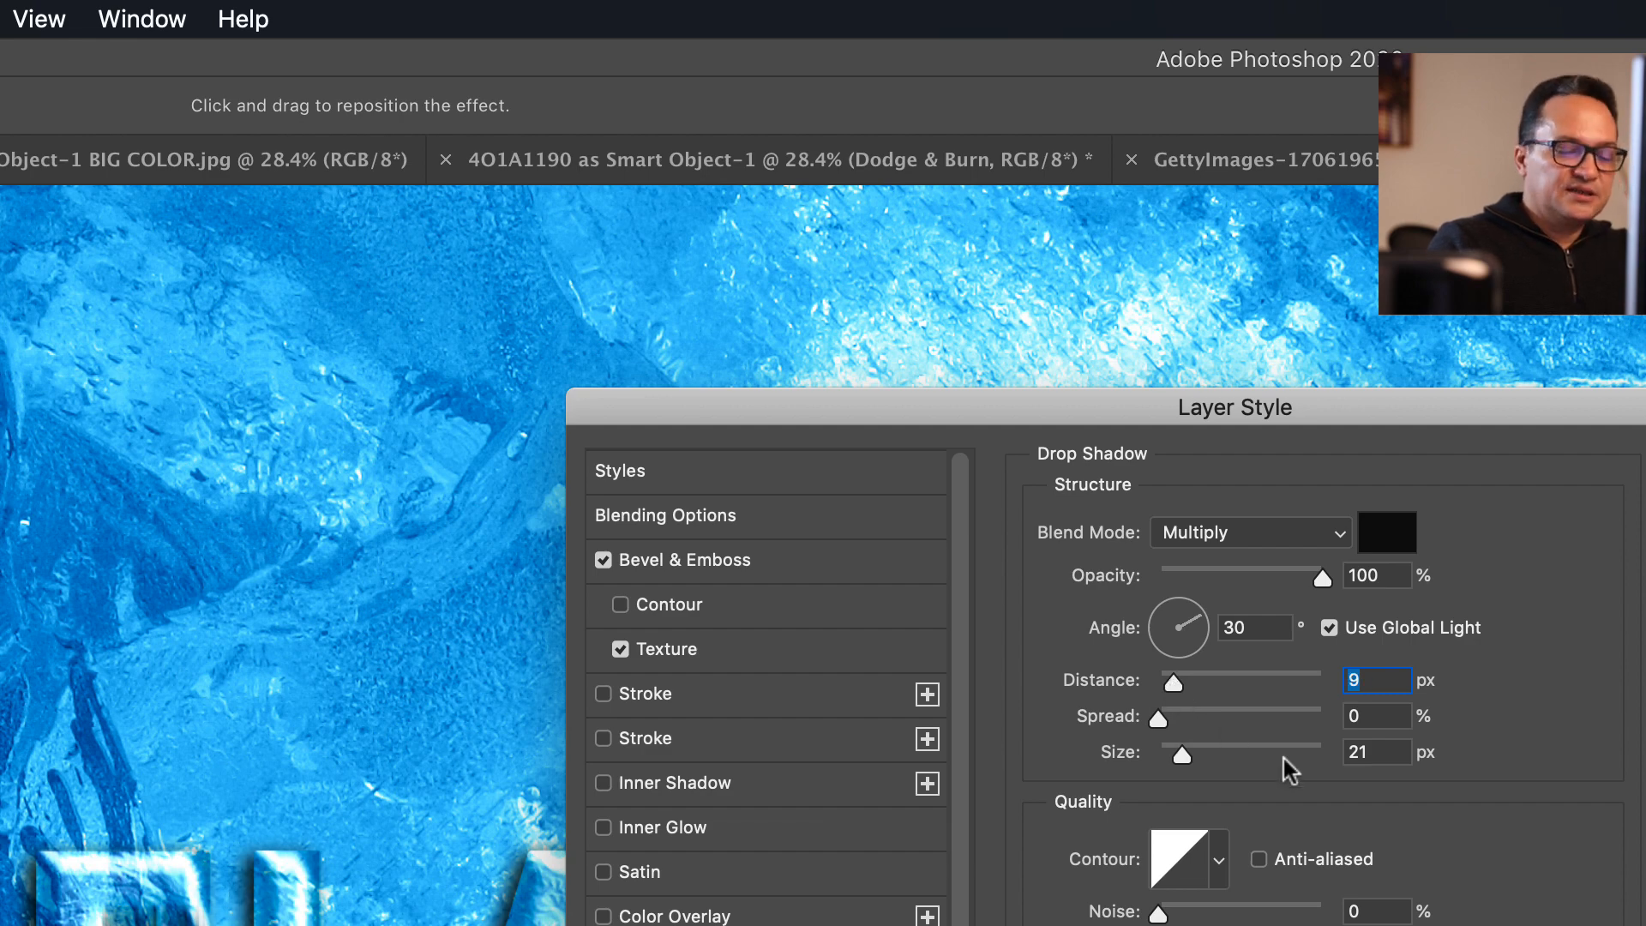
{"action": "type", "text": "5"}
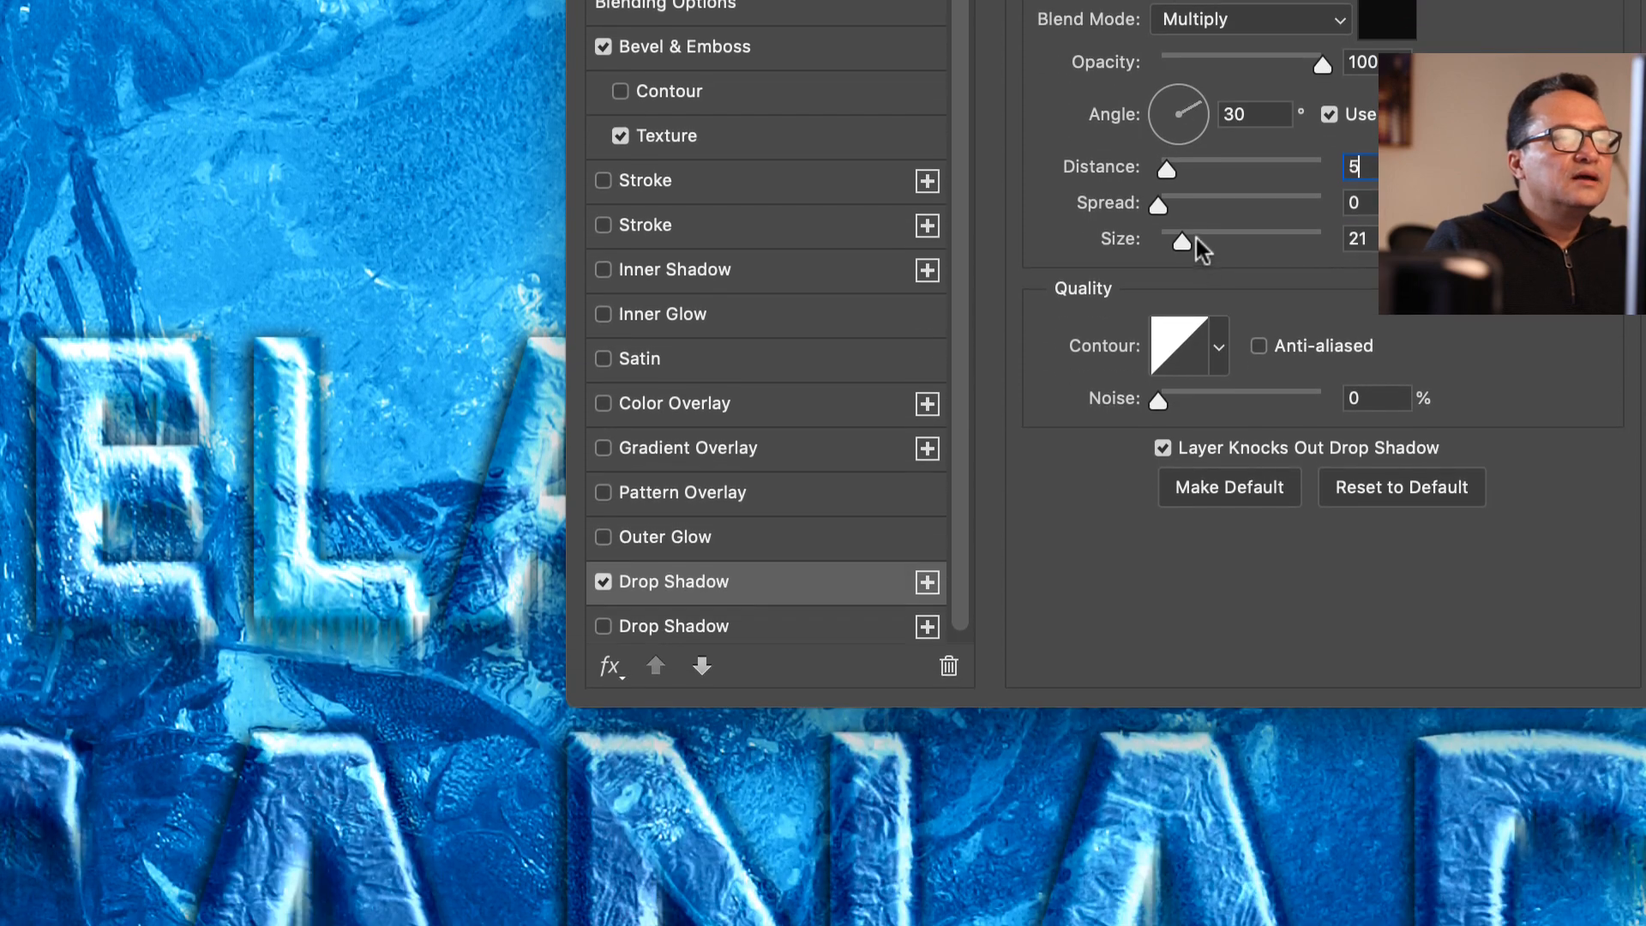
{"action": "left_click_drag", "start_coordinate": [1180, 240], "coordinate": [1176, 244]}
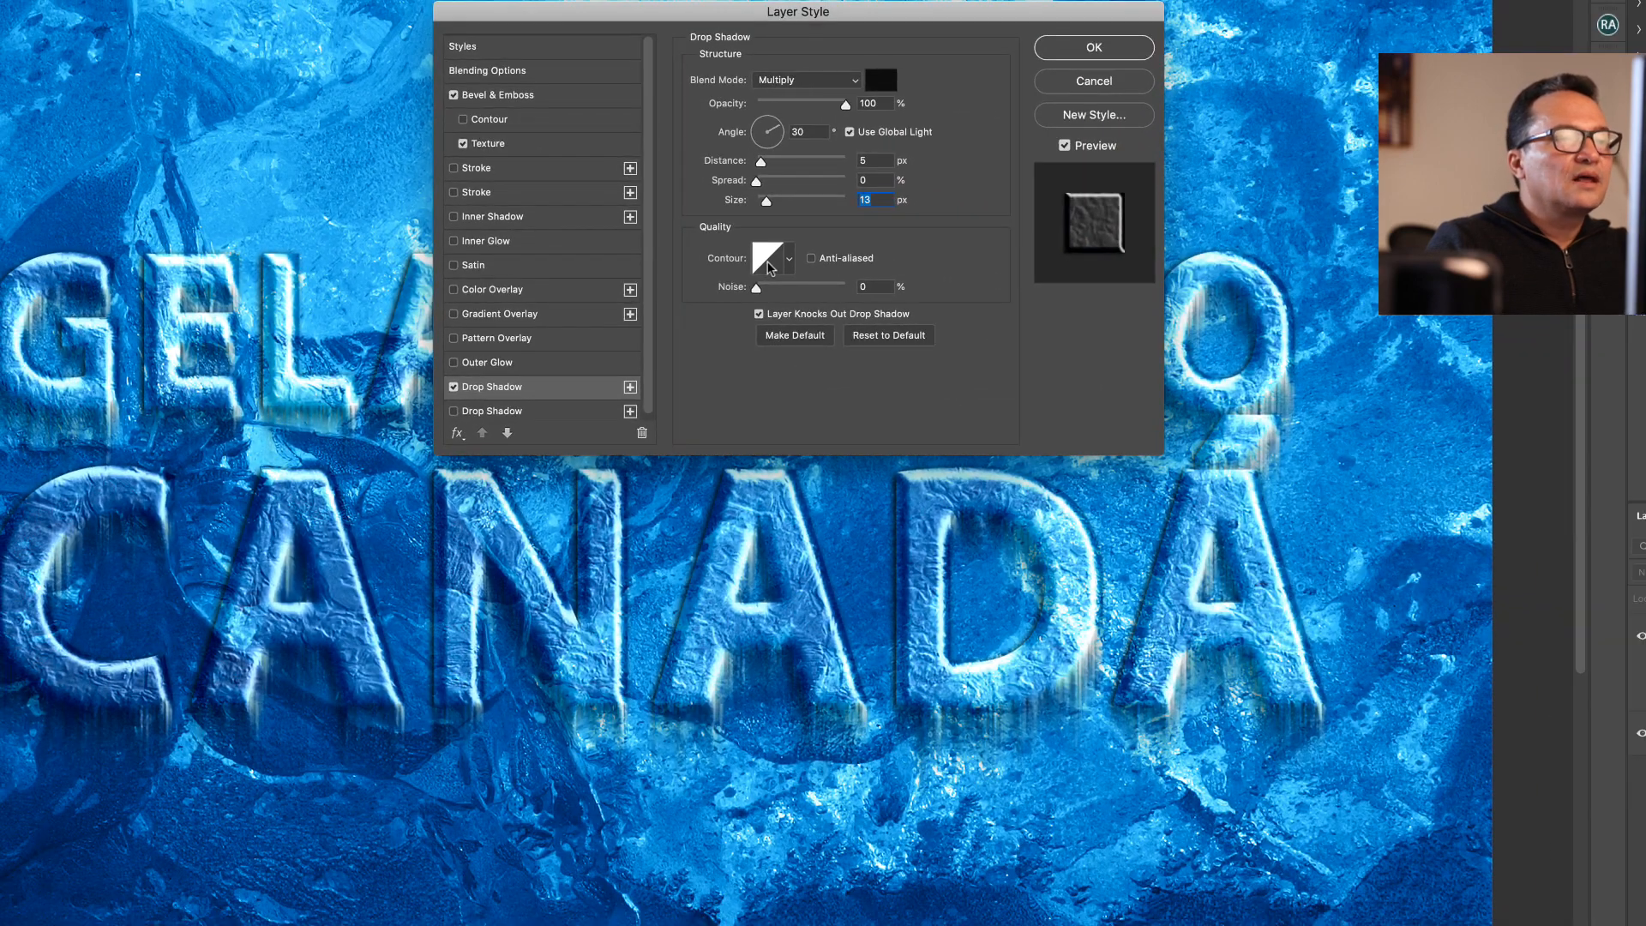
- Change the drop shadow's contour from the linear profile to the Ring preset
{"action": "left_click", "coordinate": [918, 291]}
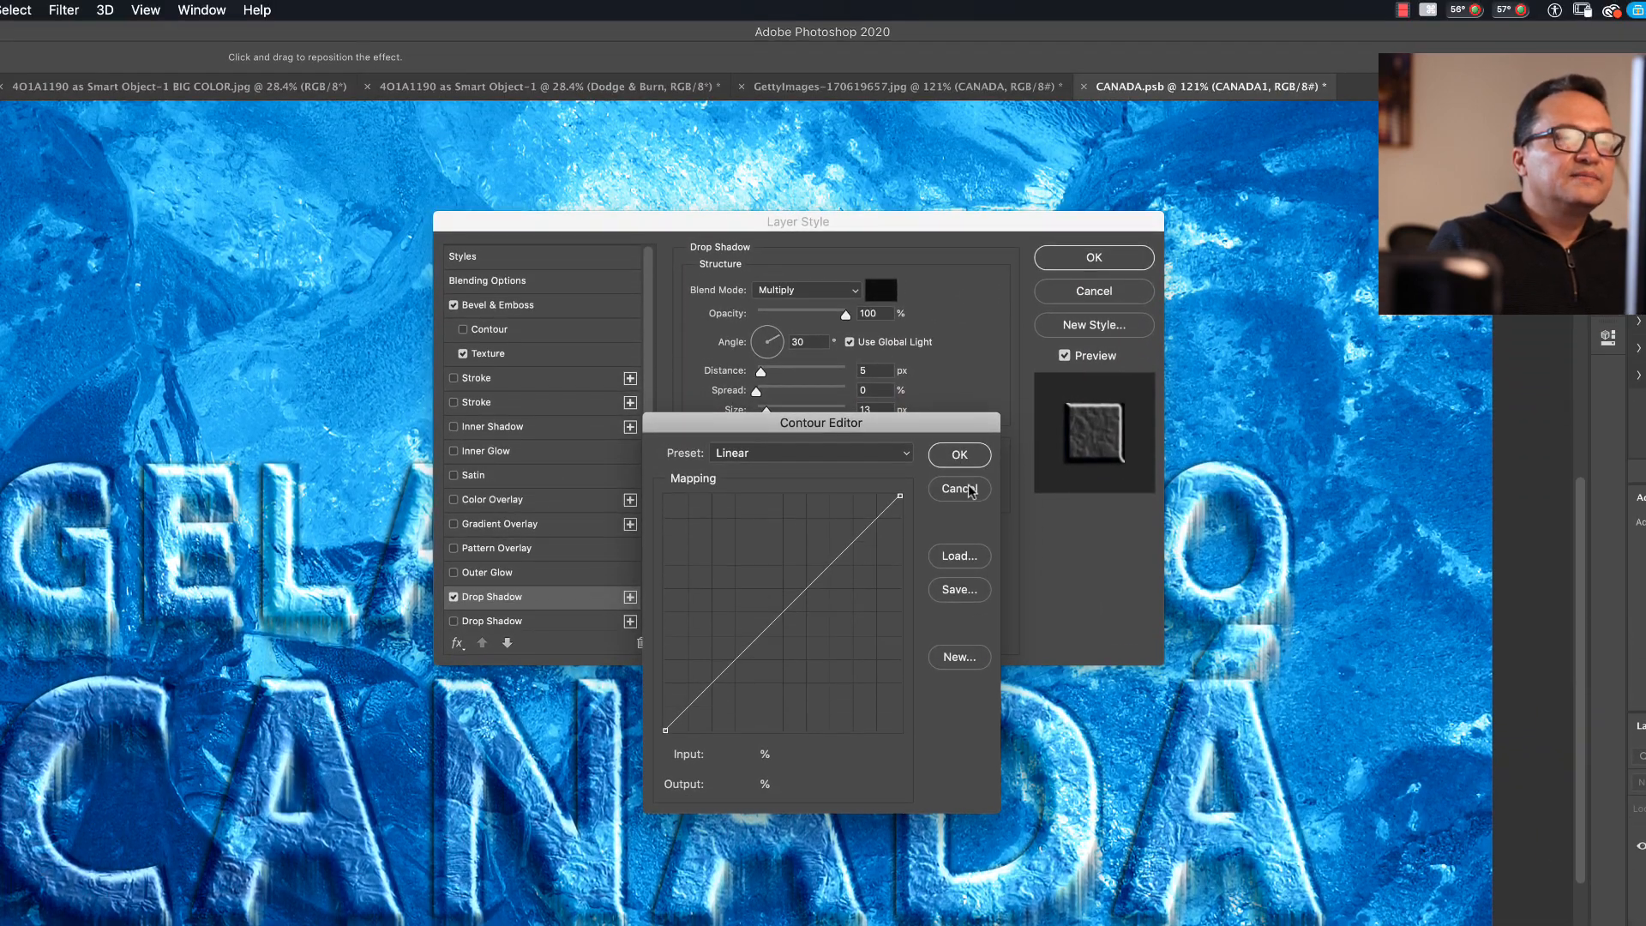
{"action": "left_click", "coordinate": [959, 425]}
{"action": "left_click", "coordinate": [791, 442]}
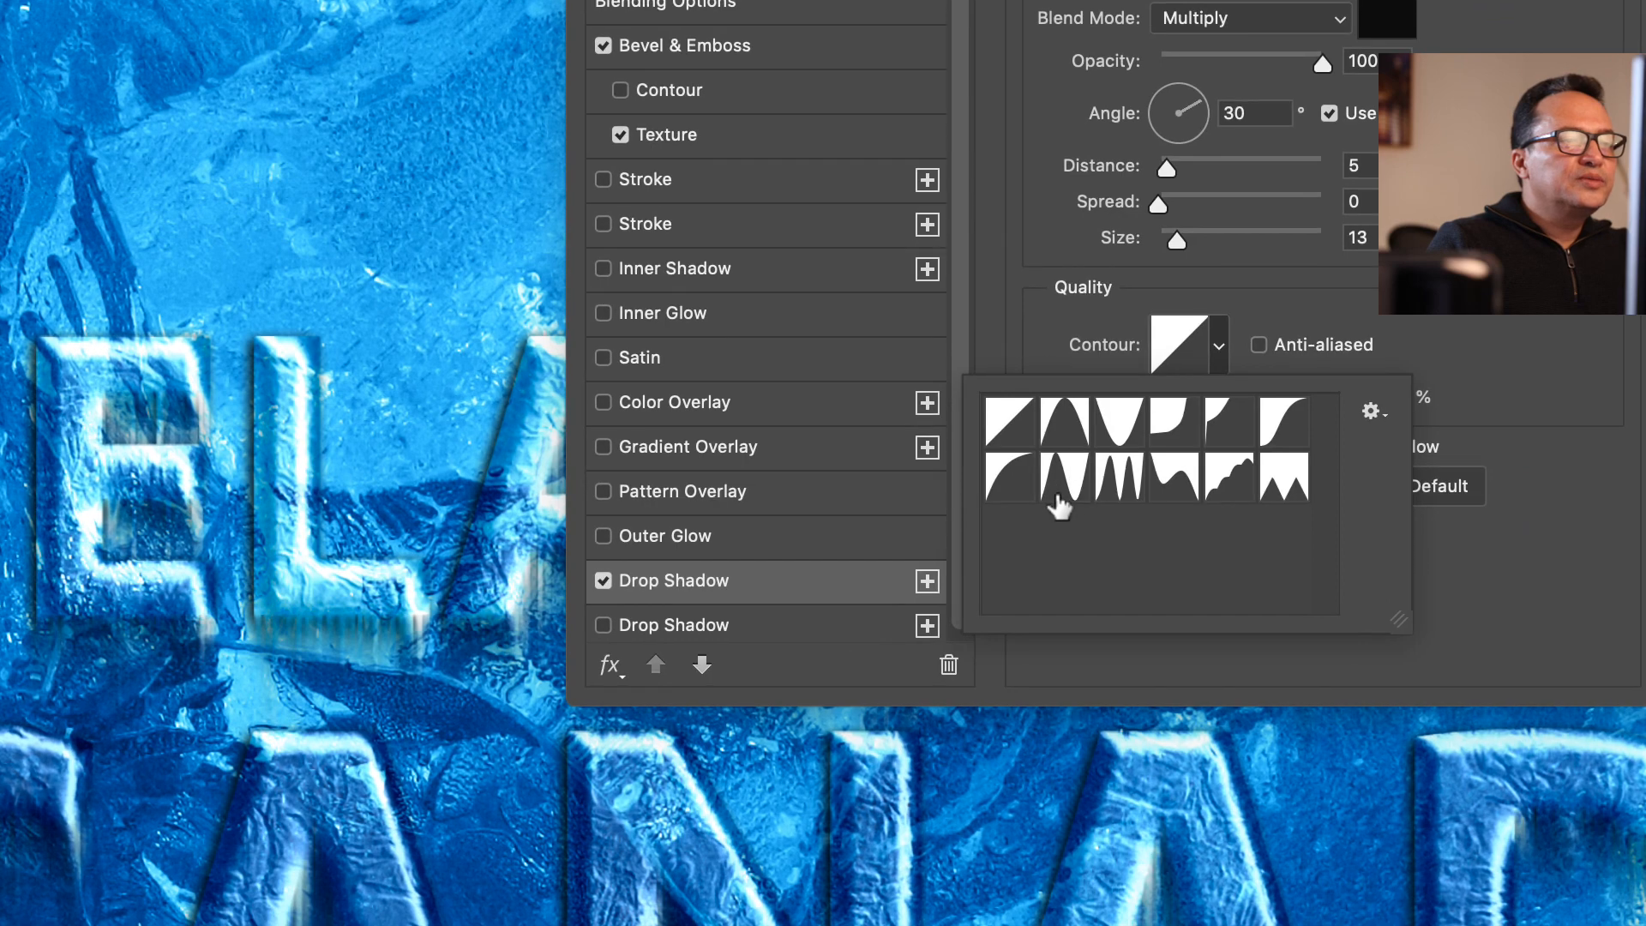
{"action": "left_click", "coordinate": [746, 540]}
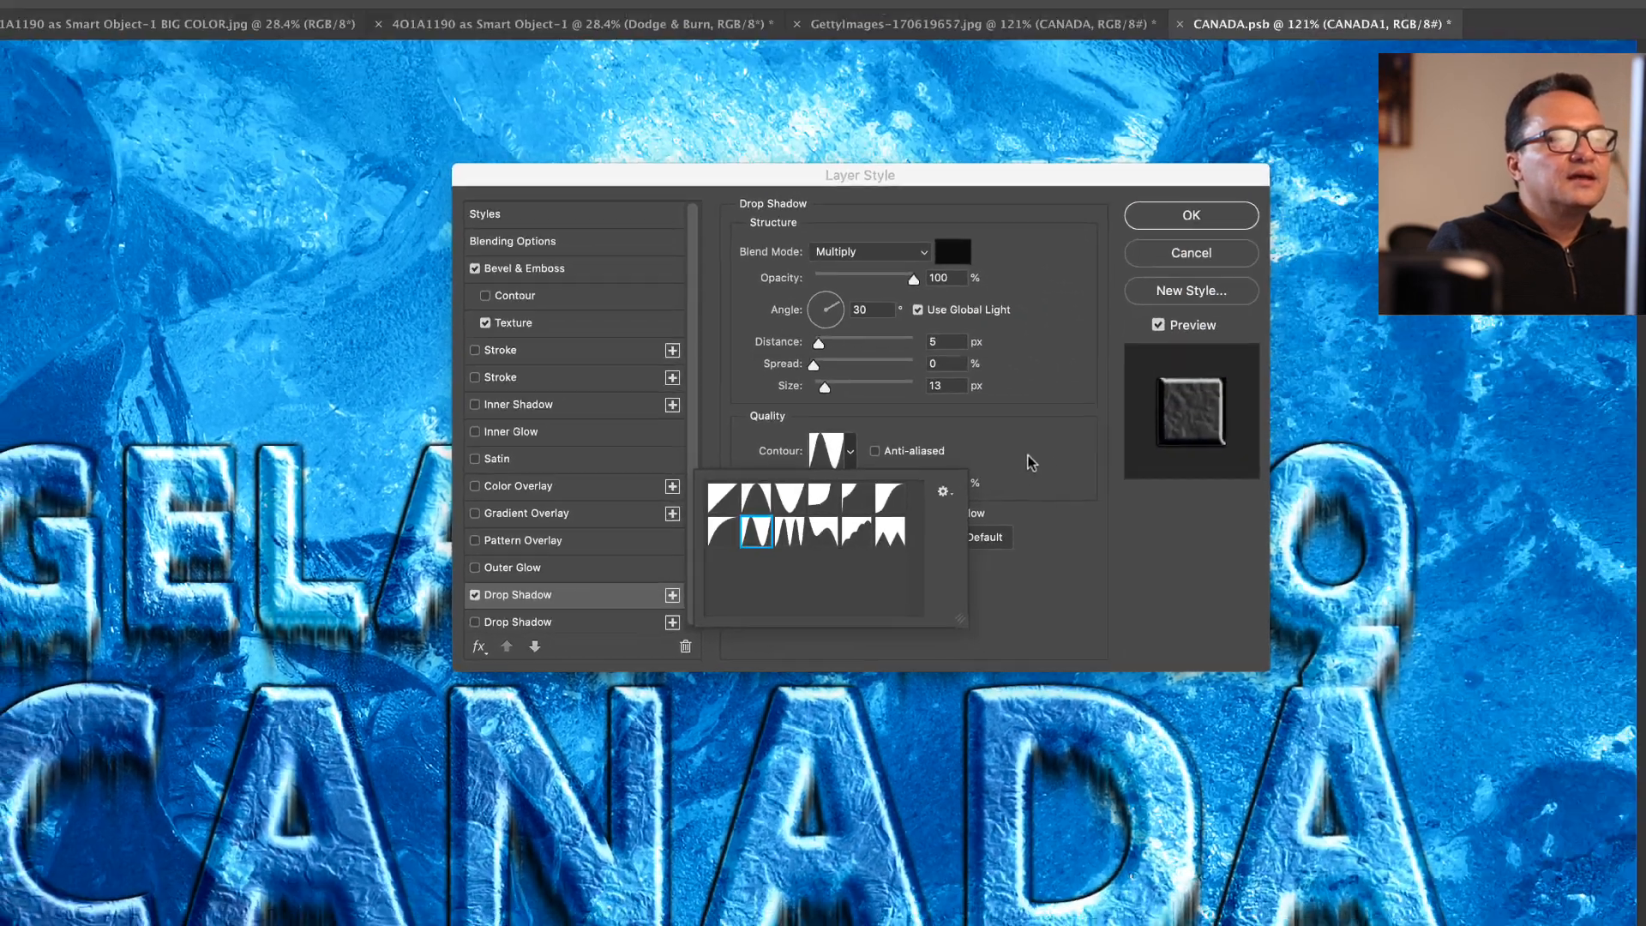
{"action": "left_click", "coordinate": [1460, 312]}
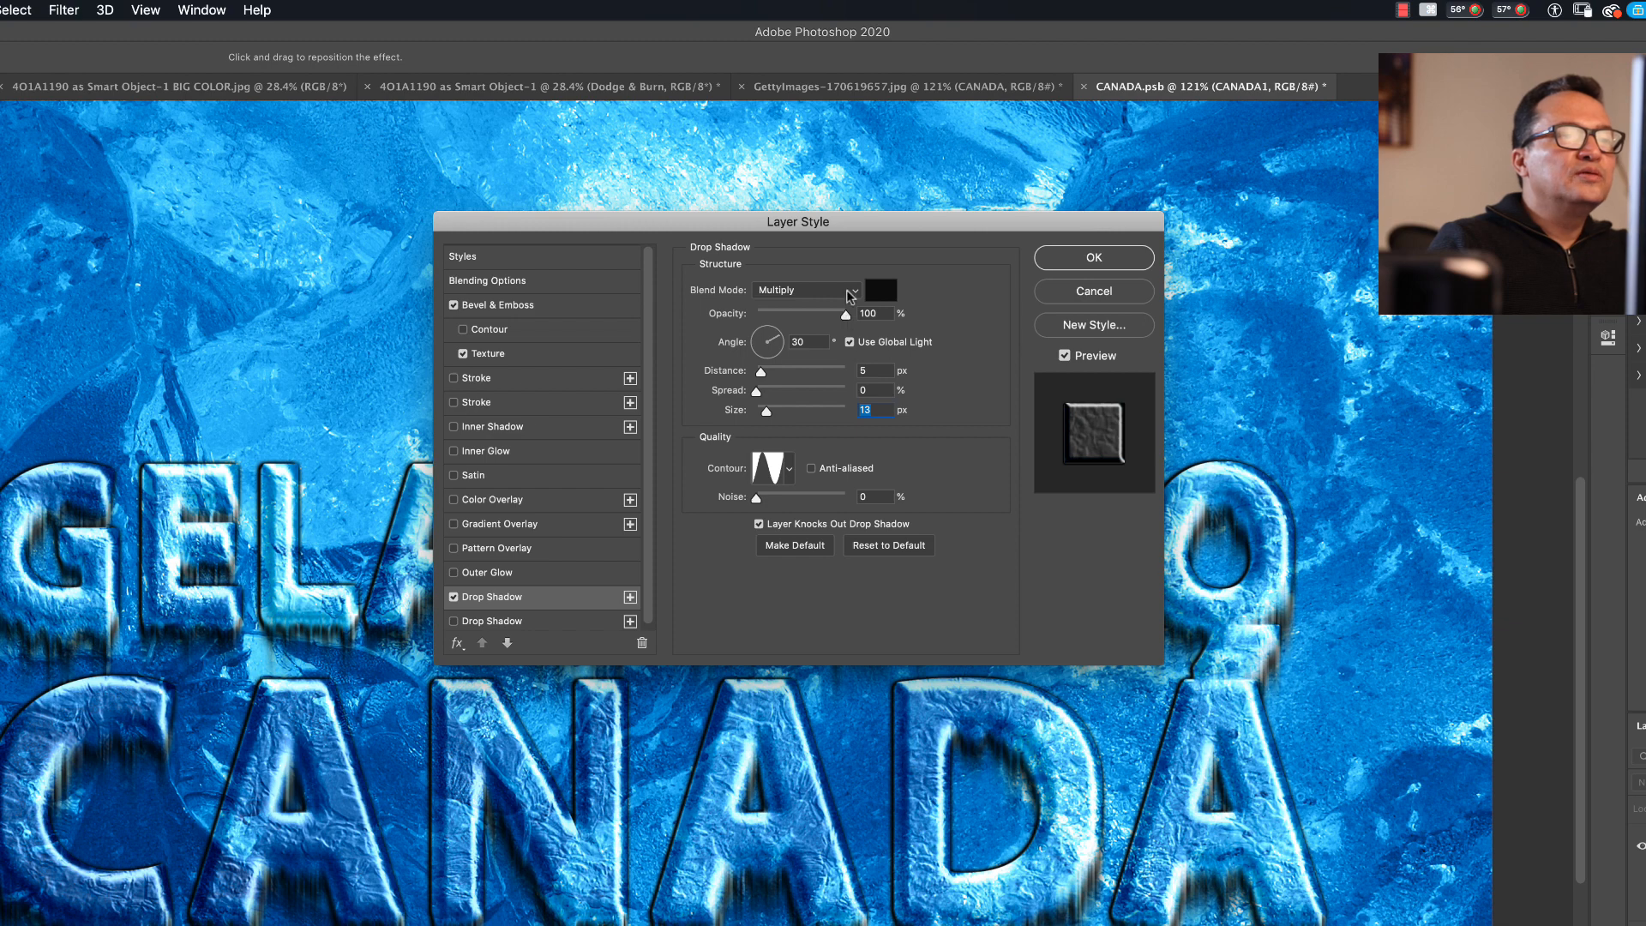
- Set the drop shadow's blend mode to Linear Burn with 35% opacity, and apply the layer style
{"action": "left_click", "coordinate": [854, 292]}
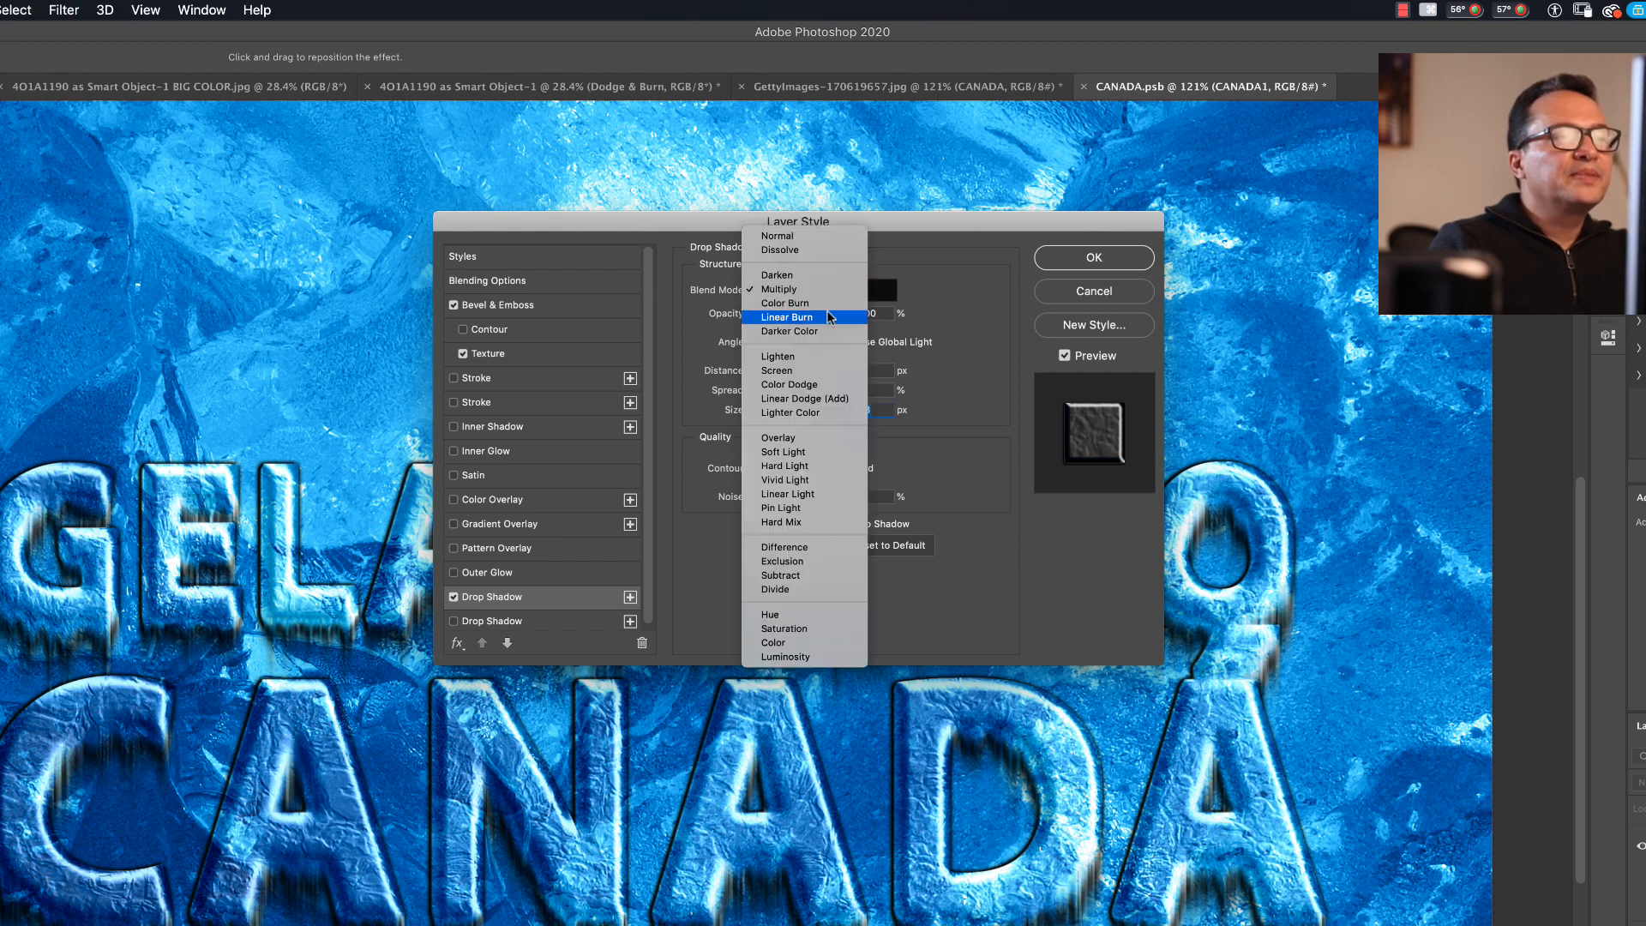
{"action": "left_click", "coordinate": [825, 317]}
{"action": "left_click_drag", "start_coordinate": [845, 316], "coordinate": [781, 333]}
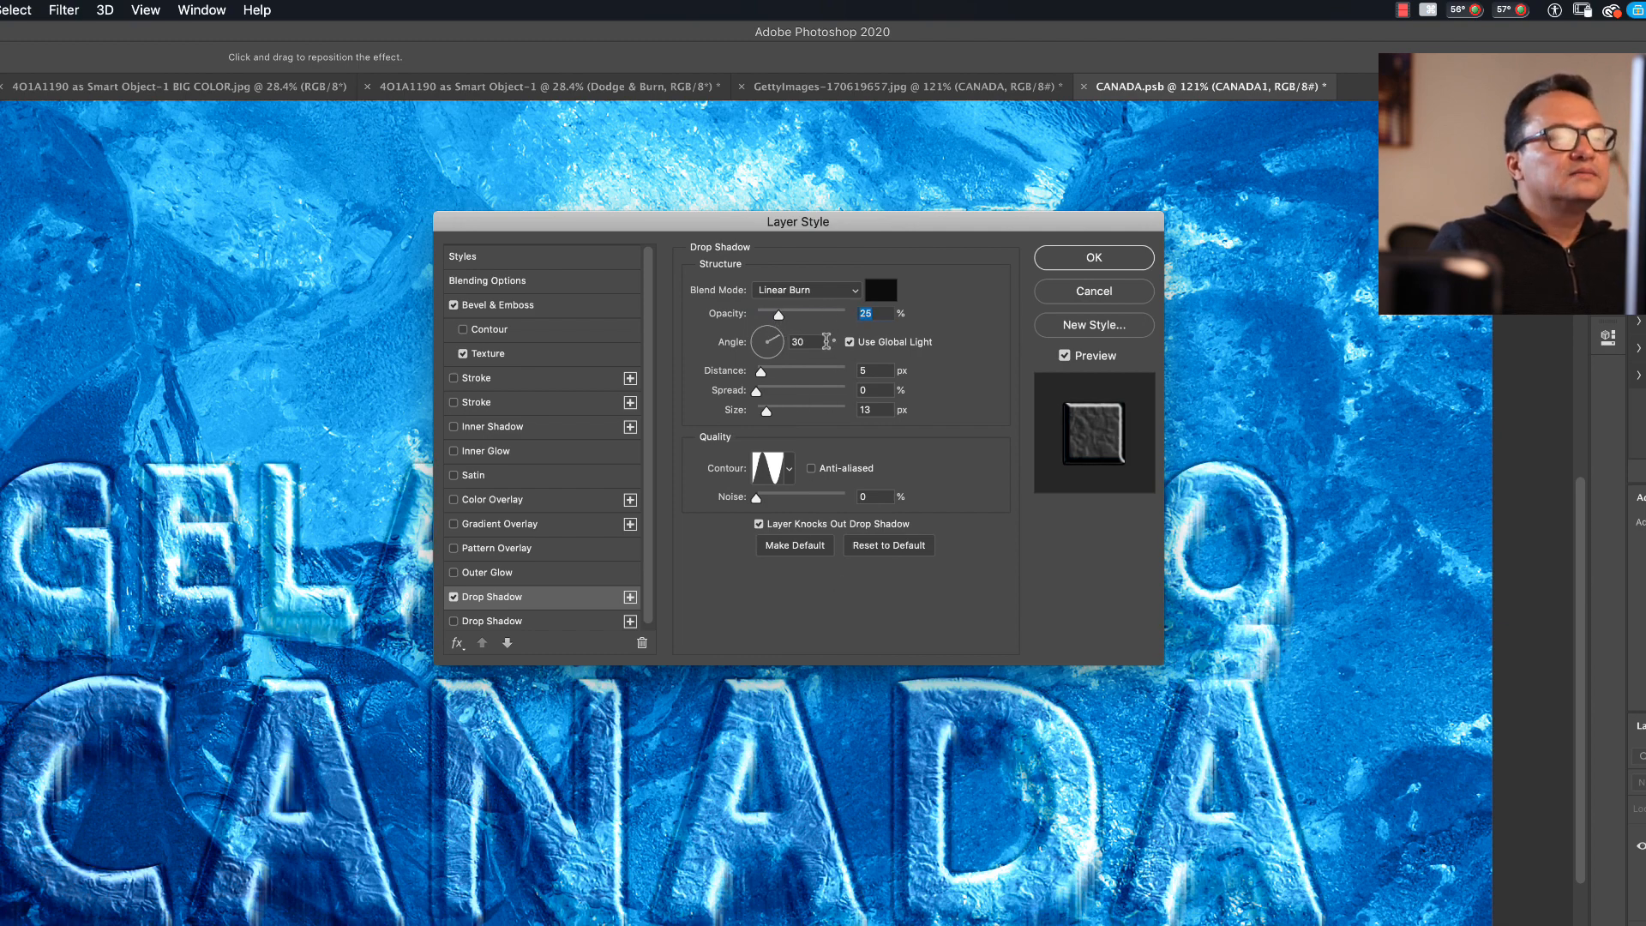
{"action": "type", "text": "35"}
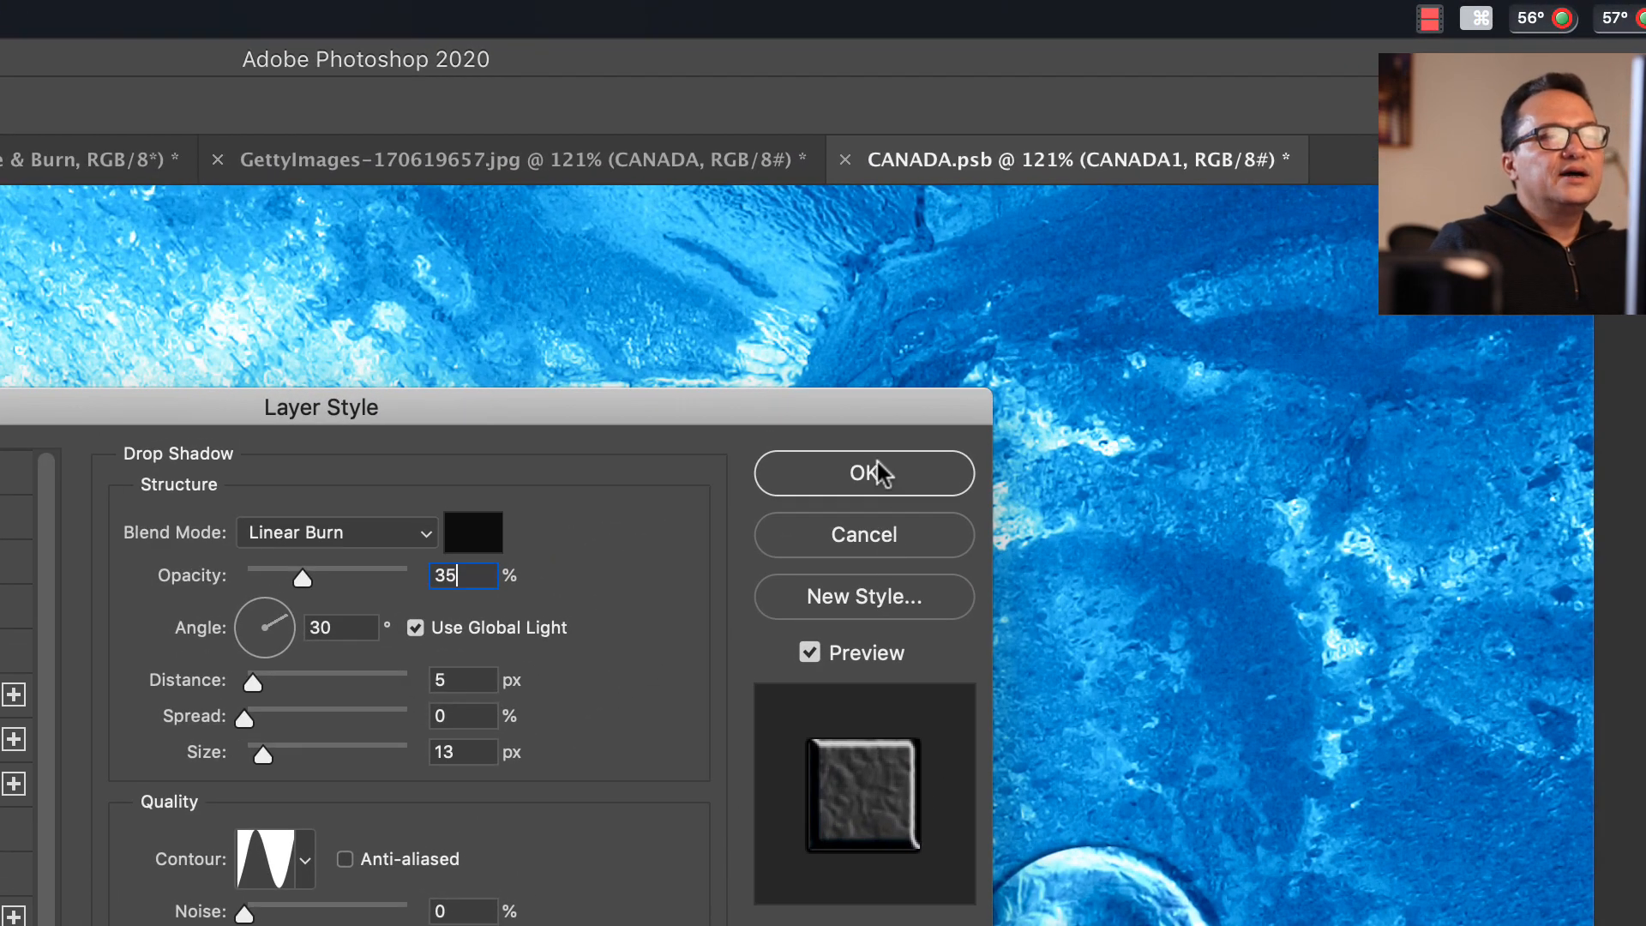
{"action": "left_click", "coordinate": [876, 461]}
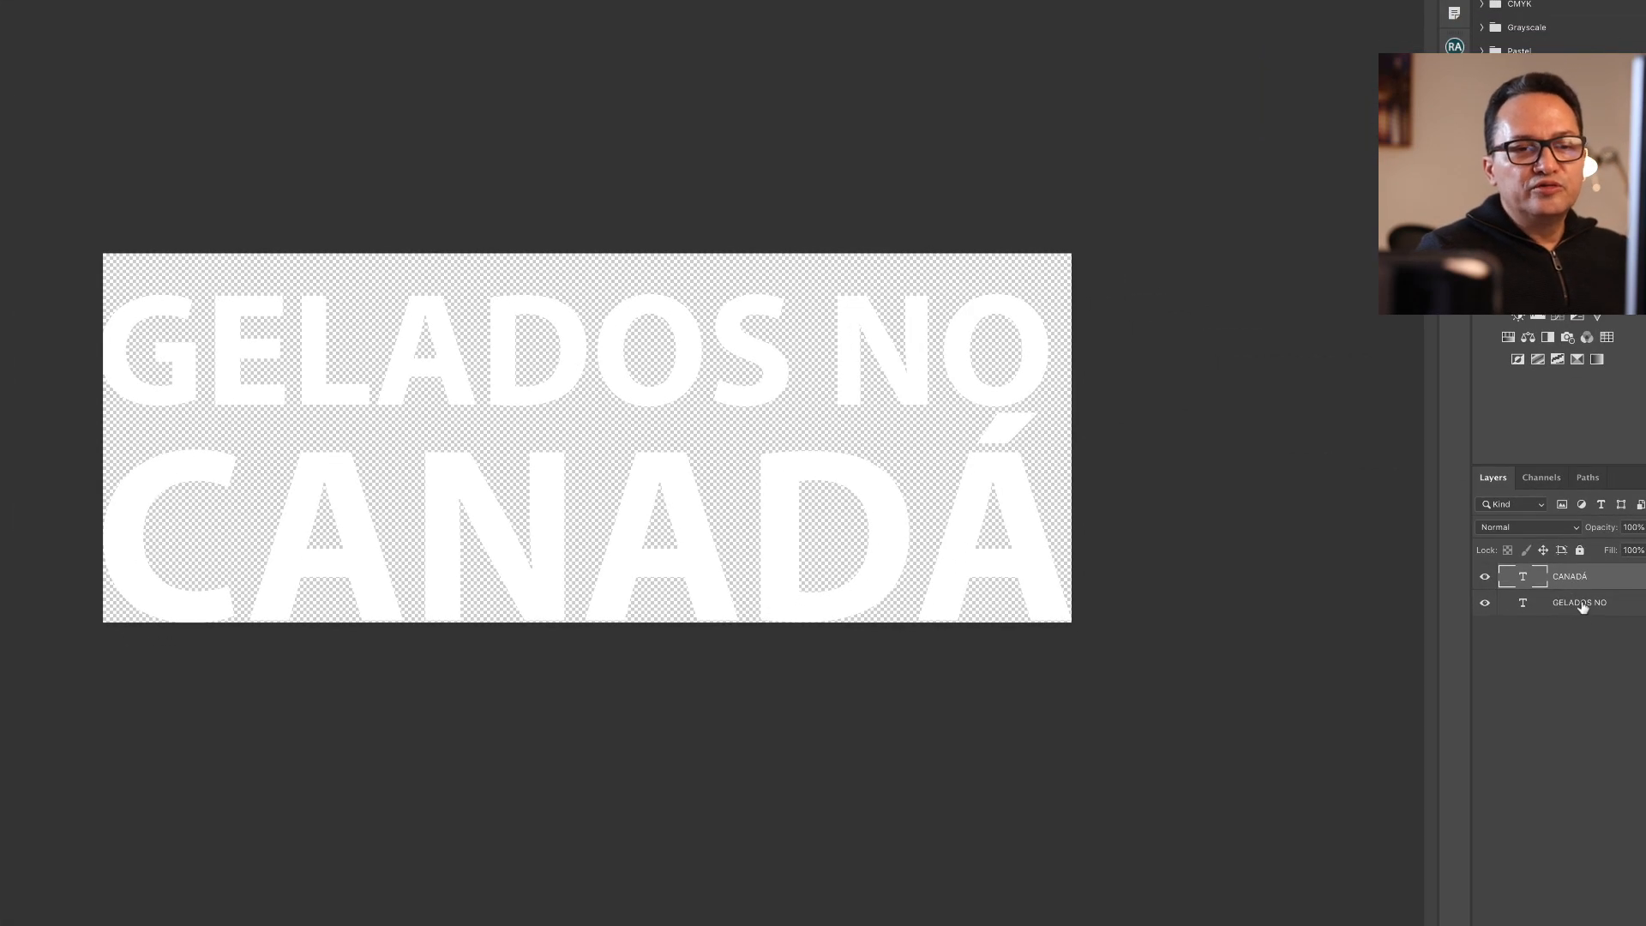
- Move the GELADOS NO text up to the canvas's upper edge, away from the accented Á
{"action": "left_click", "coordinate": [1582, 607]}
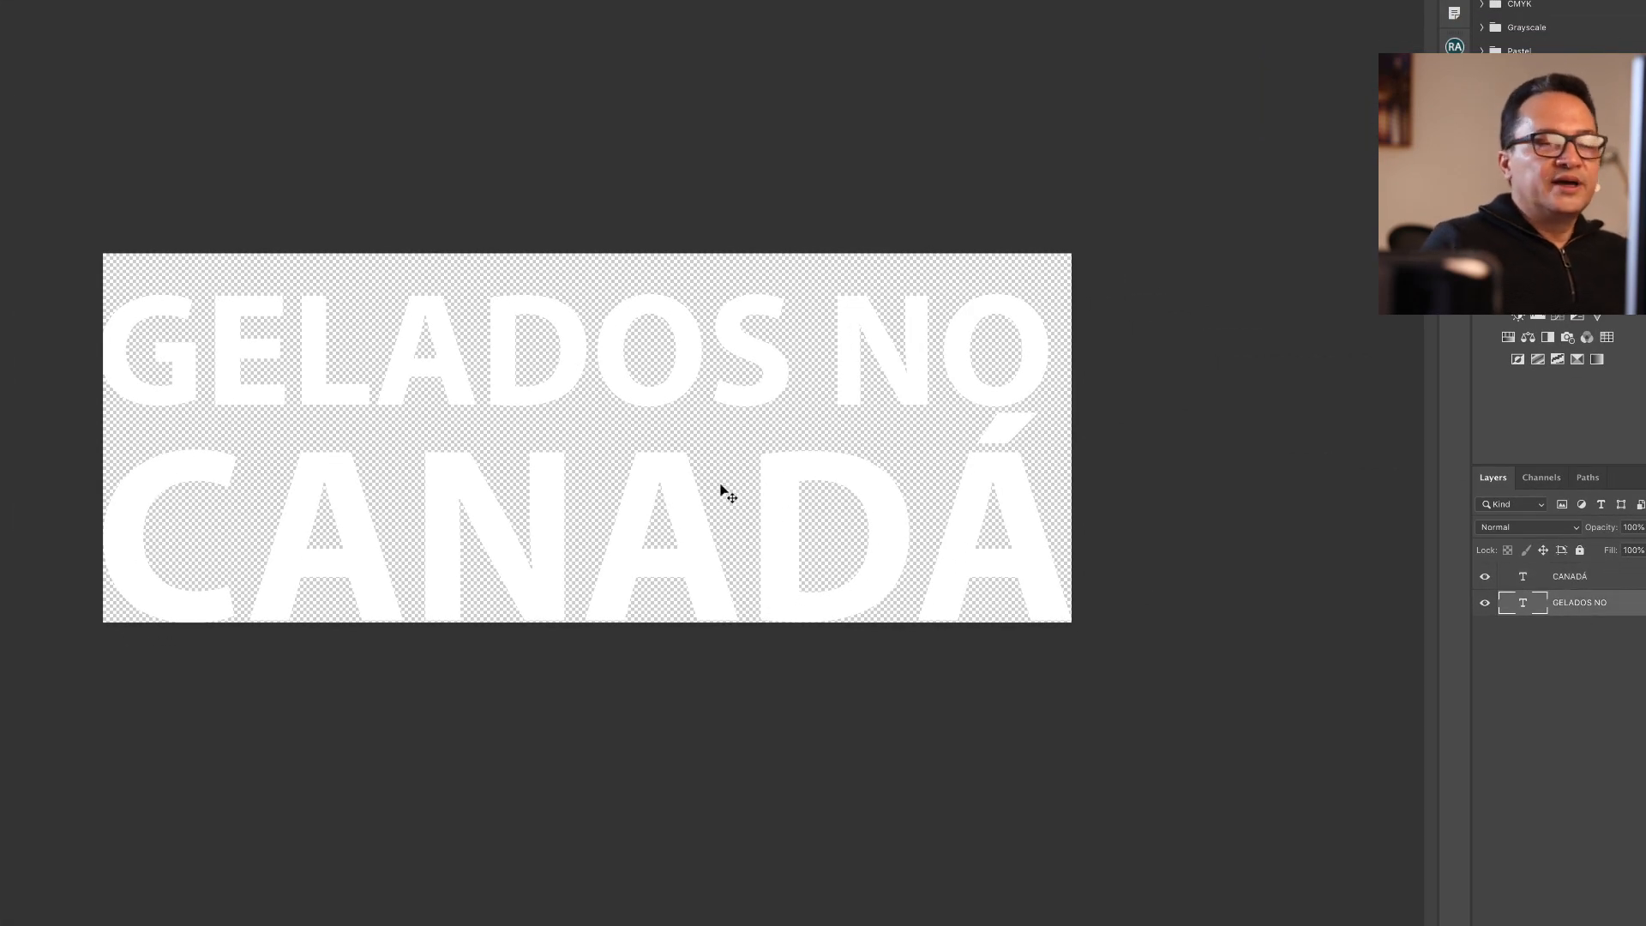
{"action": "left_click_drag", "start_coordinate": [654, 422], "coordinate": [735, 368]}
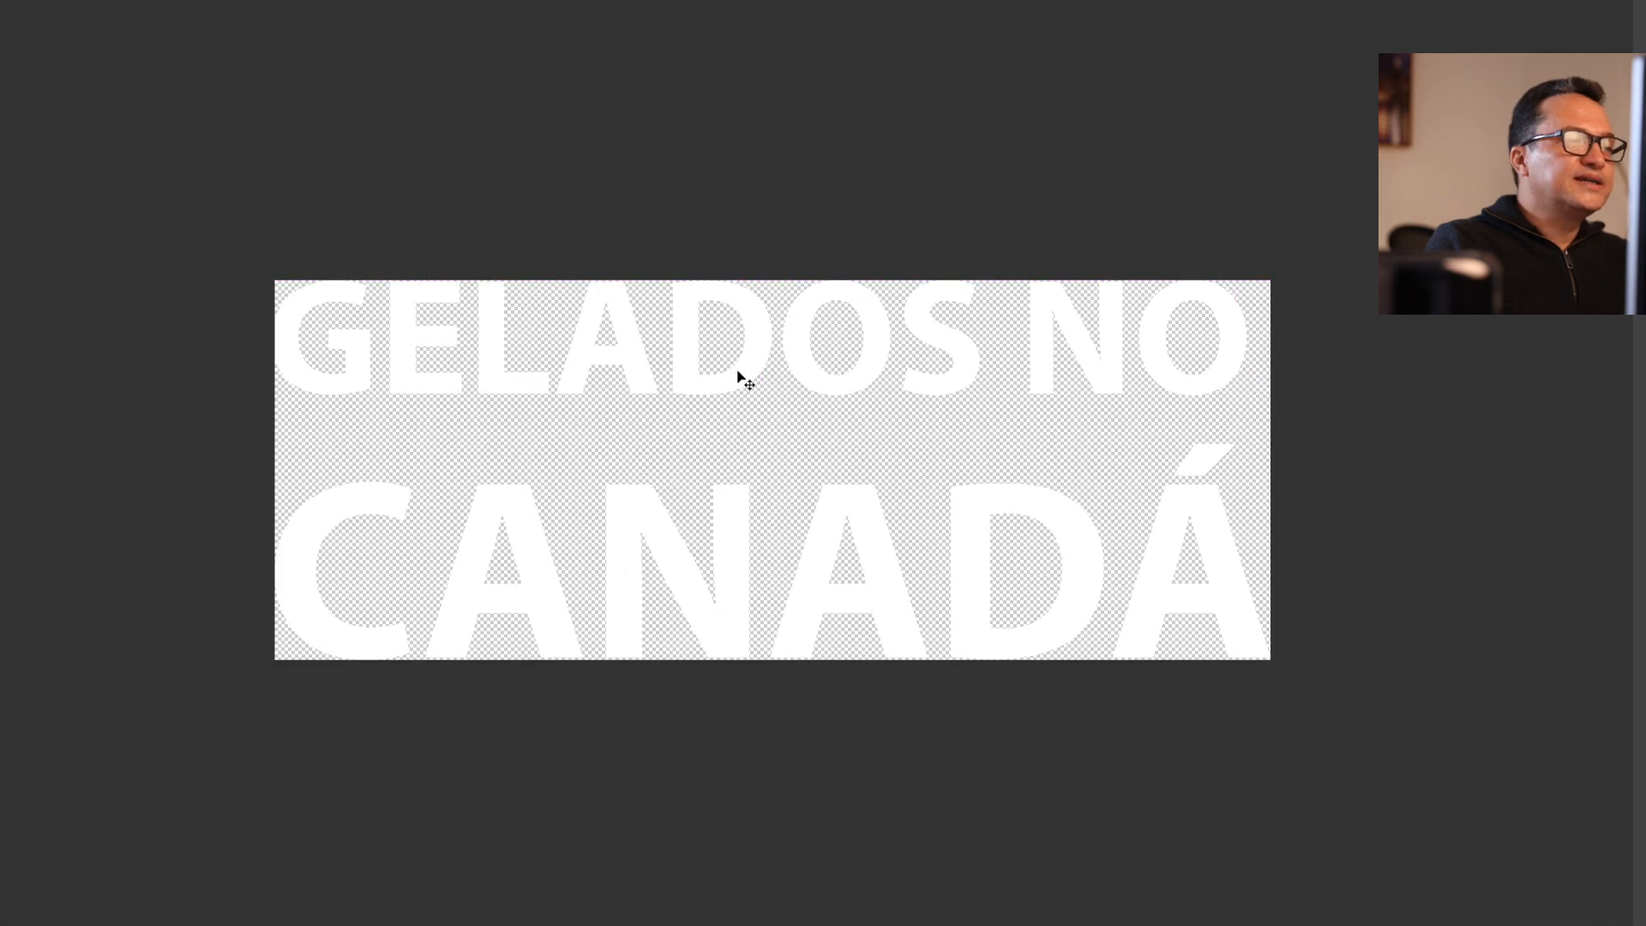